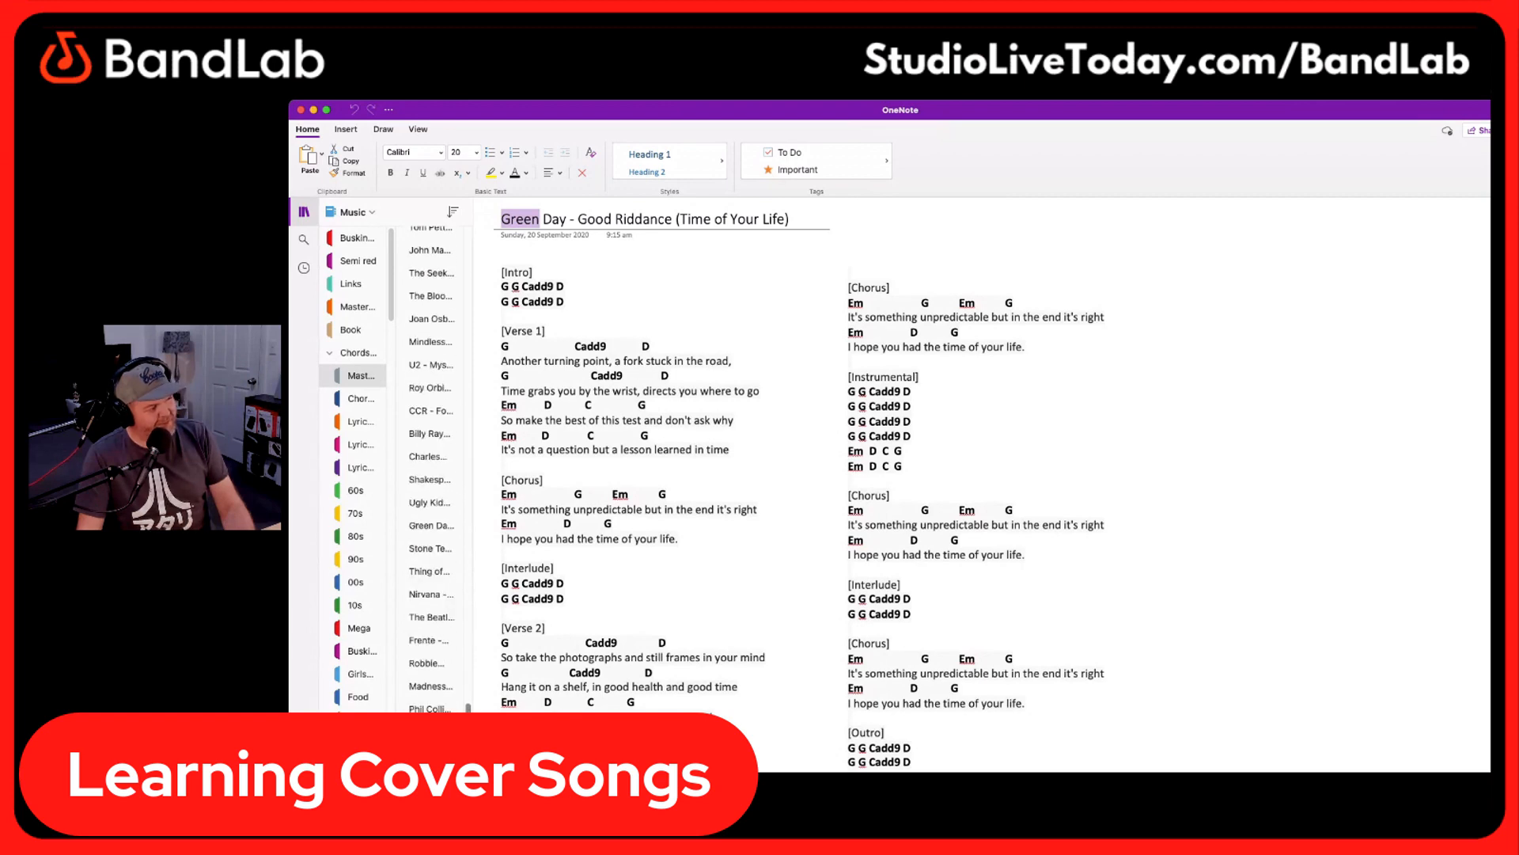
# Browse the Music notebook's lyrics, 60s, 70s, 80s and 90s sections to look through the stored song chord sheets
pyautogui.click(366, 424)
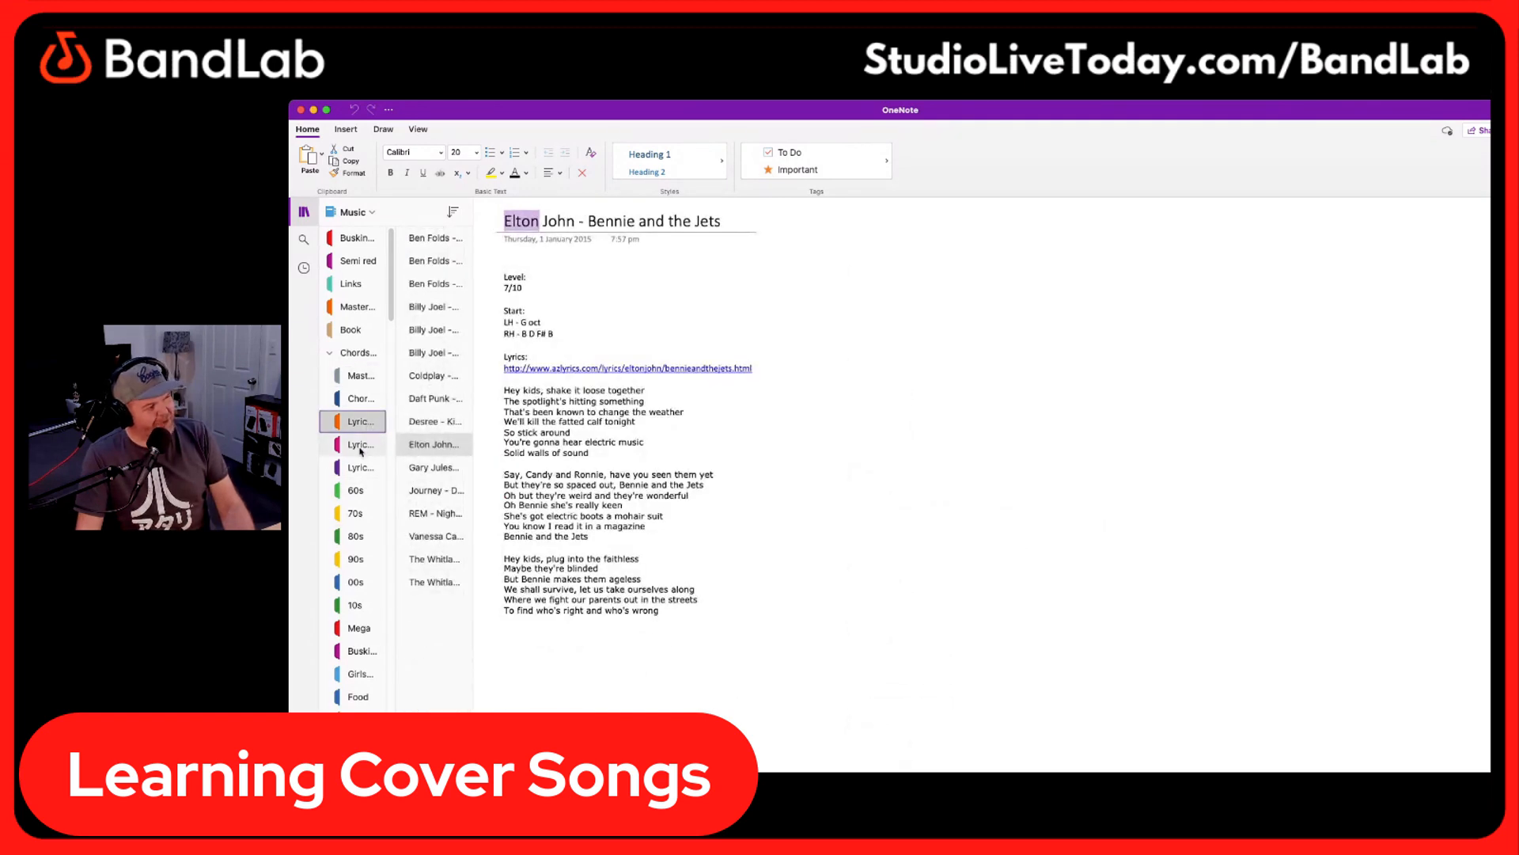
pyautogui.click(363, 448)
pyautogui.click(357, 484)
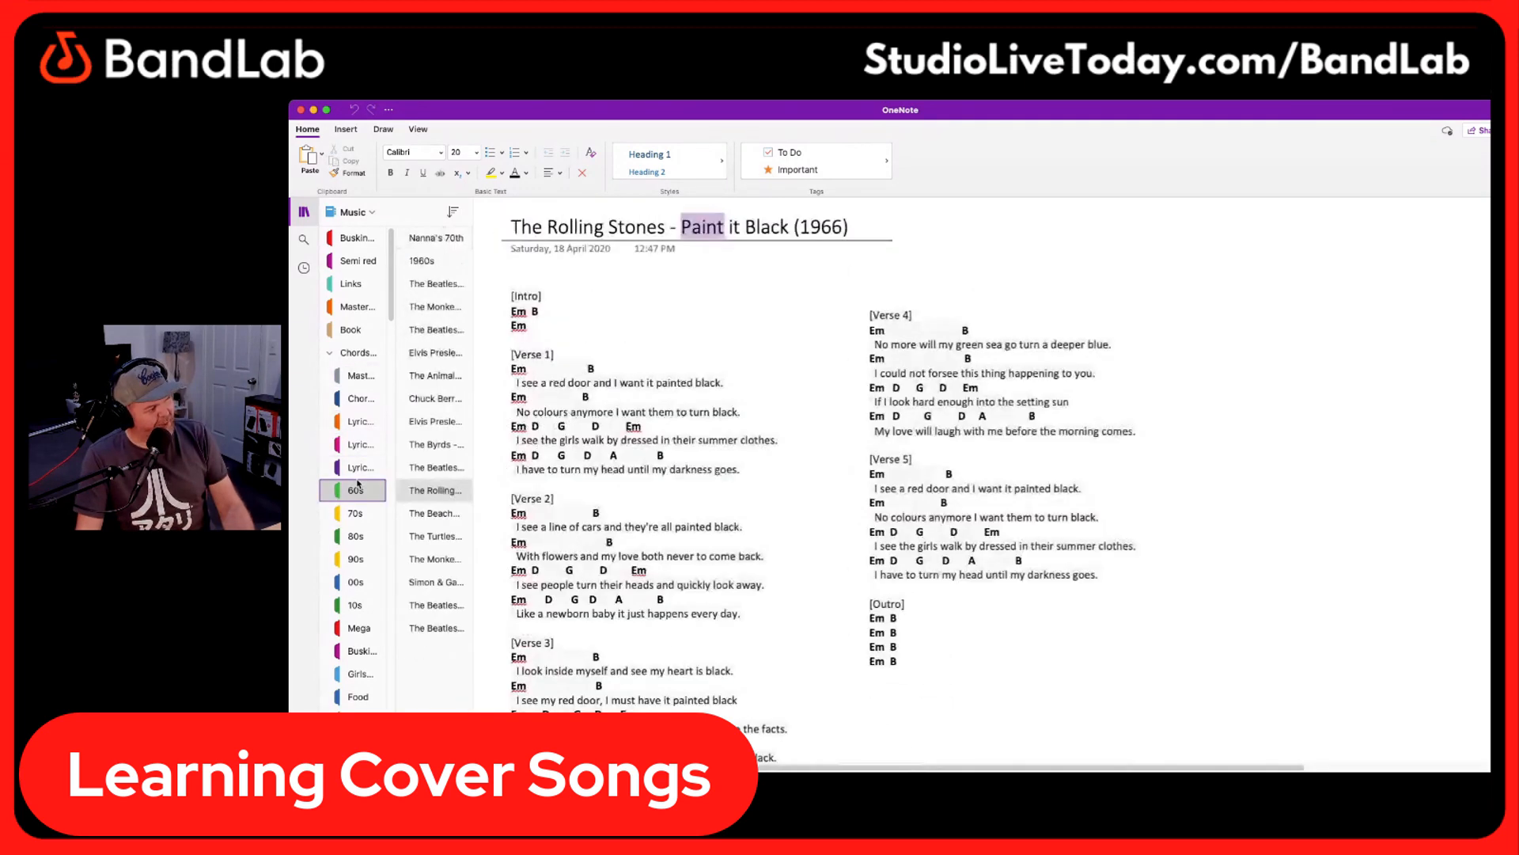
pyautogui.scroll(-3, 358, 475)
pyautogui.click(362, 413)
pyautogui.click(360, 432)
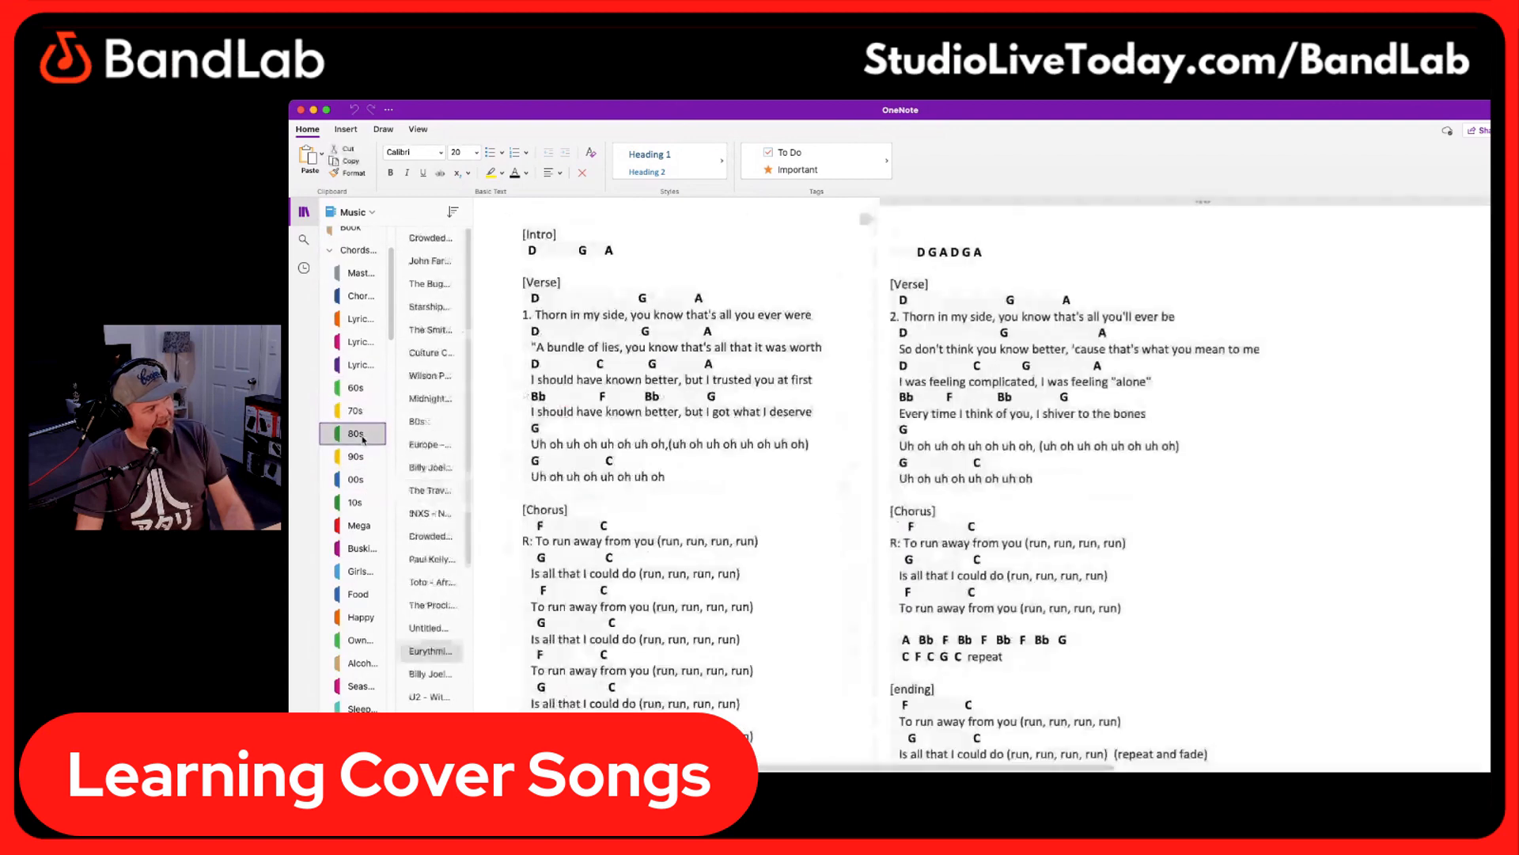
pyautogui.click(360, 456)
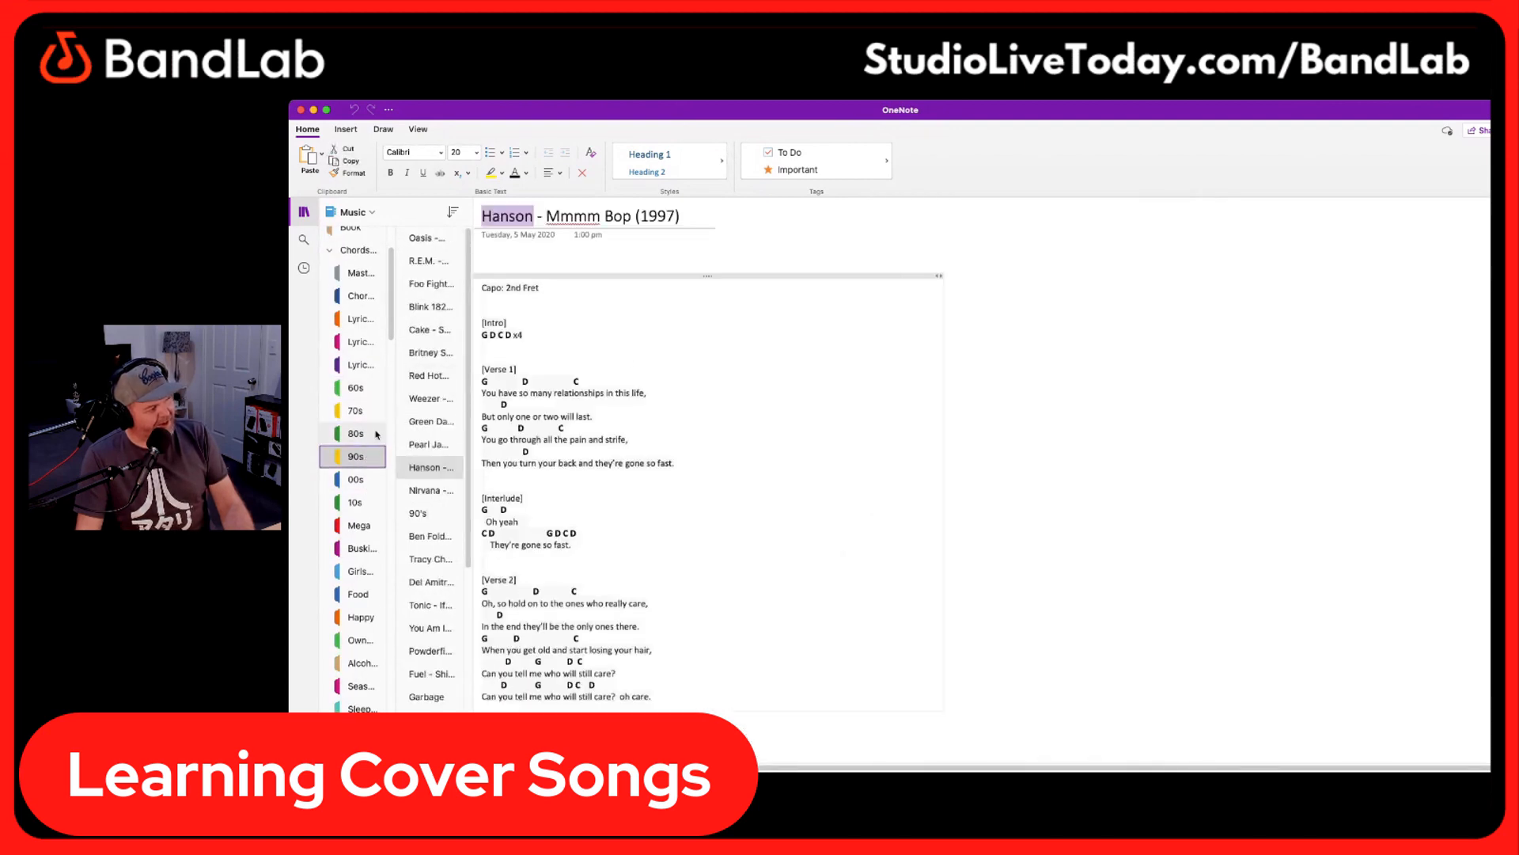
# Open the "90s 2" section of the notebook and review the chord sheet for "4 Non Blondes - What's Up? (1992)"
pyautogui.scroll(-10, 360, 467)
pyautogui.scroll(-10, 363, 475)
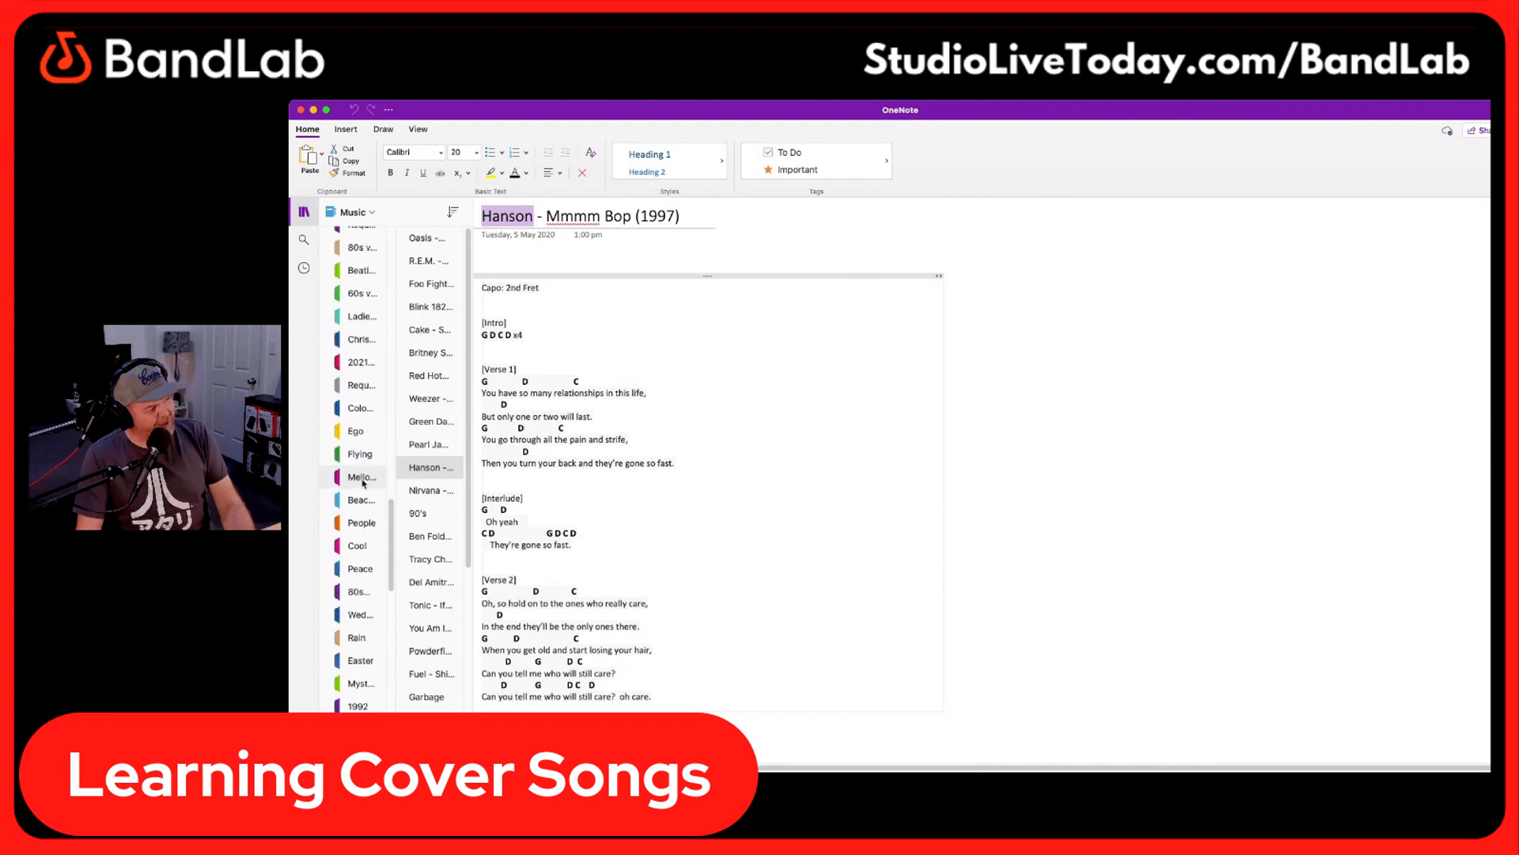
pyautogui.scroll(-5, 363, 485)
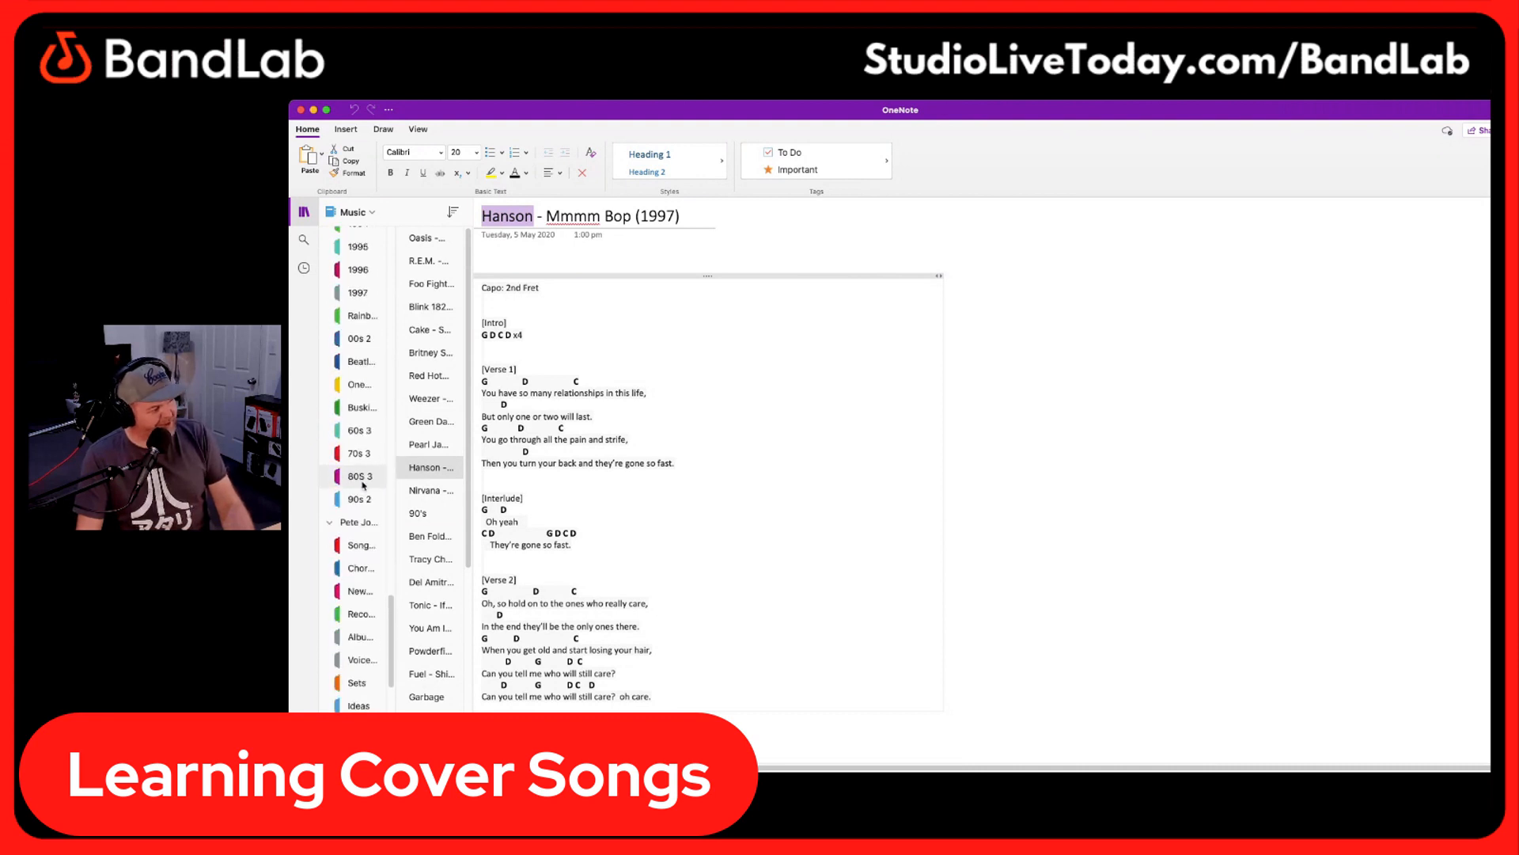
pyautogui.click(366, 485)
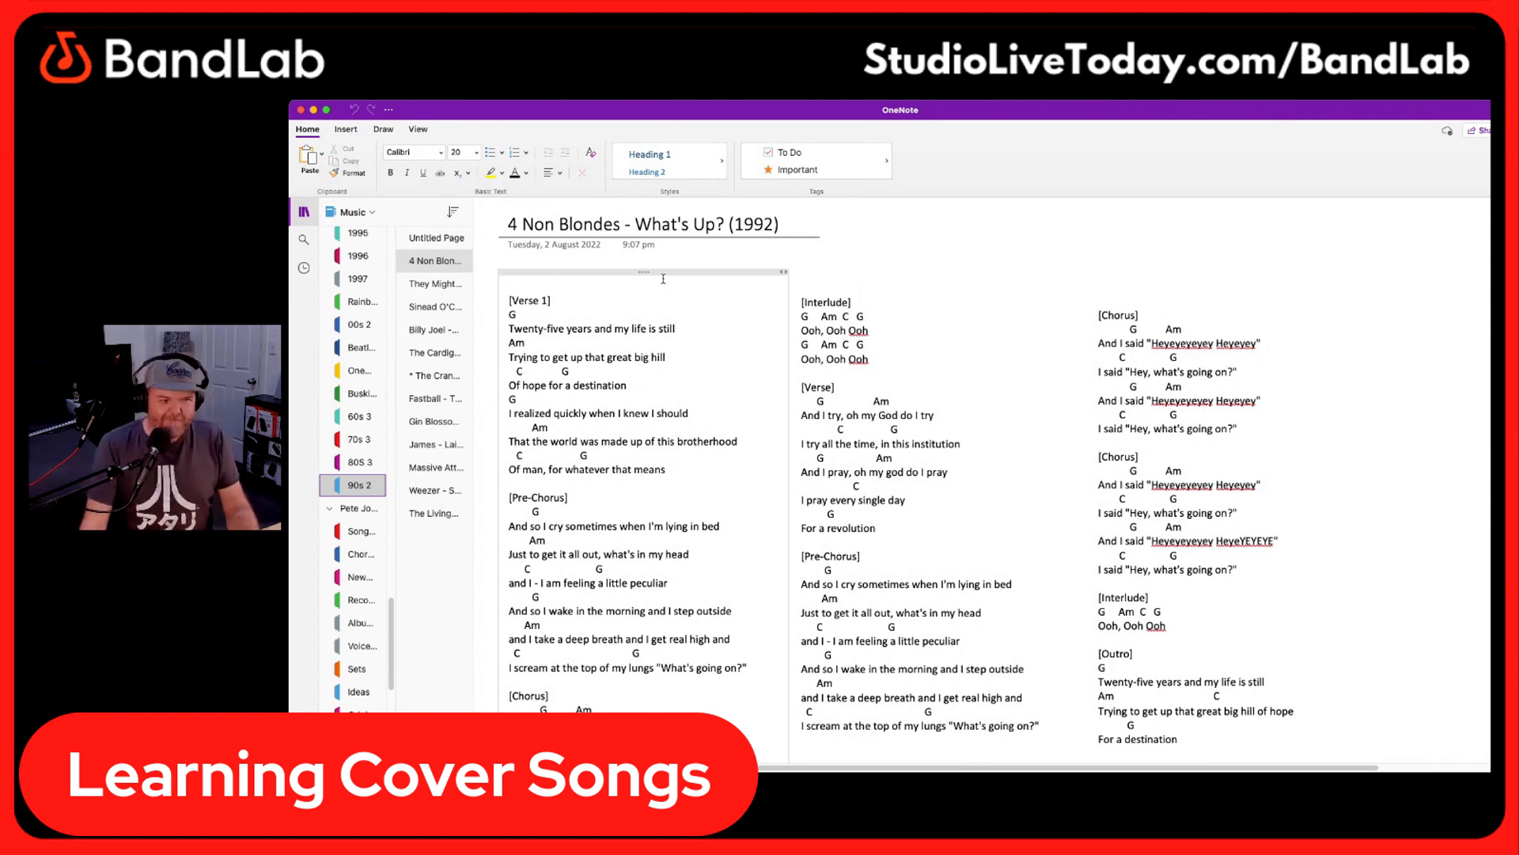
pyautogui.scroll(-2, 843, 269)
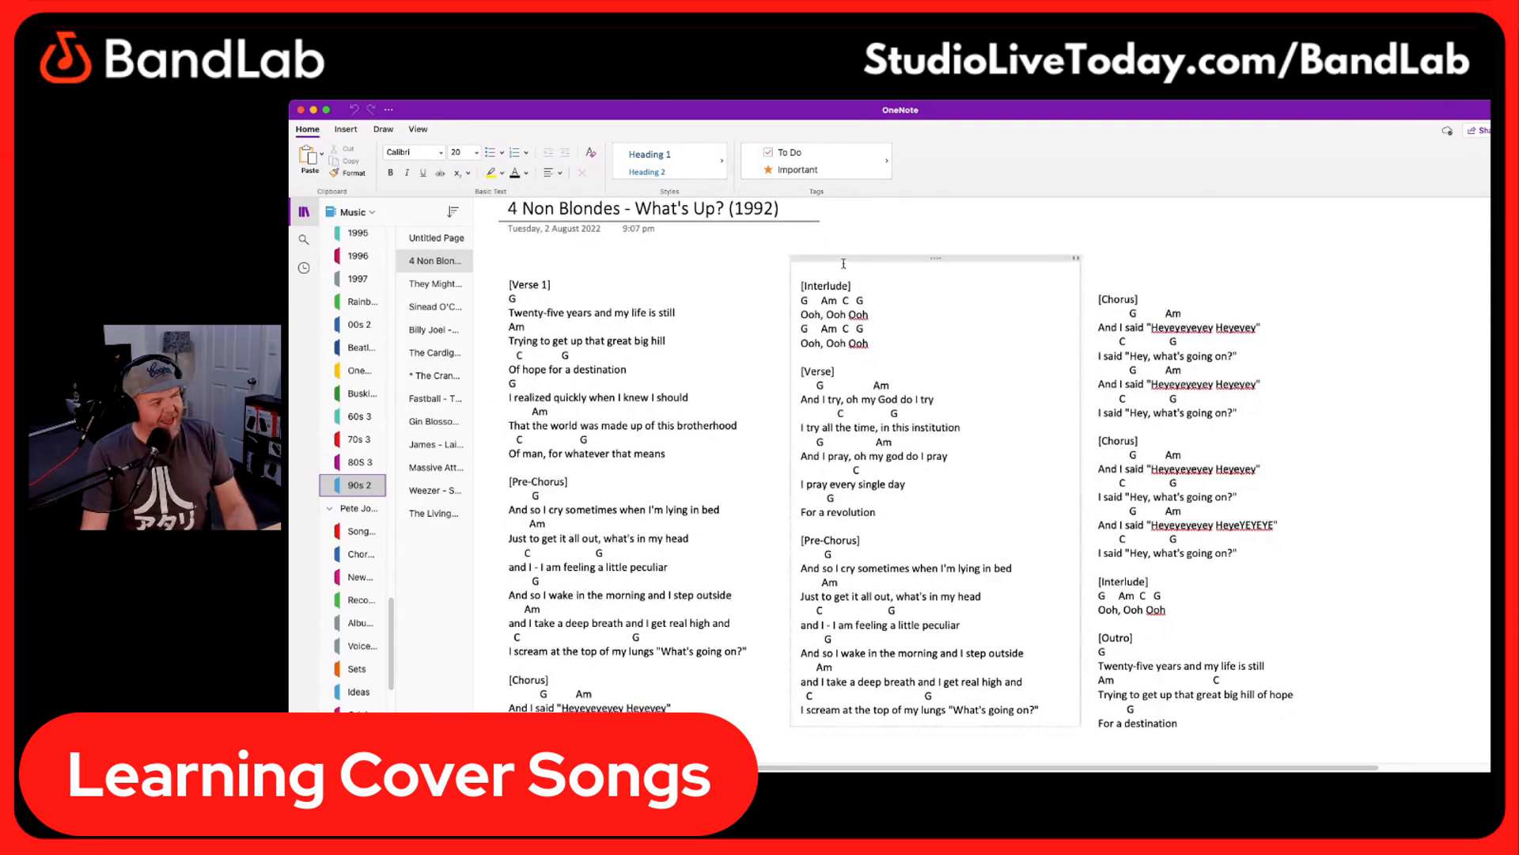
pyautogui.scroll(3, 843, 264)
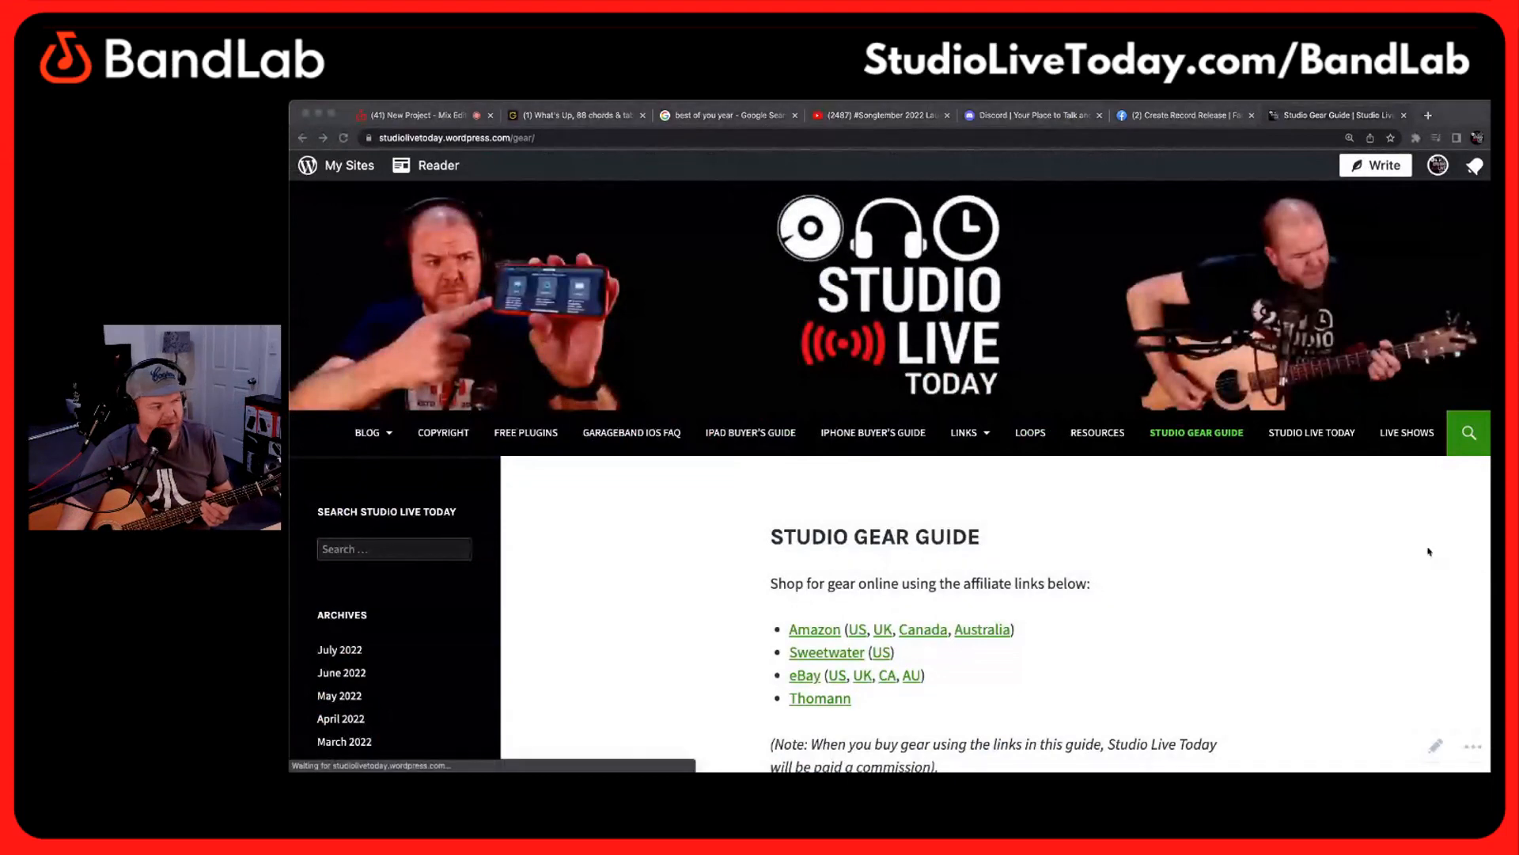
# Switch to the Studio Gear Guide page in the browser and open the Sweetwater link for the Focusrite Scarlett 2i2 audio interface
pyautogui.scroll(-2, 1048, 580)
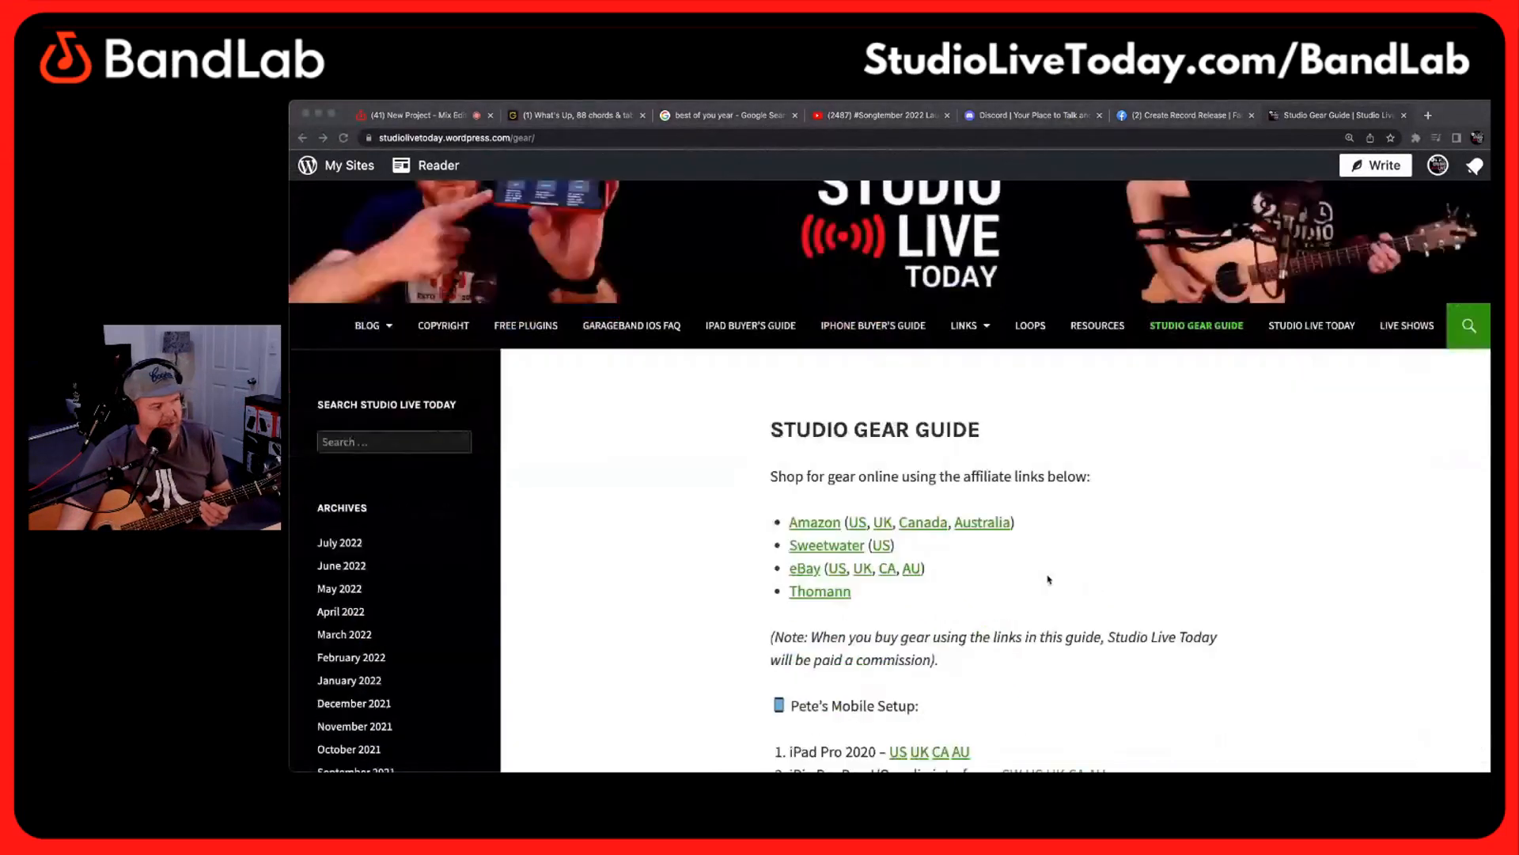
pyautogui.scroll(-5, 1049, 580)
pyautogui.scroll(-15, 924, 383)
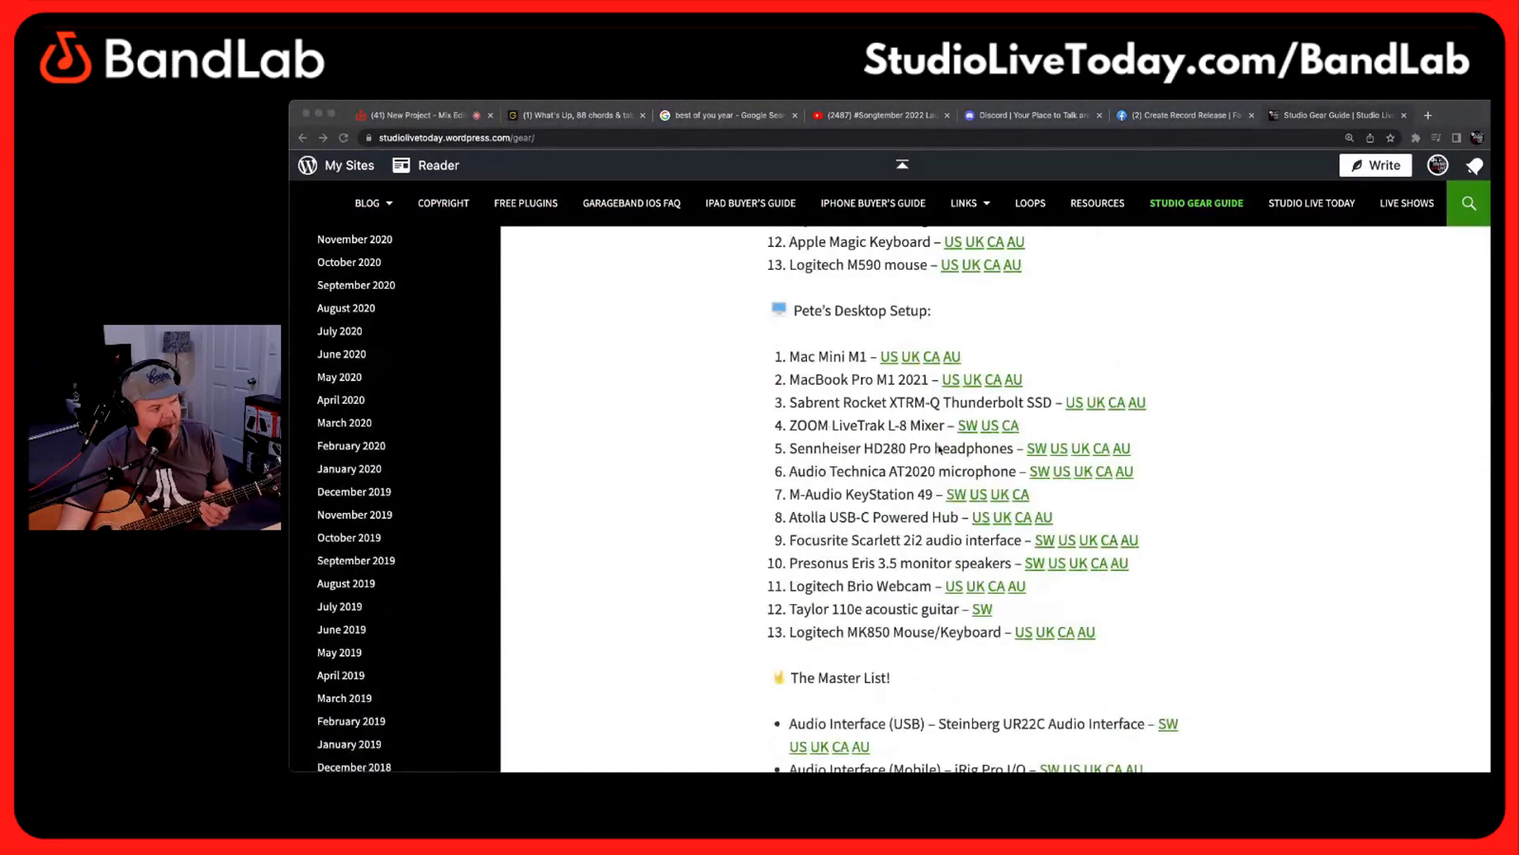
pyautogui.scroll(-4, 941, 458)
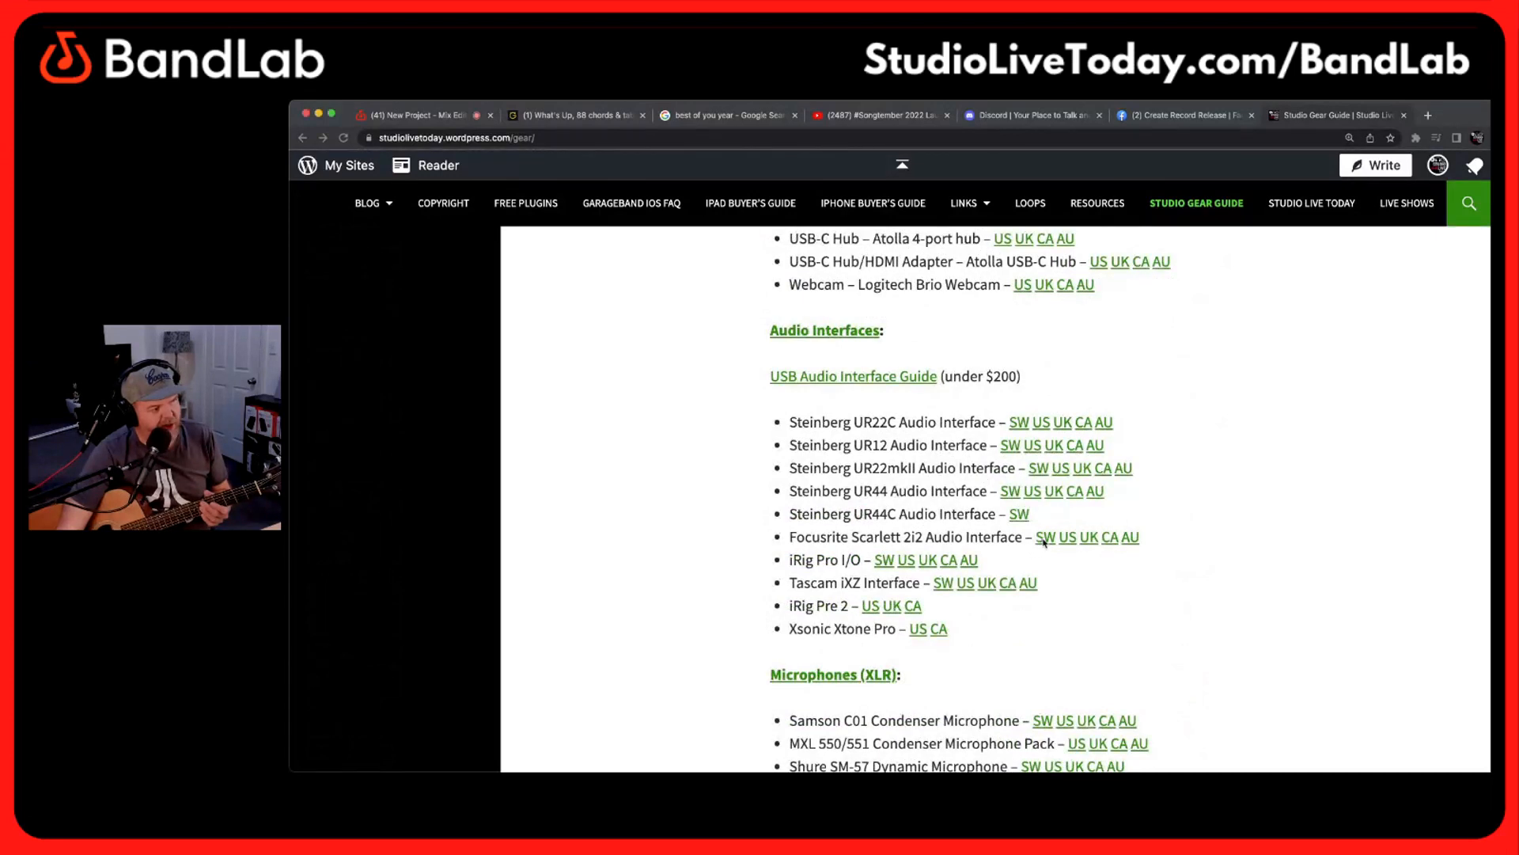
pyautogui.click(1044, 539)
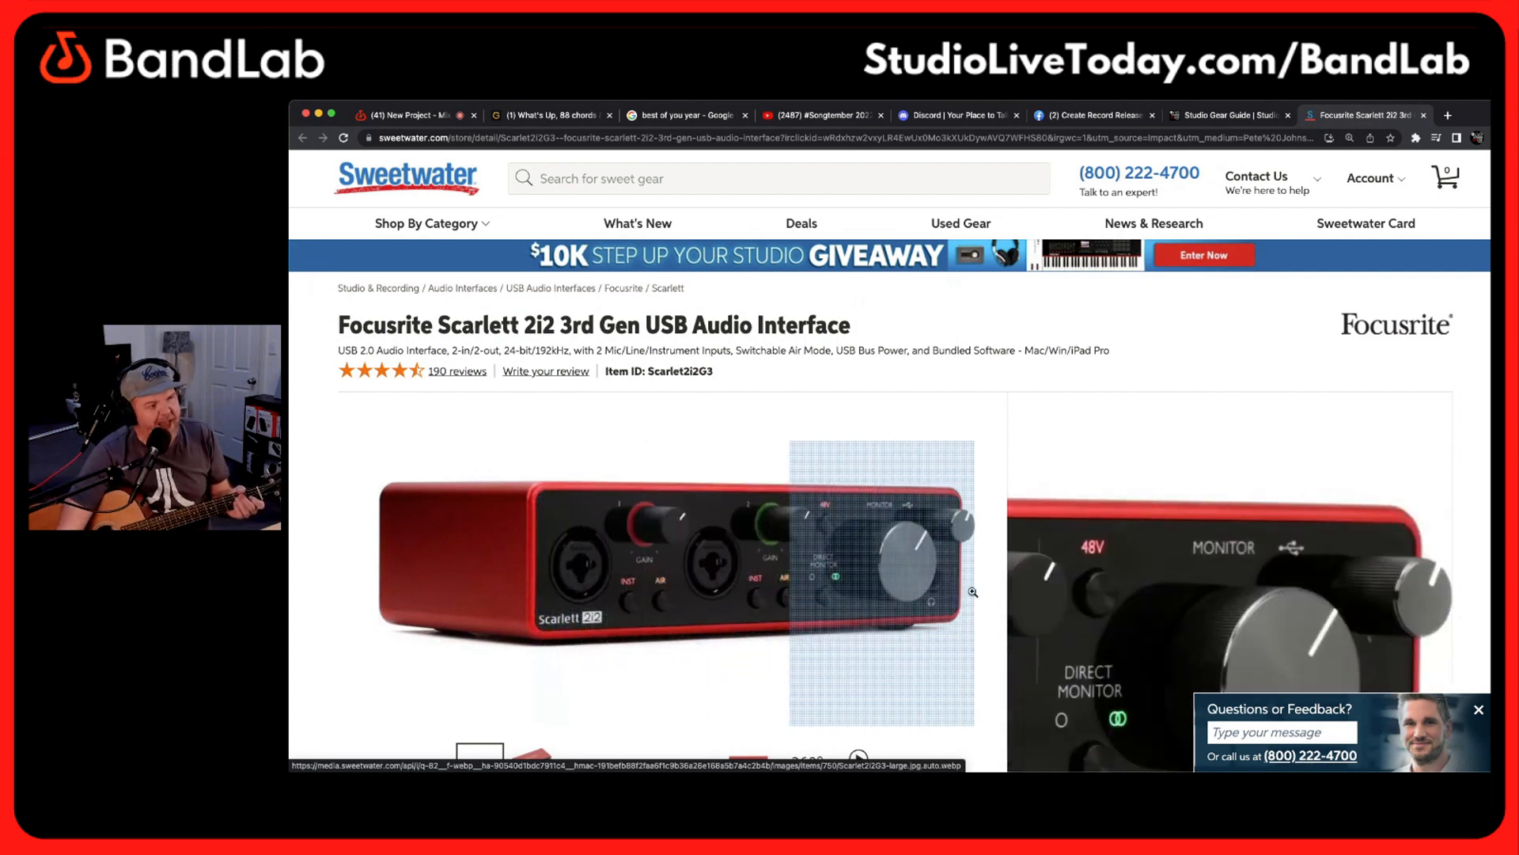
# Switch to the new BandLab project in the Mix Editor and dismiss the New Track dialog
pyautogui.click(415, 115)
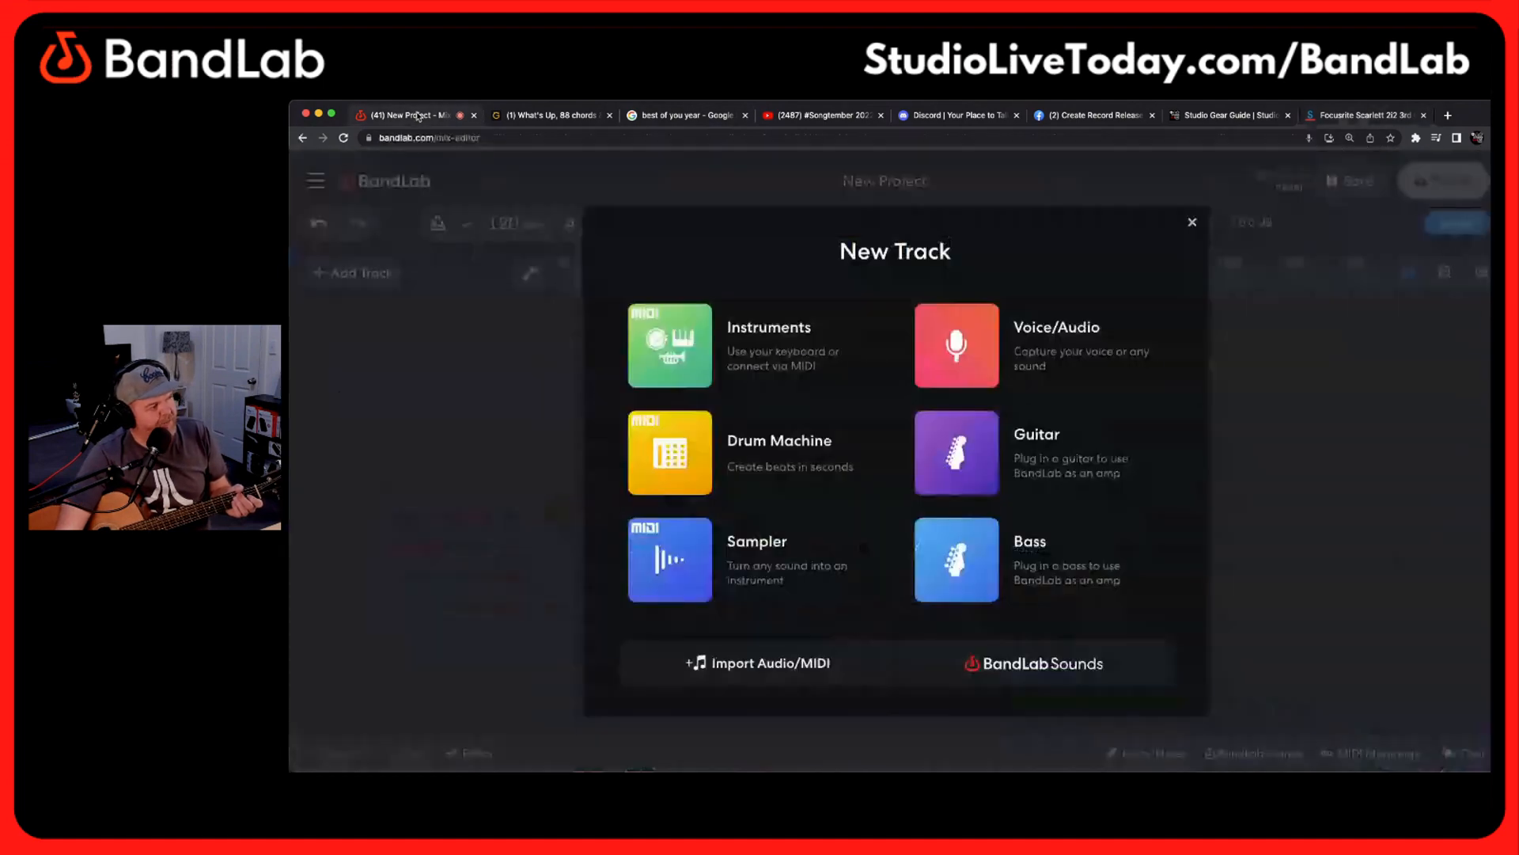
pyautogui.click(1193, 226)
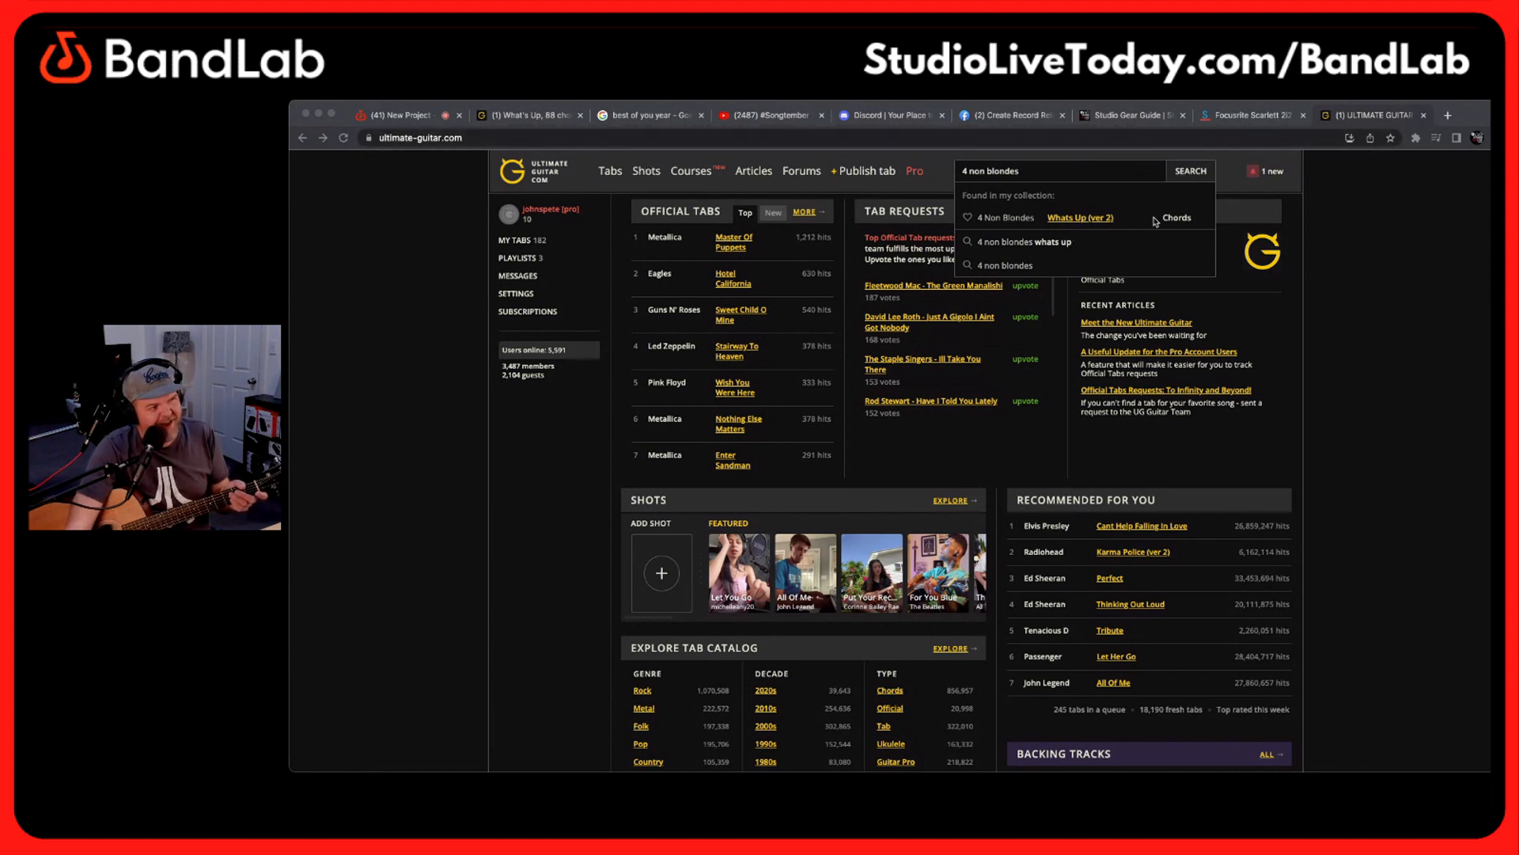
# Search Ultimate Guitar for "4 non blondes", enlarge the results page and open the "Whats Up (ver 2)" chords
pyautogui.click(1195, 175)
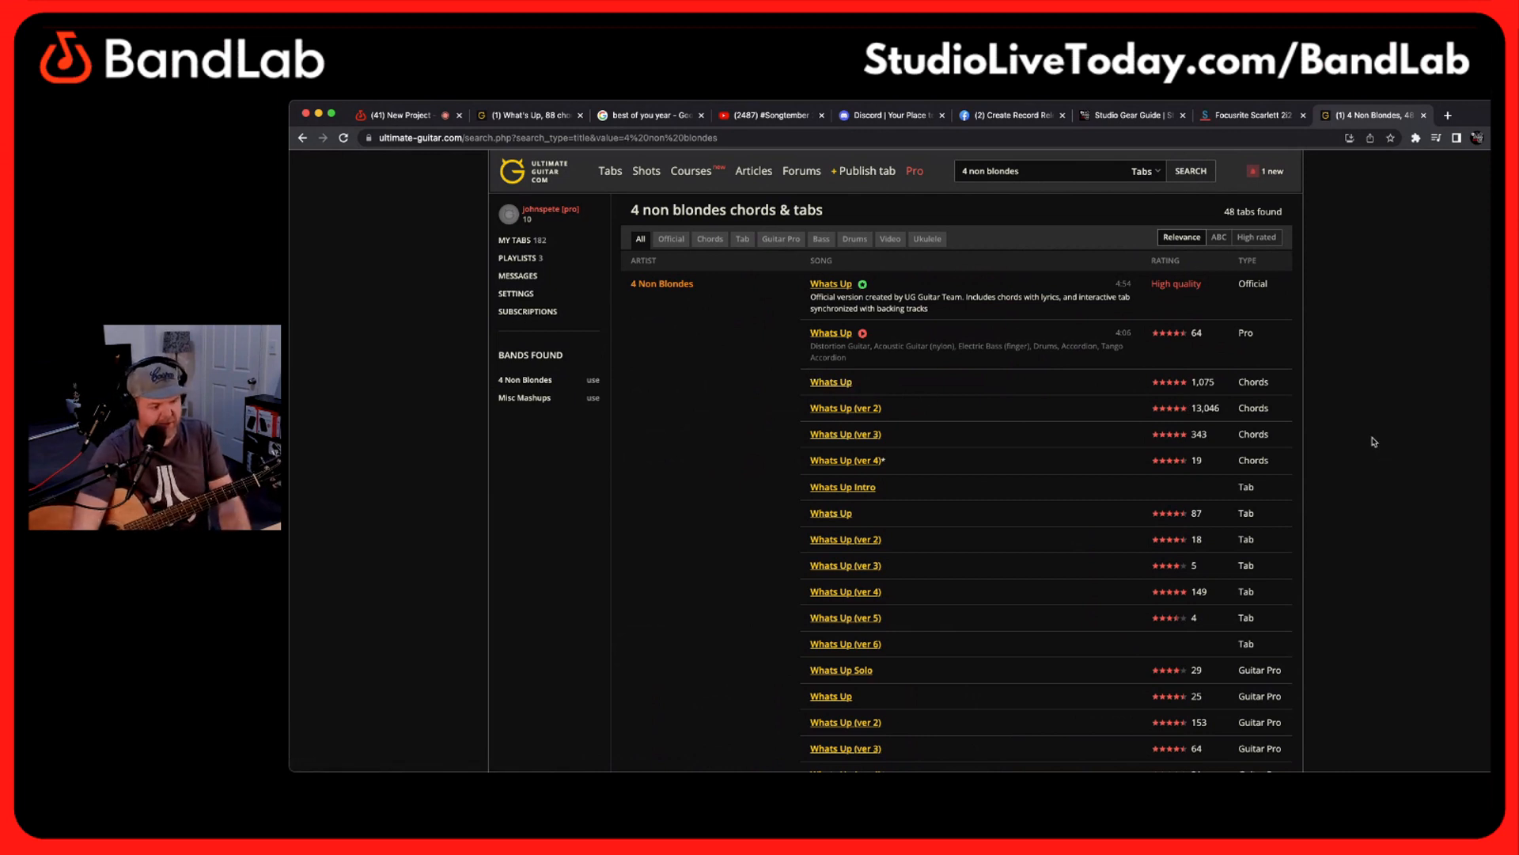
pyautogui.press('super+equal')
pyautogui.press('super+equal')
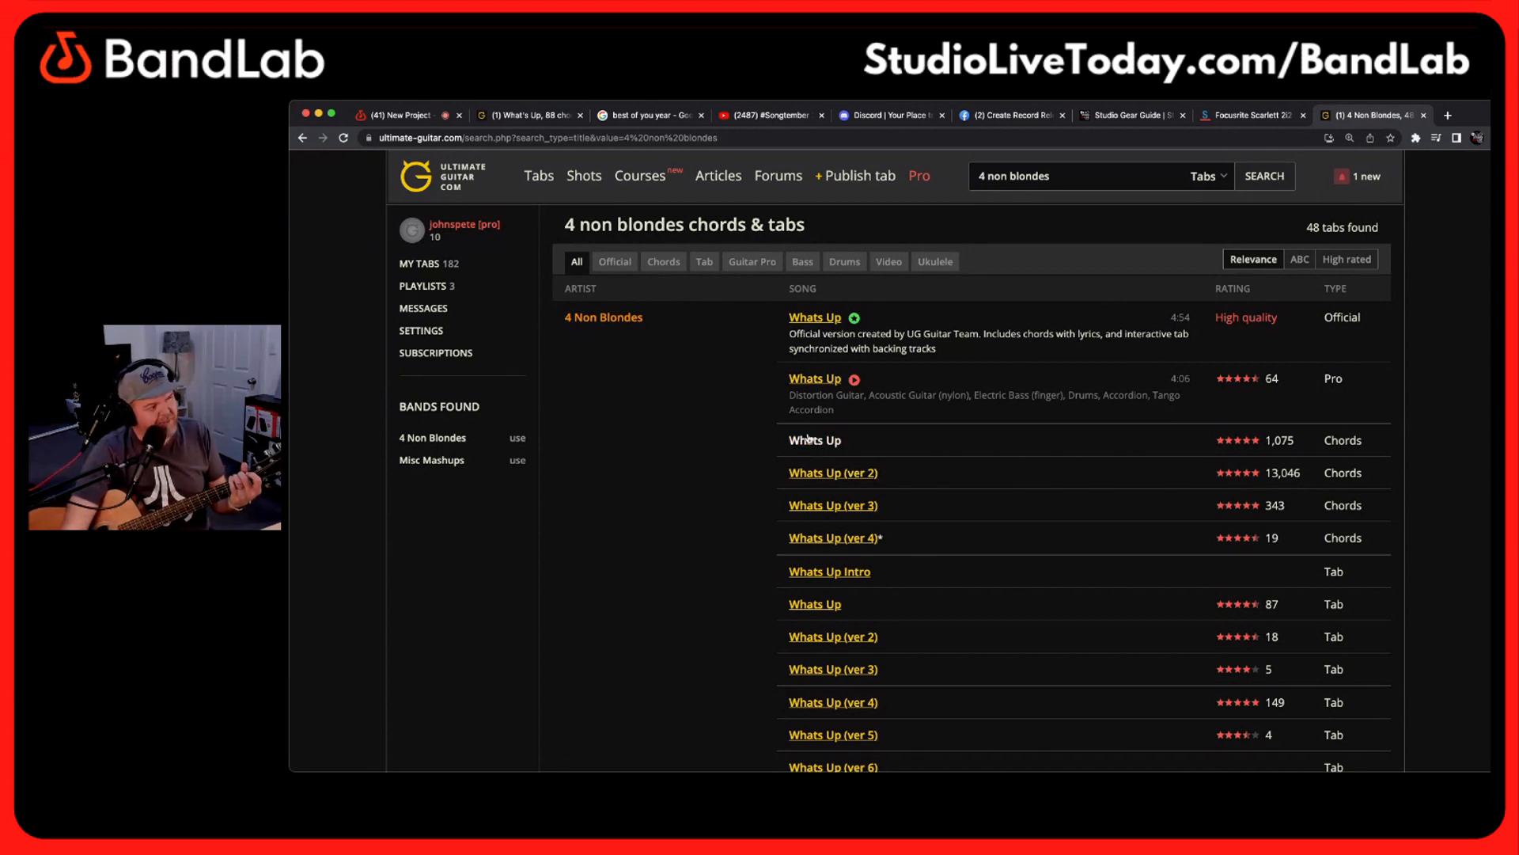
pyautogui.click(852, 474)
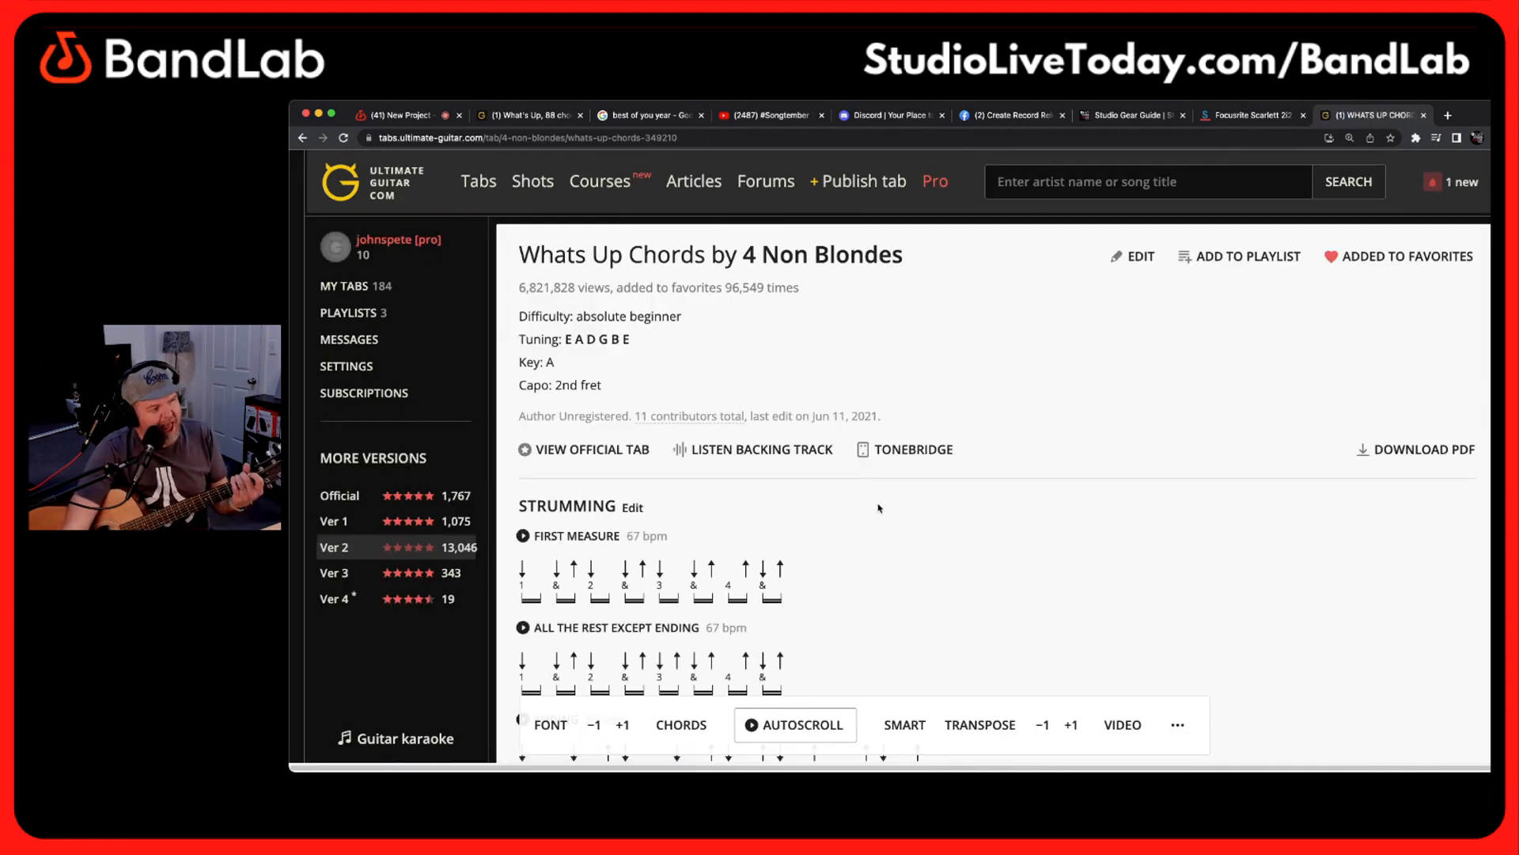
# Examine the capo note, intro tab, verse and pre-chorus chords of the Whats Up chord sheet
pyautogui.scroll(-6, 878, 508)
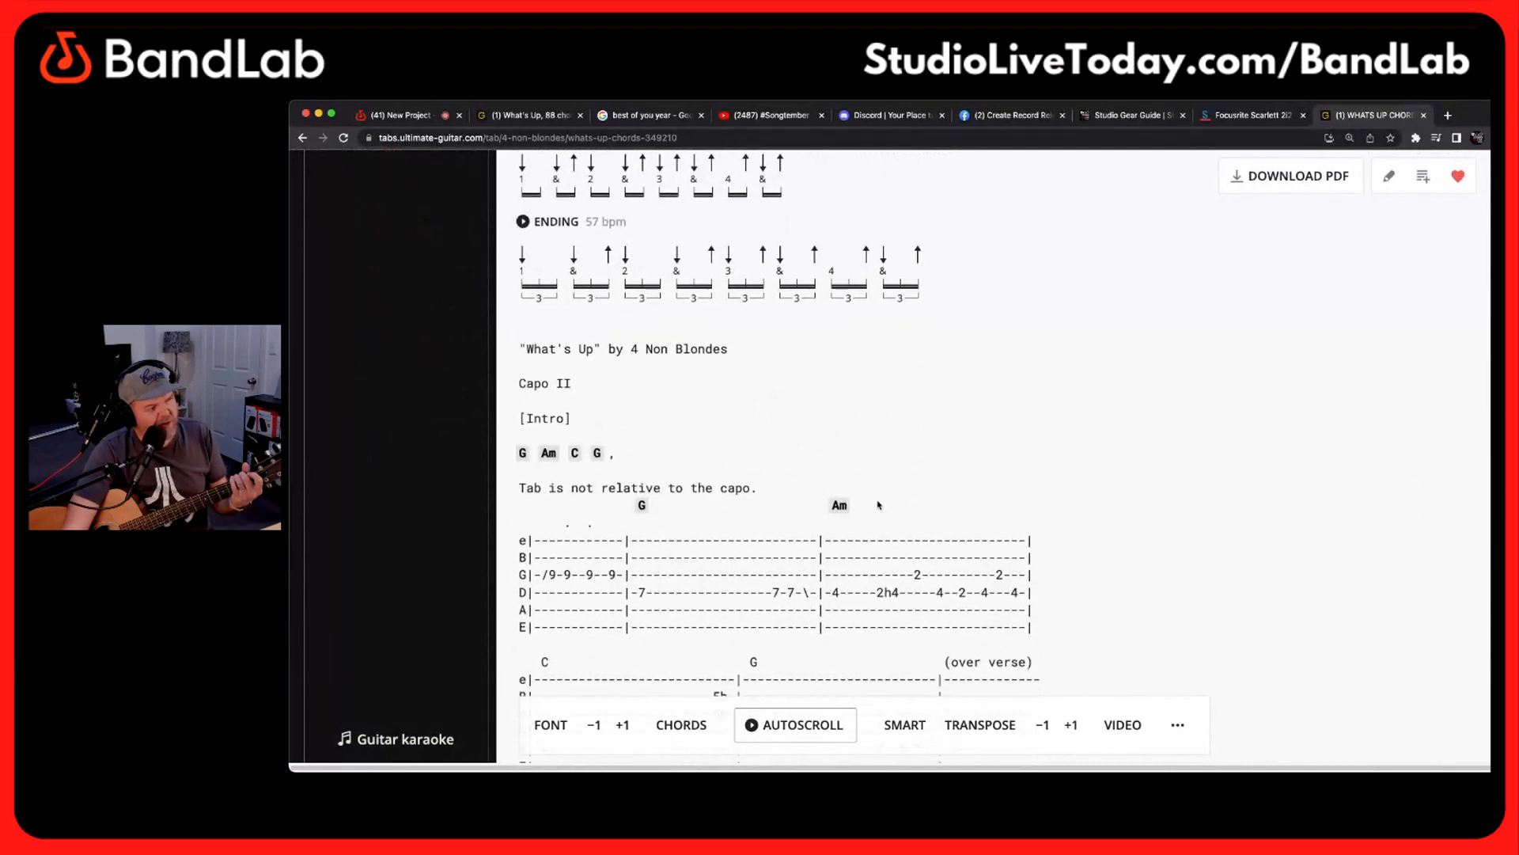
pyautogui.scroll(-2, 878, 505)
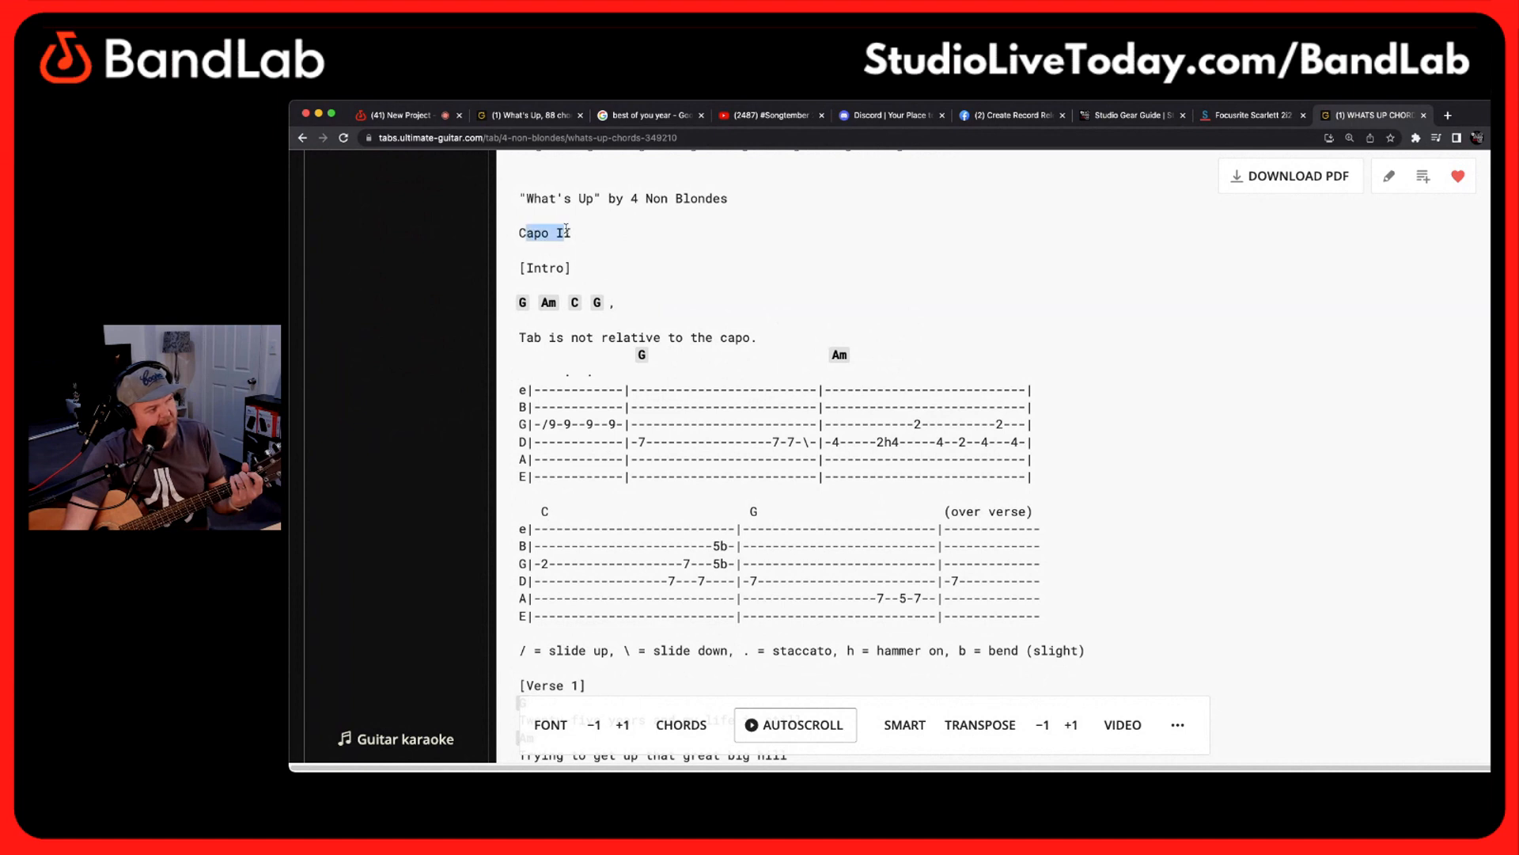
pyautogui.click(596, 240)
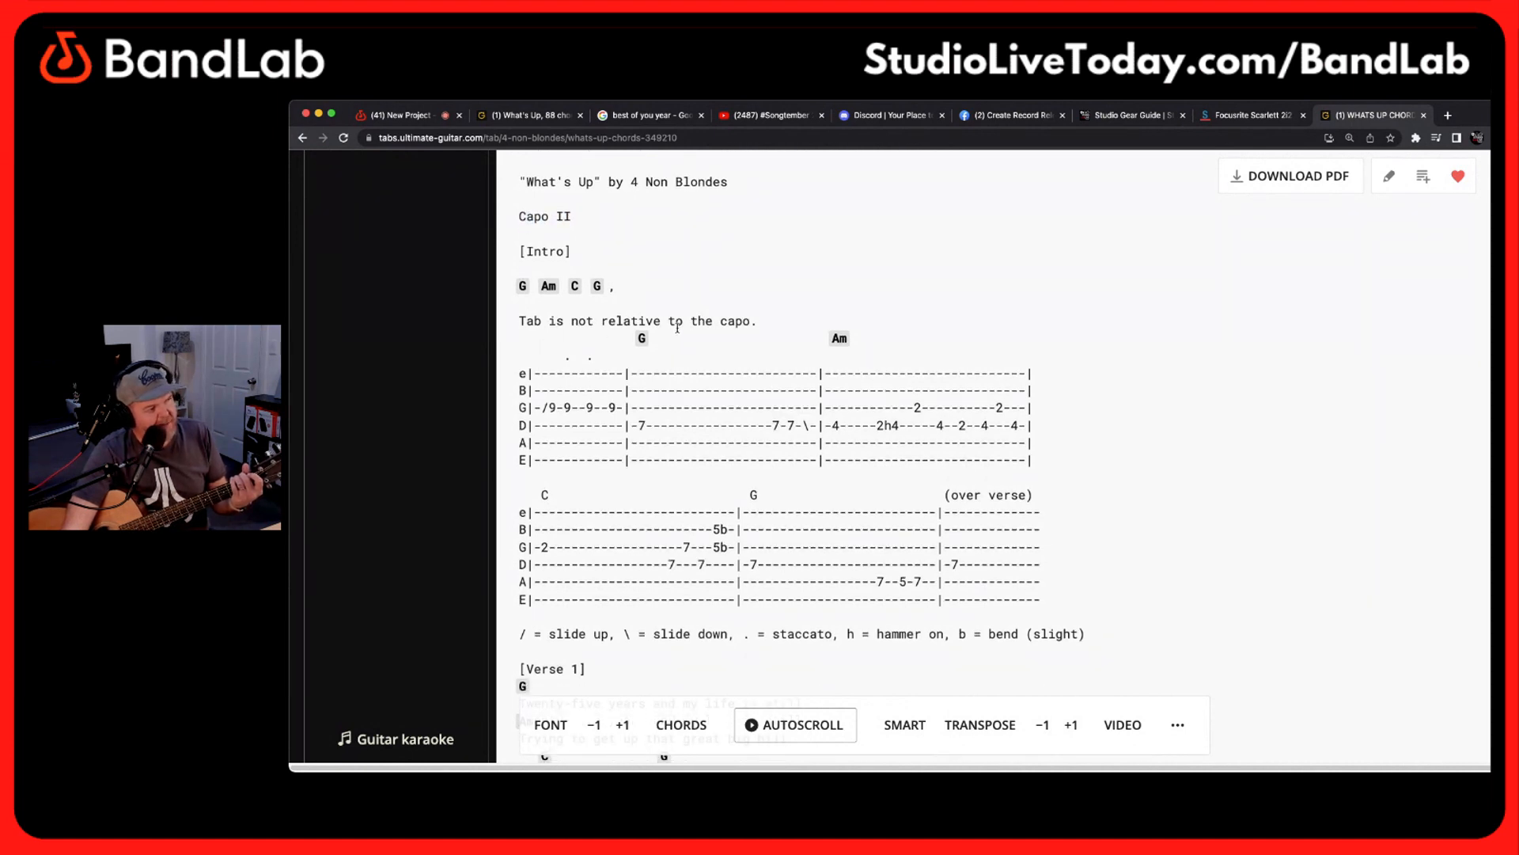
pyautogui.scroll(-1, 682, 309)
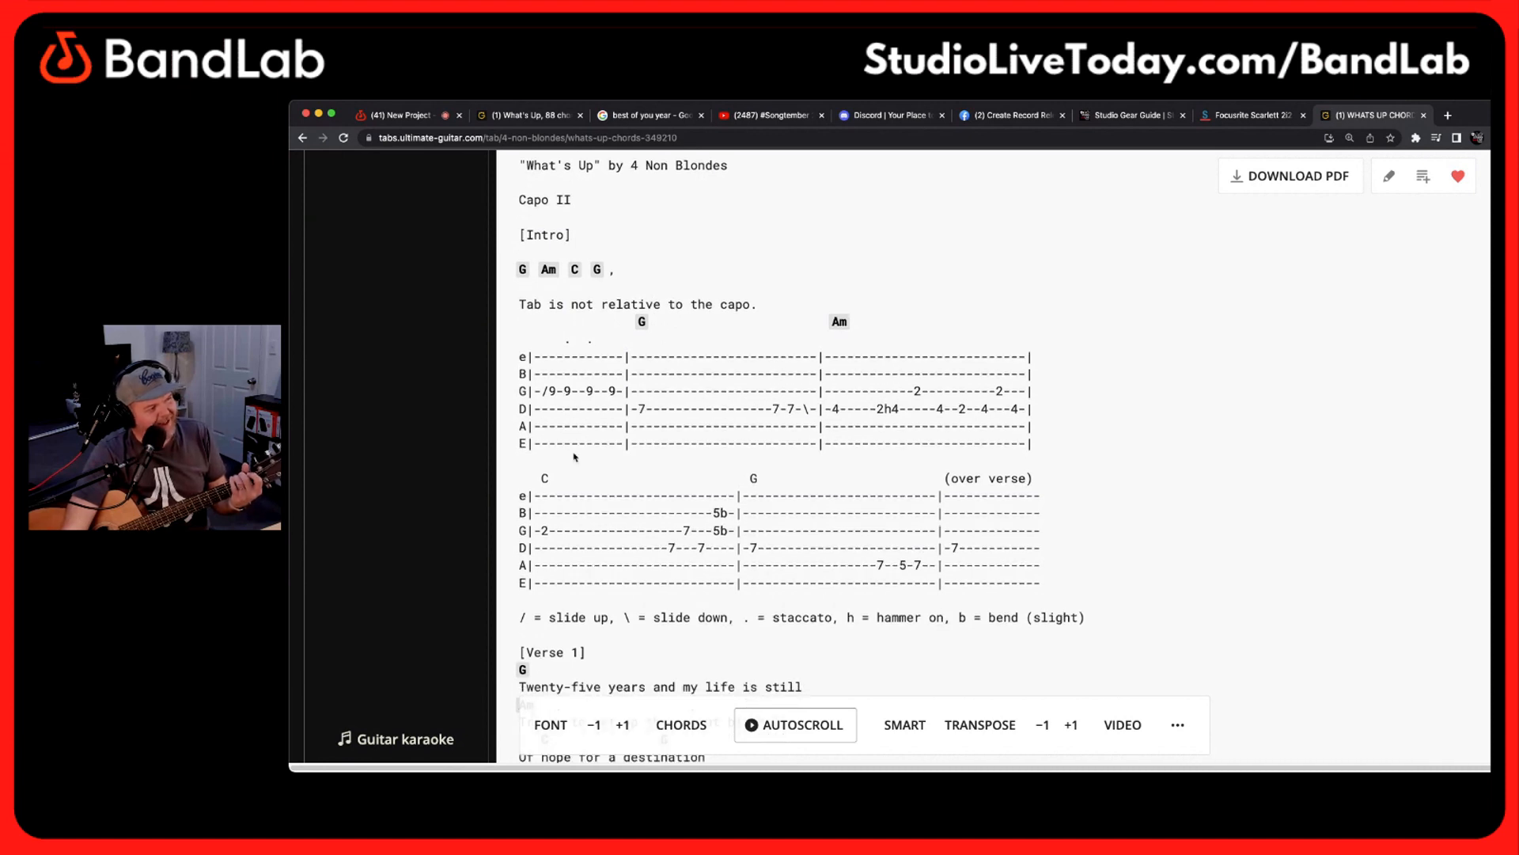
pyautogui.scroll(-5, 750, 348)
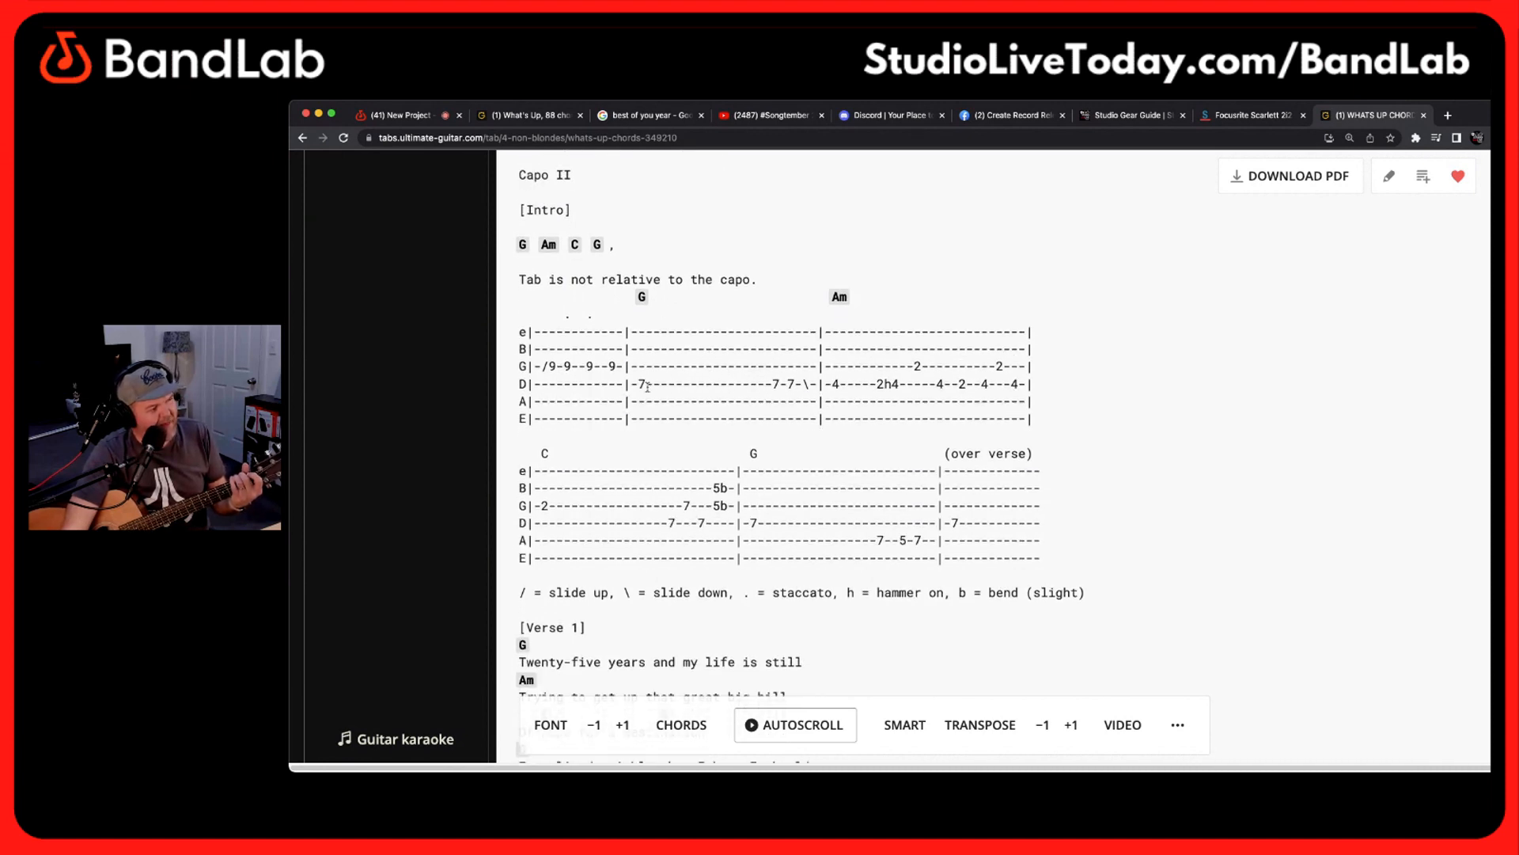
pyautogui.scroll(-9, 647, 386)
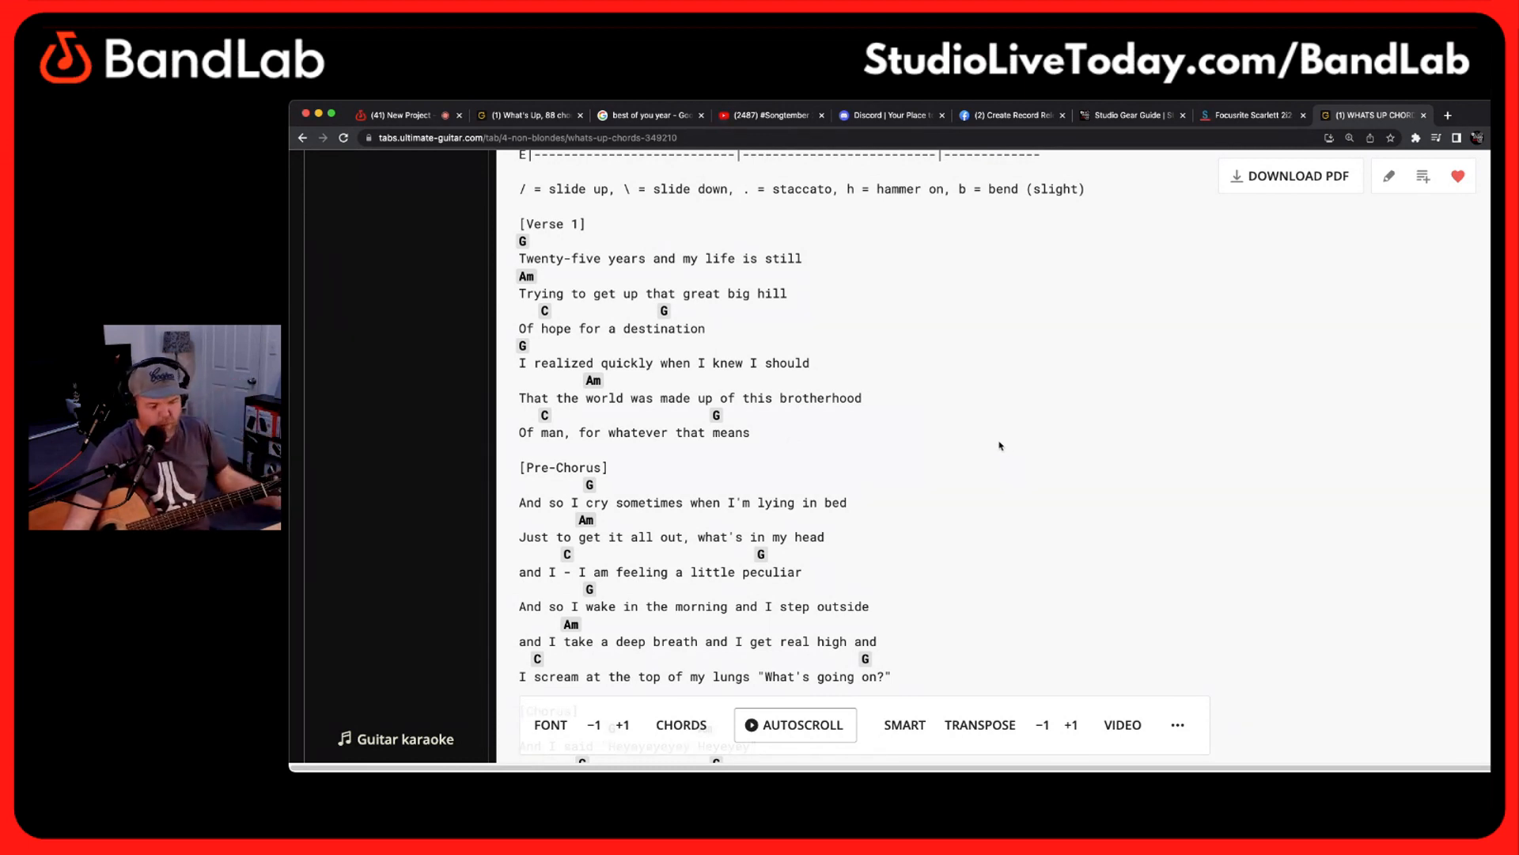
pyautogui.scroll(-3, 994, 420)
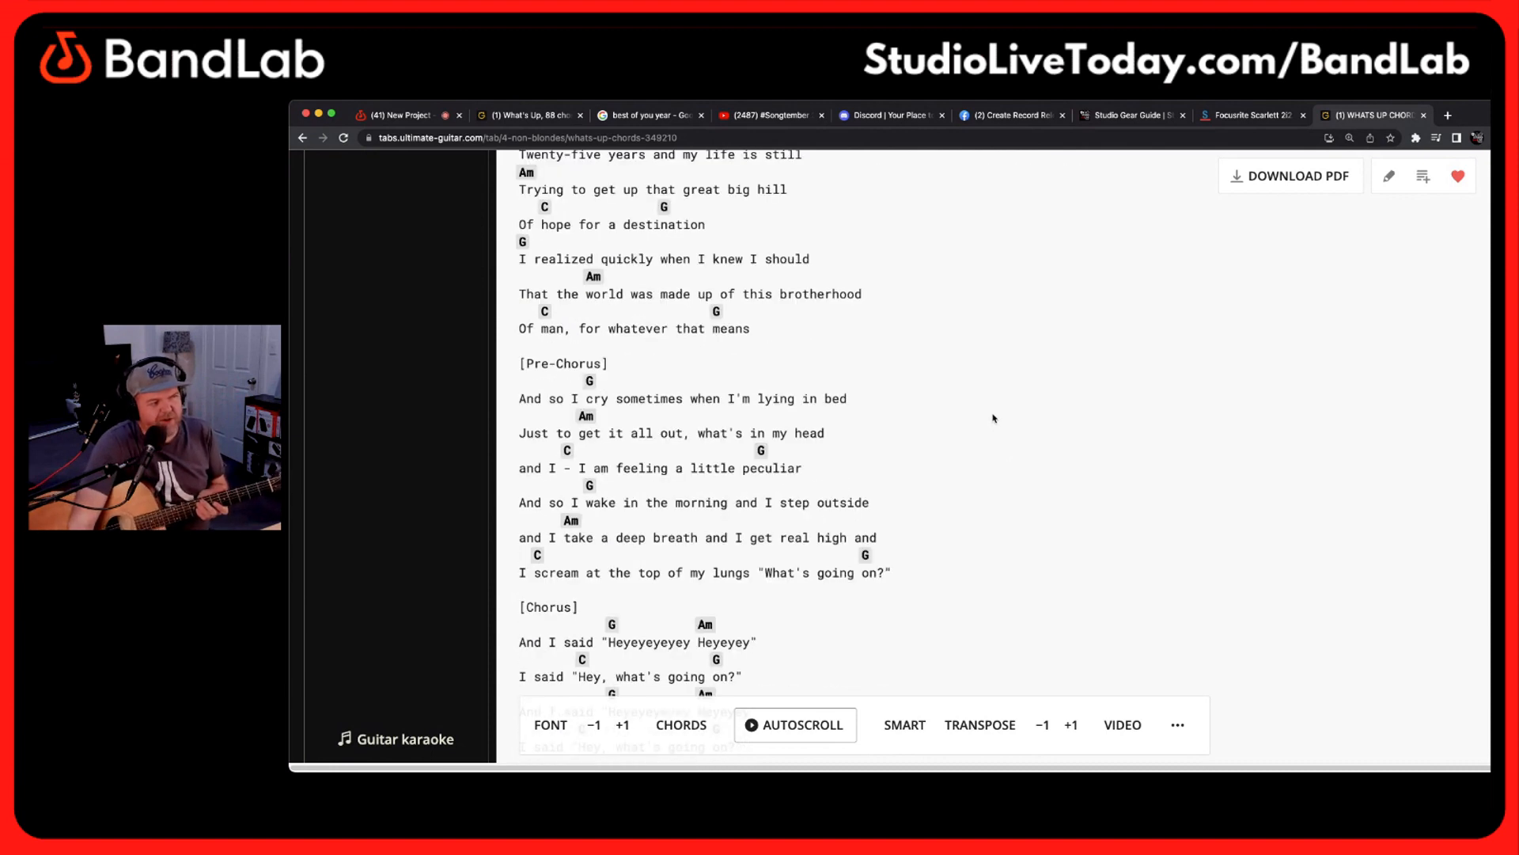
pyautogui.scroll(2, 994, 417)
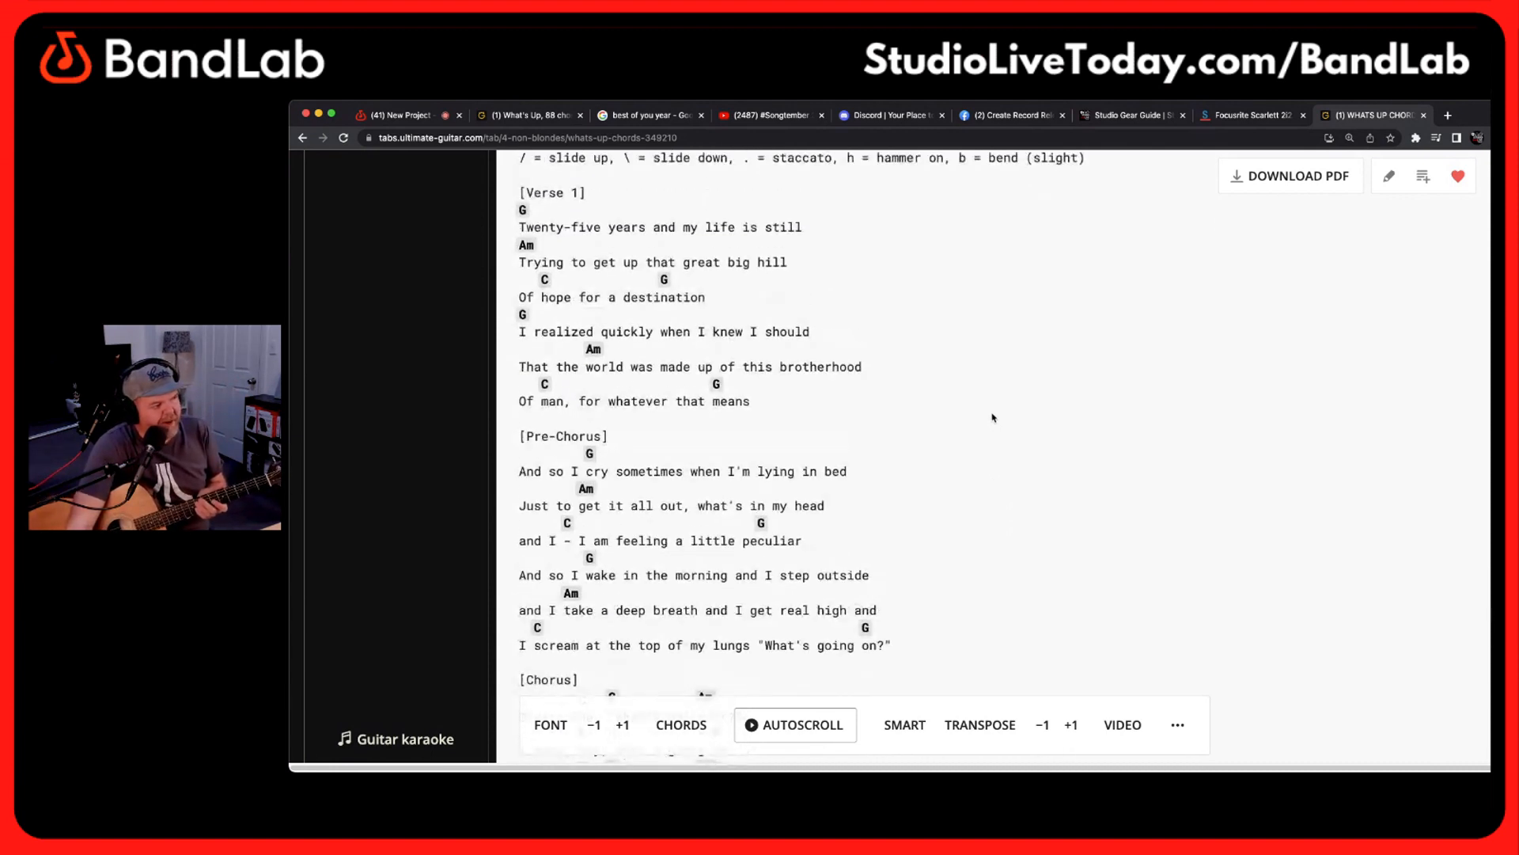
# Transpose the Whats Up chord sheet down to -3
pyautogui.scroll(-3, 993, 418)
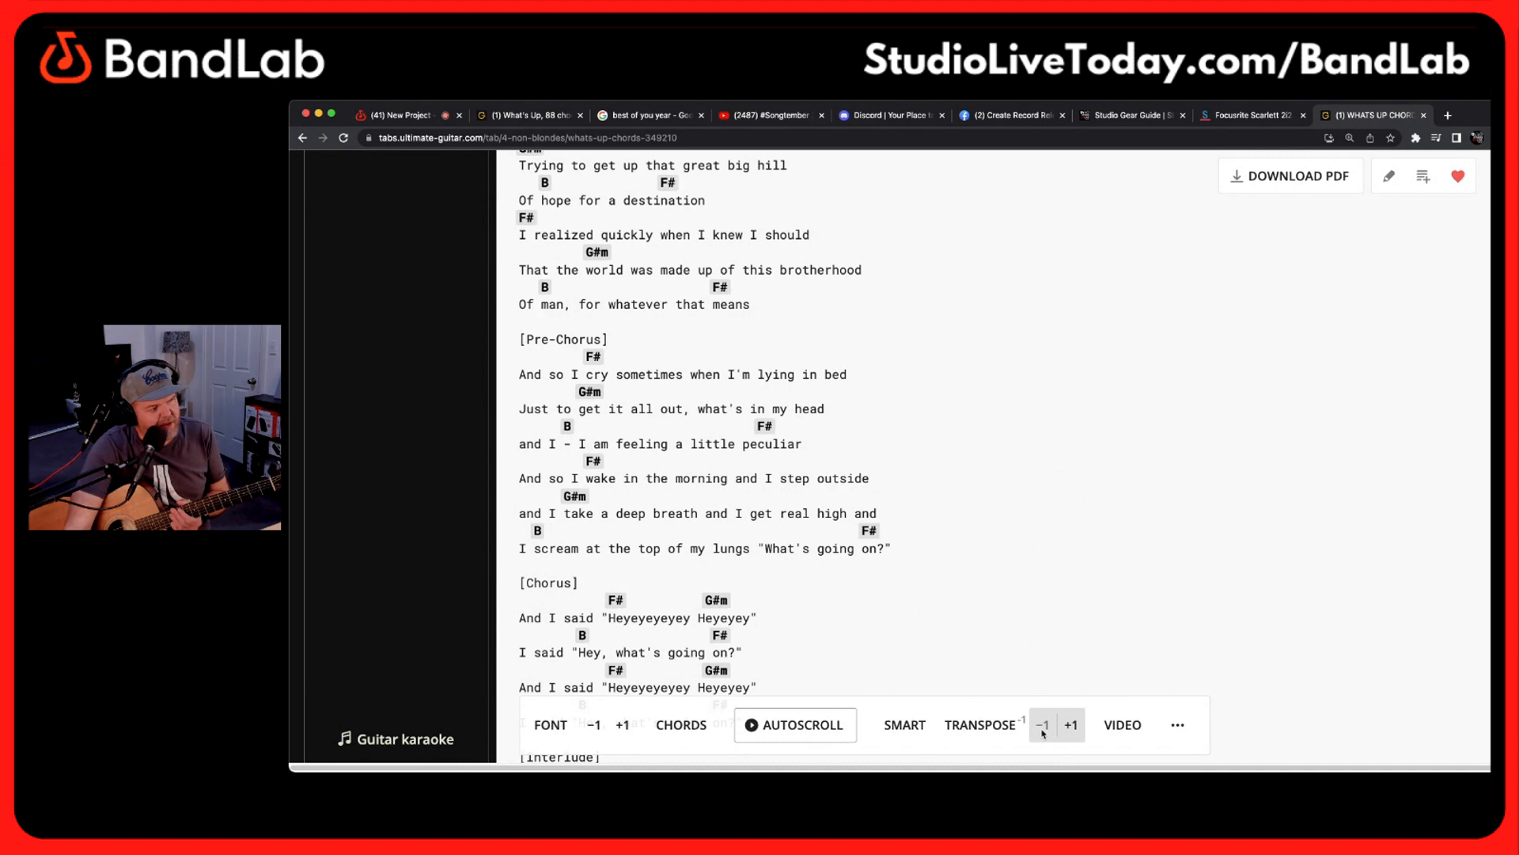
pyautogui.click(1043, 732)
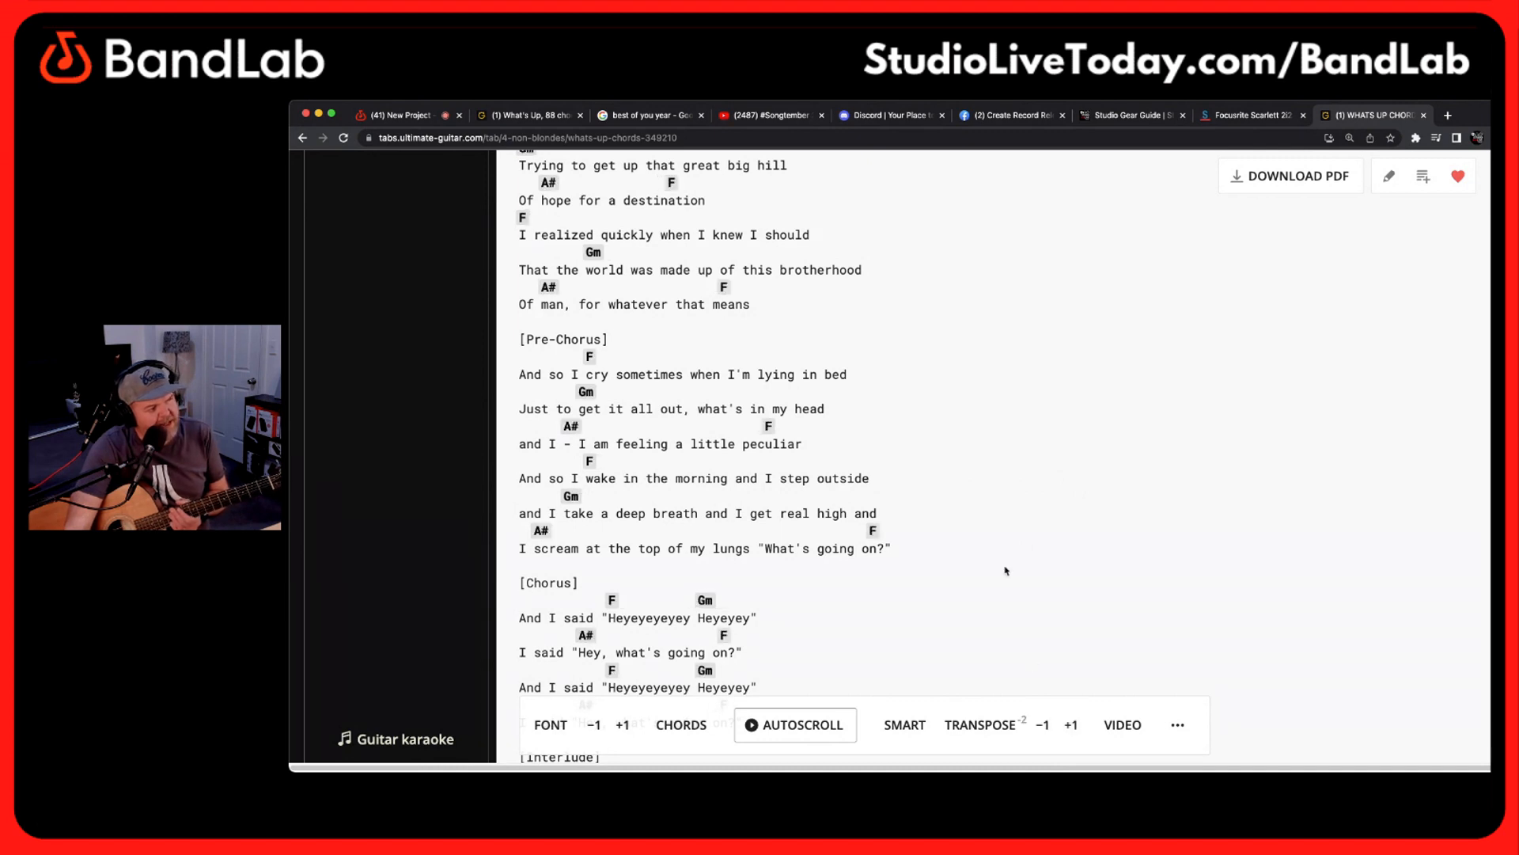
pyautogui.scroll(3, 1006, 573)
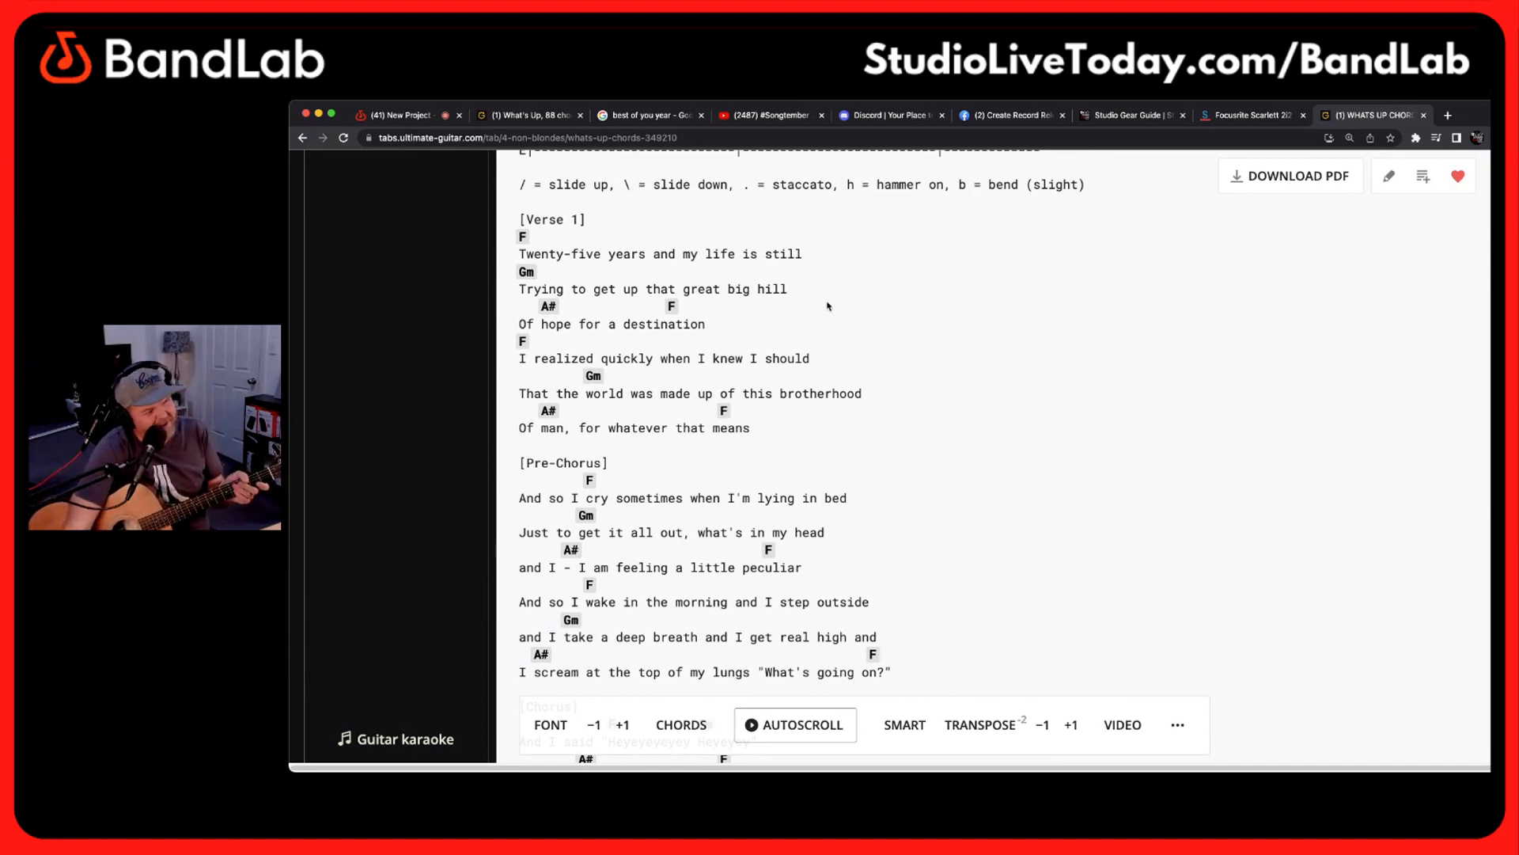
pyautogui.click(1046, 725)
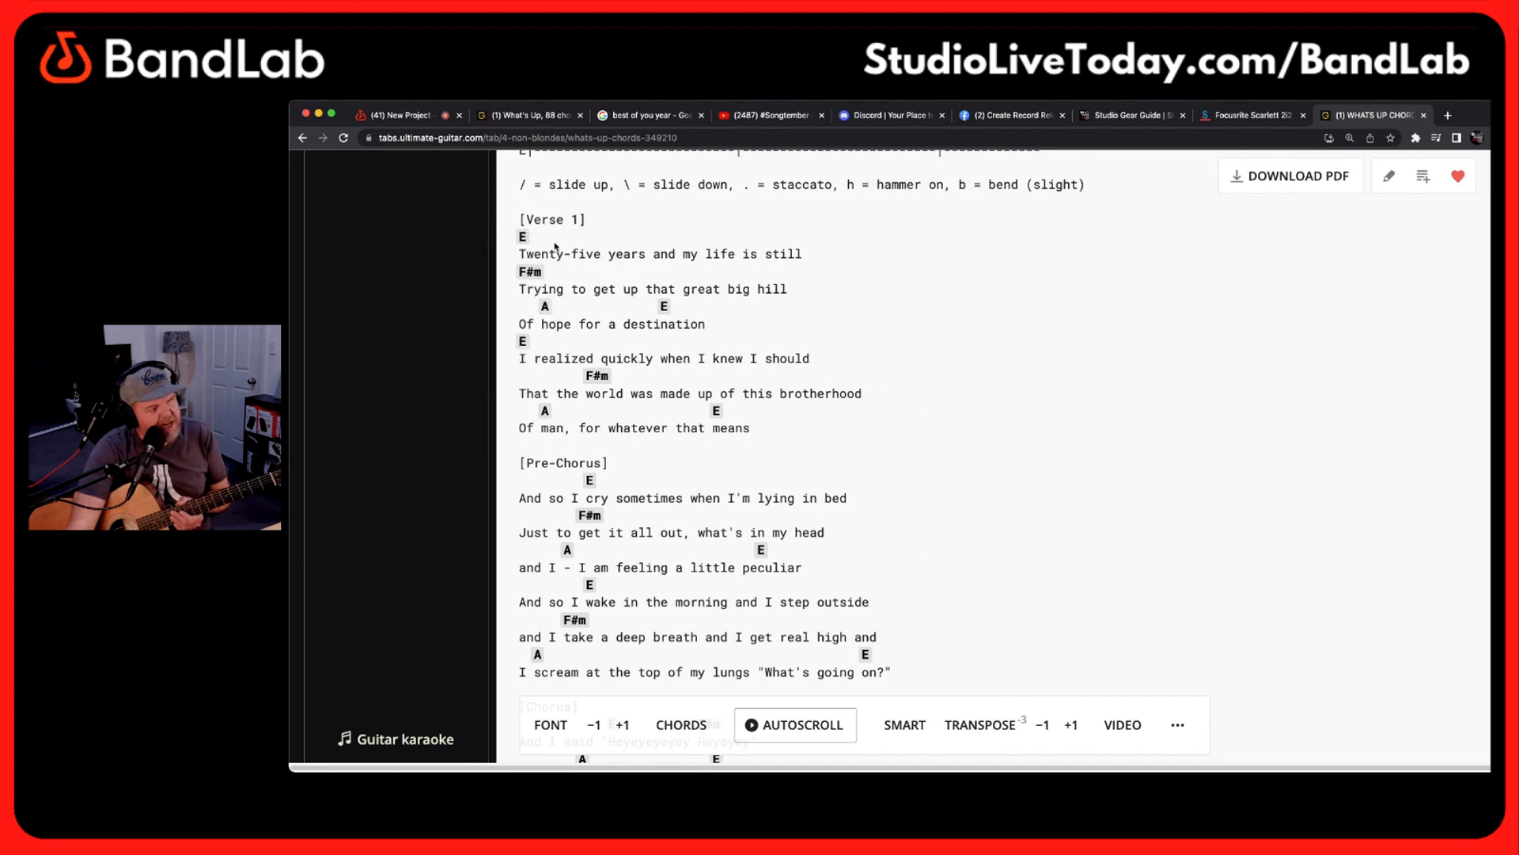
# Check the fingering diagrams of the first verse's chords and read through the rest of the transposed sheet to the outro
pyautogui.moveTo(532, 239)
pyautogui.moveTo(542, 276)
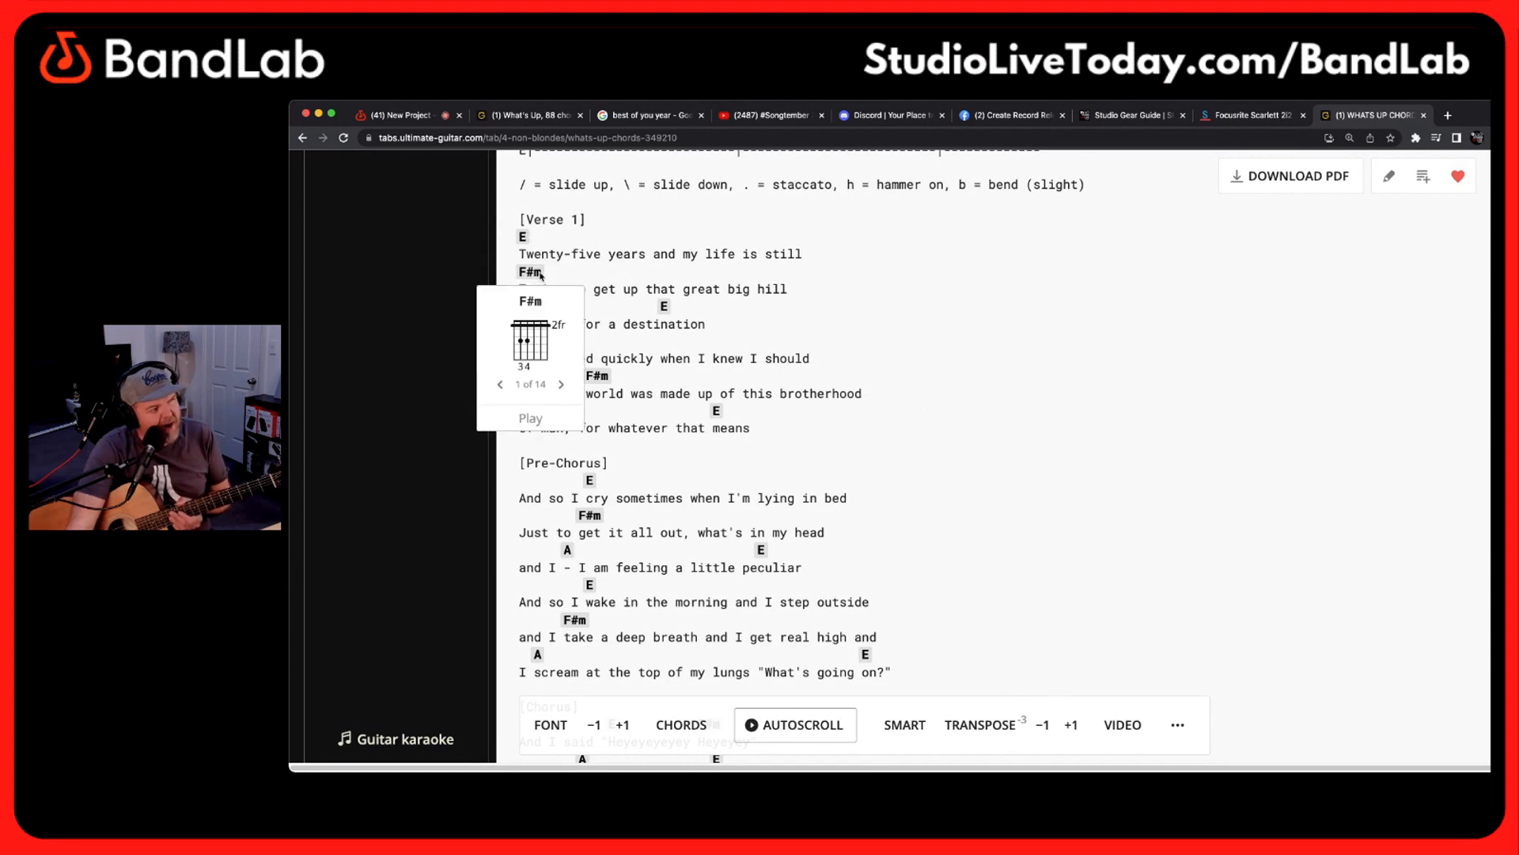
pyautogui.moveTo(546, 310)
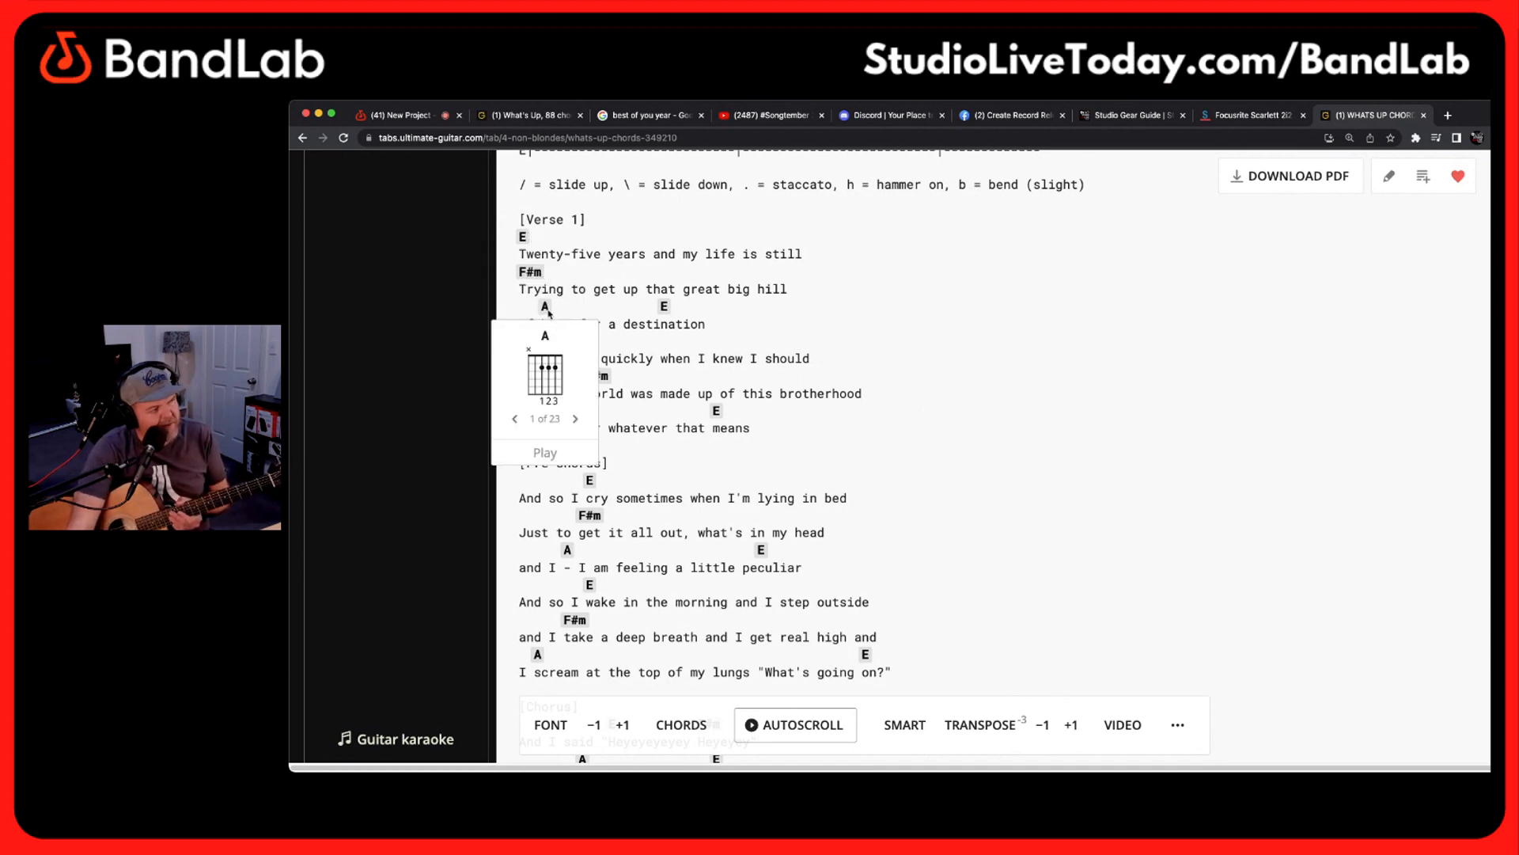
pyautogui.scroll(-3, 744, 339)
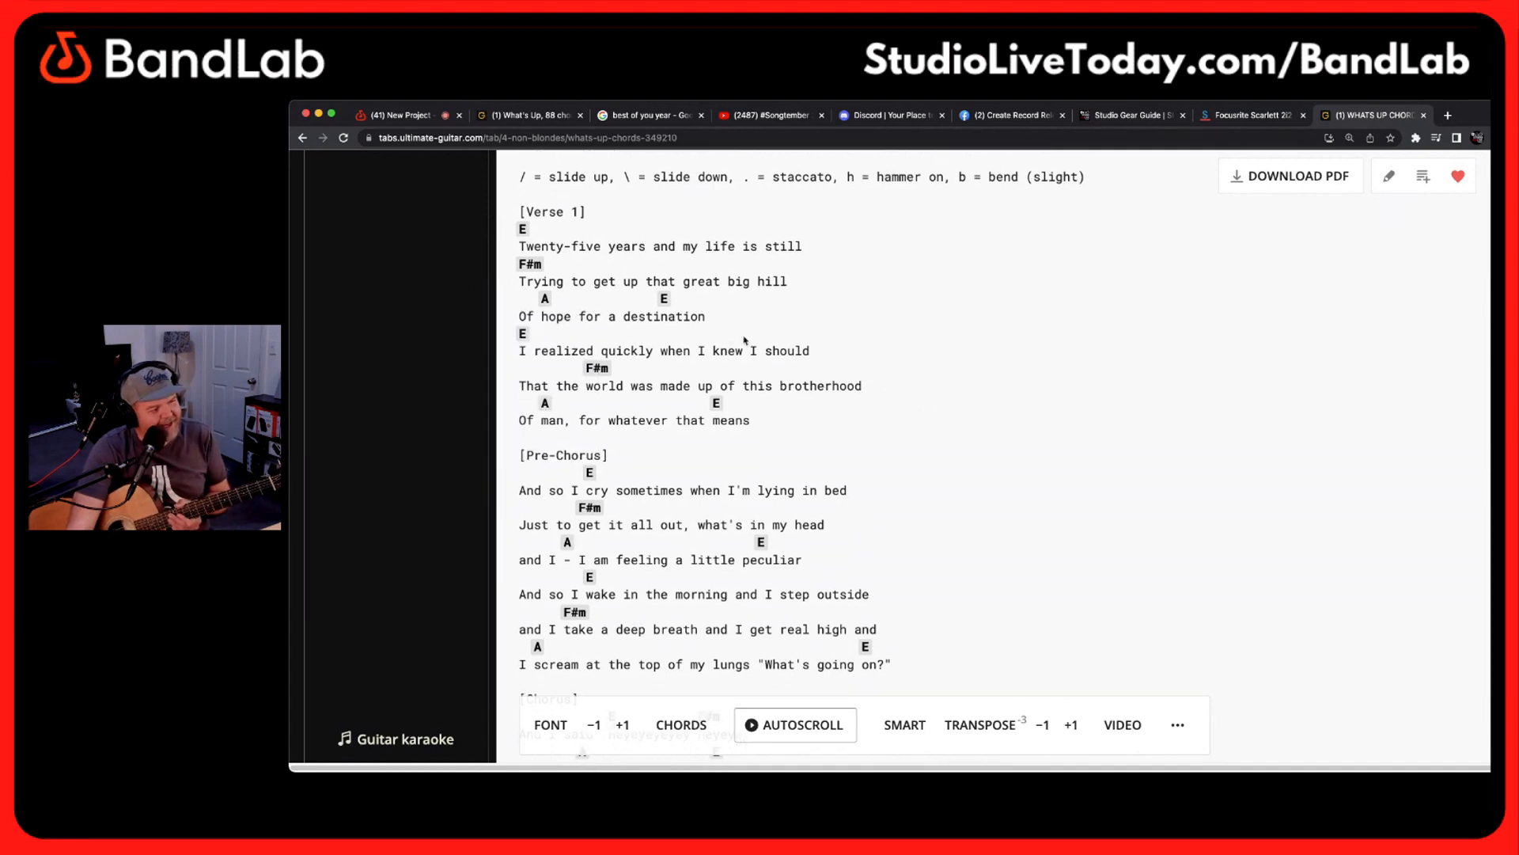
pyautogui.scroll(-12, 745, 339)
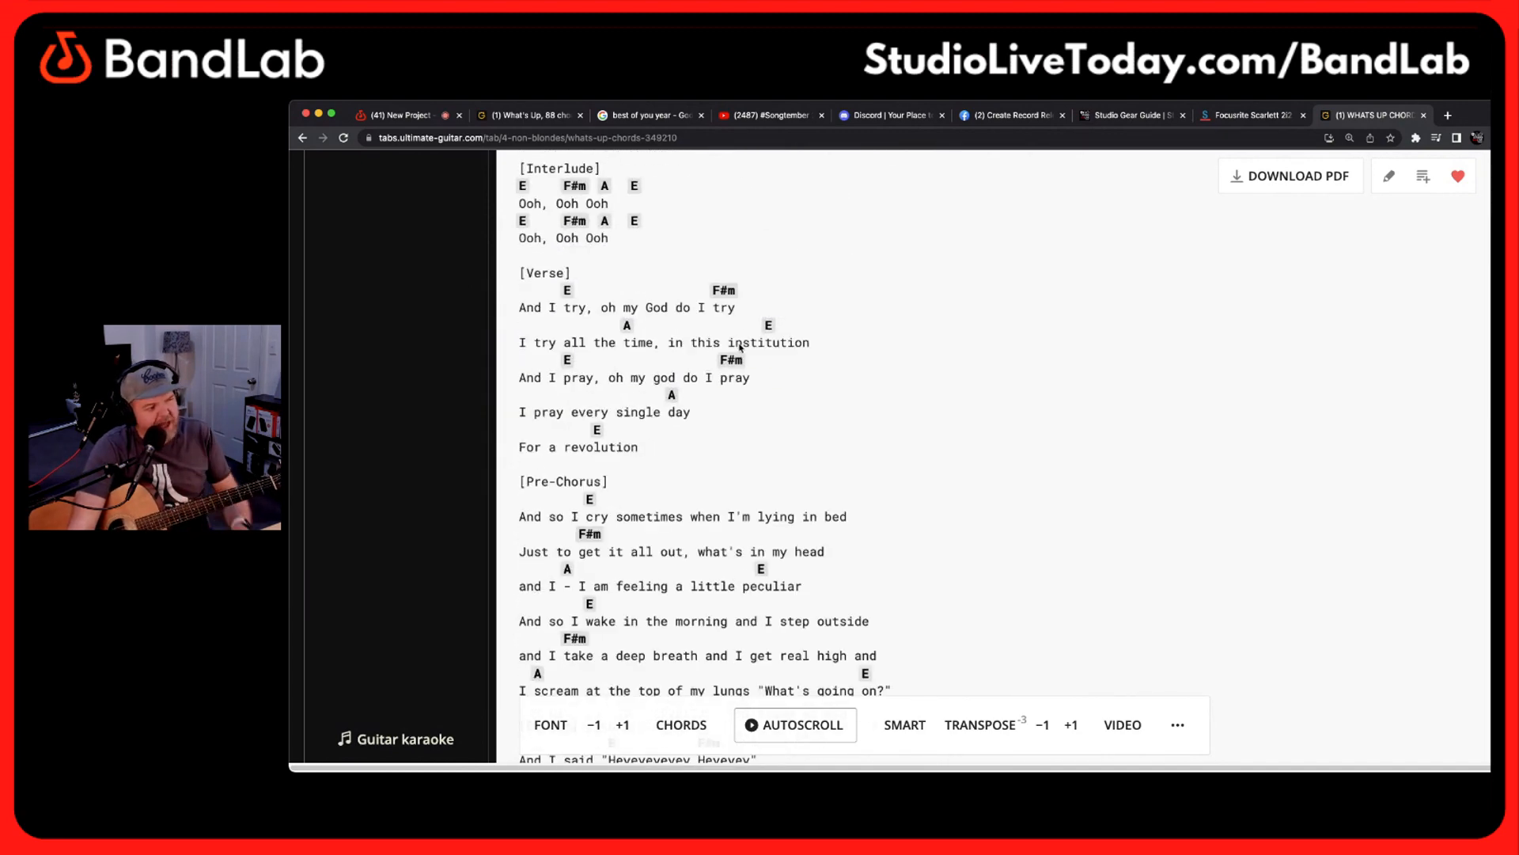
pyautogui.scroll(-15, 736, 353)
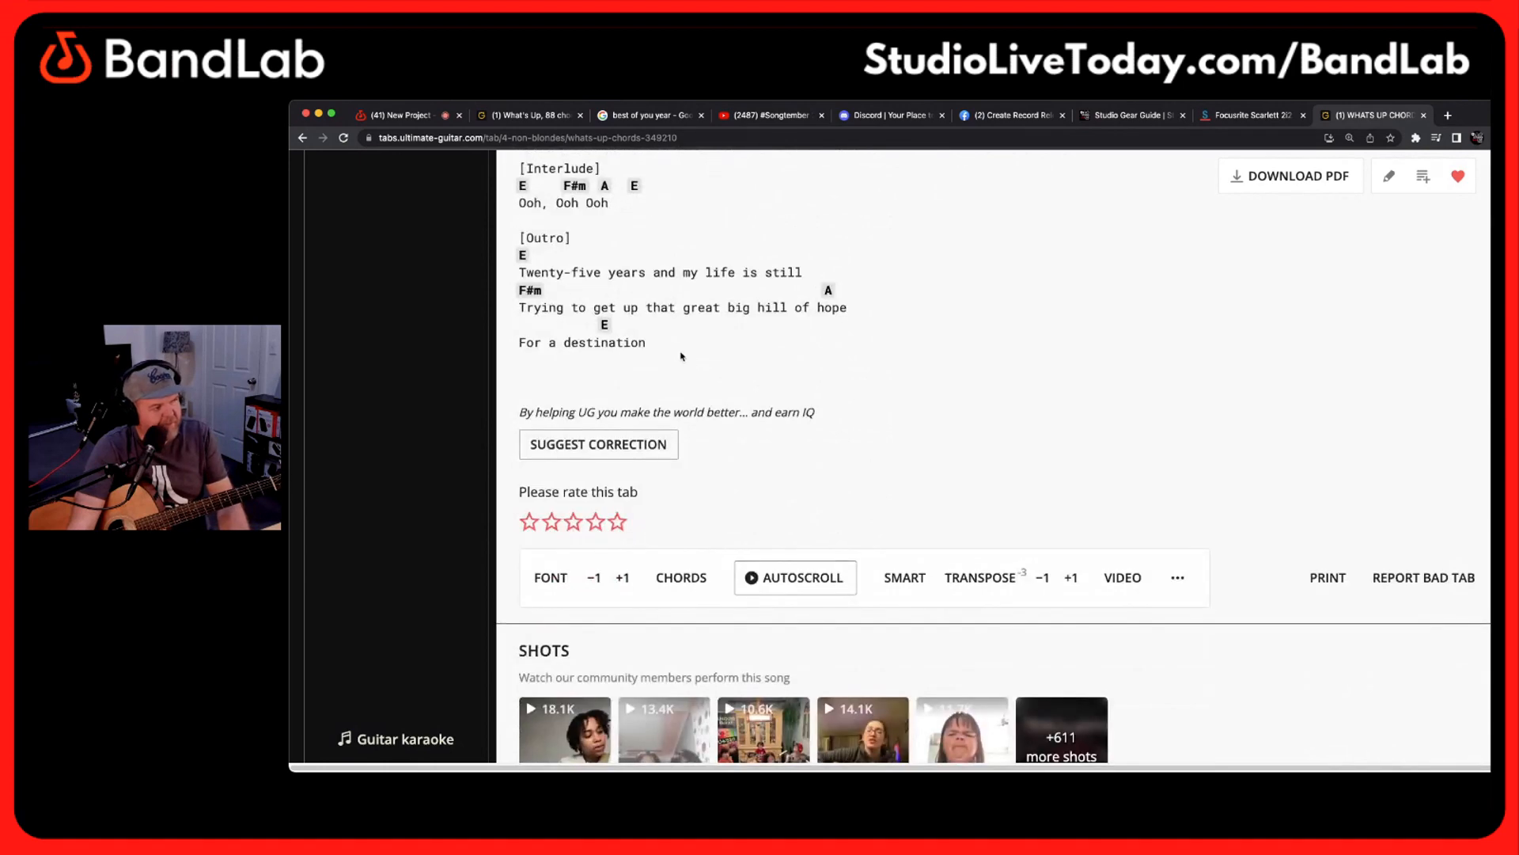
# Copy the transposed lyrics and chords from Verse 1 through the outro
pyautogui.moveTo(662, 345); pyautogui.dragTo(615, 410)
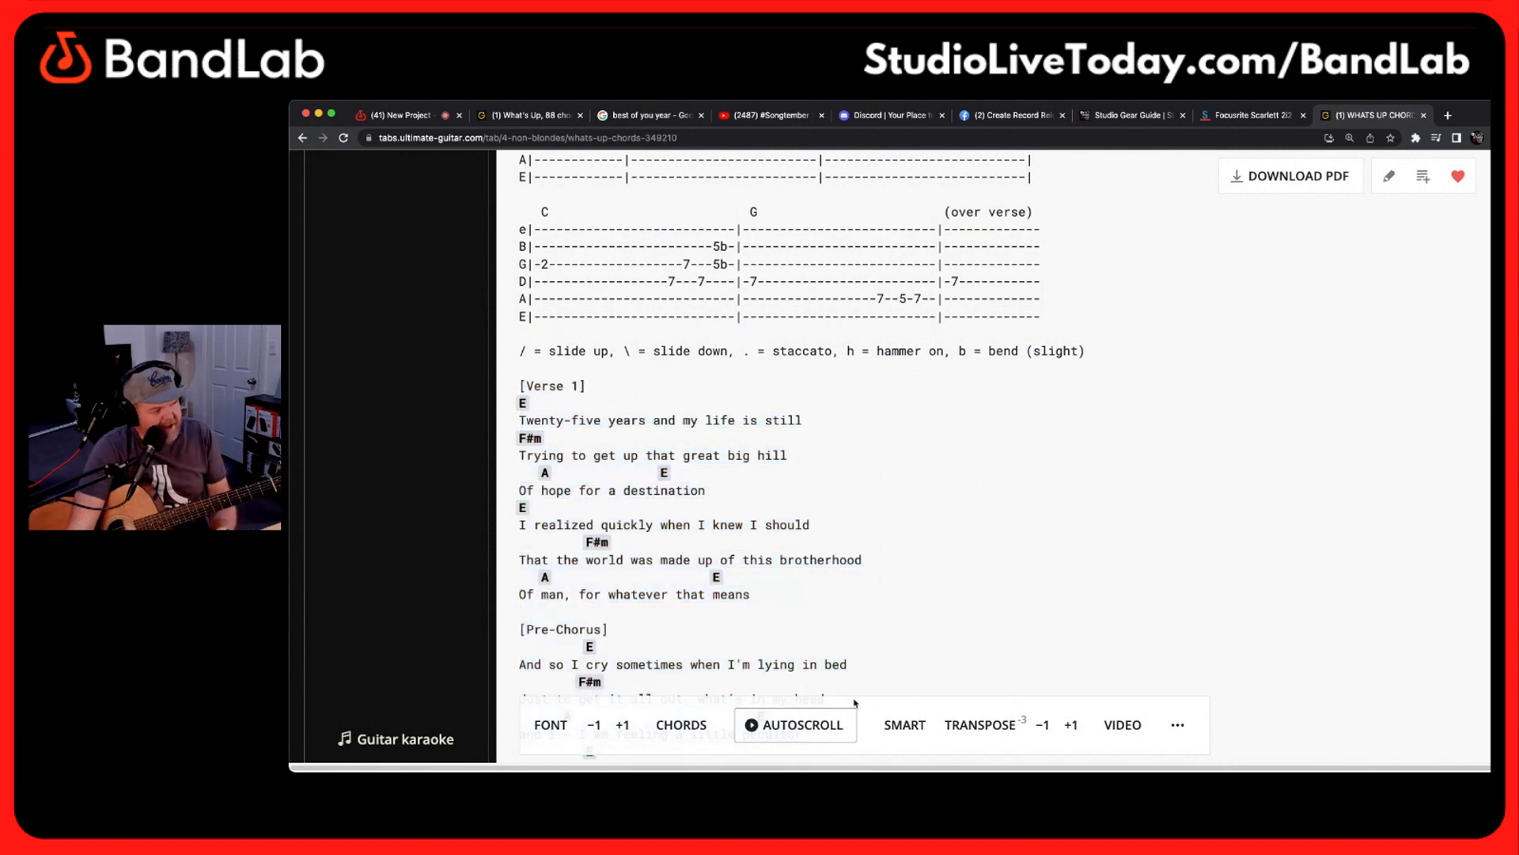
# Start autoscroll on the chord sheet and try out speeds up to 1.5
pyautogui.click(798, 727)
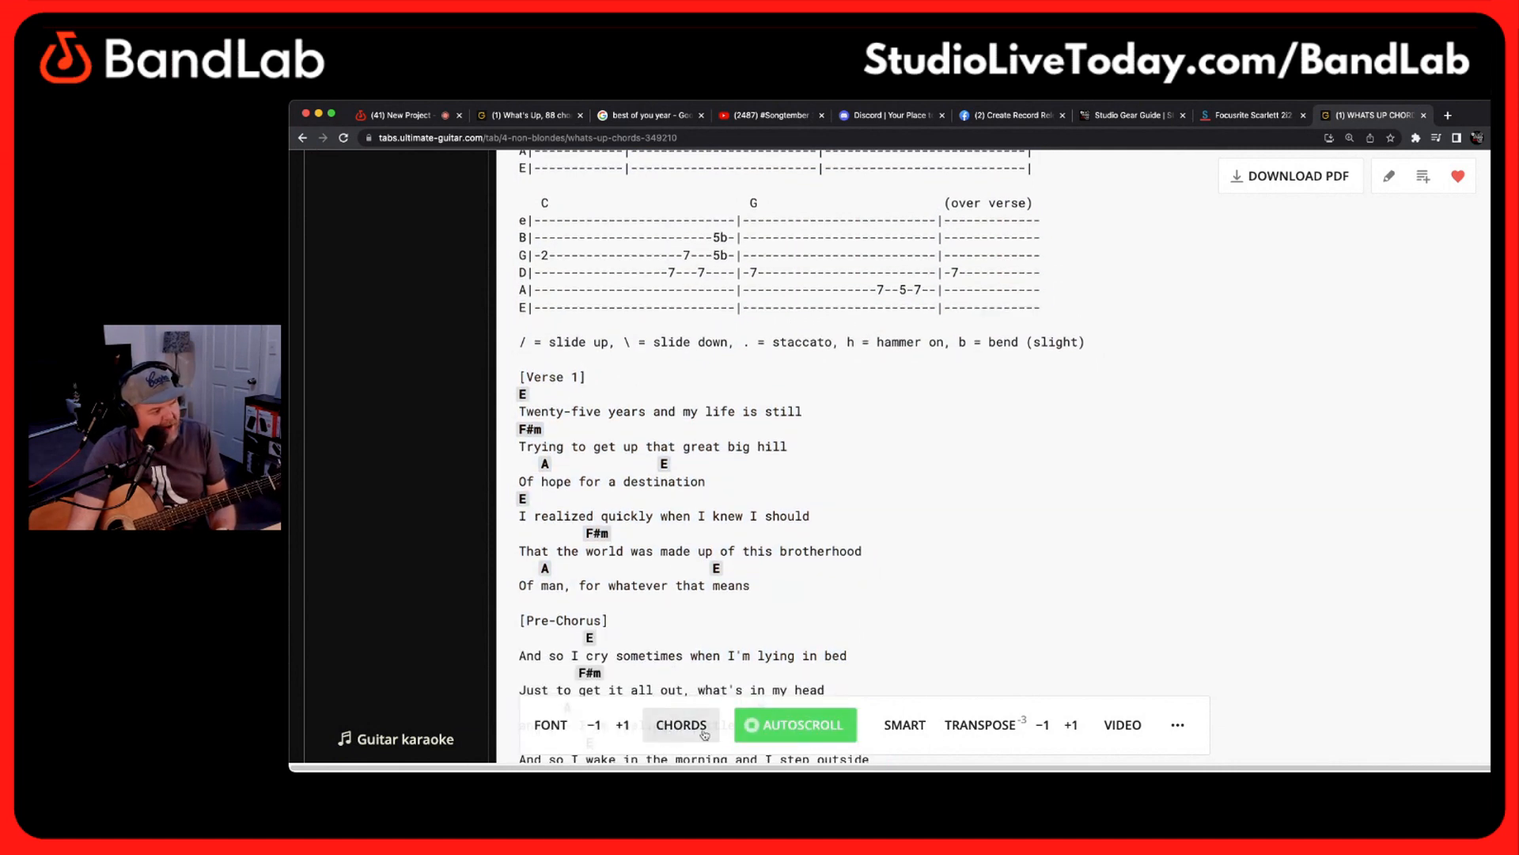
pyautogui.click(799, 728)
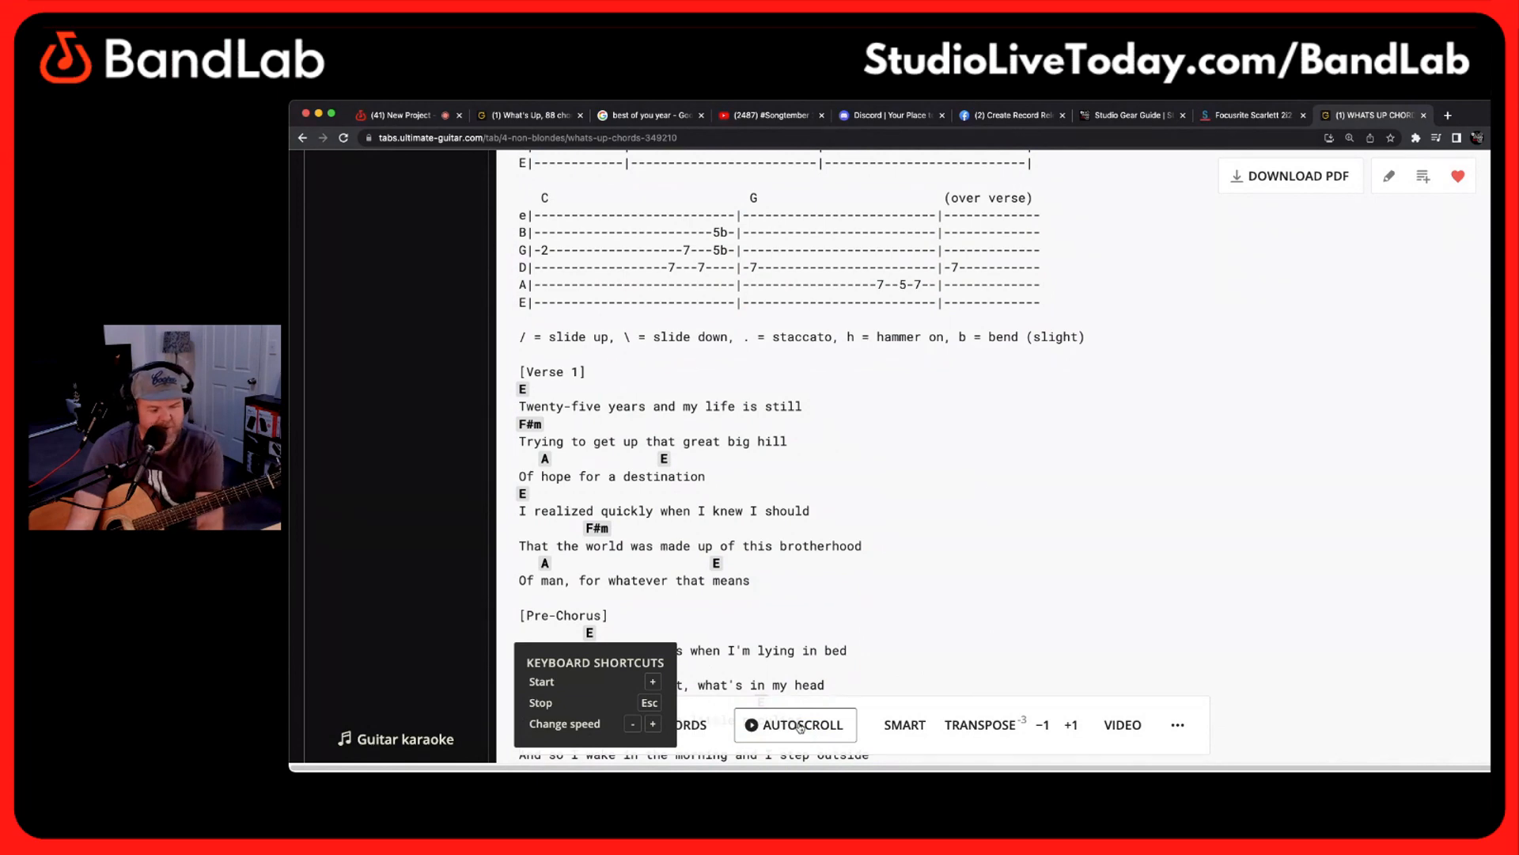
pyautogui.click(802, 725)
pyautogui.press('Up')
pyautogui.press('Up')
pyautogui.press('Up')
pyautogui.press('Up')
pyautogui.press('Up')
pyautogui.press('Up')
pyautogui.press('Up')
pyautogui.press('Up')
pyautogui.press('Up')
pyautogui.press('Up')
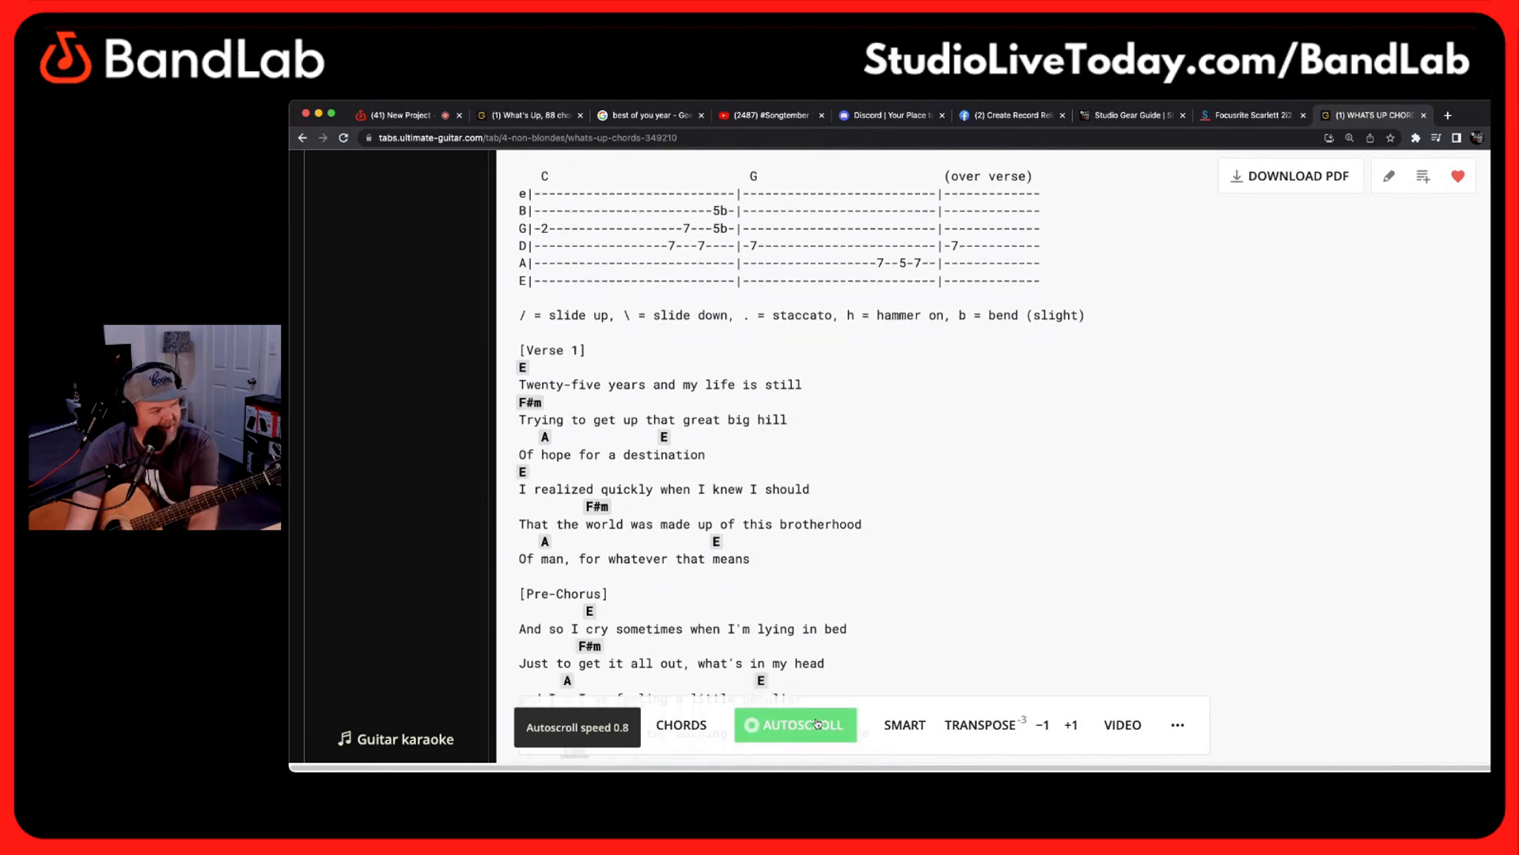
pyautogui.press('Down')
pyautogui.press('Down')
pyautogui.press('Down')
pyautogui.press('Down')
pyautogui.press('Down')
pyautogui.press('Down')
pyautogui.press('Down')
pyautogui.press('Down')
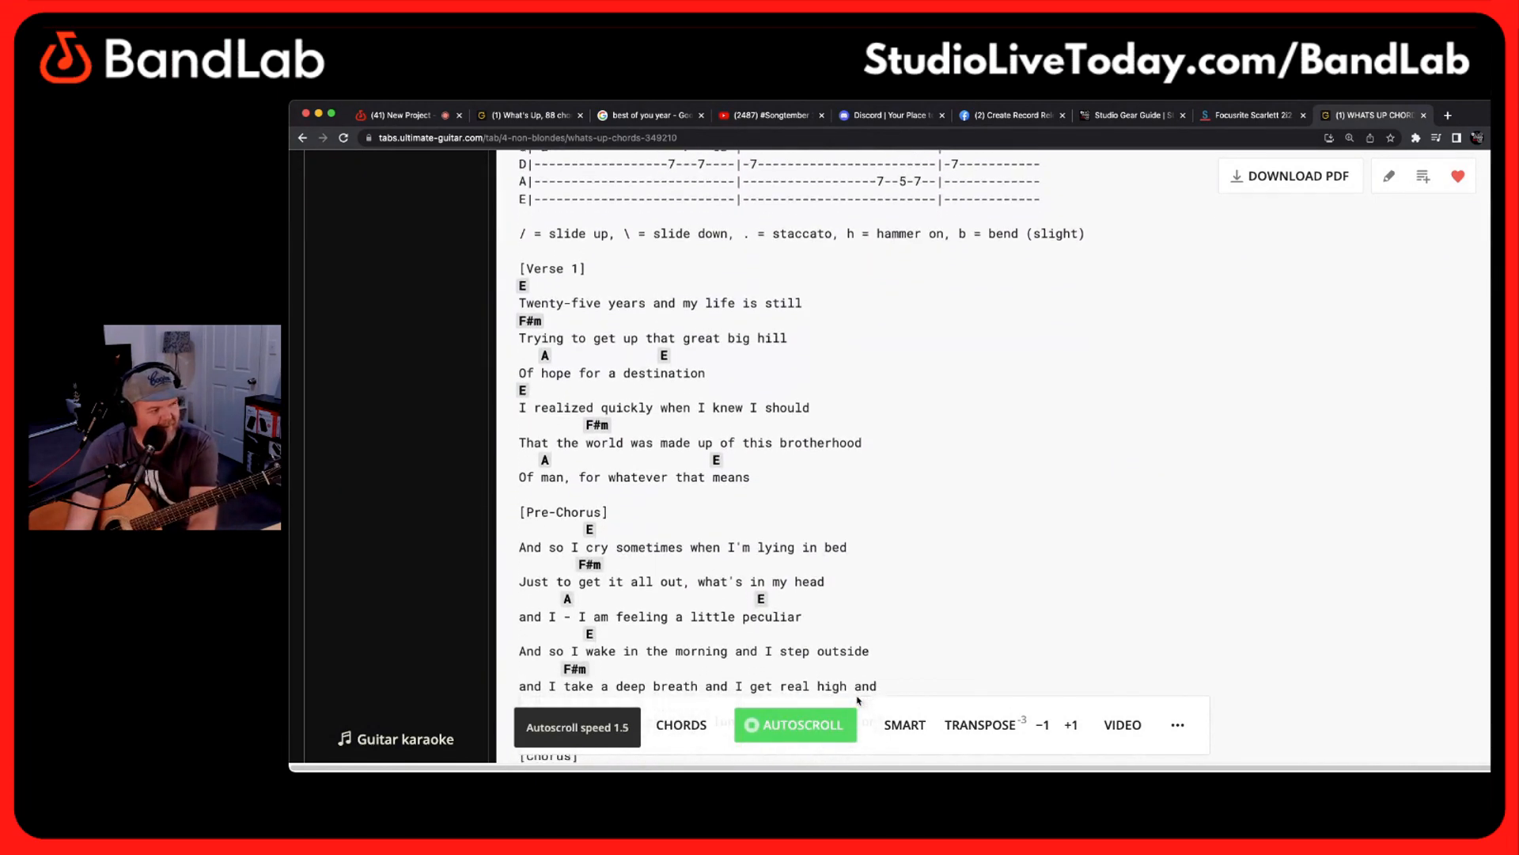
# Slow the chord sheet's autoscroll down to 0.1 and stop it
pyautogui.press('Down')
pyautogui.press('Down')
pyautogui.press('Down')
pyautogui.press('Down')
pyautogui.press('Down')
pyautogui.press('Down')
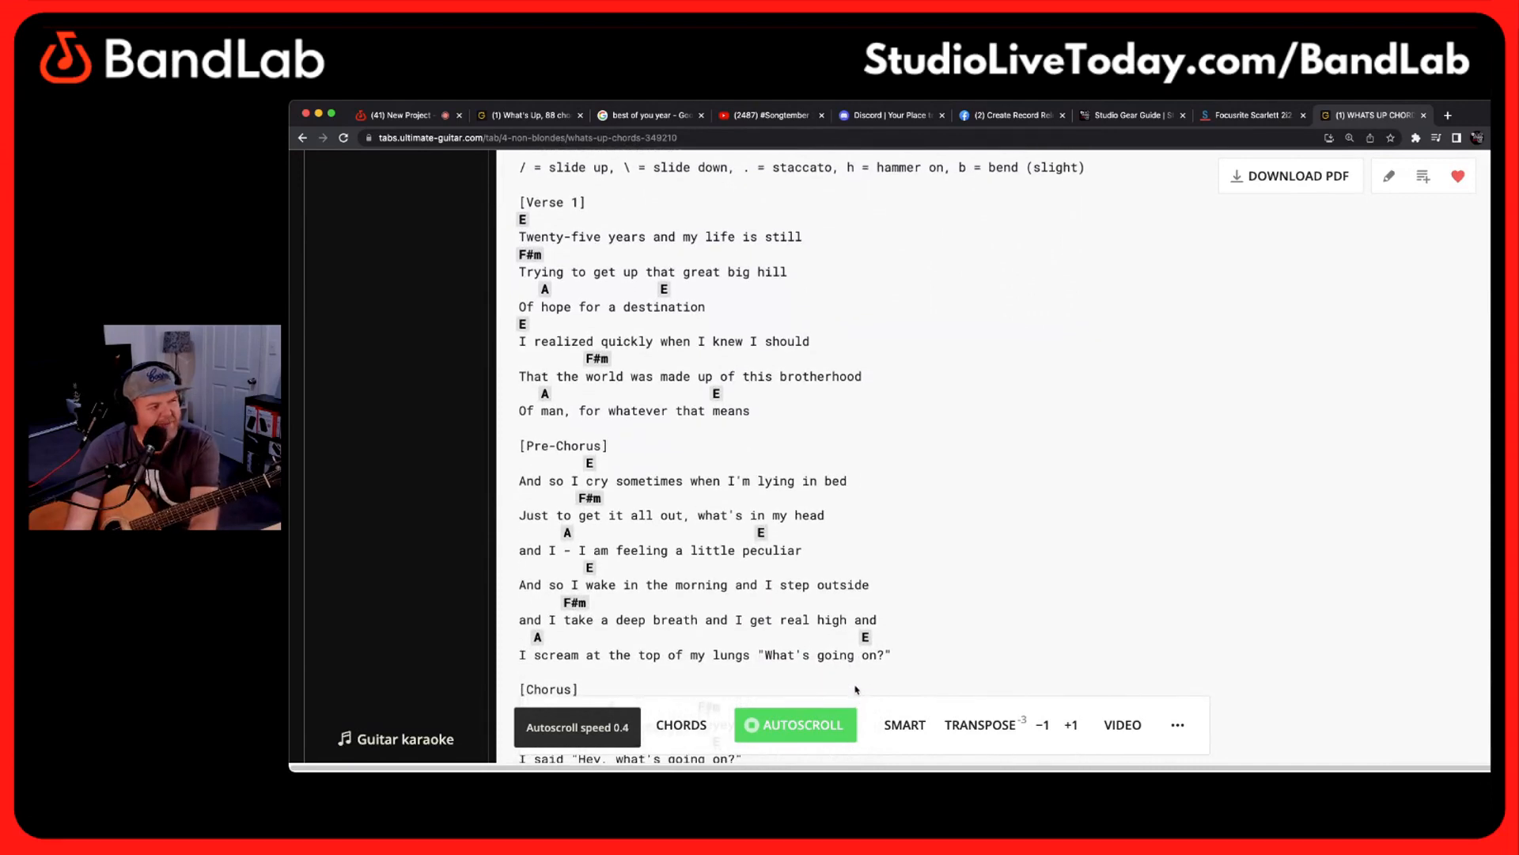
pyautogui.moveTo(865, 628)
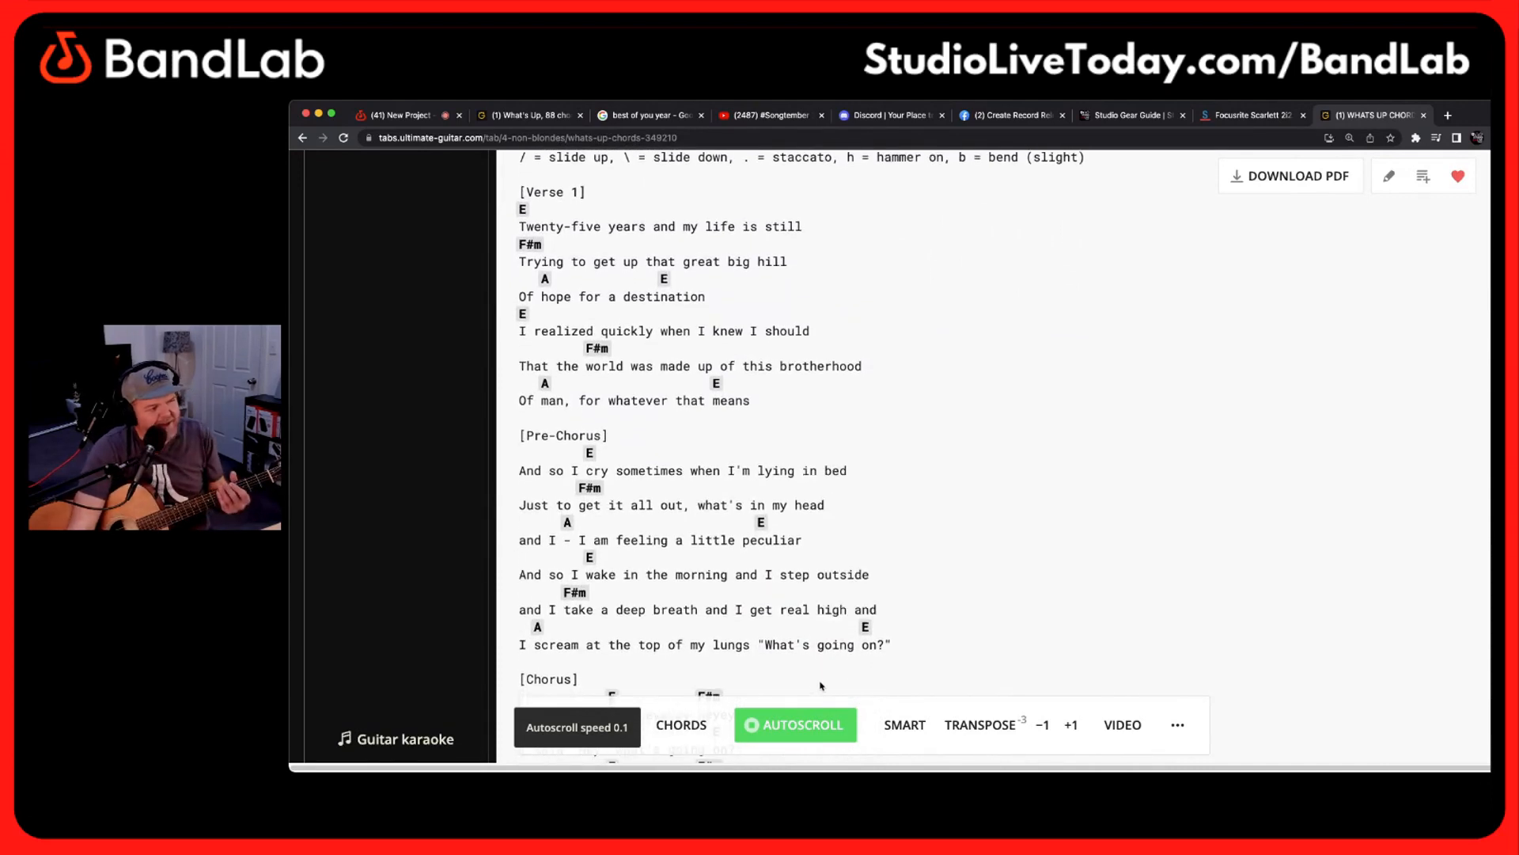
pyautogui.press('Down')
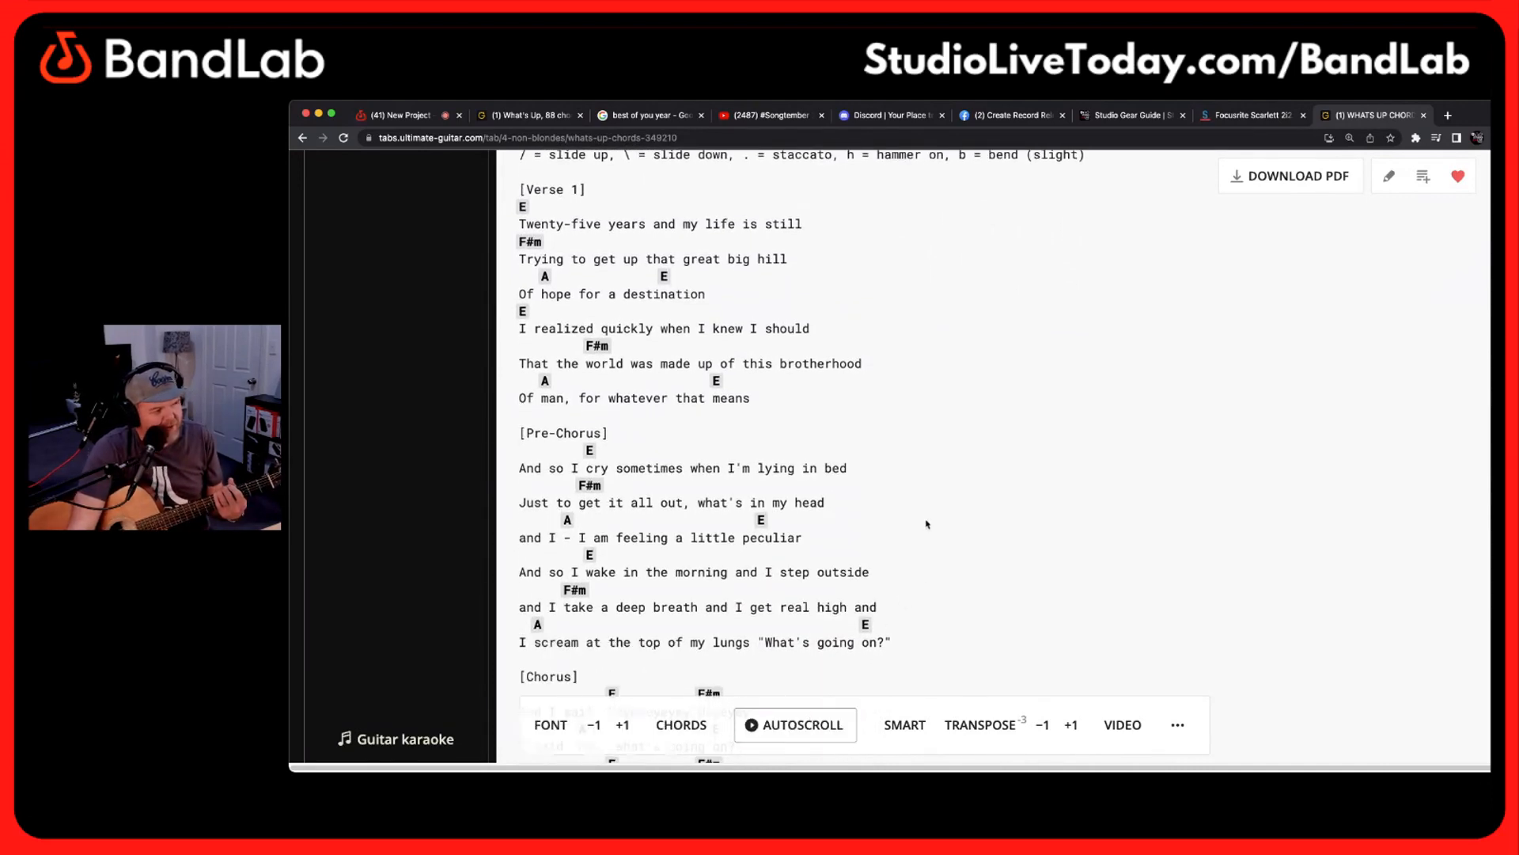
# Switch to Word with a new blank document
pyautogui.press('super+space')
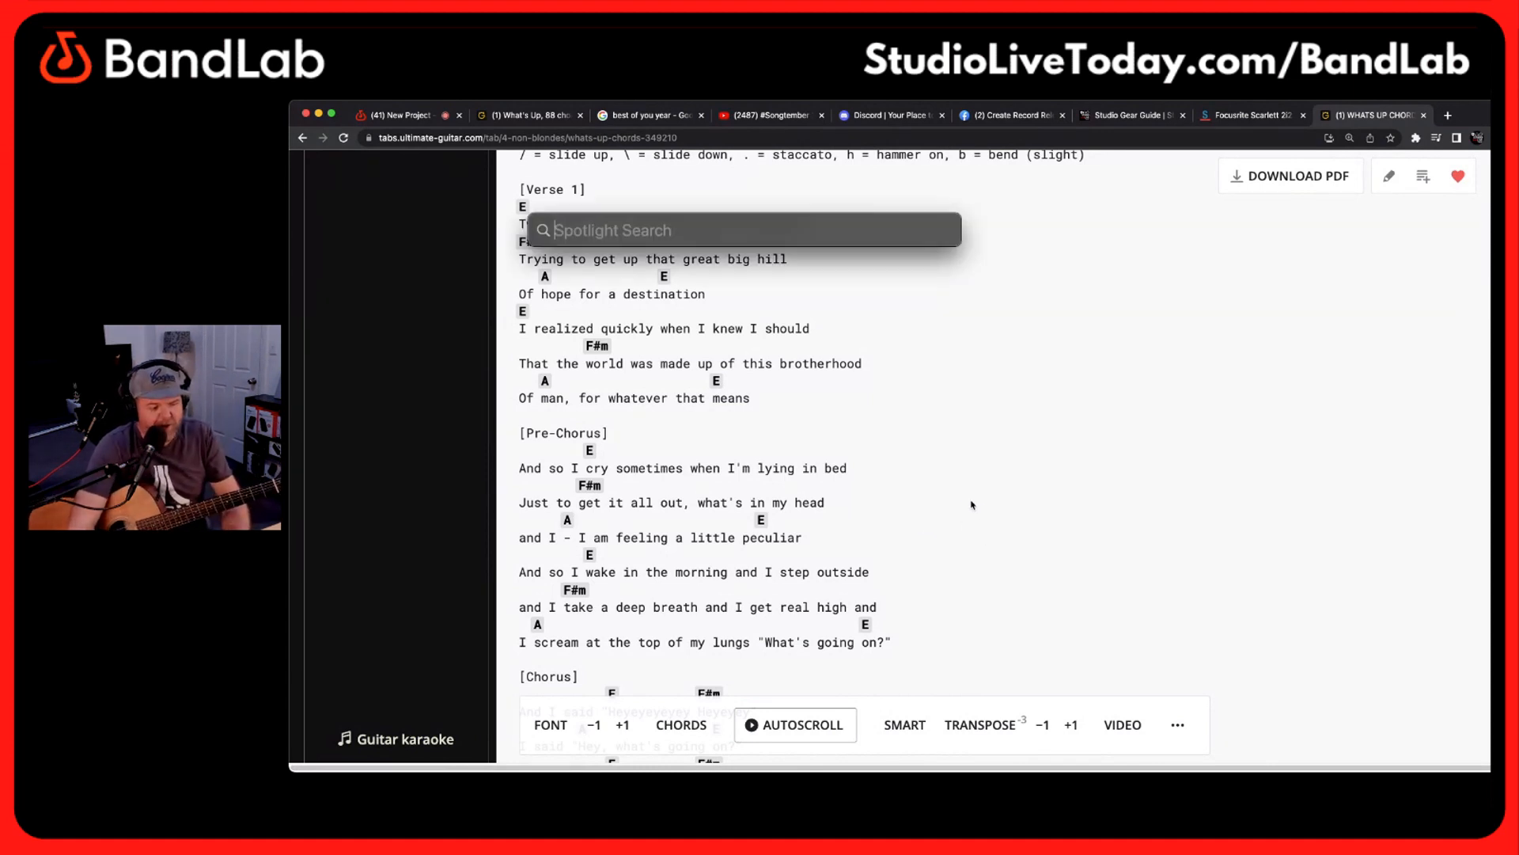
pyautogui.write('word')
pyautogui.press('Return')
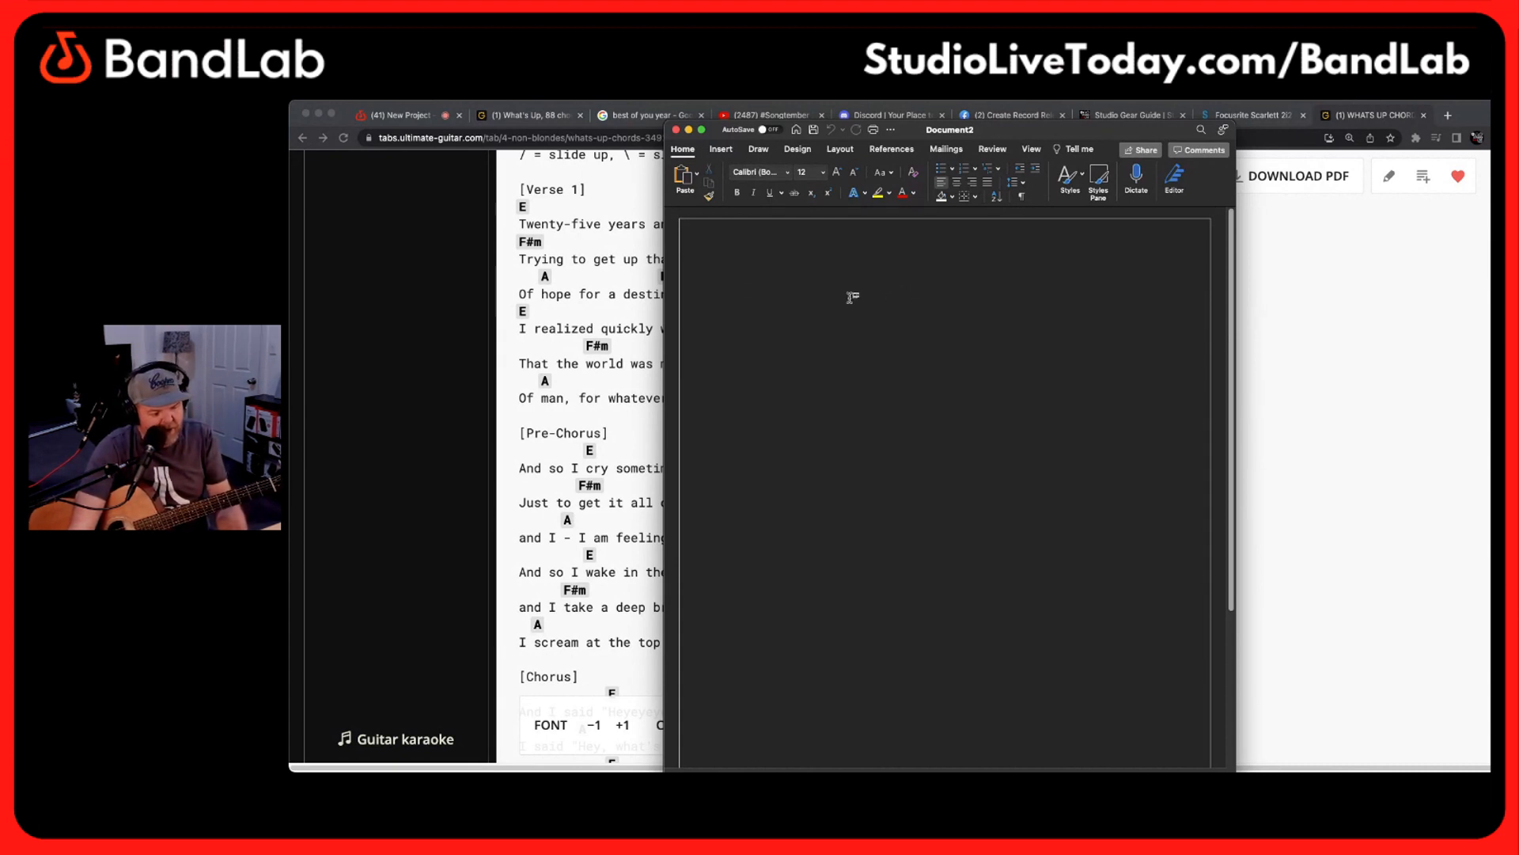
# Try pasting the copied chord sheet as HTML Format, look it over and undo the paste
pyautogui.press('ctrl+super+v')
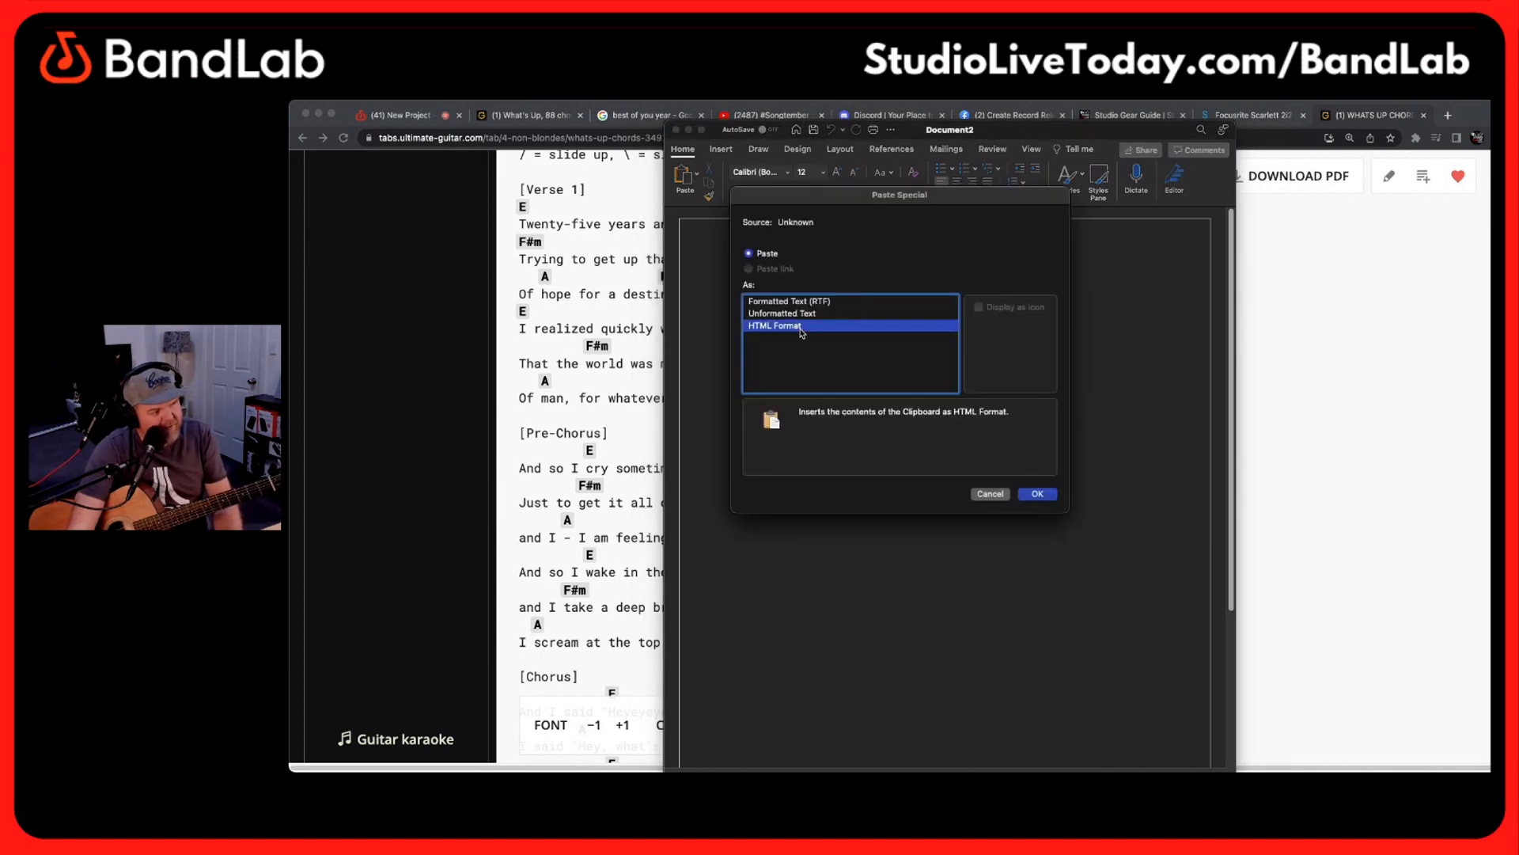
pyautogui.click(1041, 495)
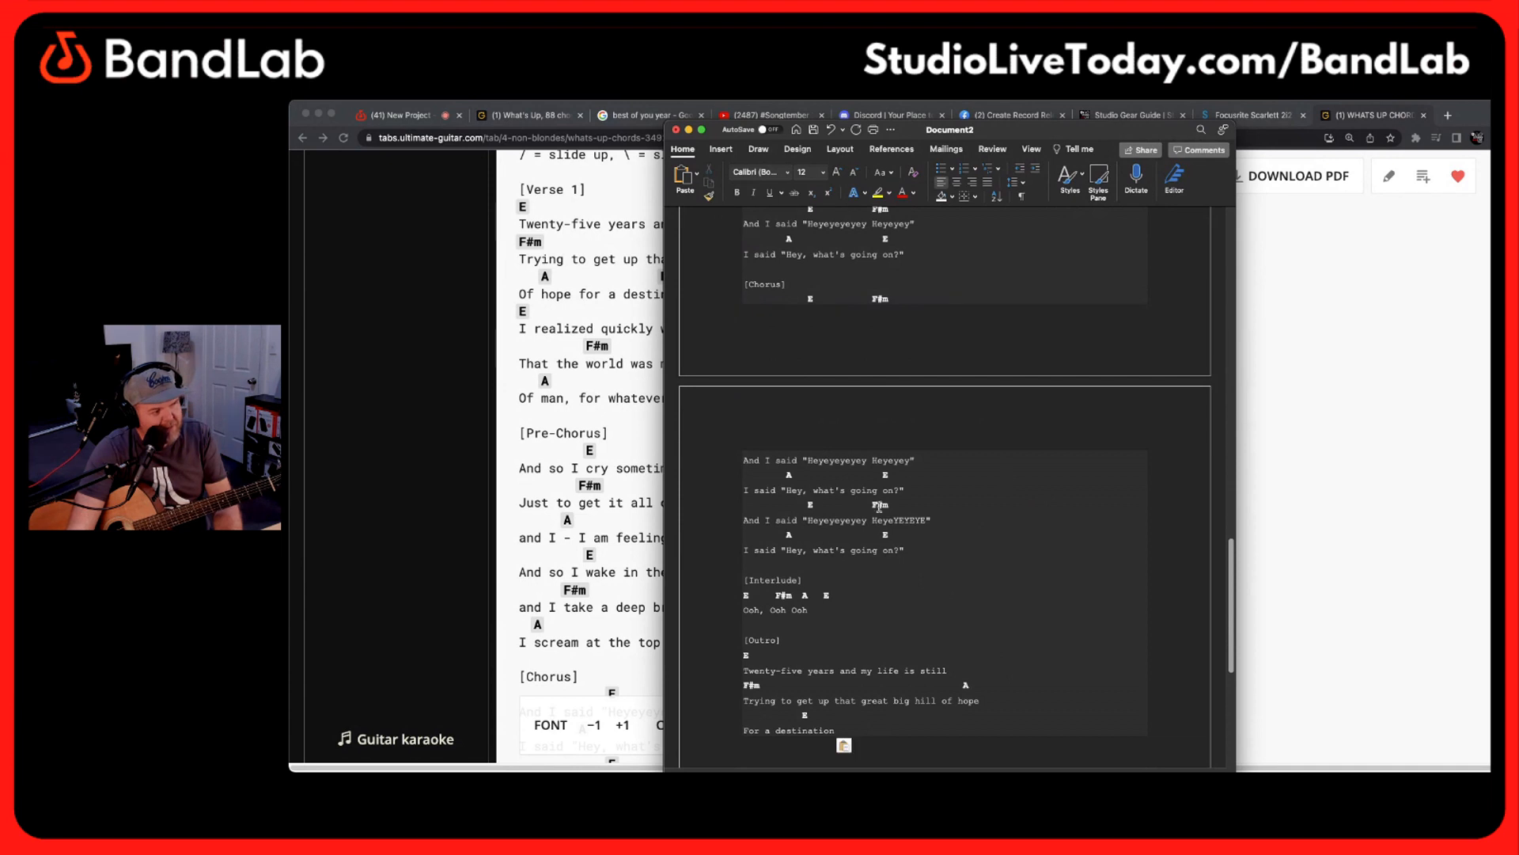
pyautogui.scroll(15, 1006, 475)
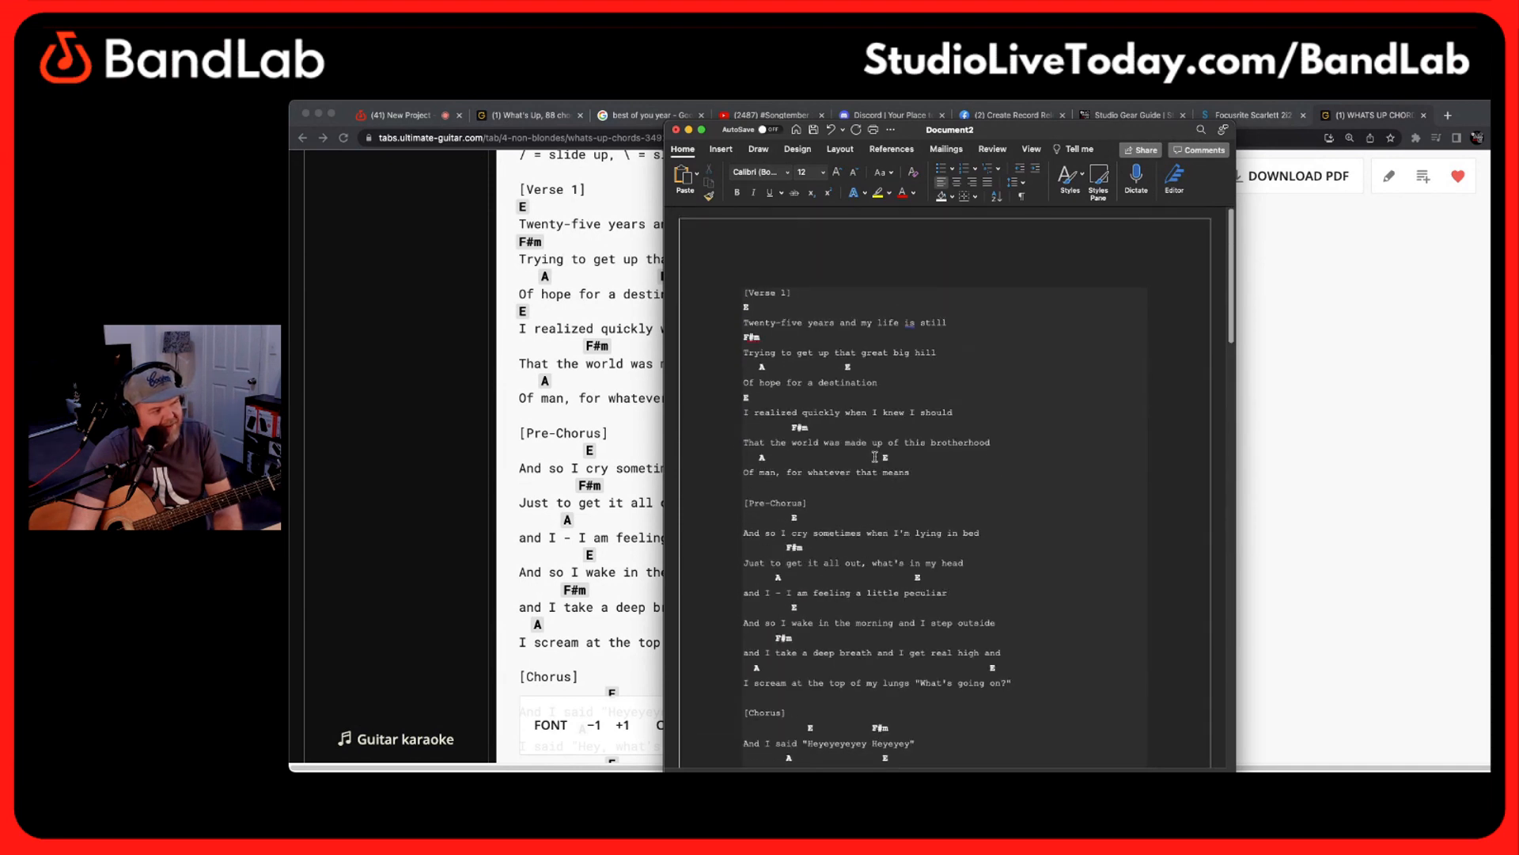
pyautogui.scroll(-1, 874, 455)
pyautogui.press('super+z')
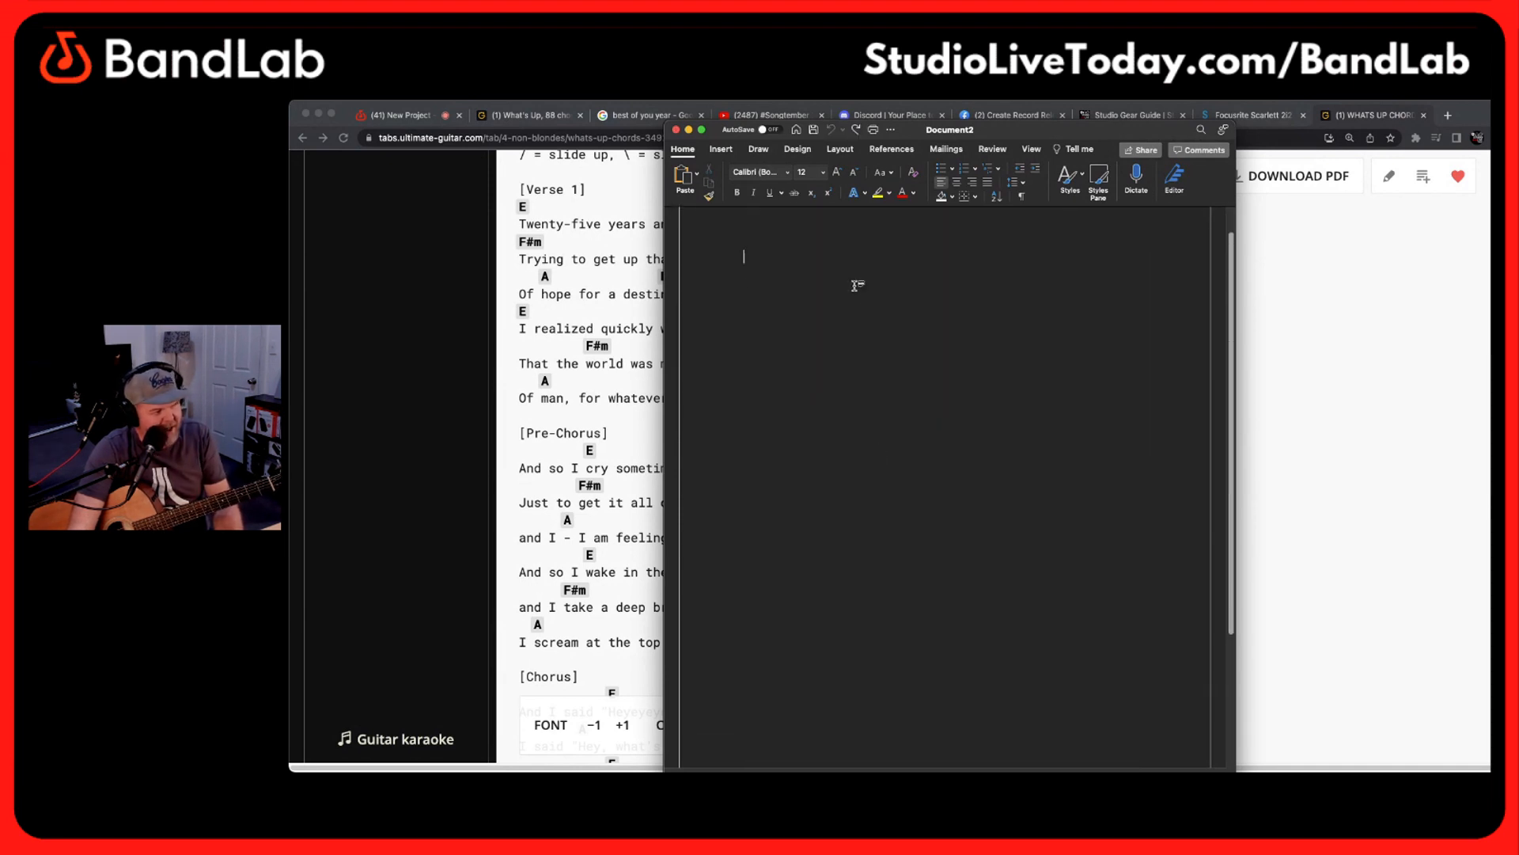
# Paste the copied chord sheet into the blank document as Unformatted Text and look through its sections
pyautogui.scroll(2, 857, 288)
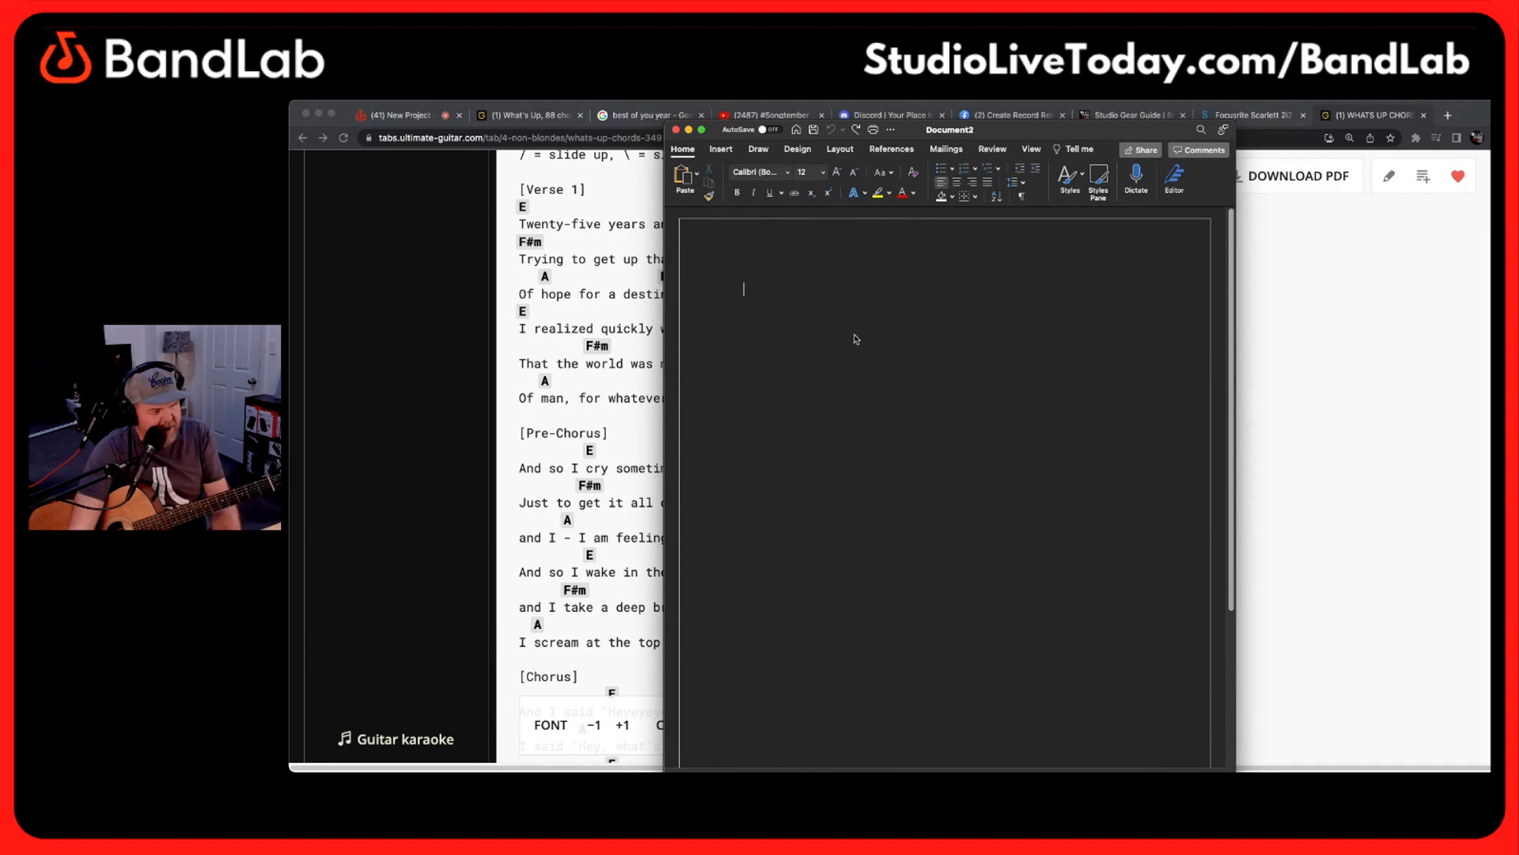
pyautogui.press('ctrl+super+v')
pyautogui.click(858, 313)
pyautogui.press('Return')
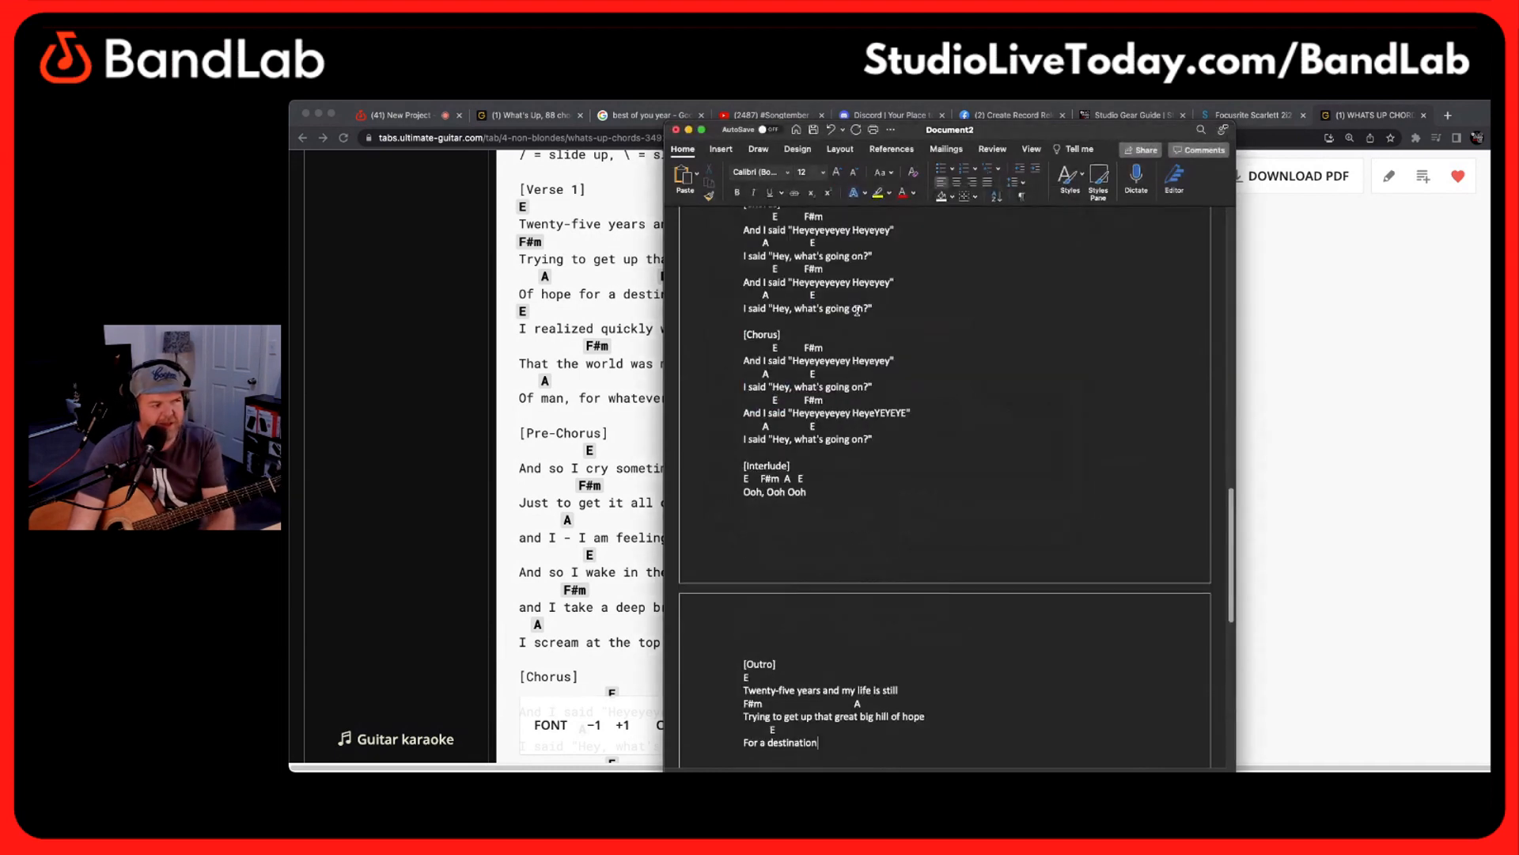
pyautogui.scroll(5, 851, 411)
pyautogui.scroll(10, 851, 411)
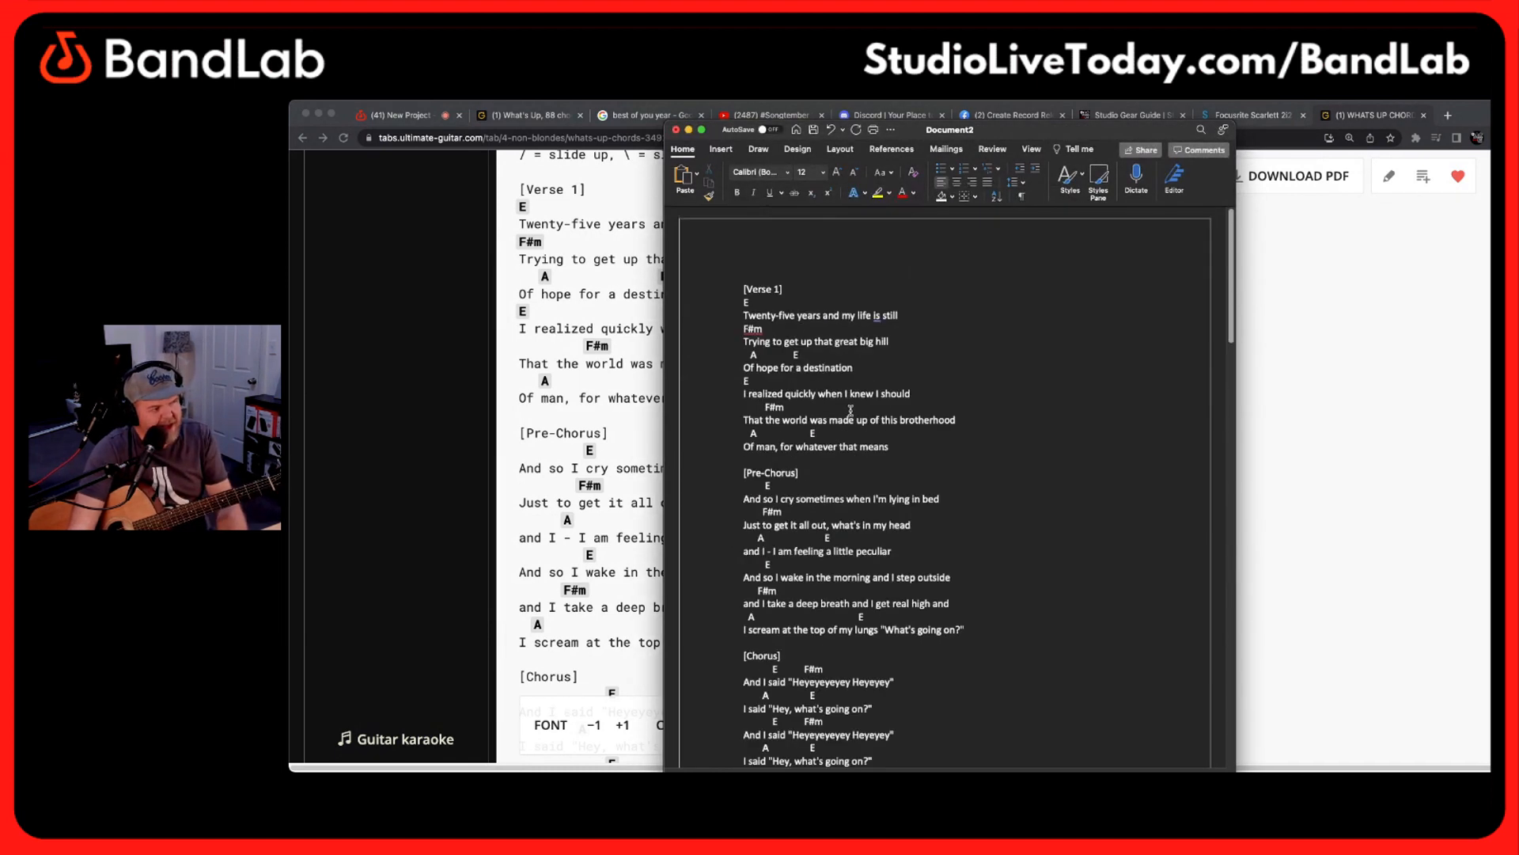
pyautogui.scroll(-10, 851, 411)
pyautogui.scroll(3, 854, 407)
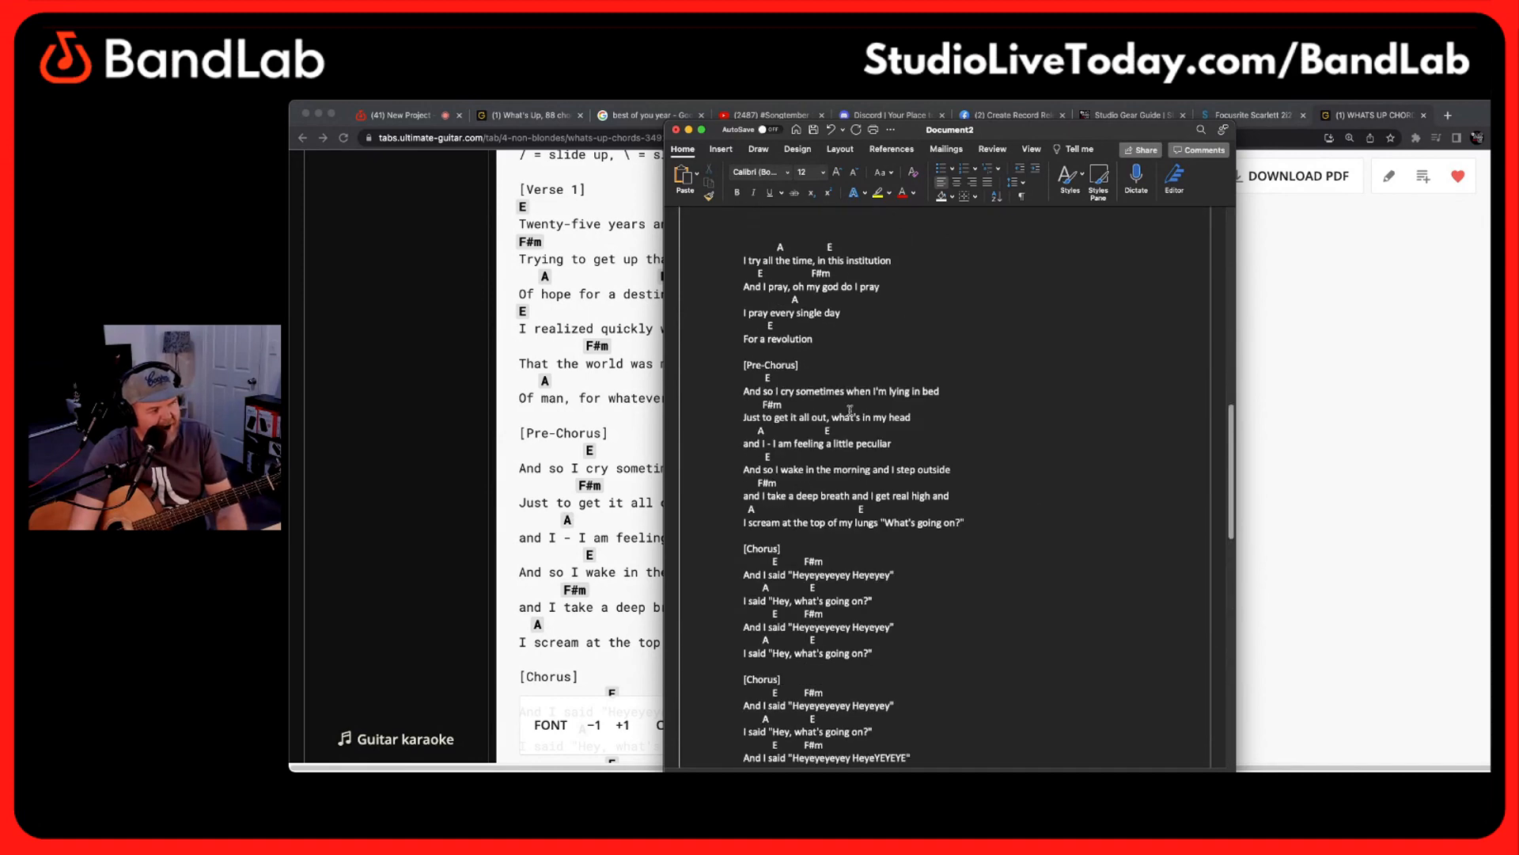
# Copy the document's entire text and switch to OneNote, enlarging its window
pyautogui.click(839, 400)
pyautogui.press('super+a')
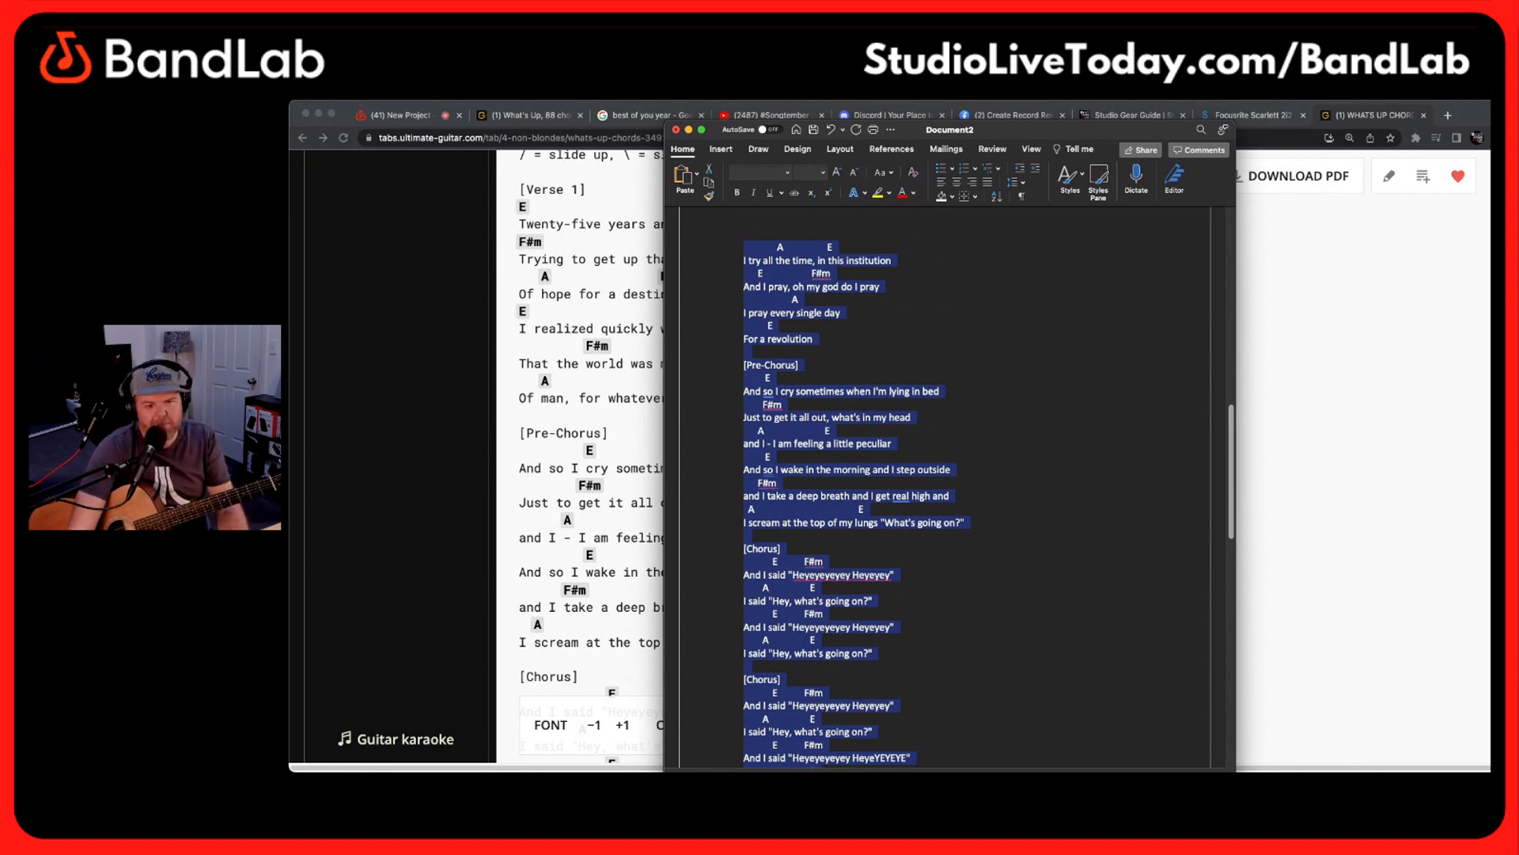
pyautogui.press('super+Tab')
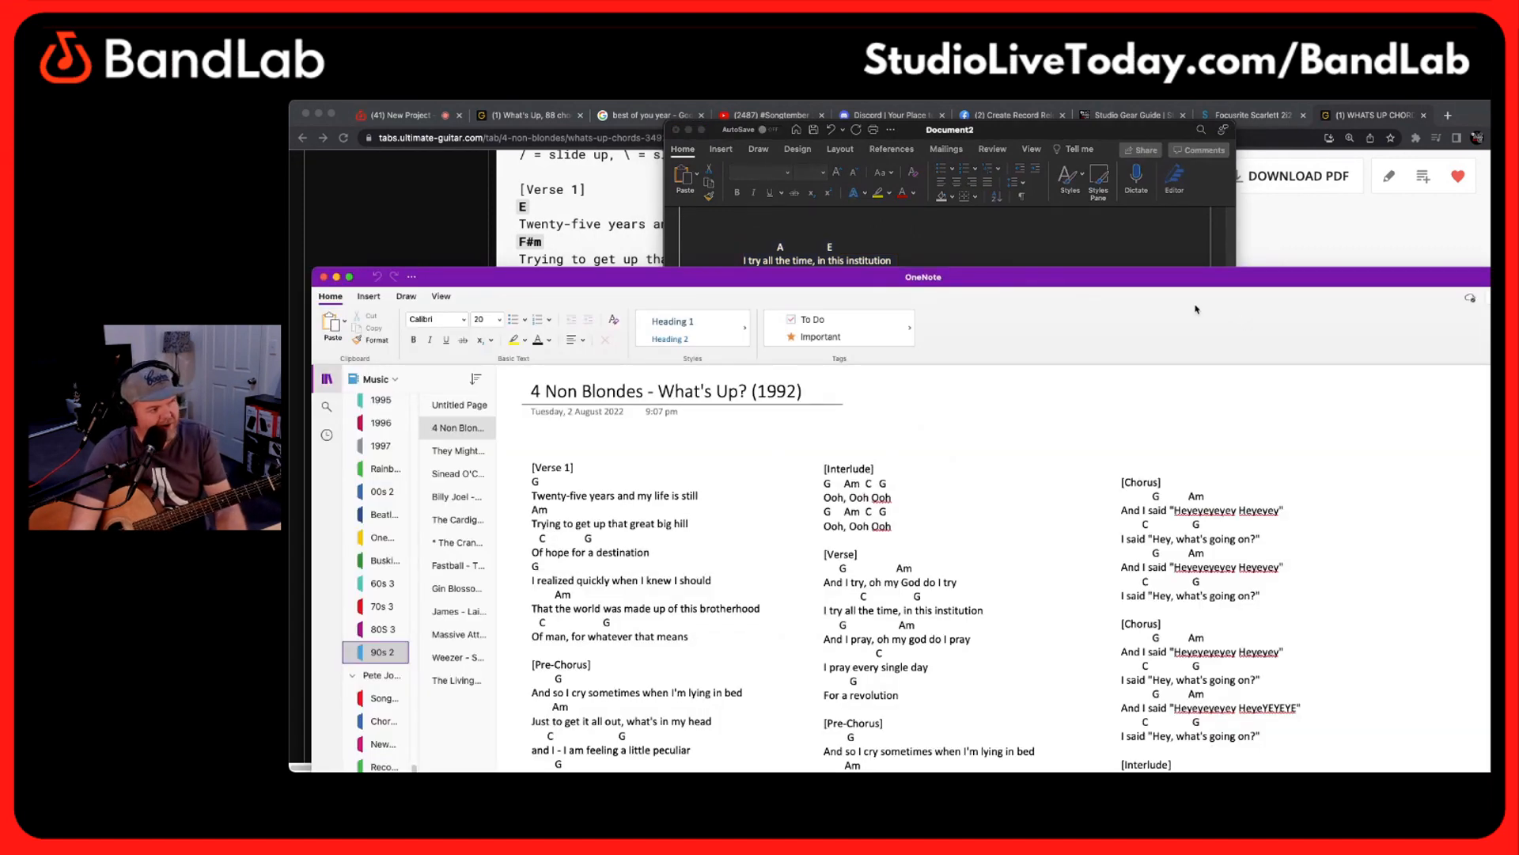
pyautogui.doubleClick(1180, 278)
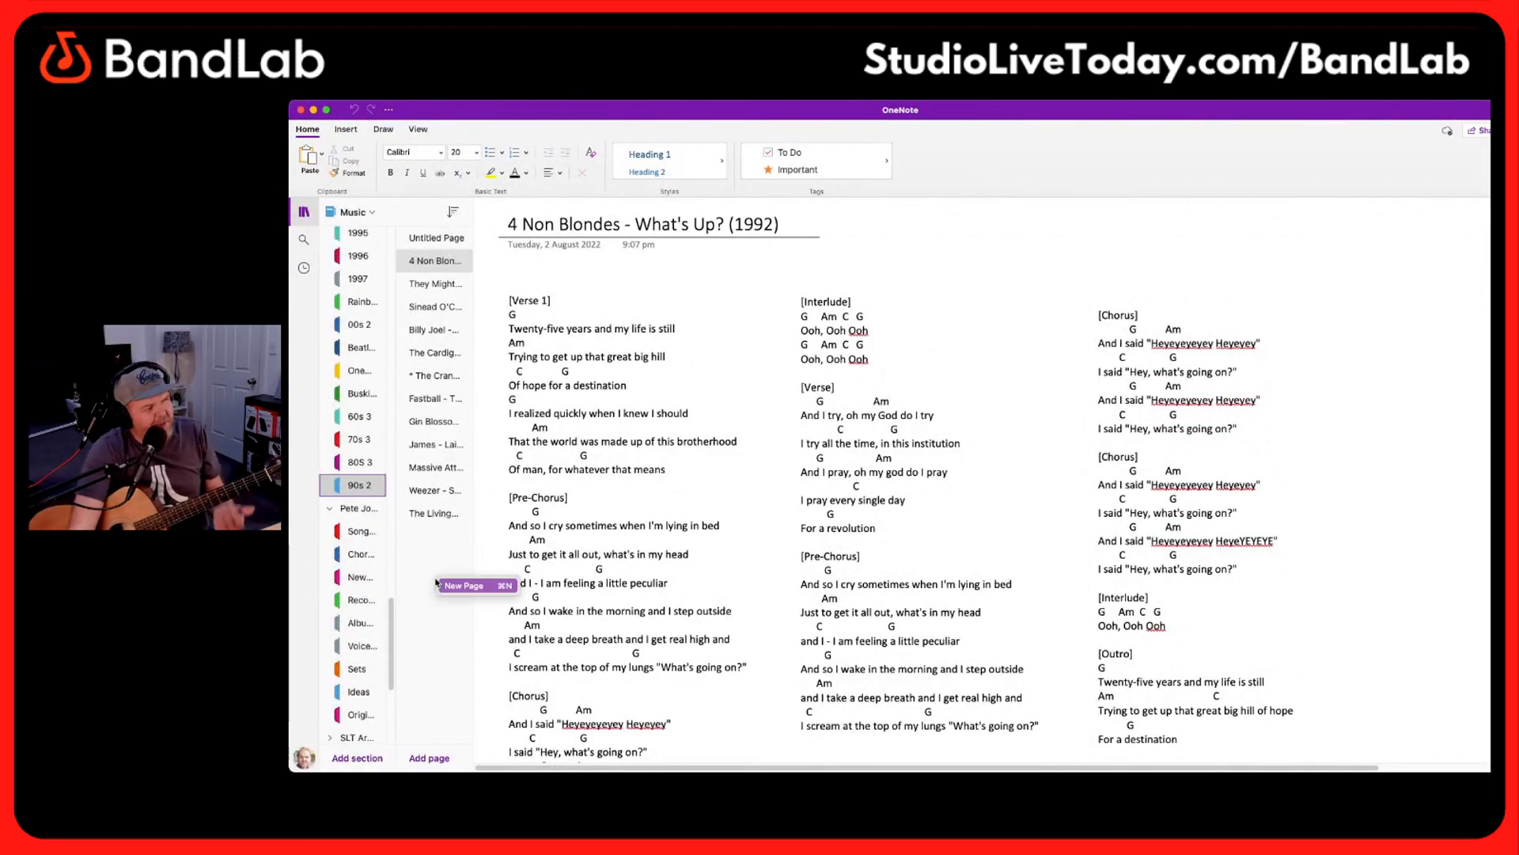
# Add a new page to the "90s 2" section titled "4 Non Blondes - What's Up - E Major"
pyautogui.click(456, 588)
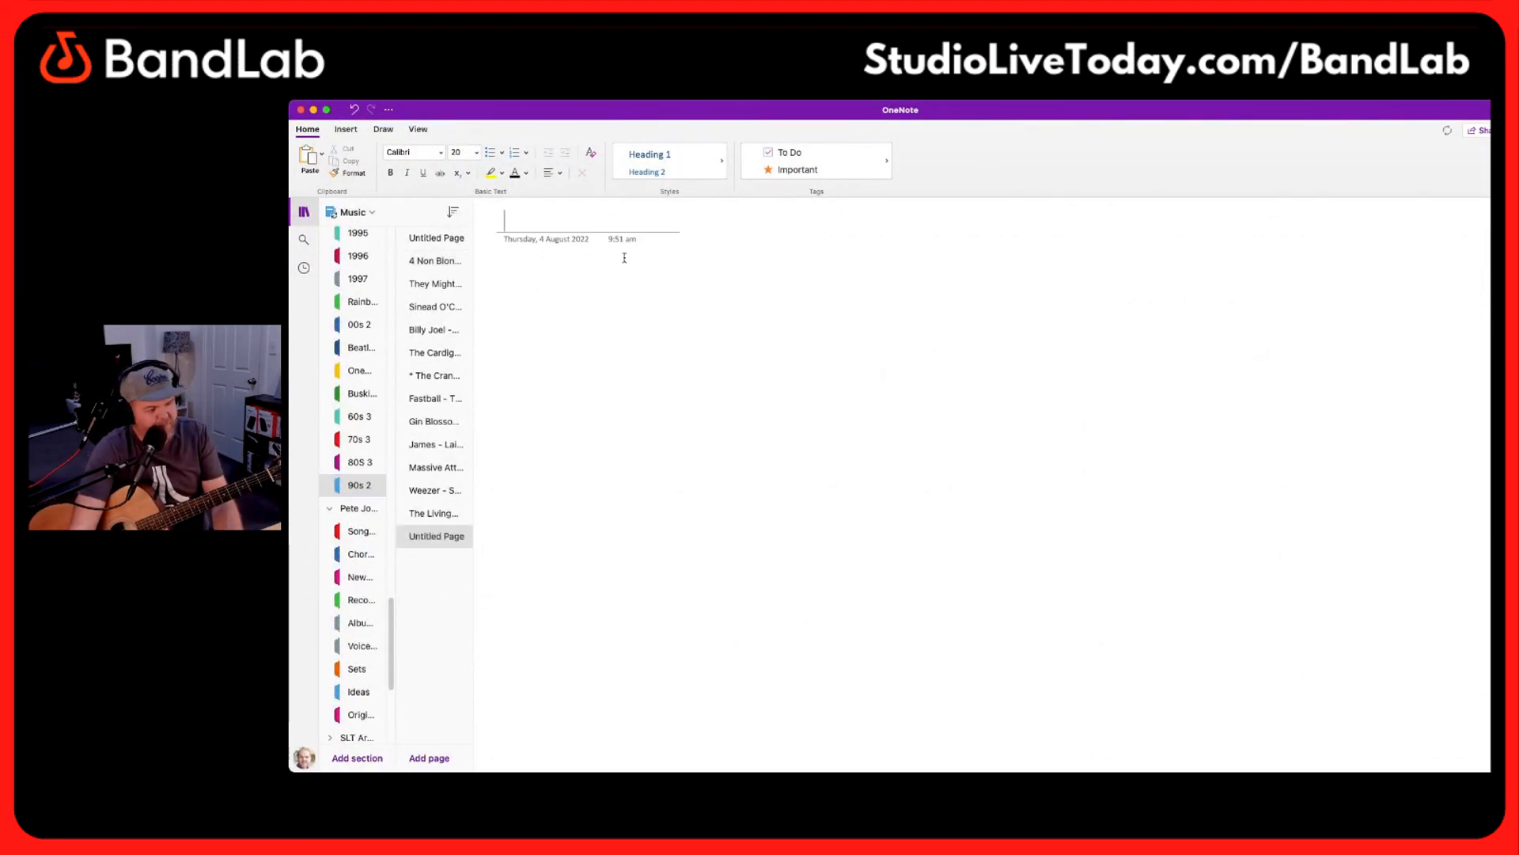
pyautogui.write('4 Non Blon')
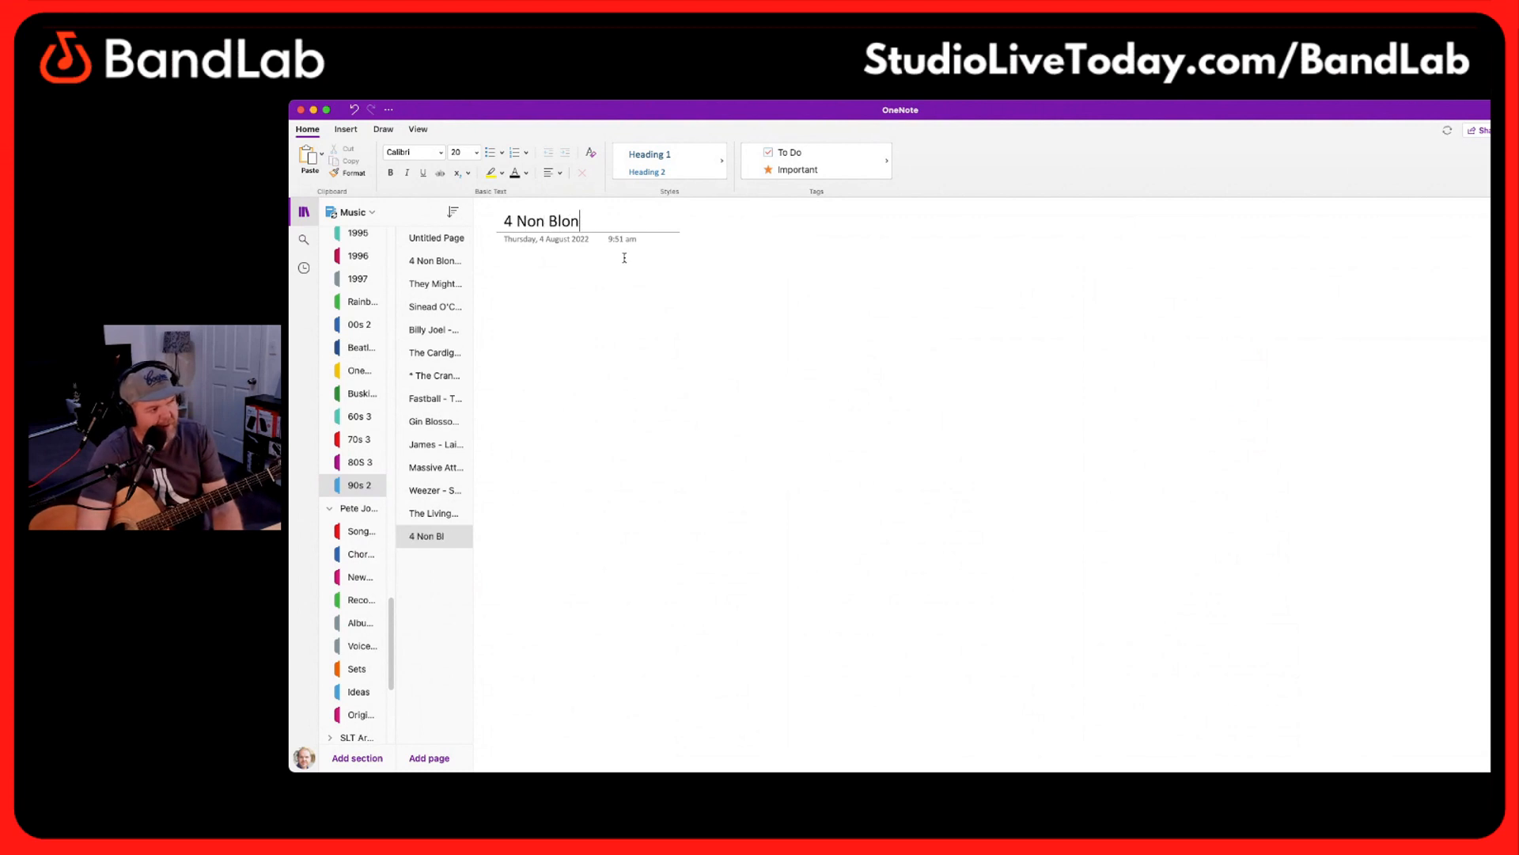
pyautogui.write("des - What's U")
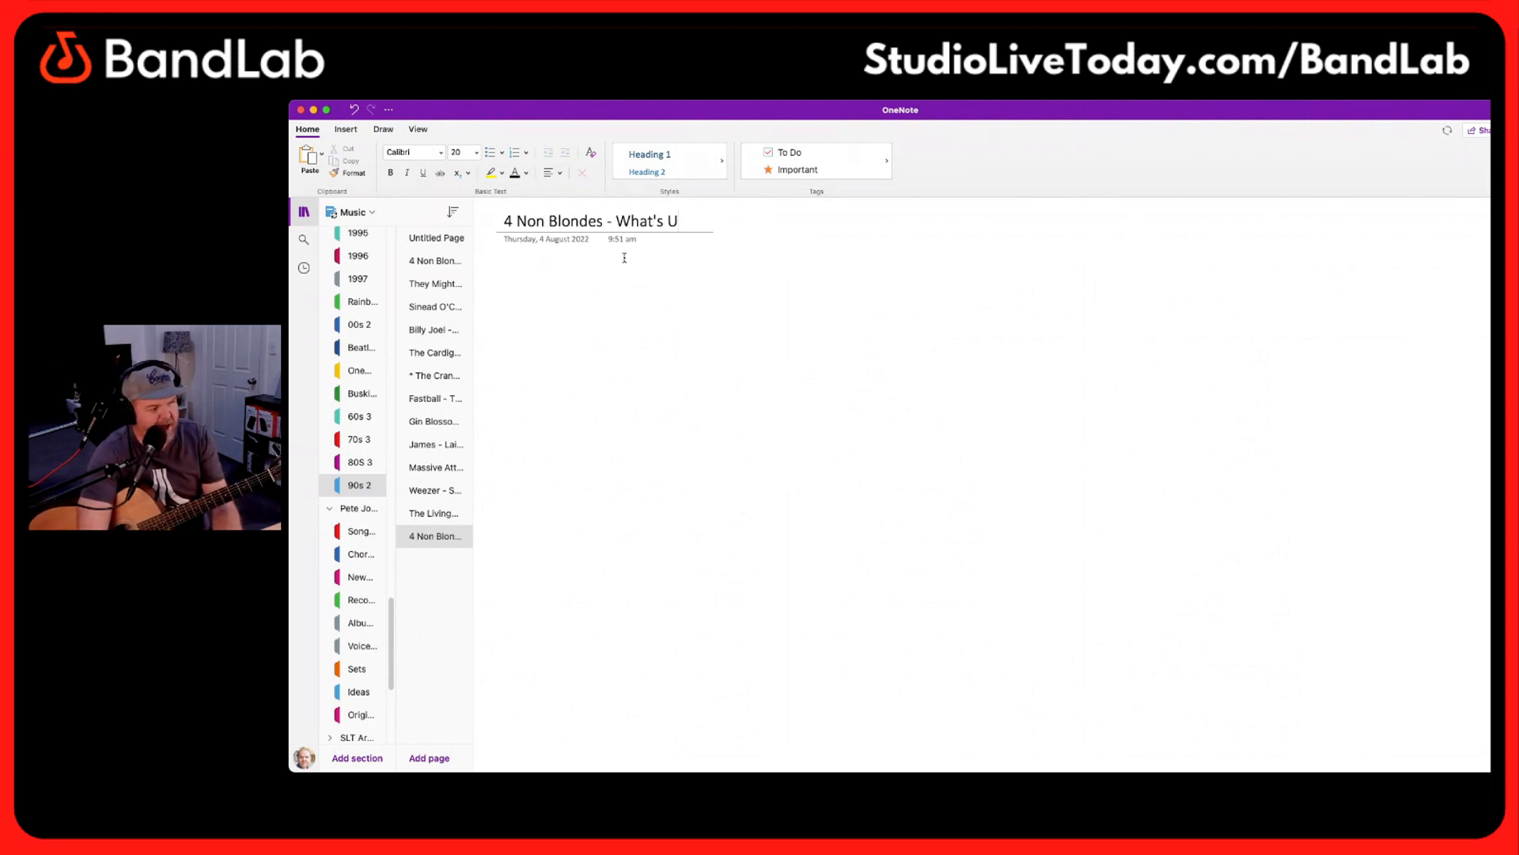
pyautogui.write('p (')
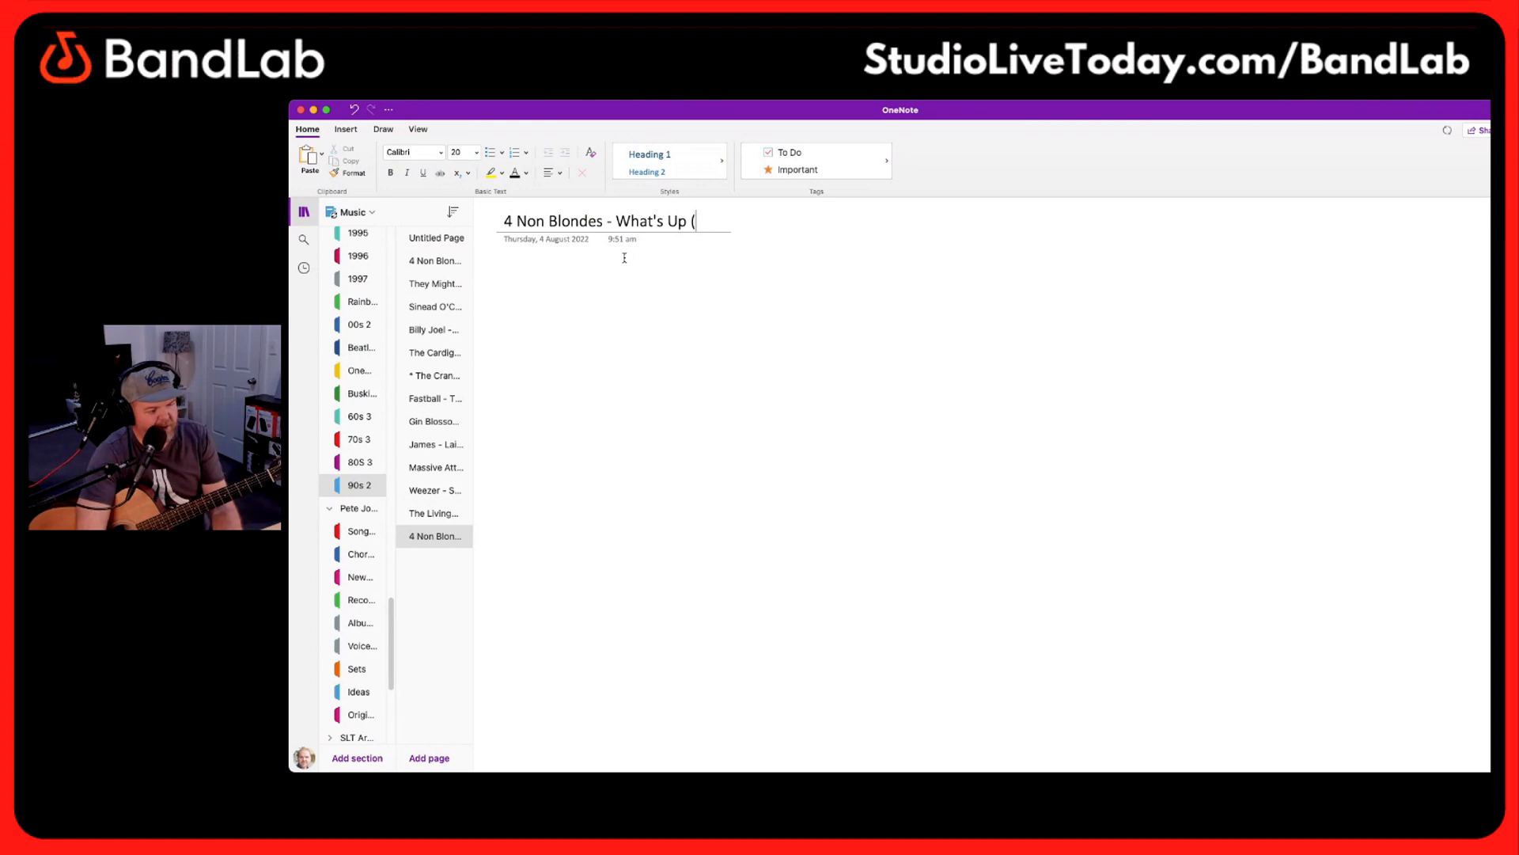
pyautogui.write('e)')
pyautogui.press('BackSpace')
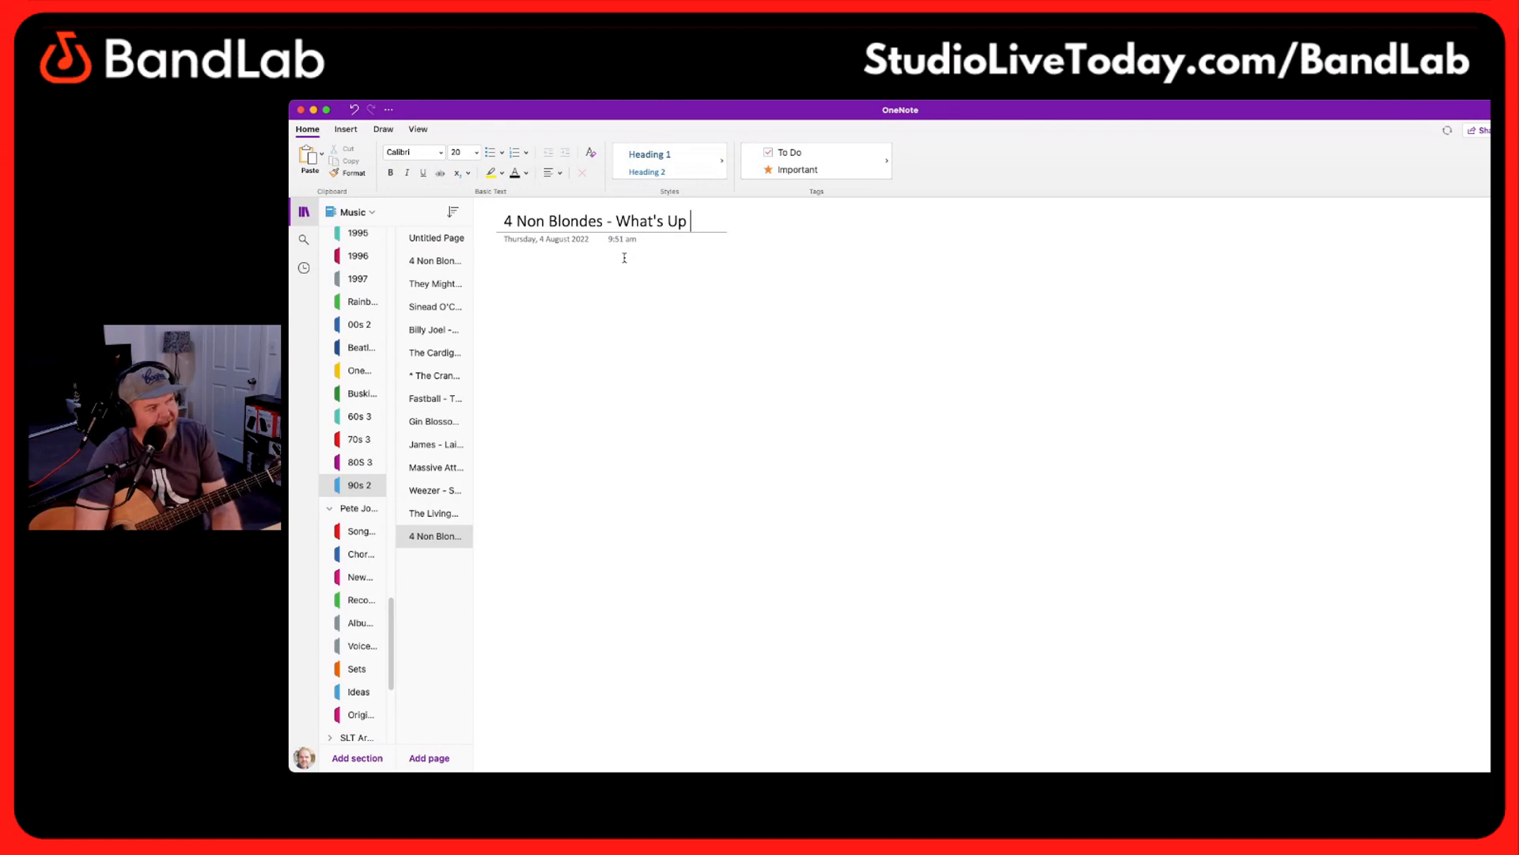
pyautogui.write('- E')
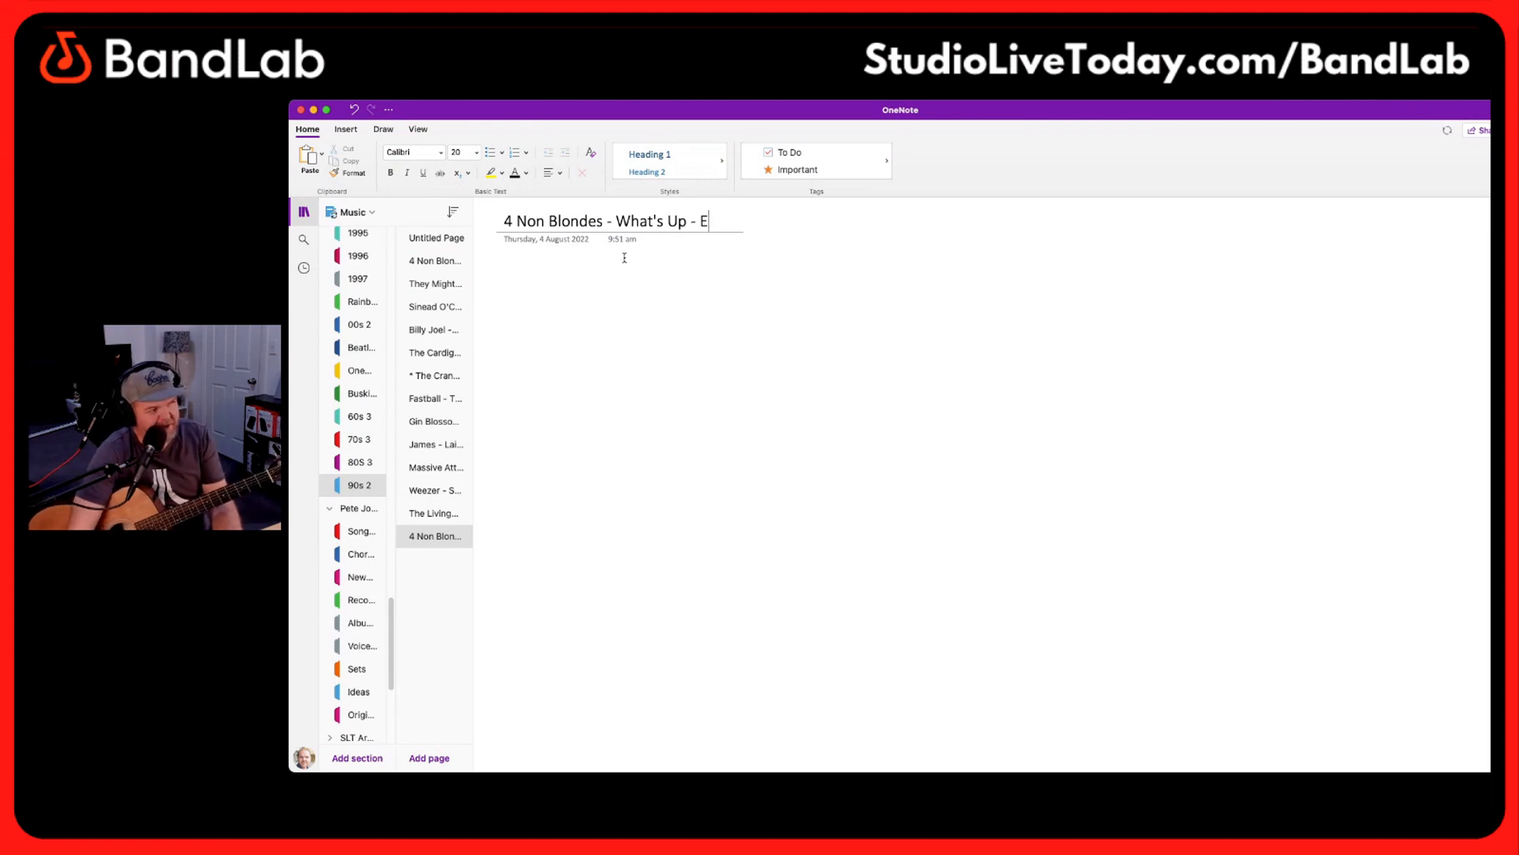
pyautogui.write(' MN')
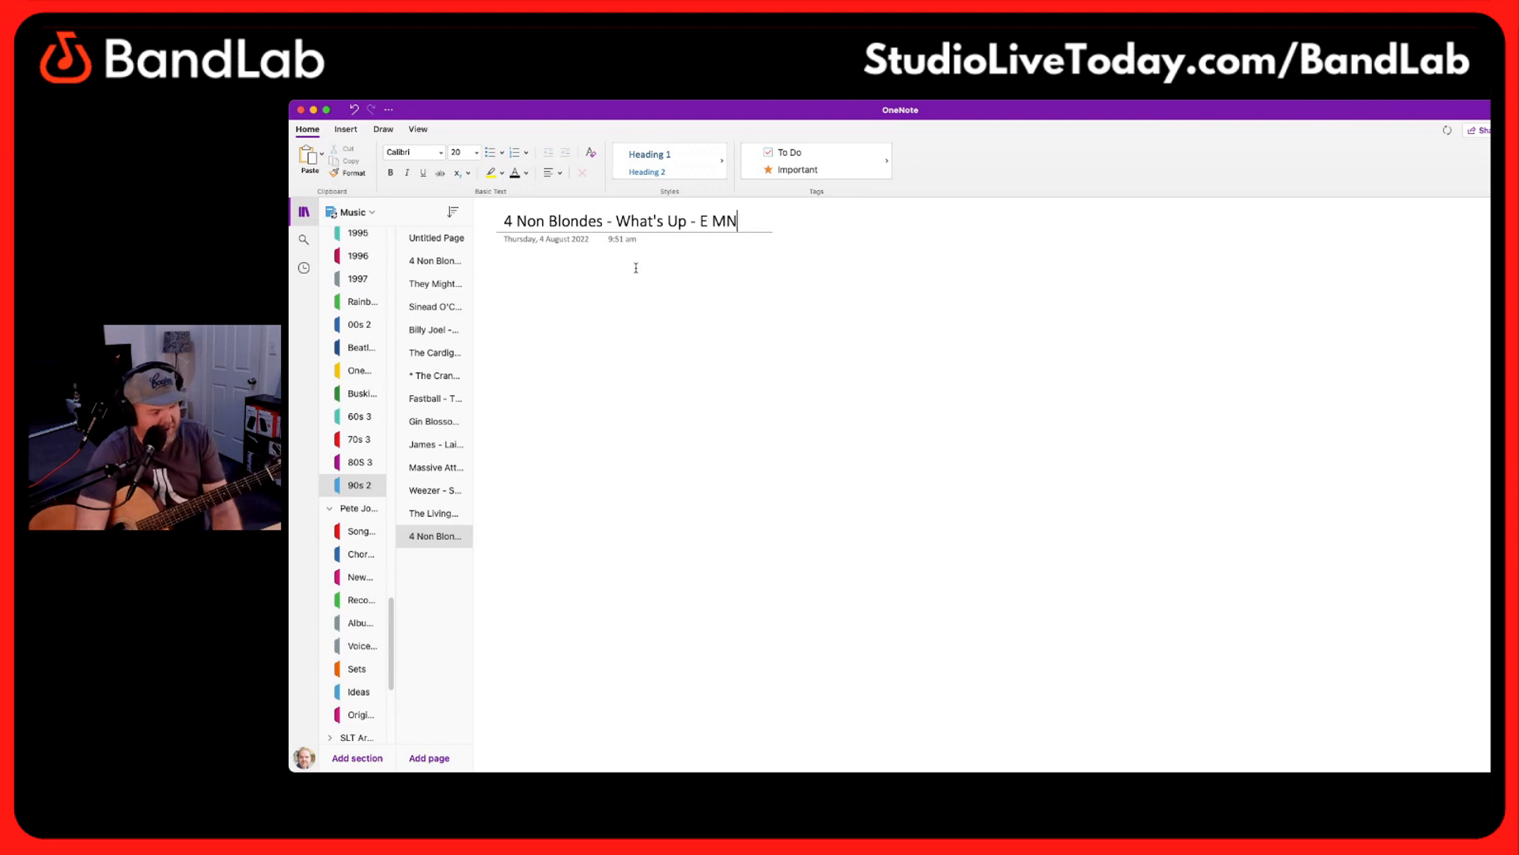
pyautogui.press('BackSpace')
pyautogui.write('ajor')
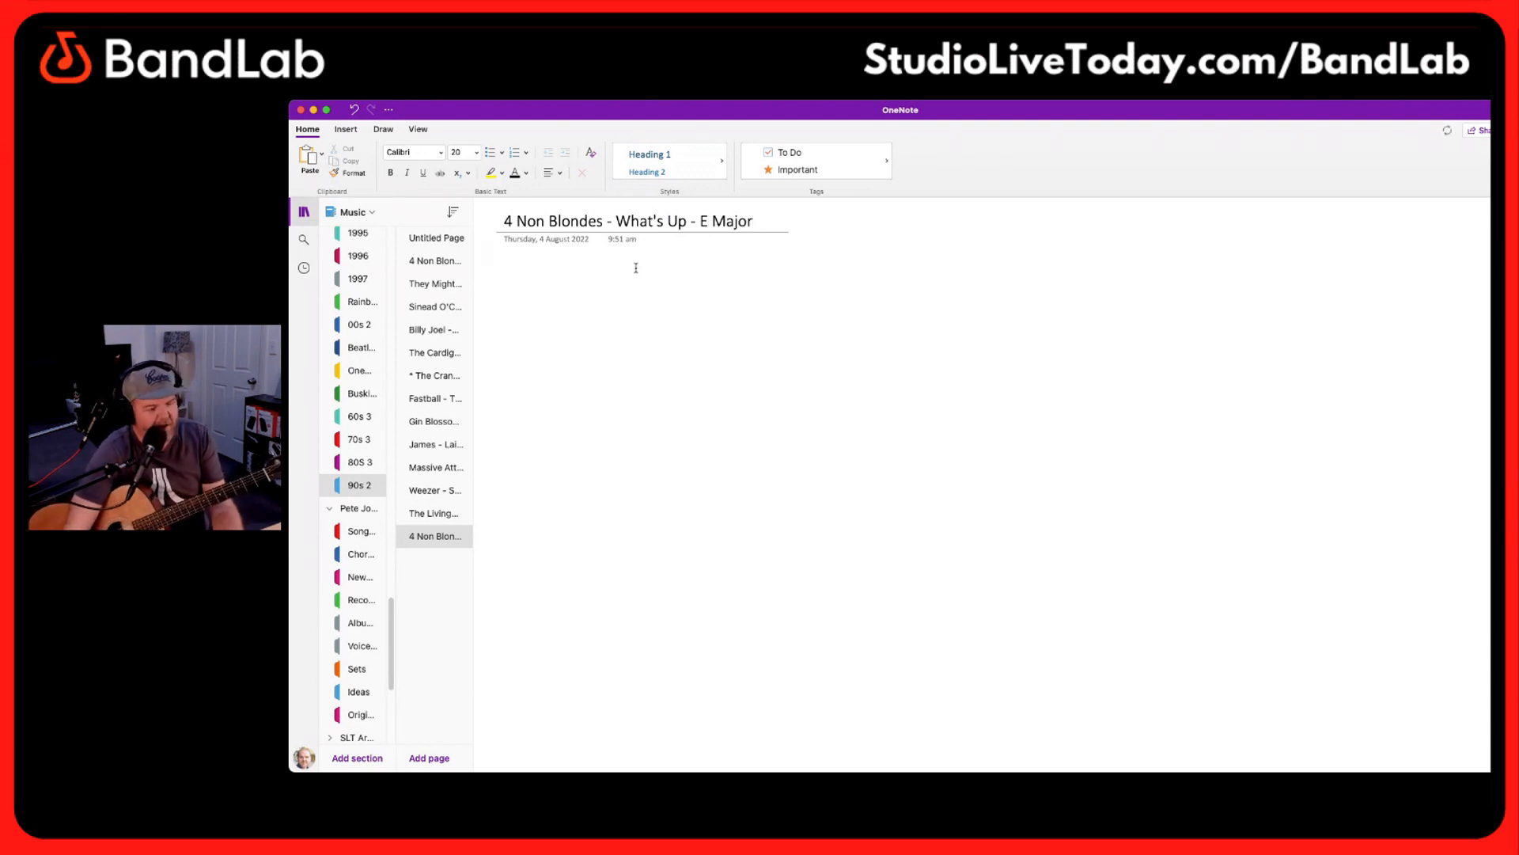
# Paste the chord sheet below the page title and delete everything from the first Chorus onward
pyautogui.click(511, 278)
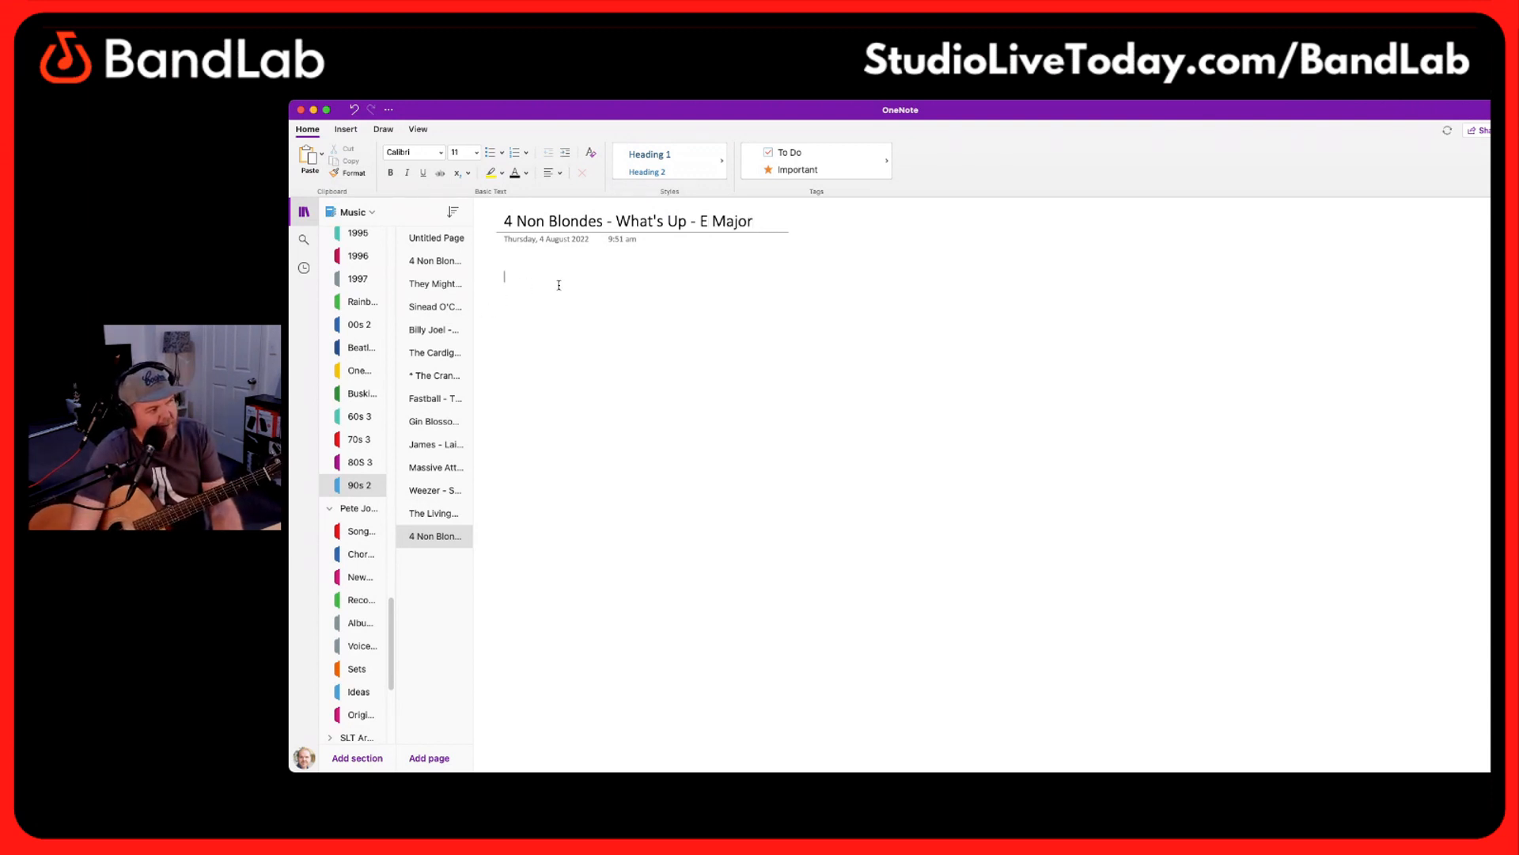
pyautogui.hotkey('ctrl', 'v')
pyautogui.scroll(10, 652, 381)
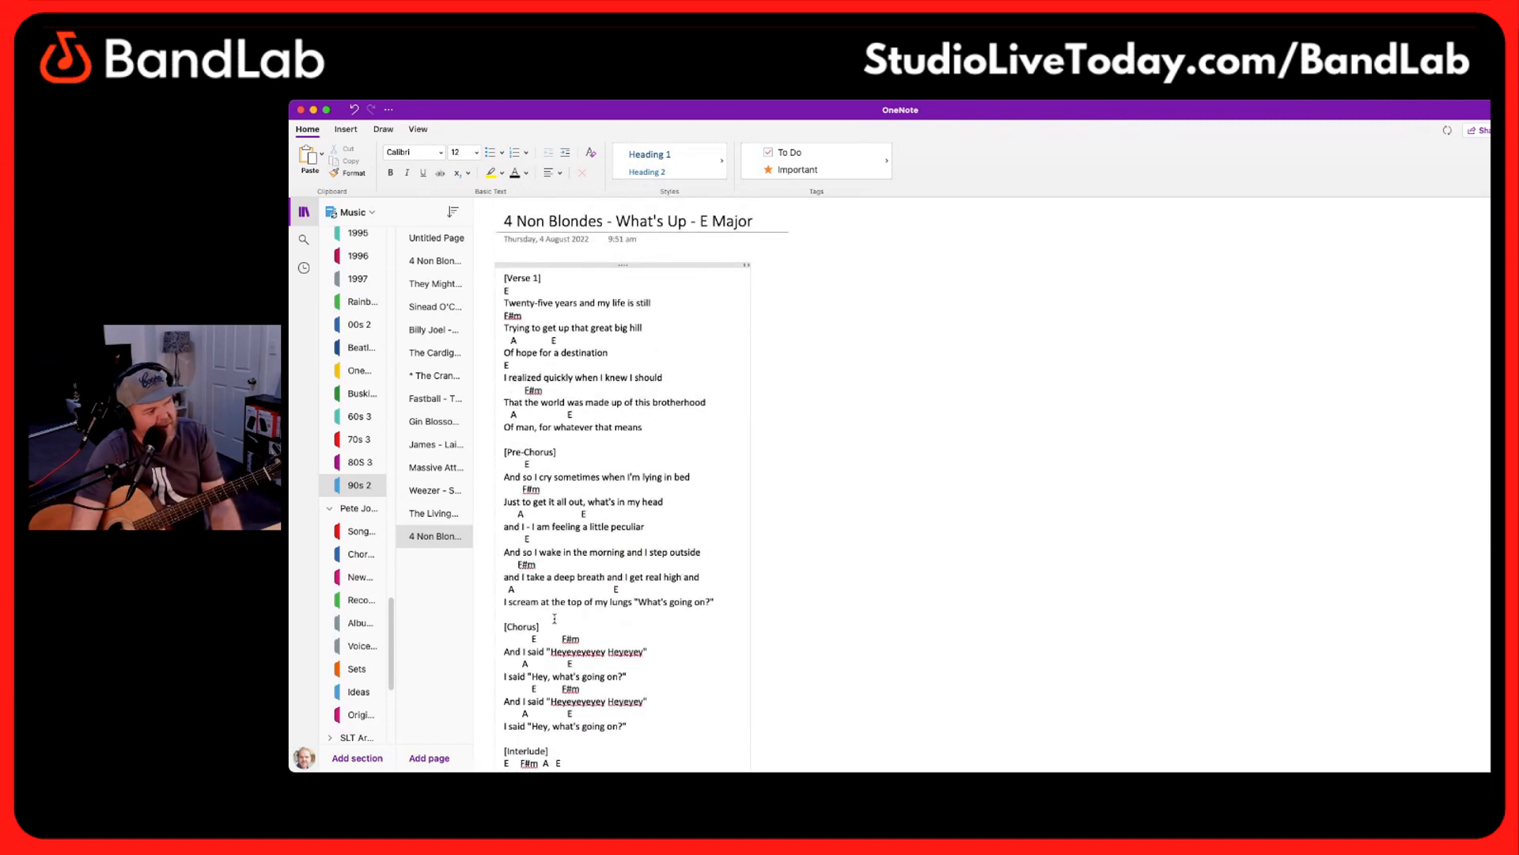
pyautogui.moveTo(557, 611); pyautogui.dragTo(743, 735)
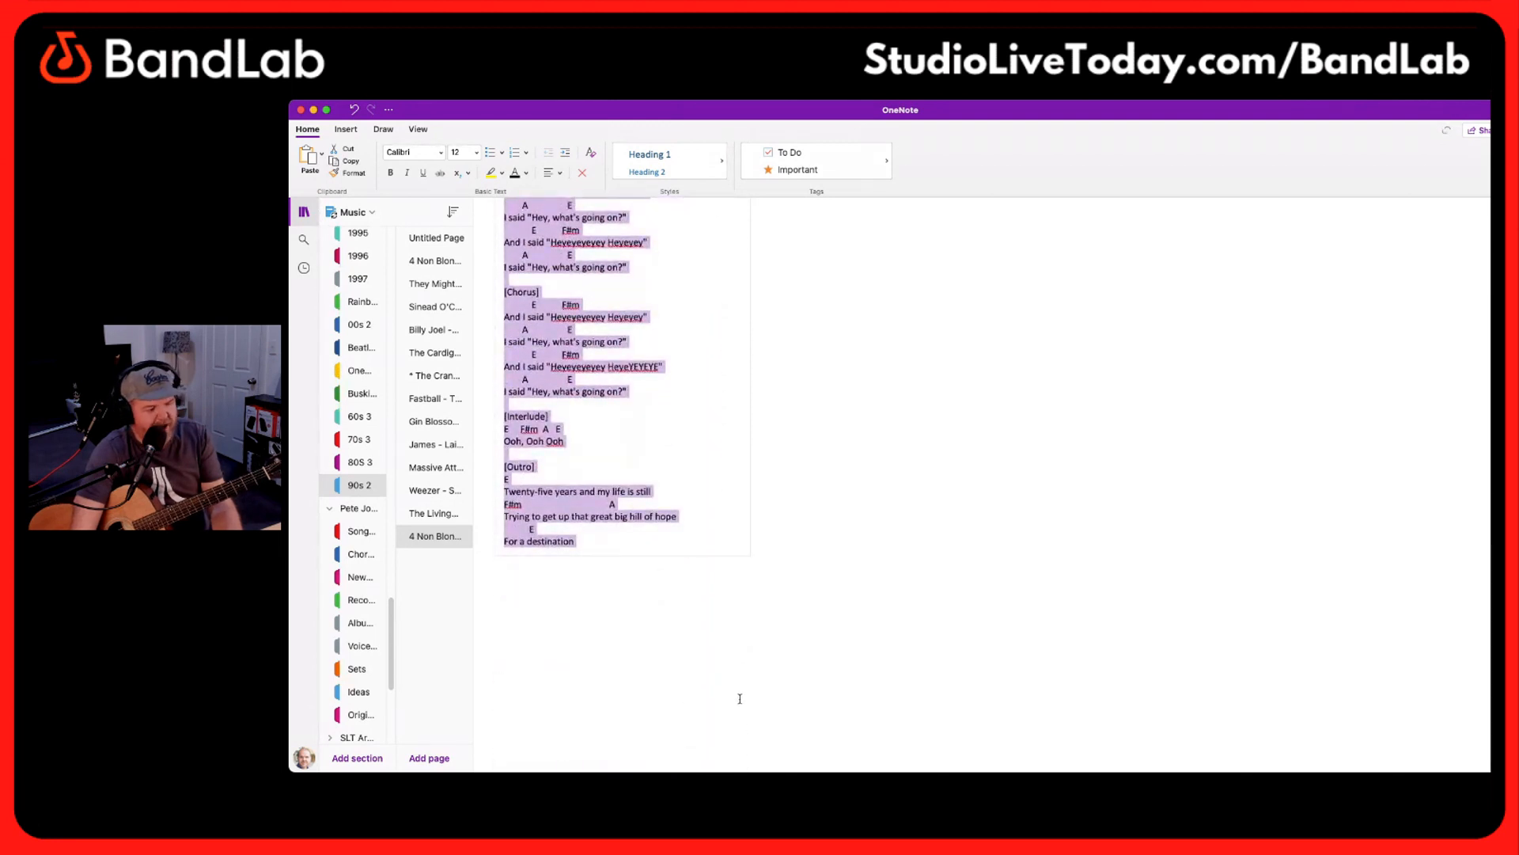
pyautogui.press('BackSpace')
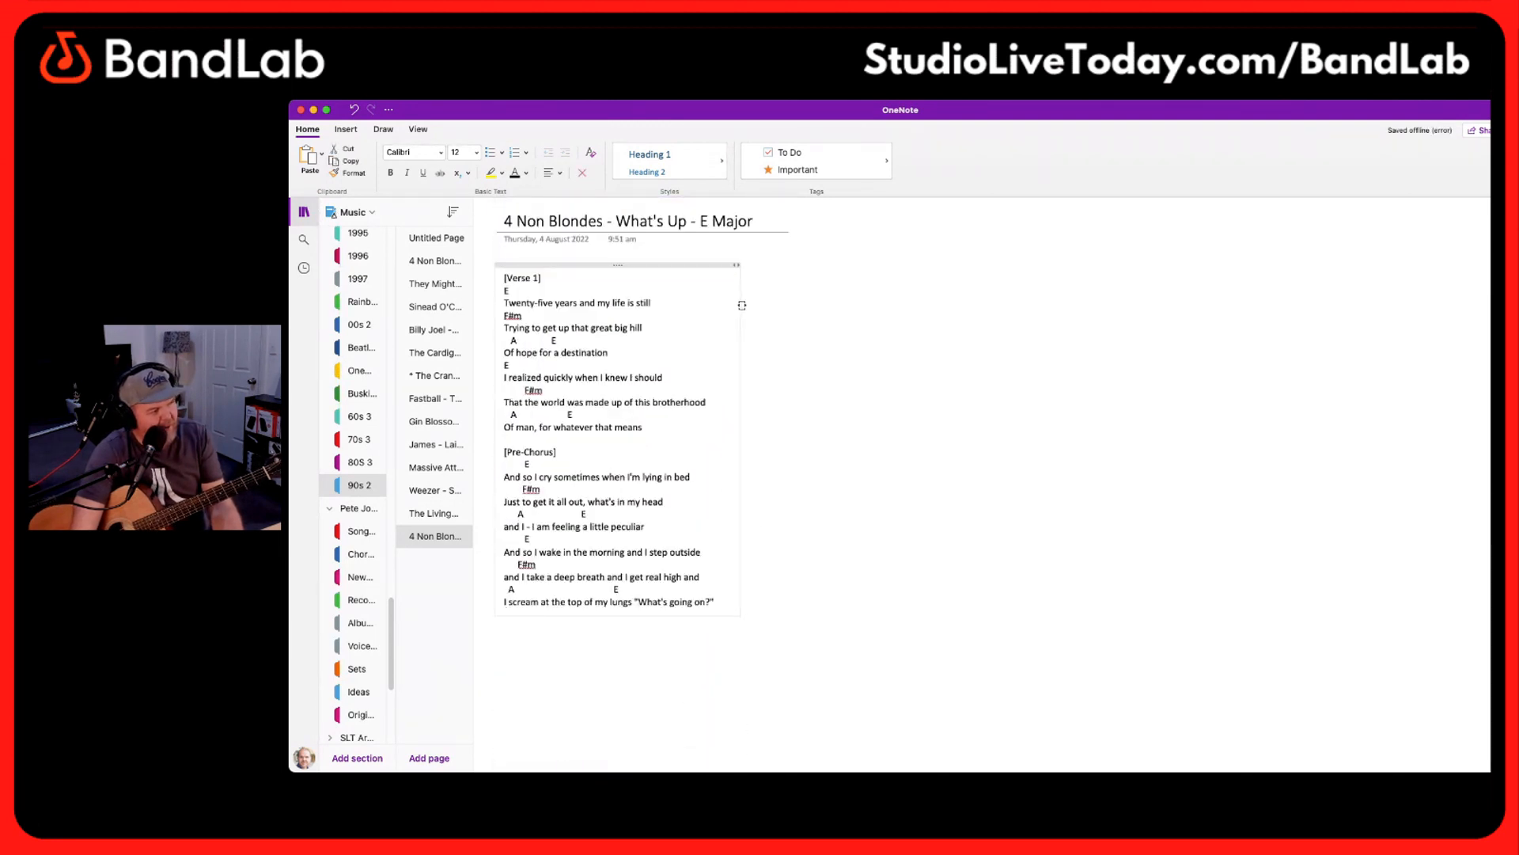
# Paste the full chord sheet again as a second column beside the Verse 1 and Pre-Chorus block
pyautogui.click(749, 273)
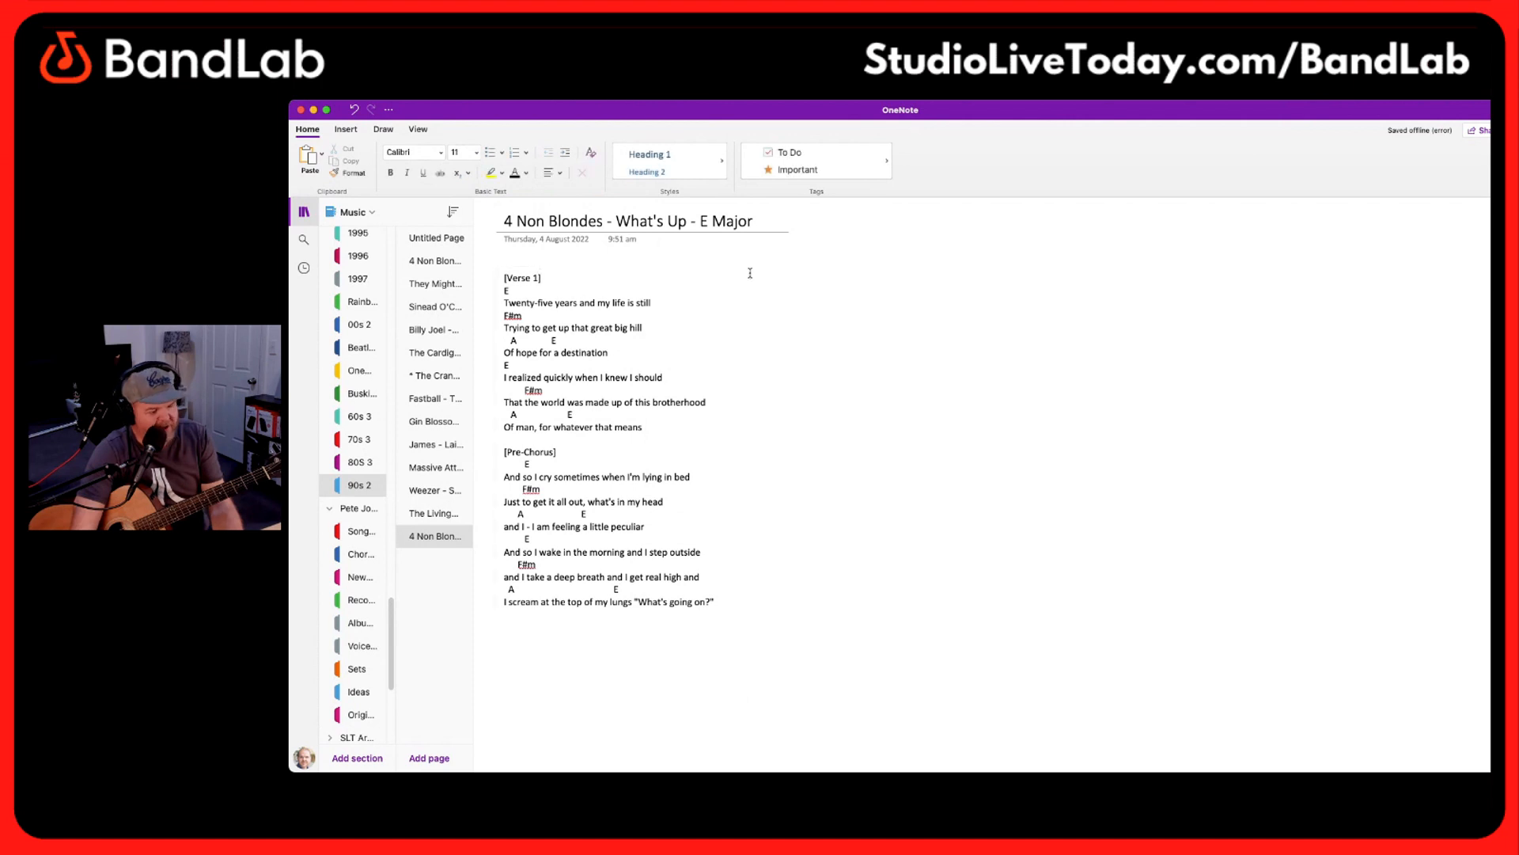
pyautogui.press('super+v')
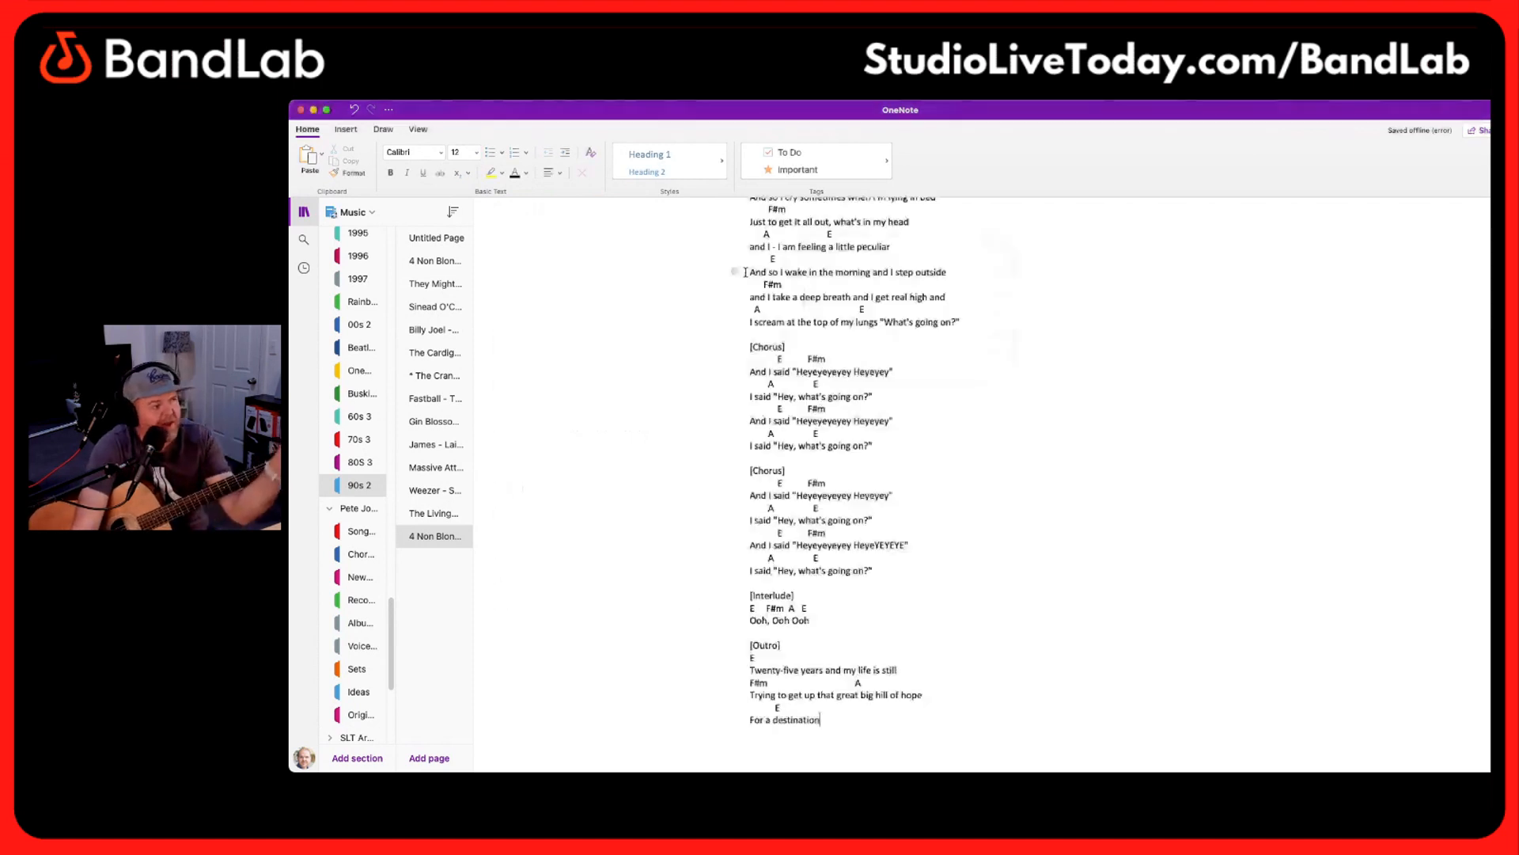
# Cut everything from the second Pre-Chorus onward out of the second column and paste it beside it as a third column
pyautogui.scroll(10, 819, 576)
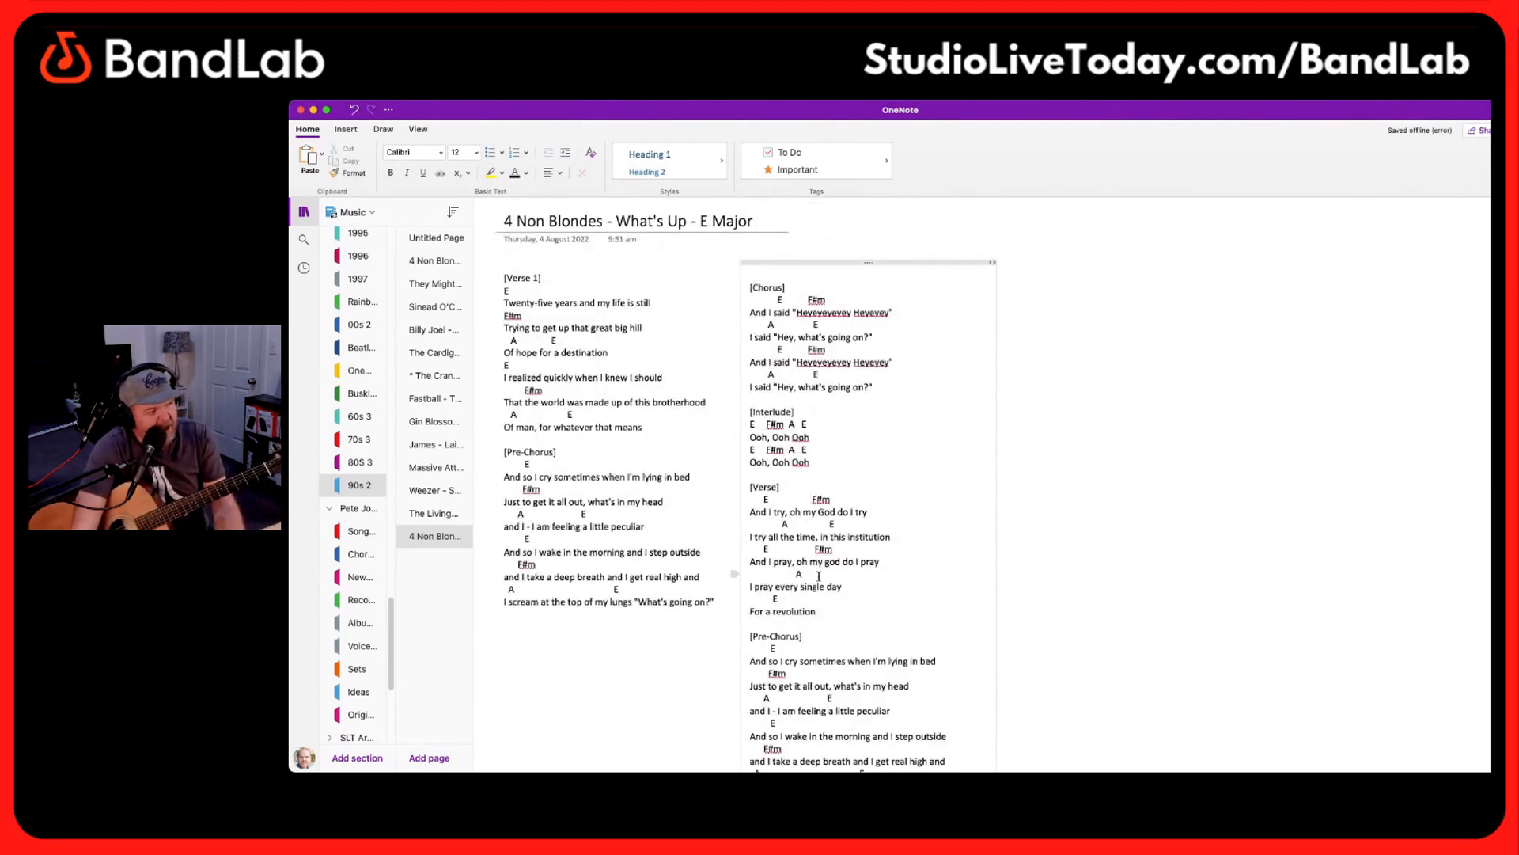
pyautogui.moveTo(794, 625); pyautogui.dragTo(1013, 669)
pyautogui.press('super+c')
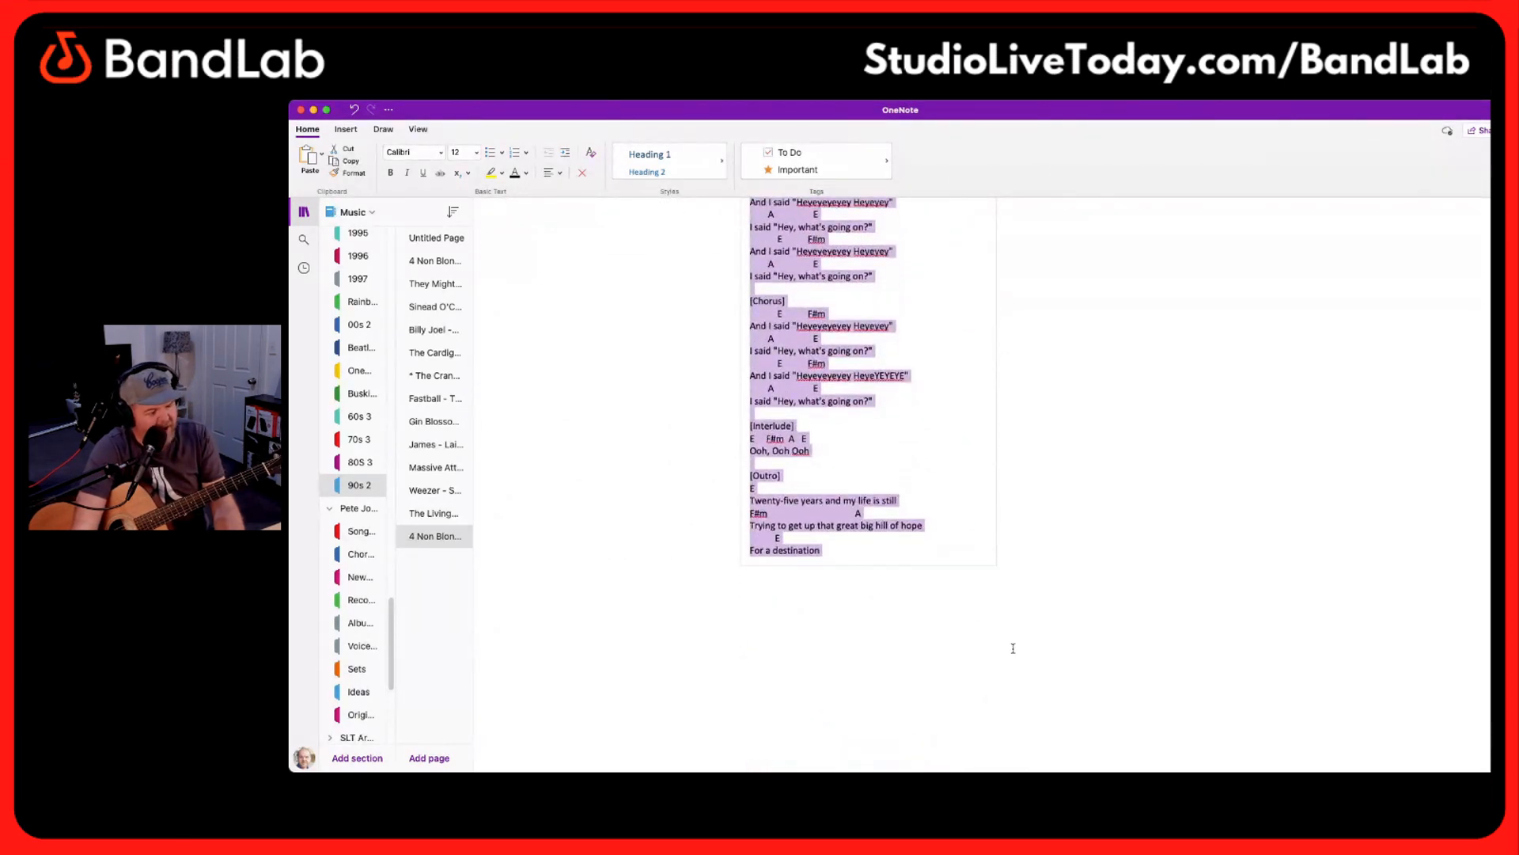
pyautogui.press('Delete')
pyautogui.scroll(2, 932, 281)
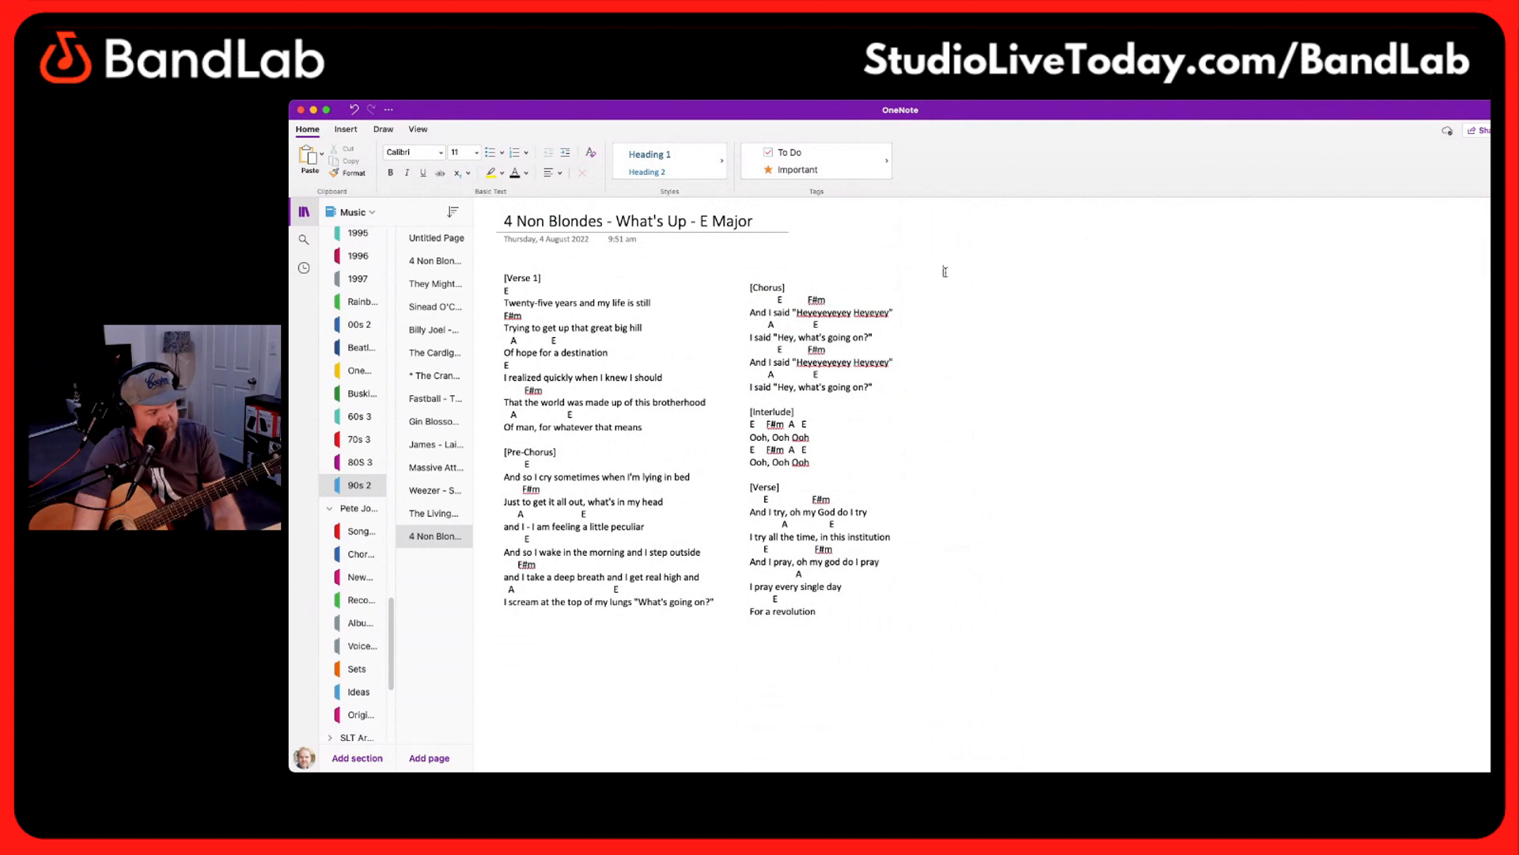
pyautogui.click(944, 271)
pyautogui.press('super+v')
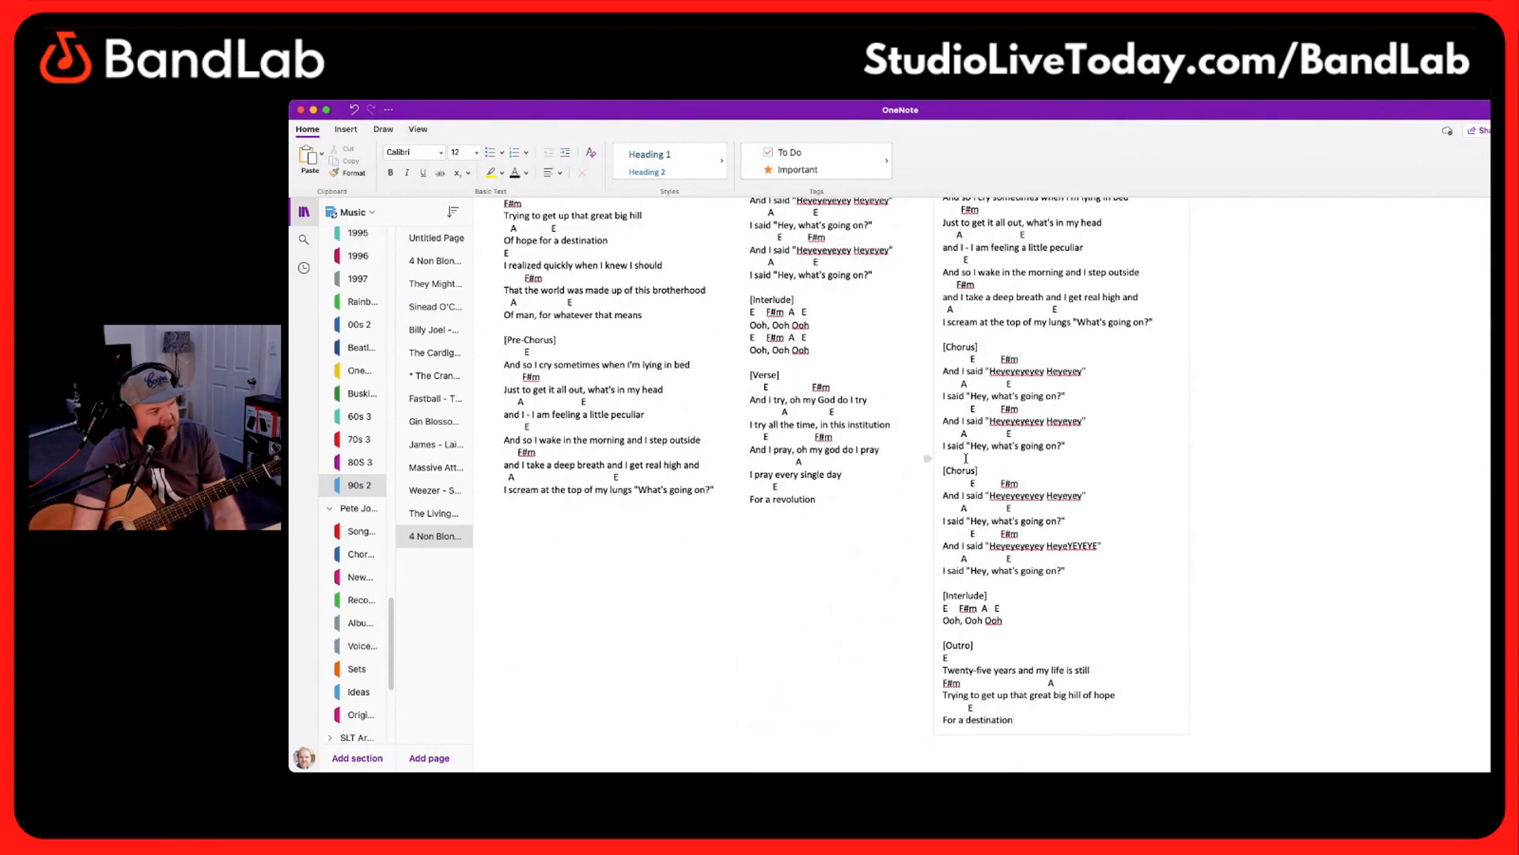
# Cut the text from the repeated final Chorus onward out of the third column and narrow that column's text box
pyautogui.moveTo(976, 472); pyautogui.dragTo(1124, 722)
pyautogui.press('super+c')
pyautogui.press('Delete')
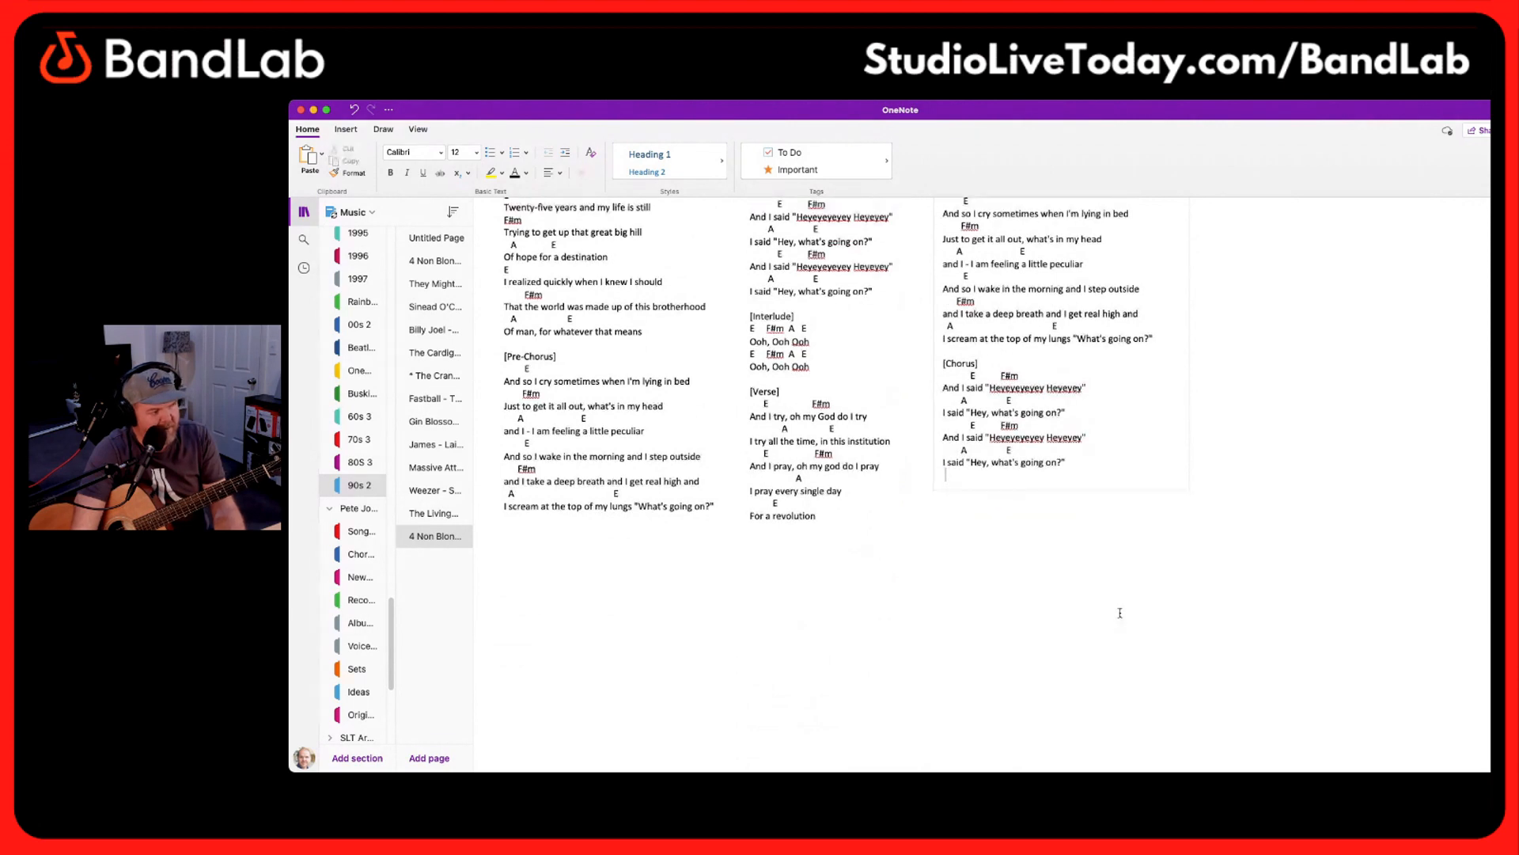
pyautogui.moveTo(1191, 386); pyautogui.dragTo(1172, 393)
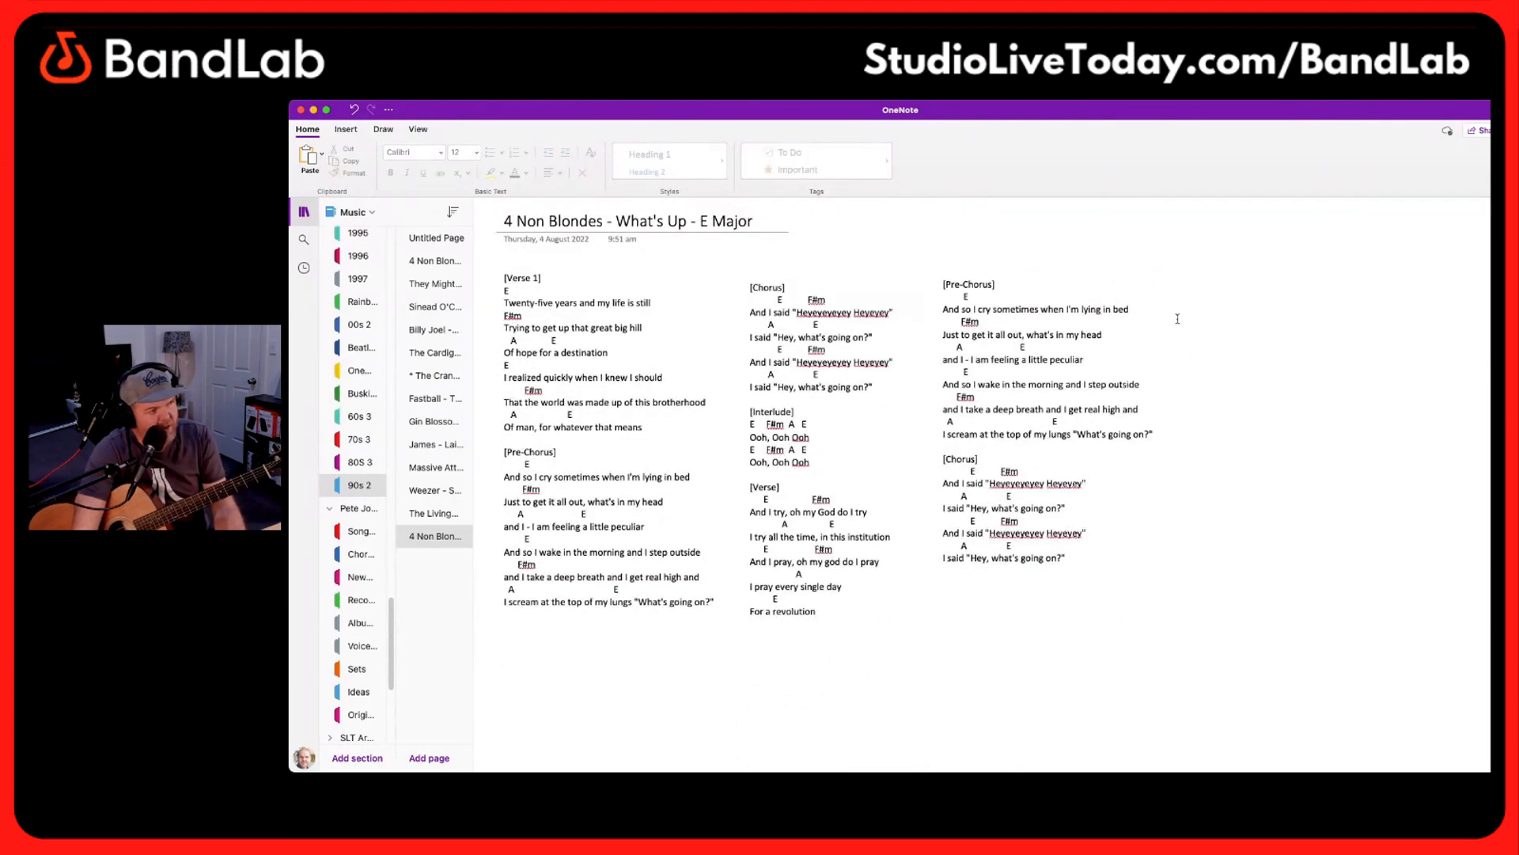
pyautogui.click(1177, 277)
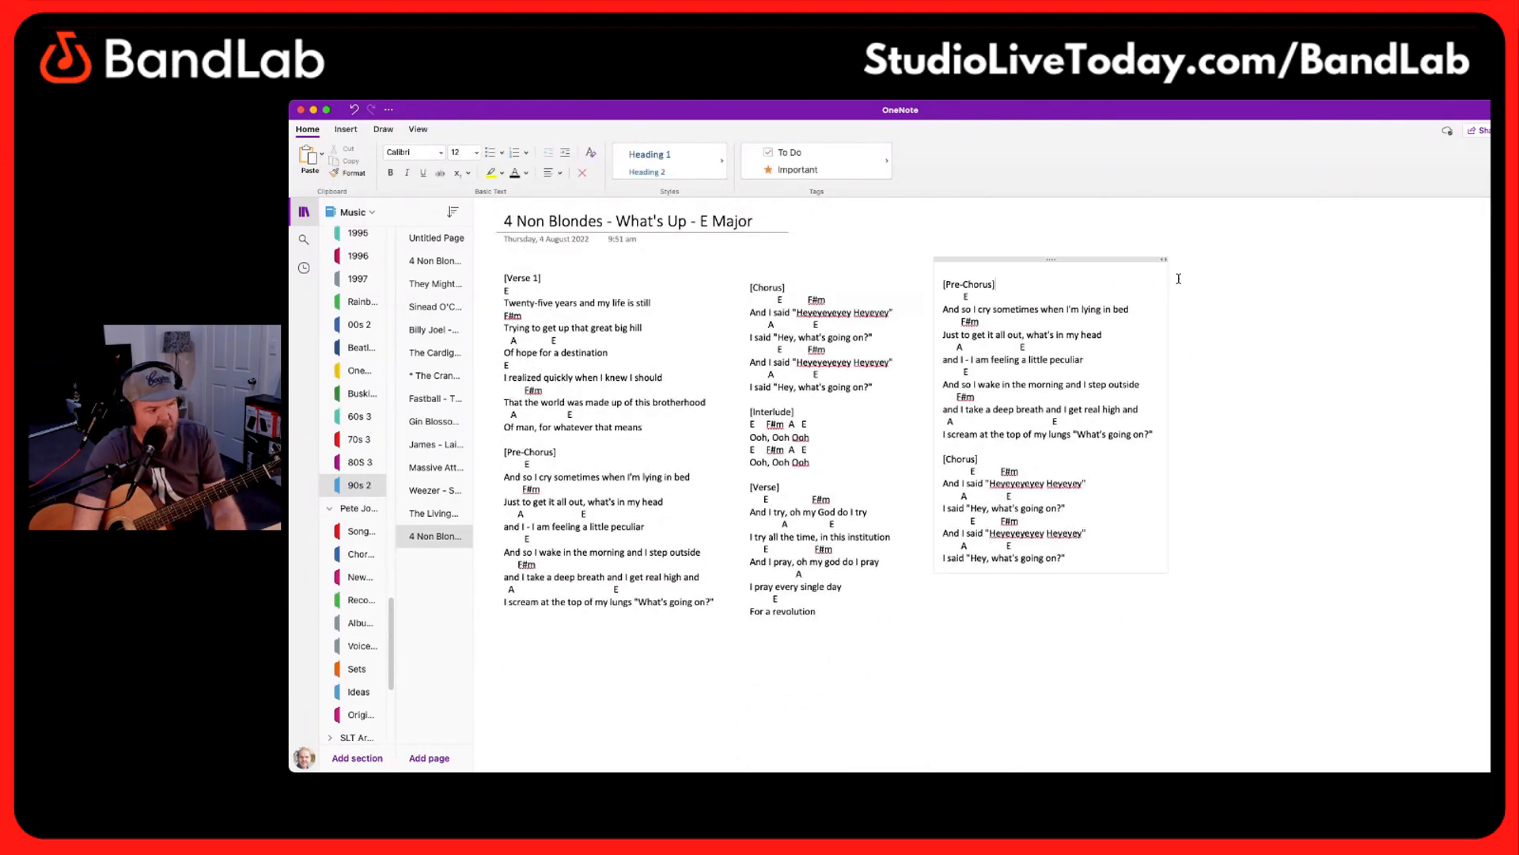
pyautogui.press('super+v')
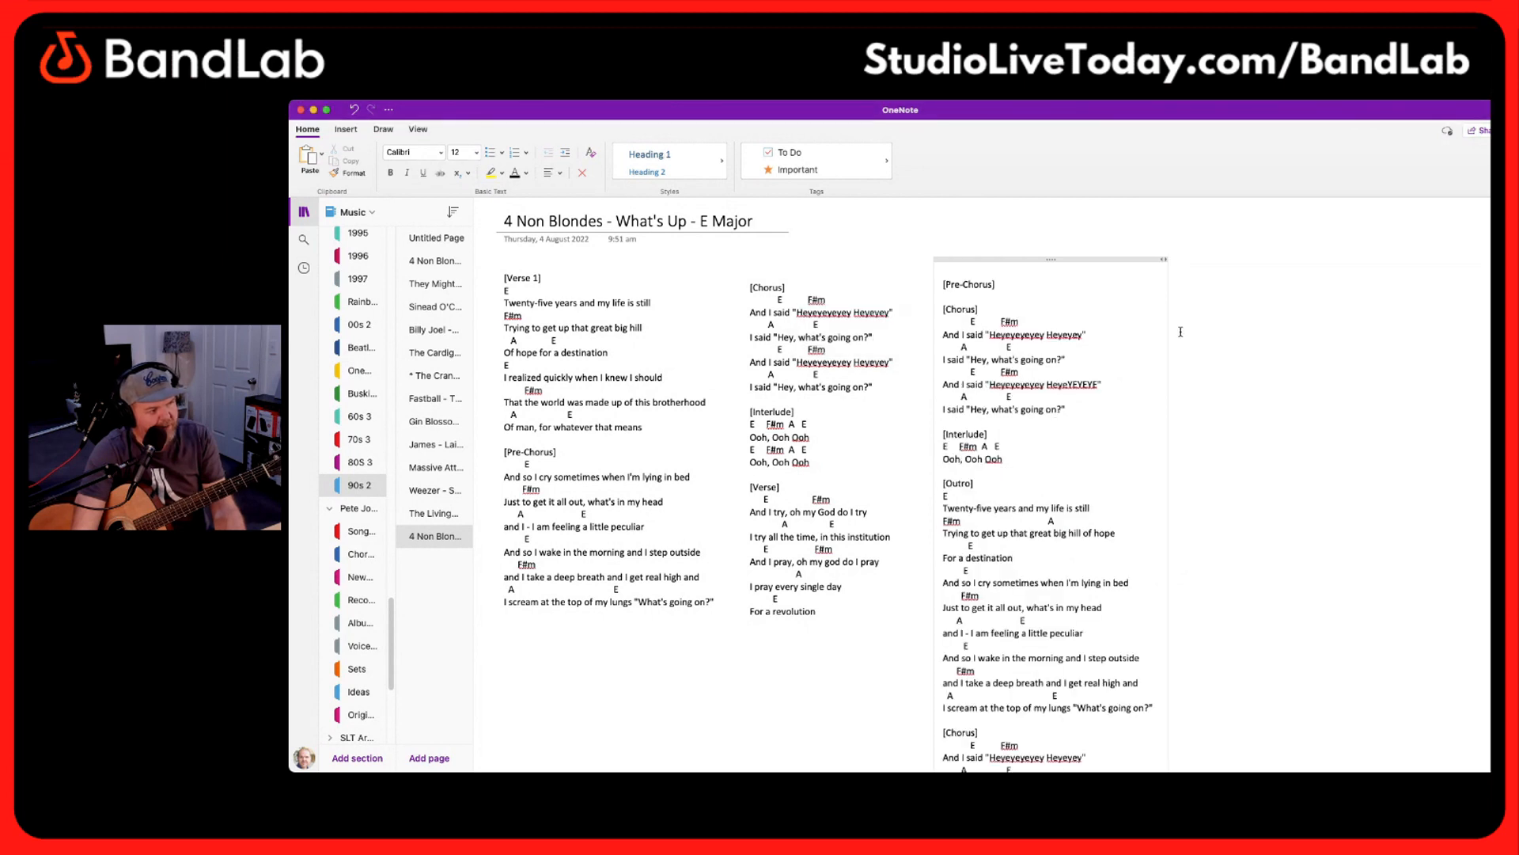
pyautogui.press('super+z')
# Paste the final Chorus, Interlude and Outro as a fourth column and align its top with the other columns
pyautogui.click(1195, 299)
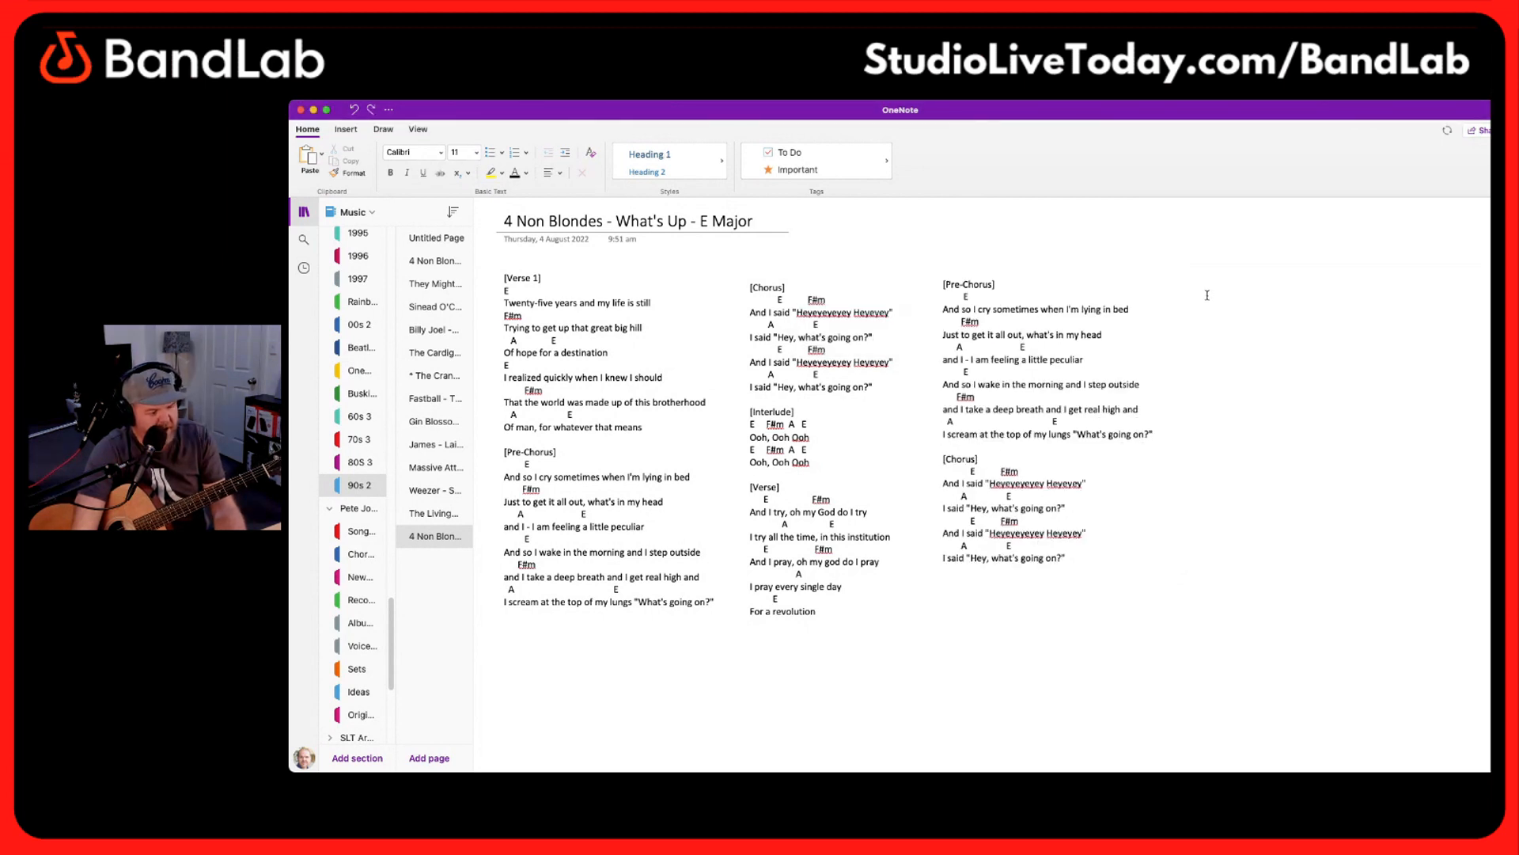
pyautogui.press('super+v')
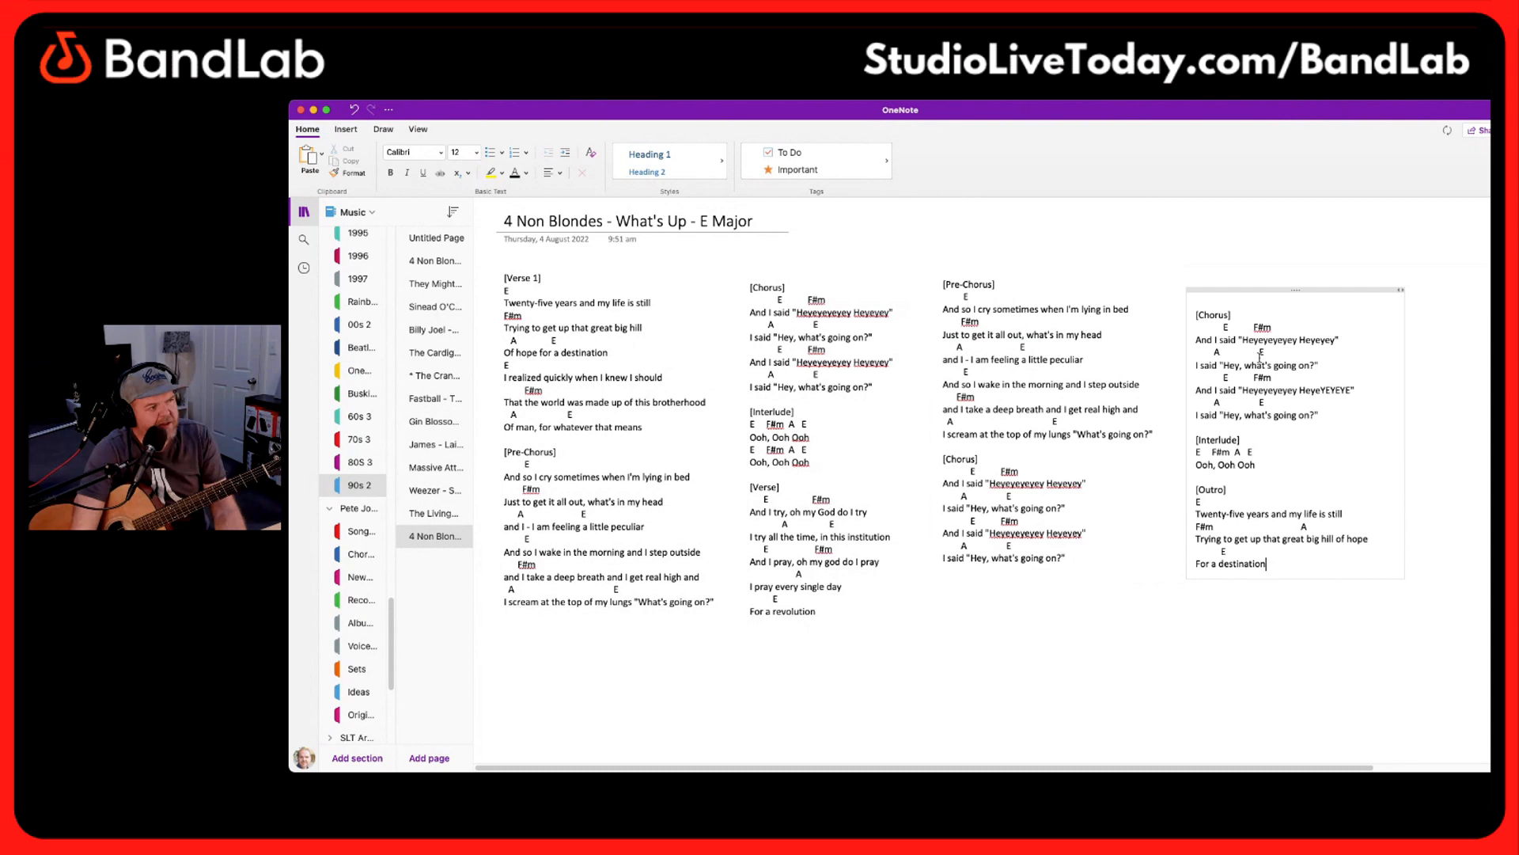
pyautogui.click(1318, 287)
pyautogui.click(1329, 252)
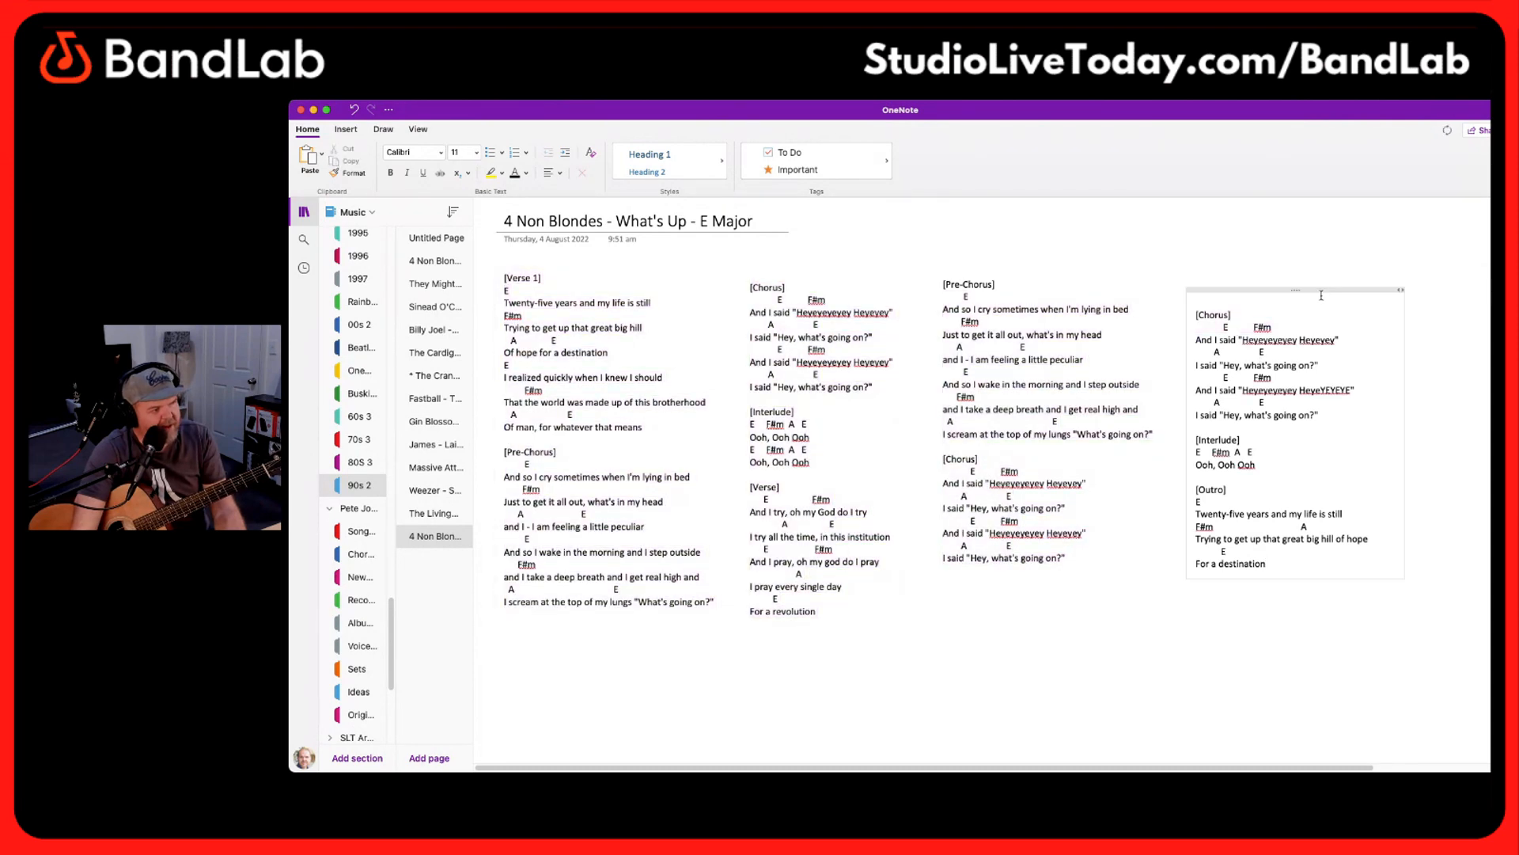
pyautogui.click(1321, 290)
pyautogui.moveTo(1320, 290); pyautogui.dragTo(1307, 261)
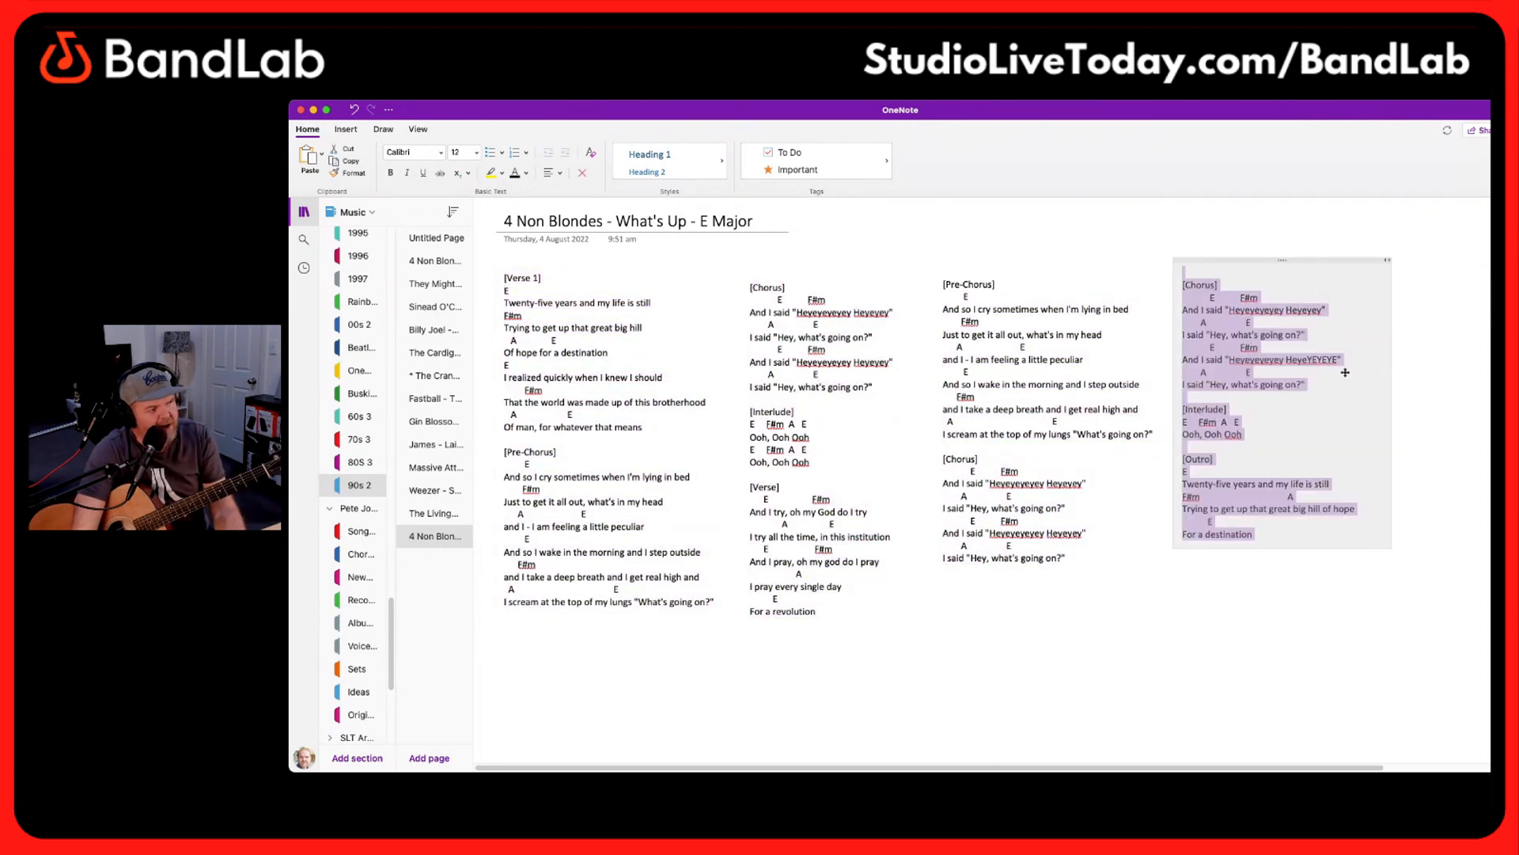
# Hide the notebook navigation and enlarge the page so the four columns fill the window
pyautogui.click(1002, 632)
pyautogui.press('super+equal')
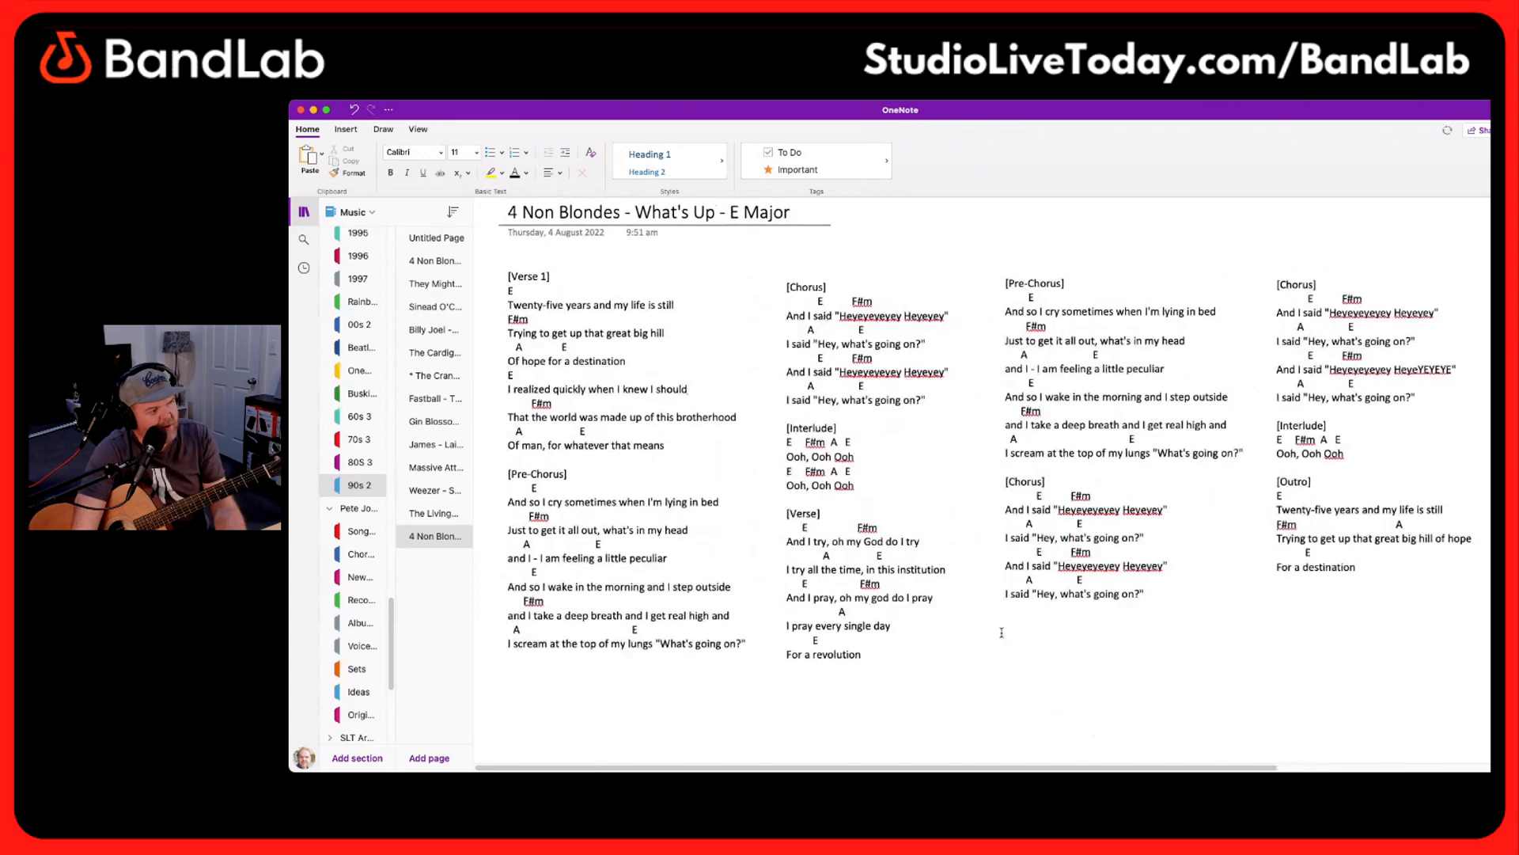
pyautogui.click(301, 215)
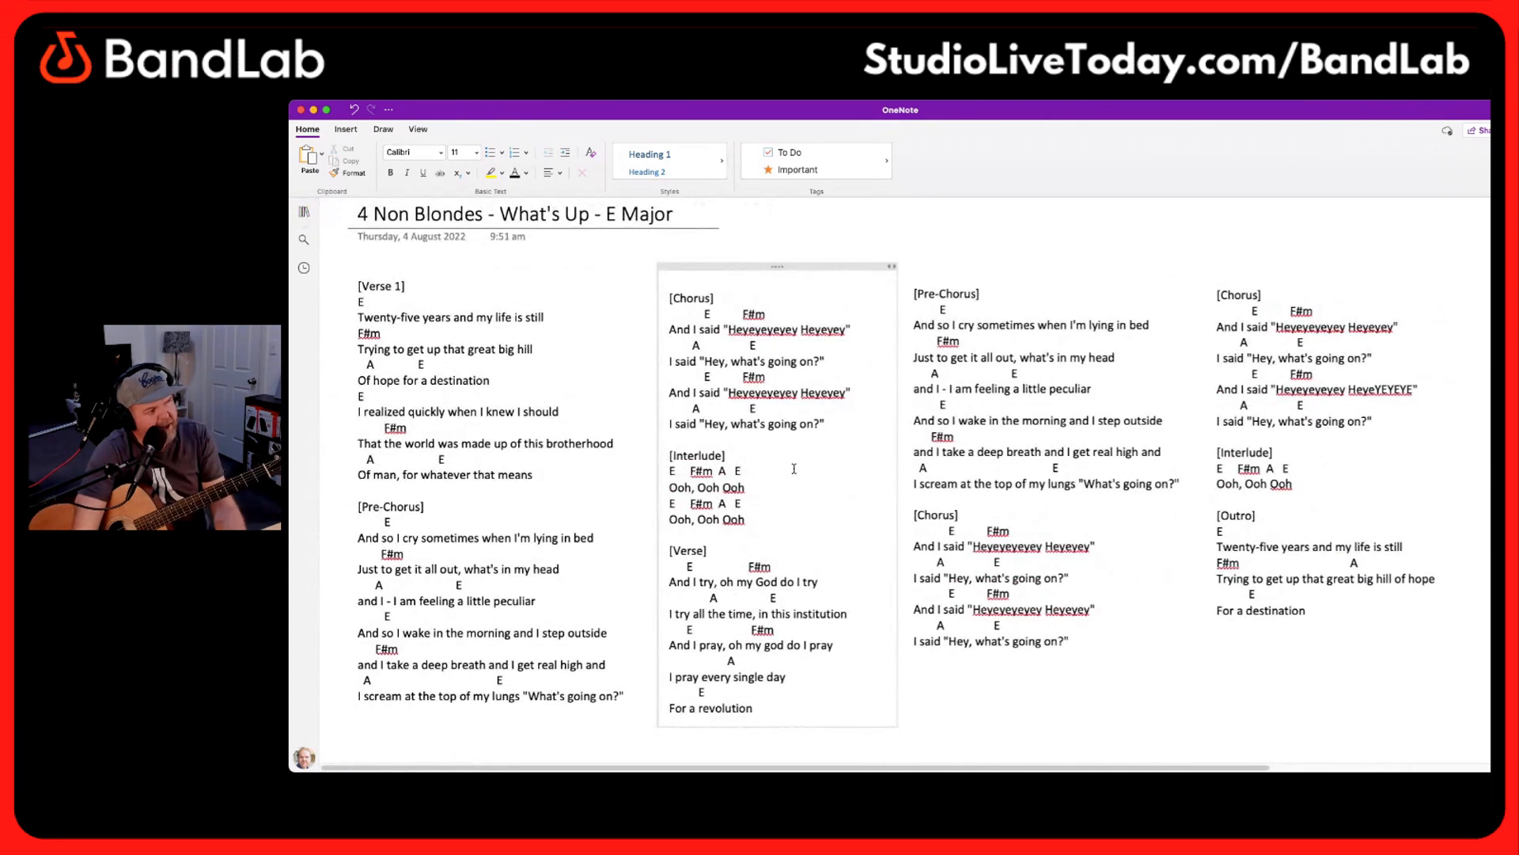
pyautogui.press('super+equal')
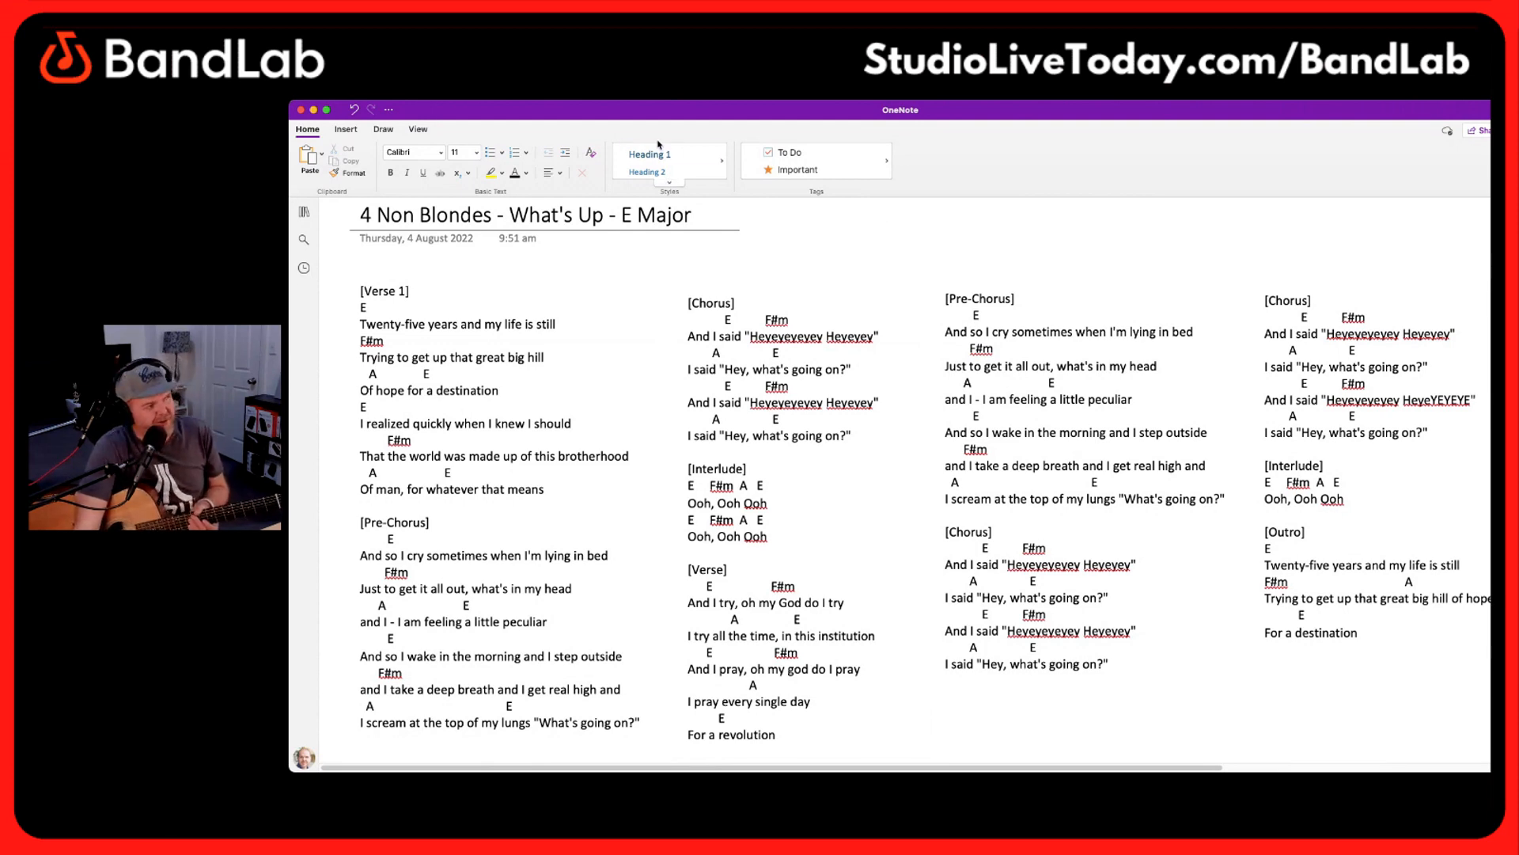
# Switch to the BandLab New Project in the browser and move the OneNote window completely clear of it
pyautogui.moveTo(512, 108); pyautogui.dragTo(657, 203)
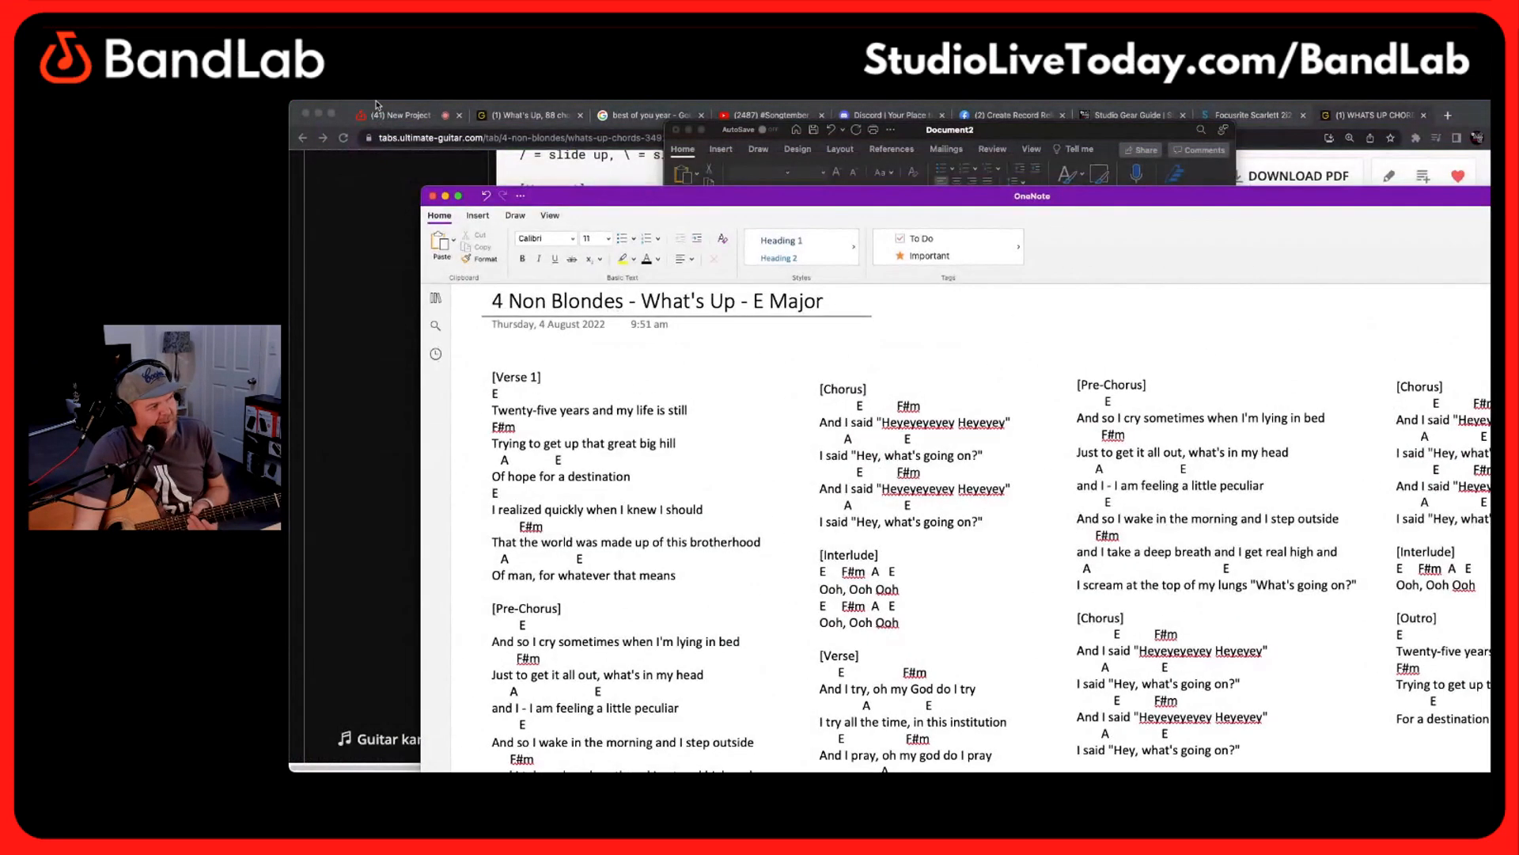
pyautogui.click(400, 115)
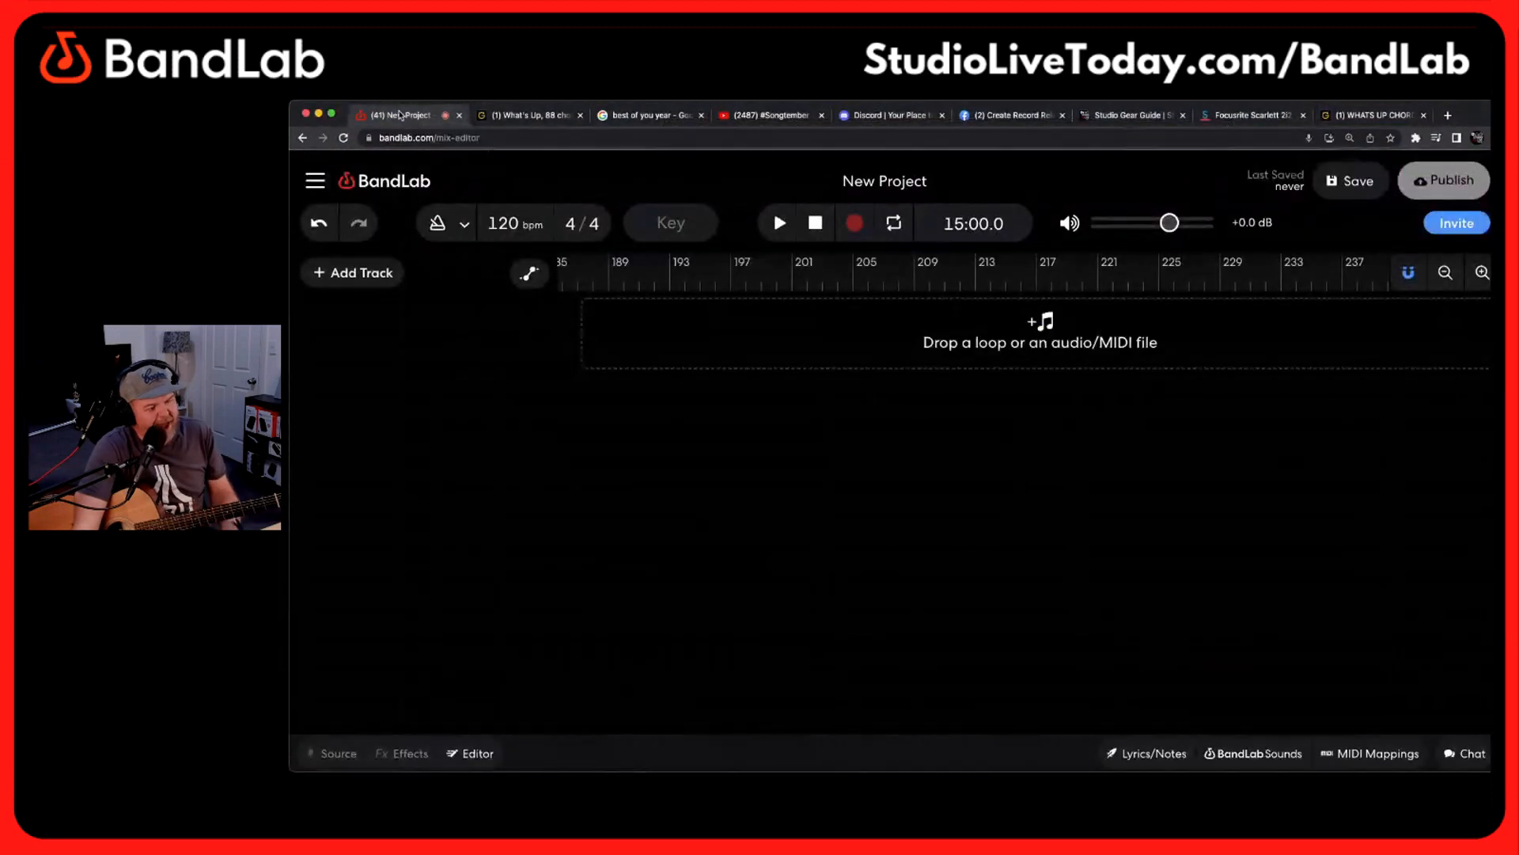
pyautogui.press('super+Tab')
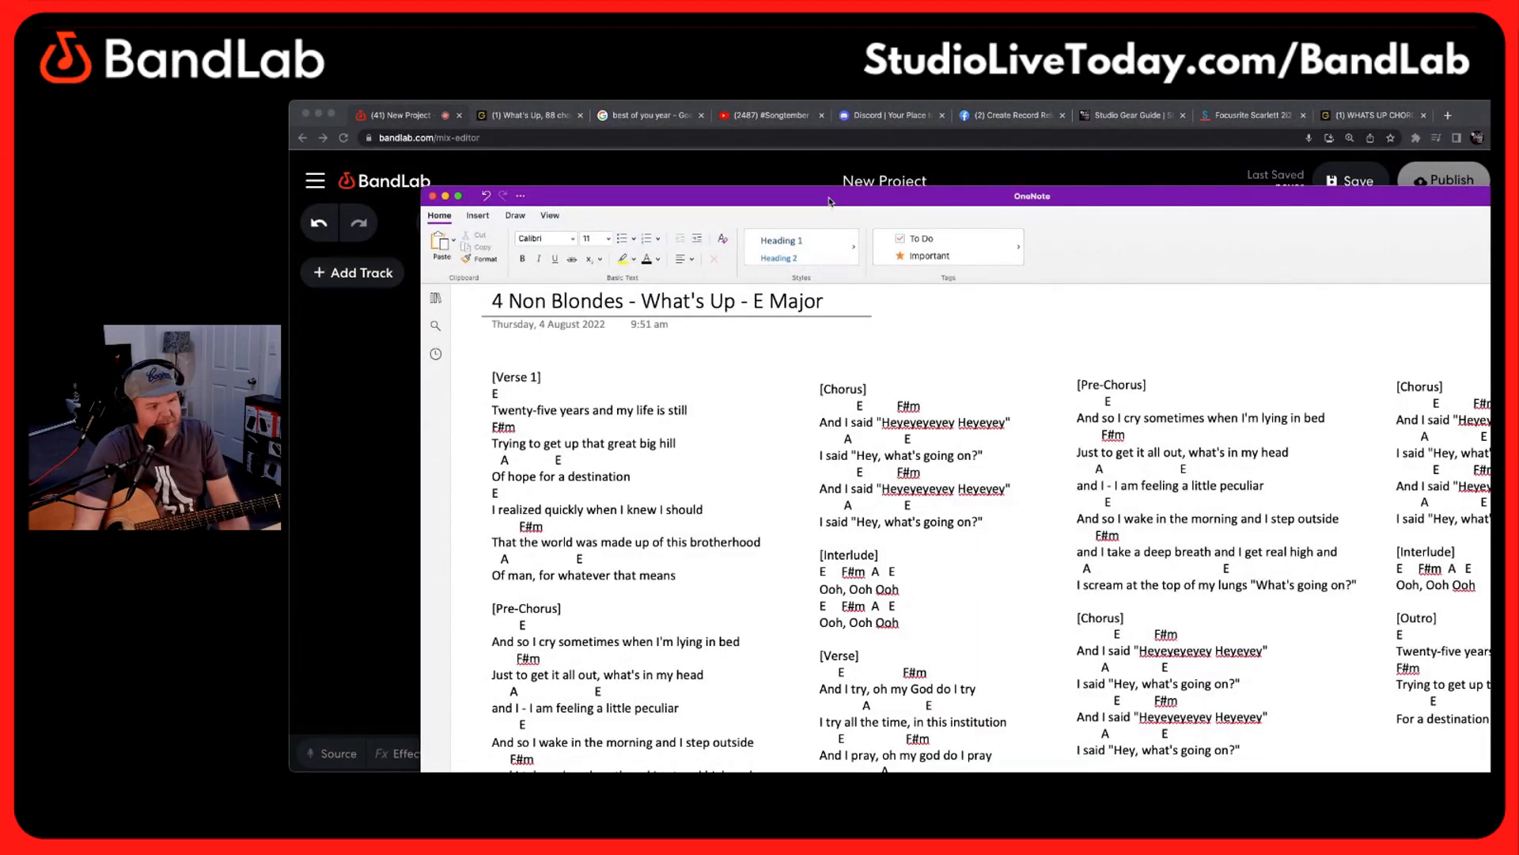
pyautogui.moveTo(831, 198); pyautogui.dragTo(1515, 162)
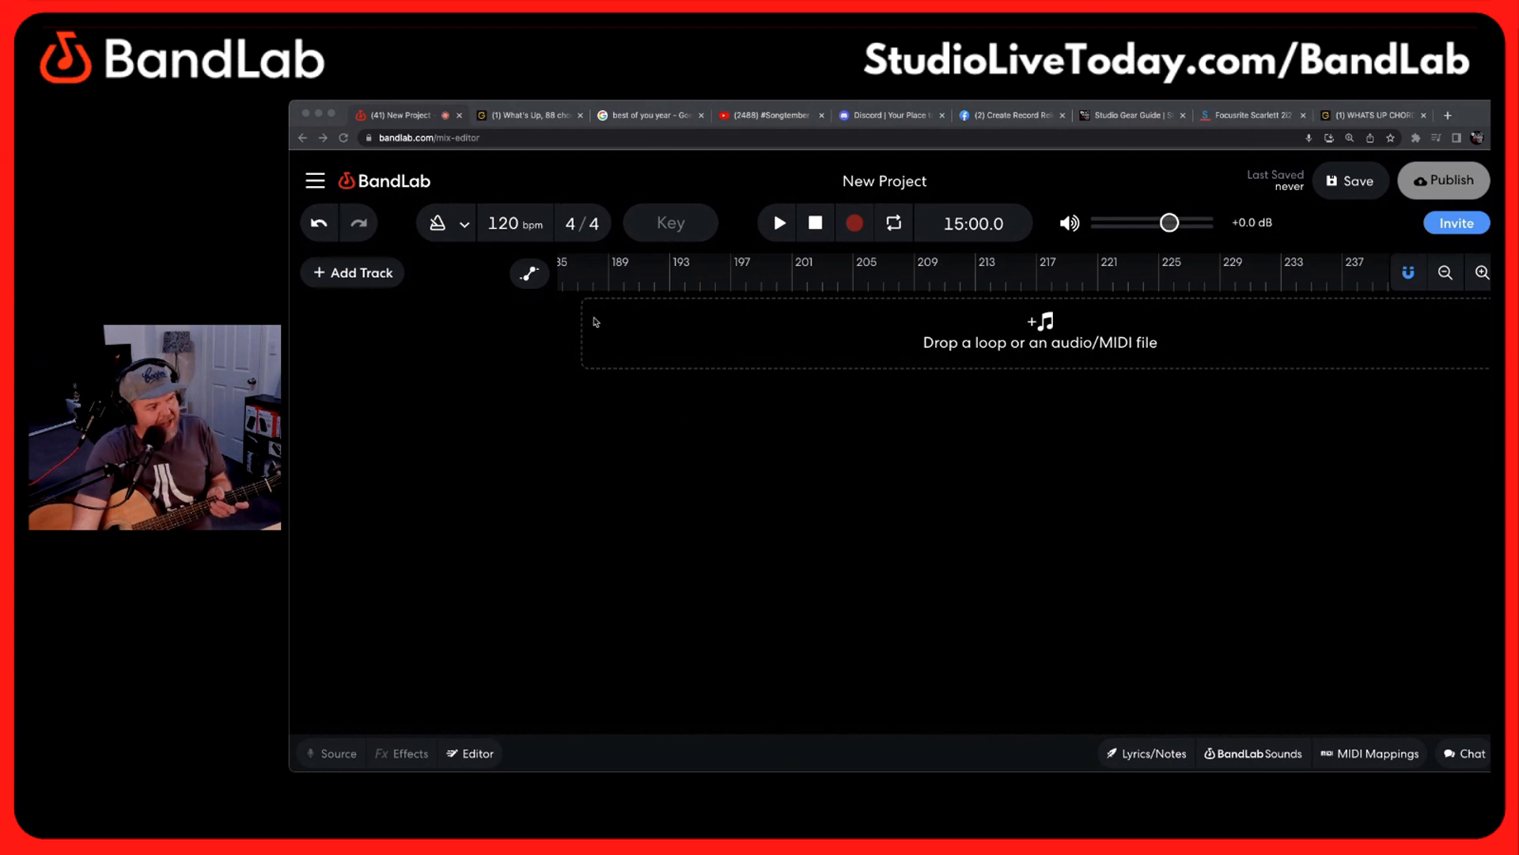
# Add a Voice/Audio track to the new BandLab project
pyautogui.click(319, 288)
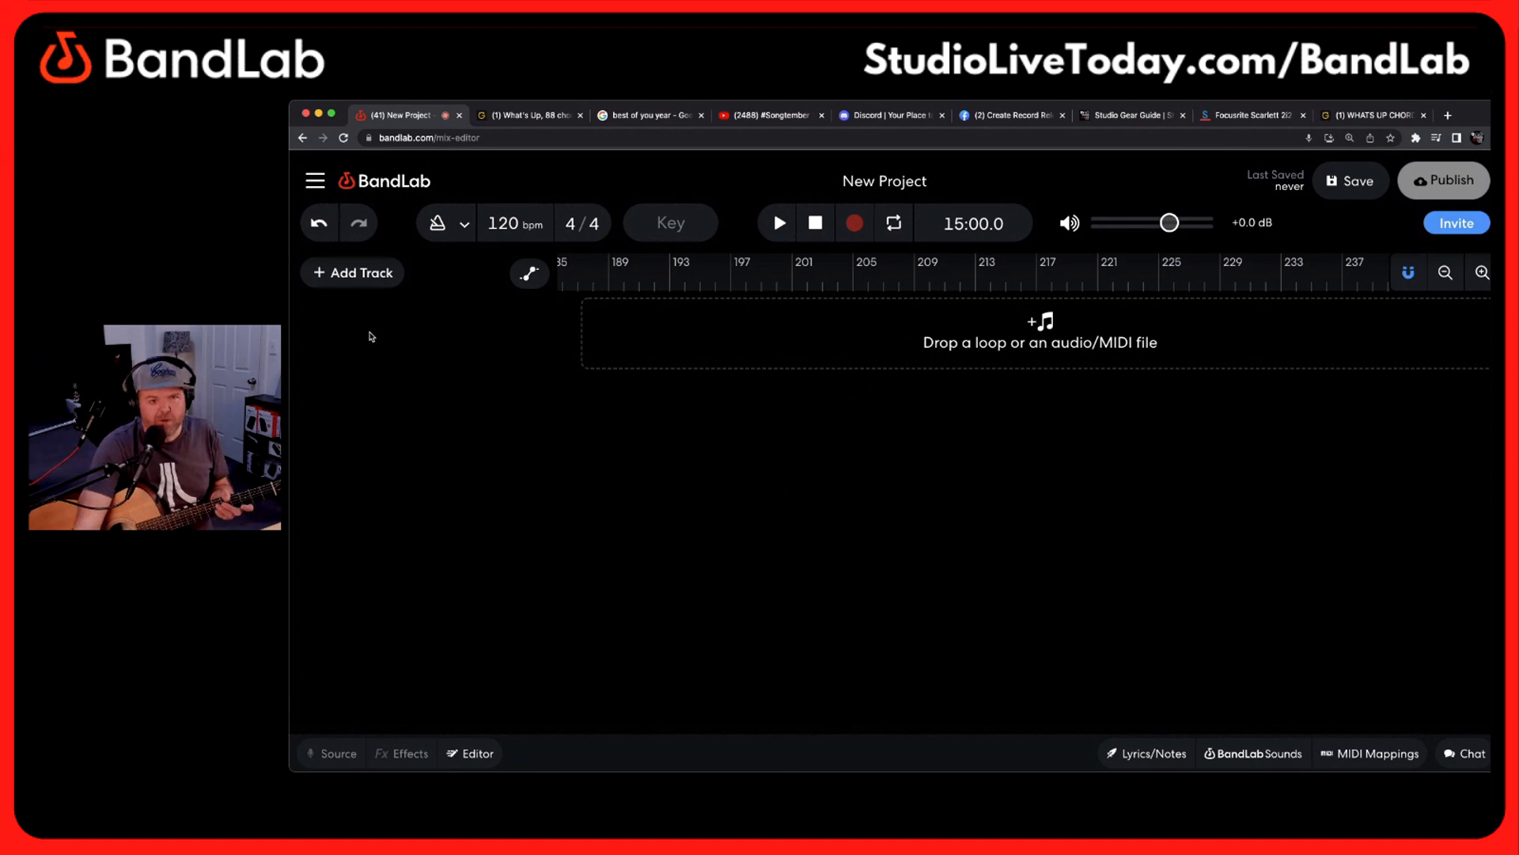
pyautogui.click(326, 279)
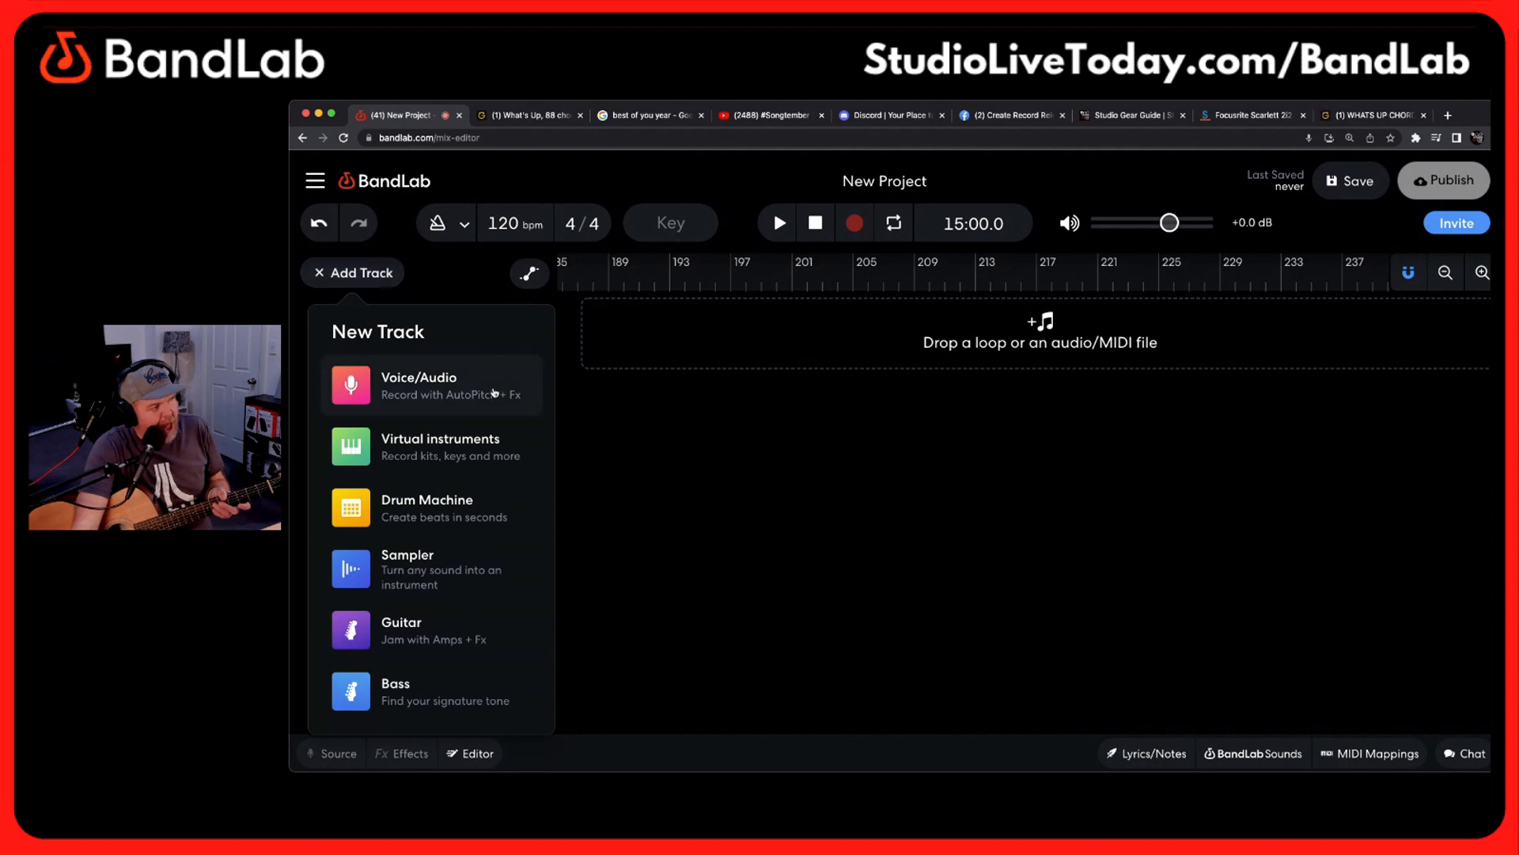
pyautogui.click(442, 387)
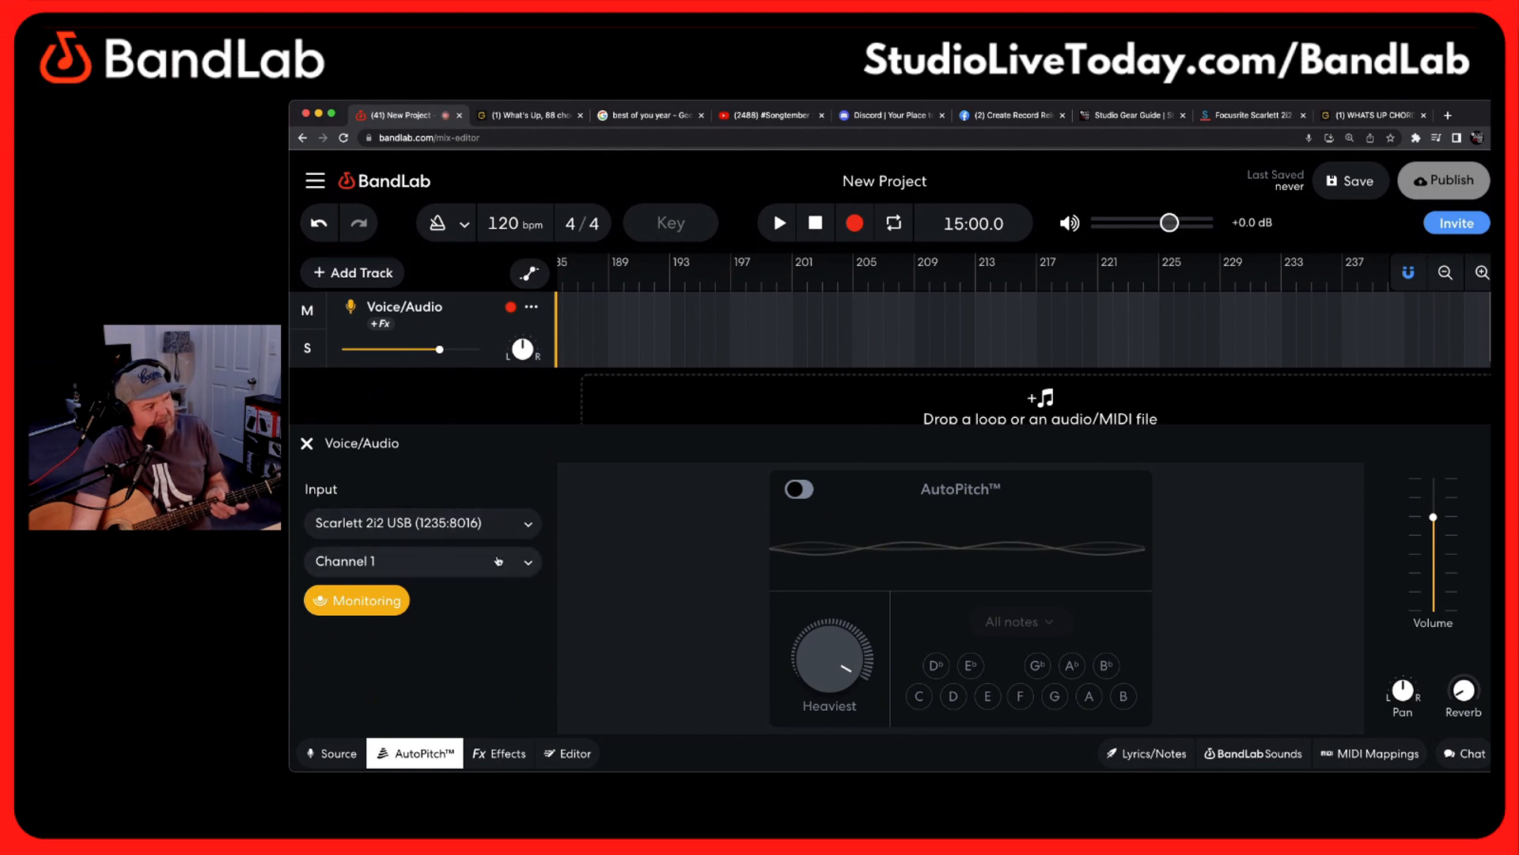
pyautogui.click(338, 756)
pyautogui.click(339, 756)
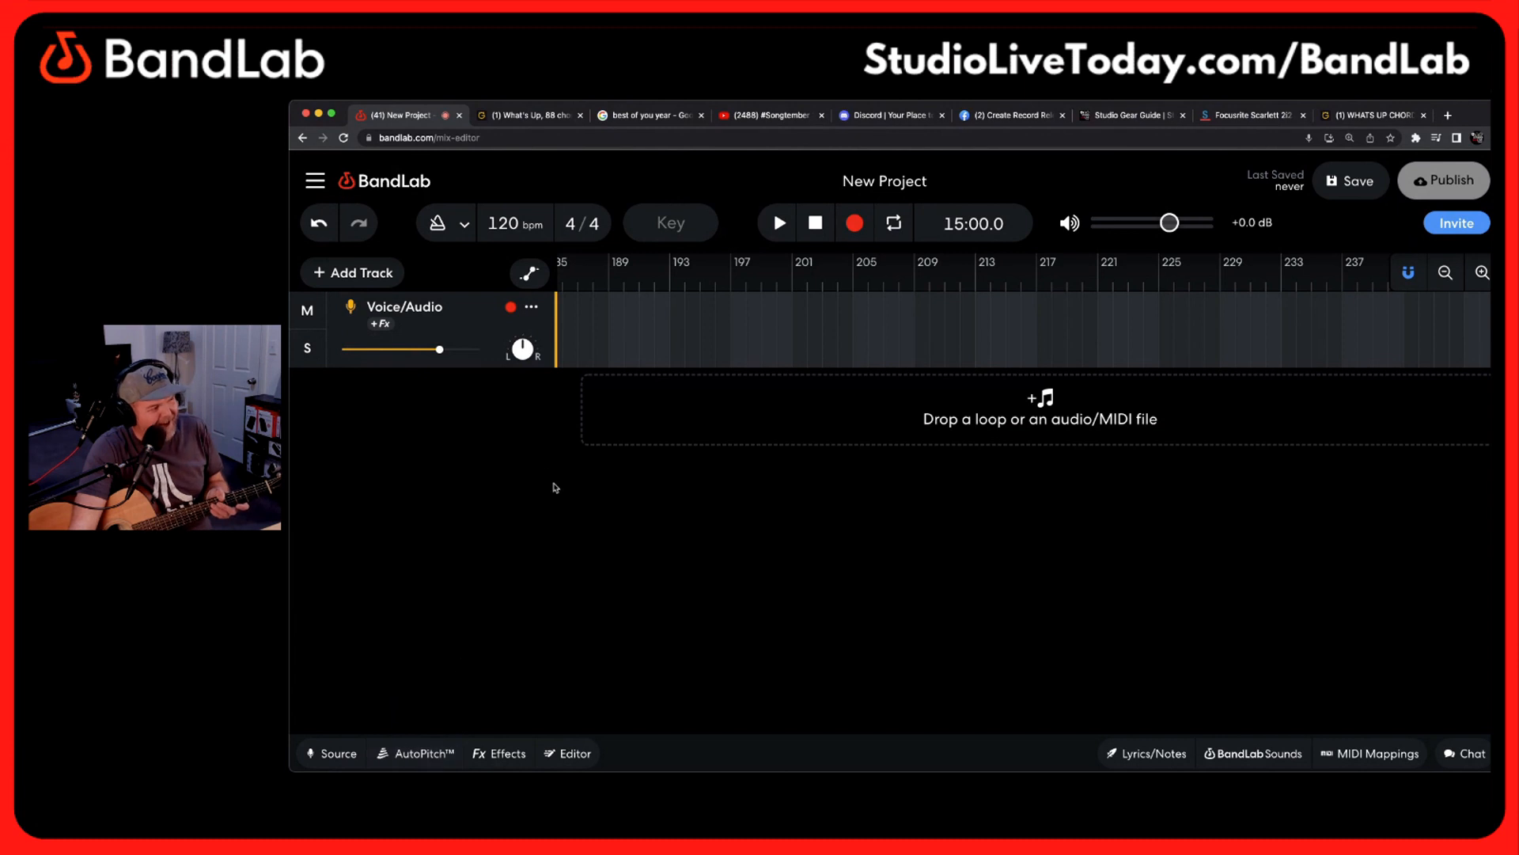
pyautogui.click(420, 753)
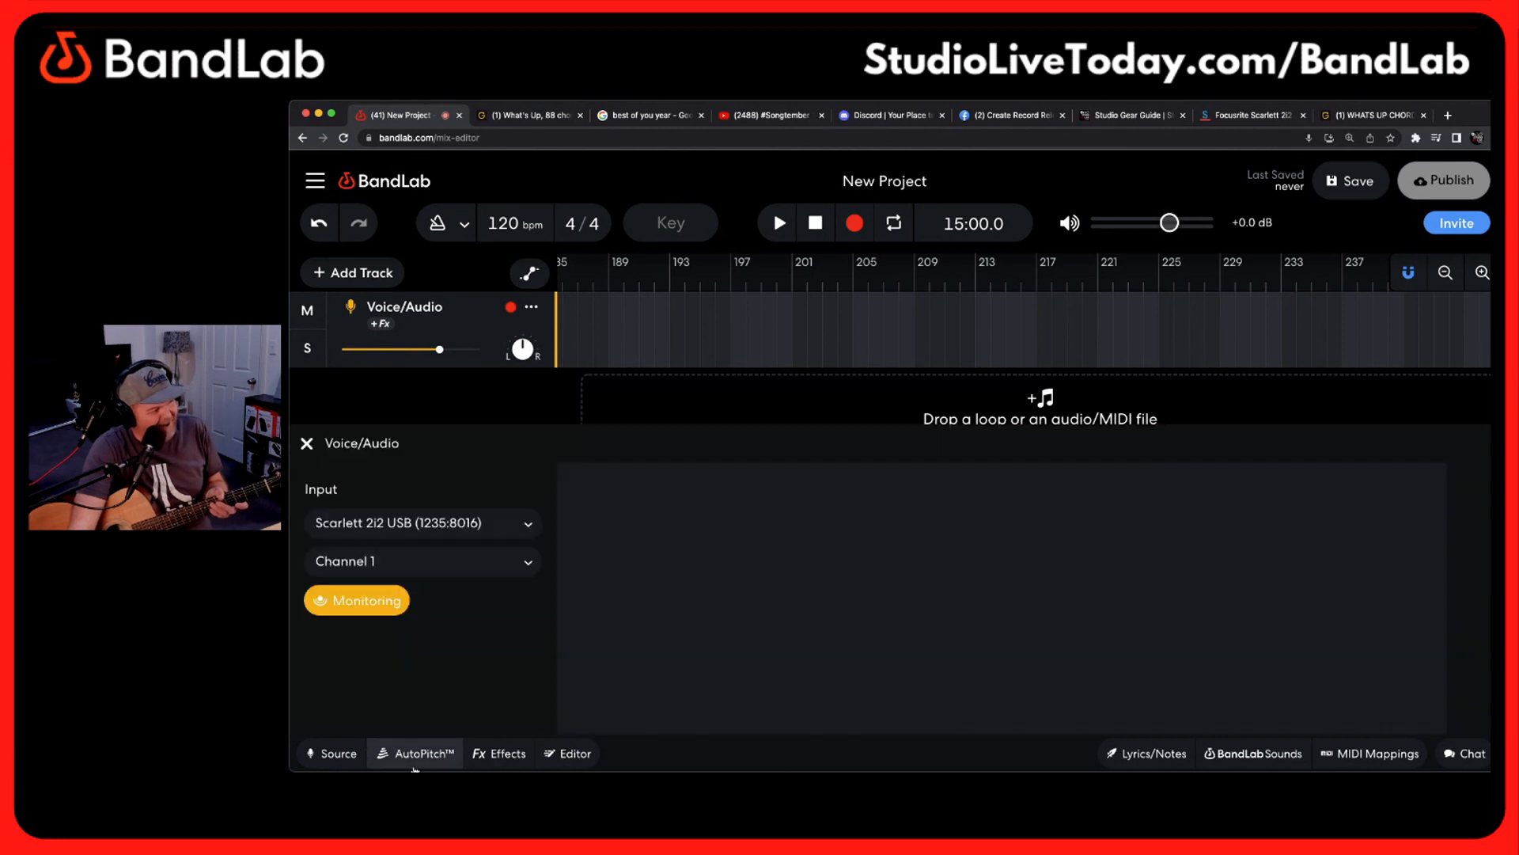
pyautogui.click(508, 752)
pyautogui.click(443, 755)
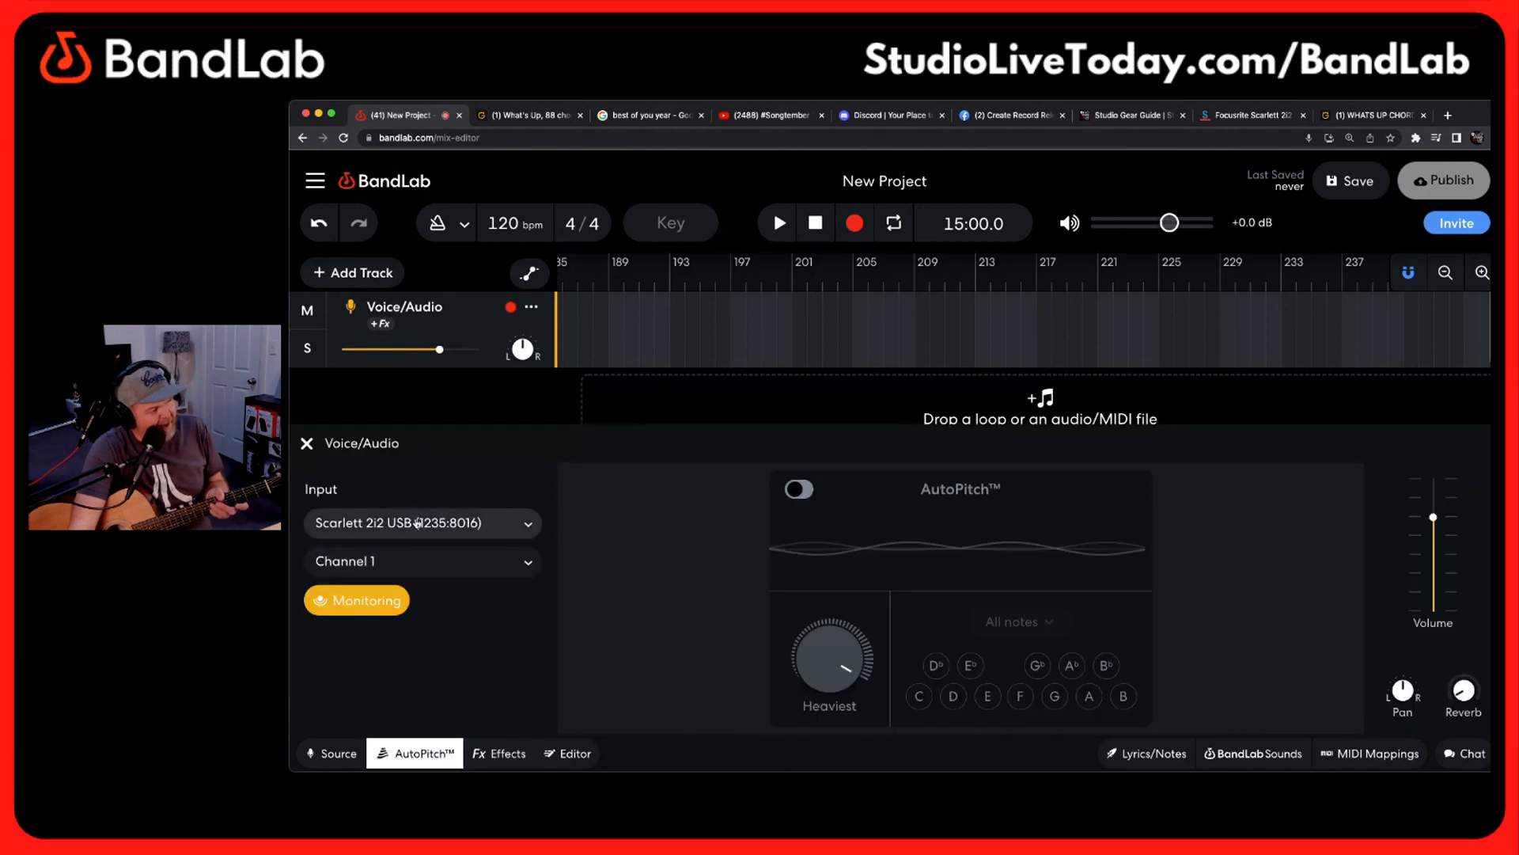
# Set the Voice/Audio track's input to Scarlett 2i2 USB, Channel 1, and toggle Monitoring off and on, leaving it enabled
pyautogui.click(340, 758)
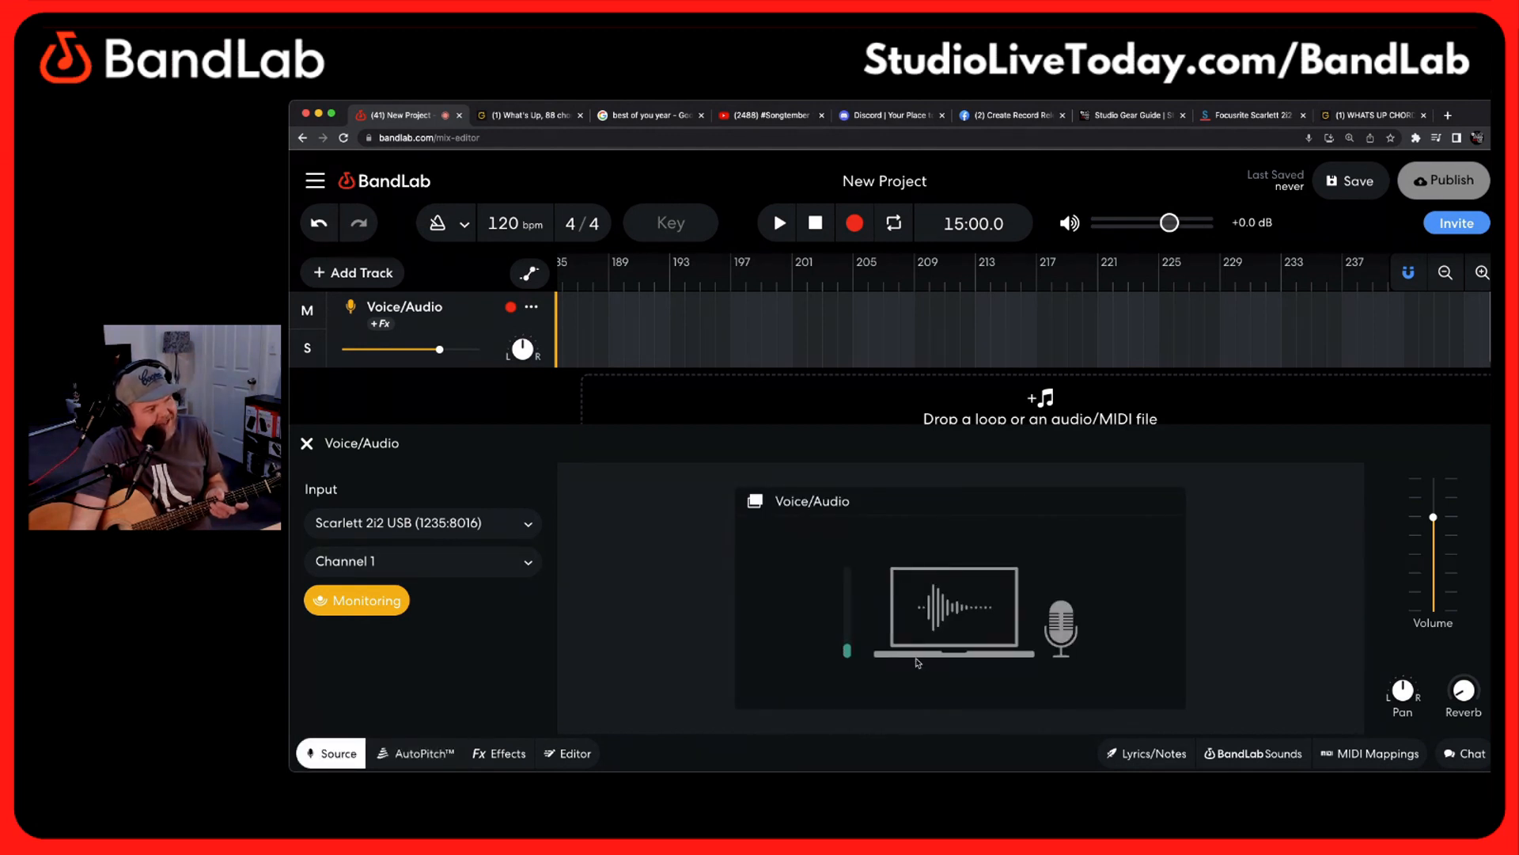
pyautogui.click(526, 526)
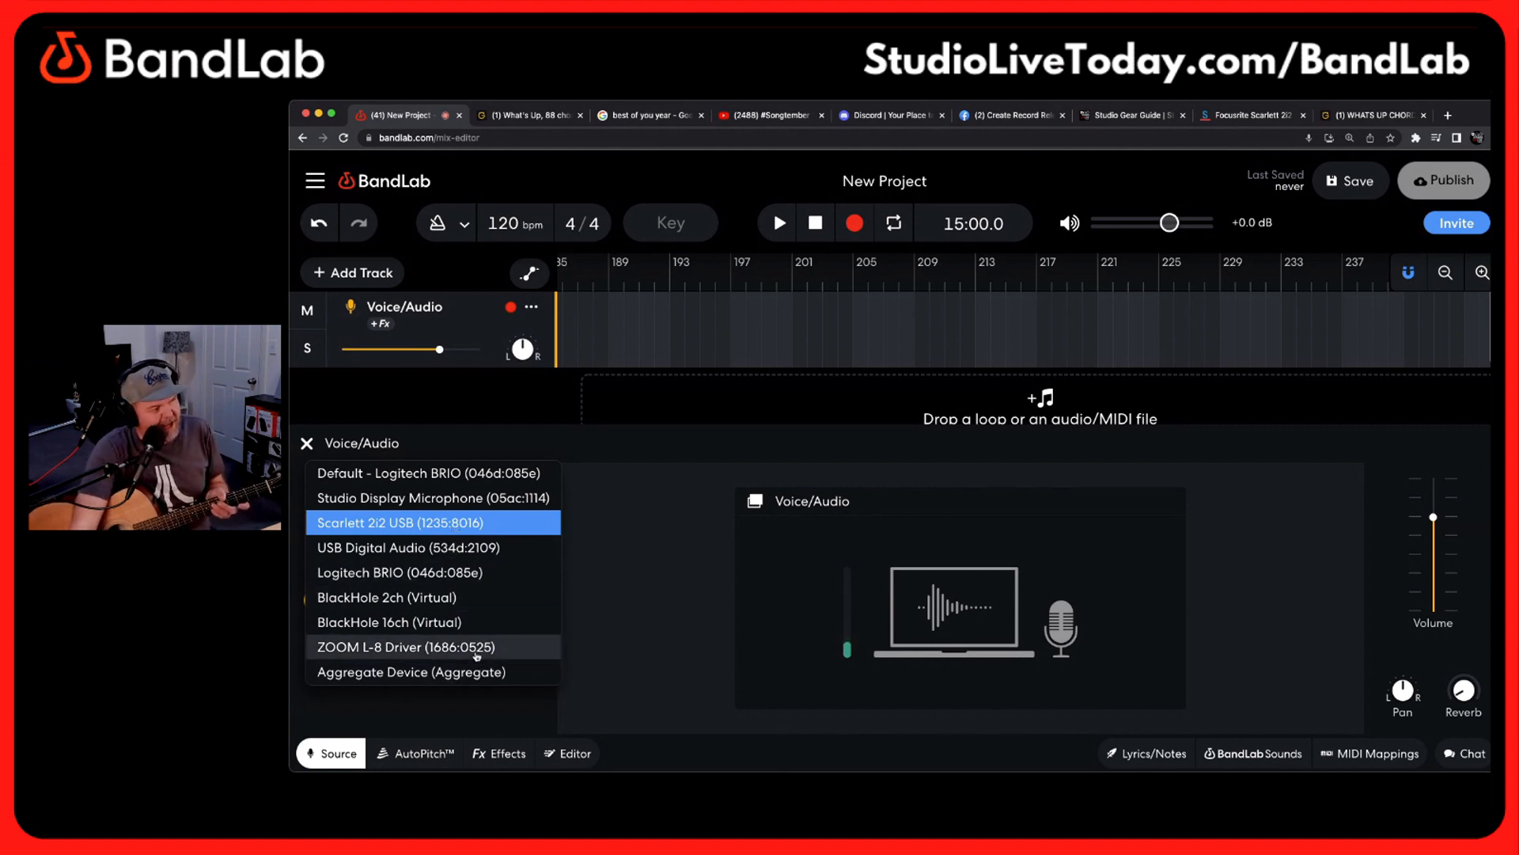
pyautogui.click(451, 524)
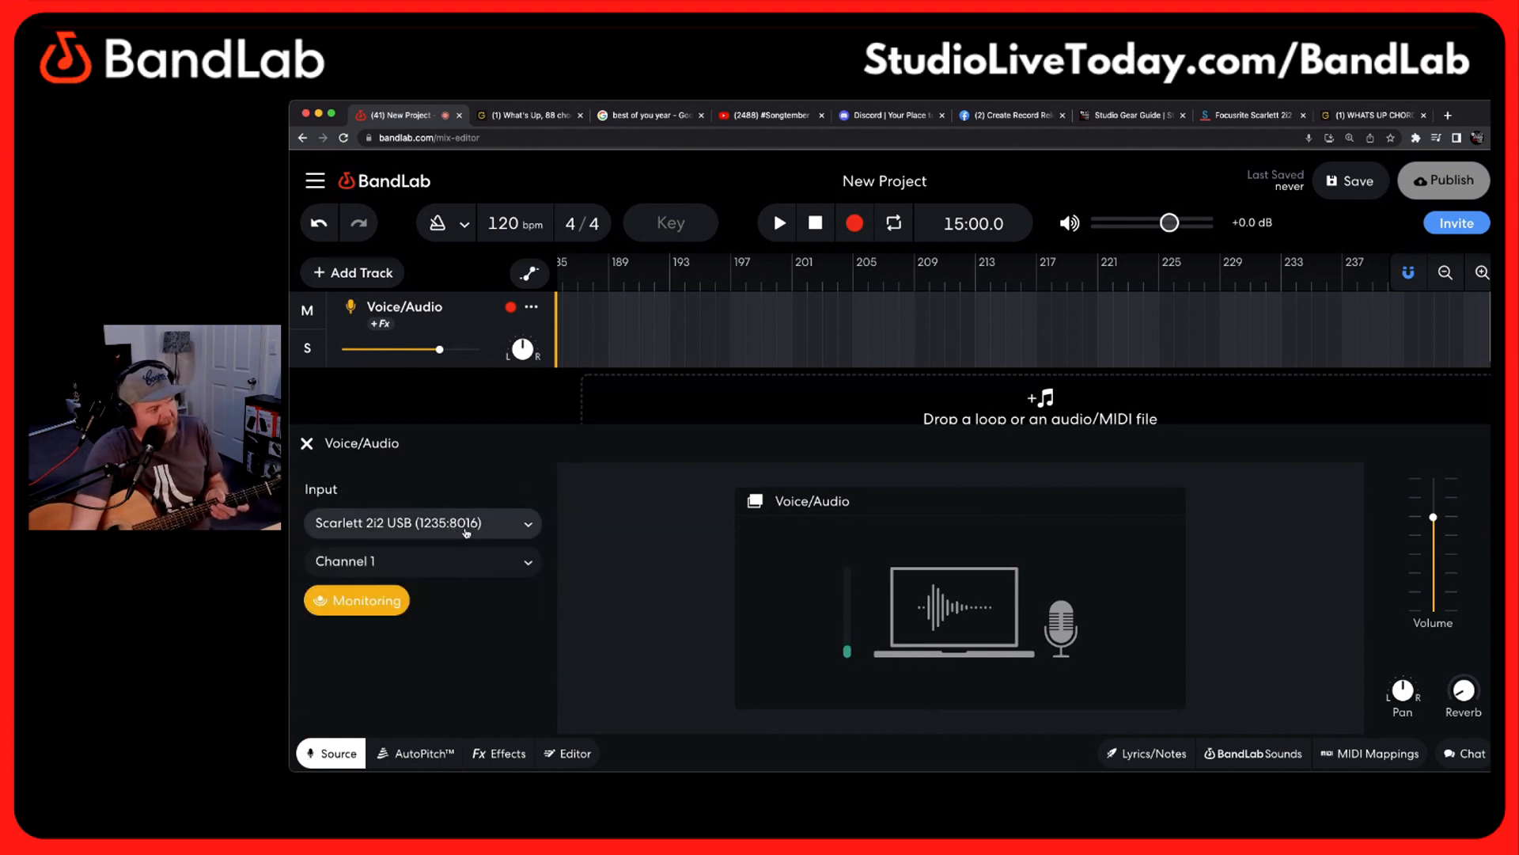
pyautogui.click(496, 565)
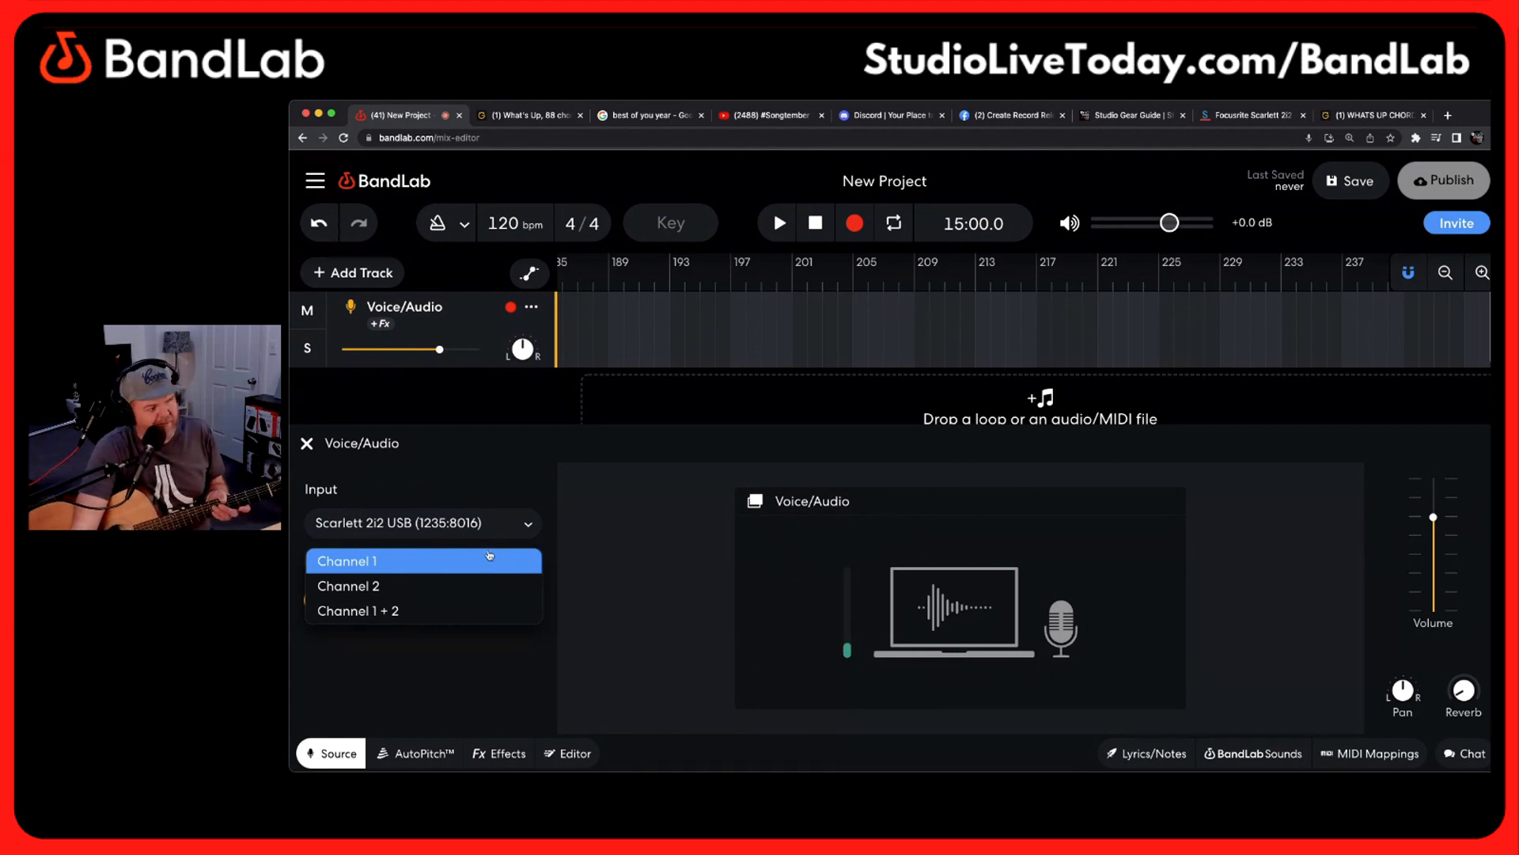
pyautogui.click(487, 561)
pyautogui.click(372, 606)
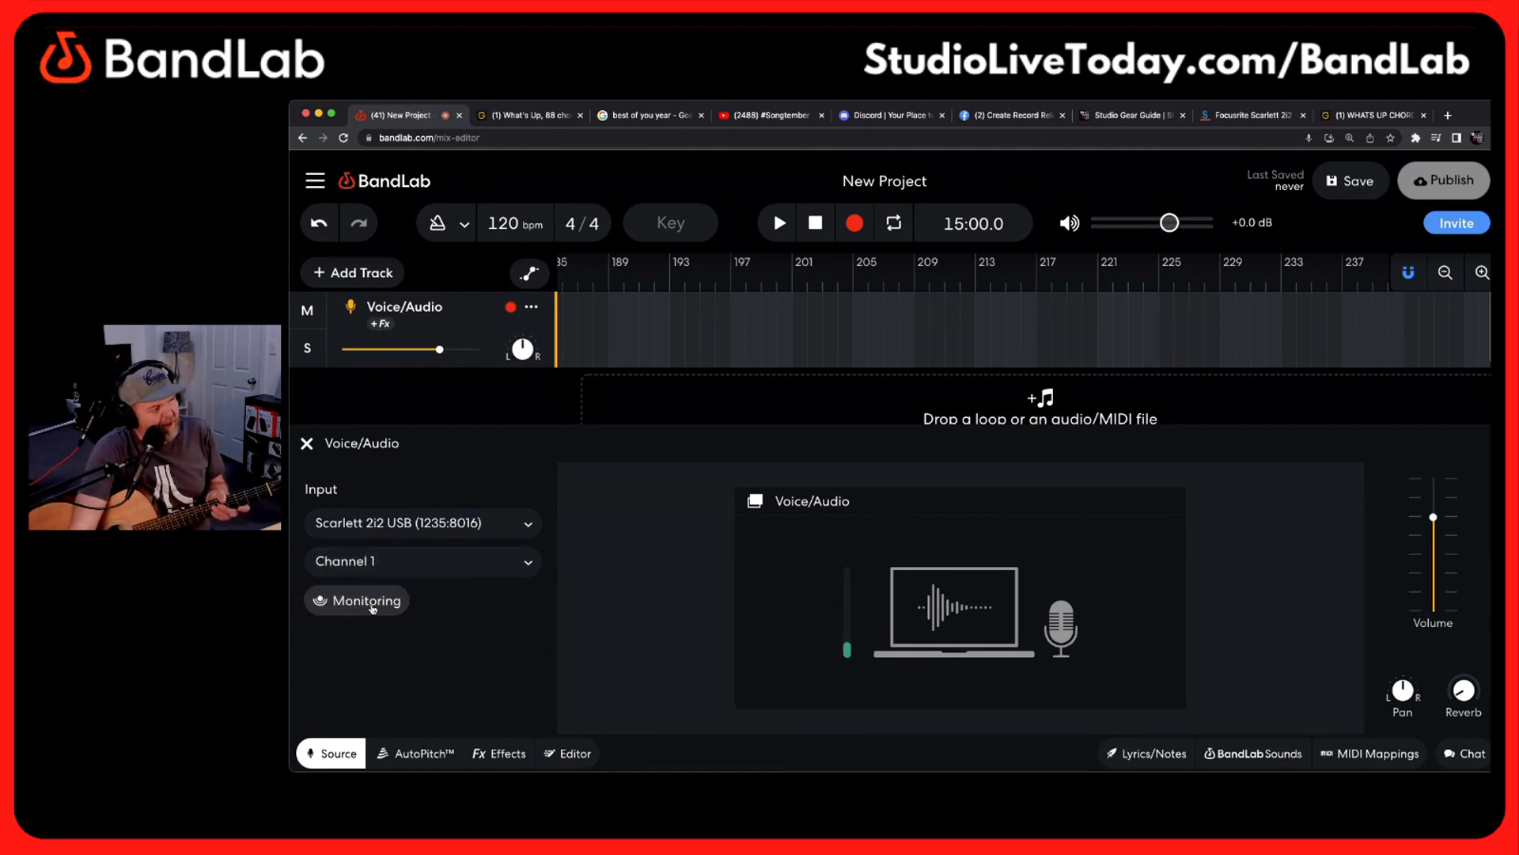
pyautogui.click(378, 607)
pyautogui.click(378, 608)
pyautogui.click(379, 608)
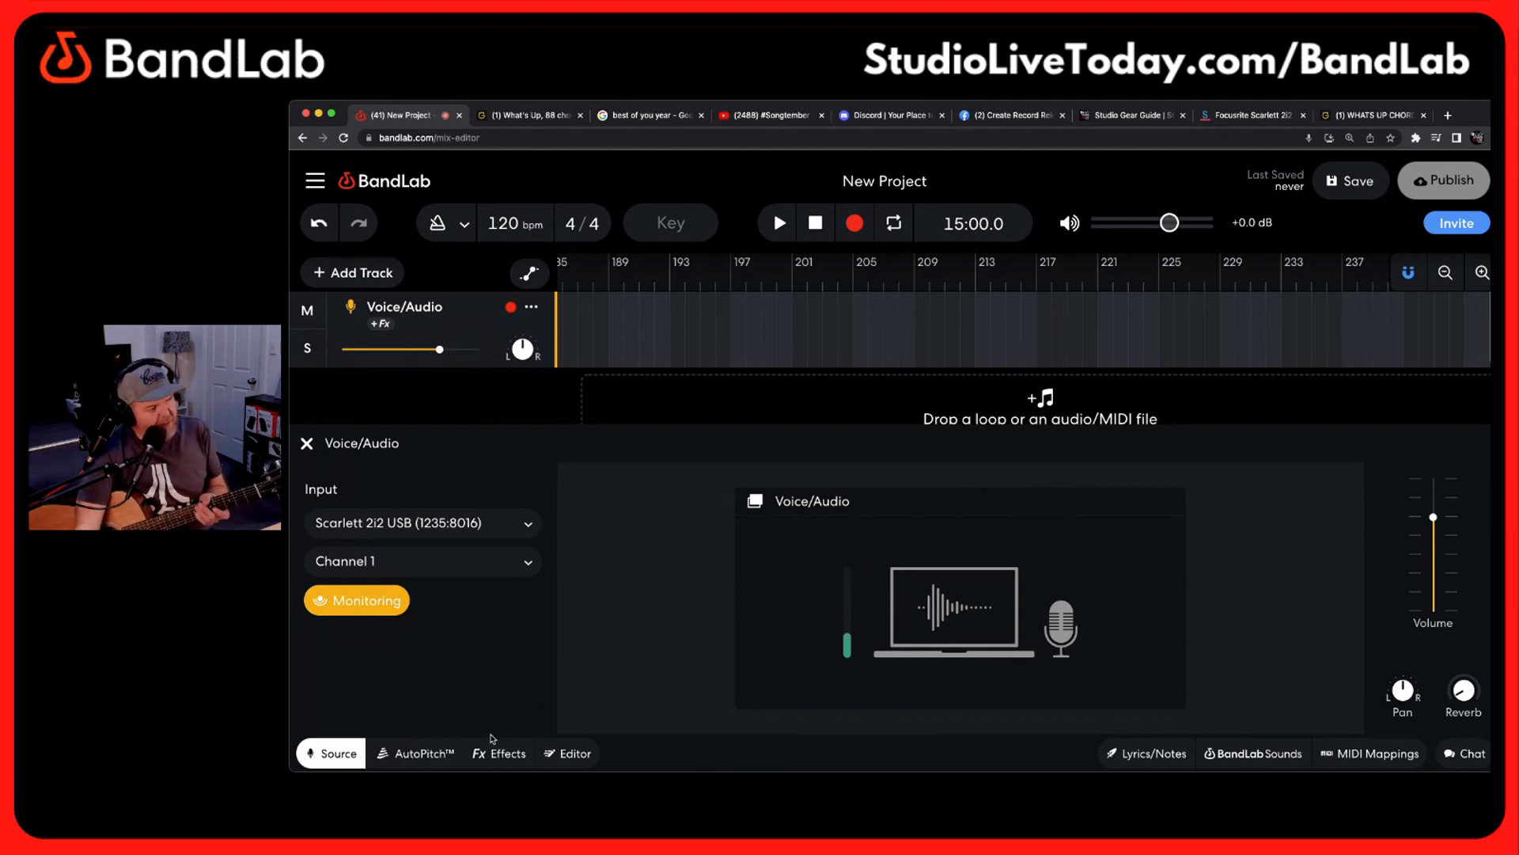
# Apply the High and Bright preset from the Vocals effect presets to the Voice/Audio track
pyautogui.click(502, 754)
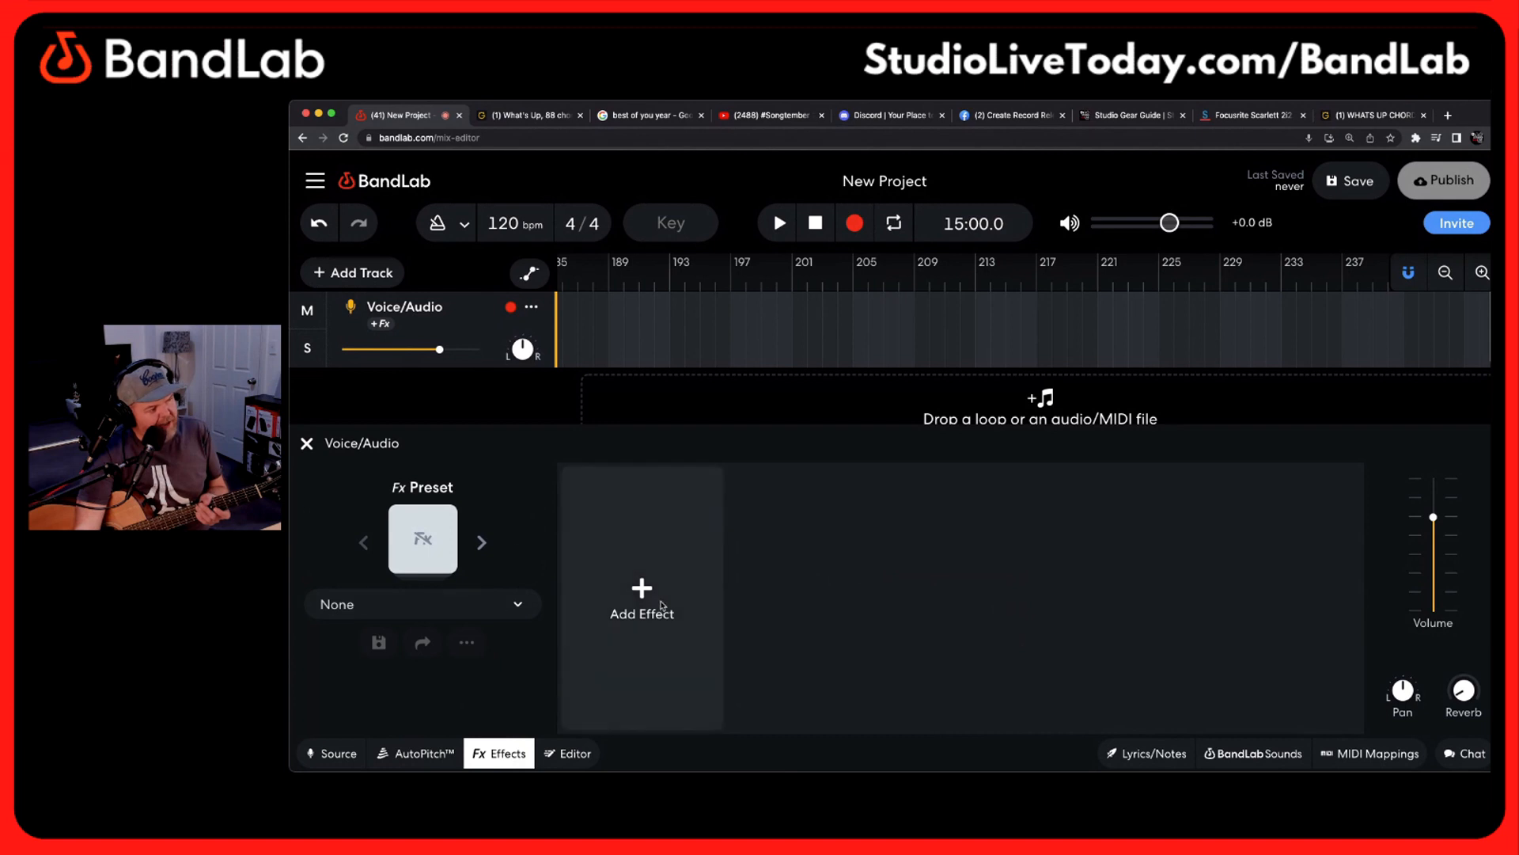
pyautogui.click(645, 602)
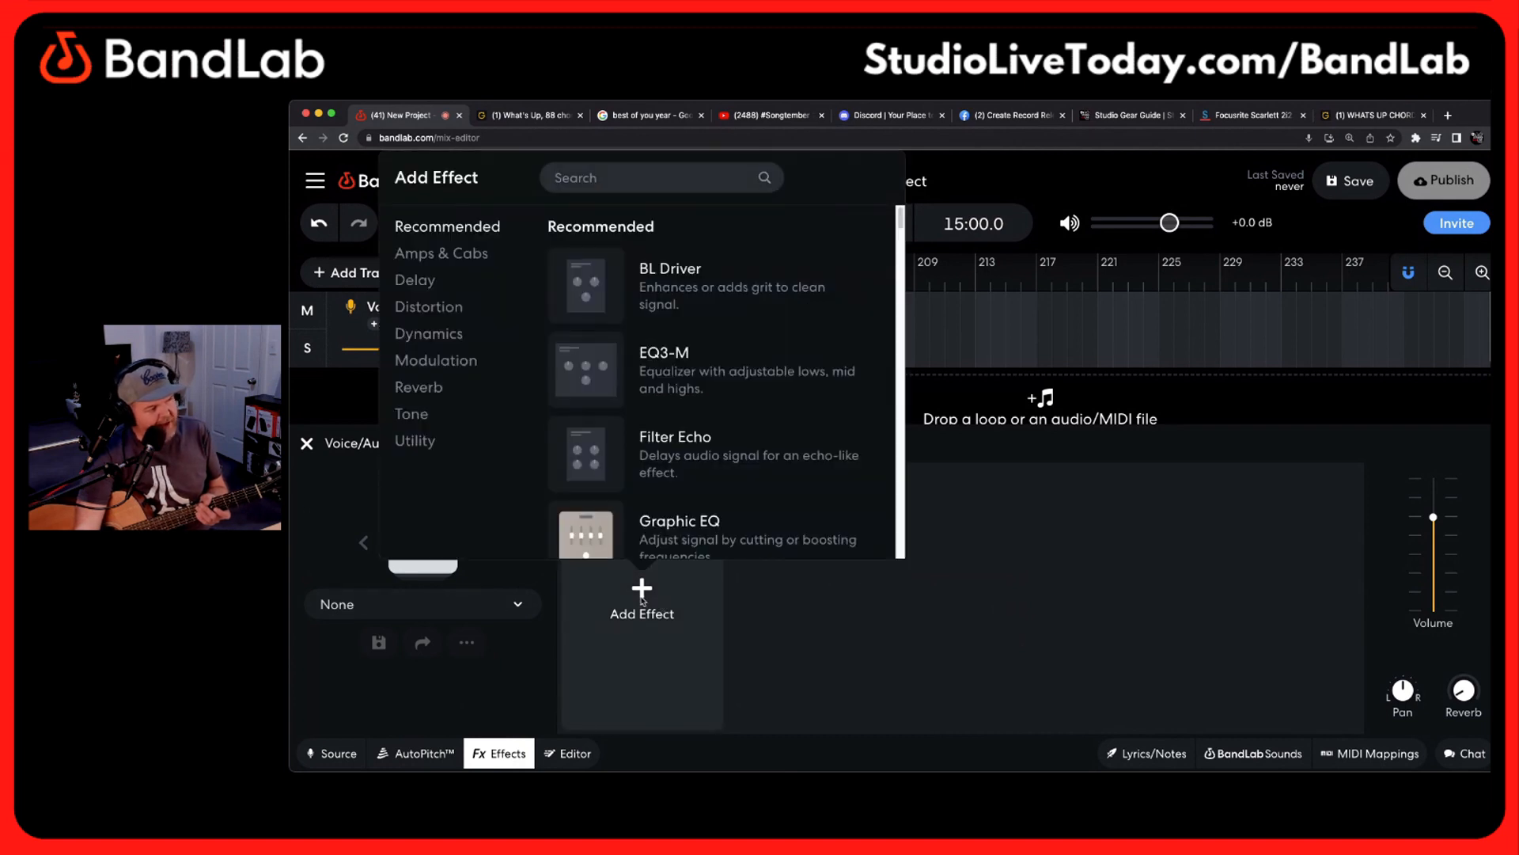
pyautogui.click(962, 546)
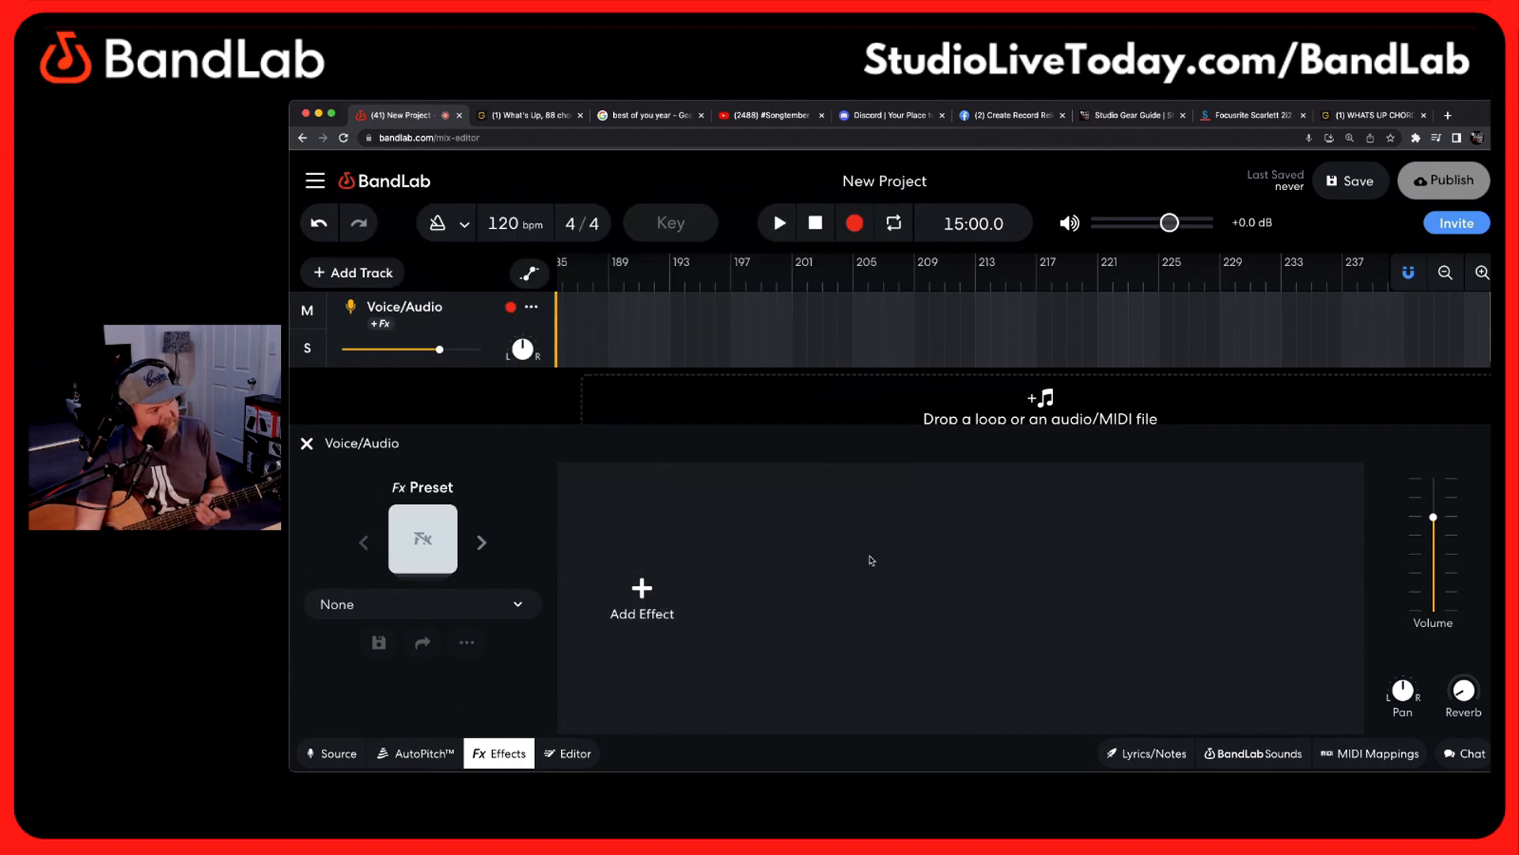
pyautogui.click(425, 540)
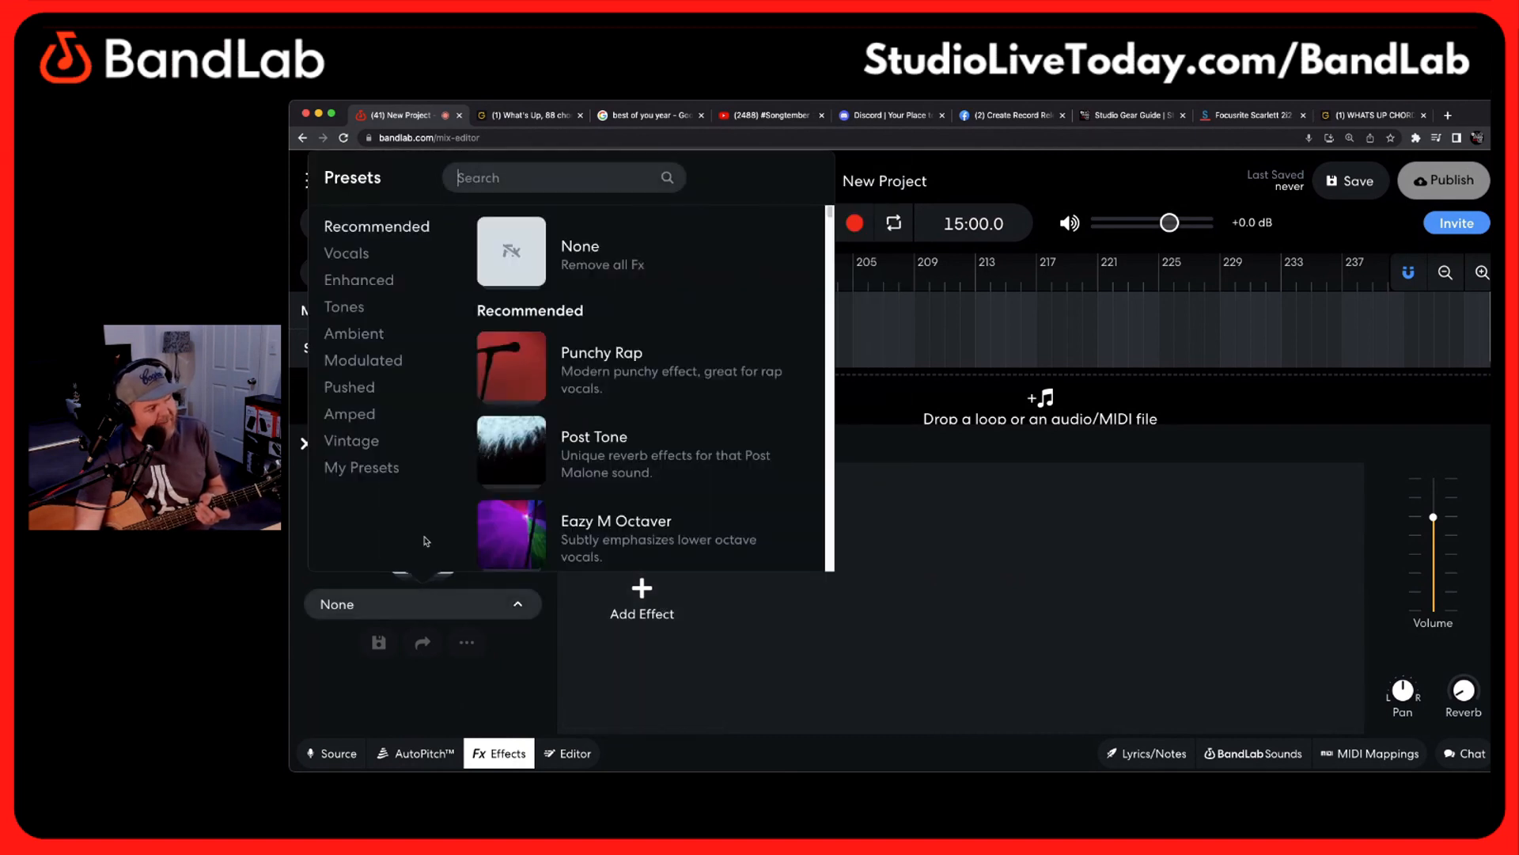
pyautogui.click(365, 254)
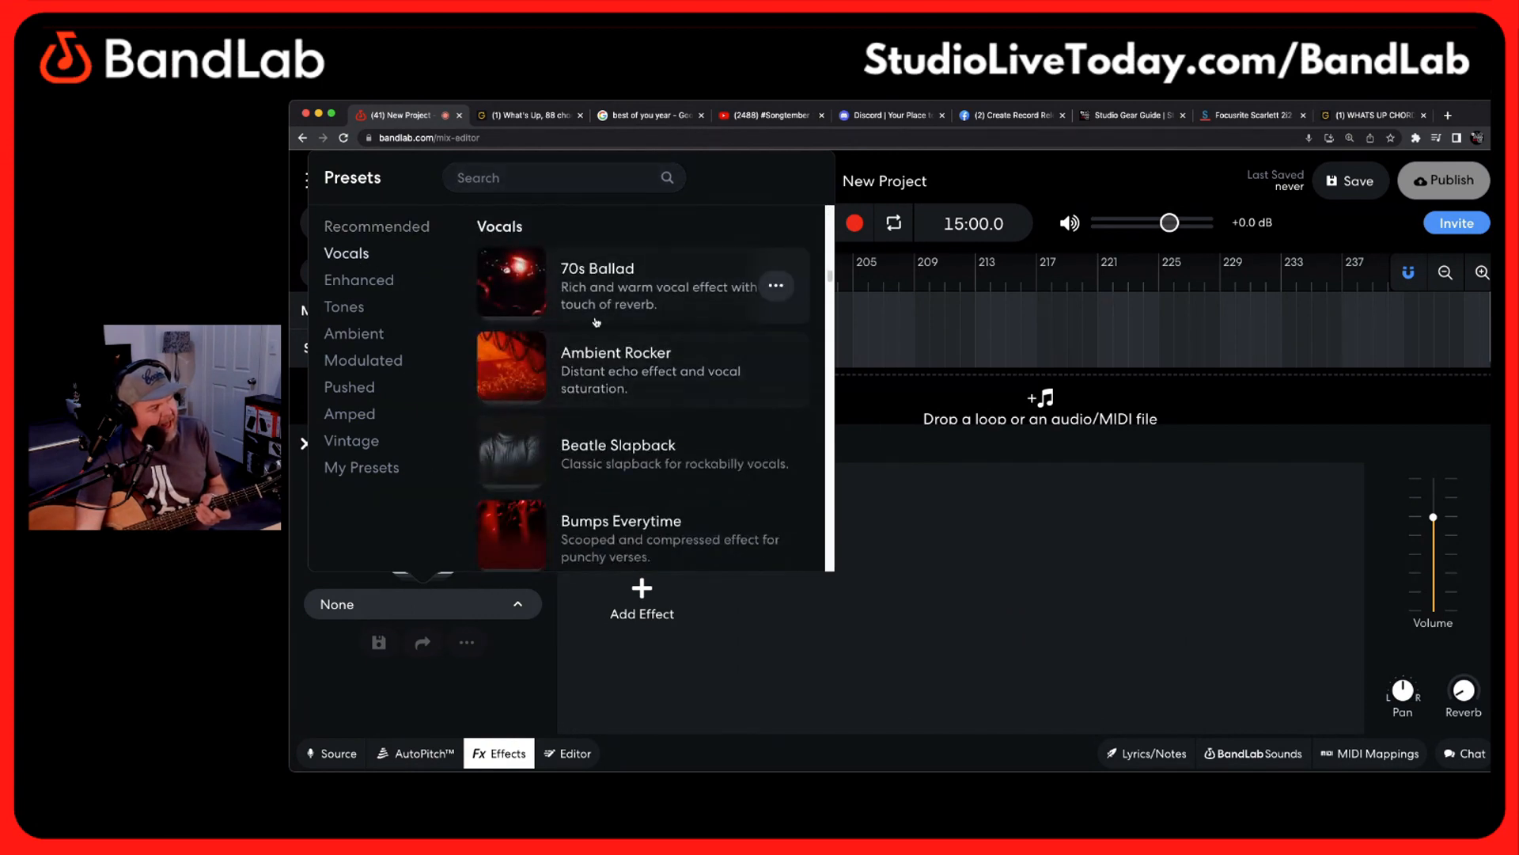
pyautogui.scroll(-3, 601, 324)
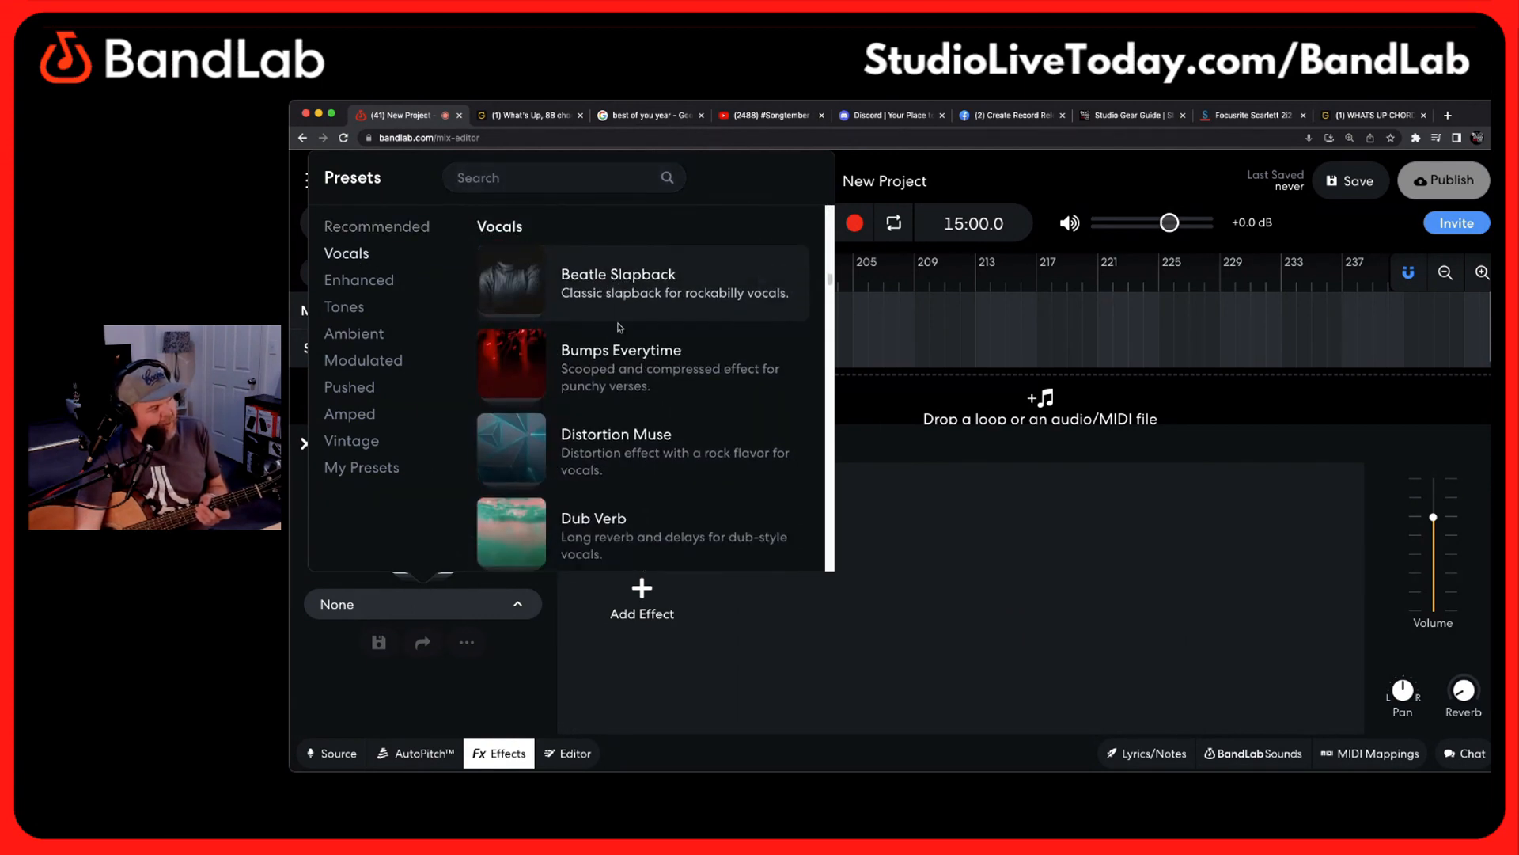
pyautogui.scroll(-5, 620, 327)
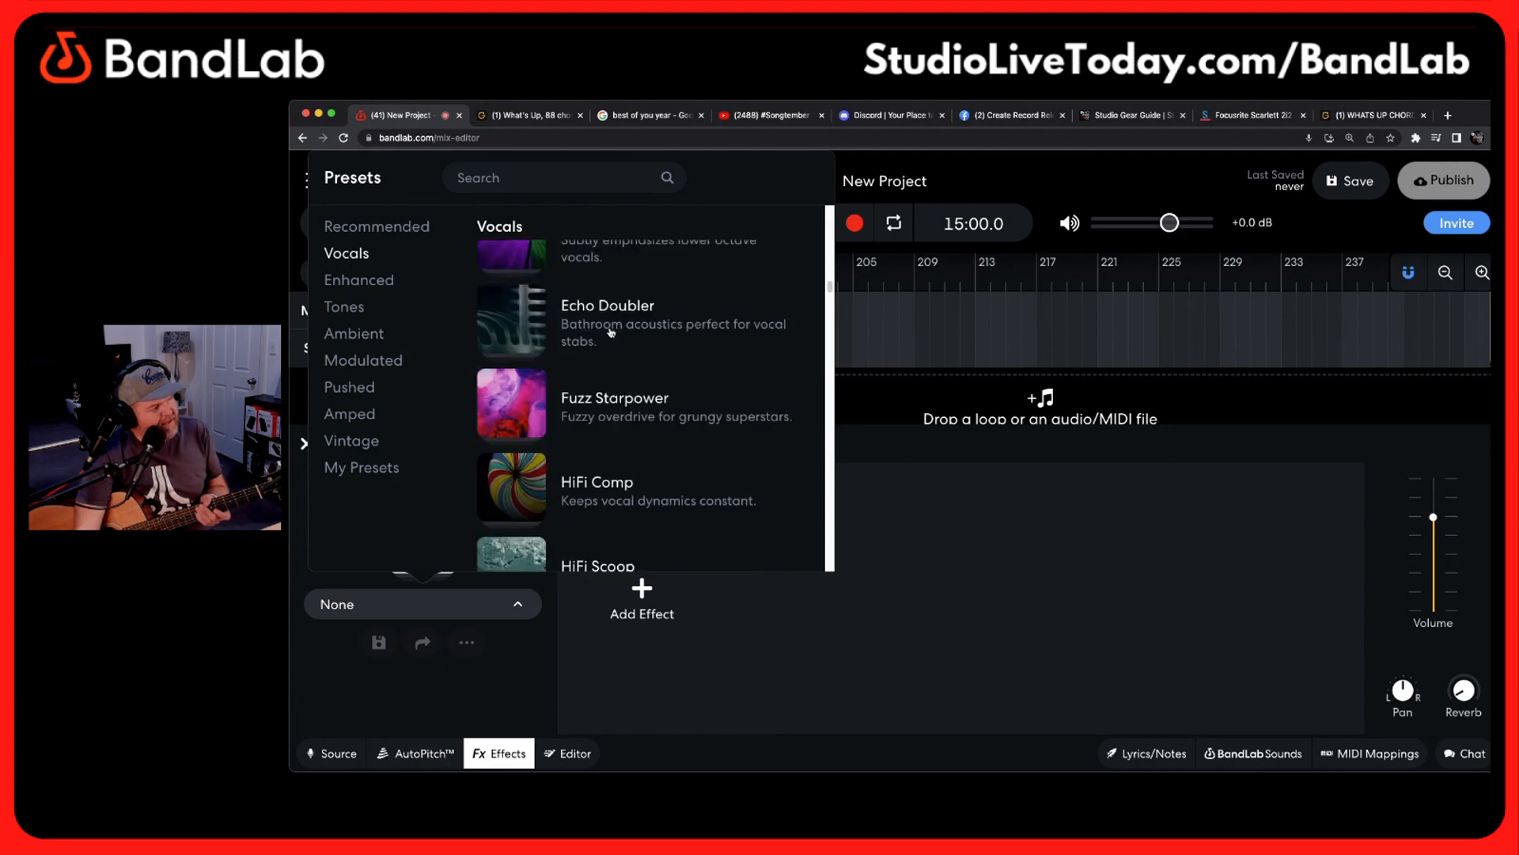
pyautogui.scroll(-4, 611, 332)
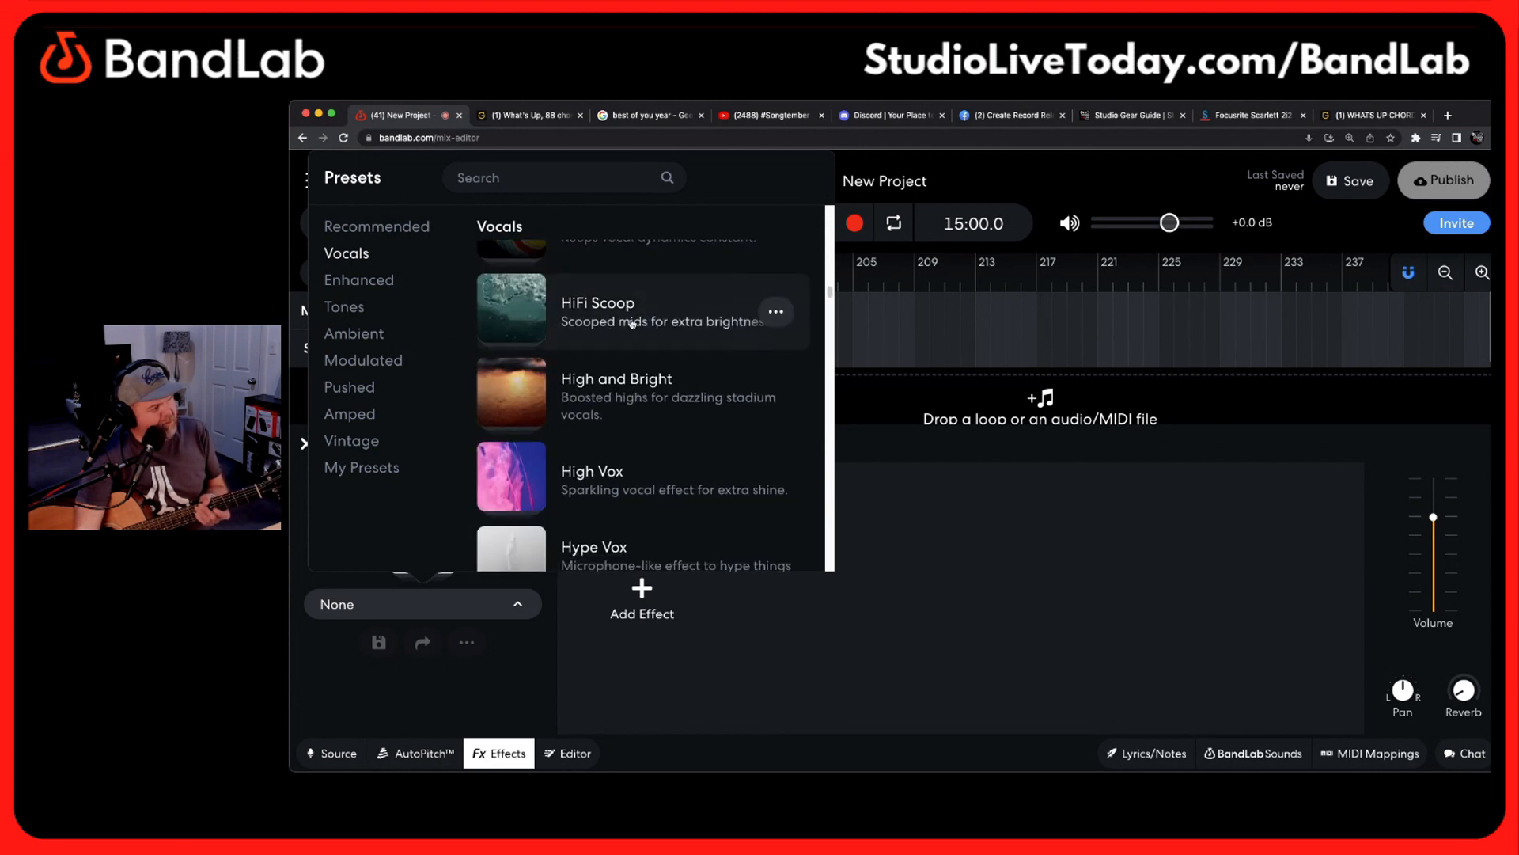
pyautogui.scroll(-1, 632, 322)
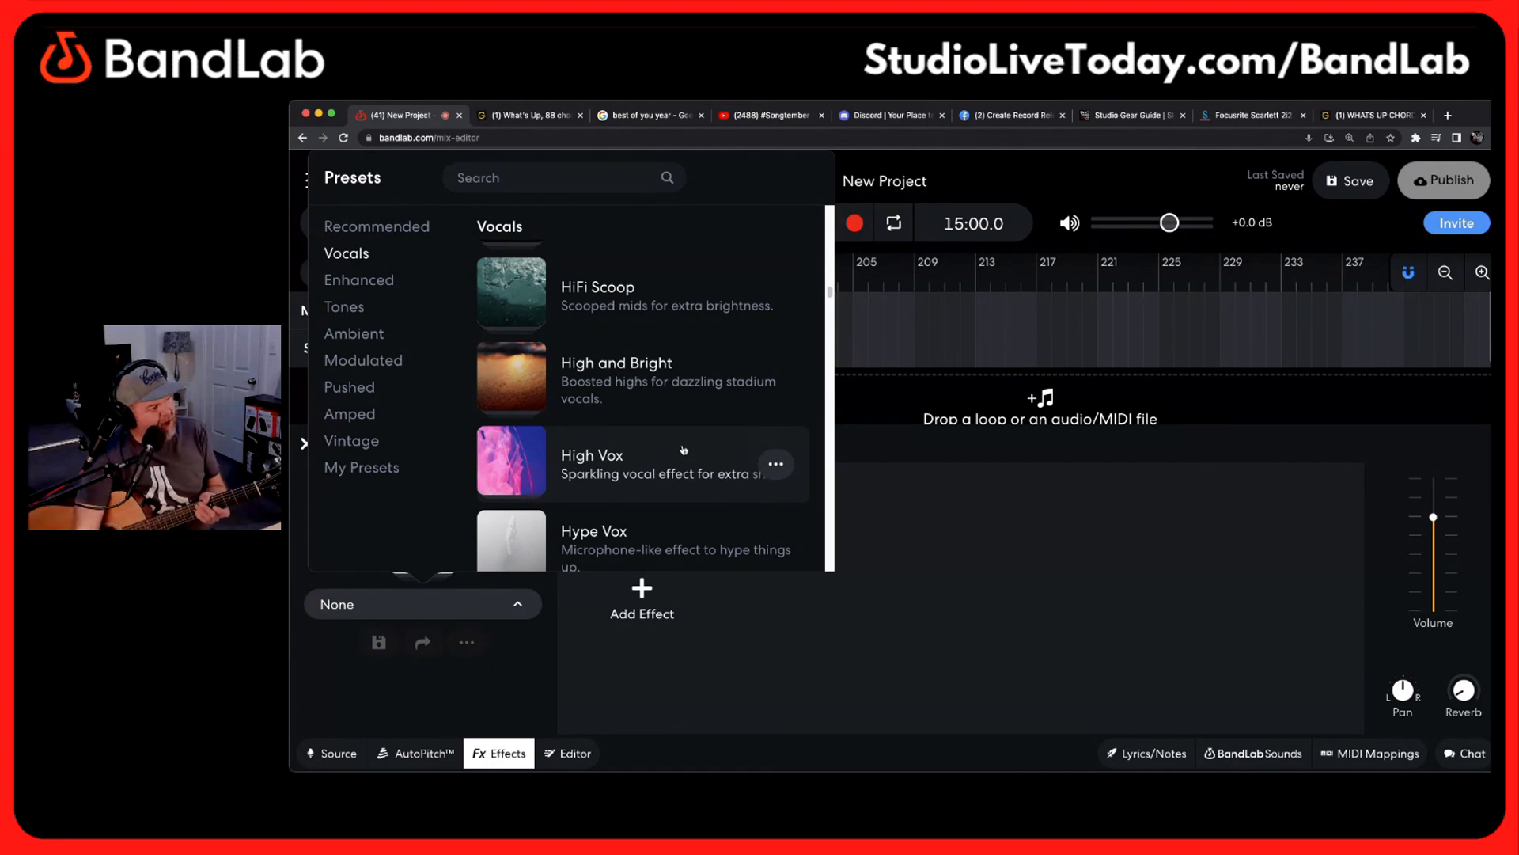
pyautogui.click(631, 383)
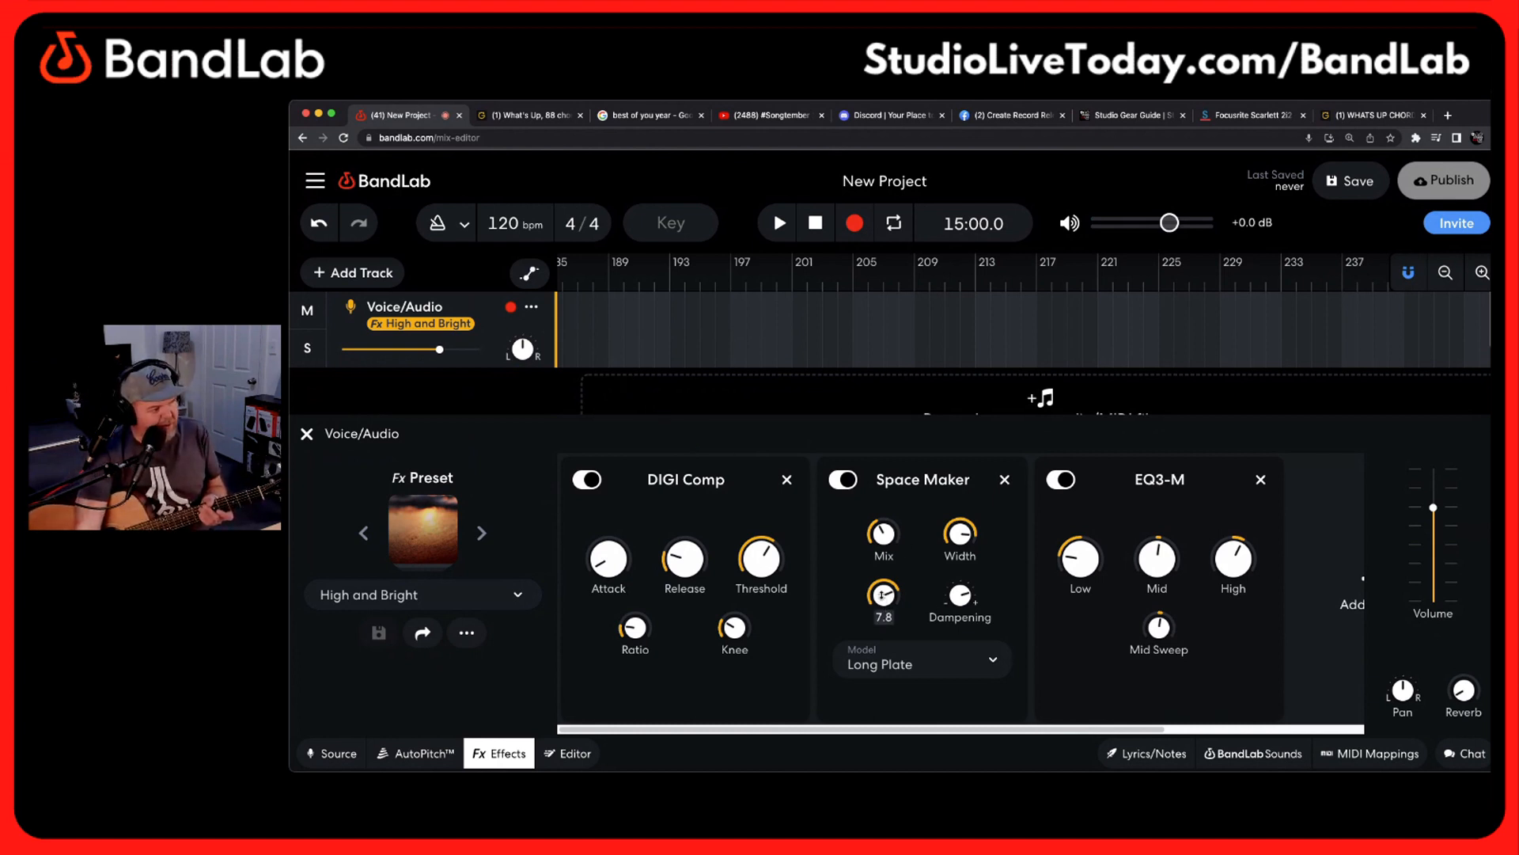
# Lower the Space Maker Mix and raise the EQ3-M Low on the Voice/Audio track's effects
pyautogui.moveTo(871, 529); pyautogui.dragTo(882, 611)
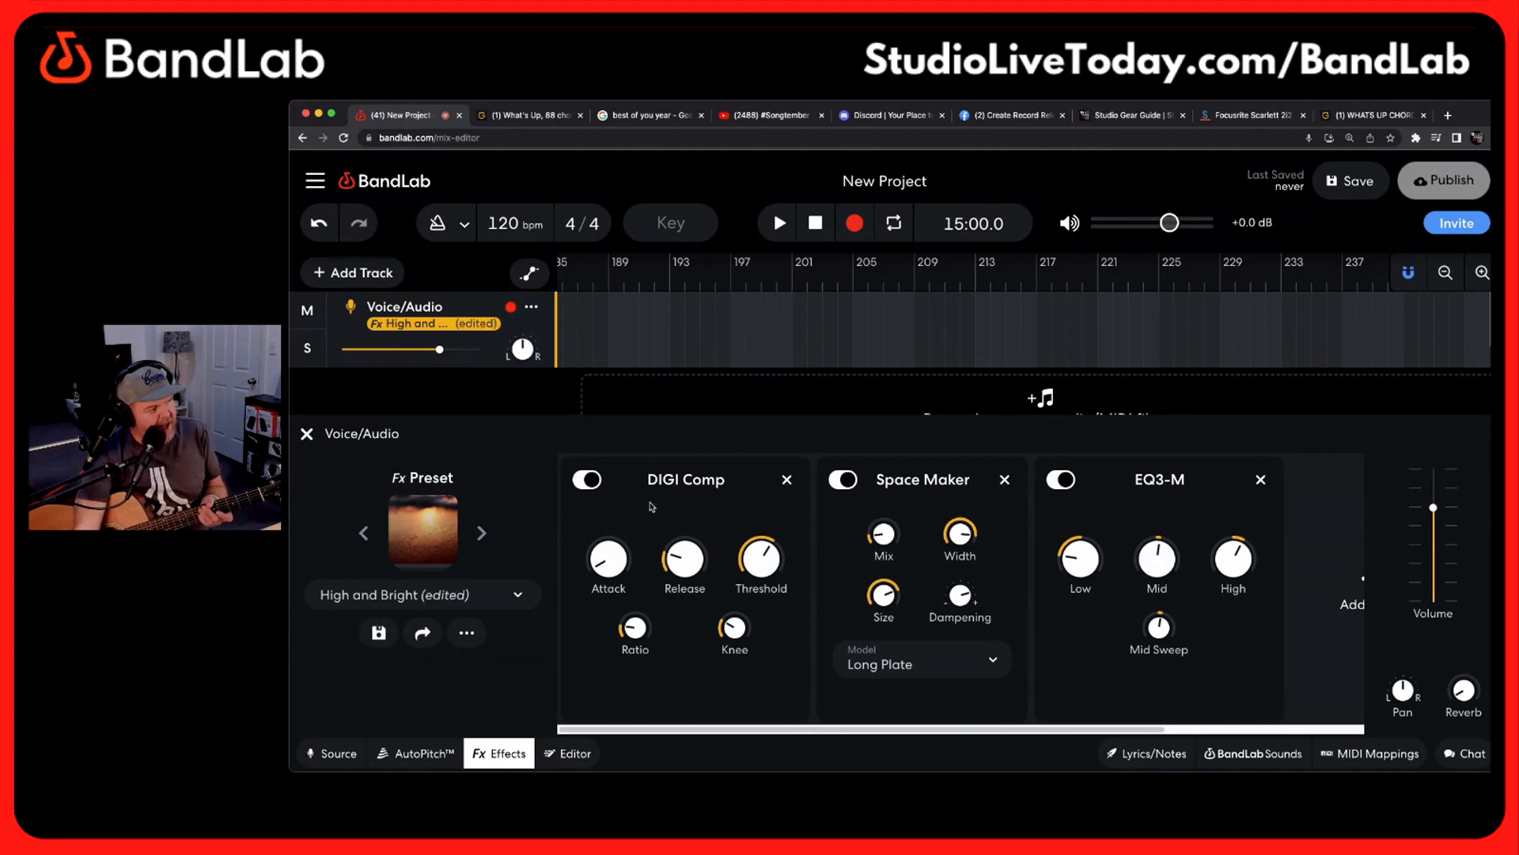
pyautogui.moveTo(1237, 559)
pyautogui.moveTo(1086, 555)
pyautogui.moveTo(1084, 560); pyautogui.dragTo(1079, 504)
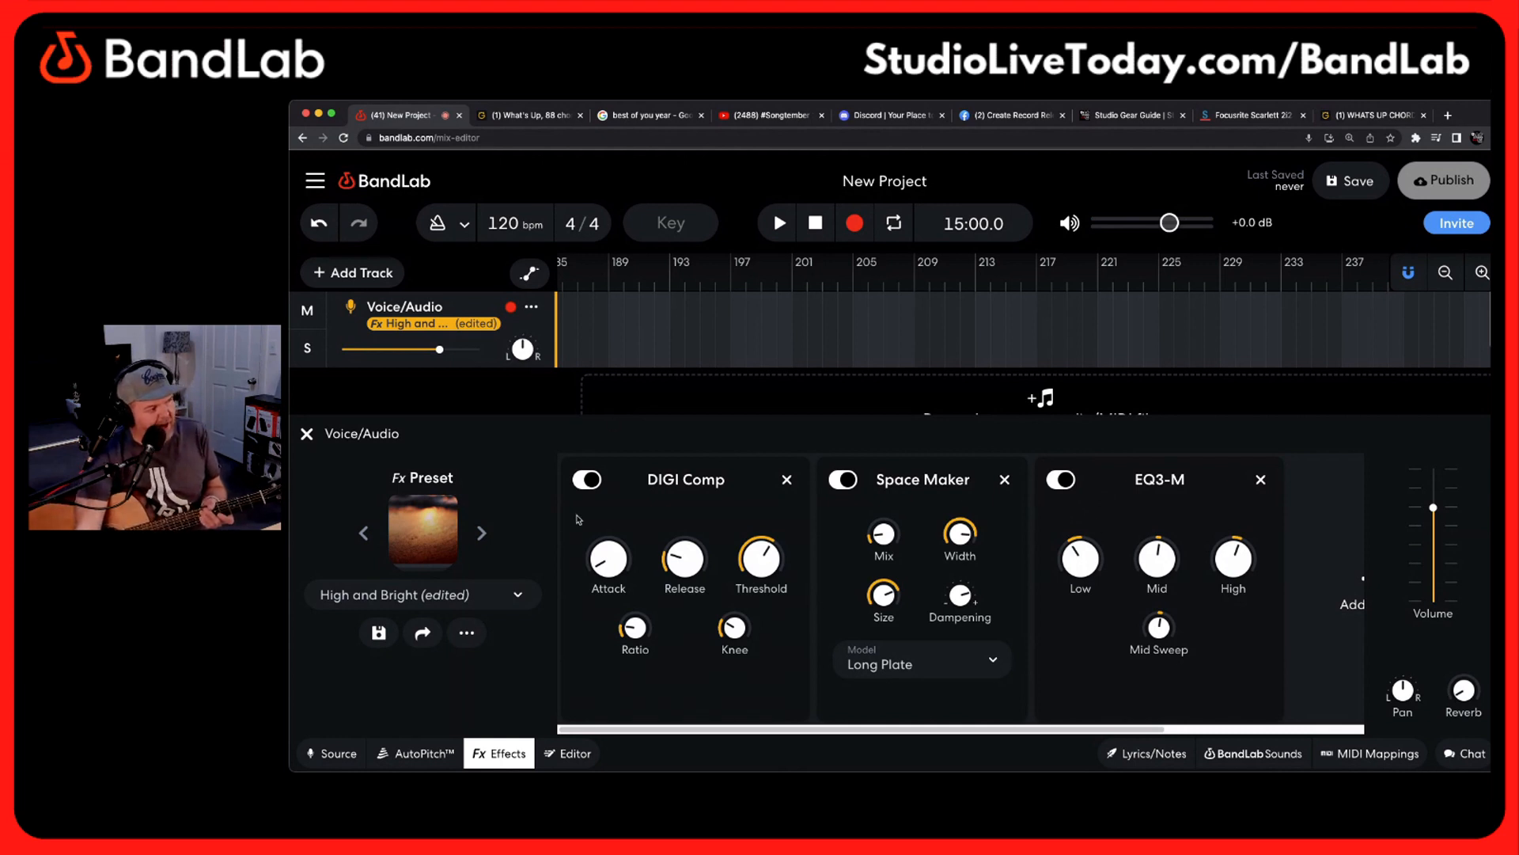
# Turn off Monitoring for the Voice/Audio track's input and close the track's settings
pyautogui.click(356, 756)
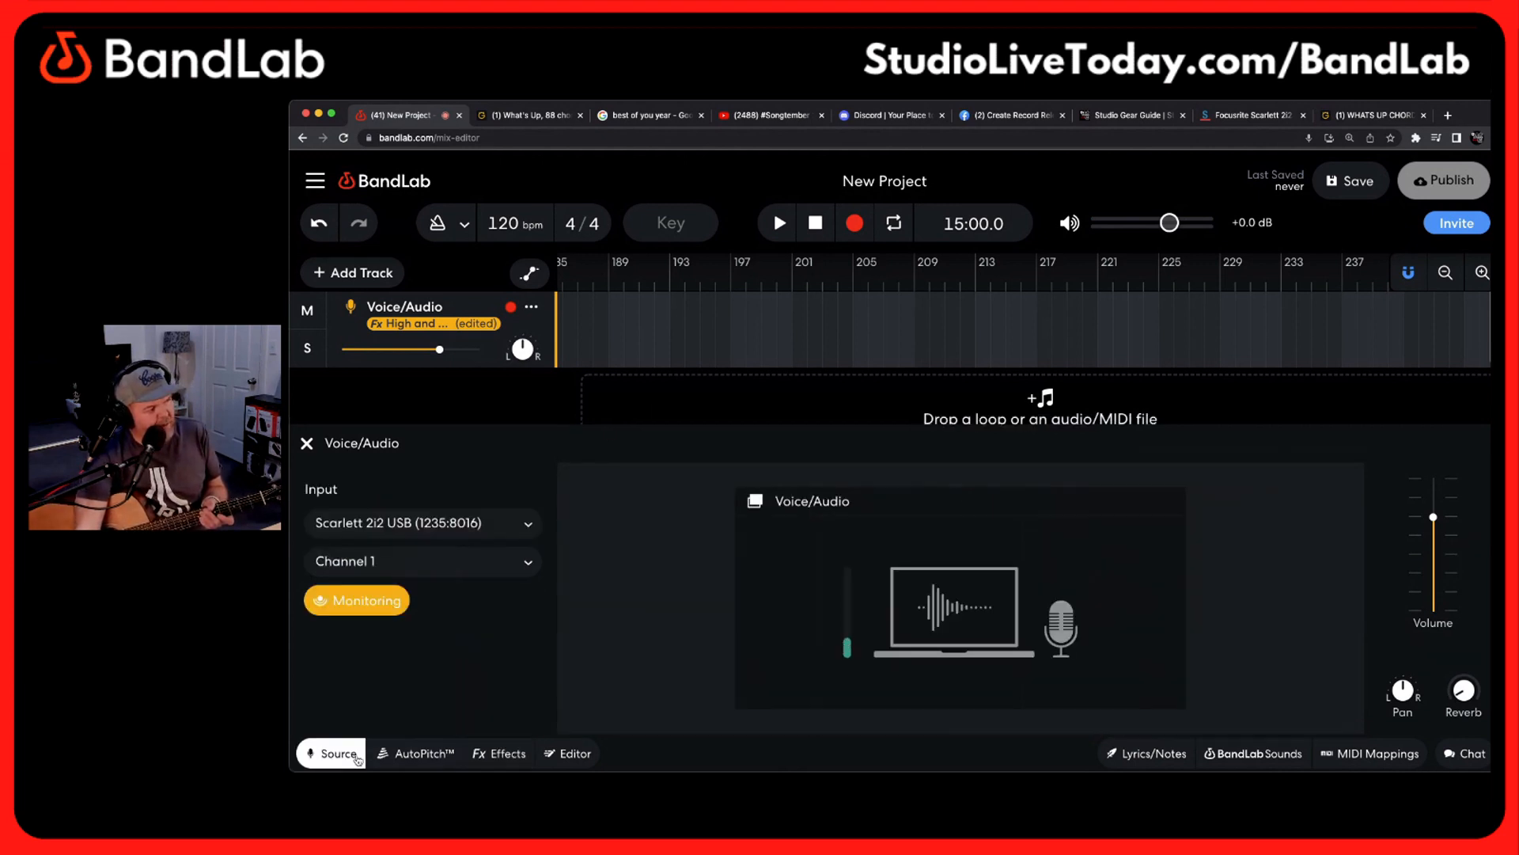
pyautogui.click(366, 605)
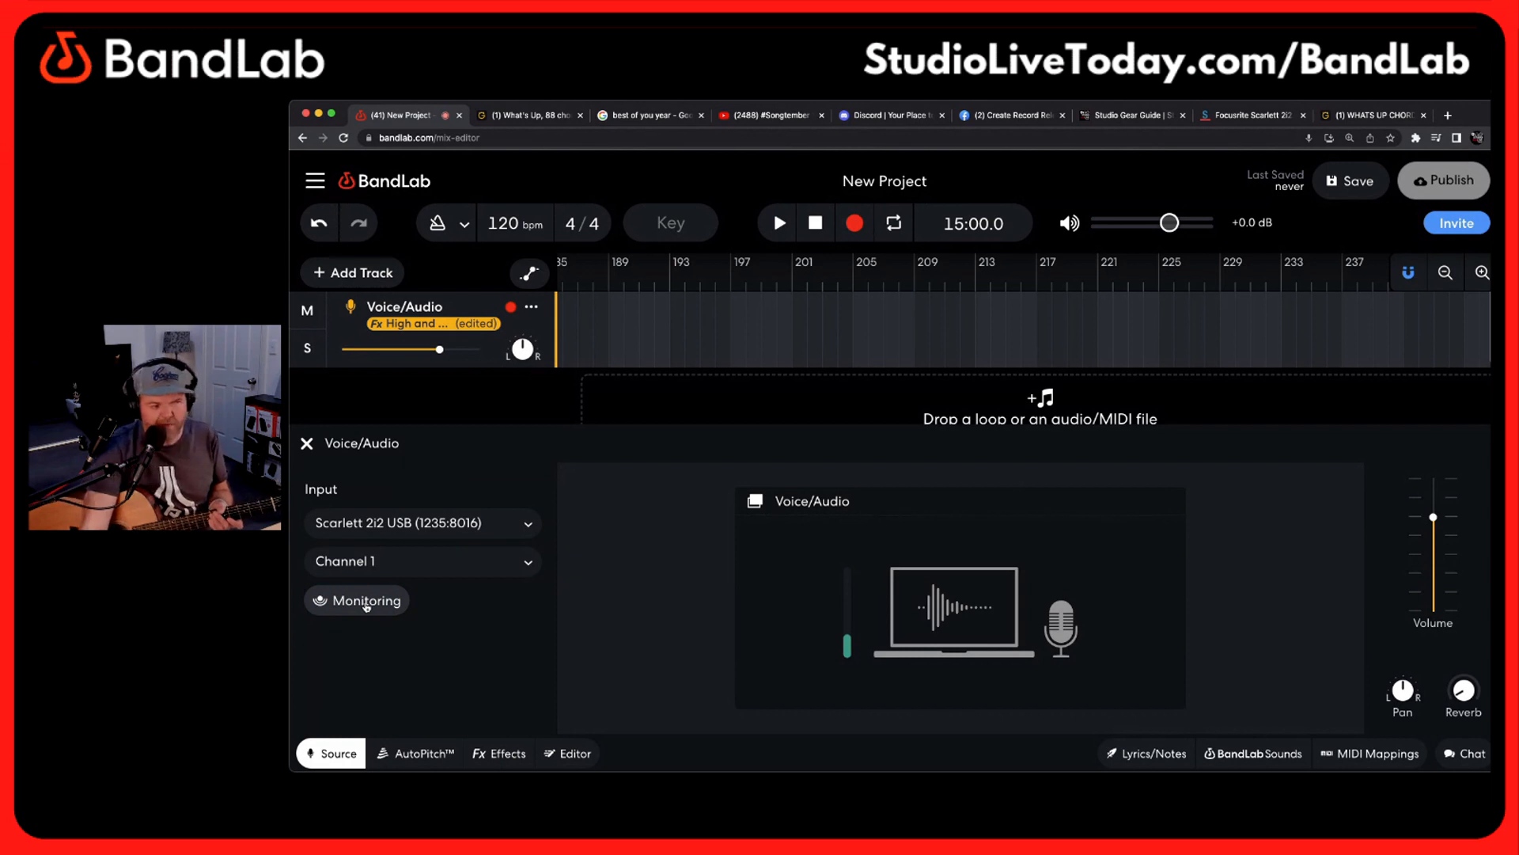
pyautogui.click(306, 444)
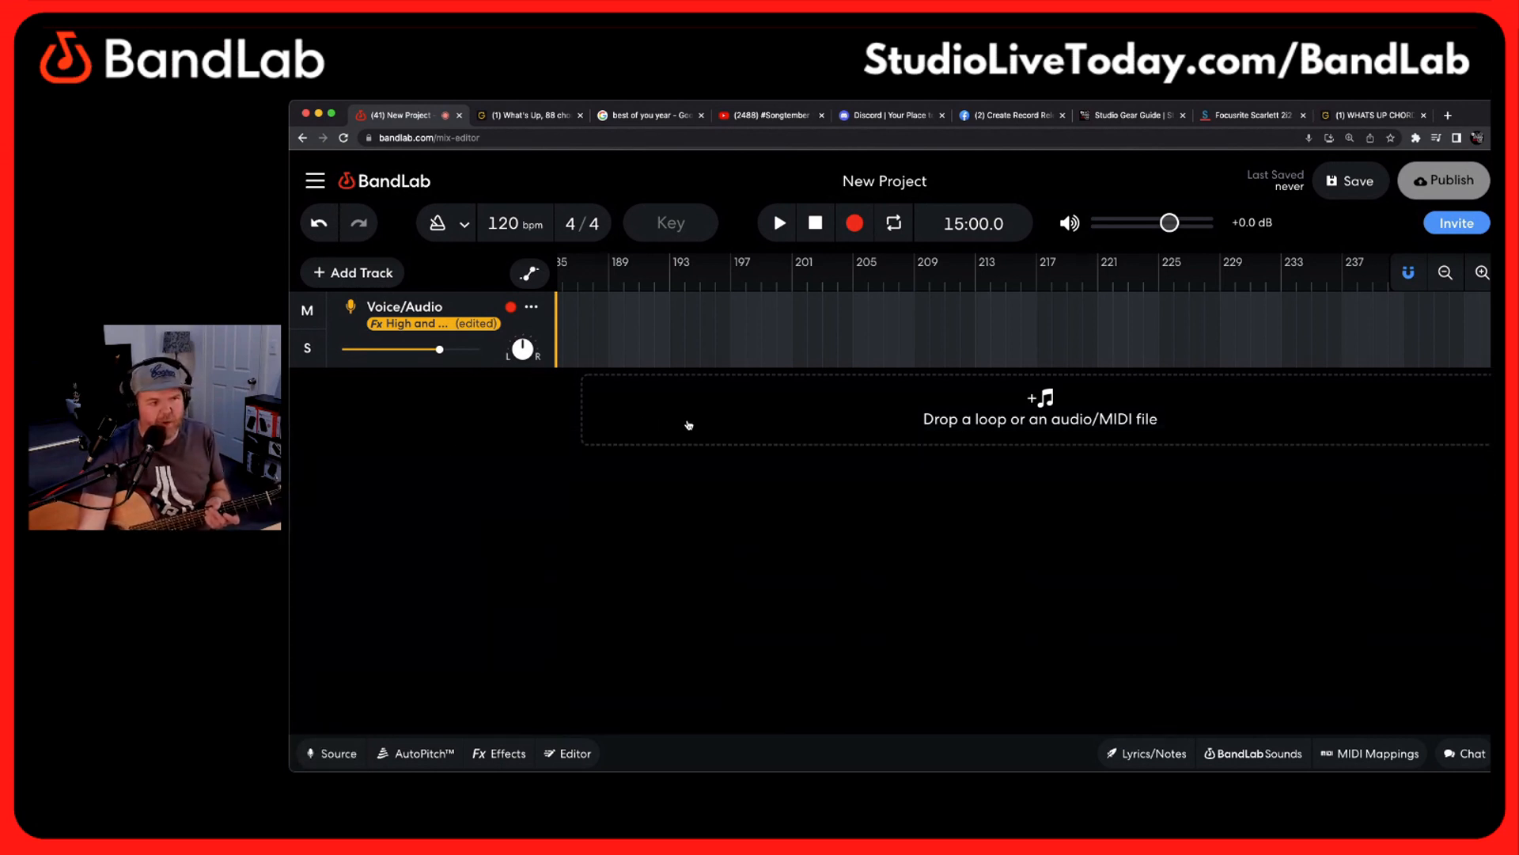
# Add a Guitar track, set its Scarlett 2i2 USB input to Channel 2, and close the track's settings
pyautogui.click(363, 273)
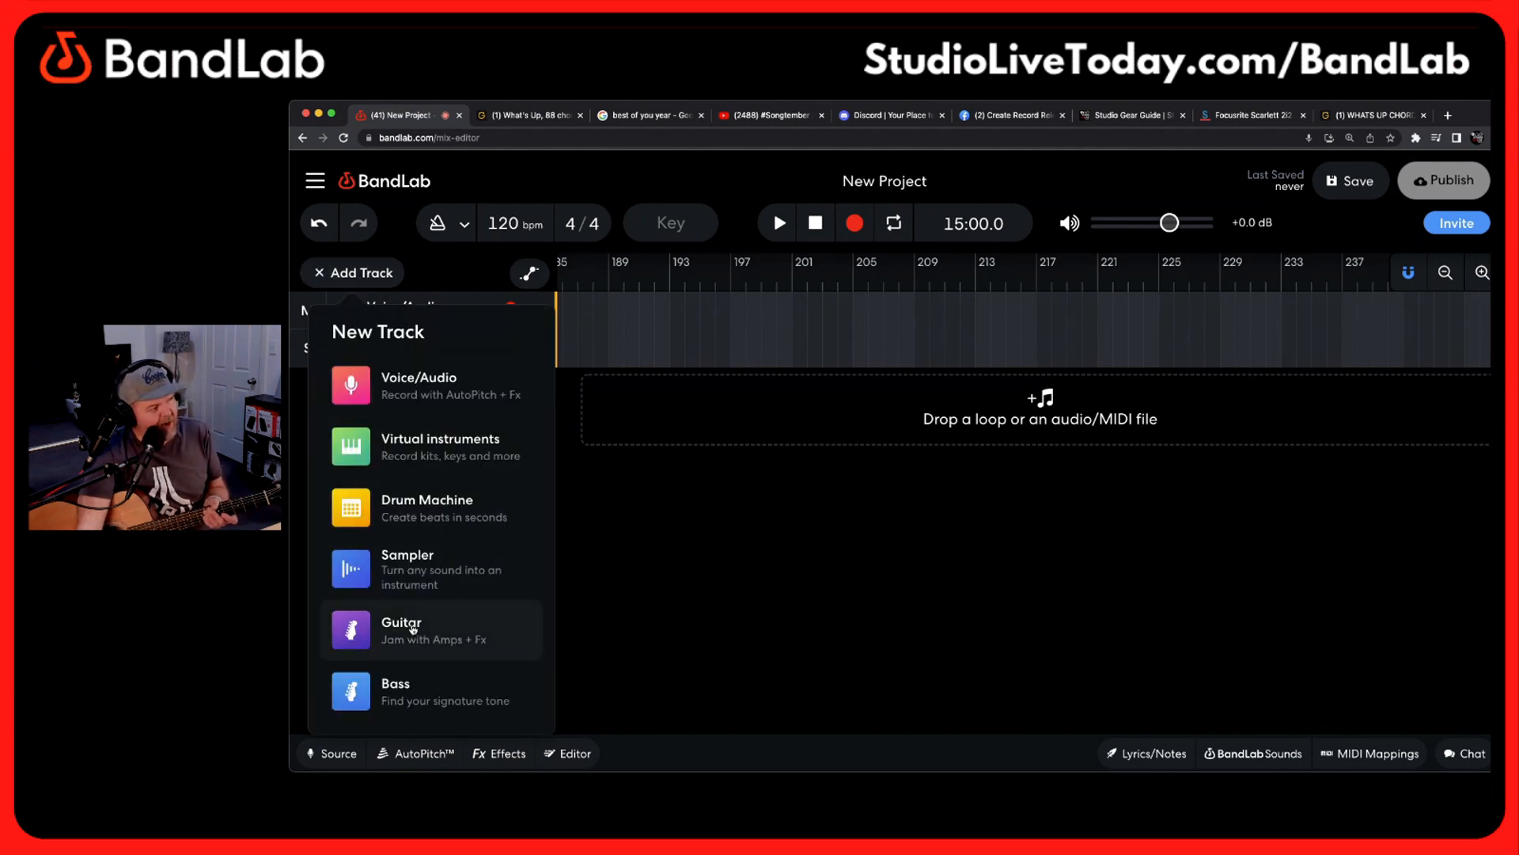
pyautogui.click(412, 630)
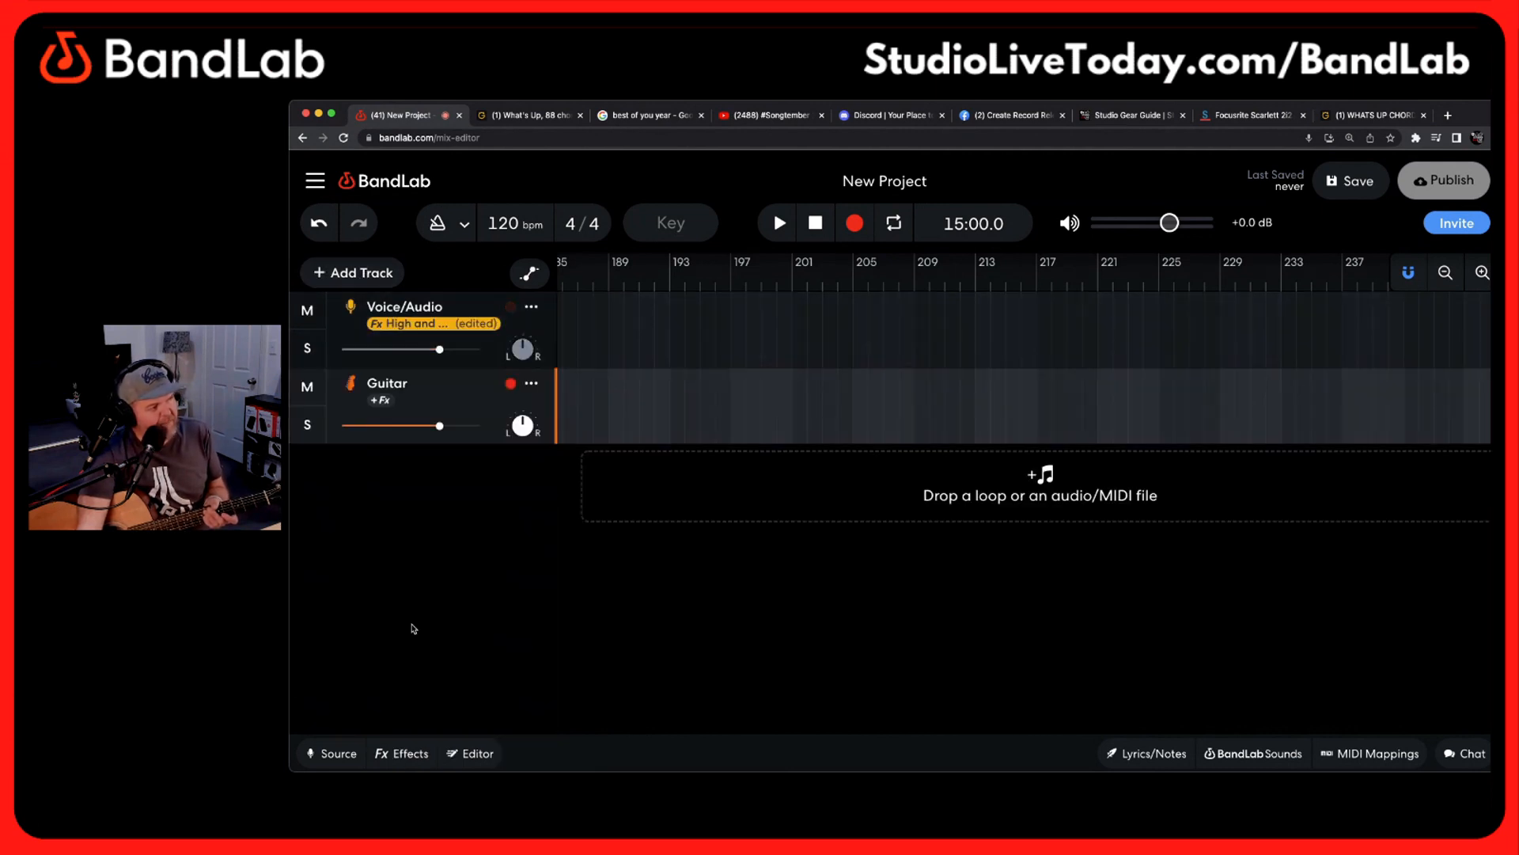
pyautogui.click(348, 758)
pyautogui.click(425, 564)
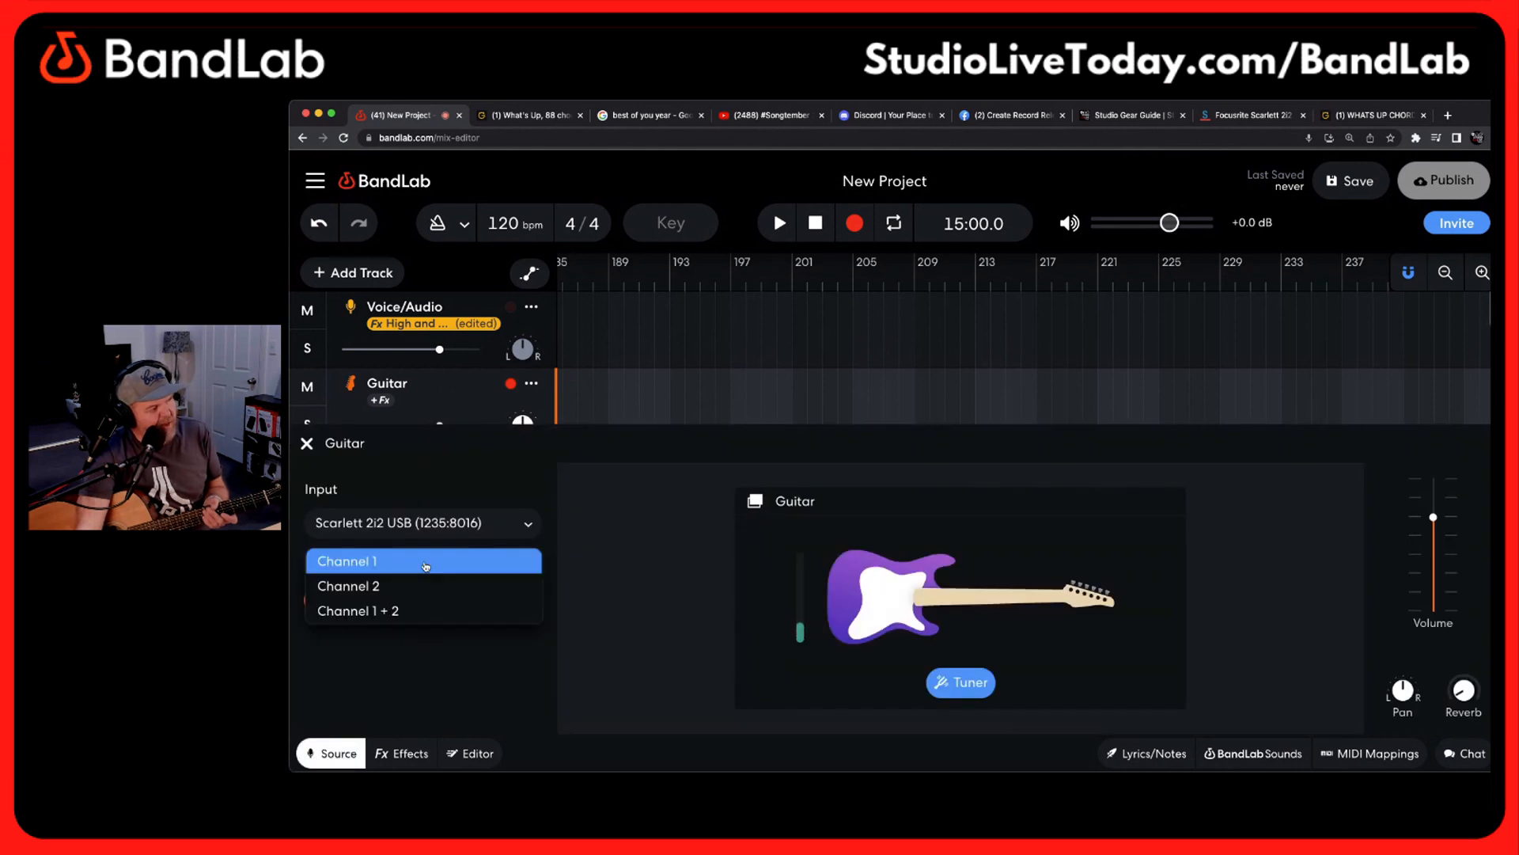
pyautogui.click(426, 587)
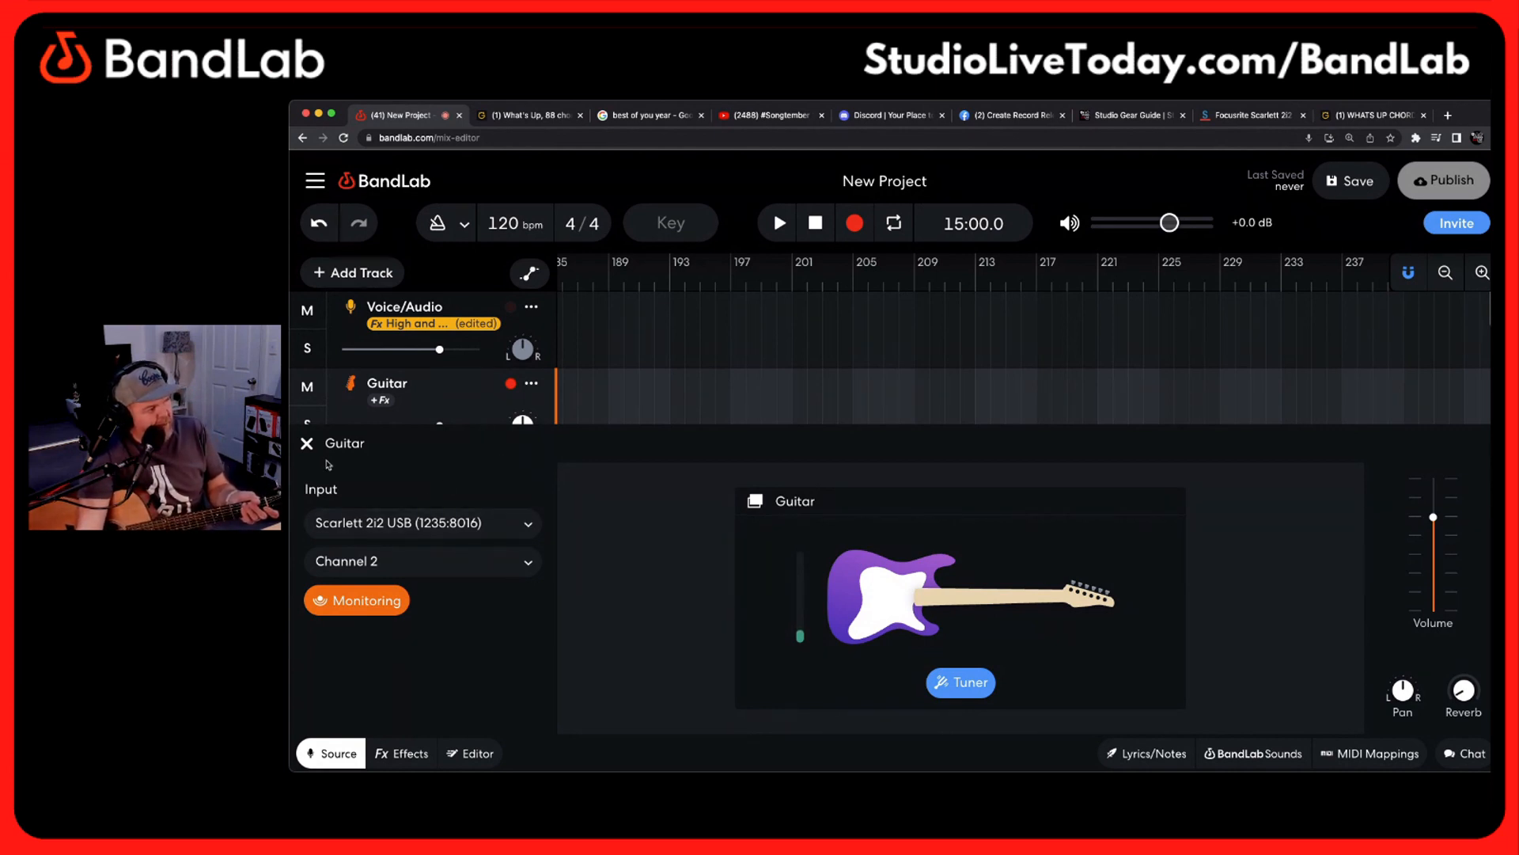
pyautogui.click(306, 444)
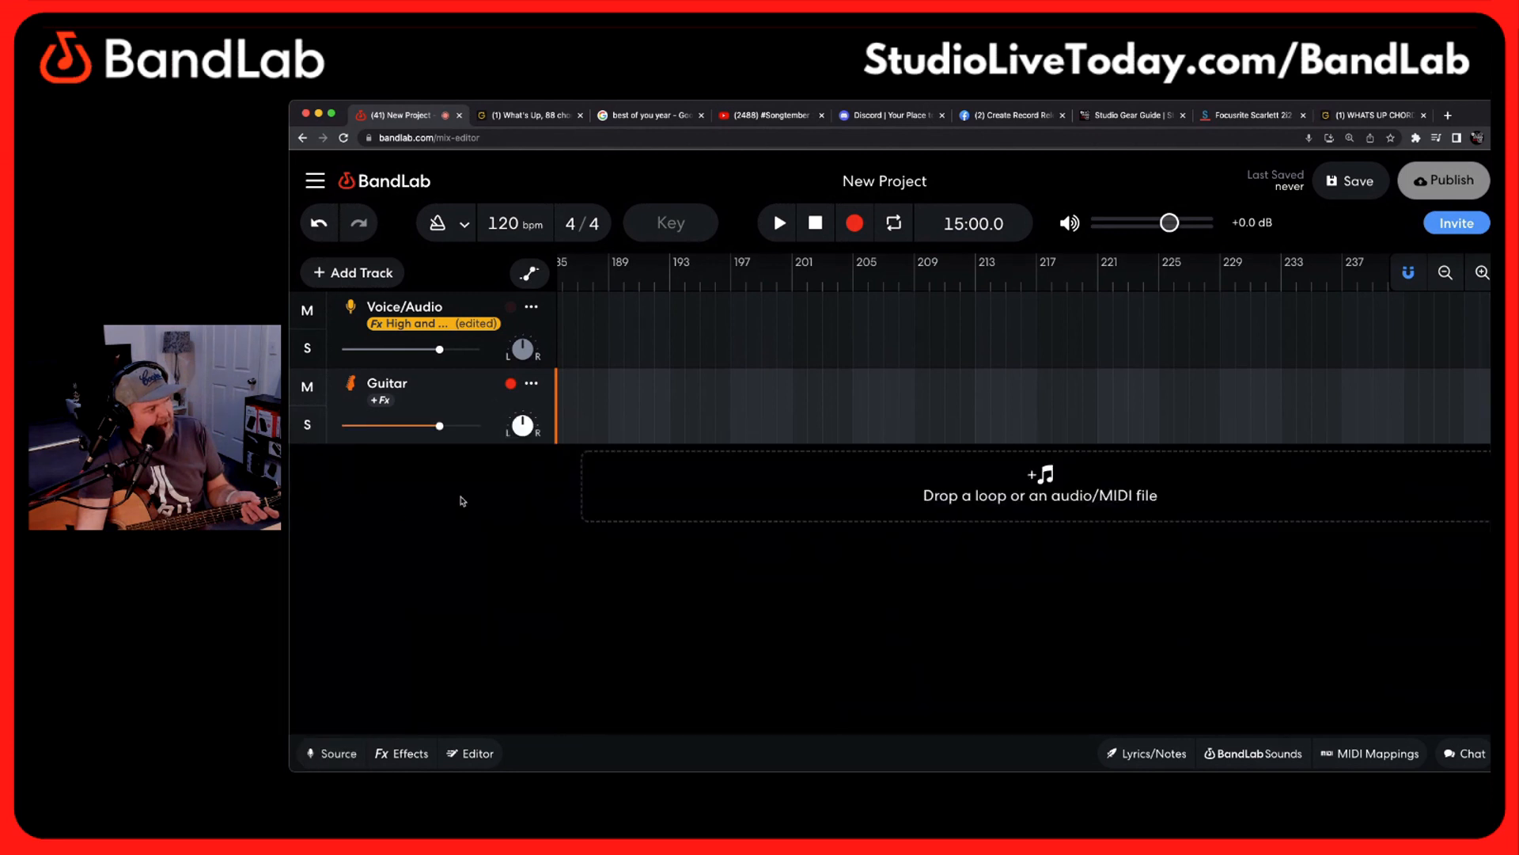
# Arm the Voice/Audio track, disarm the Guitar track, and disable Multitrack Recording
pyautogui.click(502, 304)
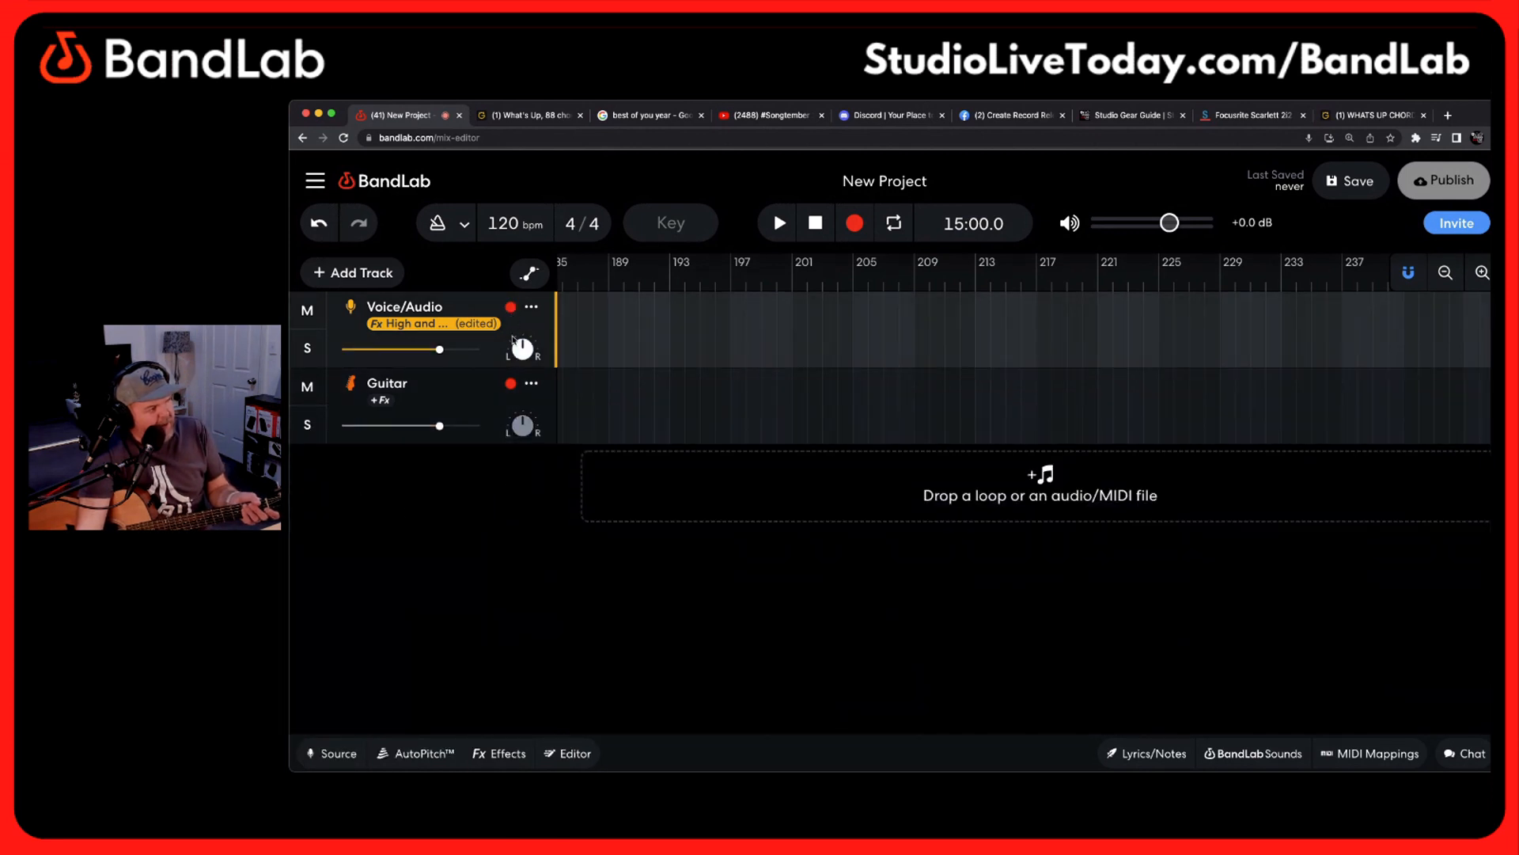
pyautogui.click(514, 395)
pyautogui.click(531, 308)
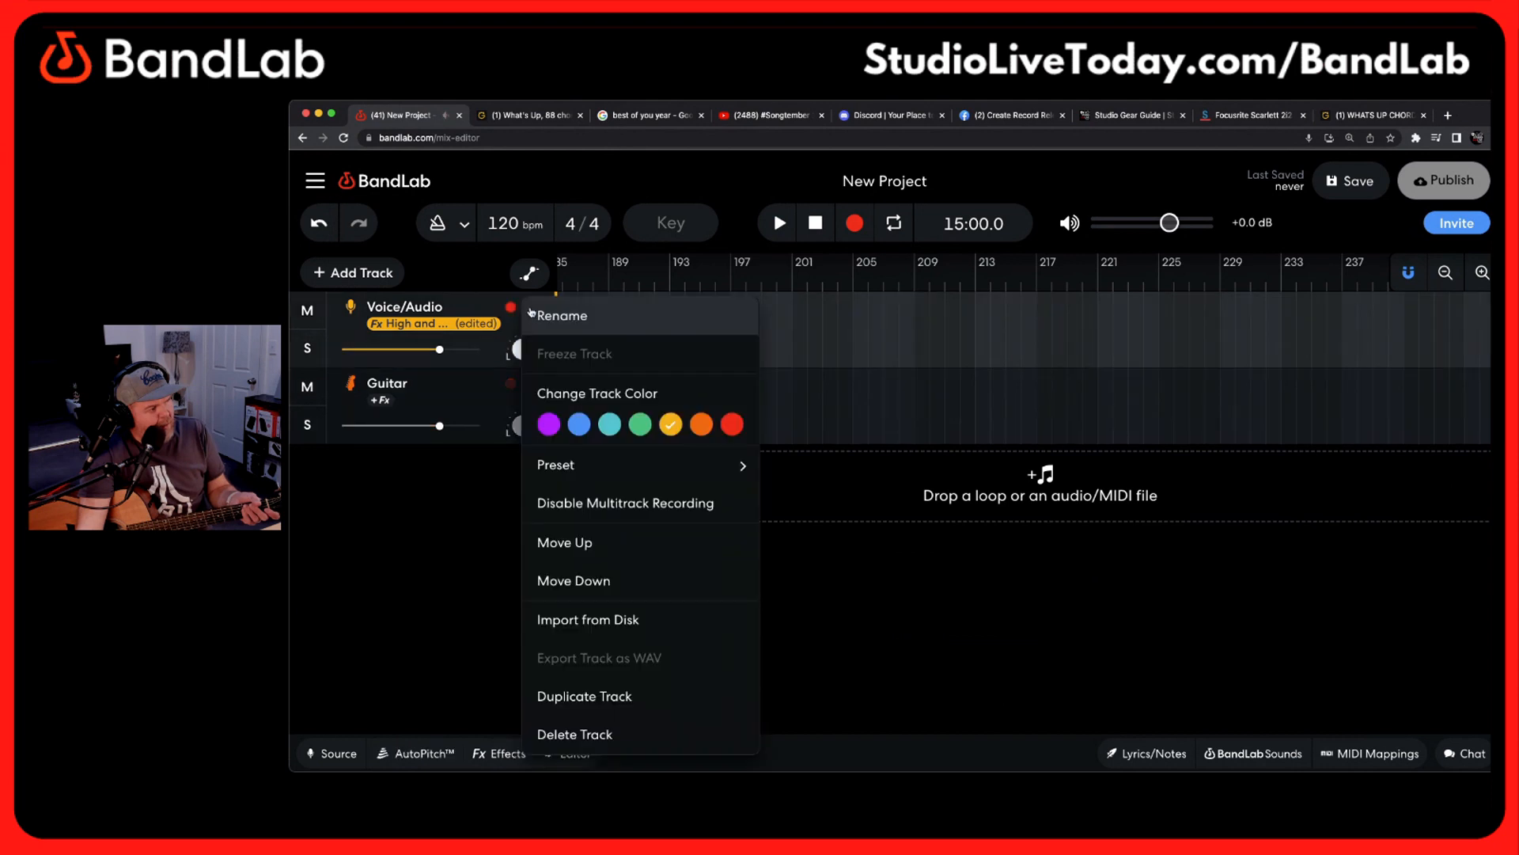
pyautogui.click(627, 503)
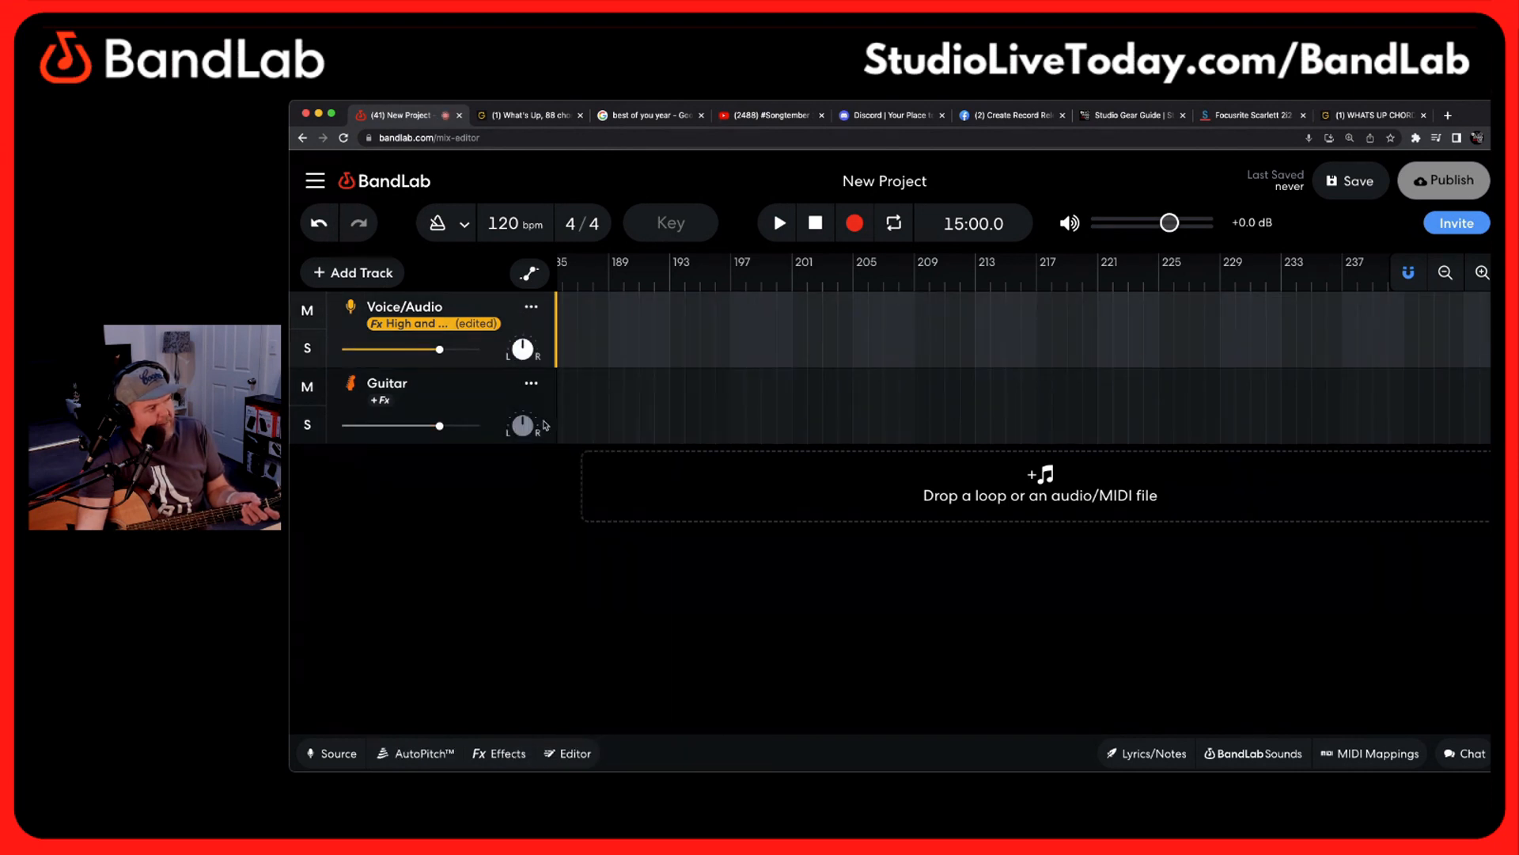
# Alternate the selection between the Guitar and Voice/Audio tracks, ending on Guitar, to check their single-track recording state
pyautogui.click(487, 389)
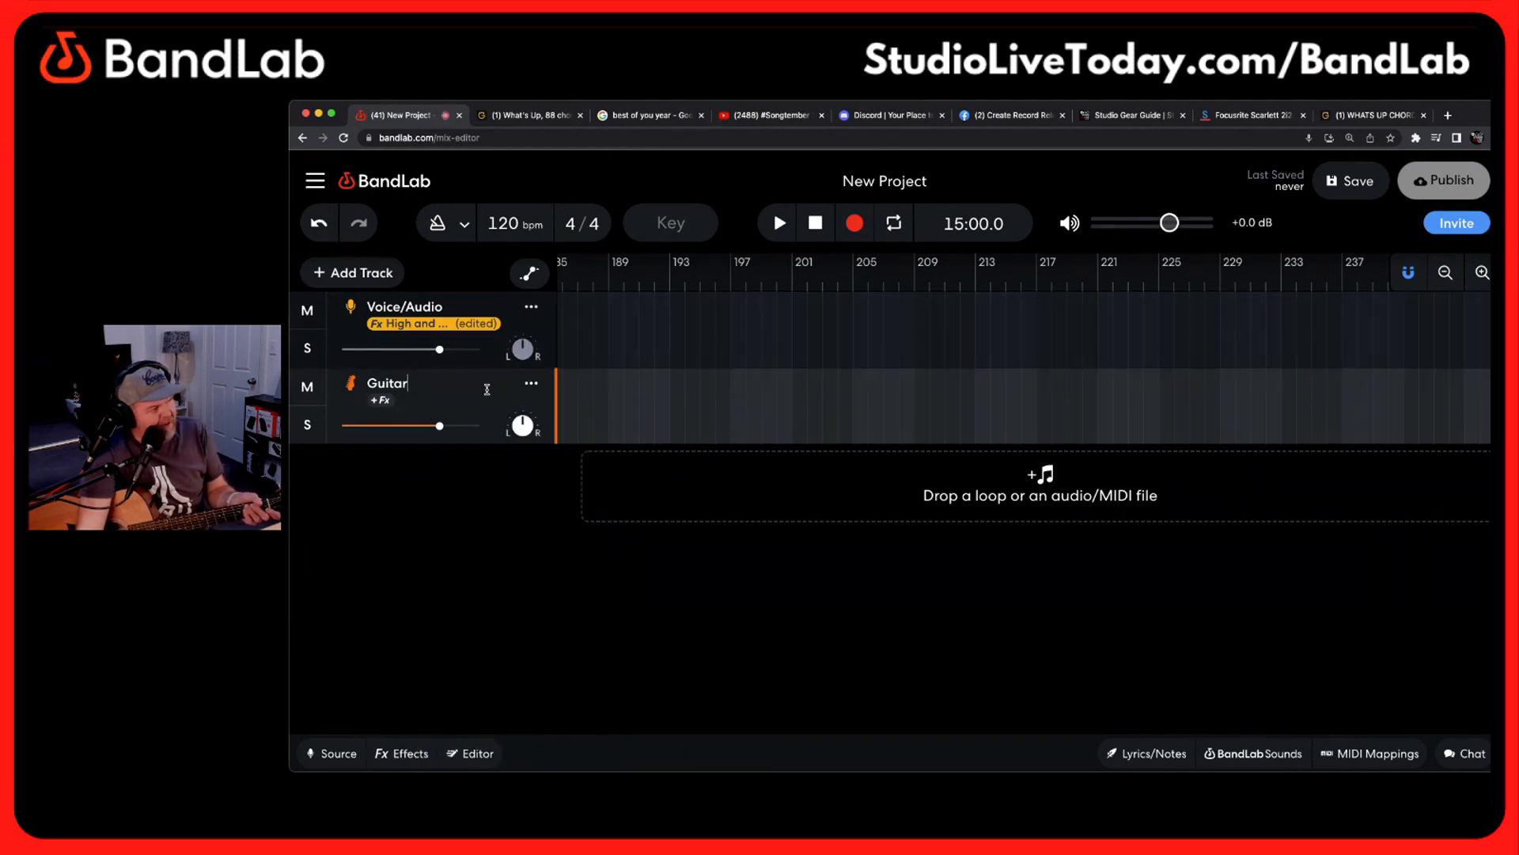
pyautogui.click(504, 296)
pyautogui.click(496, 390)
pyautogui.click(509, 306)
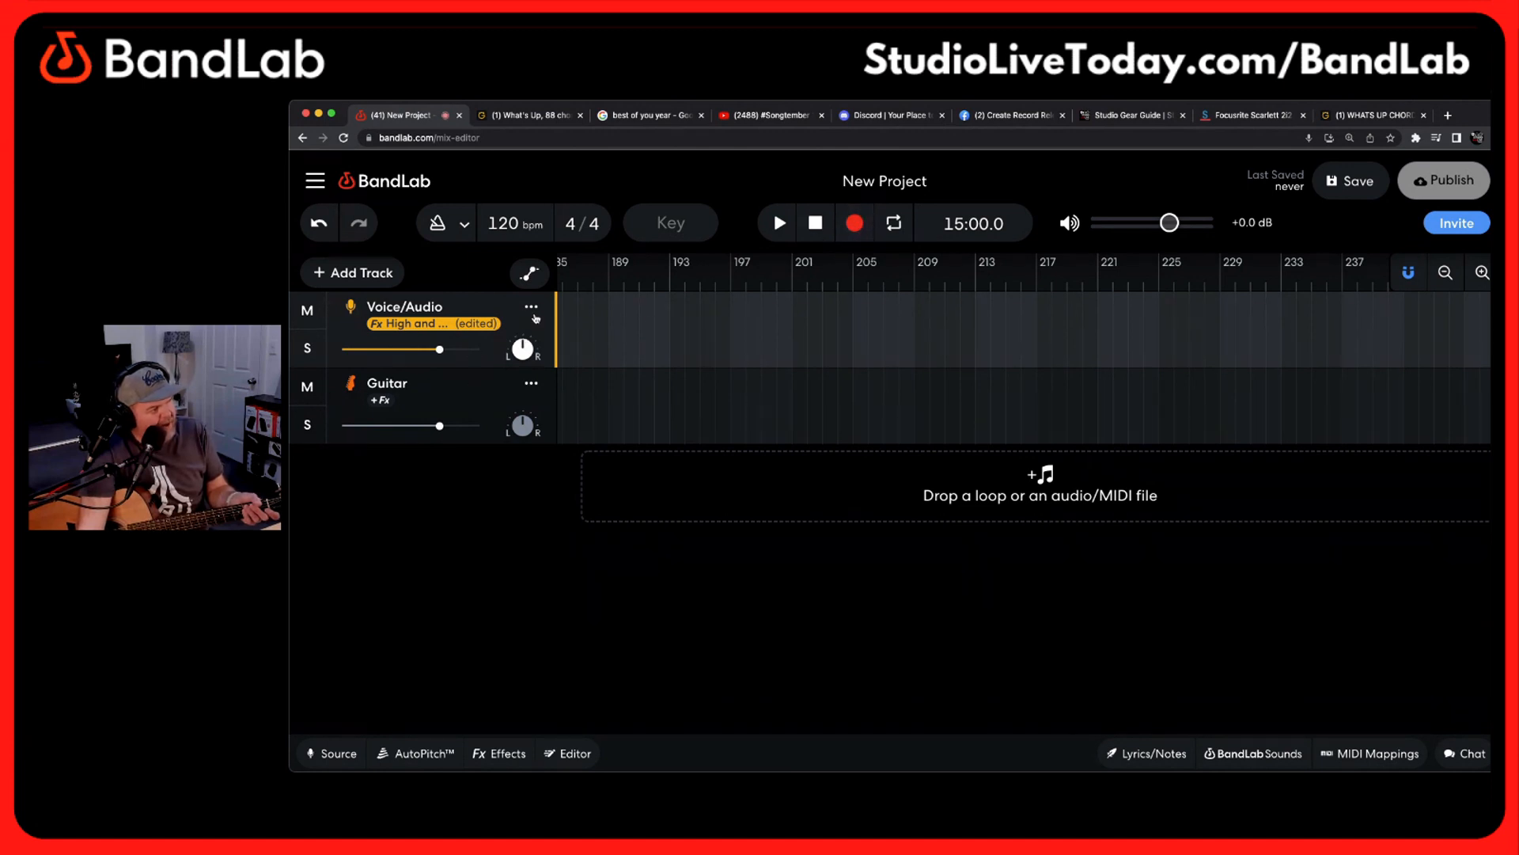
pyautogui.click(500, 410)
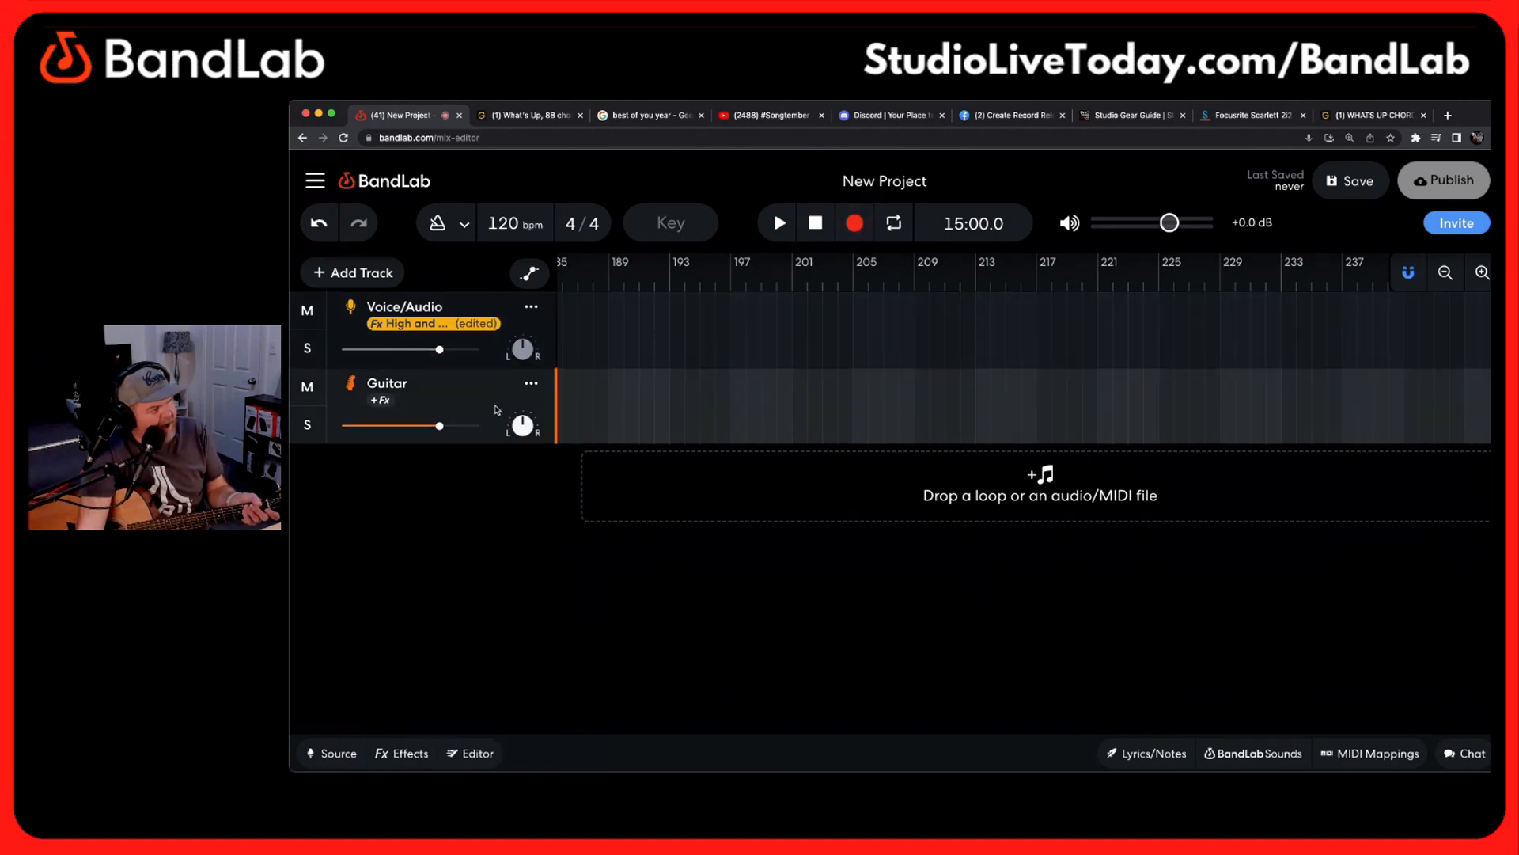
# Enable Multitrack Recording from the Voice/Audio track and arm the Guitar track alongside it
pyautogui.click(531, 311)
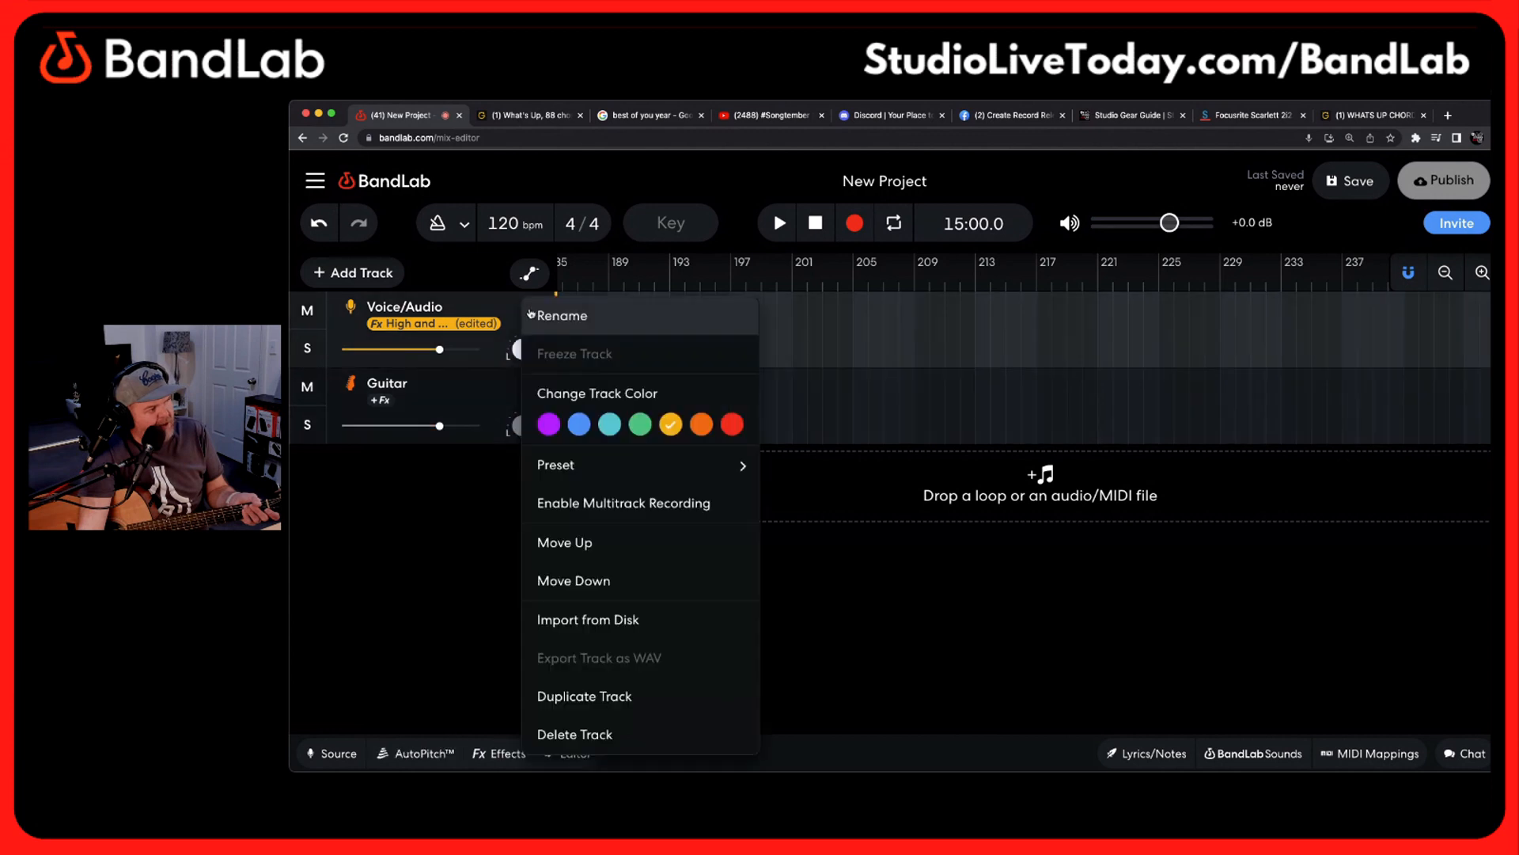
pyautogui.click(613, 505)
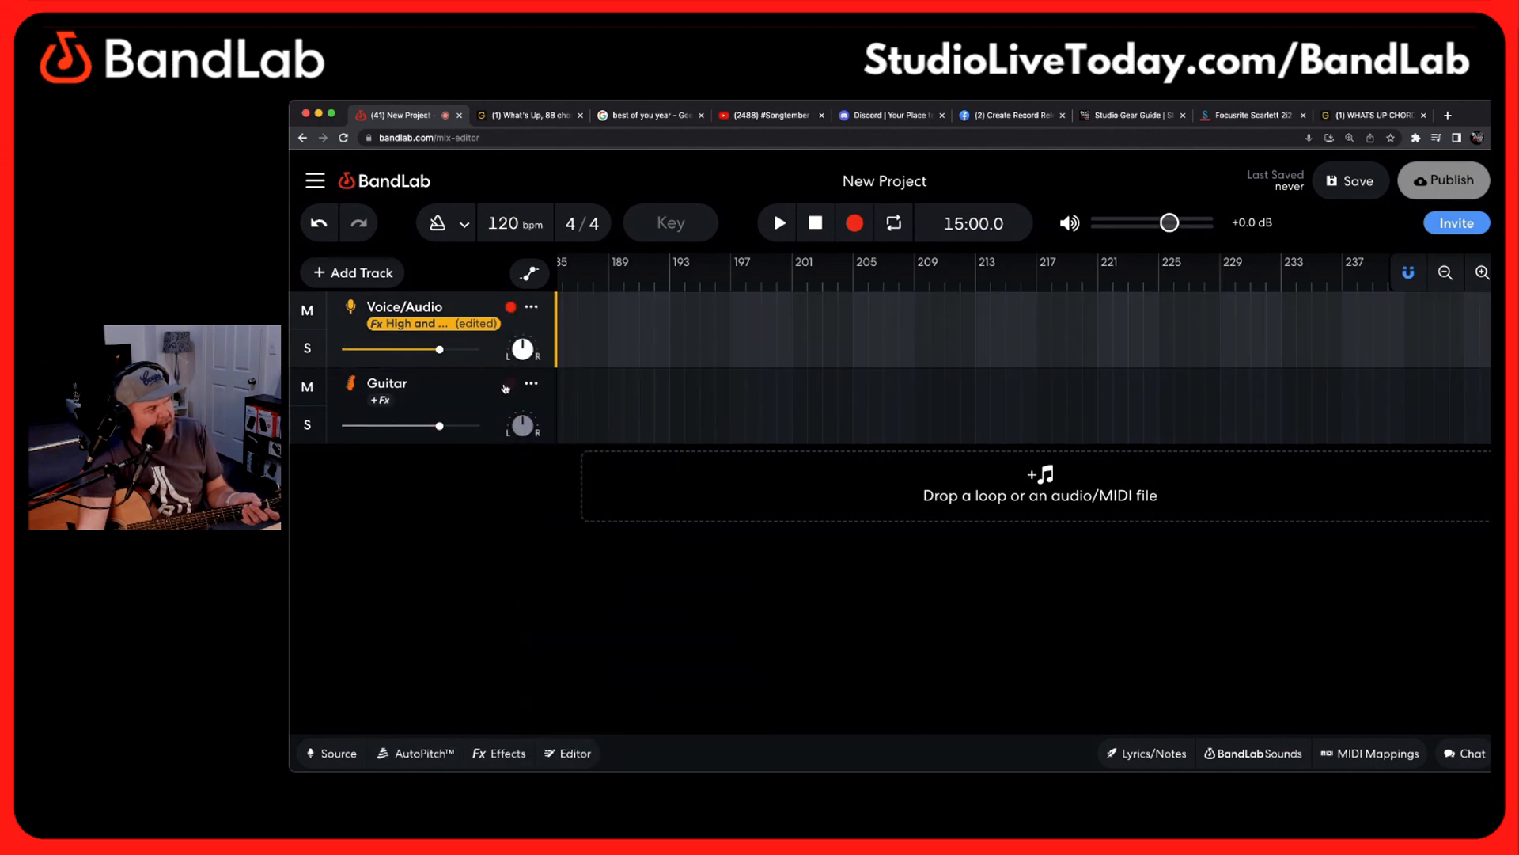
pyautogui.click(511, 384)
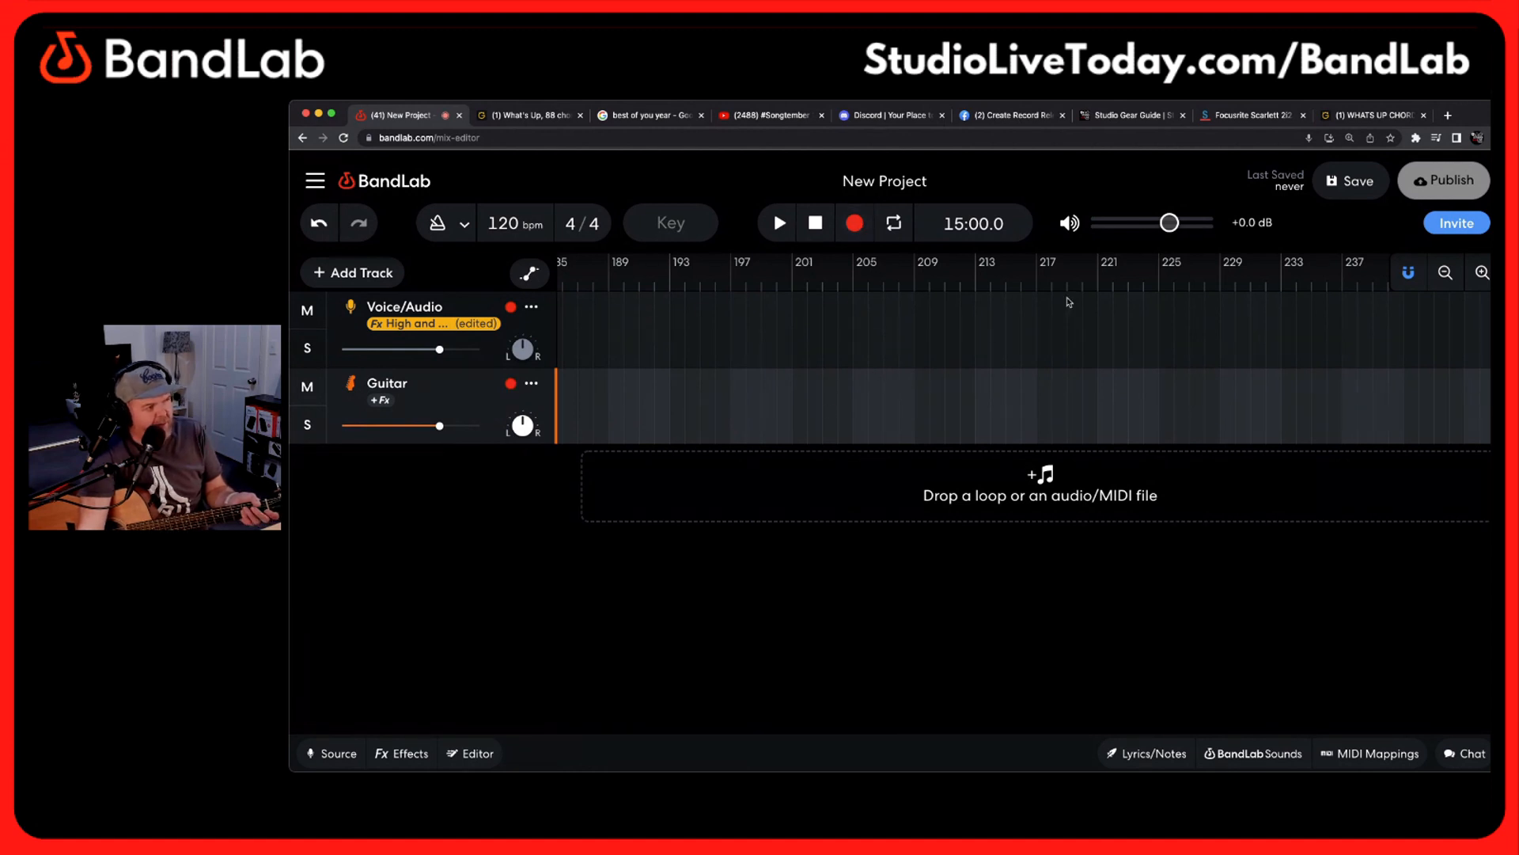
# Return the playhead to the project start, zoom the timeline out, and play to check where the view is
pyautogui.click(625, 278)
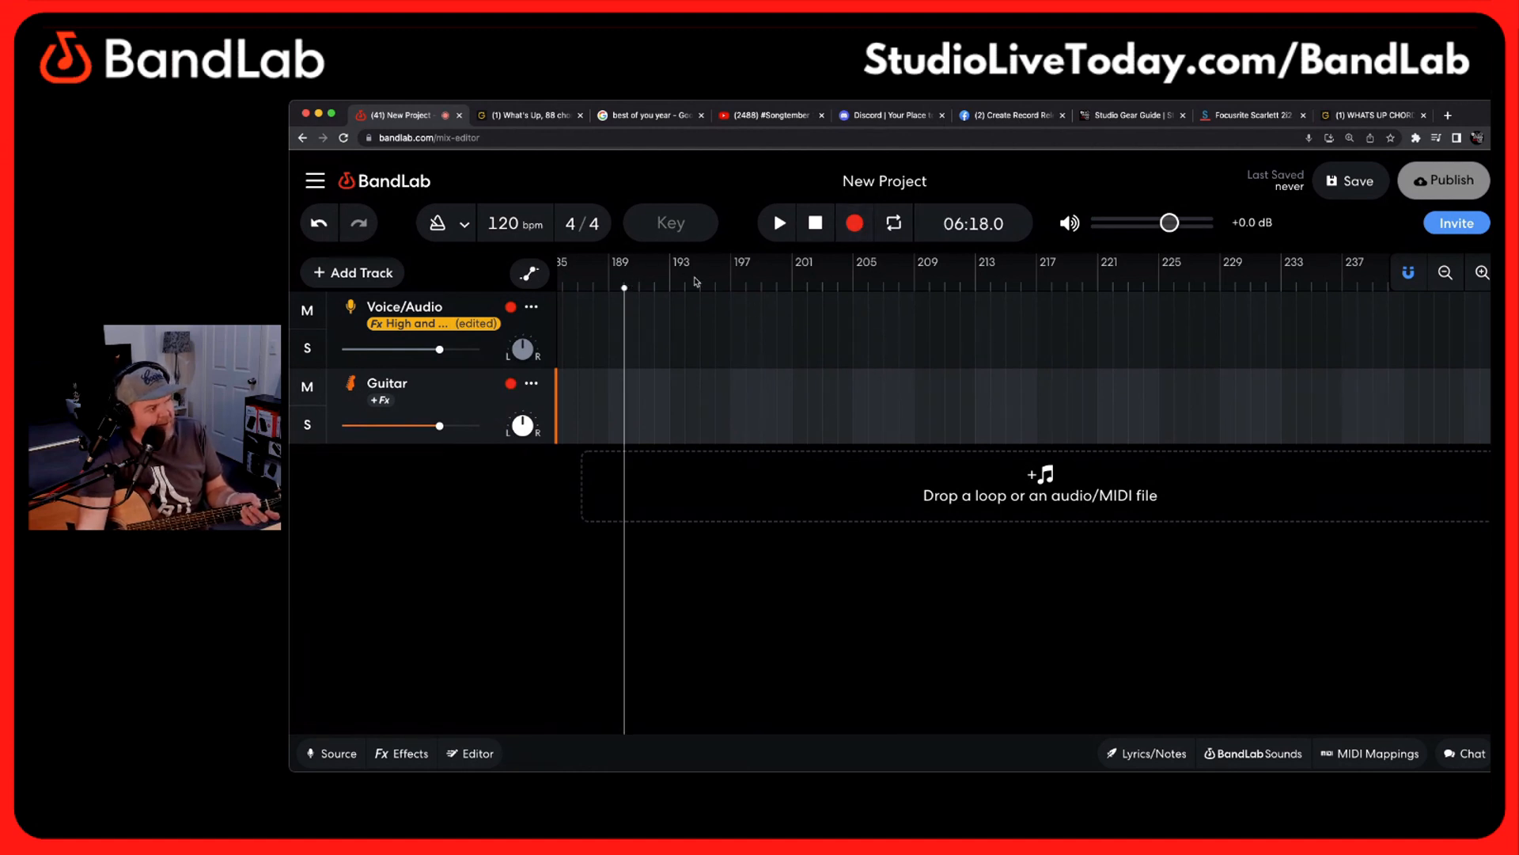
pyautogui.click(816, 223)
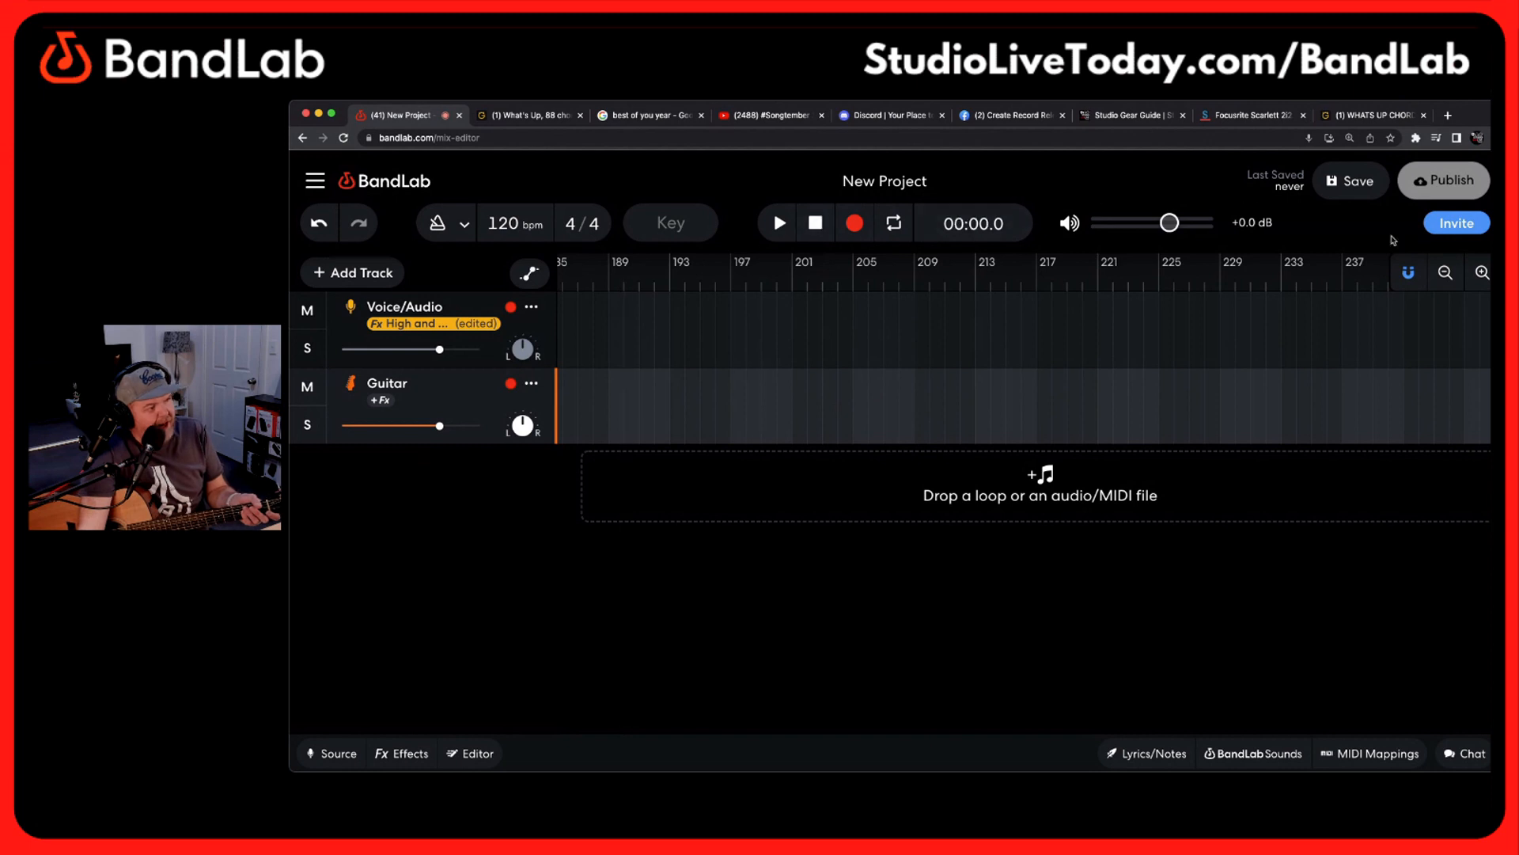
pyautogui.click(1445, 273)
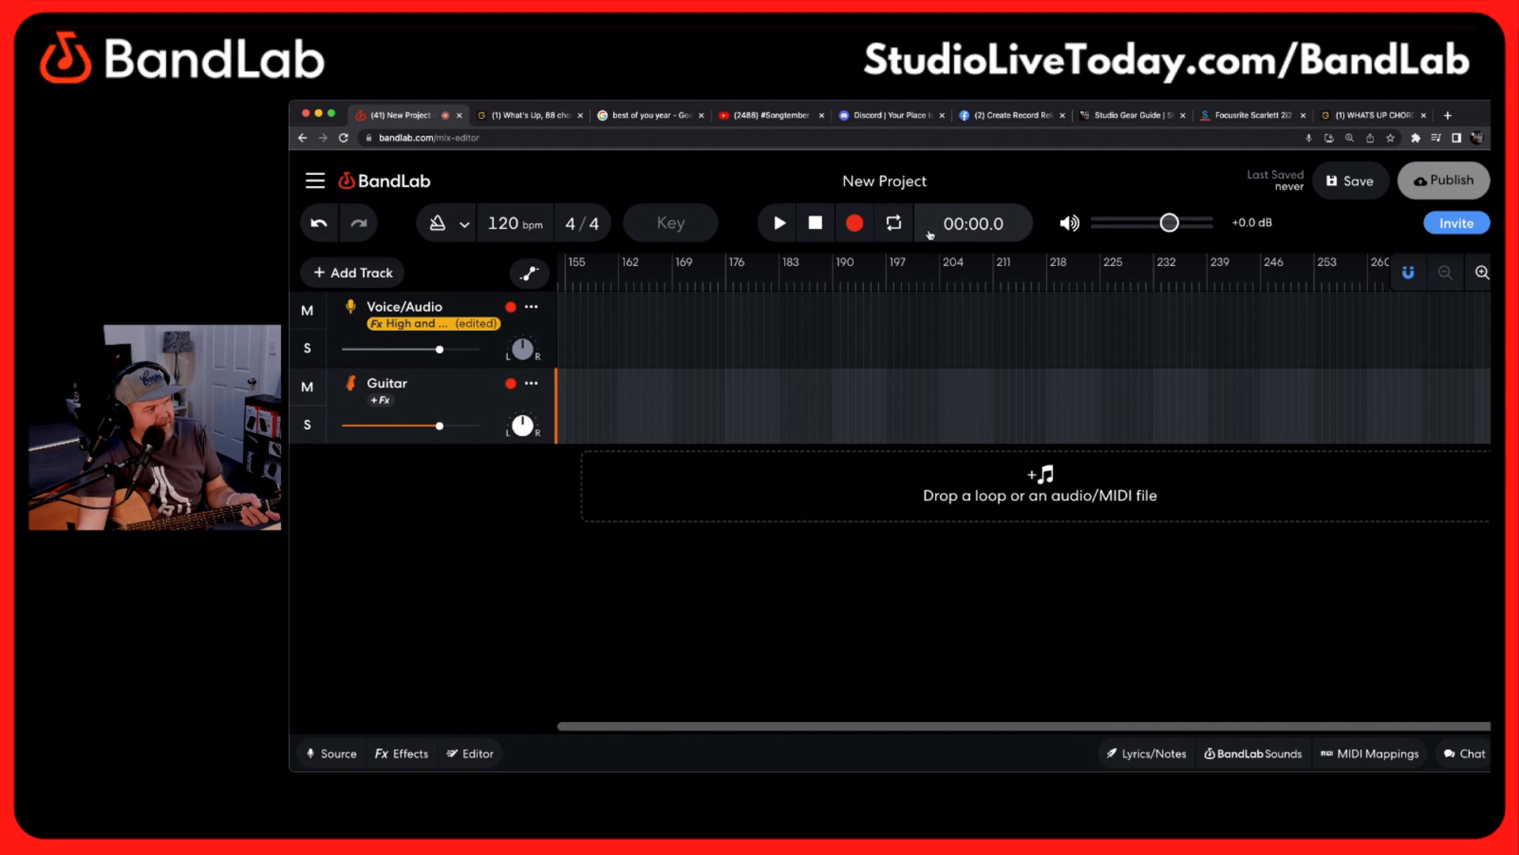
pyautogui.click(779, 223)
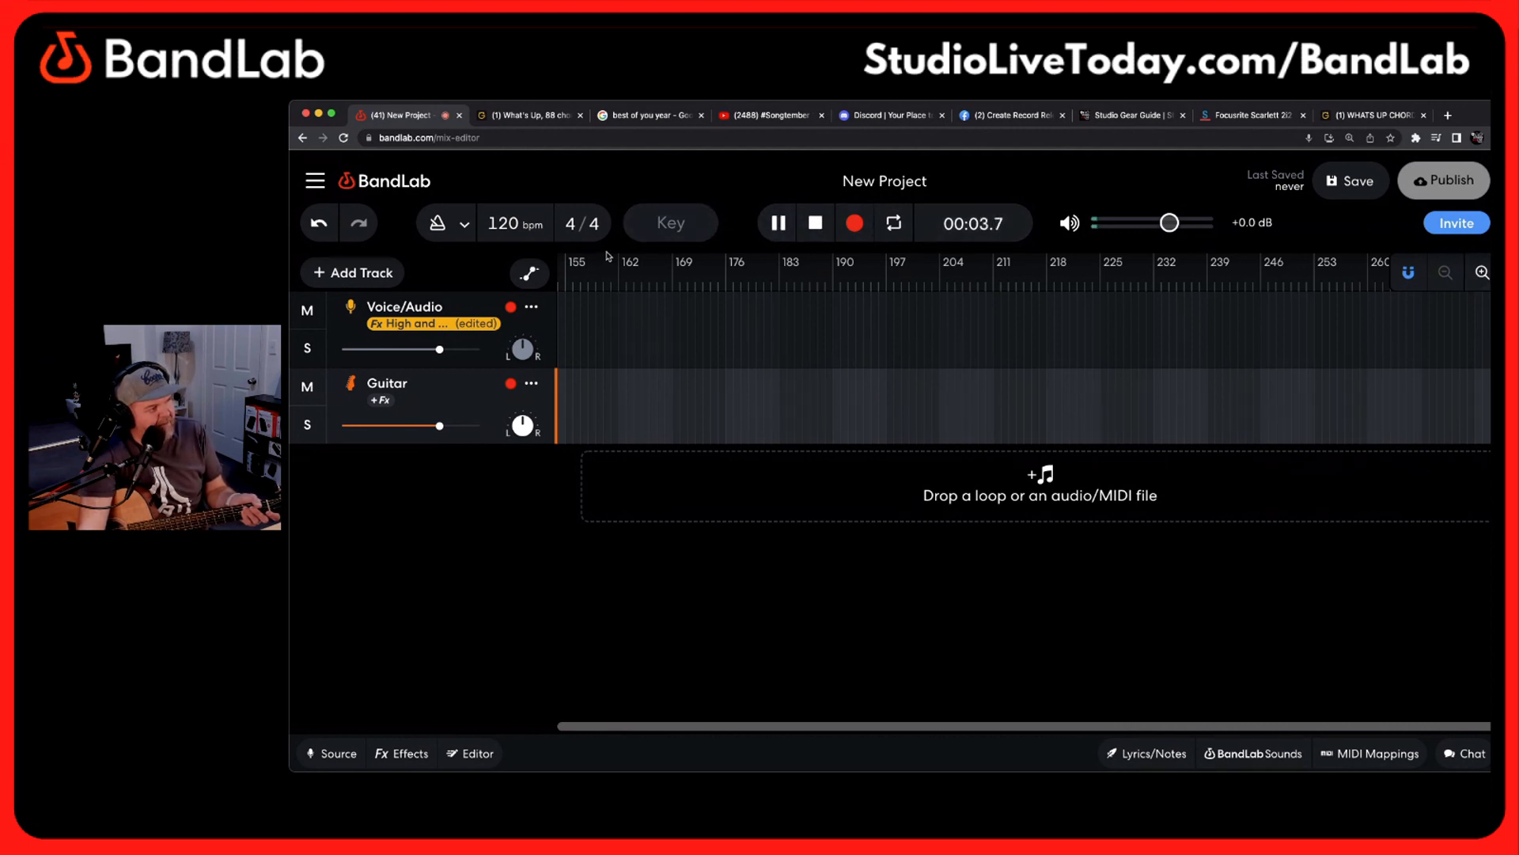
# Exit the New Project to the BandLab project library
pyautogui.click(346, 187)
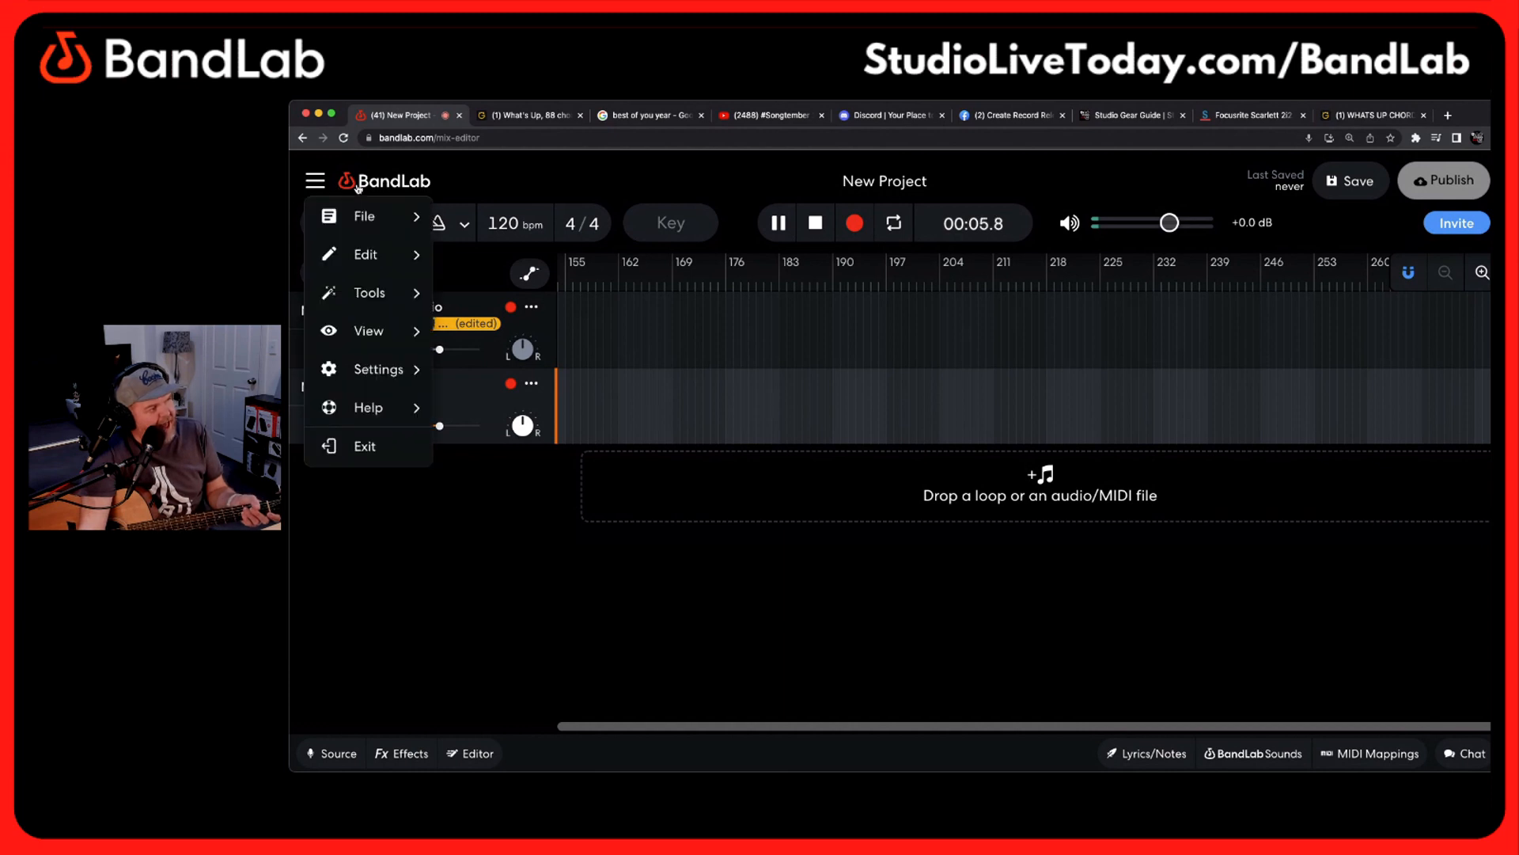
pyautogui.click(380, 444)
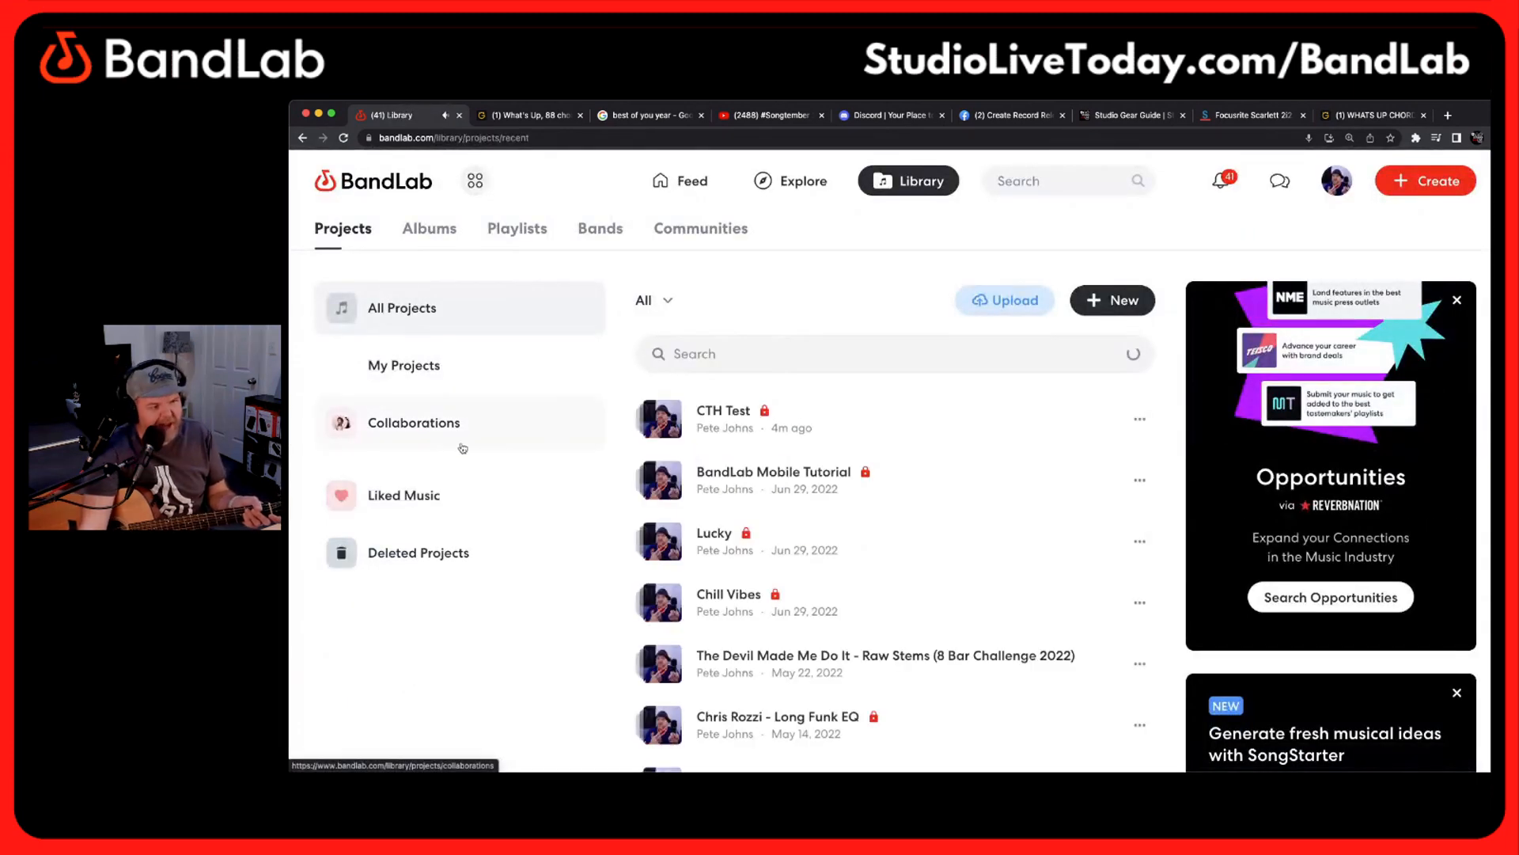
# Create a new project with a Voice/Audio track and turn on input monitoring for it
pyautogui.click(1425, 180)
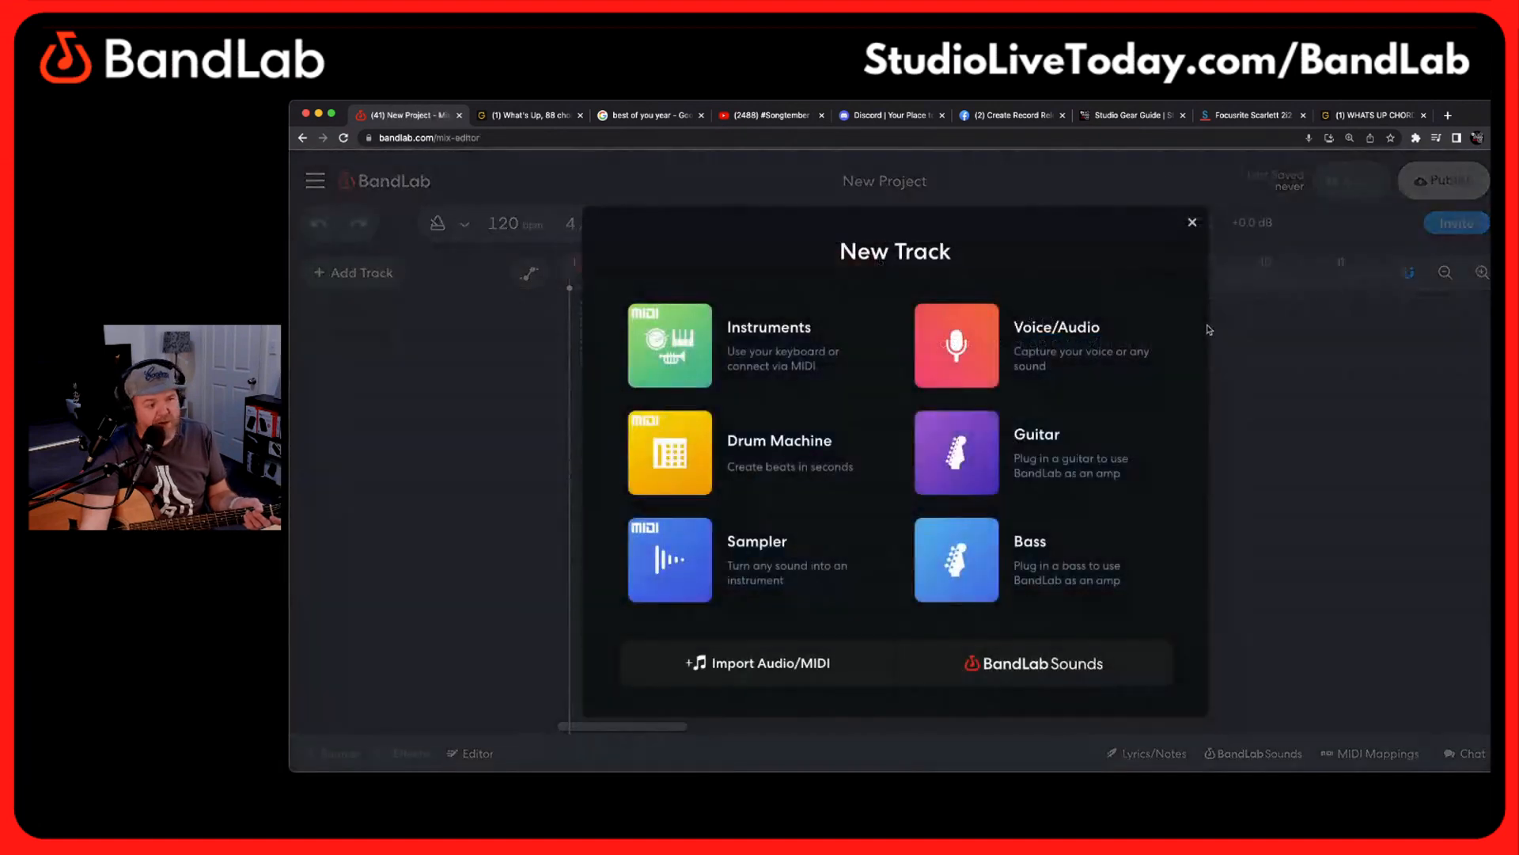
pyautogui.click(1035, 364)
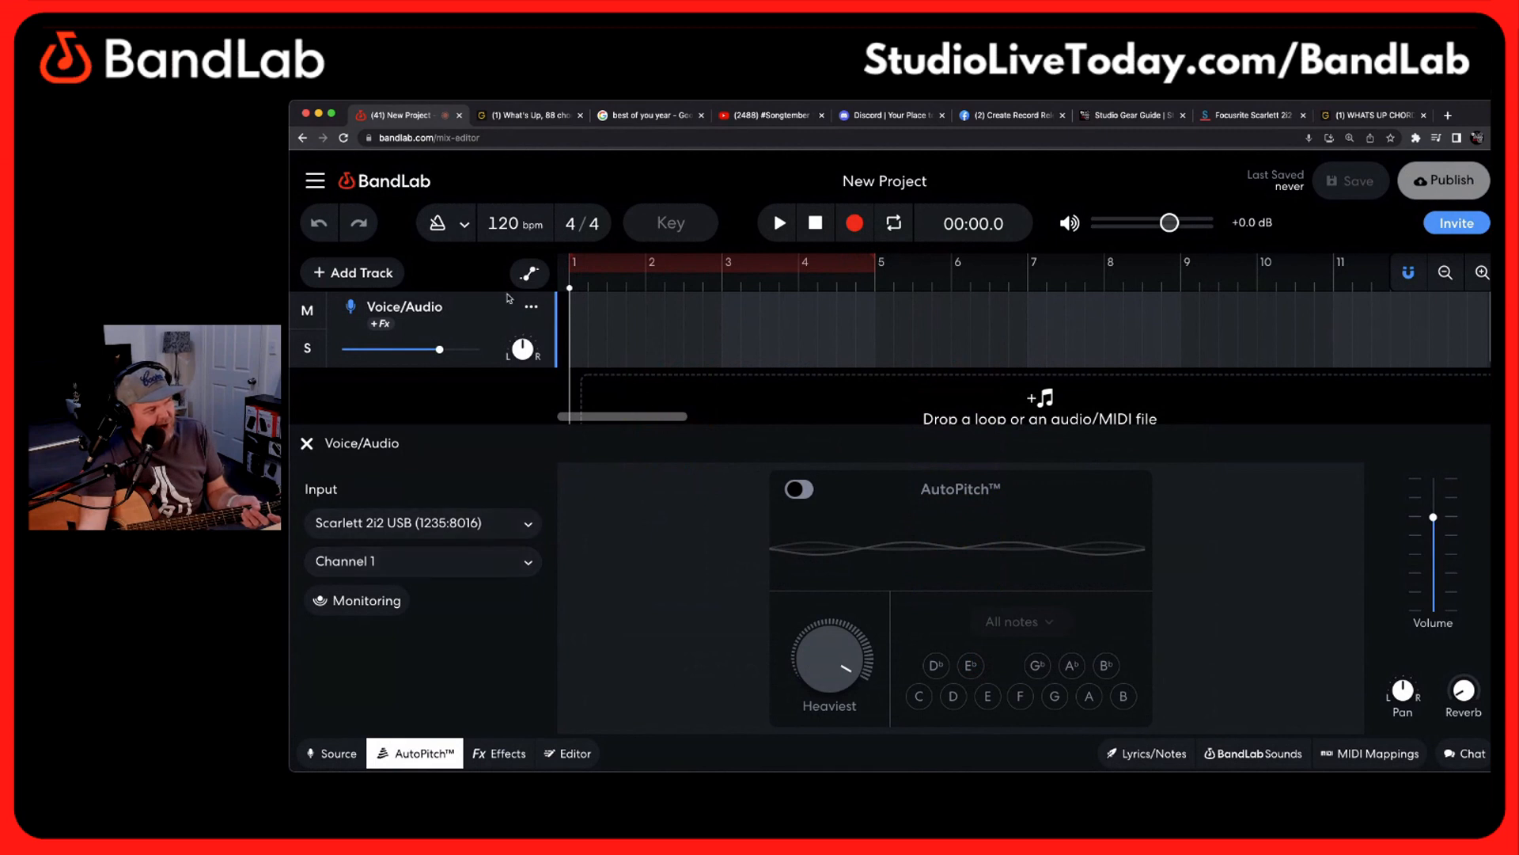
pyautogui.click(371, 607)
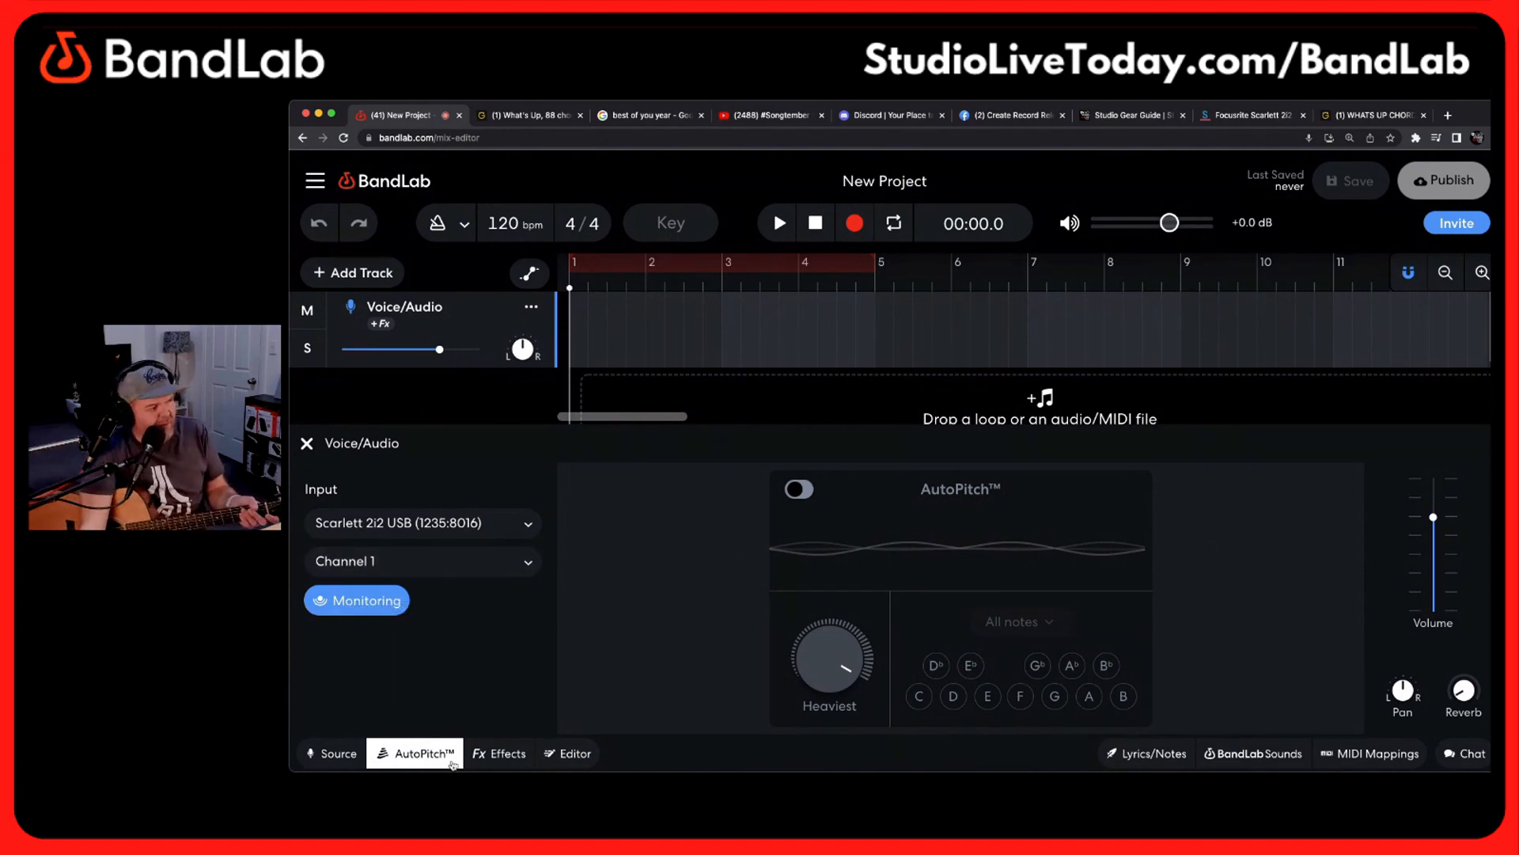
# Apply the High and Bright preset from the Vocals effects category to the Voice/Audio track
pyautogui.click(495, 753)
pyautogui.click(432, 533)
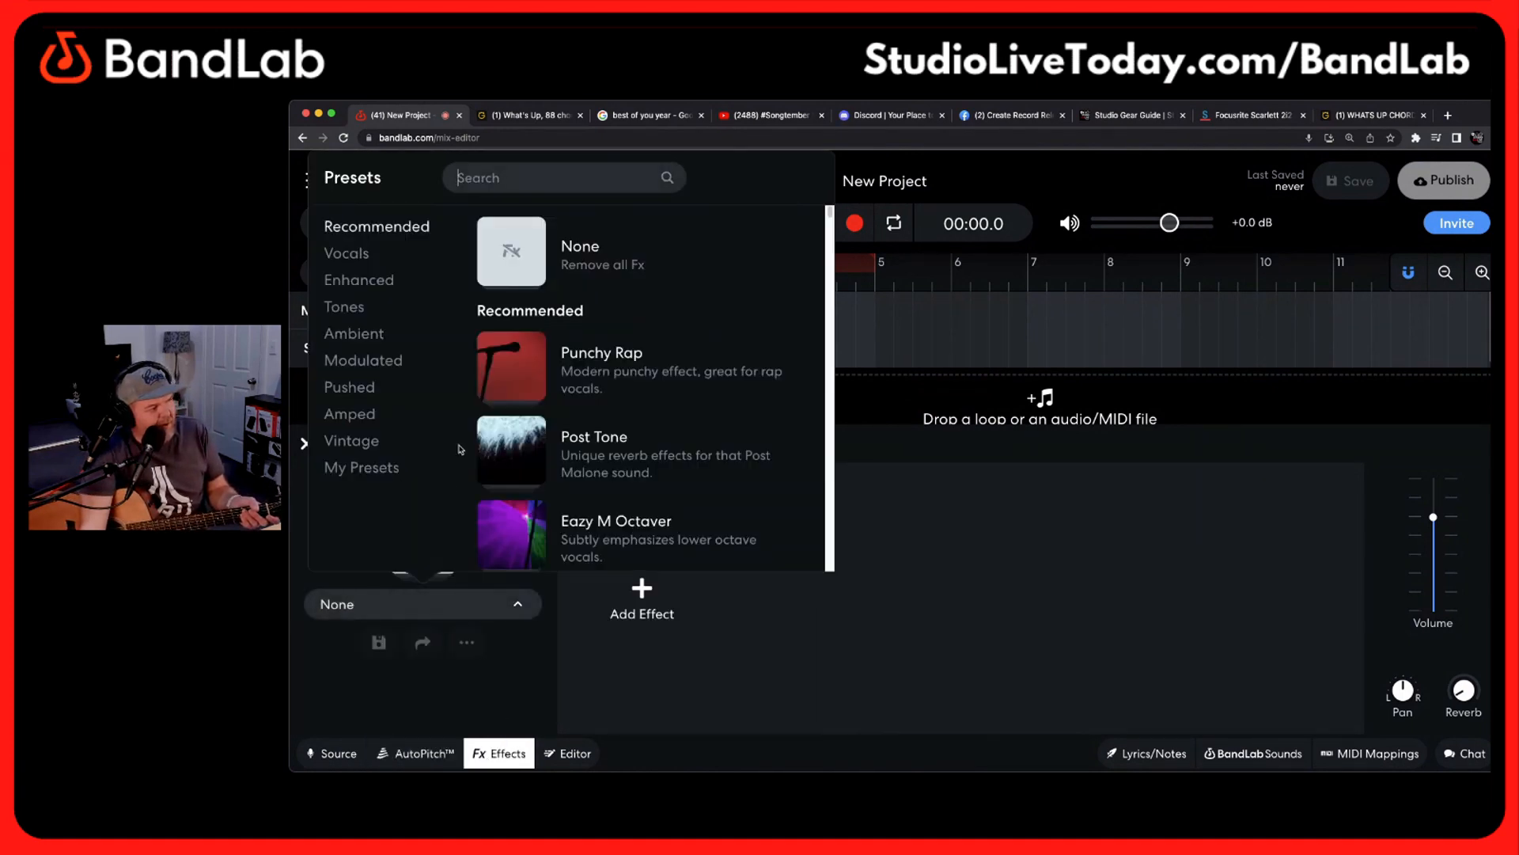
pyautogui.click(376, 254)
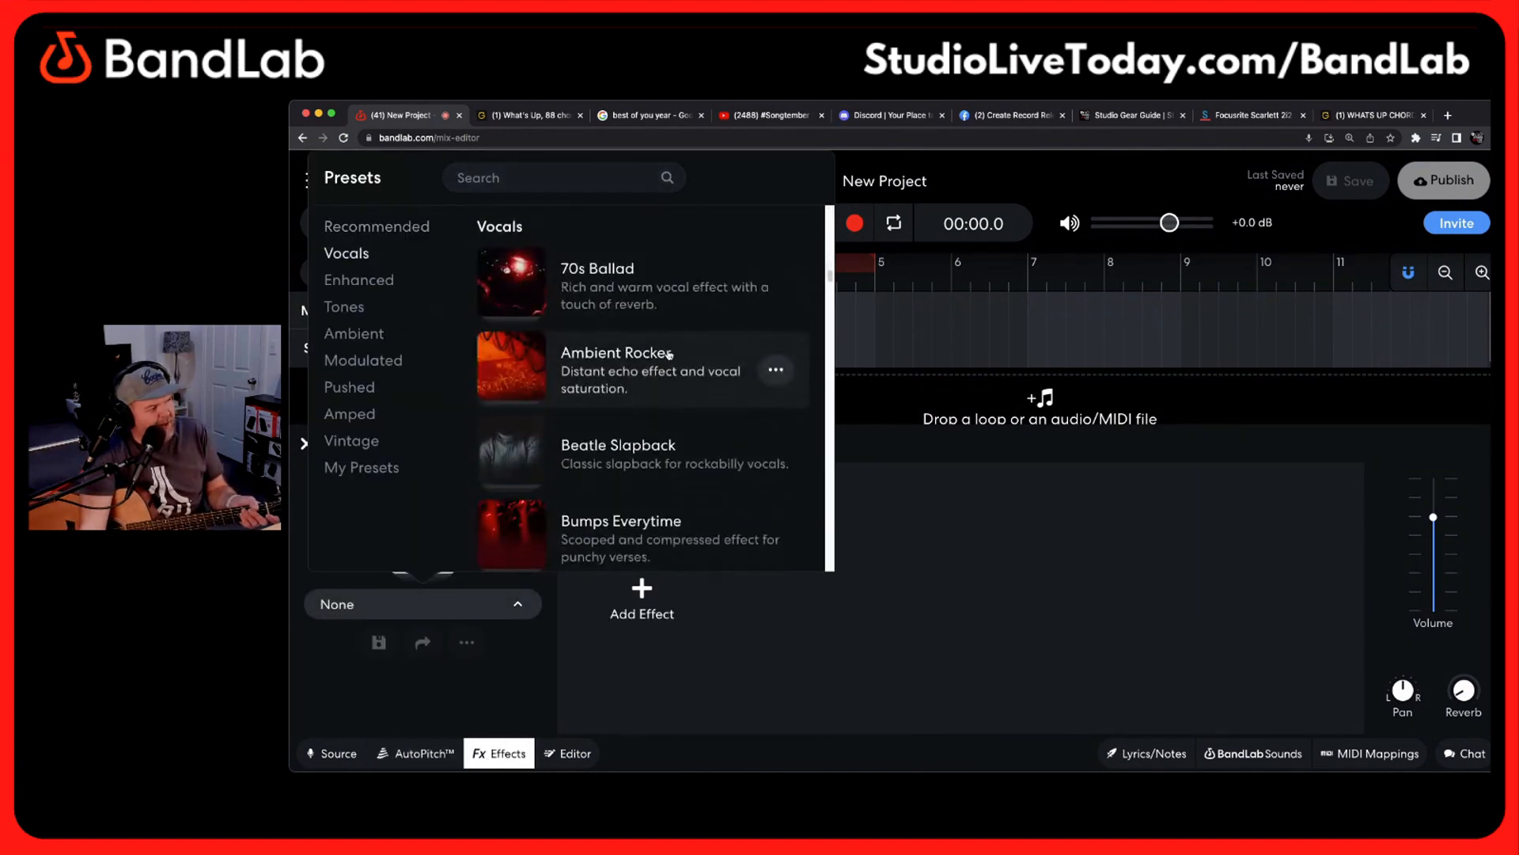
pyautogui.scroll(-6, 667, 360)
pyautogui.scroll(-4, 667, 360)
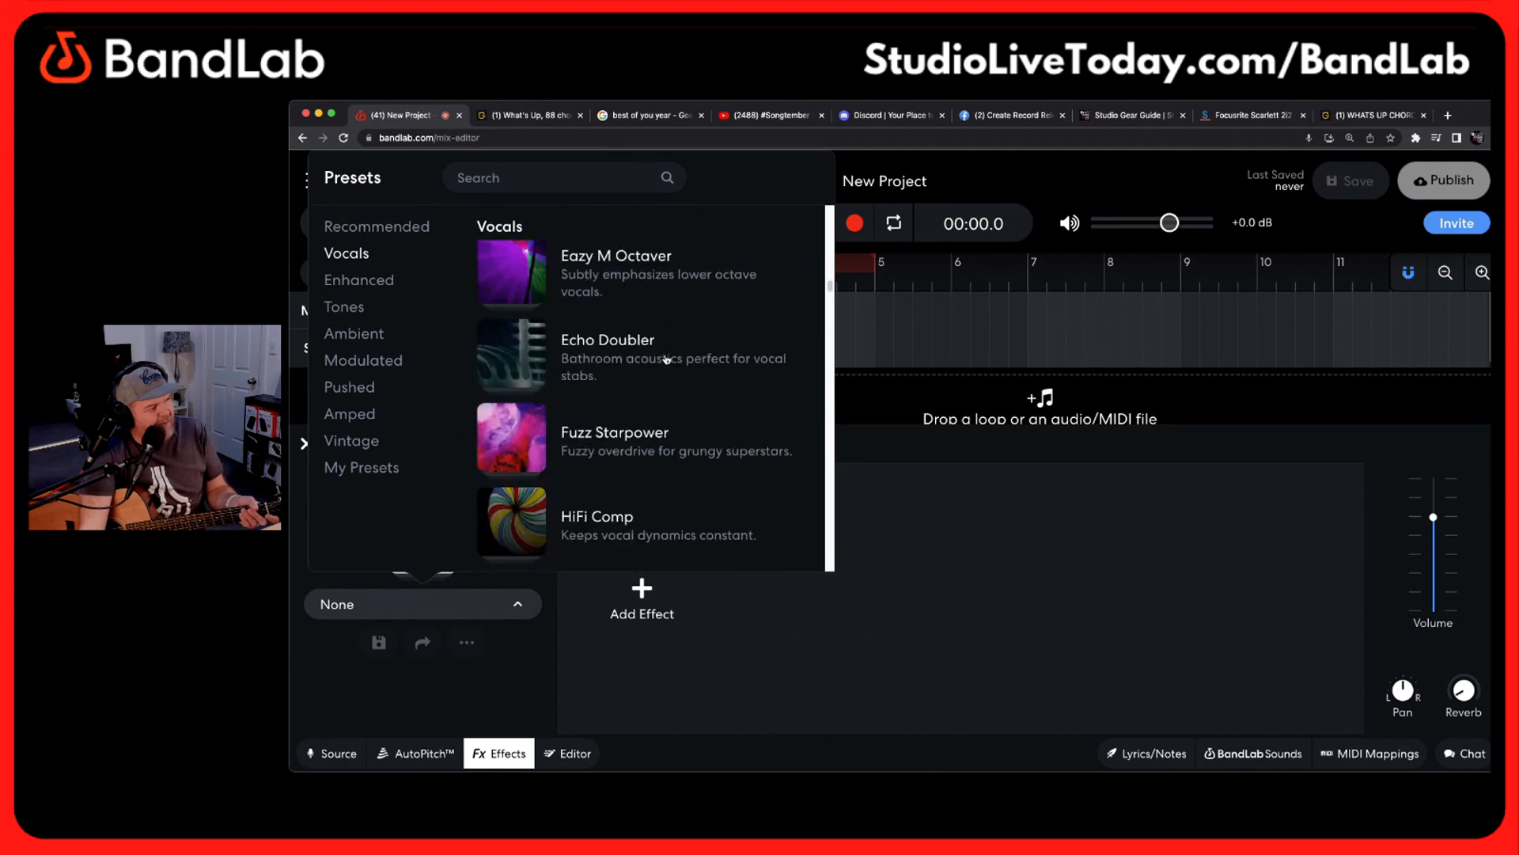
pyautogui.click(668, 472)
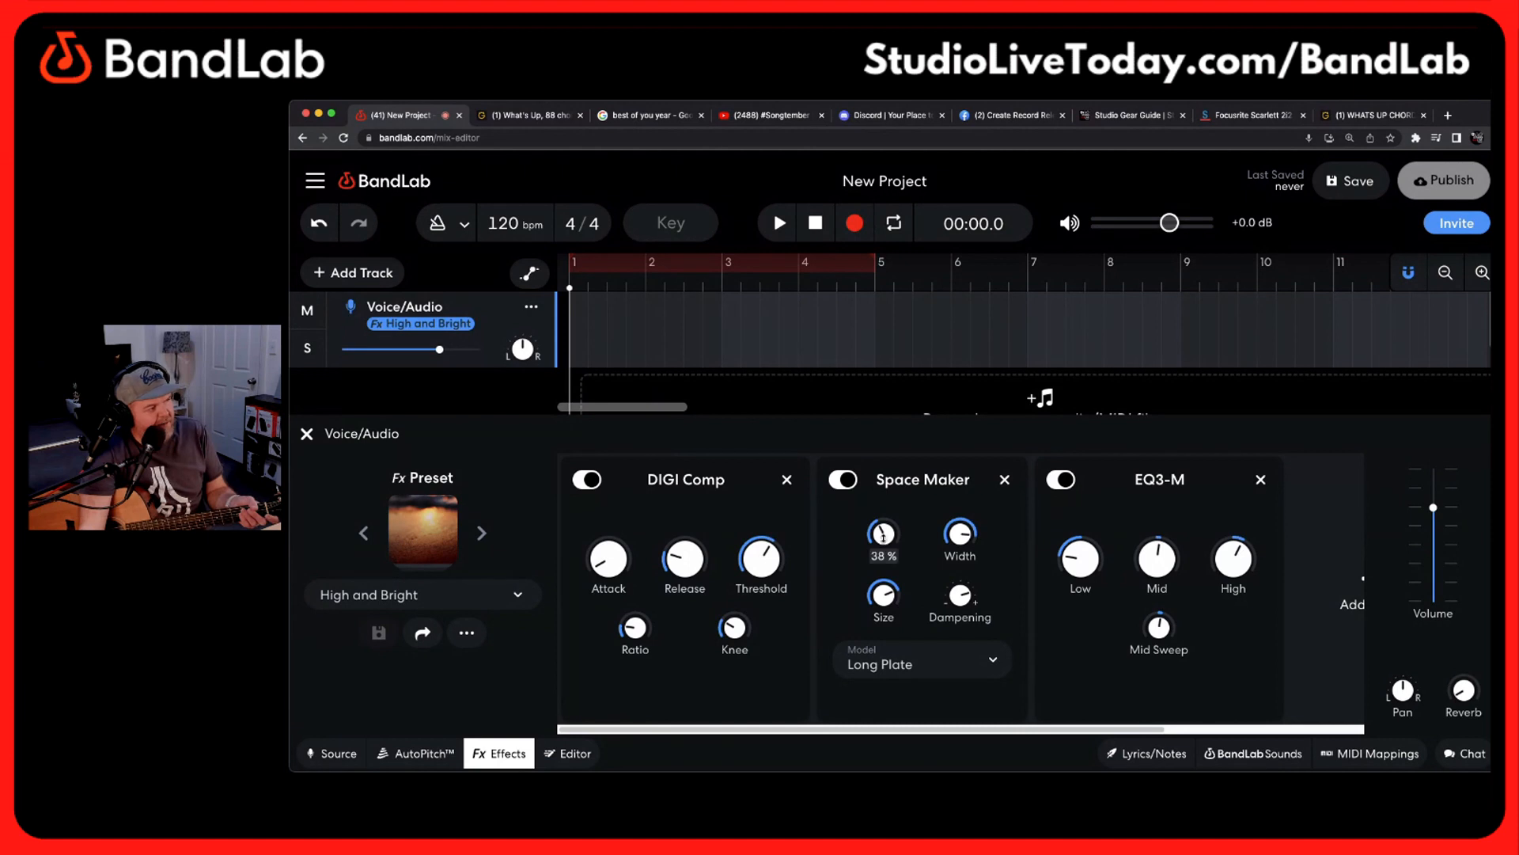
# Lower the Space Maker's Mix and raise the EQ3-M's Low band in the Voice/Audio track's effects
pyautogui.moveTo(884, 535); pyautogui.dragTo(881, 645)
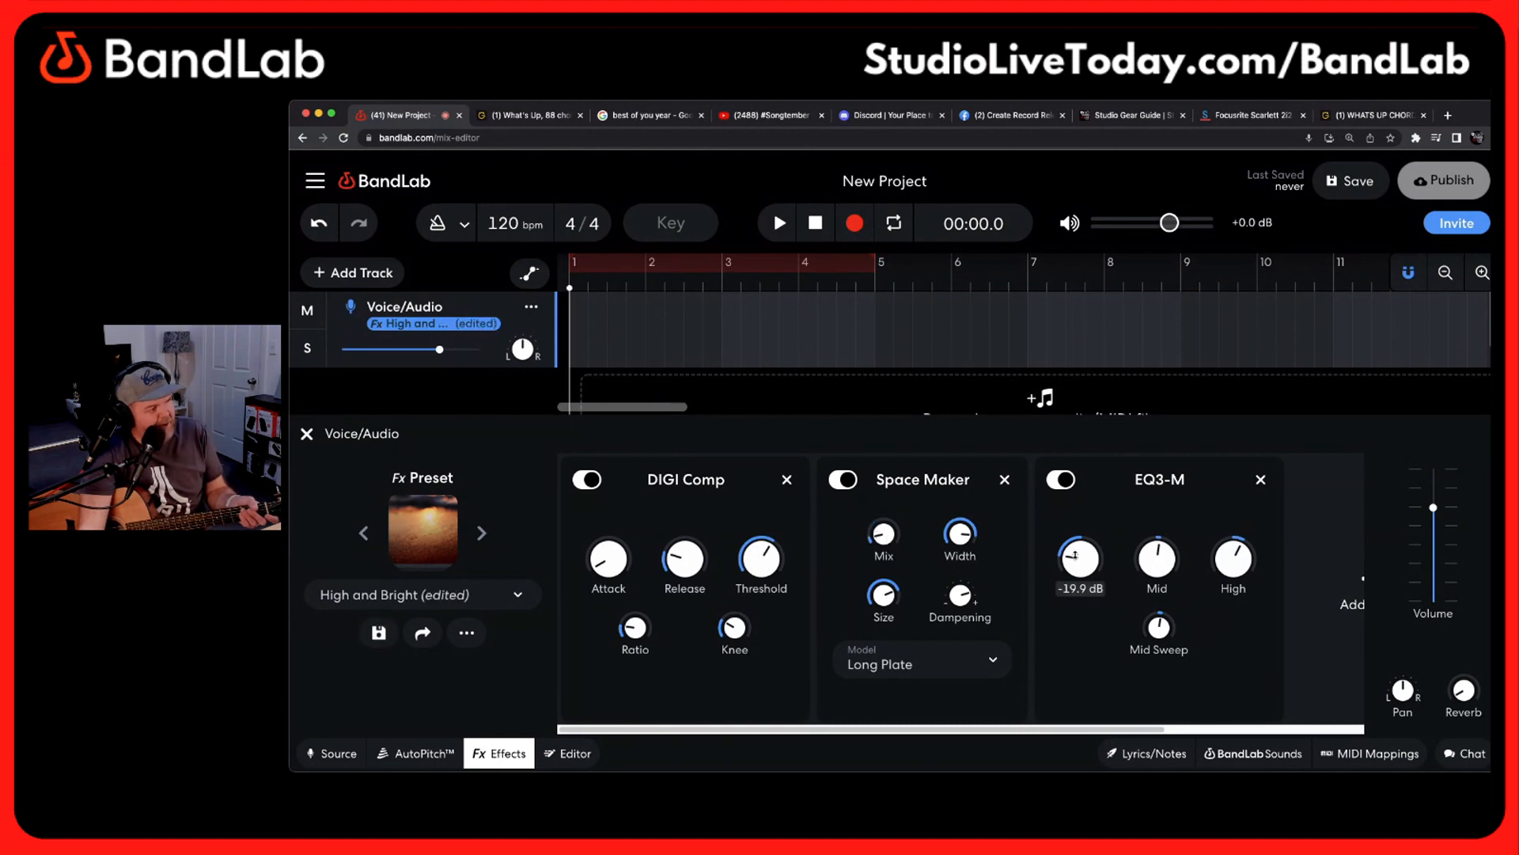
pyautogui.moveTo(1074, 557); pyautogui.dragTo(1073, 521)
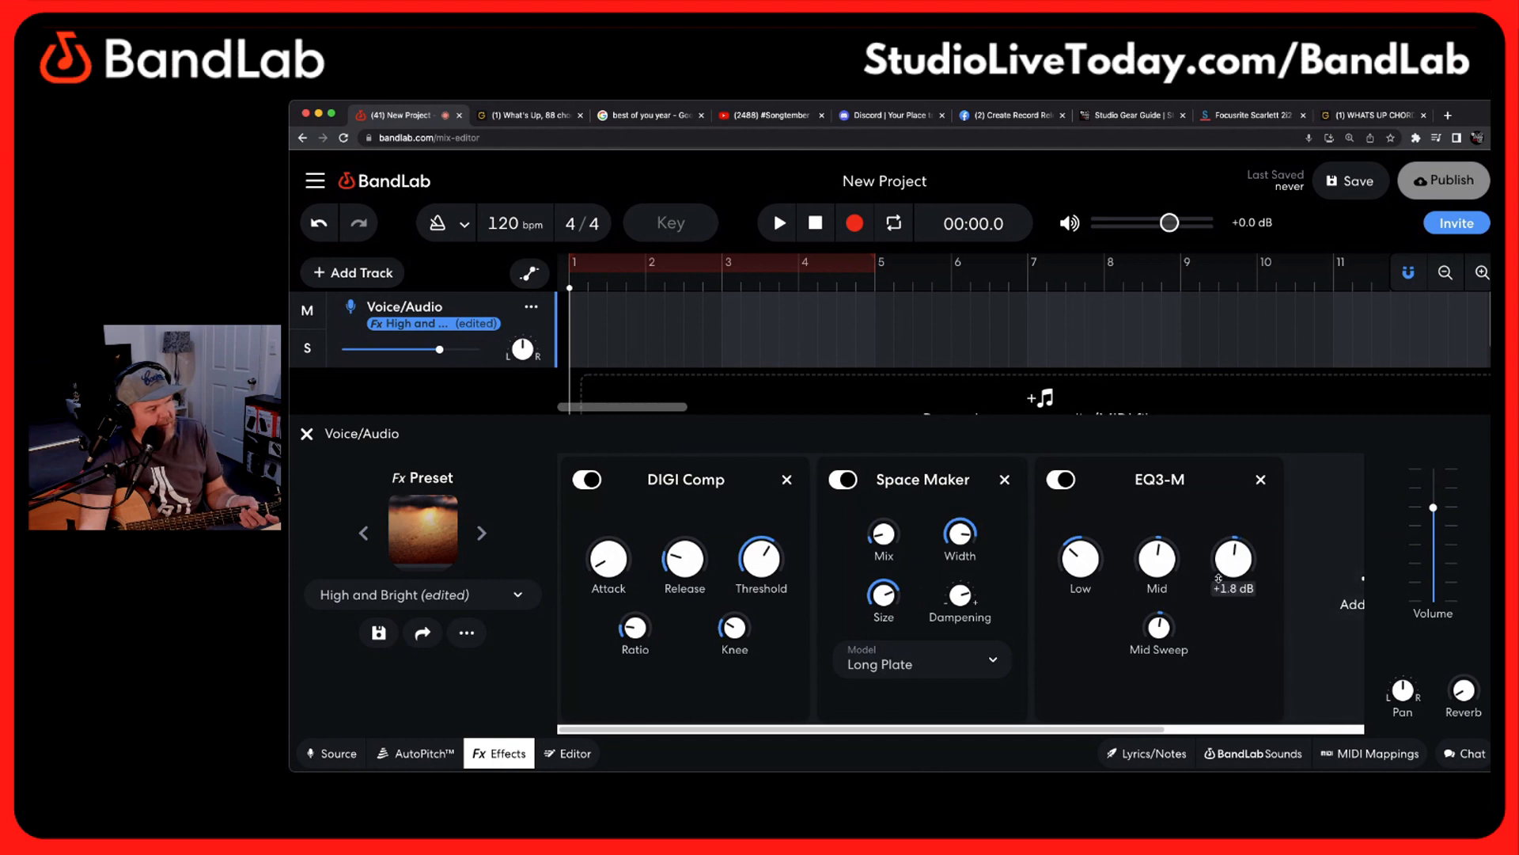
pyautogui.click(608, 330)
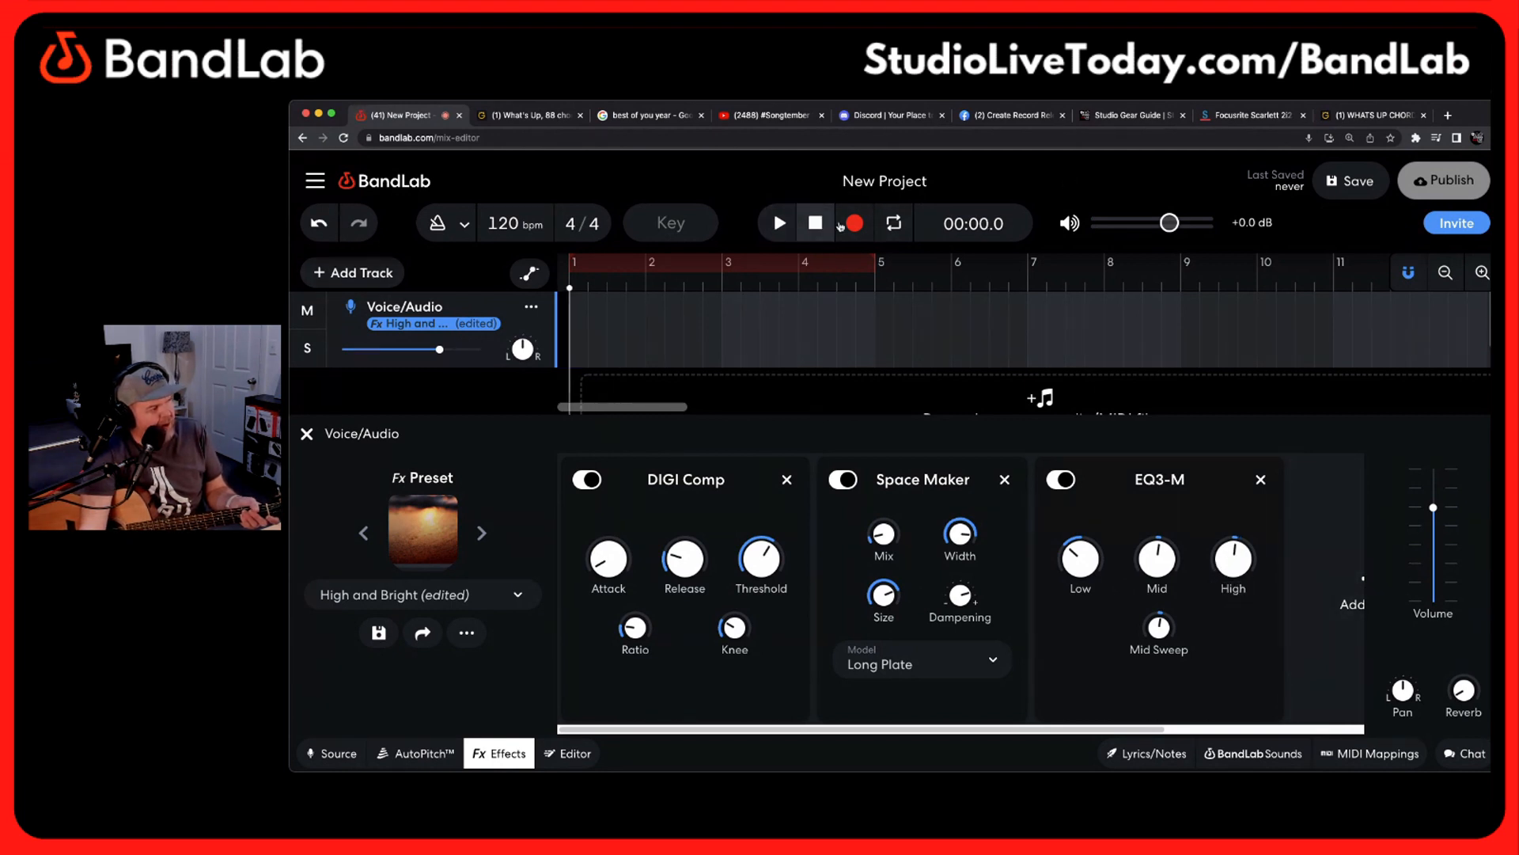
pyautogui.click(854, 223)
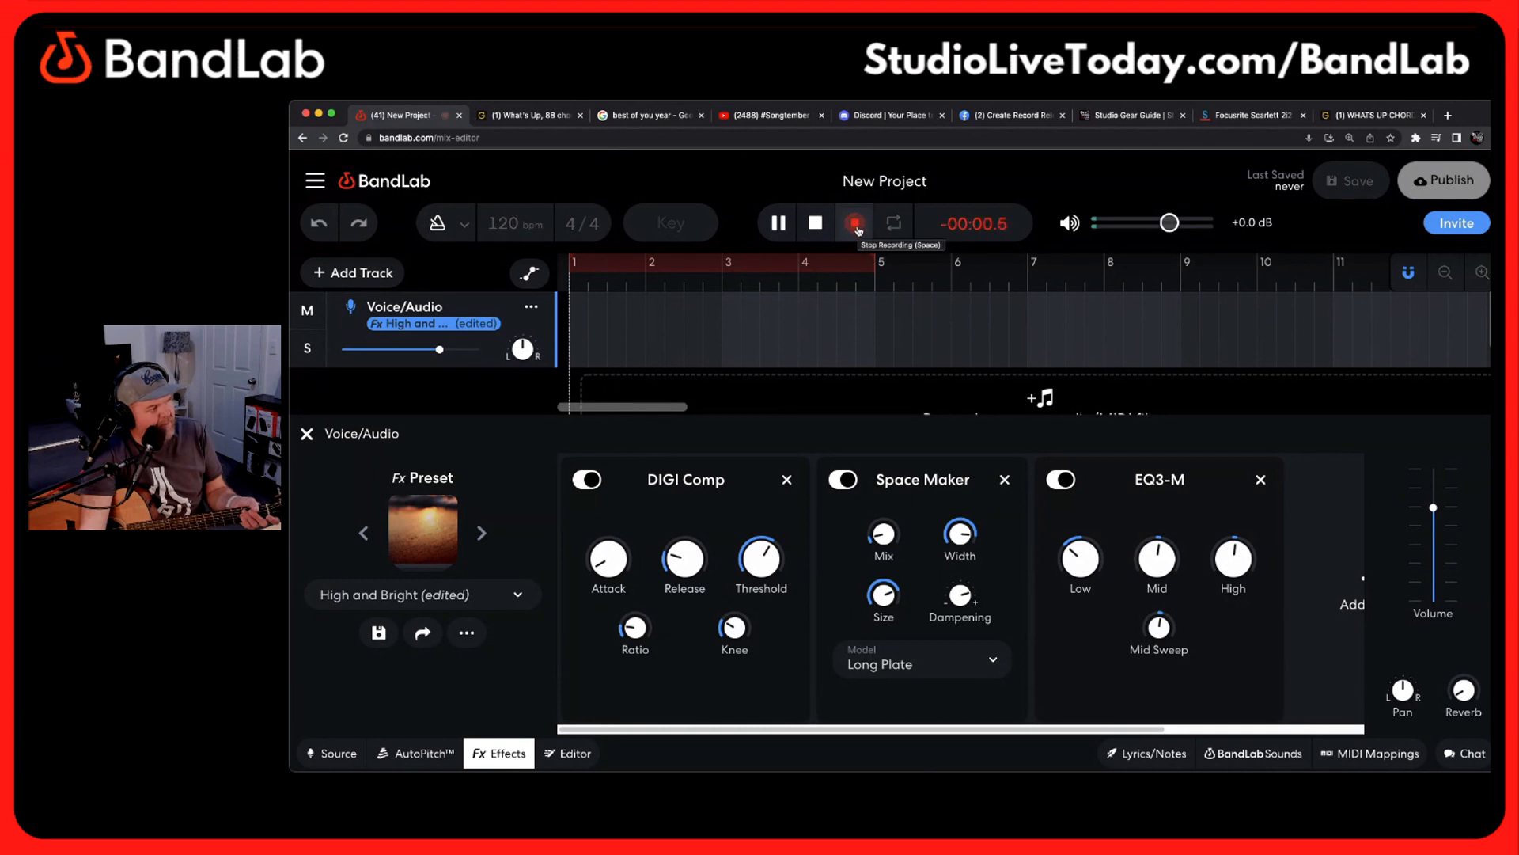
pyautogui.click(856, 224)
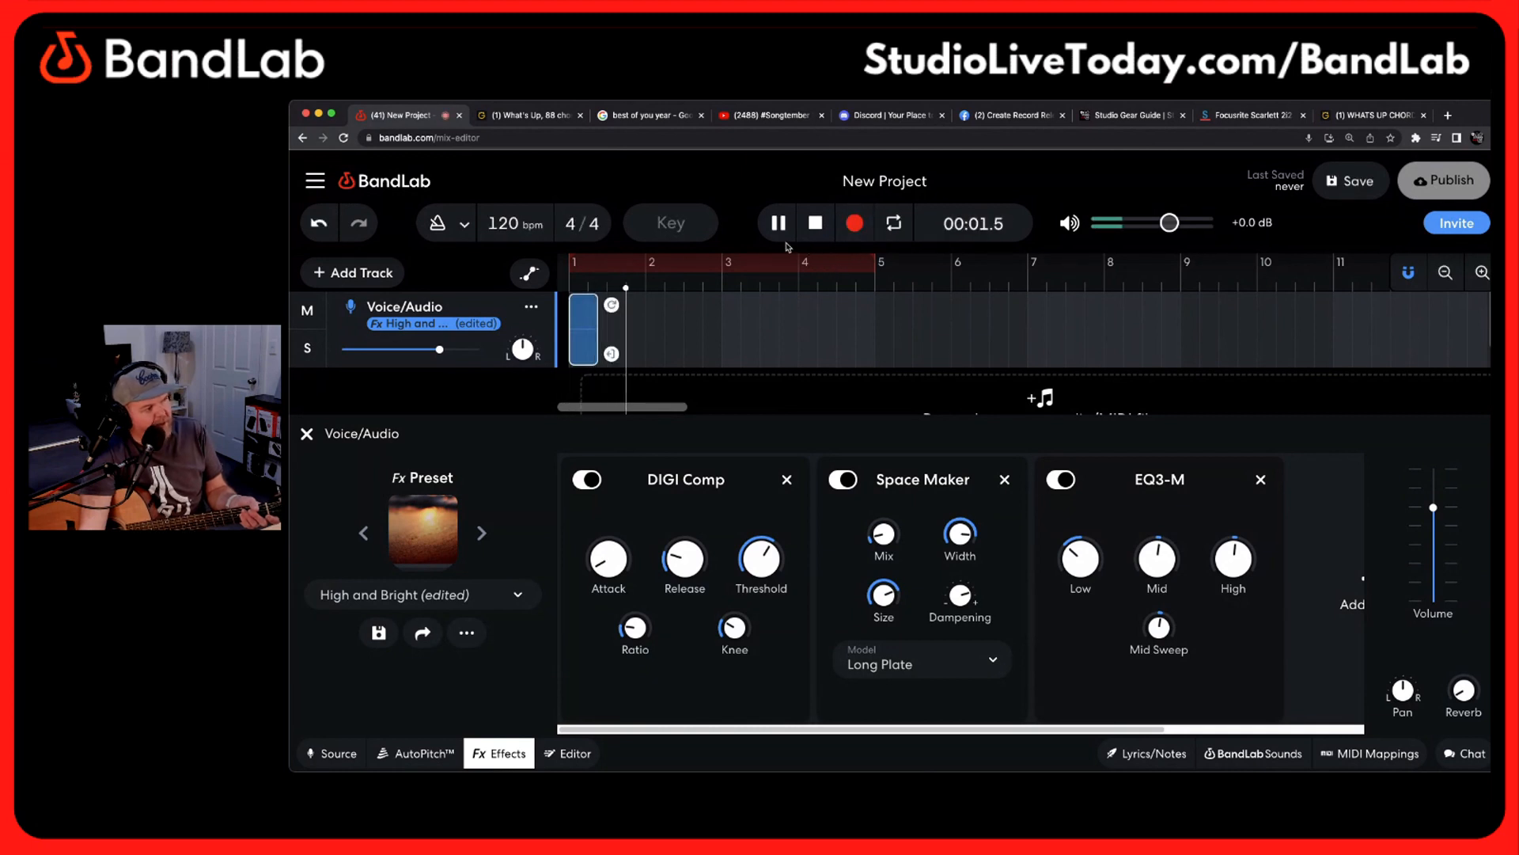
pyautogui.click(811, 225)
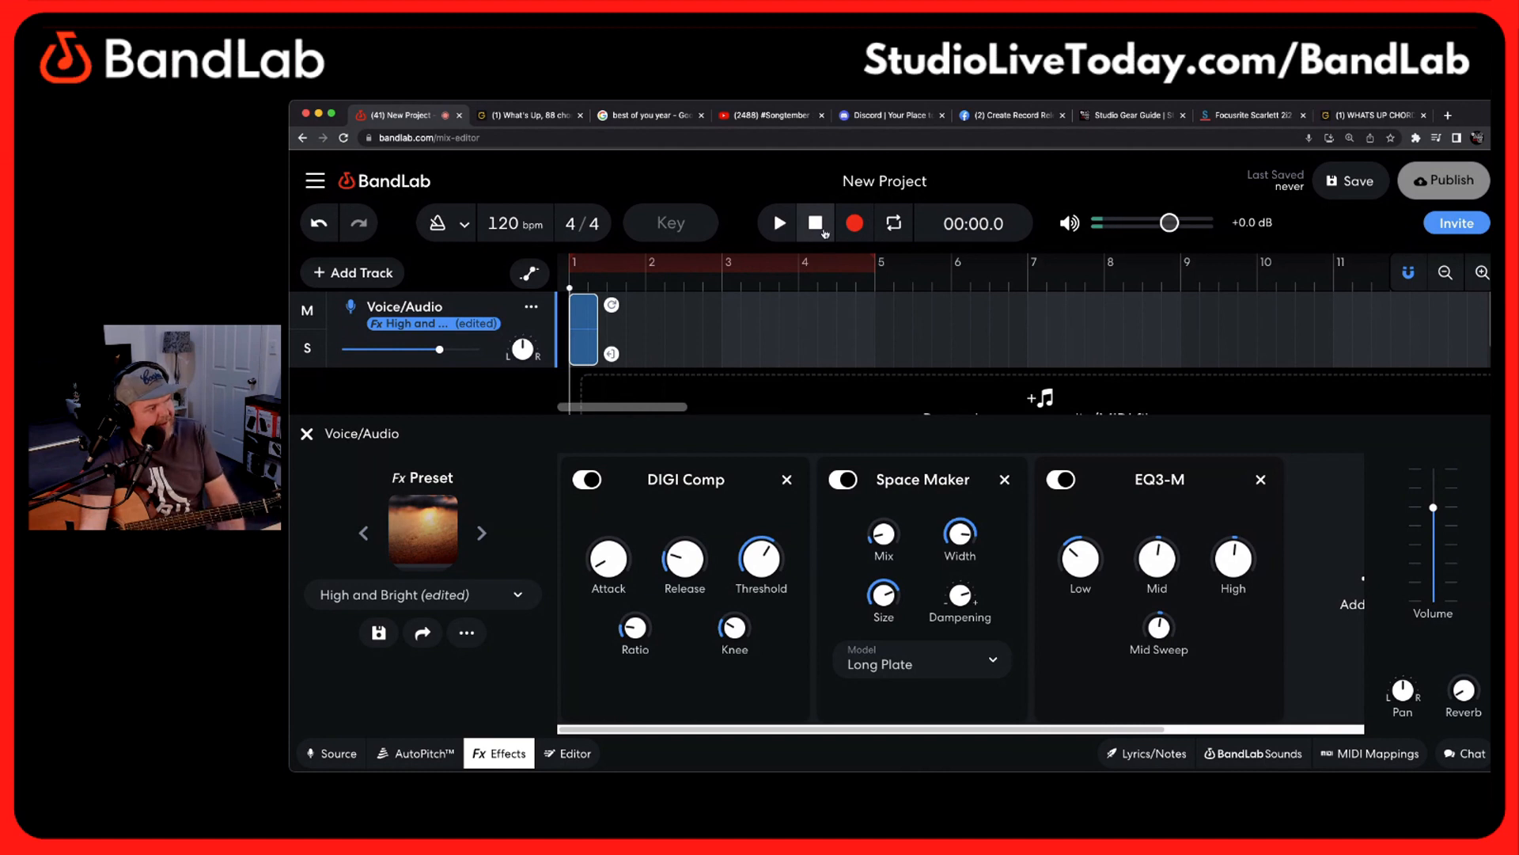
pyautogui.click(318, 225)
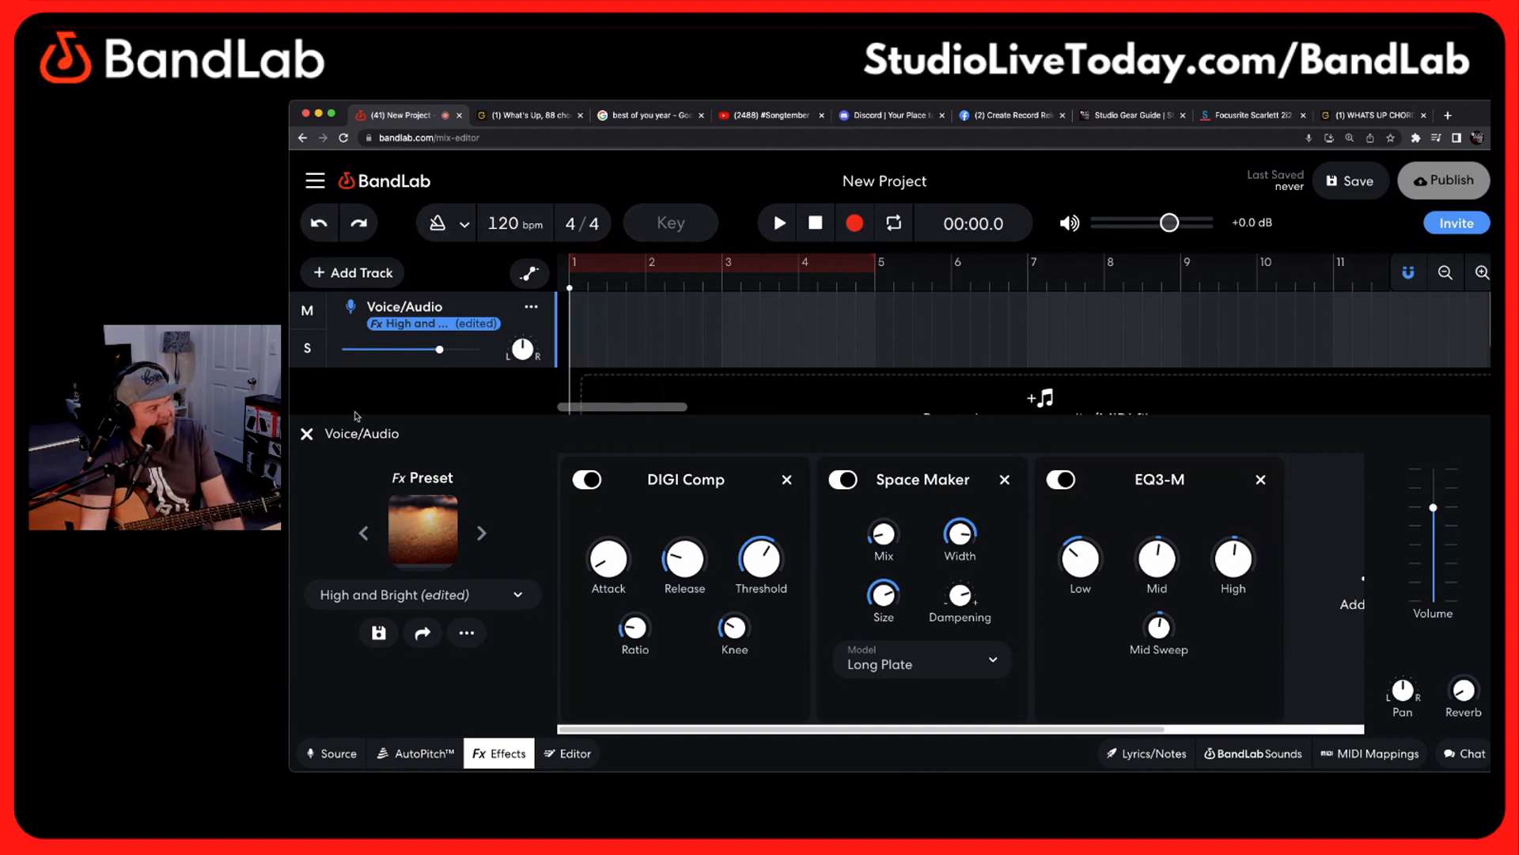
# Close the Voice/Audio track's effects and add a Guitar track to the project
pyautogui.click(310, 435)
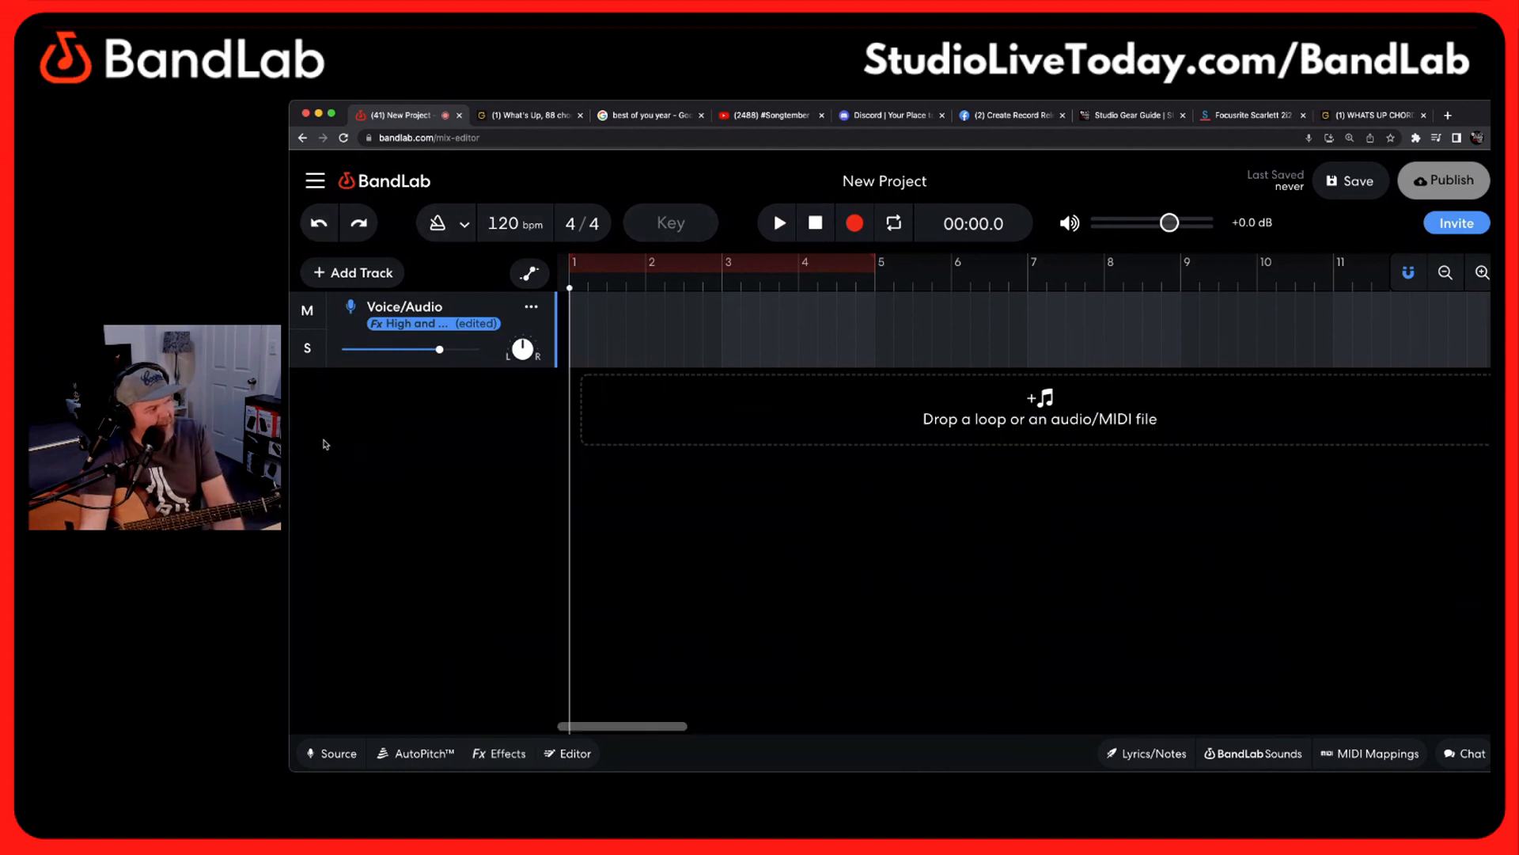
pyautogui.click(366, 274)
pyautogui.click(423, 630)
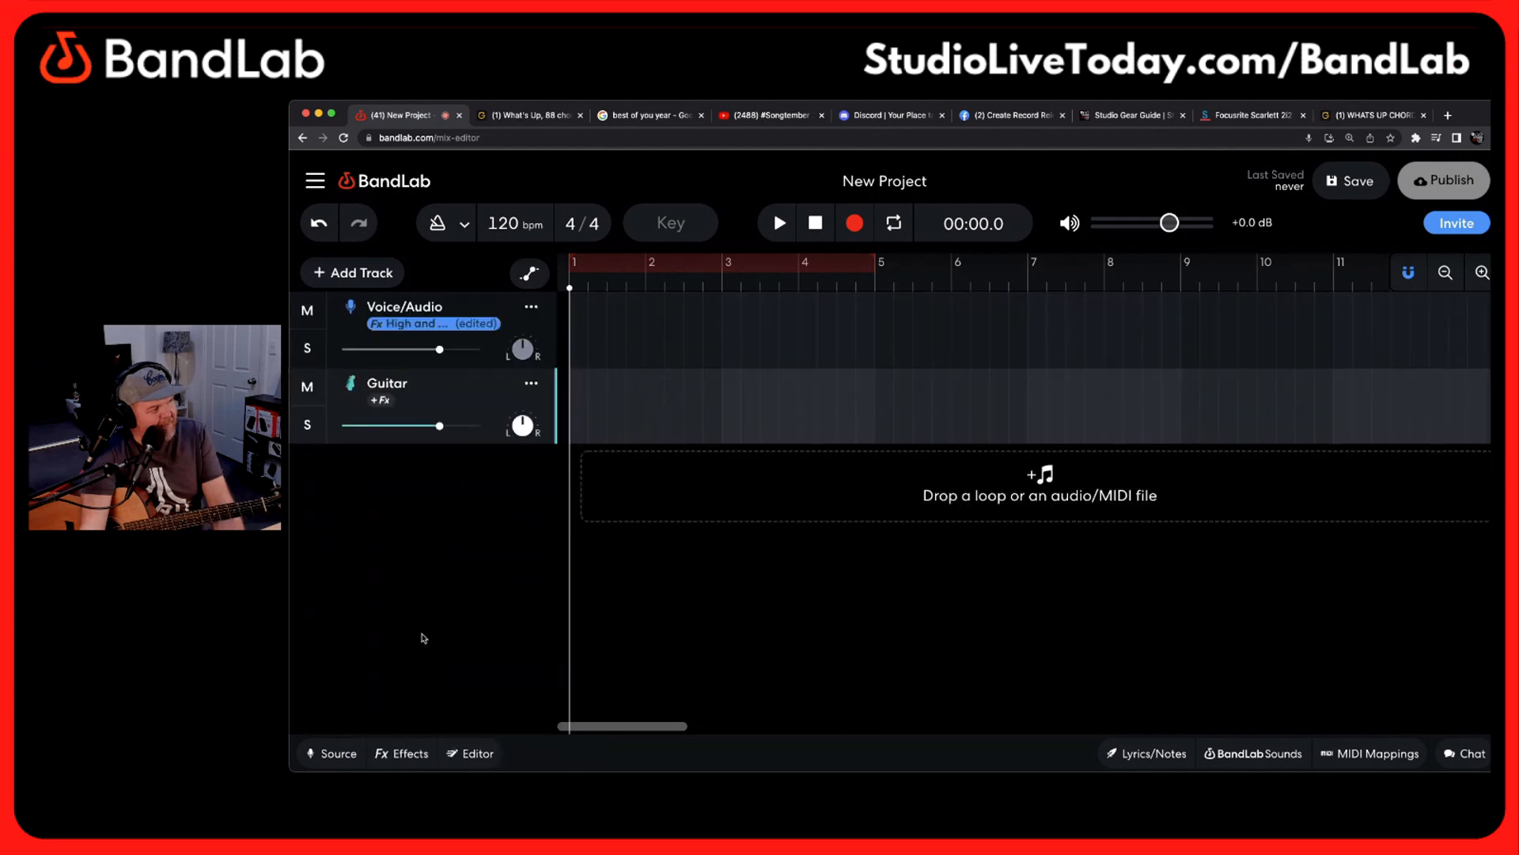
# Set the Guitar track's input to Channel 2 with monitoring on
pyautogui.click(339, 753)
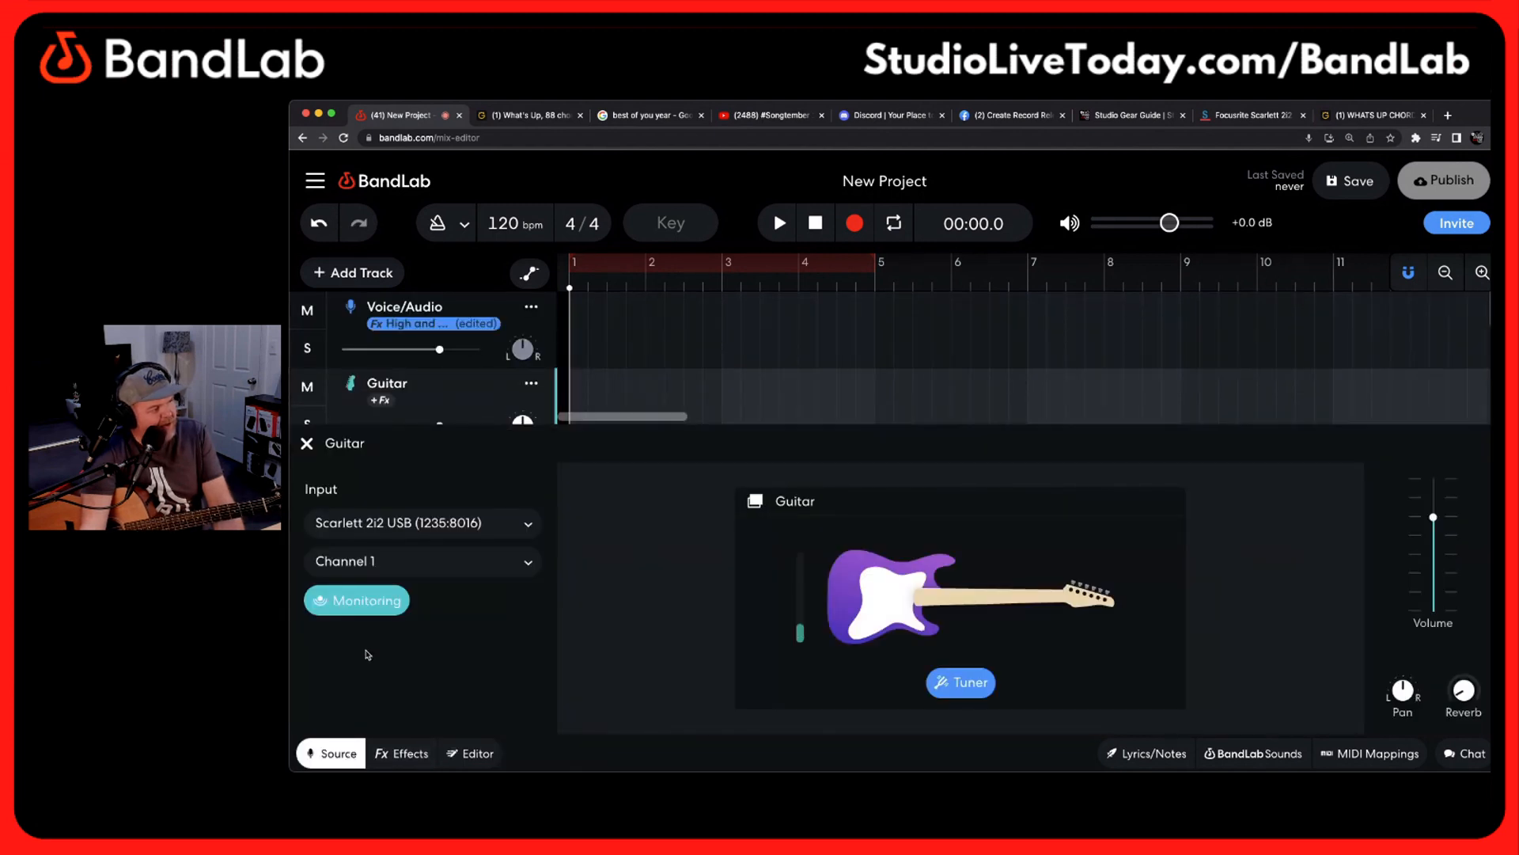
pyautogui.click(400, 560)
pyautogui.click(405, 586)
pyautogui.click(394, 605)
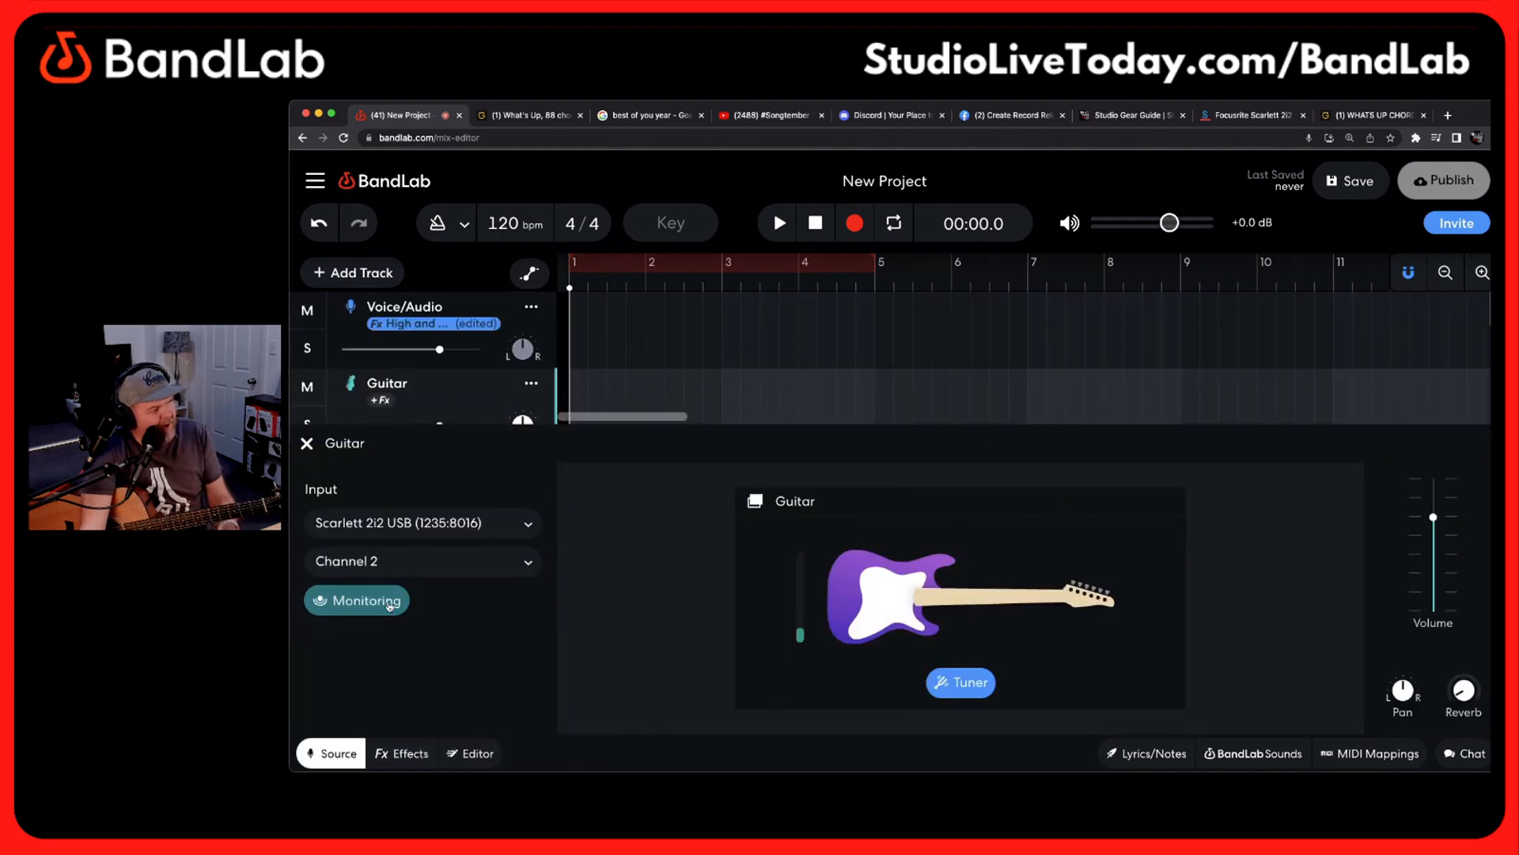
pyautogui.click(386, 603)
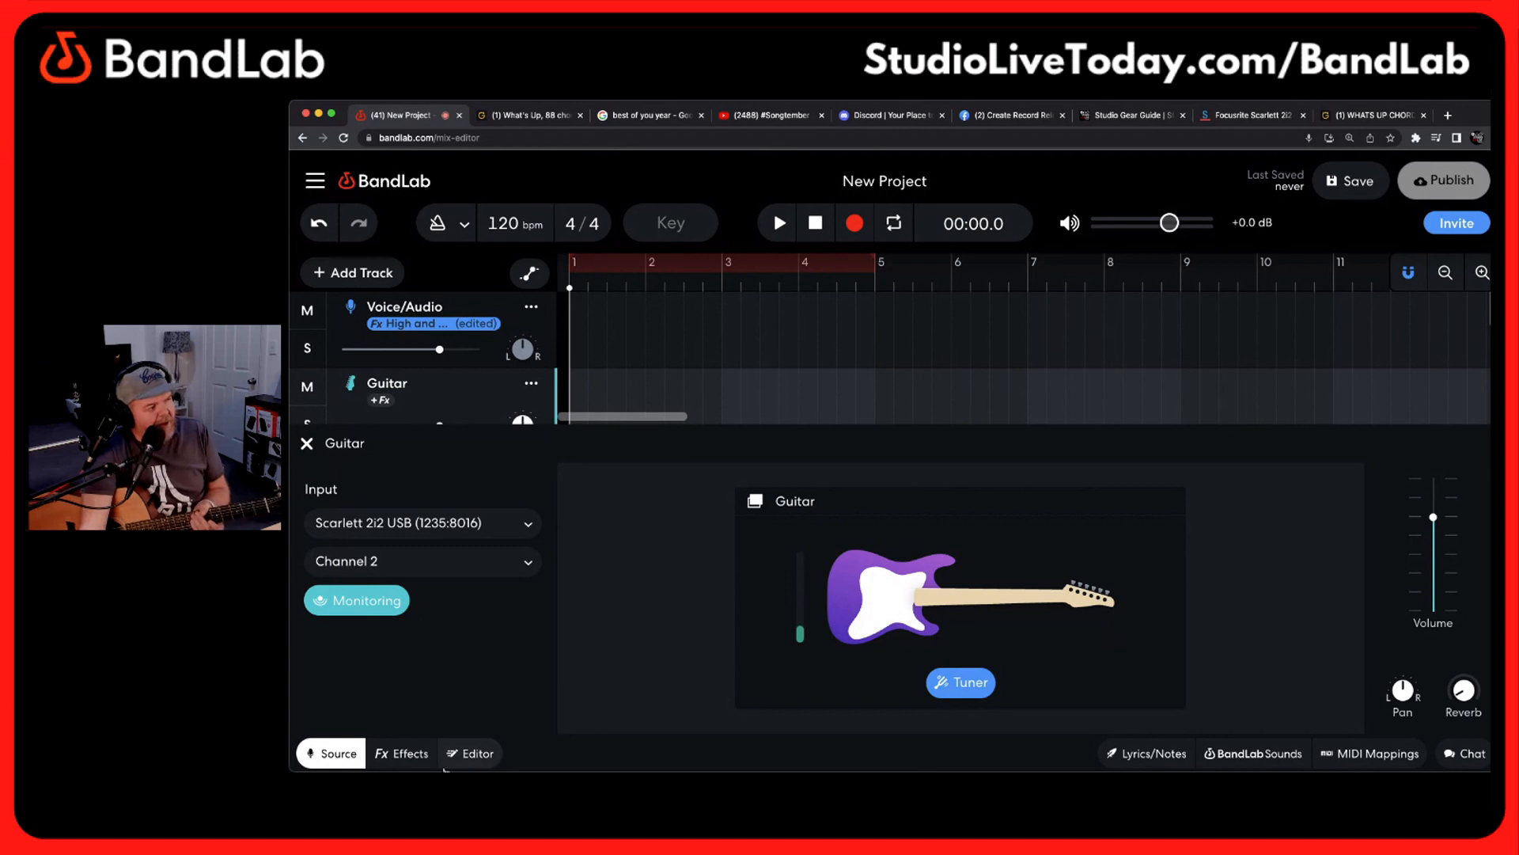
# Search the effect presets for "acous" and apply the Acoustic Guitar preset to the Guitar track
pyautogui.click(420, 767)
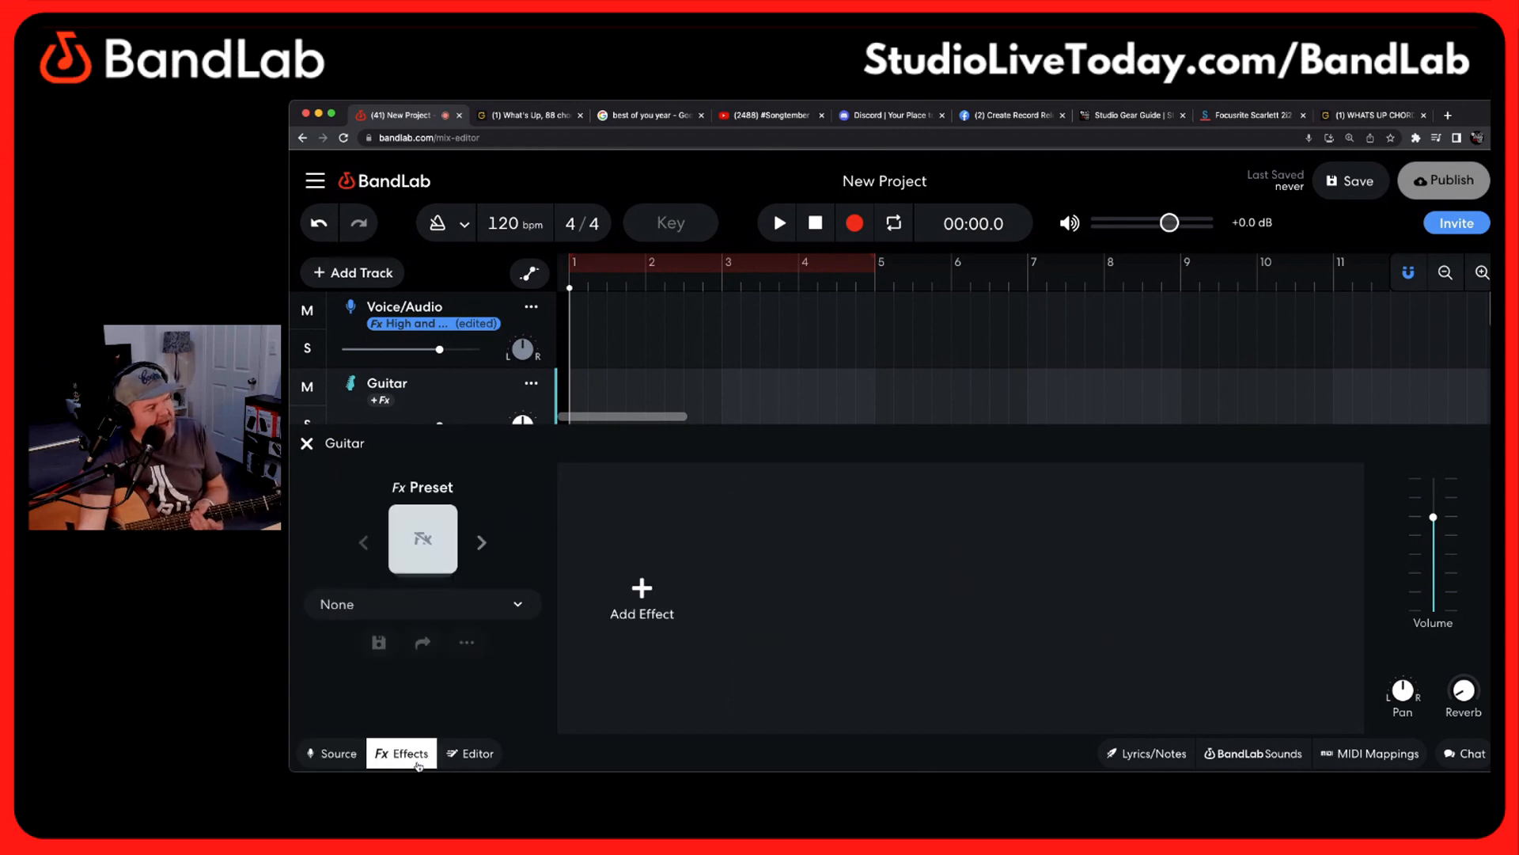
pyautogui.click(418, 543)
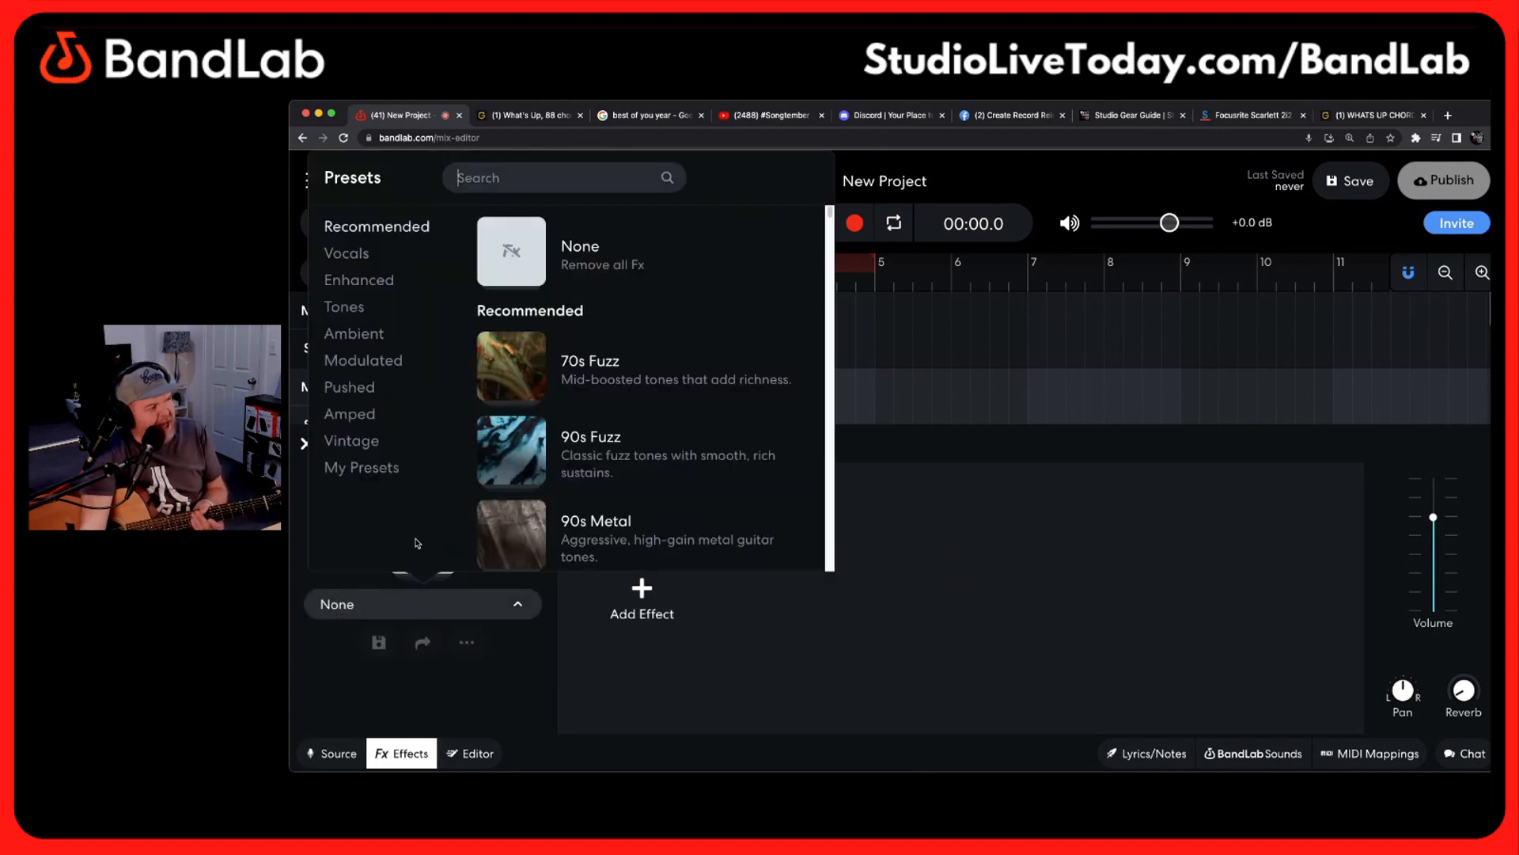
pyautogui.click(497, 181)
pyautogui.write('acous')
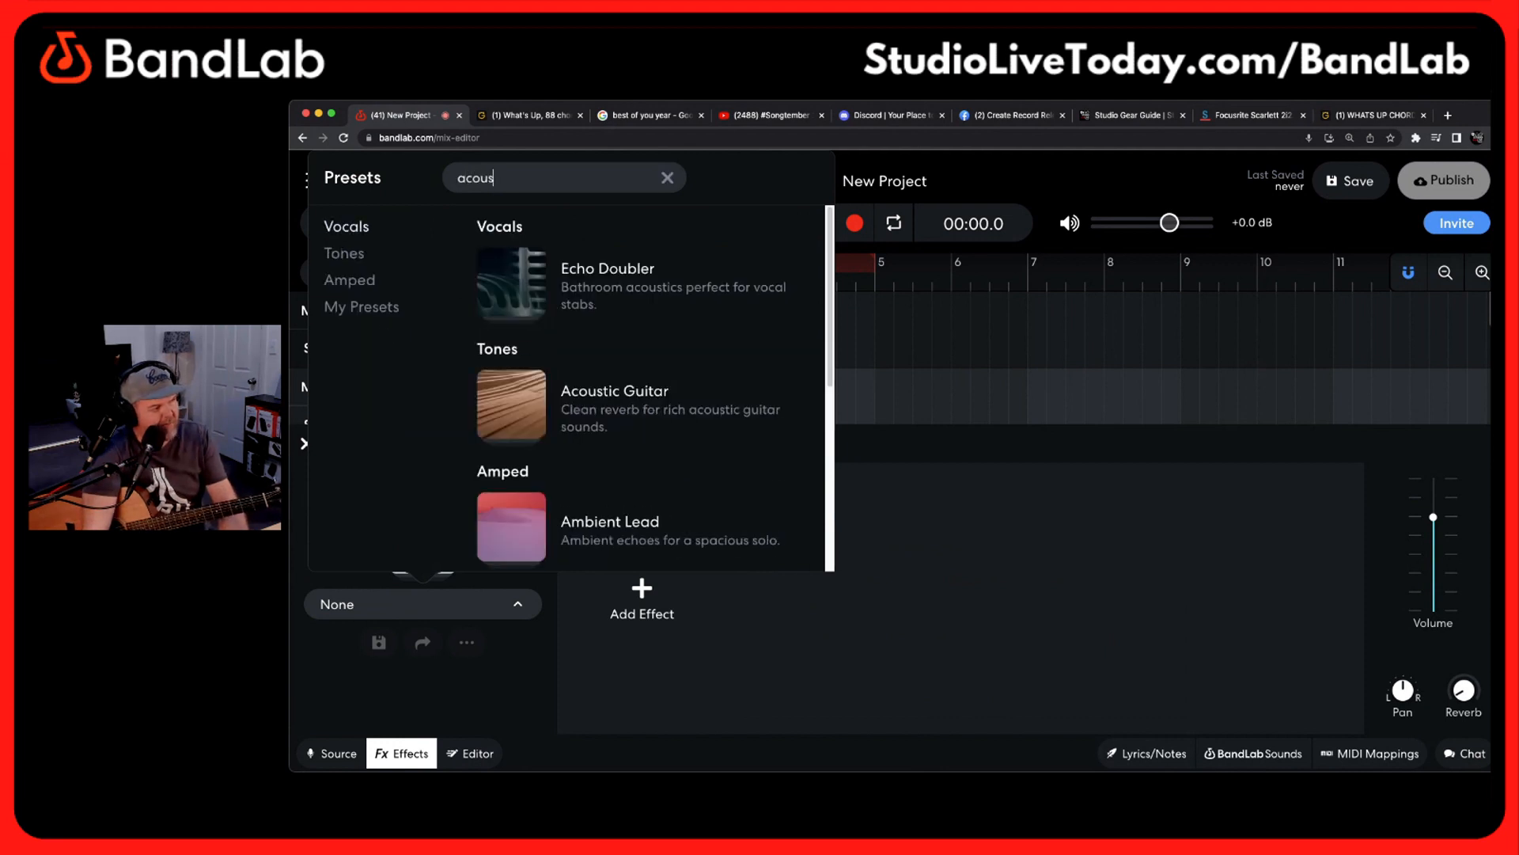
pyautogui.click(696, 408)
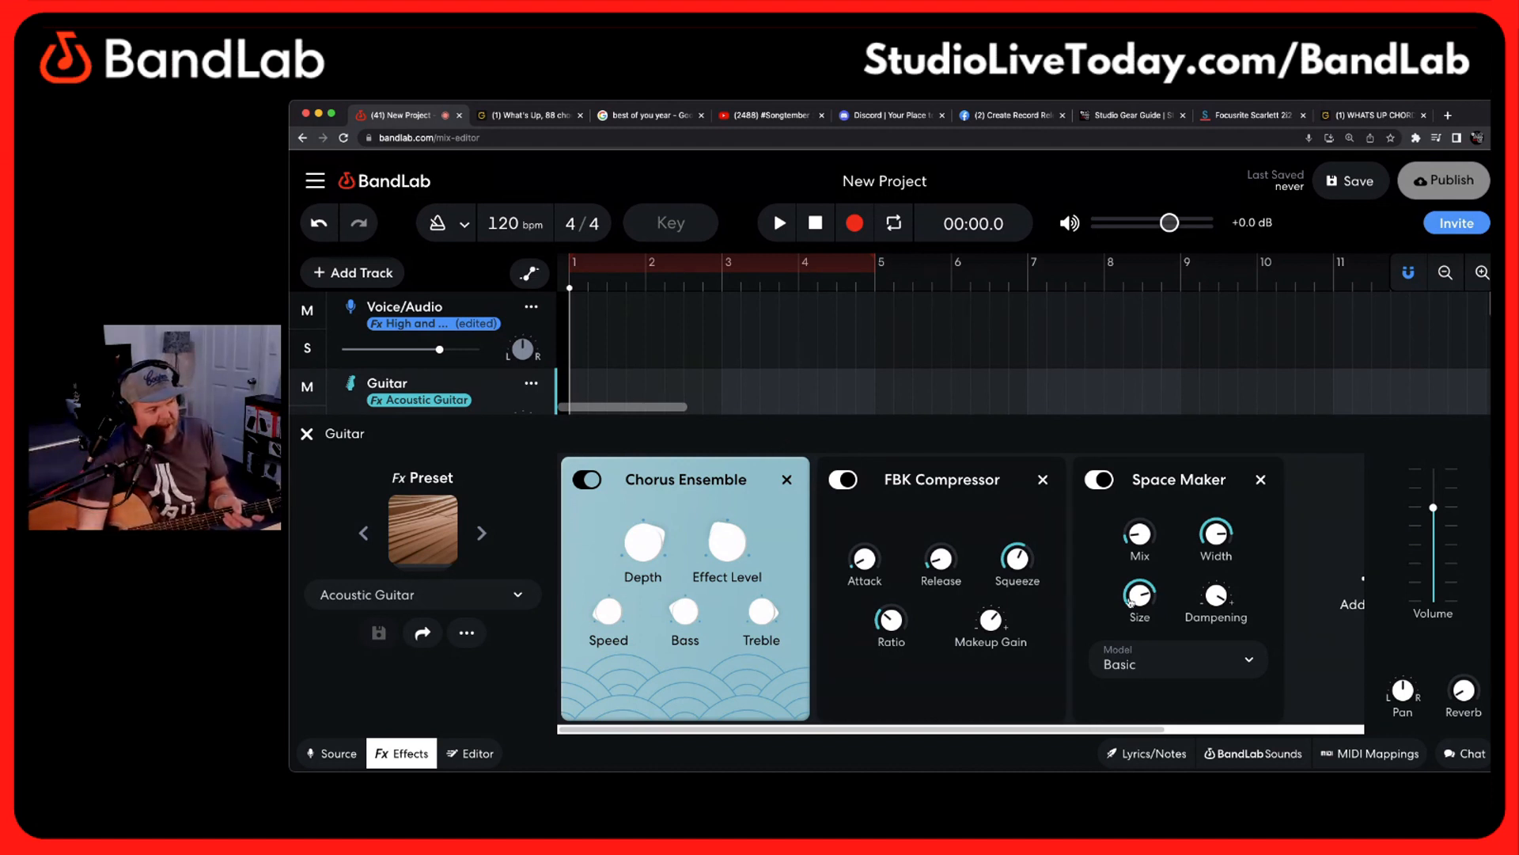
# Lower the Space Maker's Mix and adjust the Chorus Ensemble's Effect Level on the Guitar track, leaving the effects closed
pyautogui.moveTo(1135, 538); pyautogui.dragTo(1136, 544)
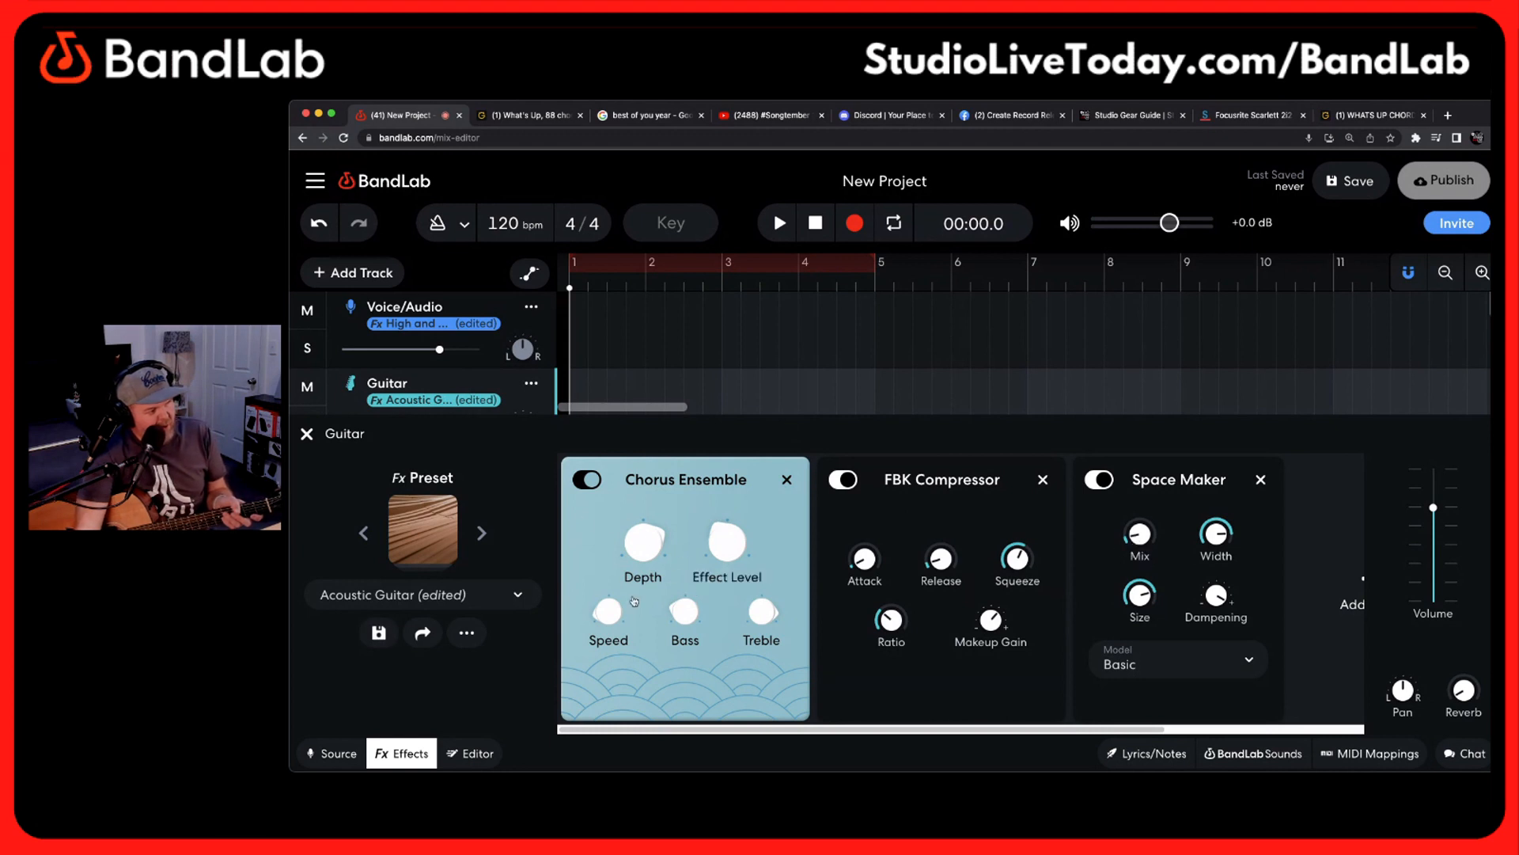
pyautogui.moveTo(721, 537)
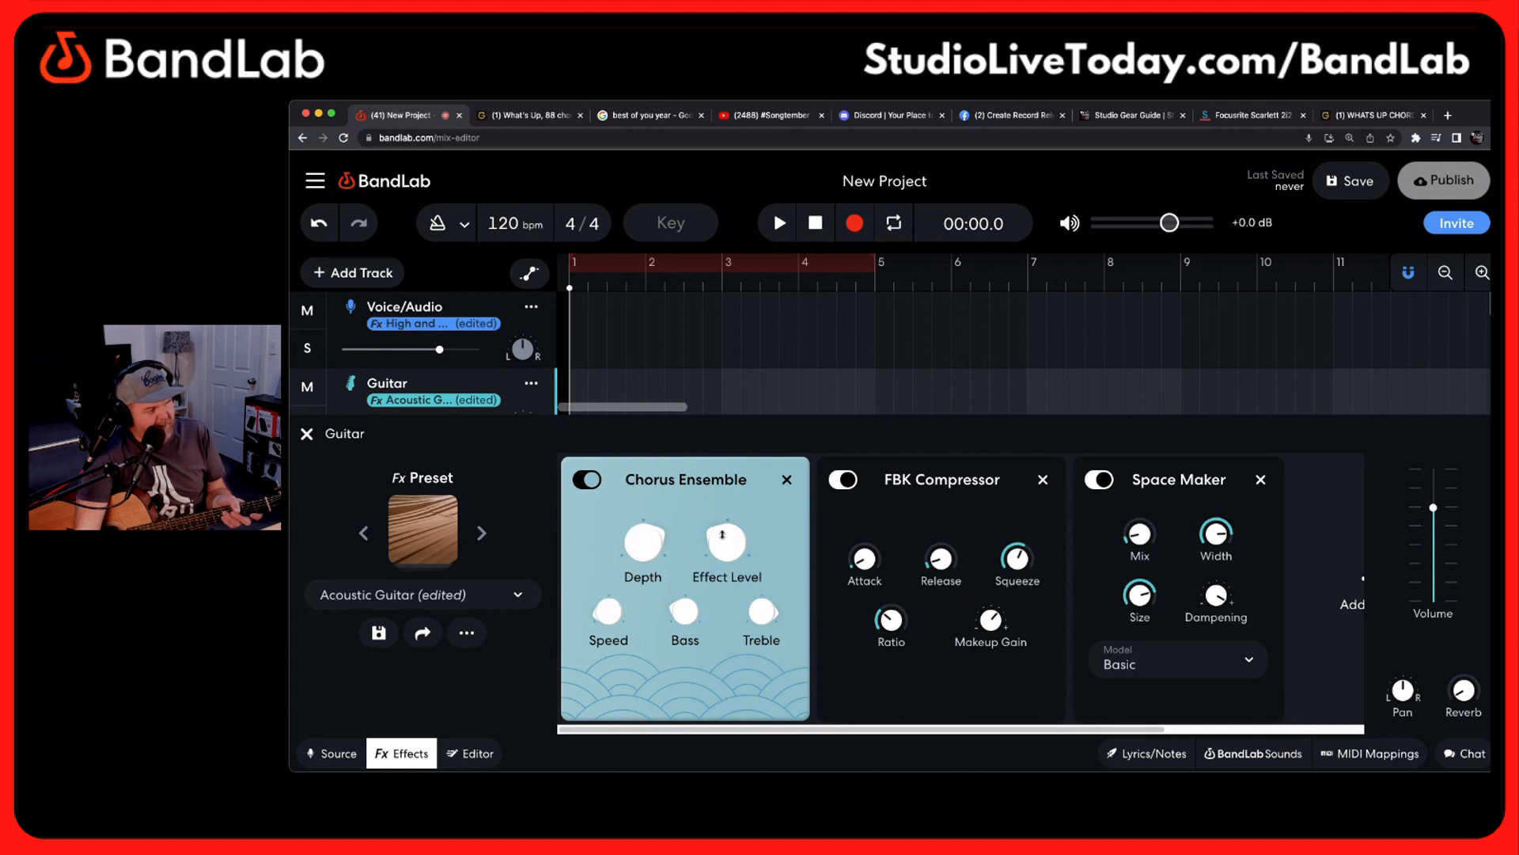
pyautogui.moveTo(721, 534); pyautogui.dragTo(722, 536)
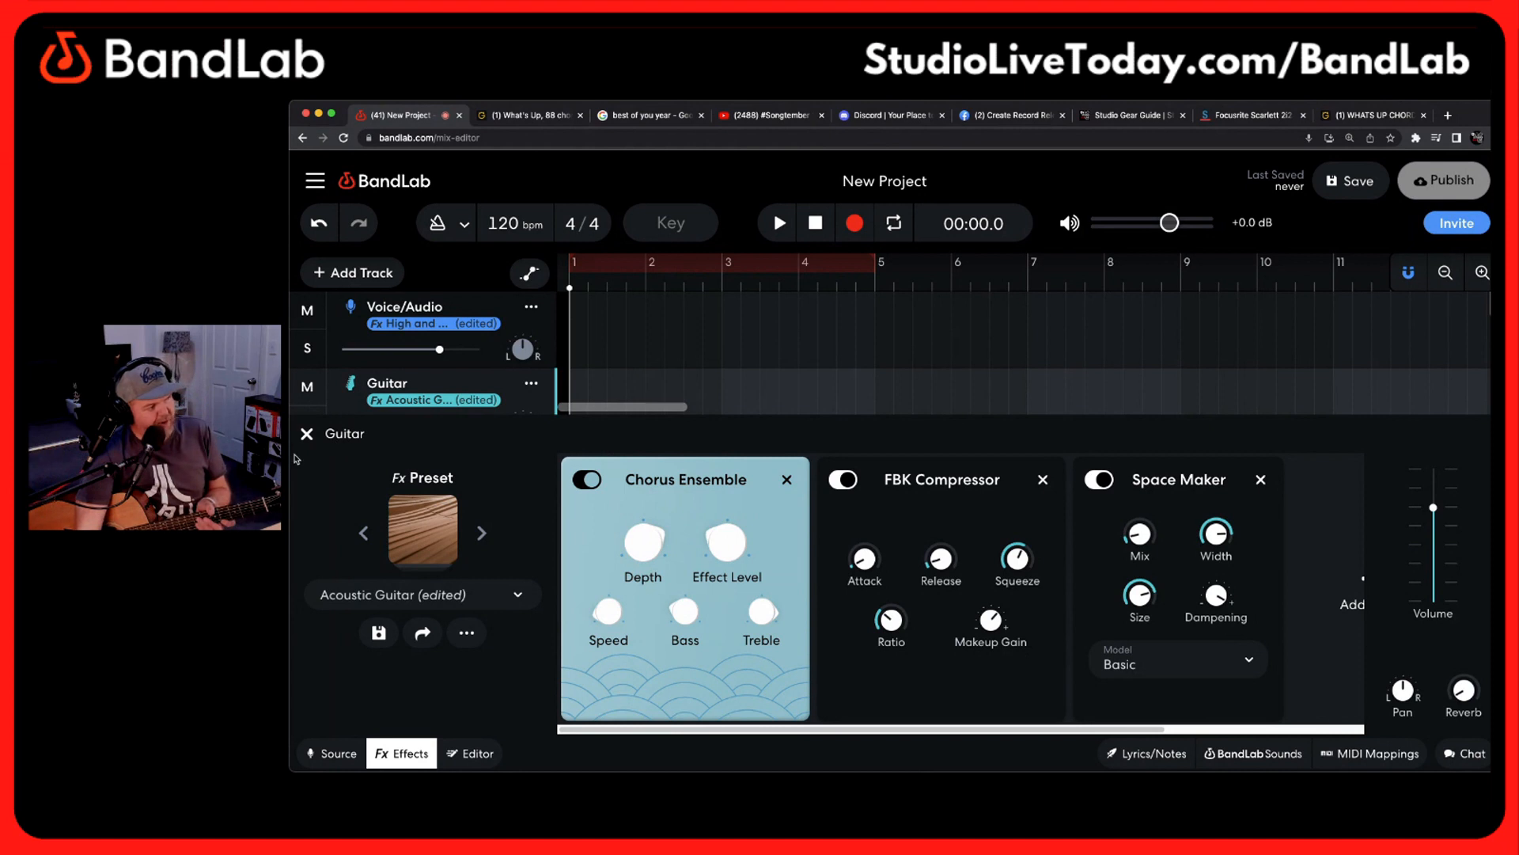
pyautogui.click(307, 434)
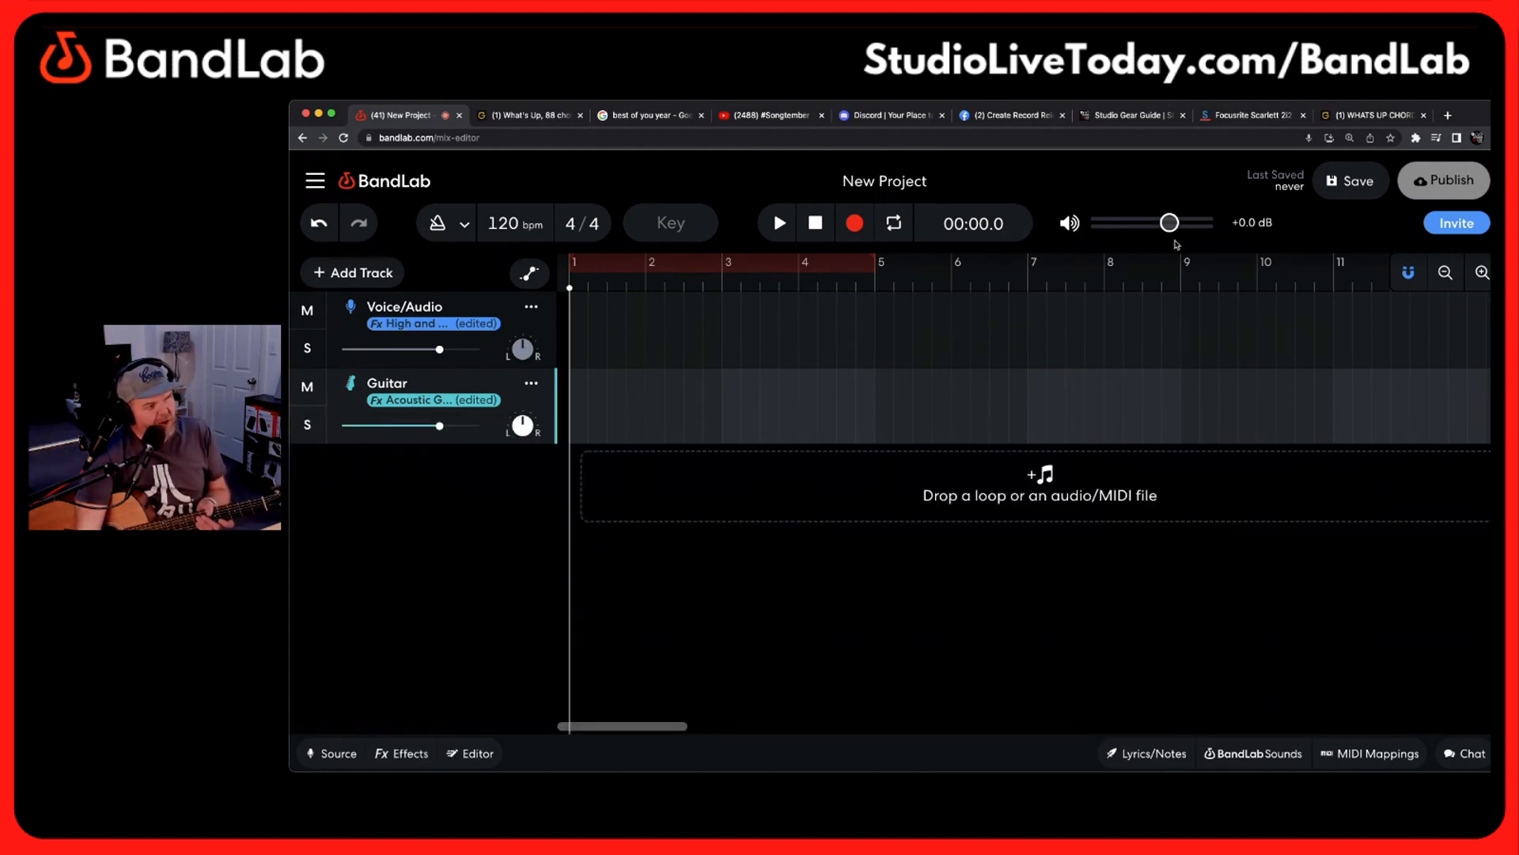
# Save the project and rename it "What's Up Acoustic Cover"
pyautogui.click(1357, 183)
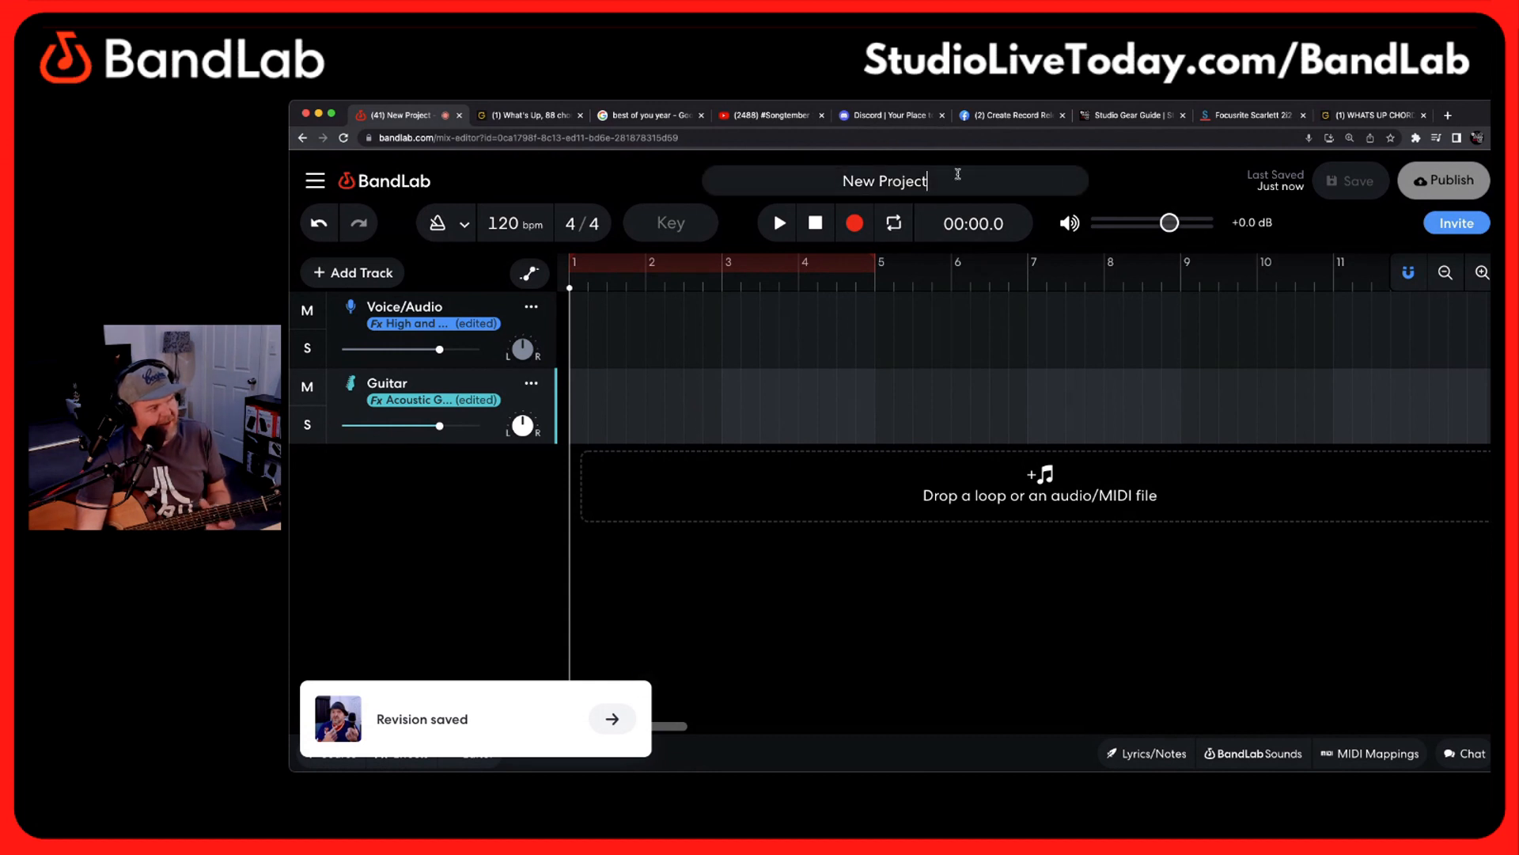
pyautogui.moveTo(957, 171); pyautogui.dragTo(787, 167)
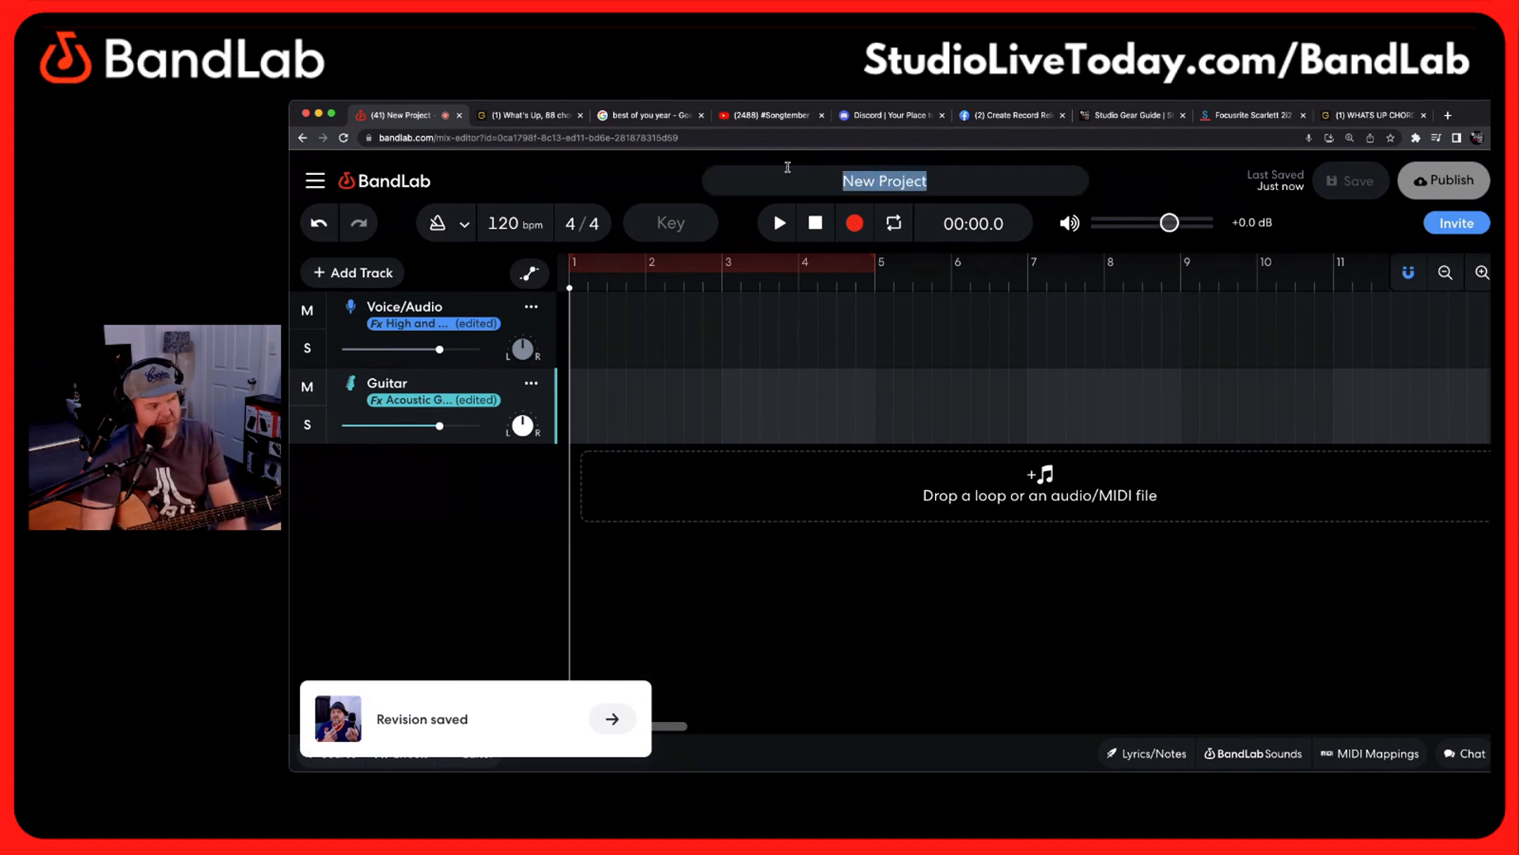
pyautogui.write("What's Up")
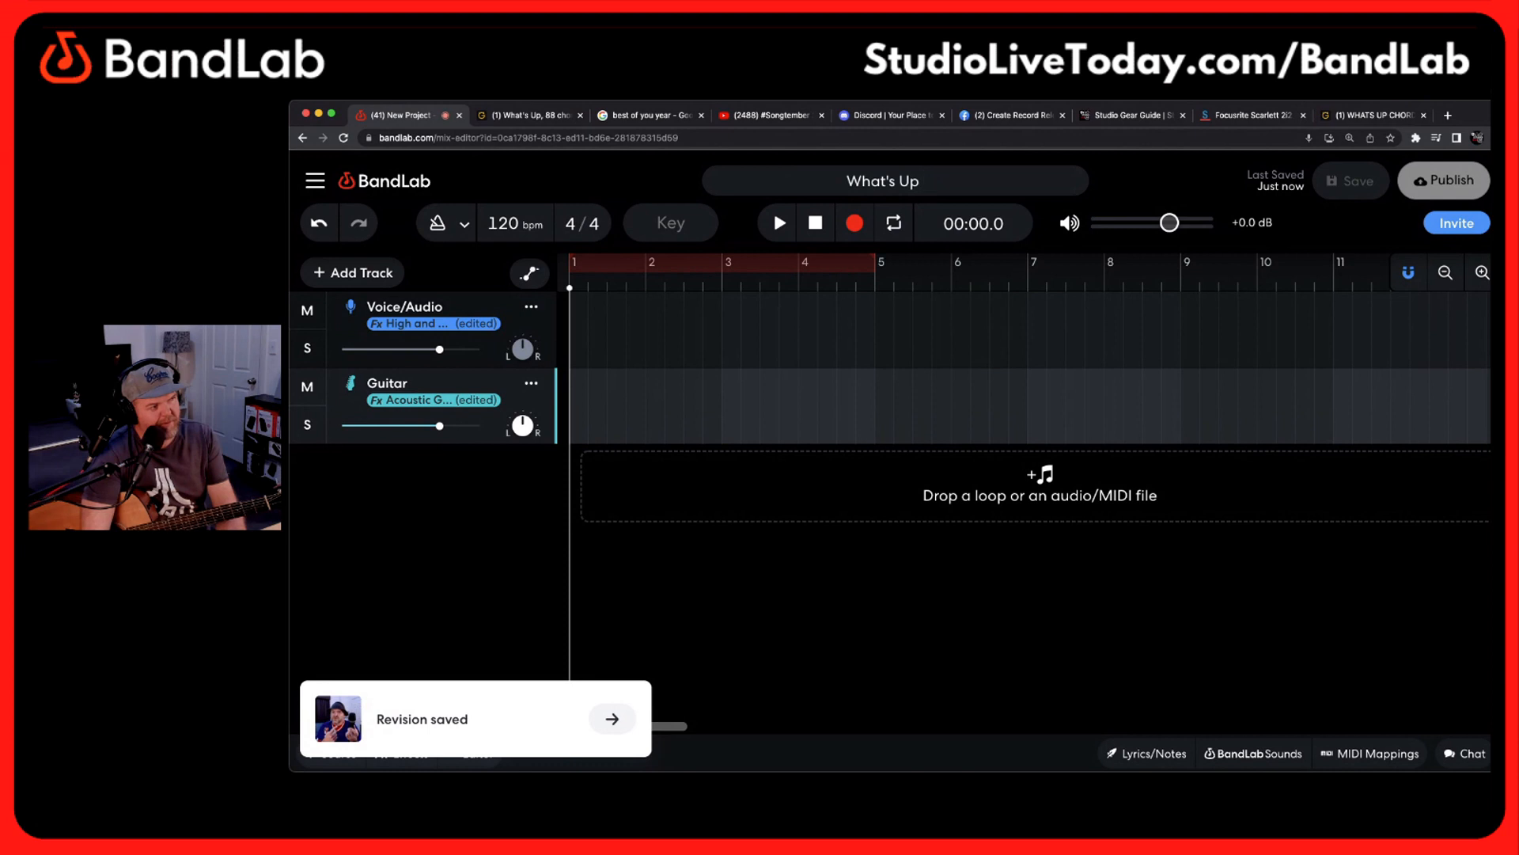
pyautogui.write(' Acoustic Cover')
pyautogui.press('Return')
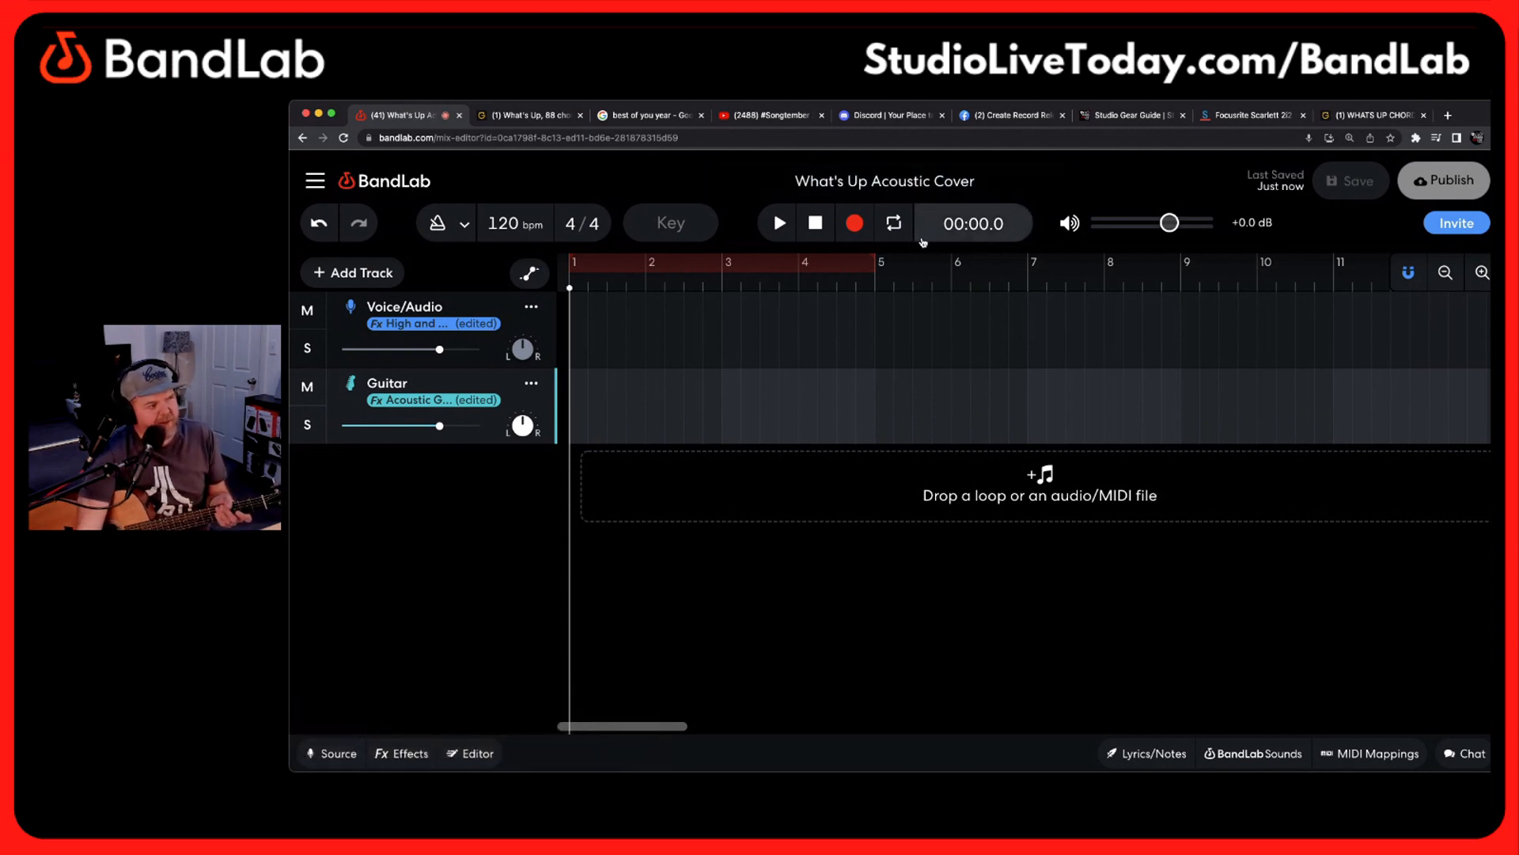
# Switch the metronome on and back off
pyautogui.click(442, 224)
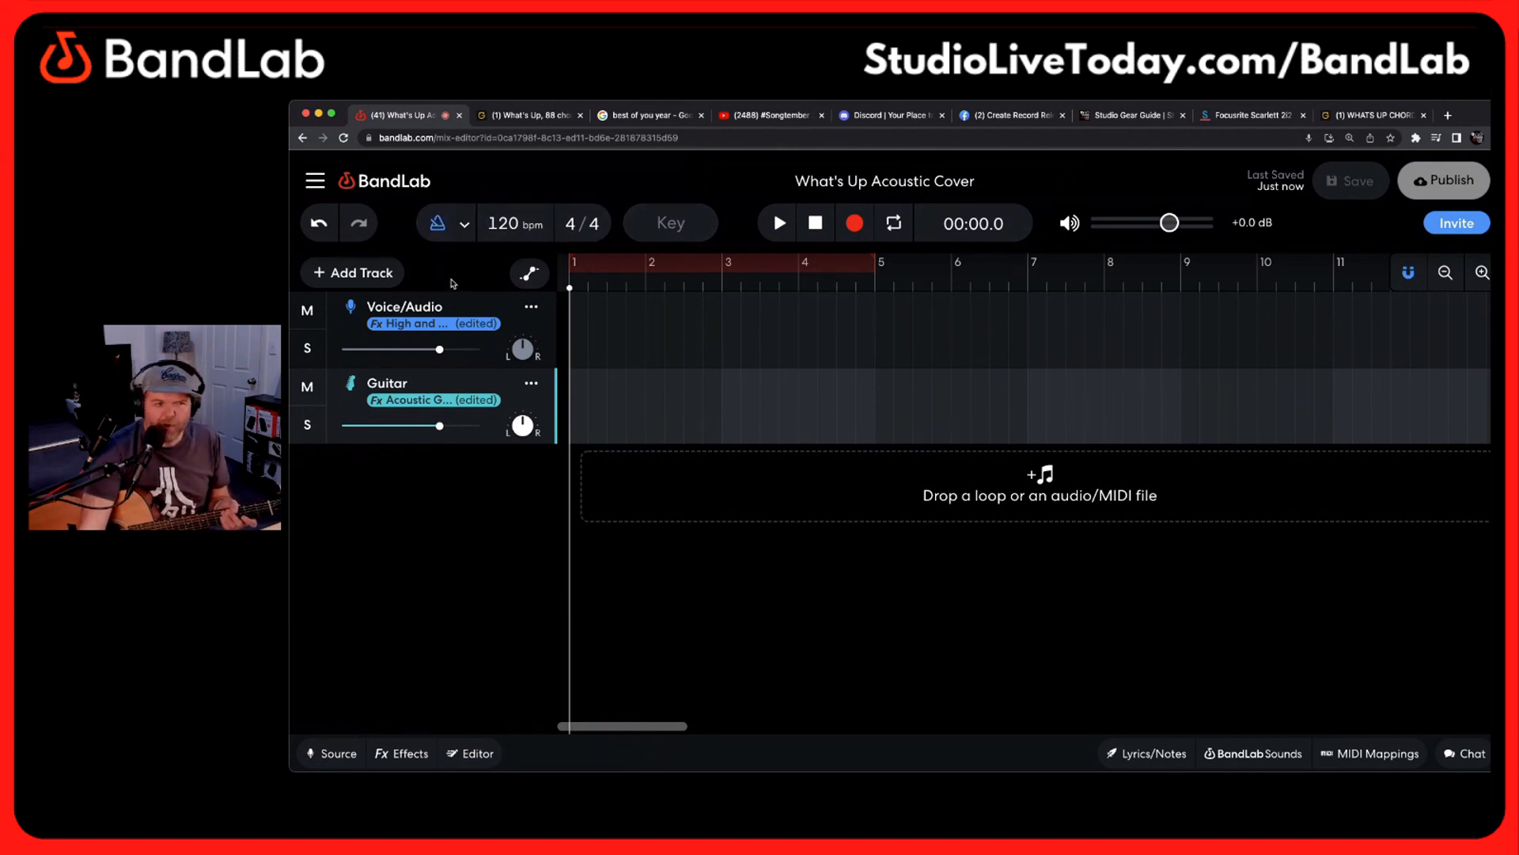
pyautogui.click(436, 222)
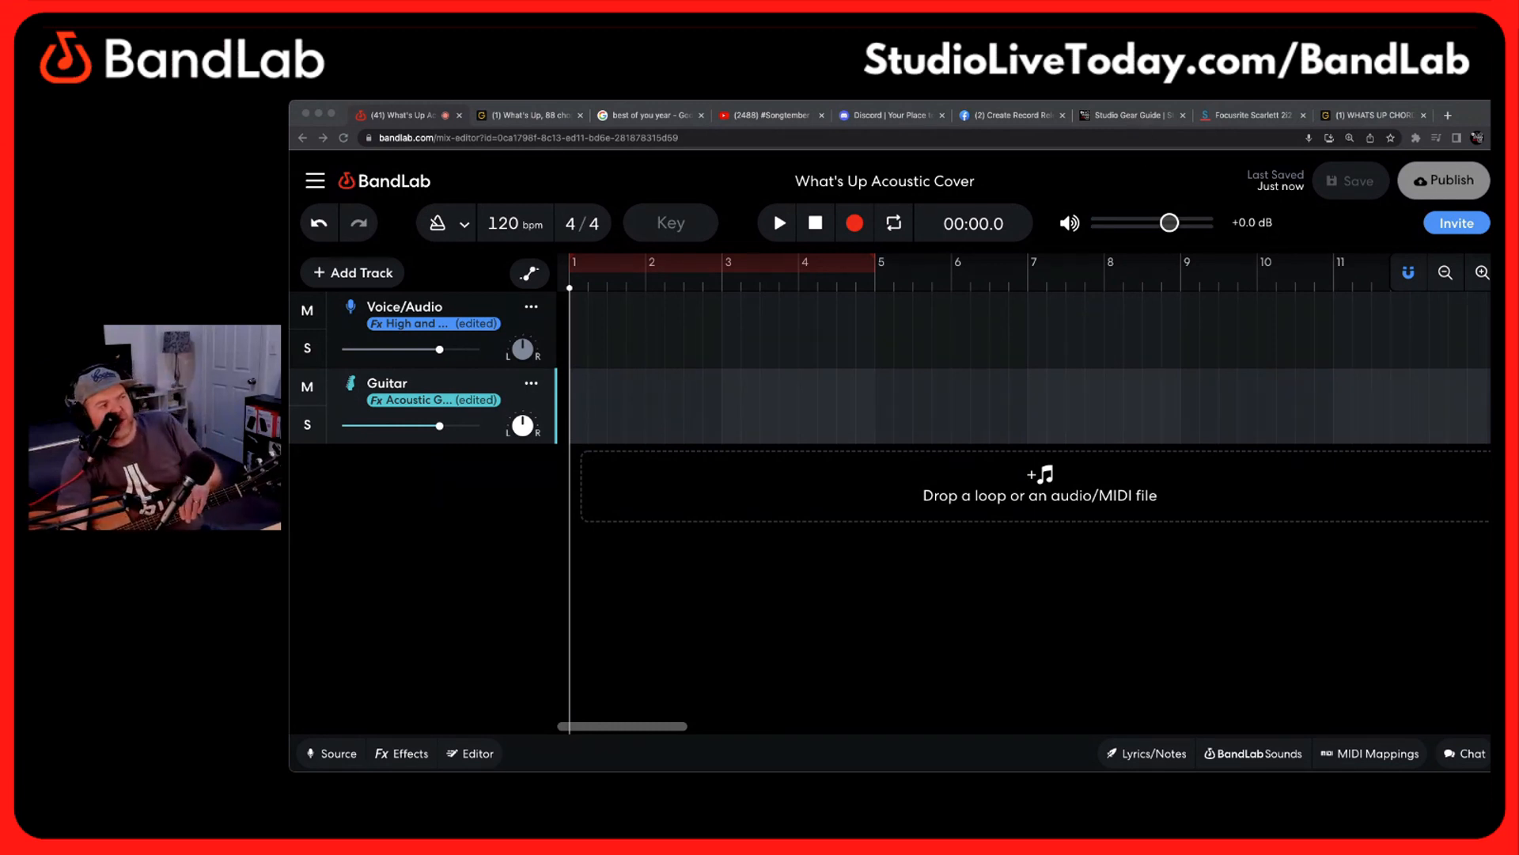
# Compare the input channel and monitoring settings of the Voice/Audio and Guitar tracks
pyautogui.click(530, 322)
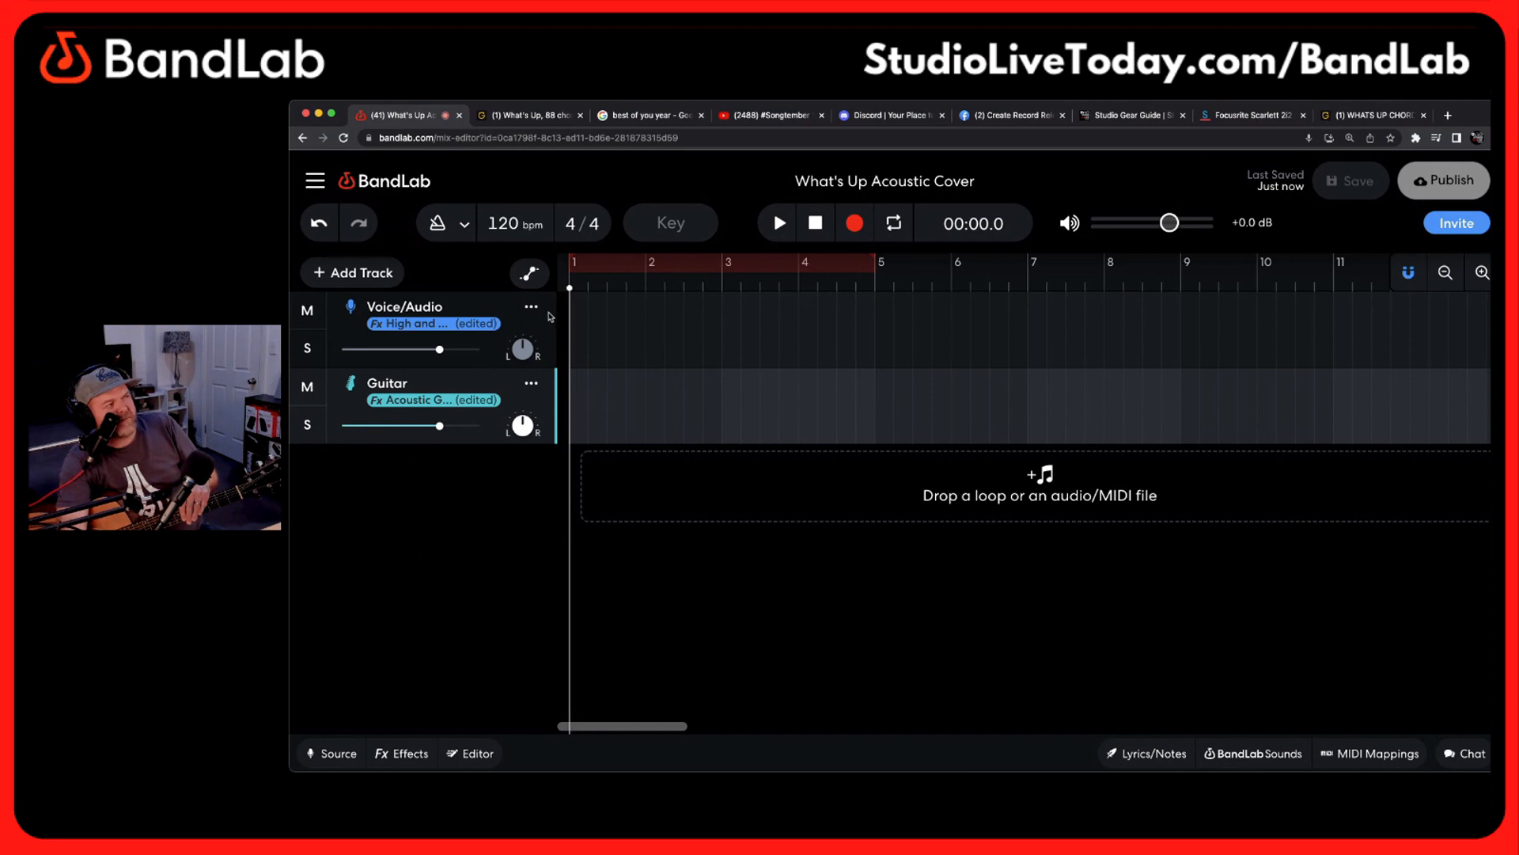
pyautogui.click(357, 750)
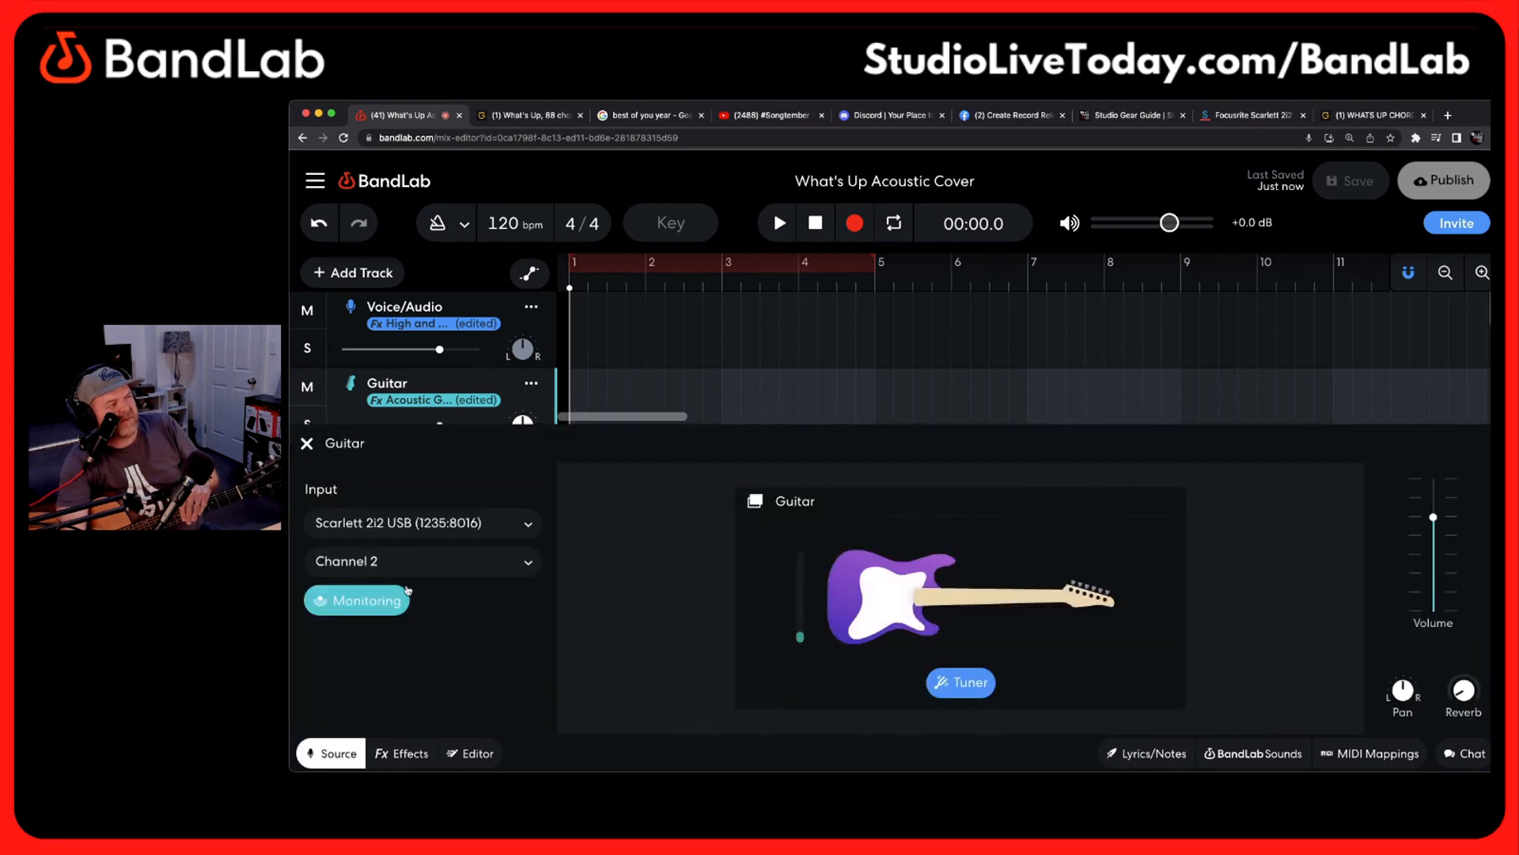
pyautogui.click(482, 302)
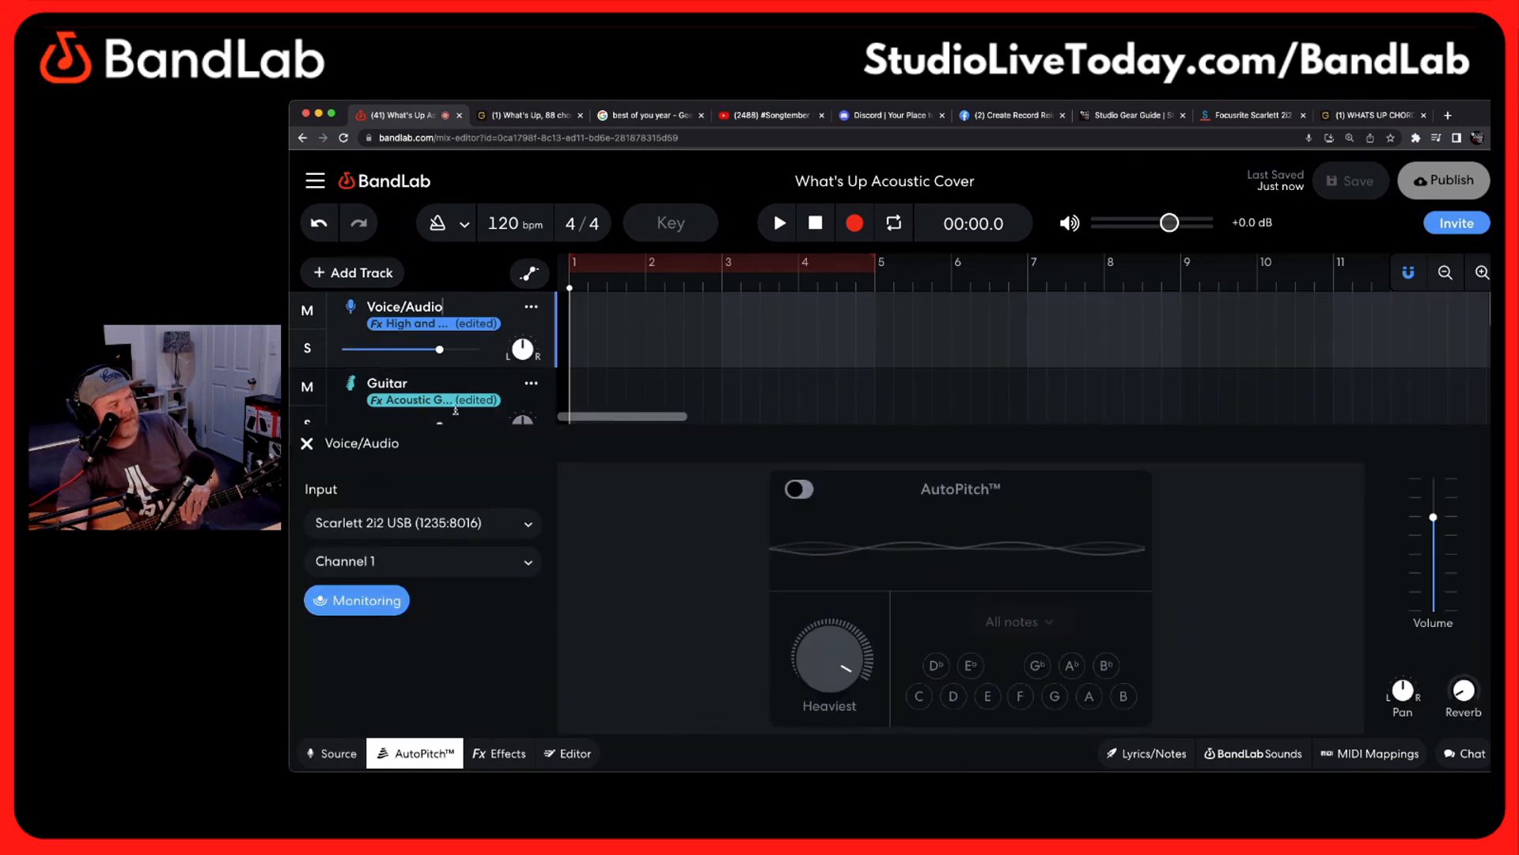
pyautogui.click(371, 602)
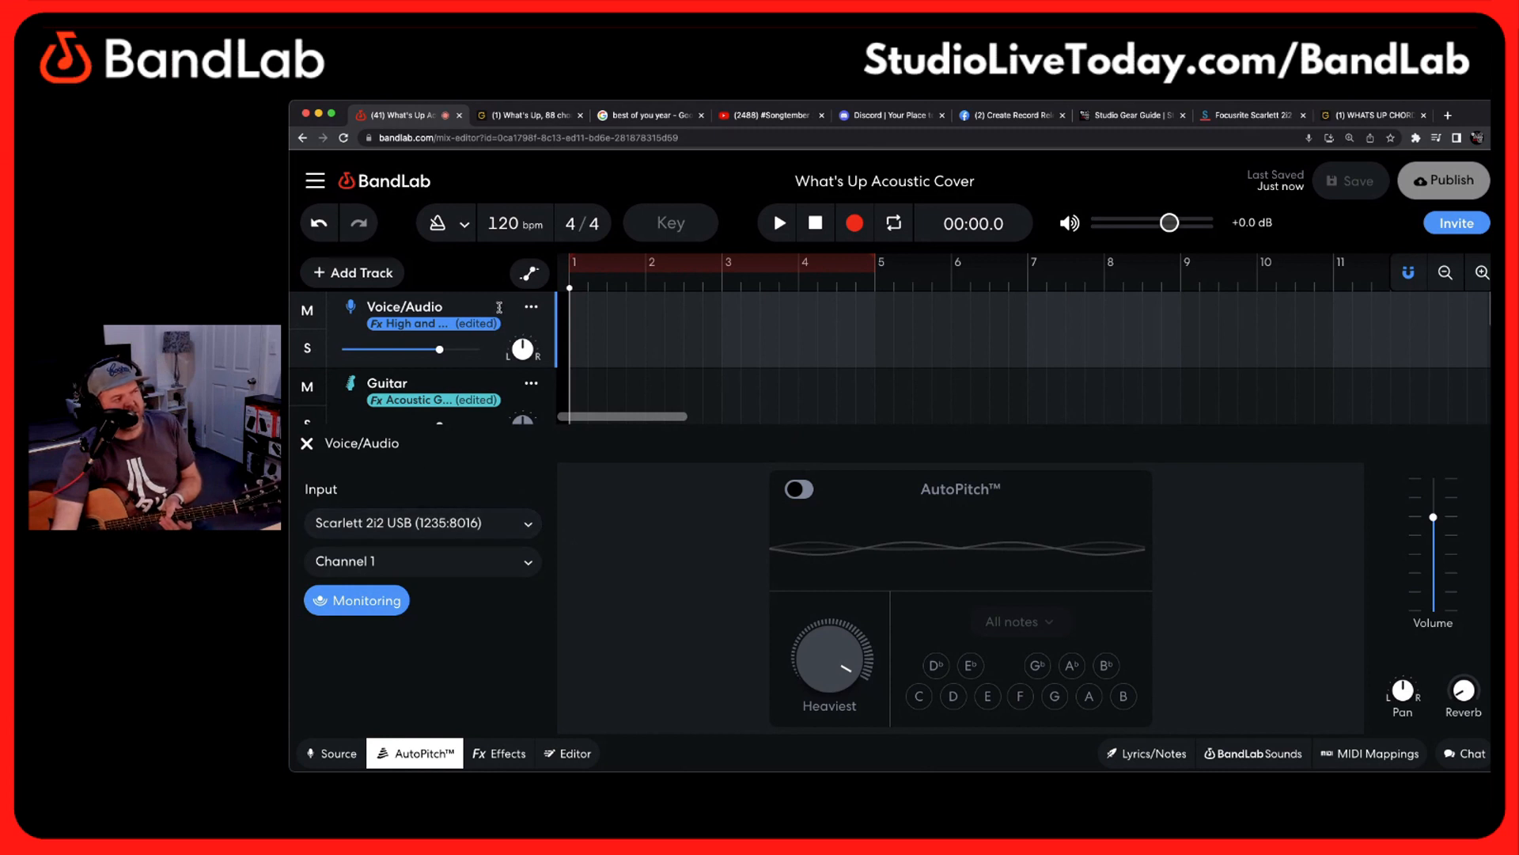
pyautogui.click(501, 383)
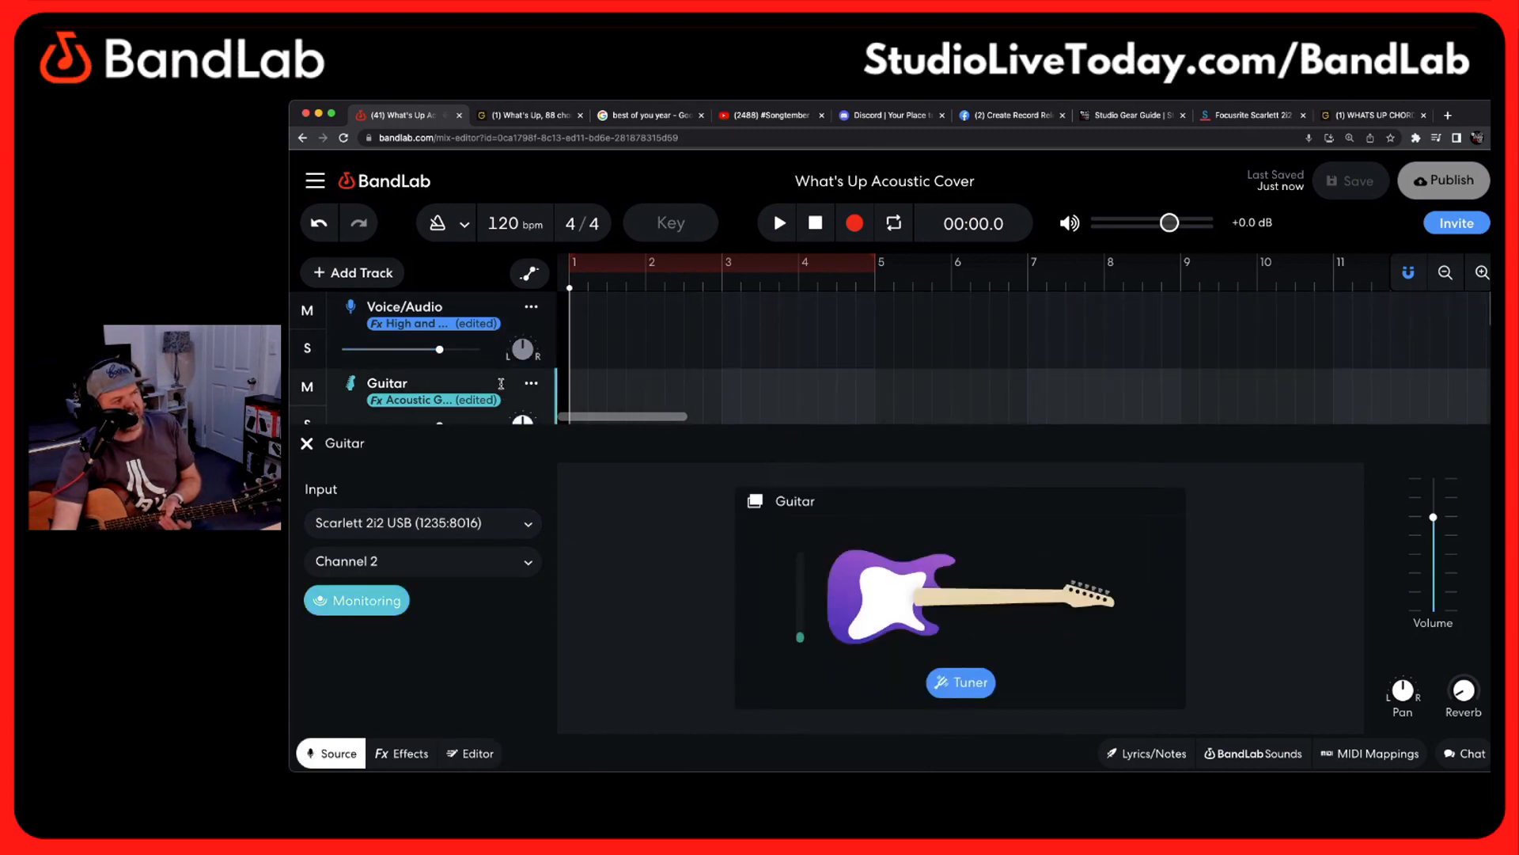
pyautogui.click(496, 300)
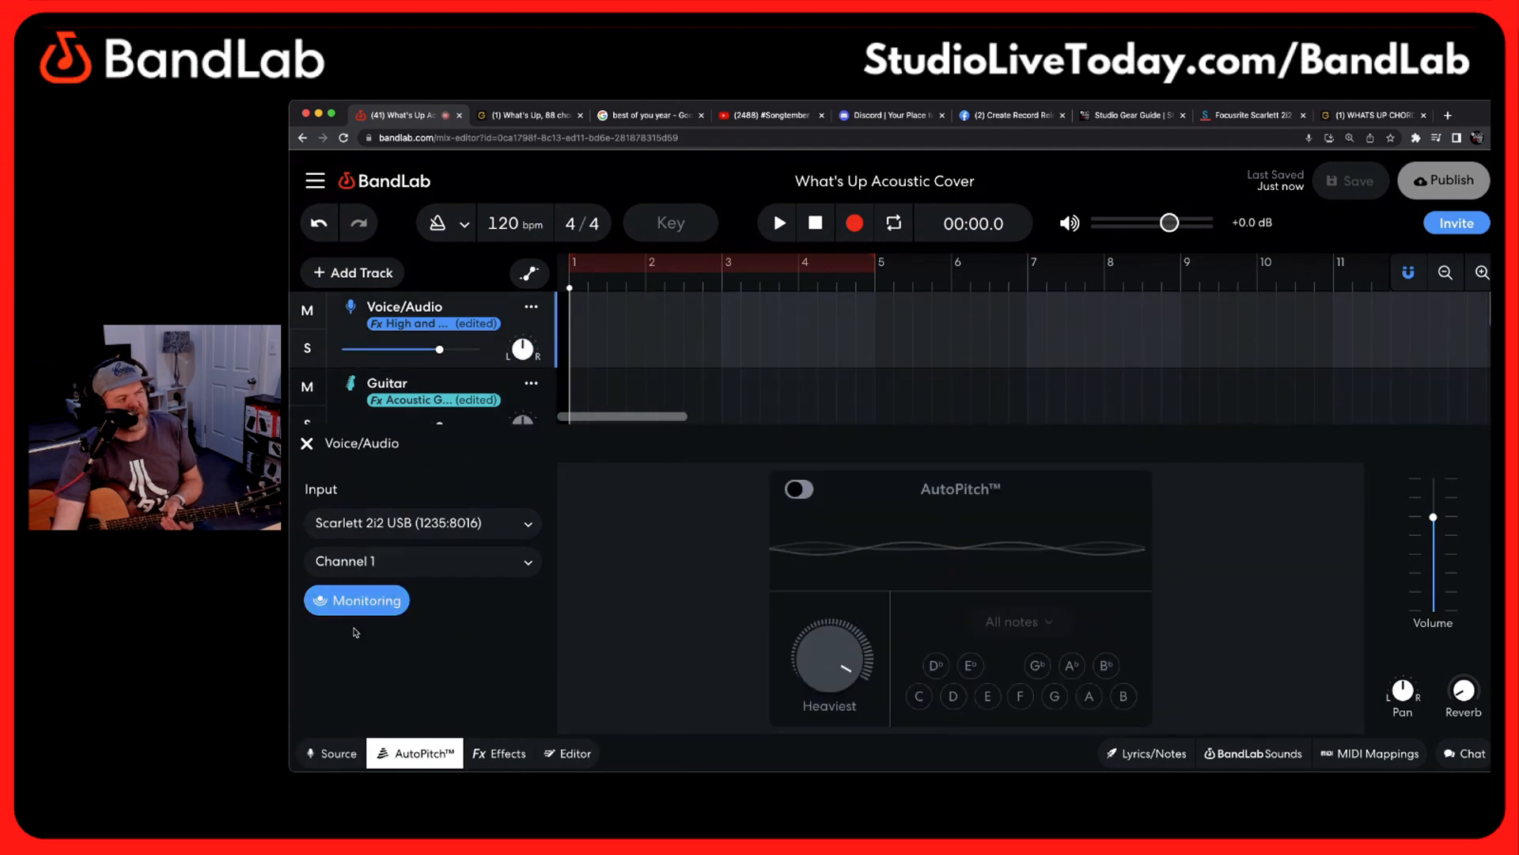
pyautogui.click(518, 389)
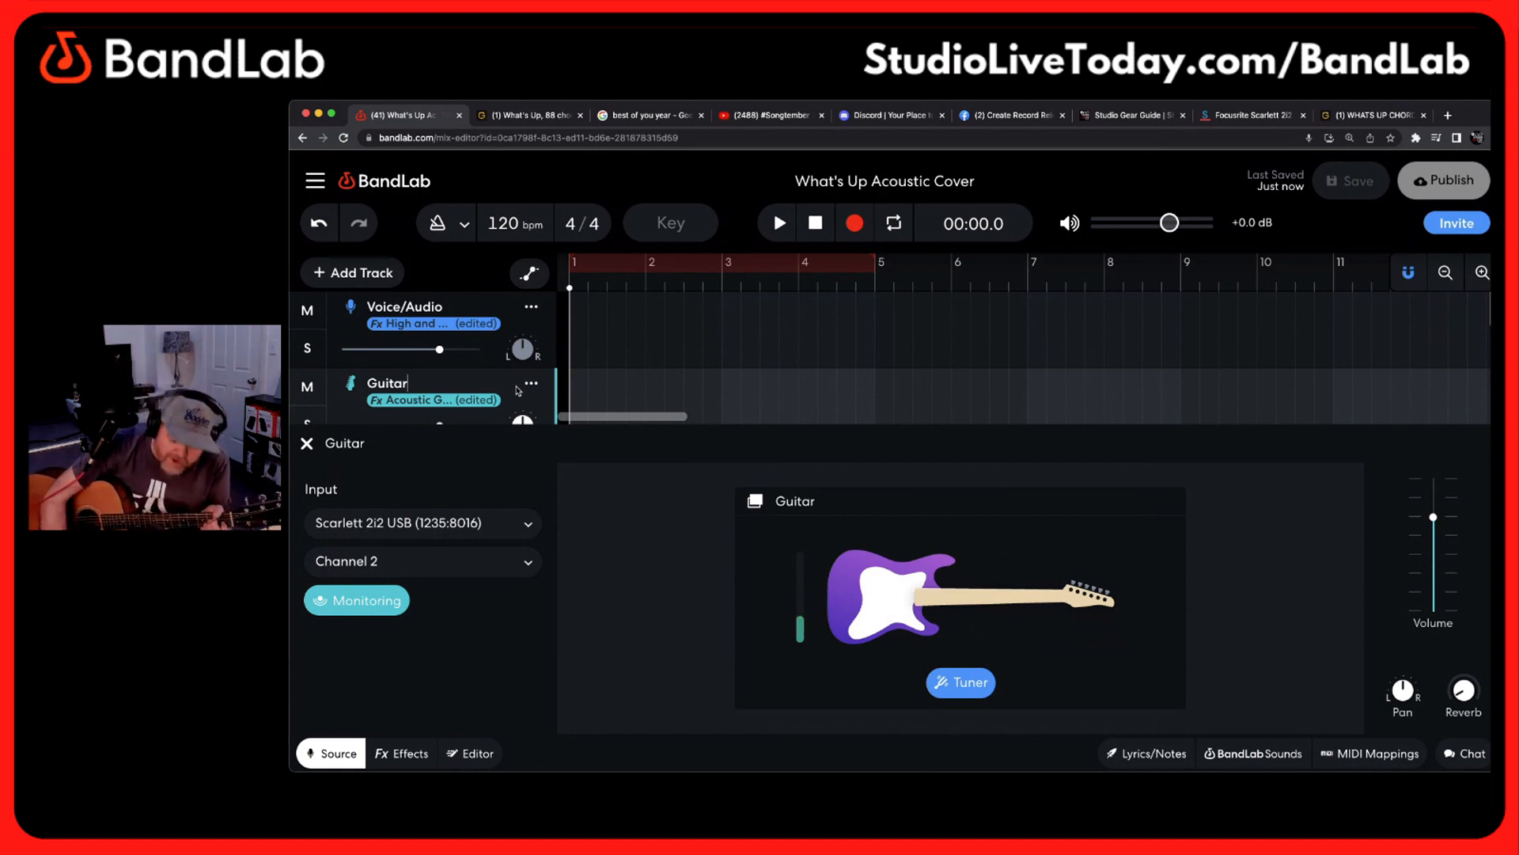
pyautogui.click(492, 295)
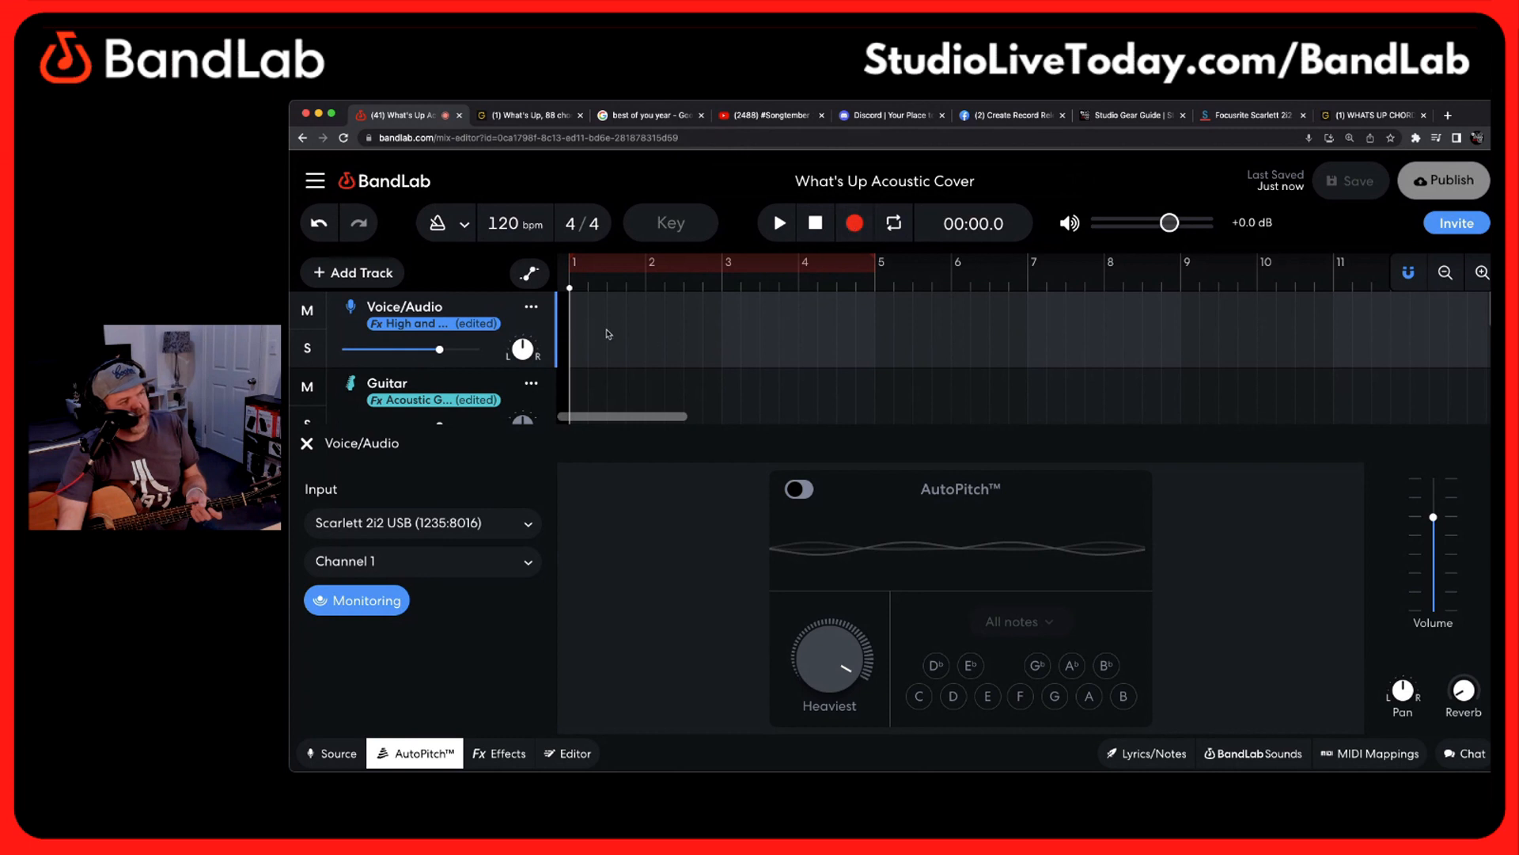
# Enable multitrack recording and arm both the Voice/Audio and Guitar tracks, leaving Voice/Audio selected
pyautogui.click(534, 307)
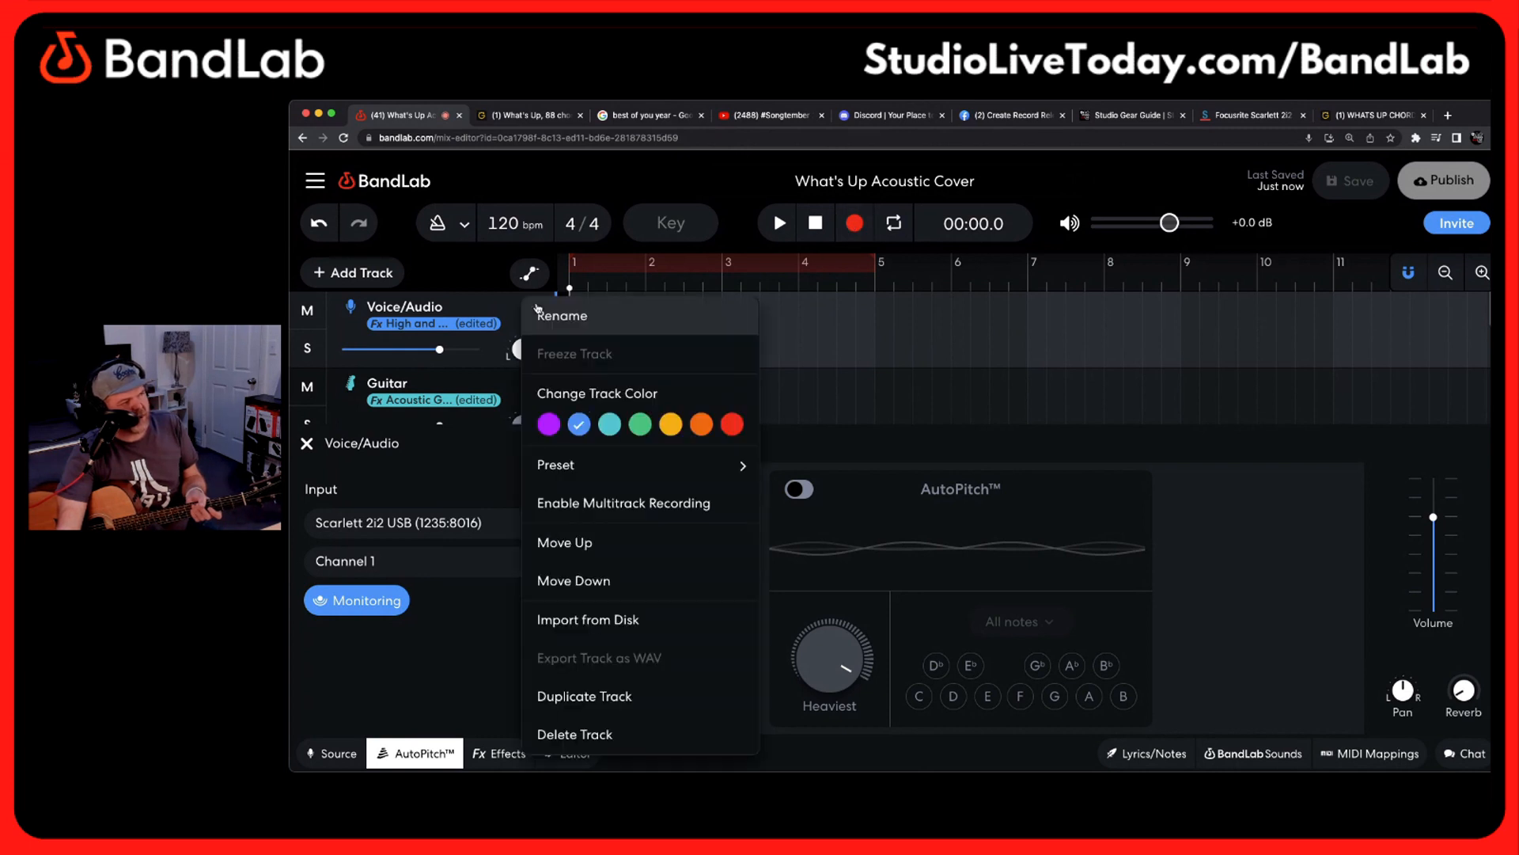
pyautogui.click(645, 504)
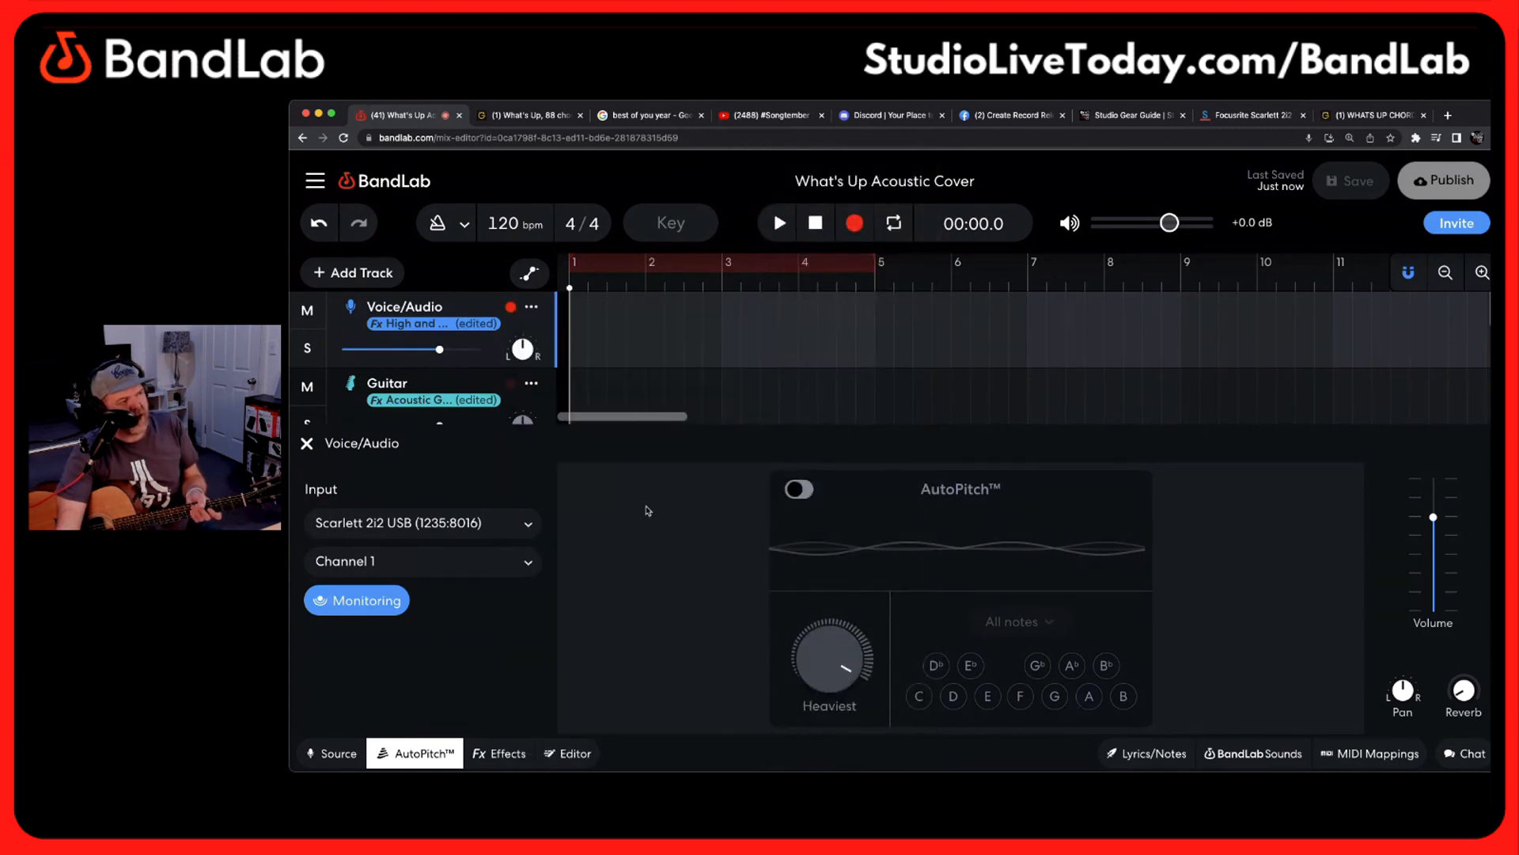
pyautogui.click(512, 386)
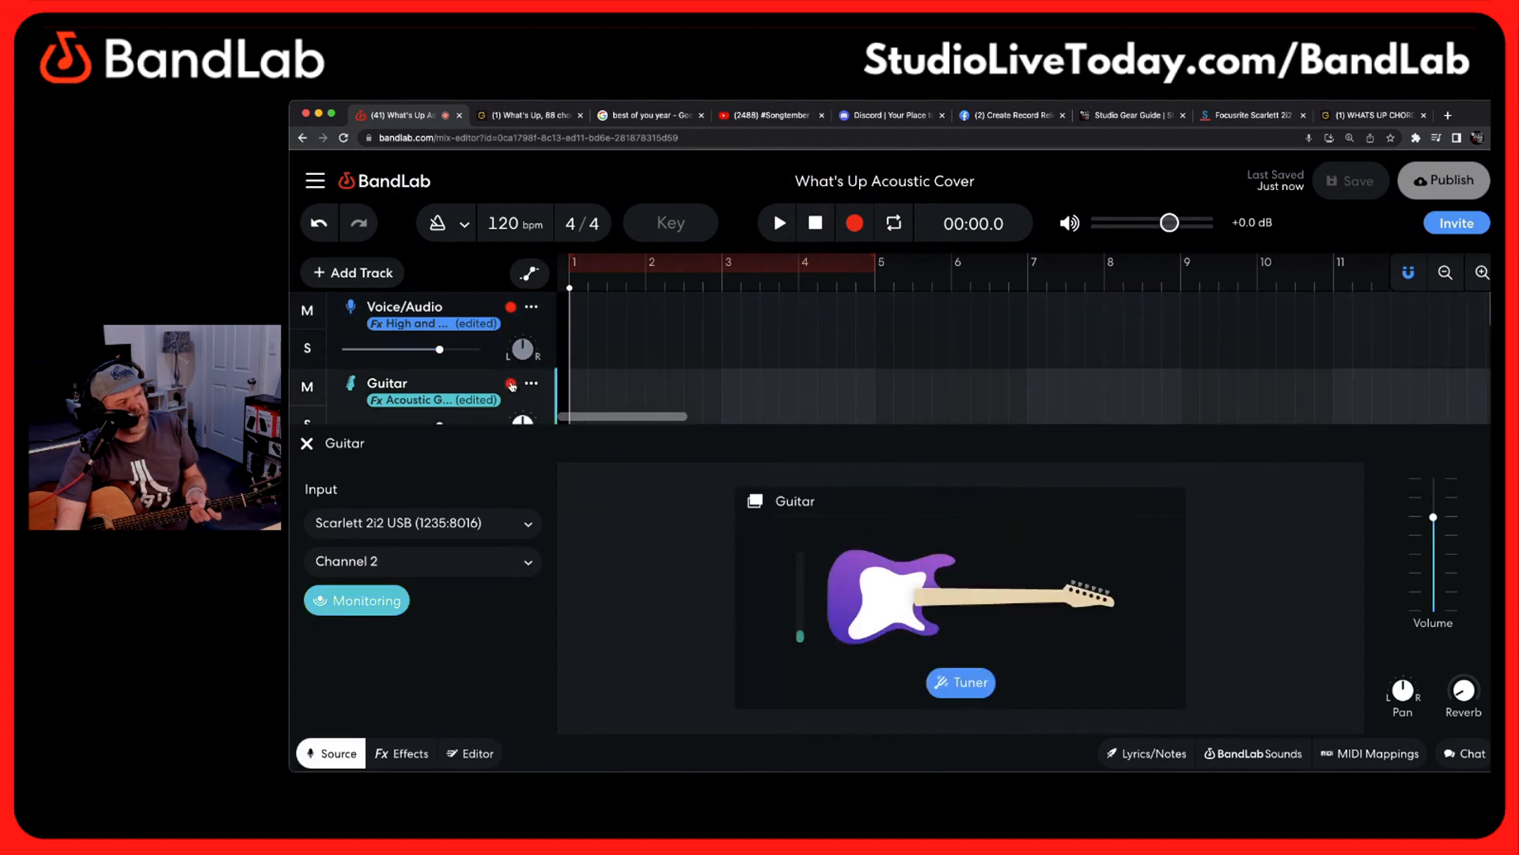
pyautogui.click(535, 323)
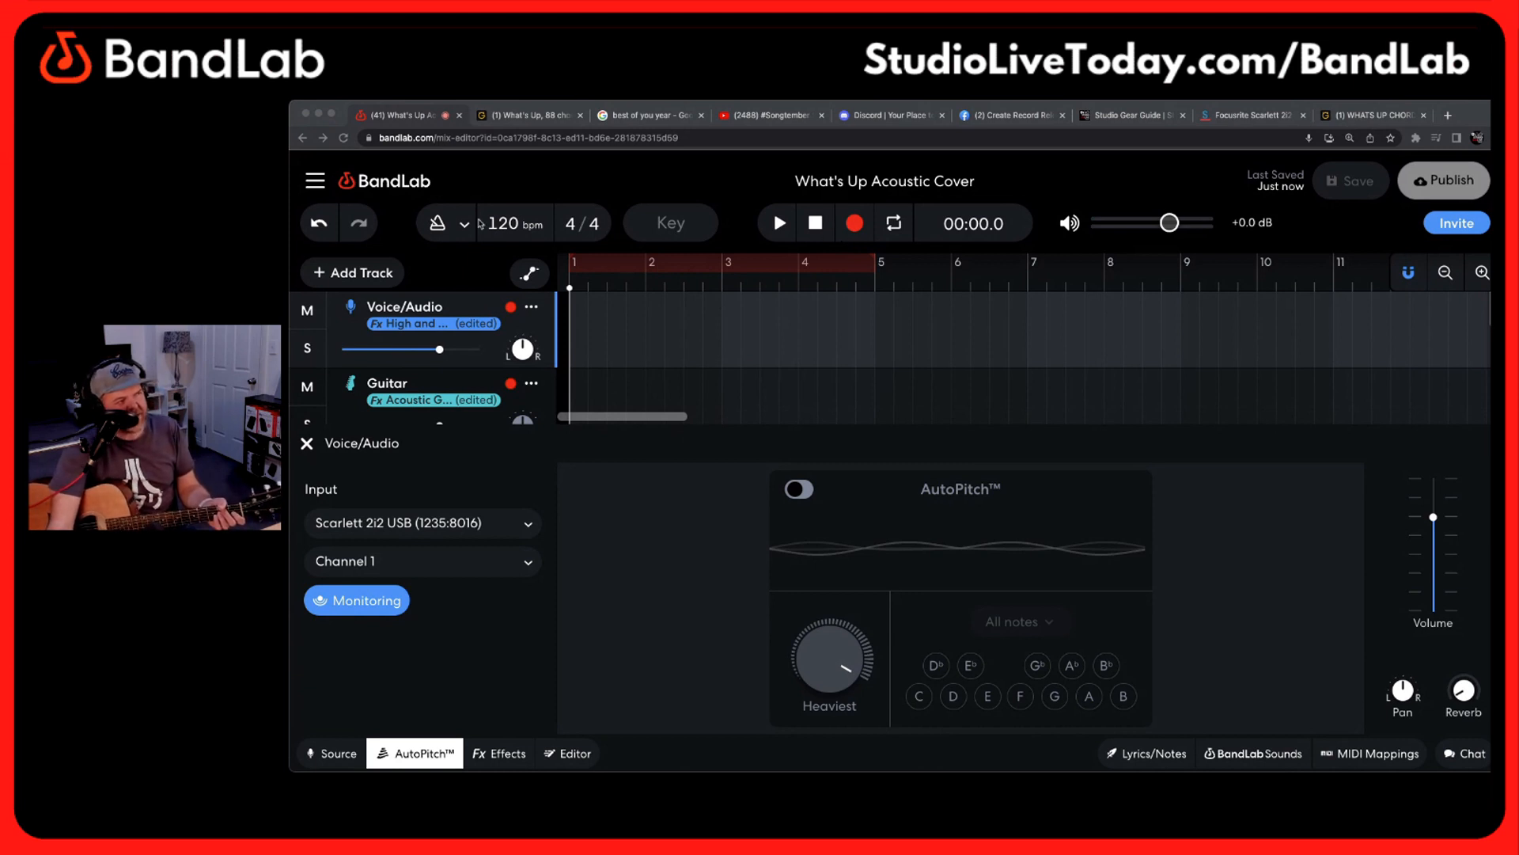
# Record a simultaneous voice and guitar test take of about 29 seconds from the project start, leaving the input settings closed
pyautogui.click(856, 230)
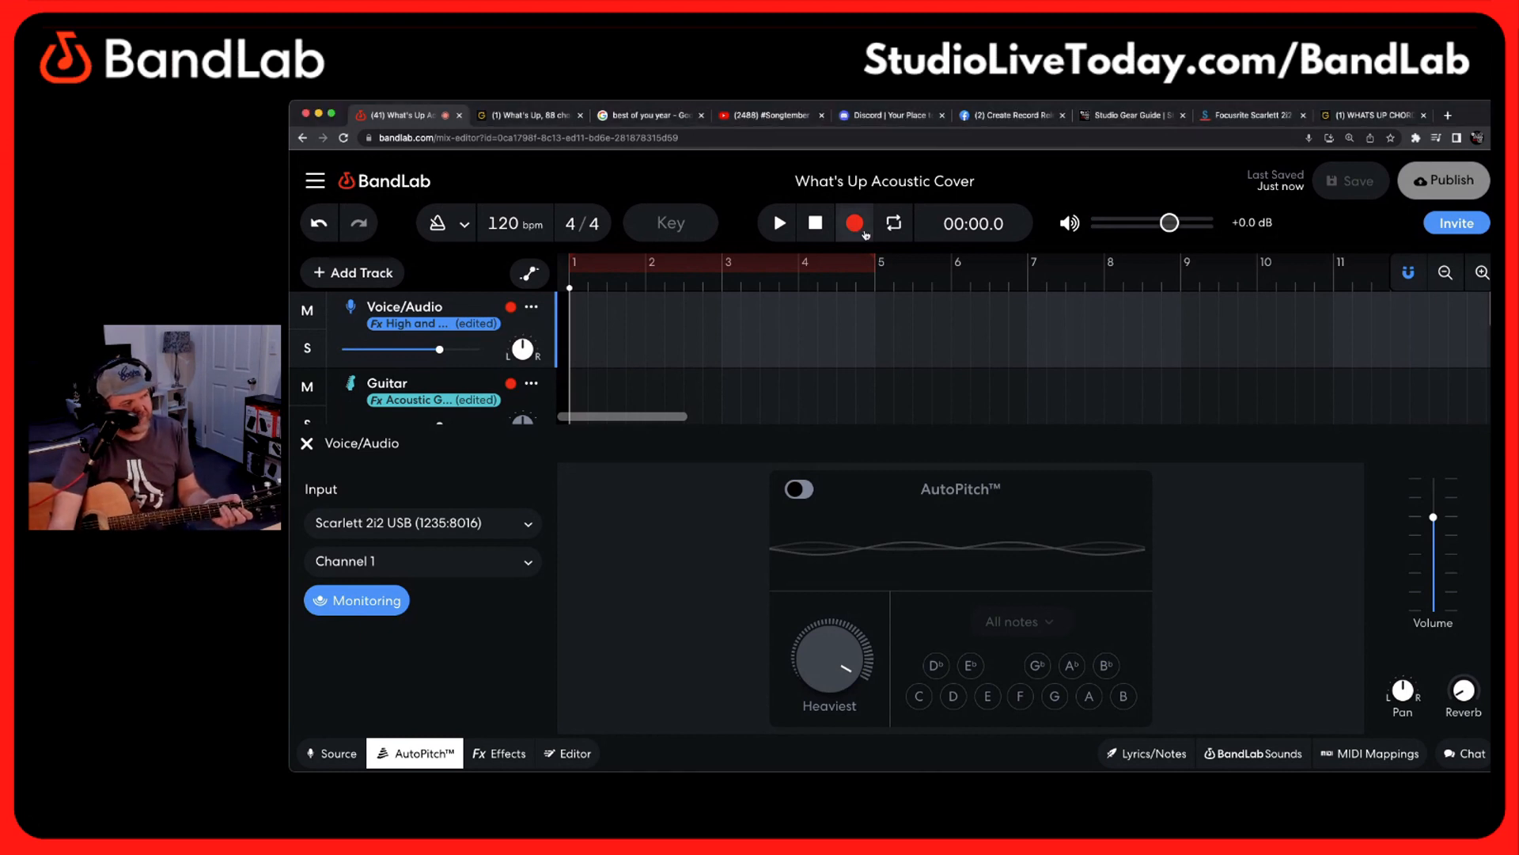
pyautogui.click(864, 232)
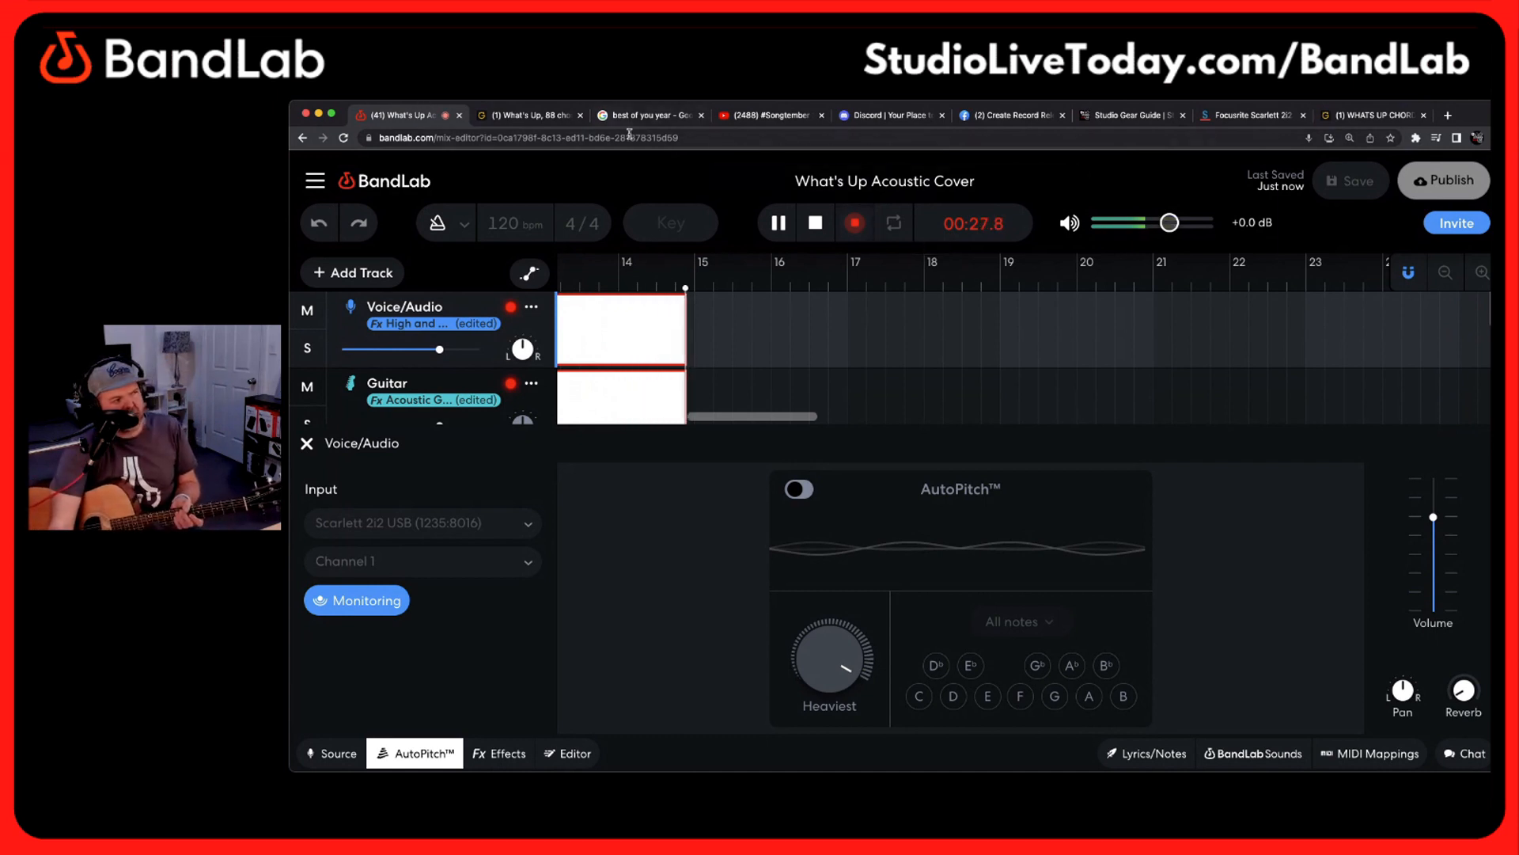
pyautogui.click(820, 228)
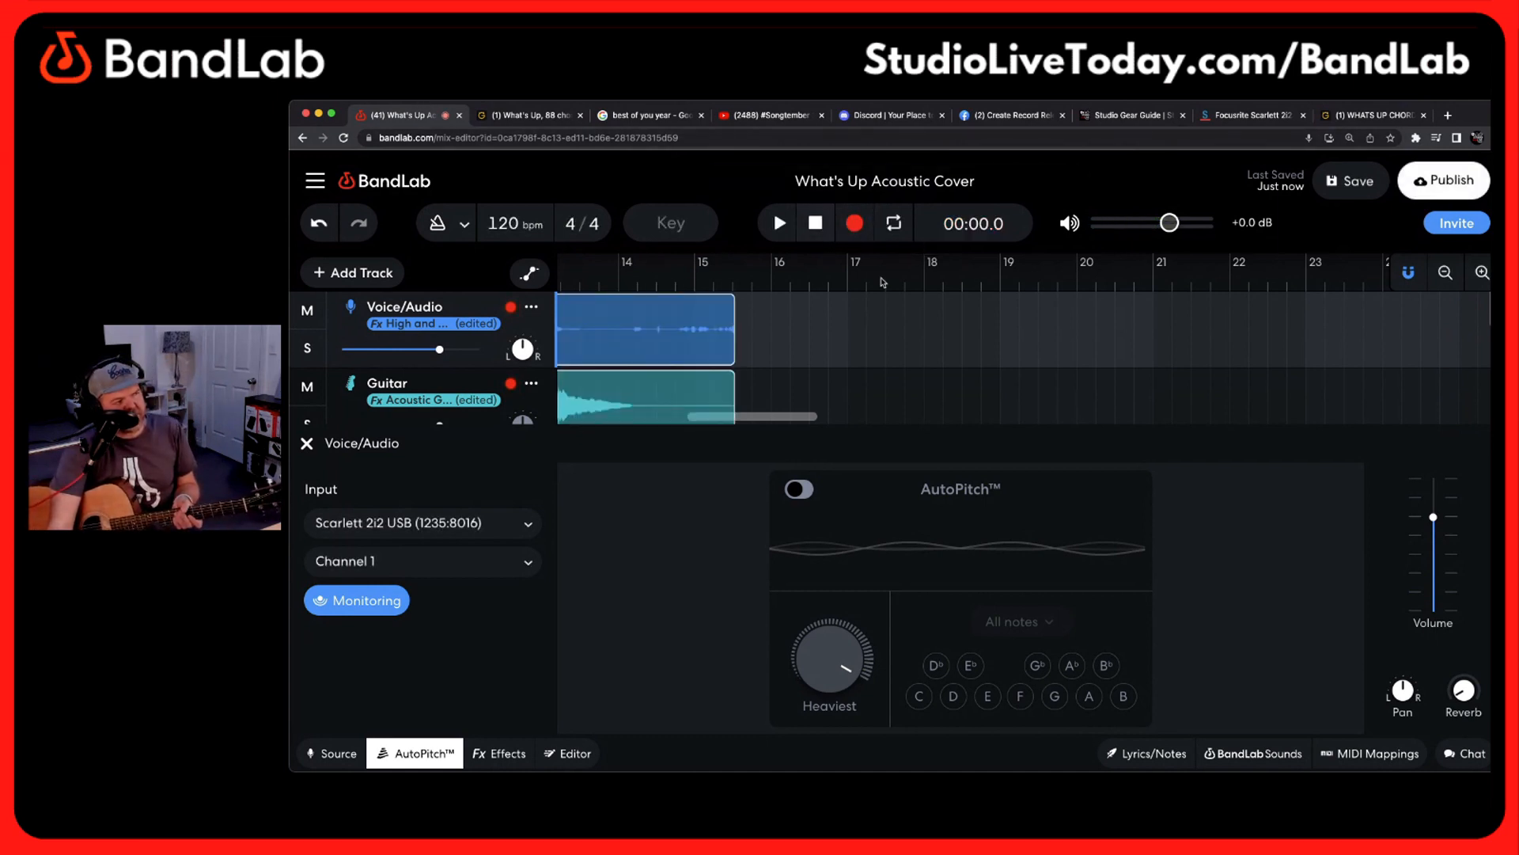
pyautogui.click(306, 445)
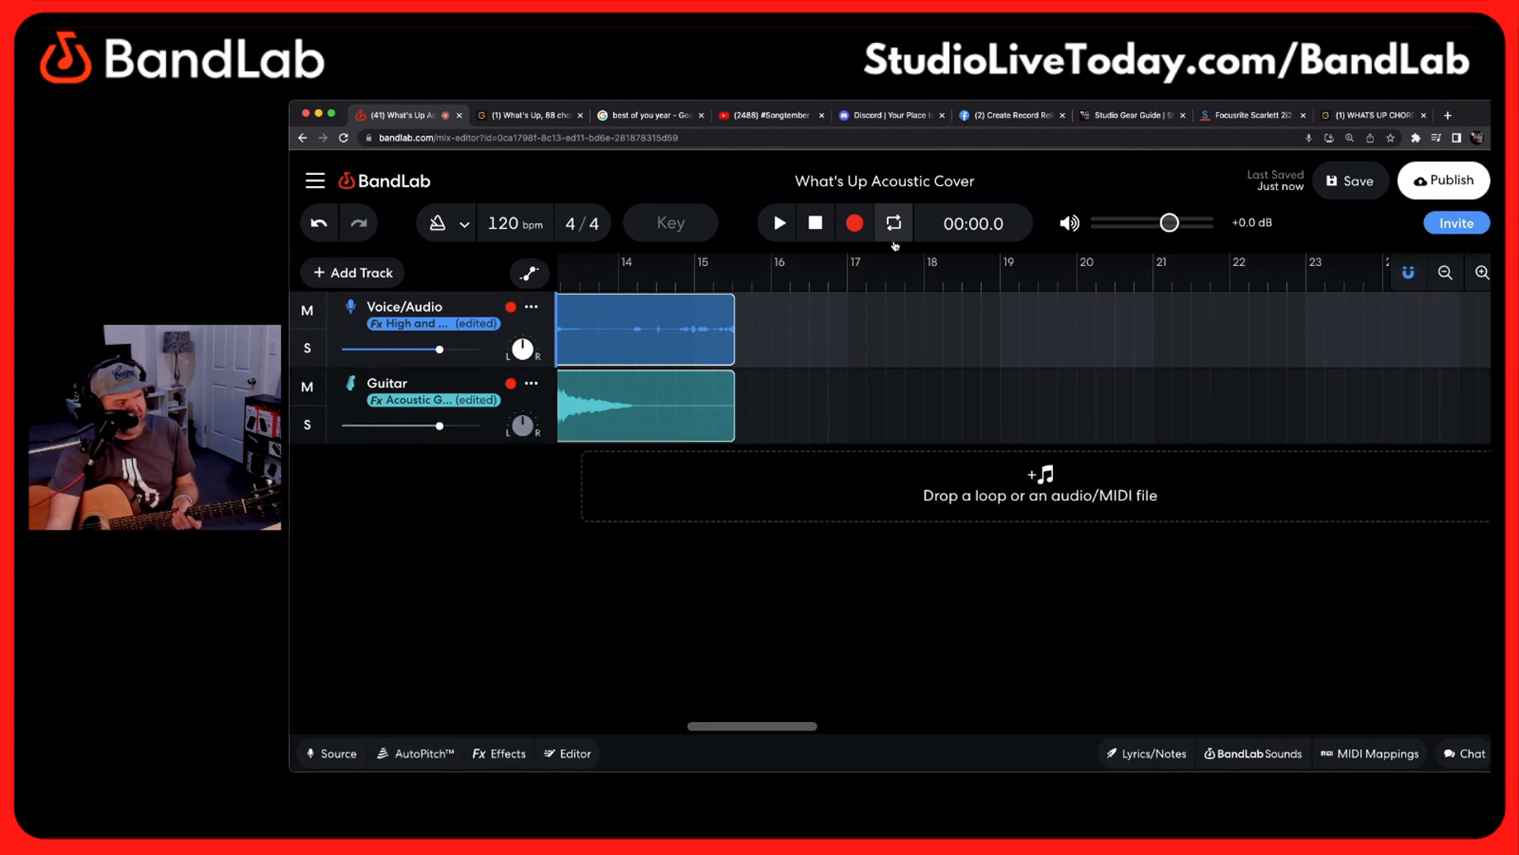
# Play back the recorded take from the 16-second mark with the whole recording in view, and pause it near the end
pyautogui.click(1446, 283)
pyautogui.click(1446, 283)
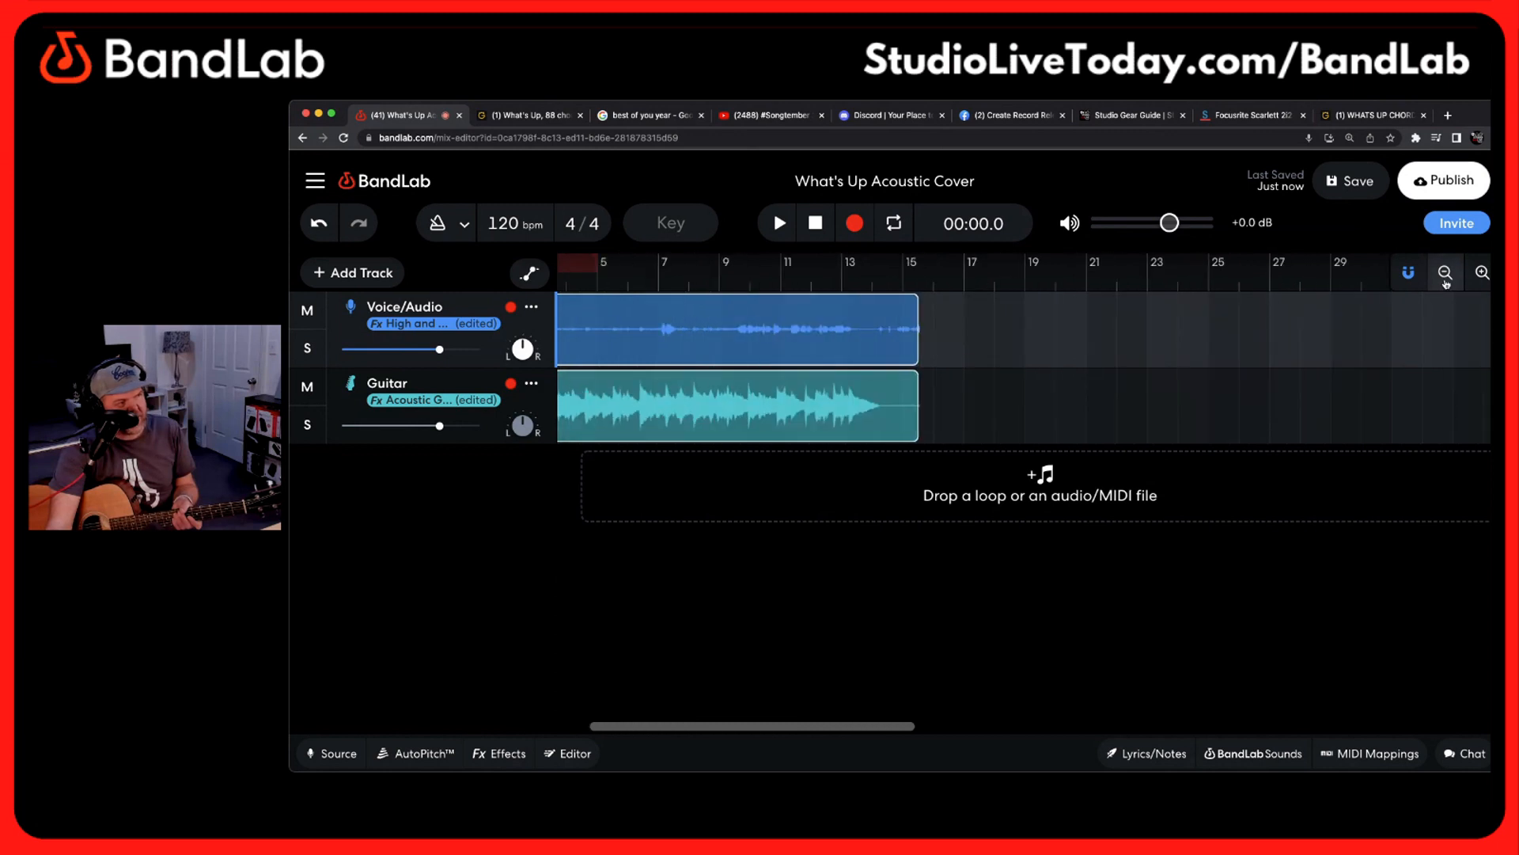
pyautogui.click(1446, 282)
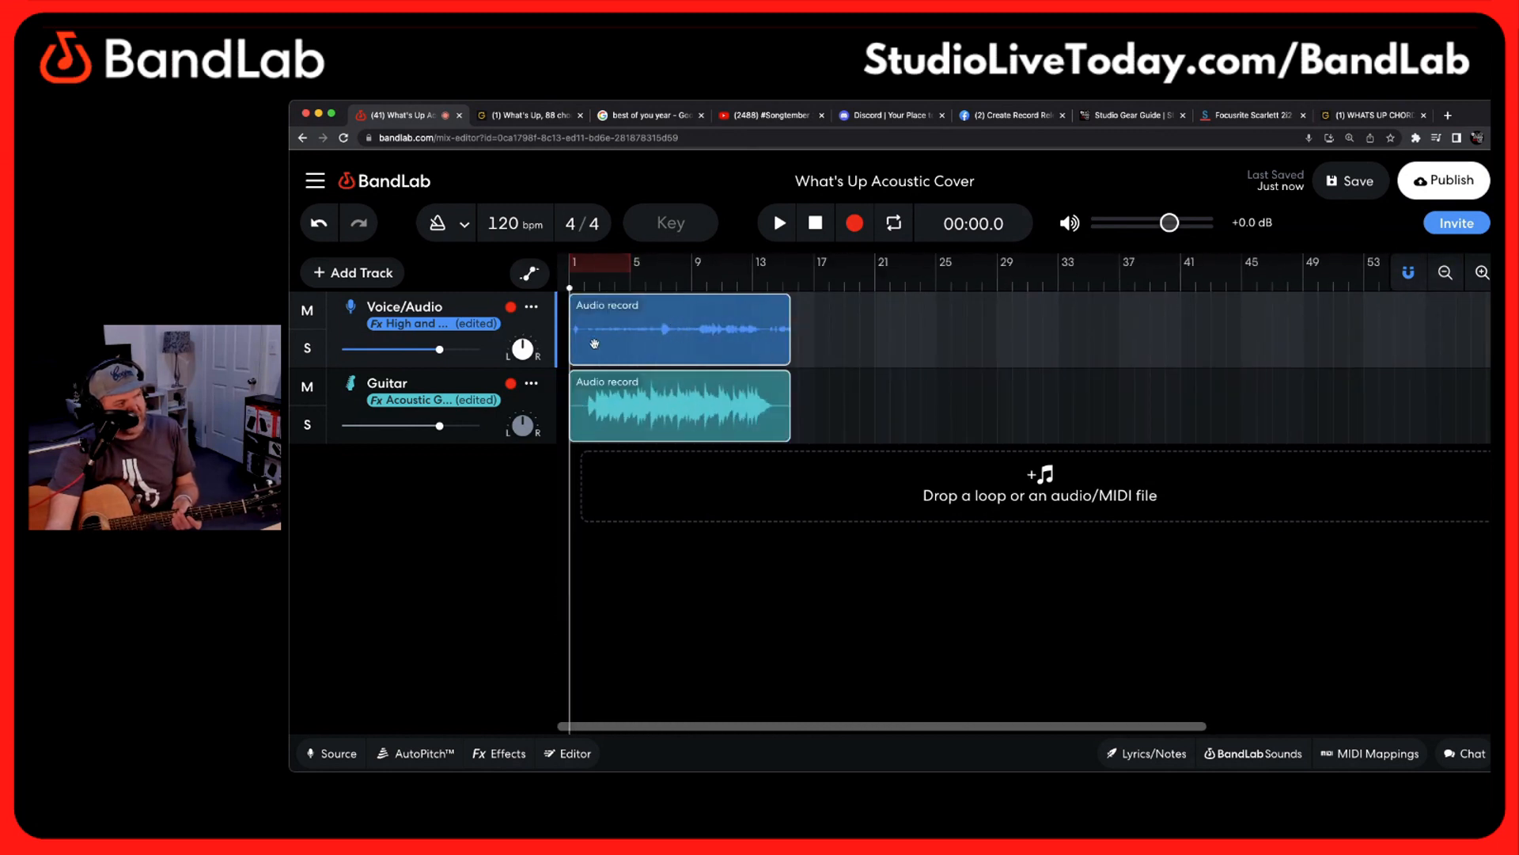
pyautogui.click(539, 408)
pyautogui.click(516, 325)
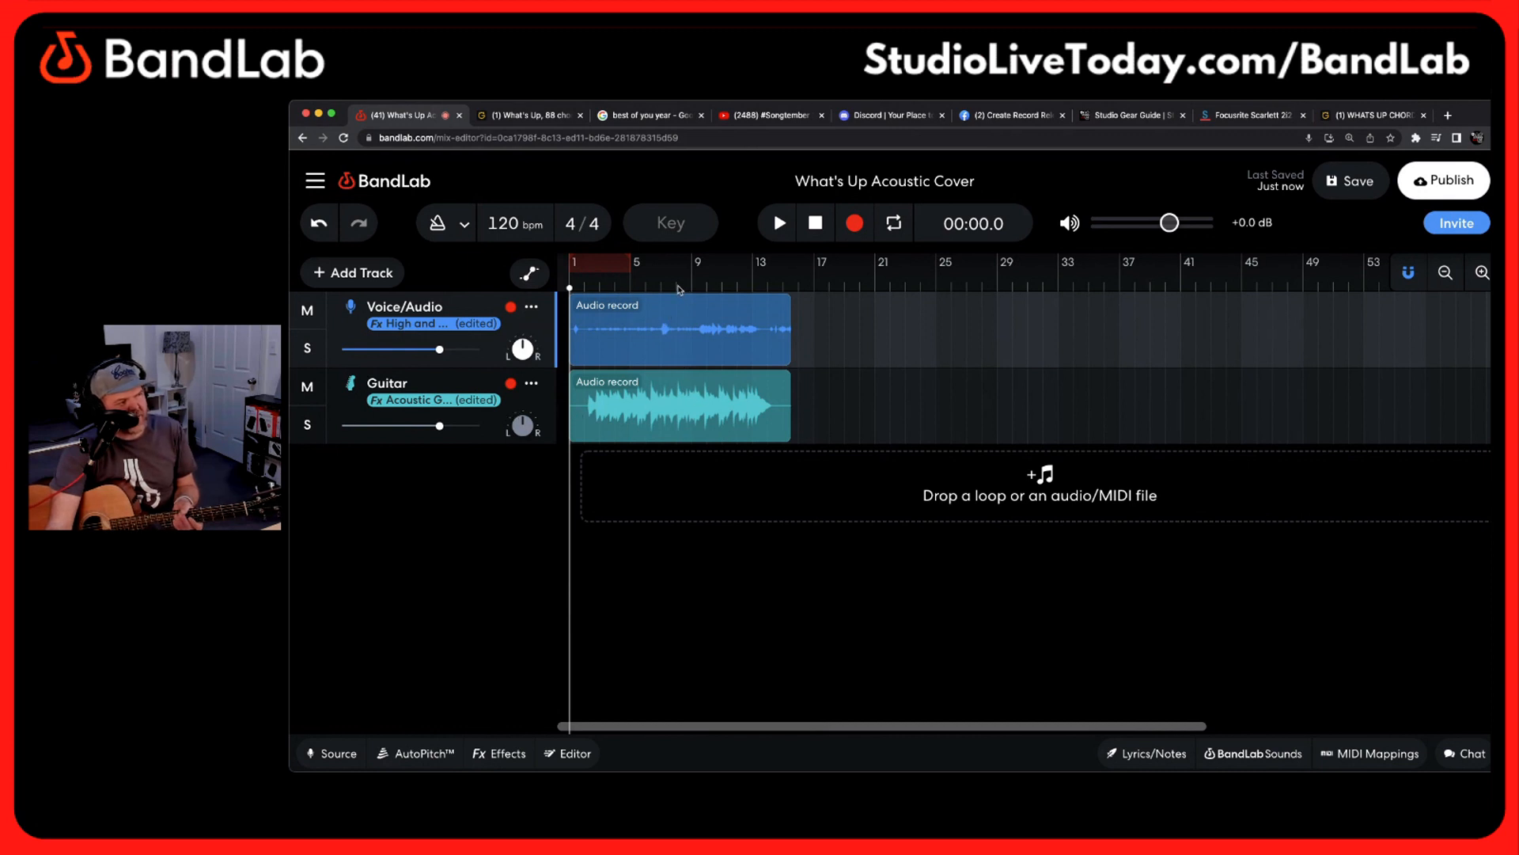
pyautogui.moveTo(679, 290); pyautogui.dragTo(695, 291)
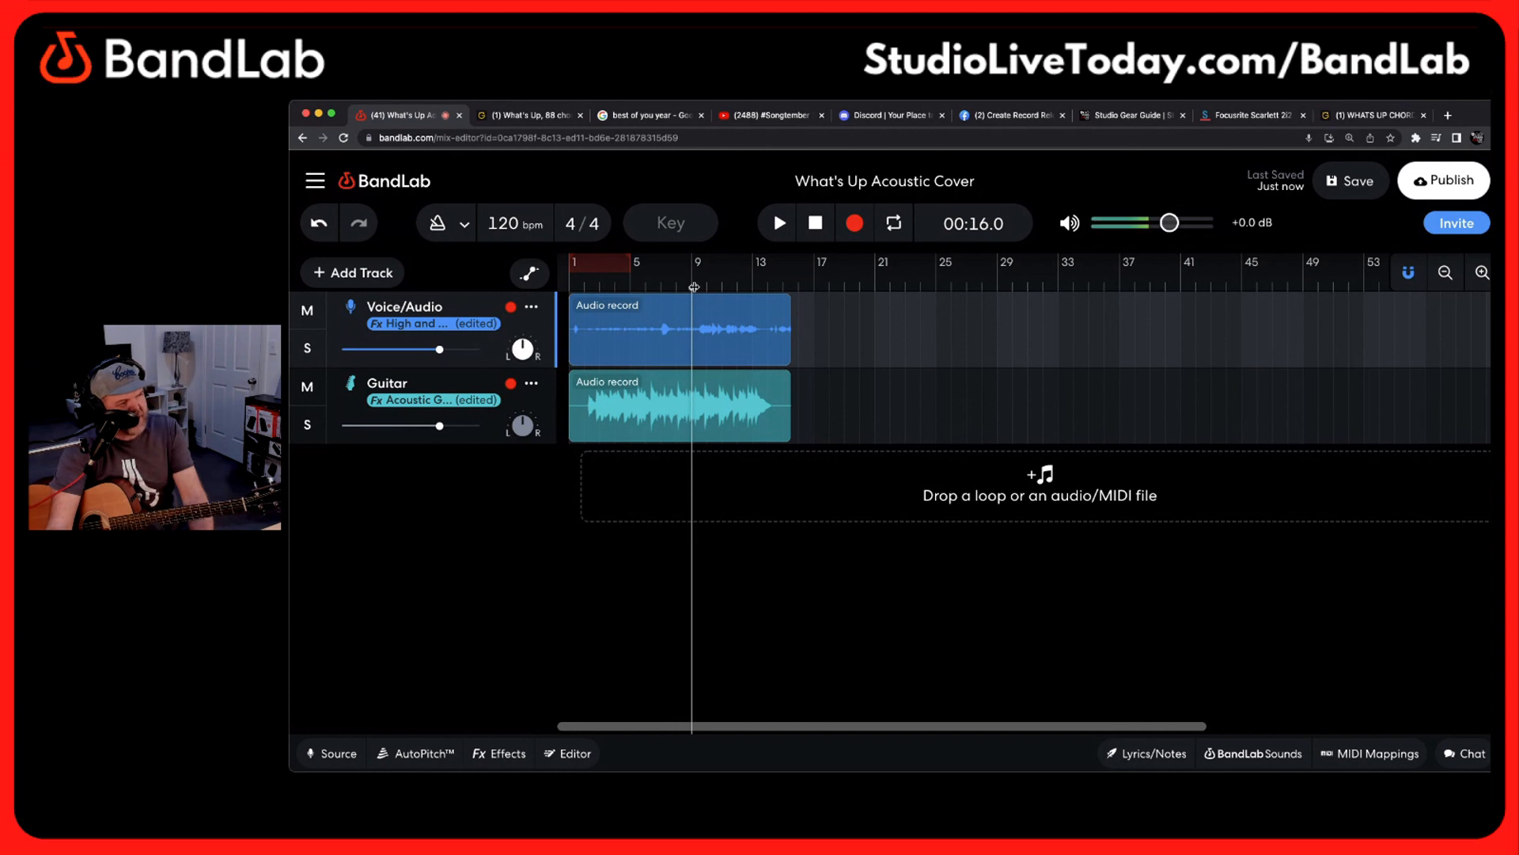
pyautogui.press('space')
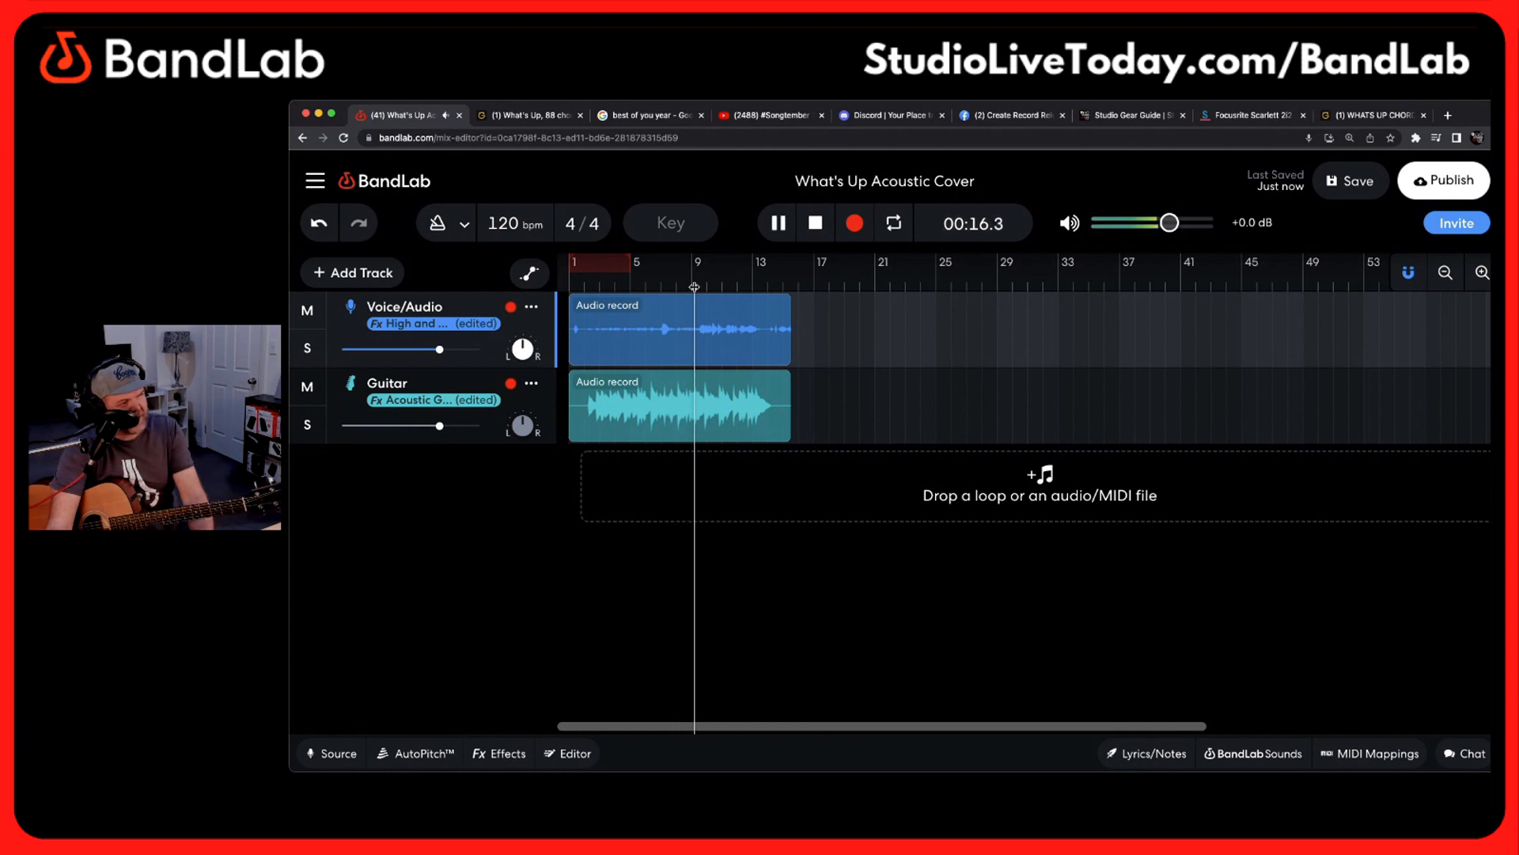
pyautogui.click(780, 222)
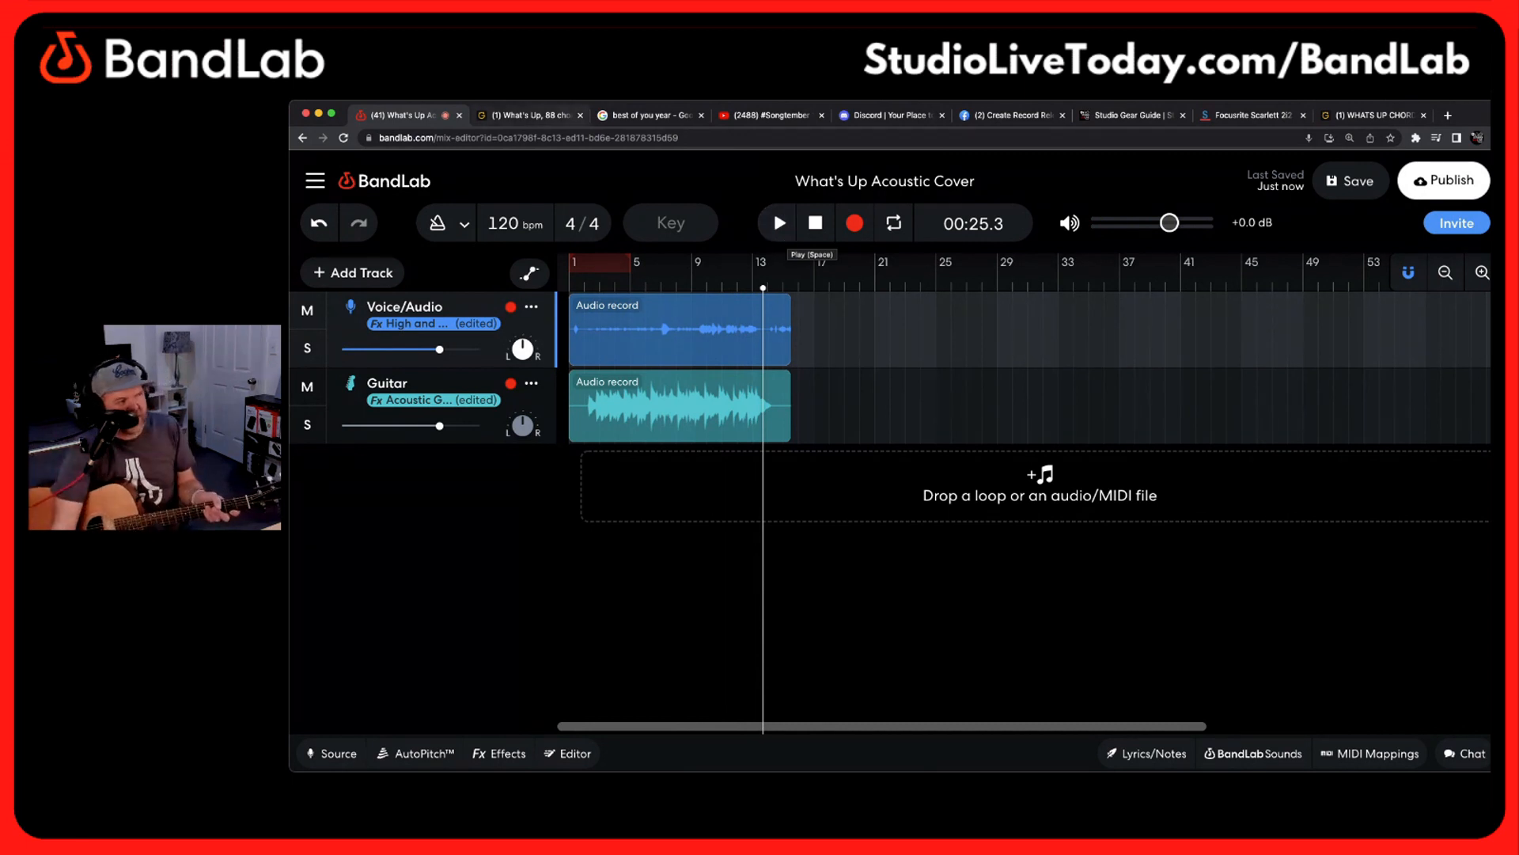
# Switch the Guitar track's monitoring off and back on, leaving its input settings closed
pyautogui.click(482, 383)
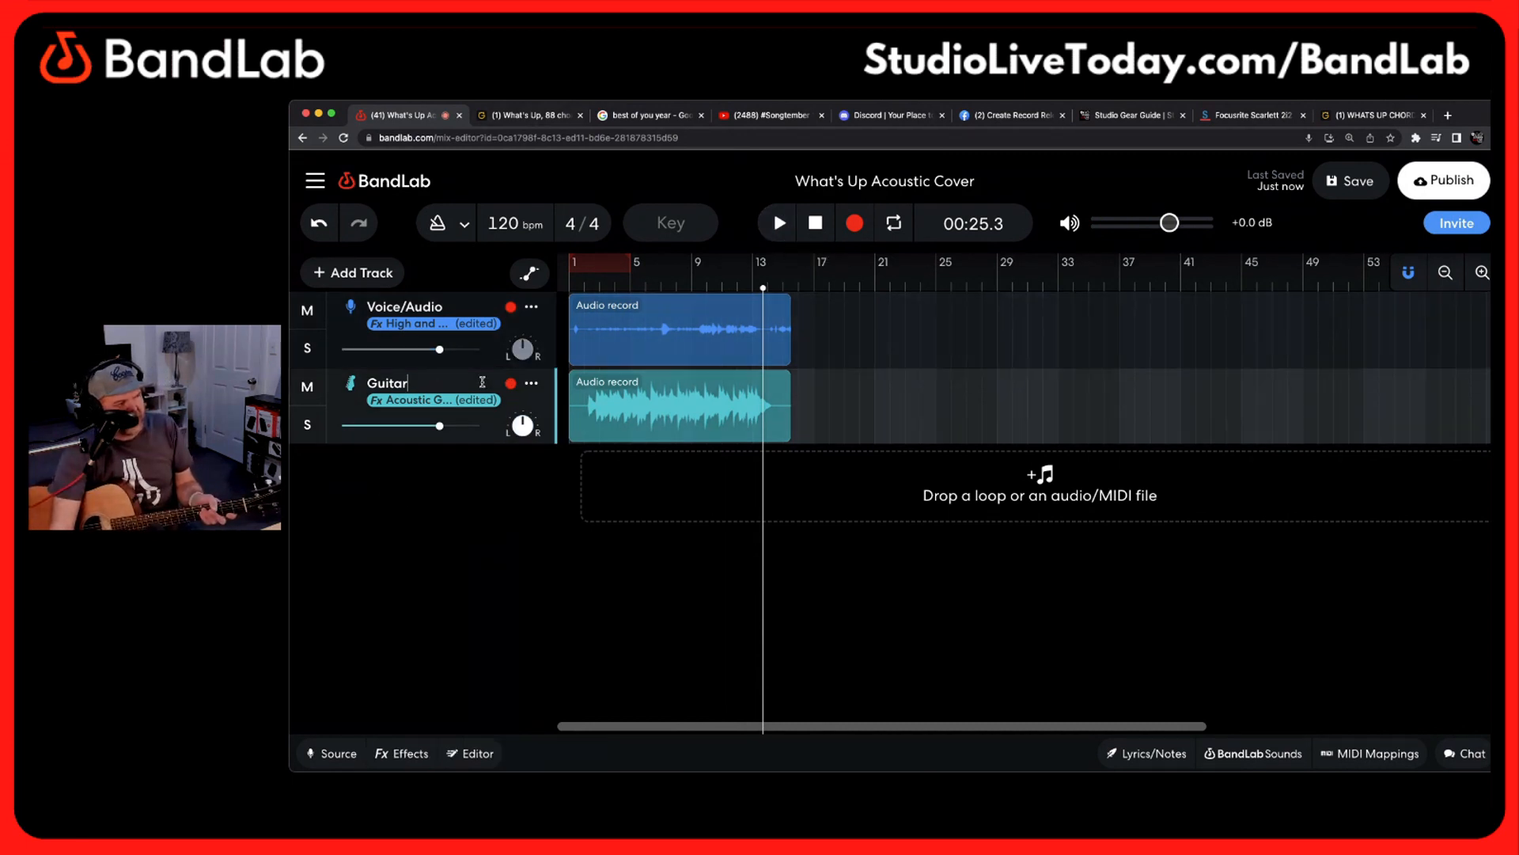
pyautogui.click(485, 301)
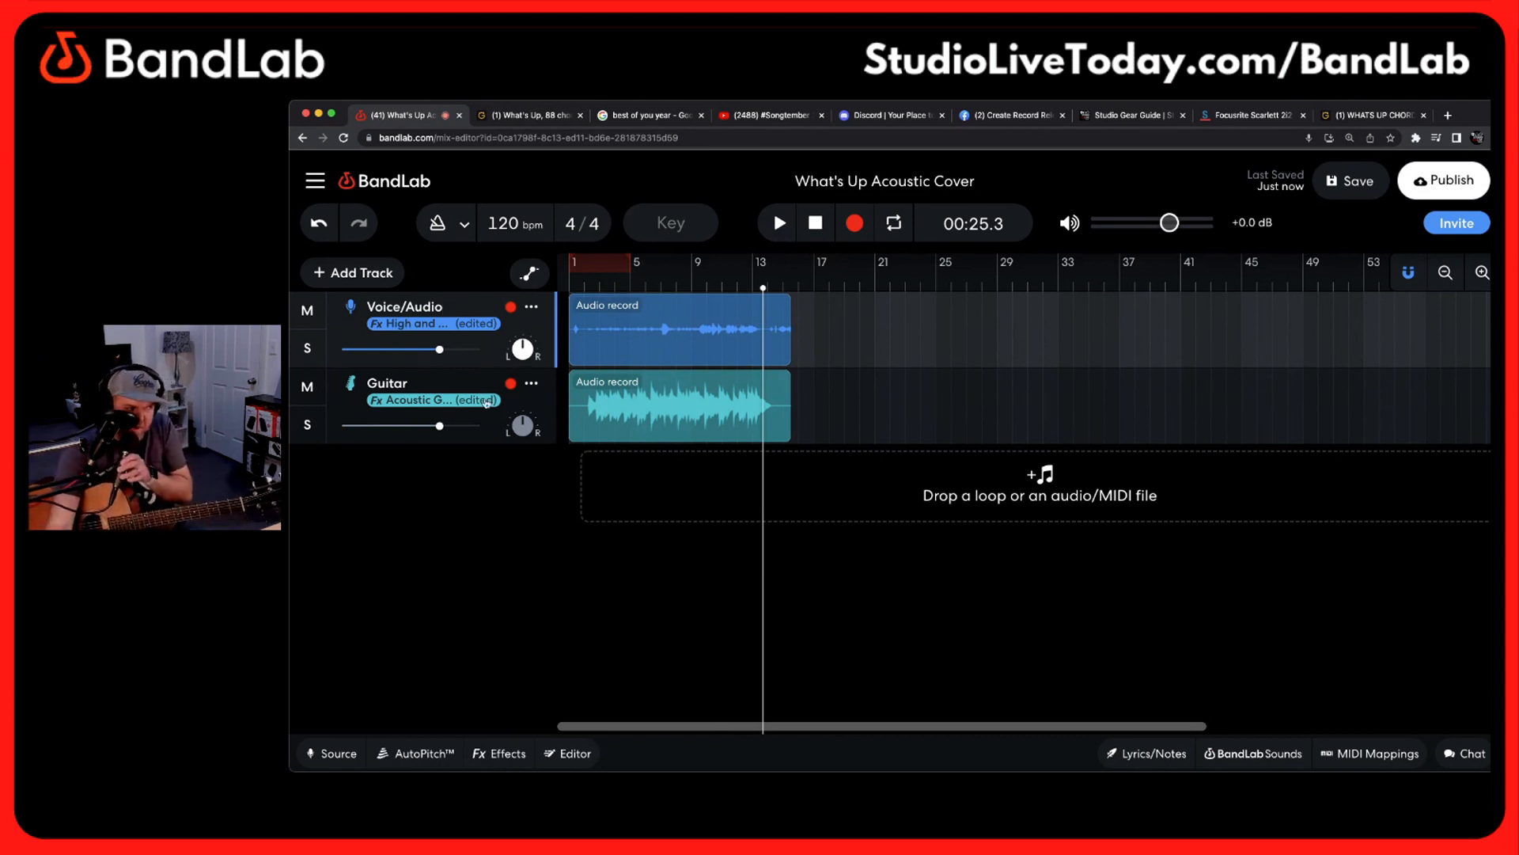
pyautogui.click(533, 407)
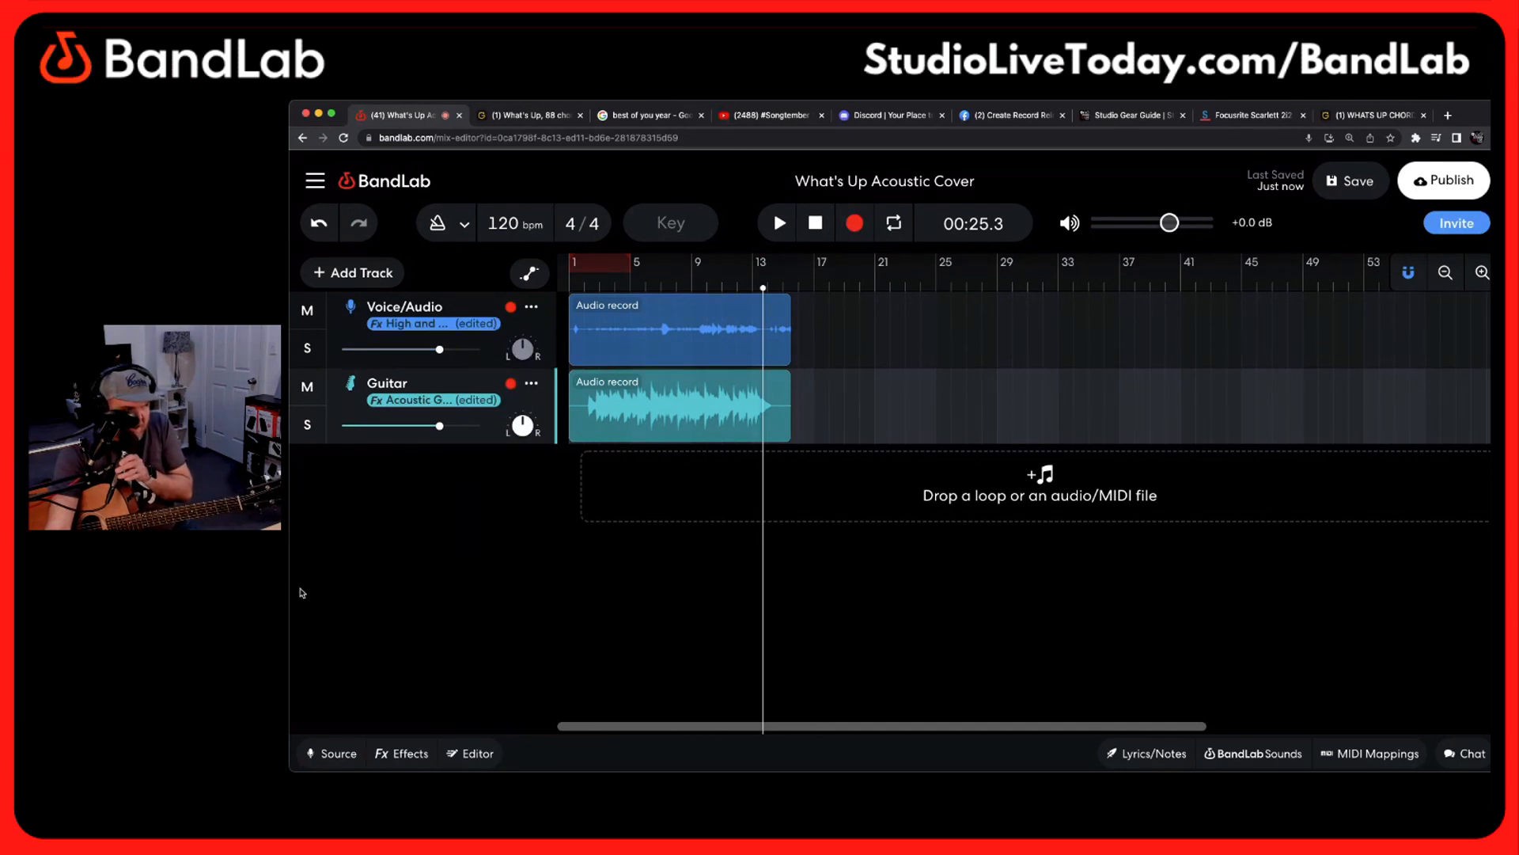
pyautogui.click(326, 752)
pyautogui.click(362, 610)
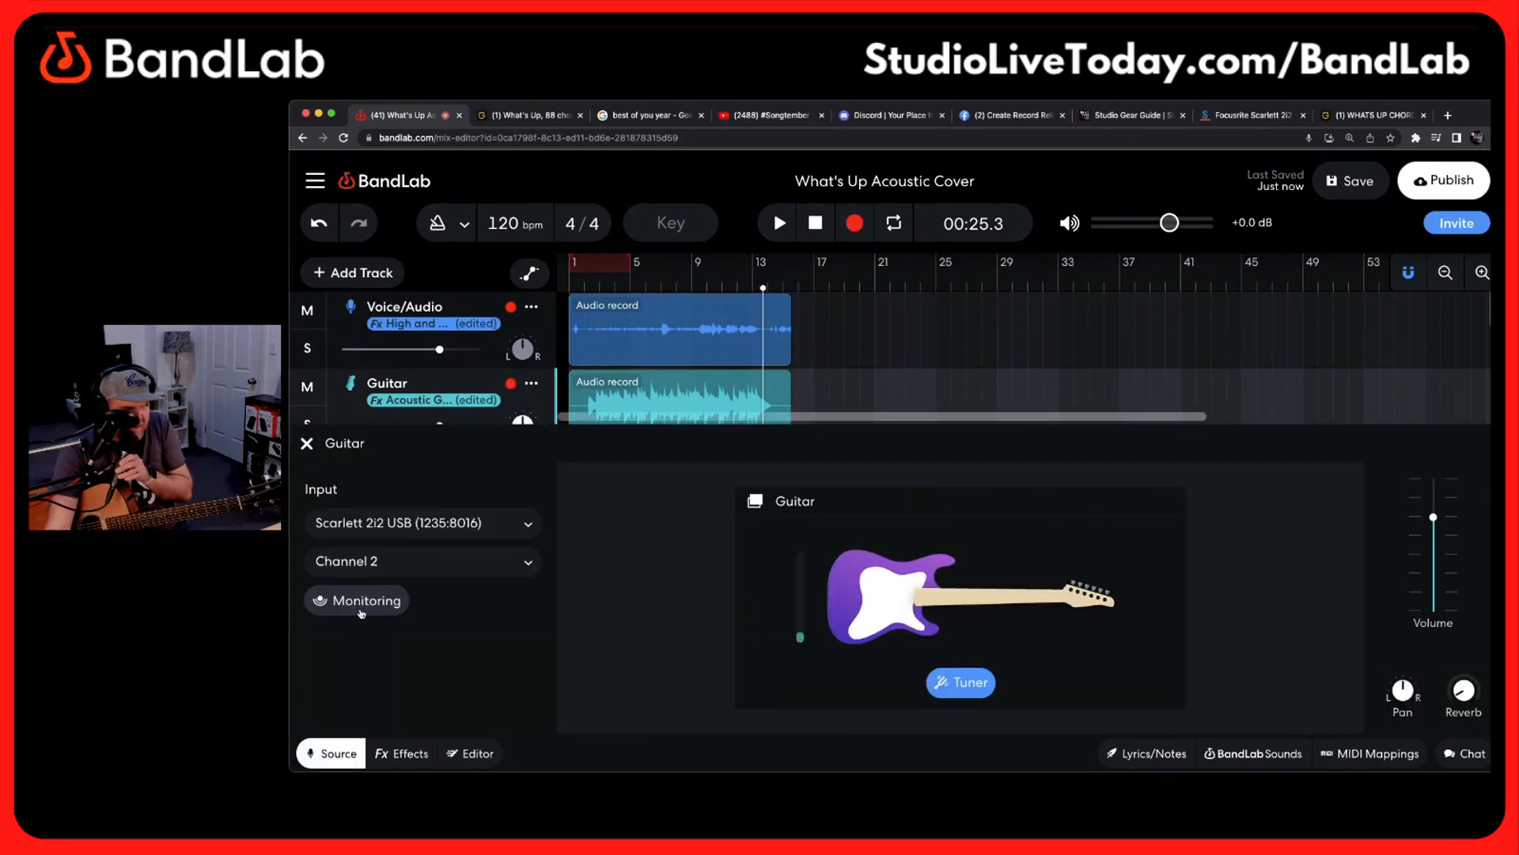
pyautogui.click(364, 608)
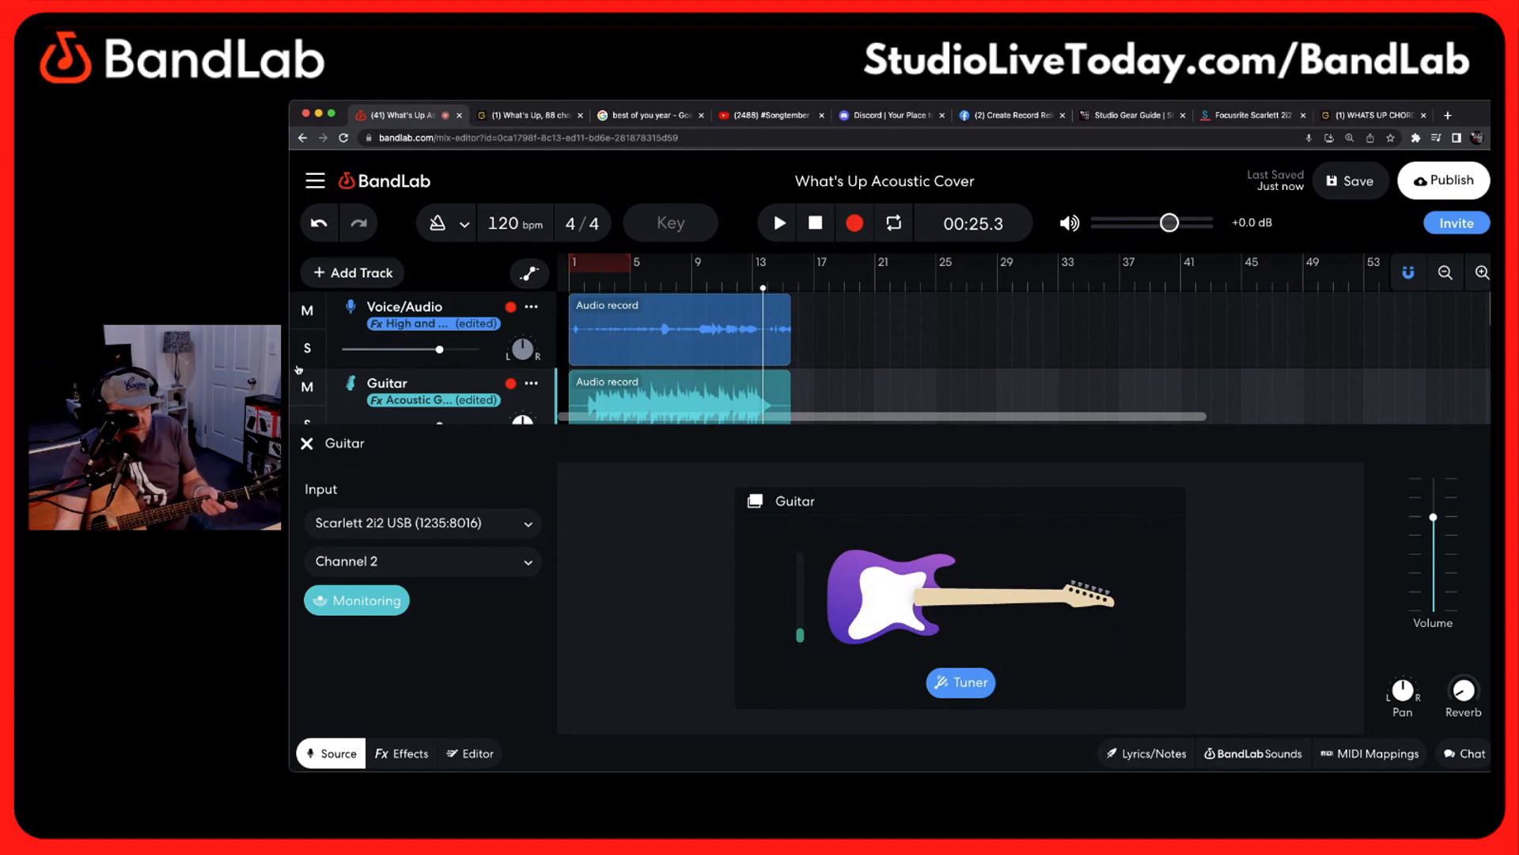
pyautogui.click(307, 444)
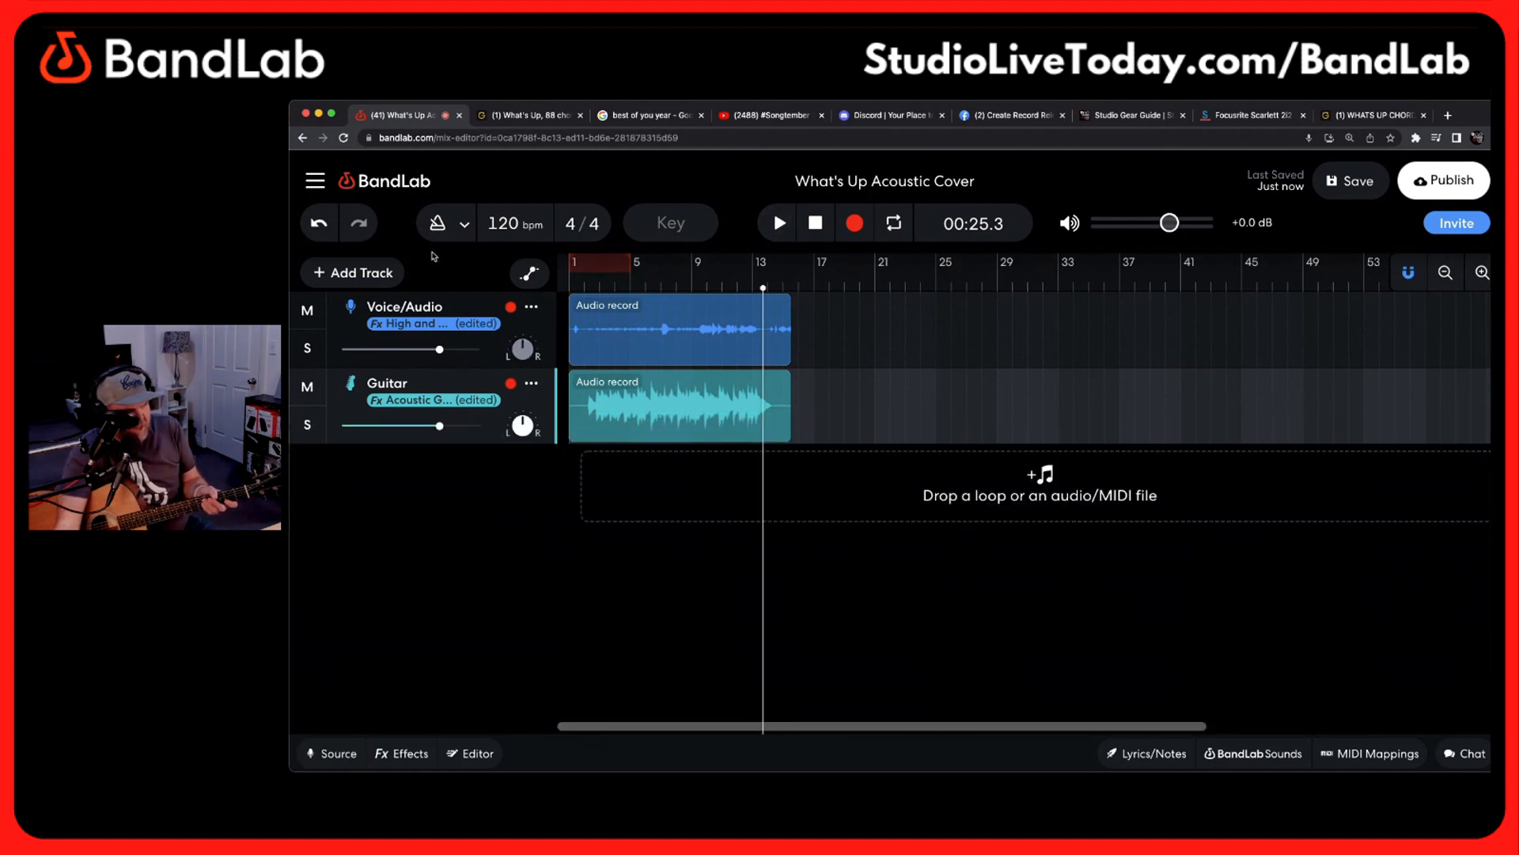
# Delete the test take's audio regions from the Voice/Audio and Guitar tracks
pyautogui.click(740, 322)
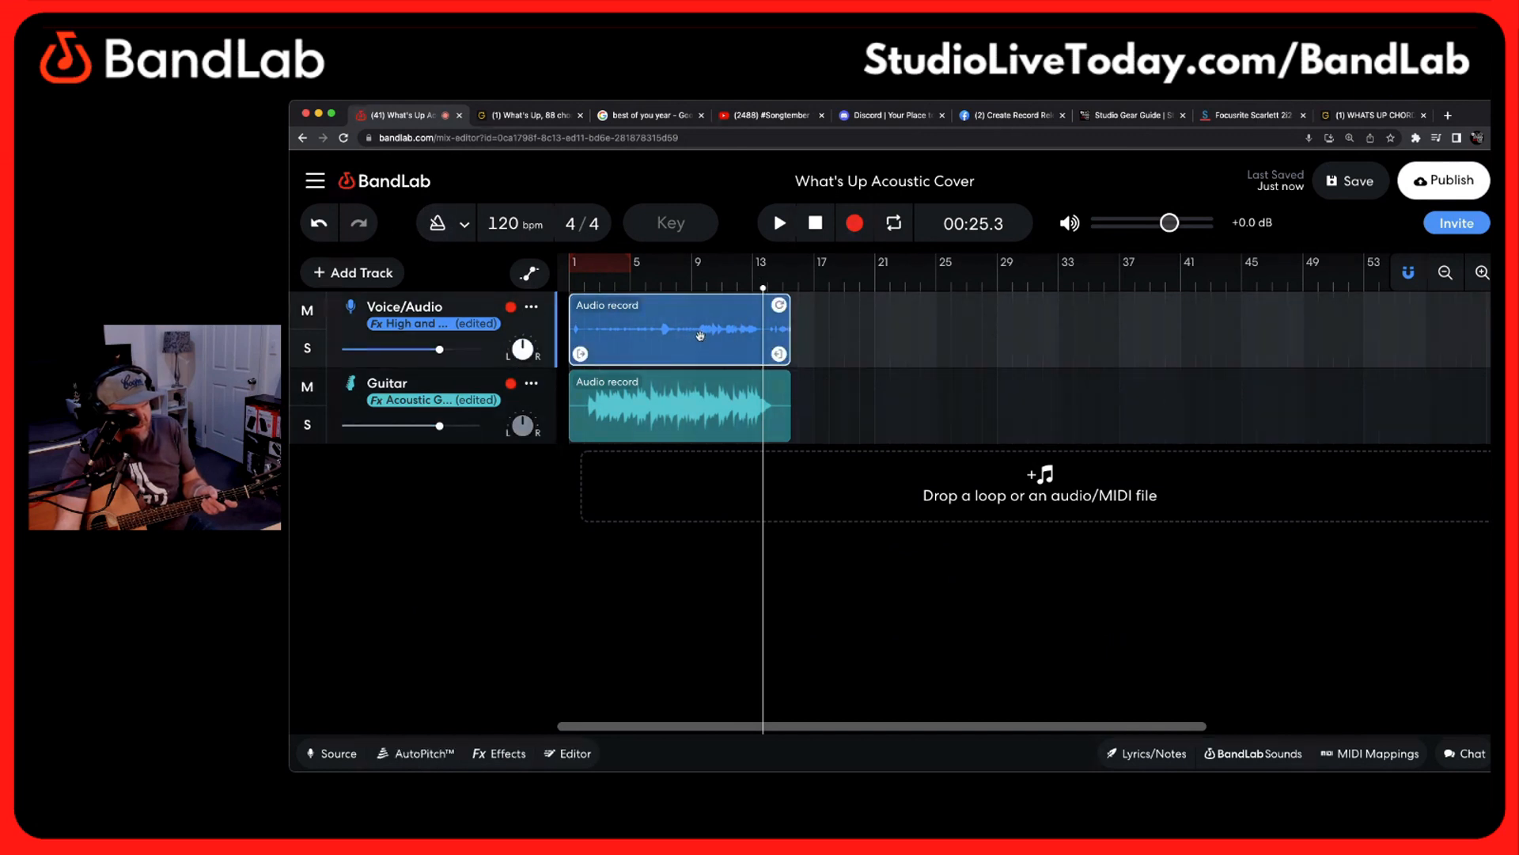
pyautogui.rightClick(701, 336)
pyautogui.click(794, 411)
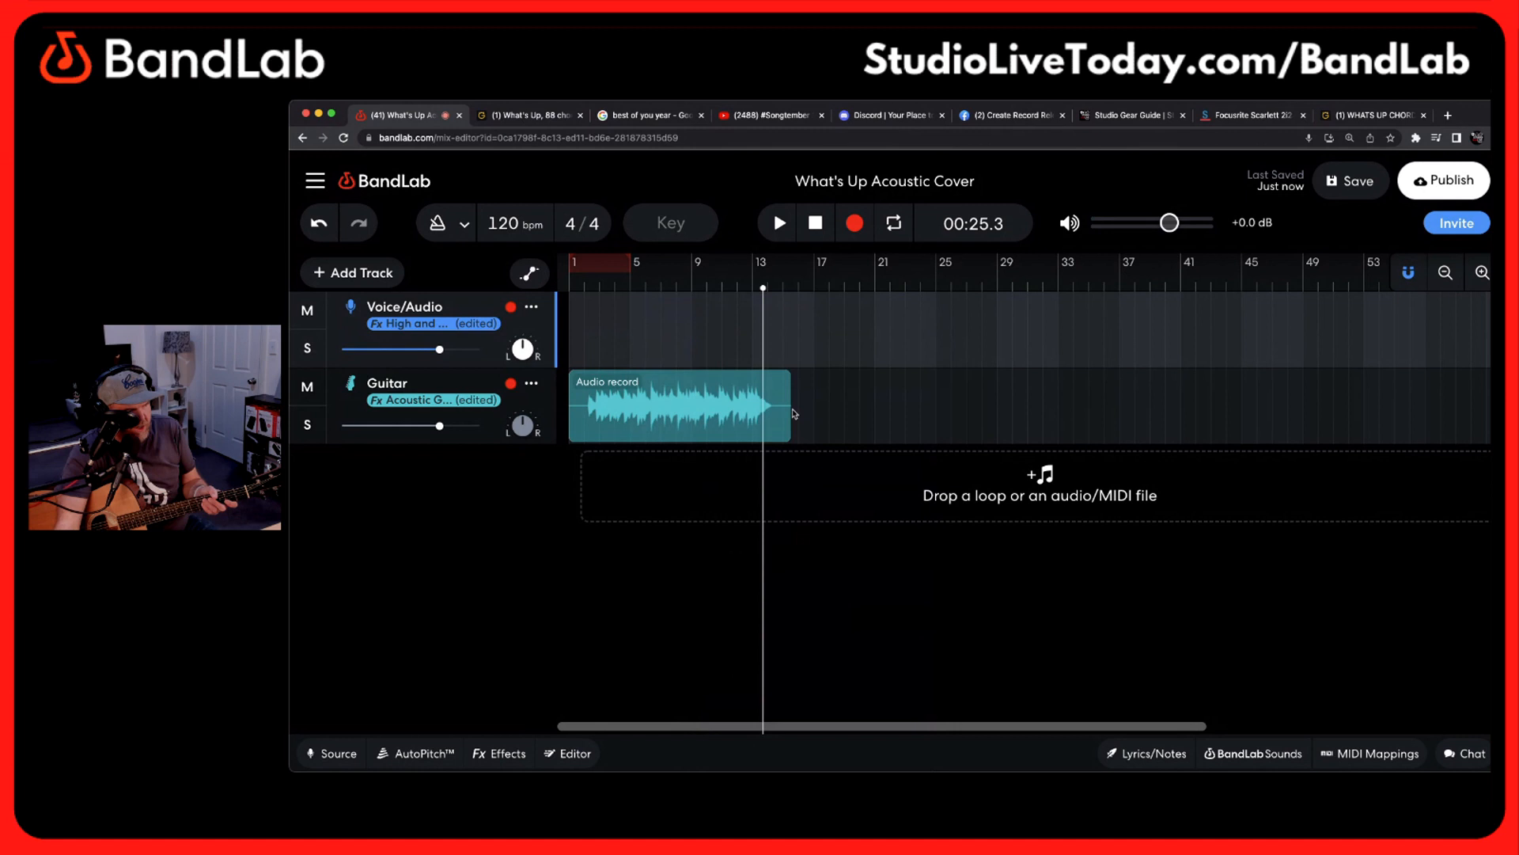
pyautogui.rightClick(707, 410)
pyautogui.click(744, 412)
# Record a new simultaneous voice and guitar take of about 11 seconds from the project start
pyautogui.click(609, 327)
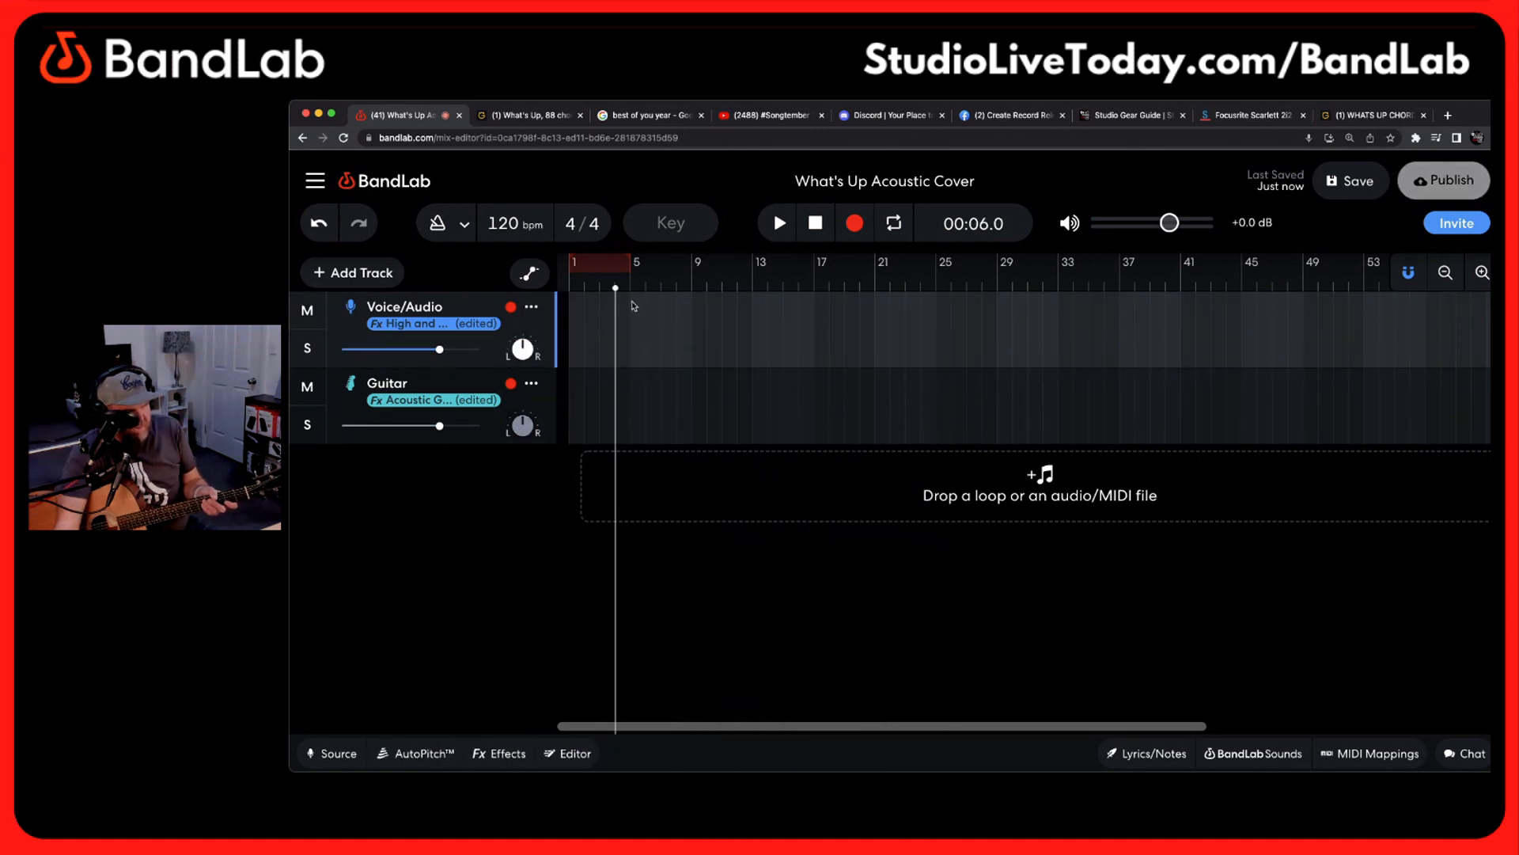
pyautogui.click(584, 402)
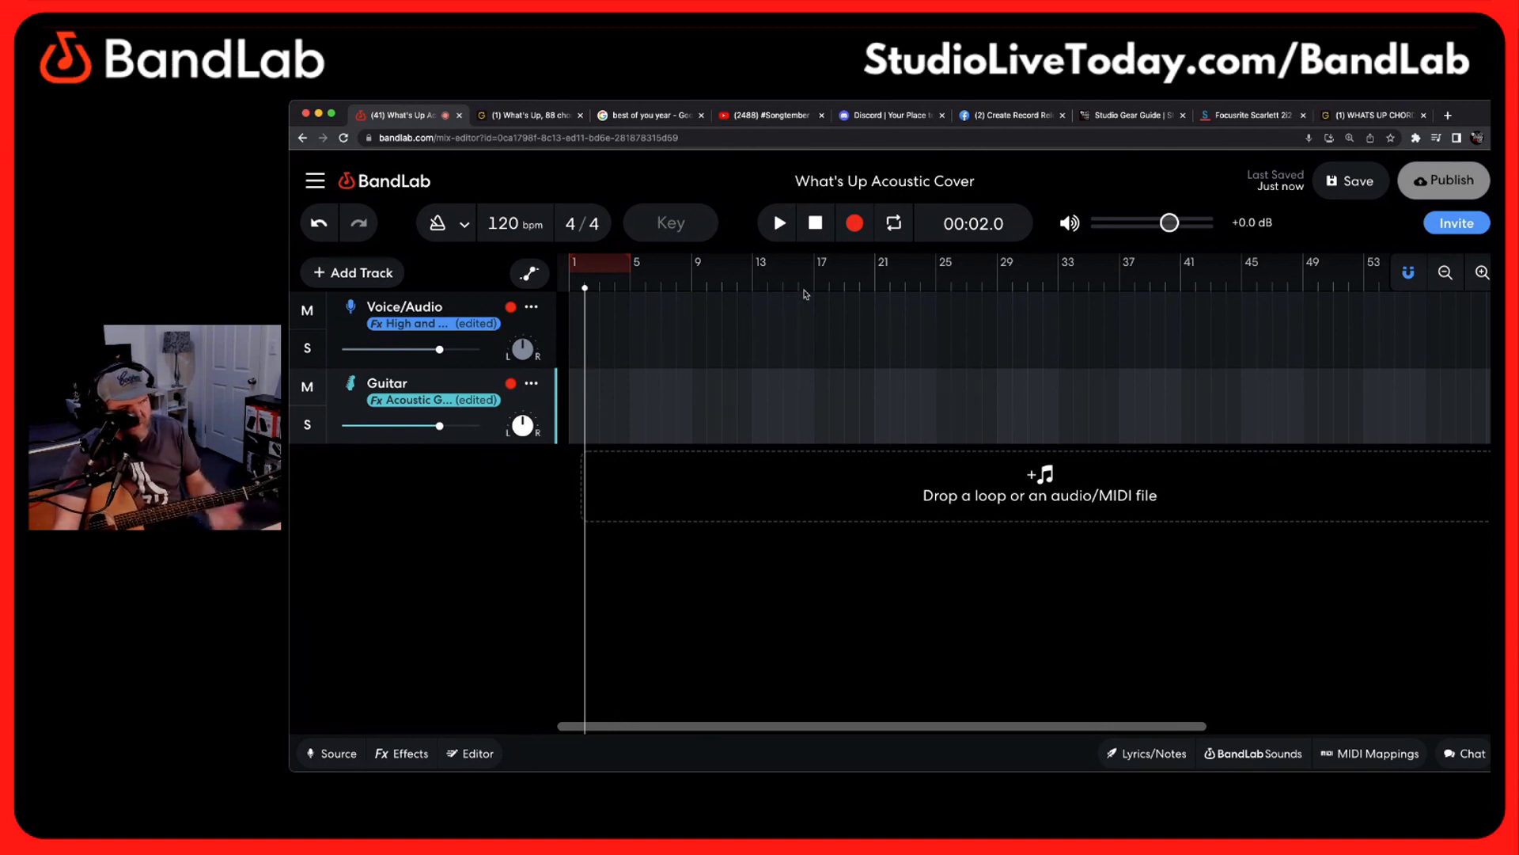
pyautogui.click(812, 229)
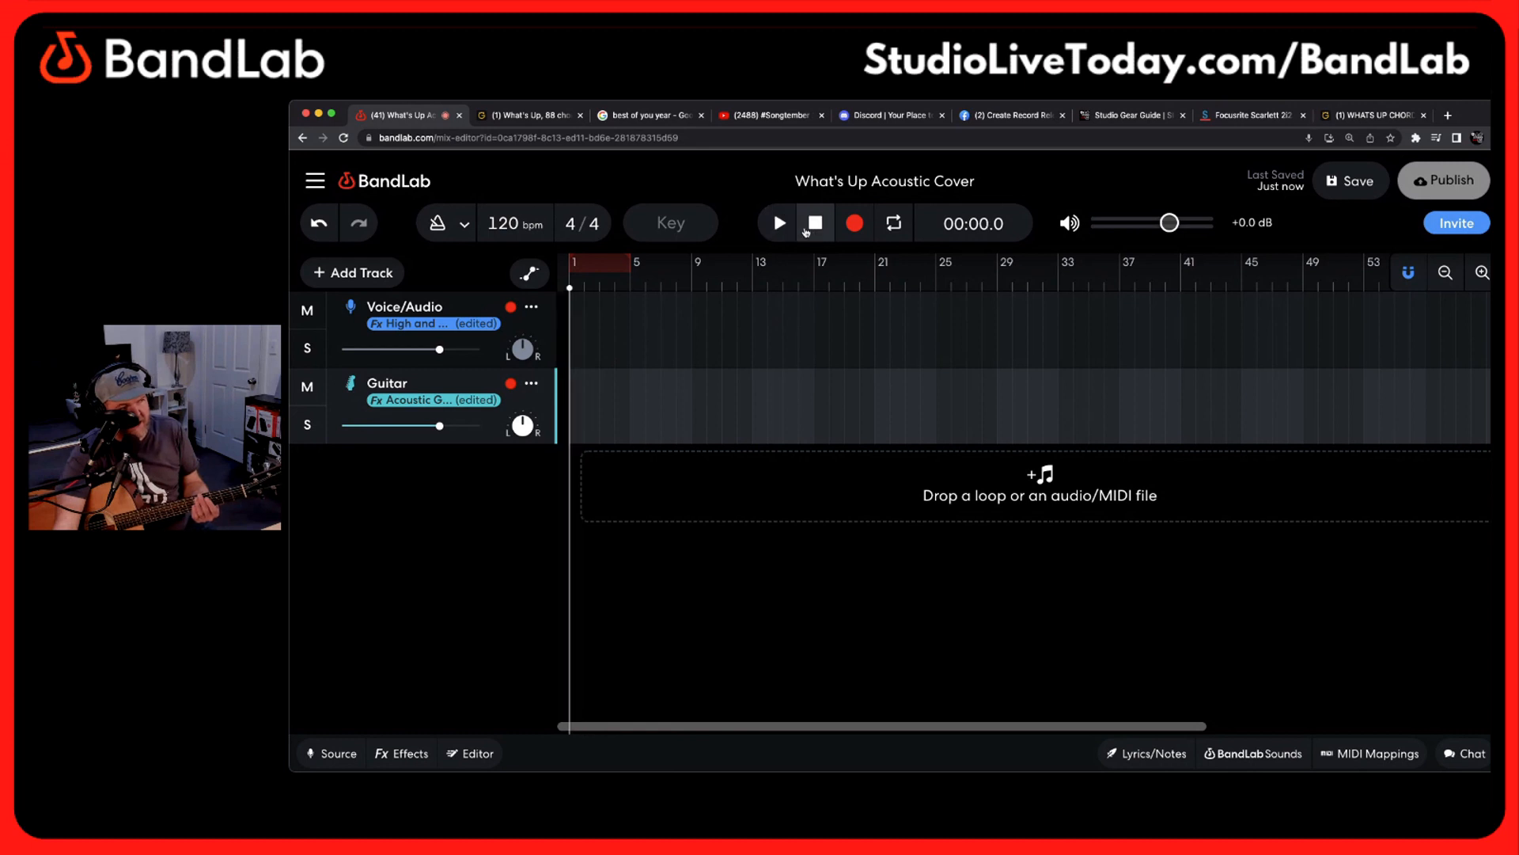
pyautogui.click(864, 228)
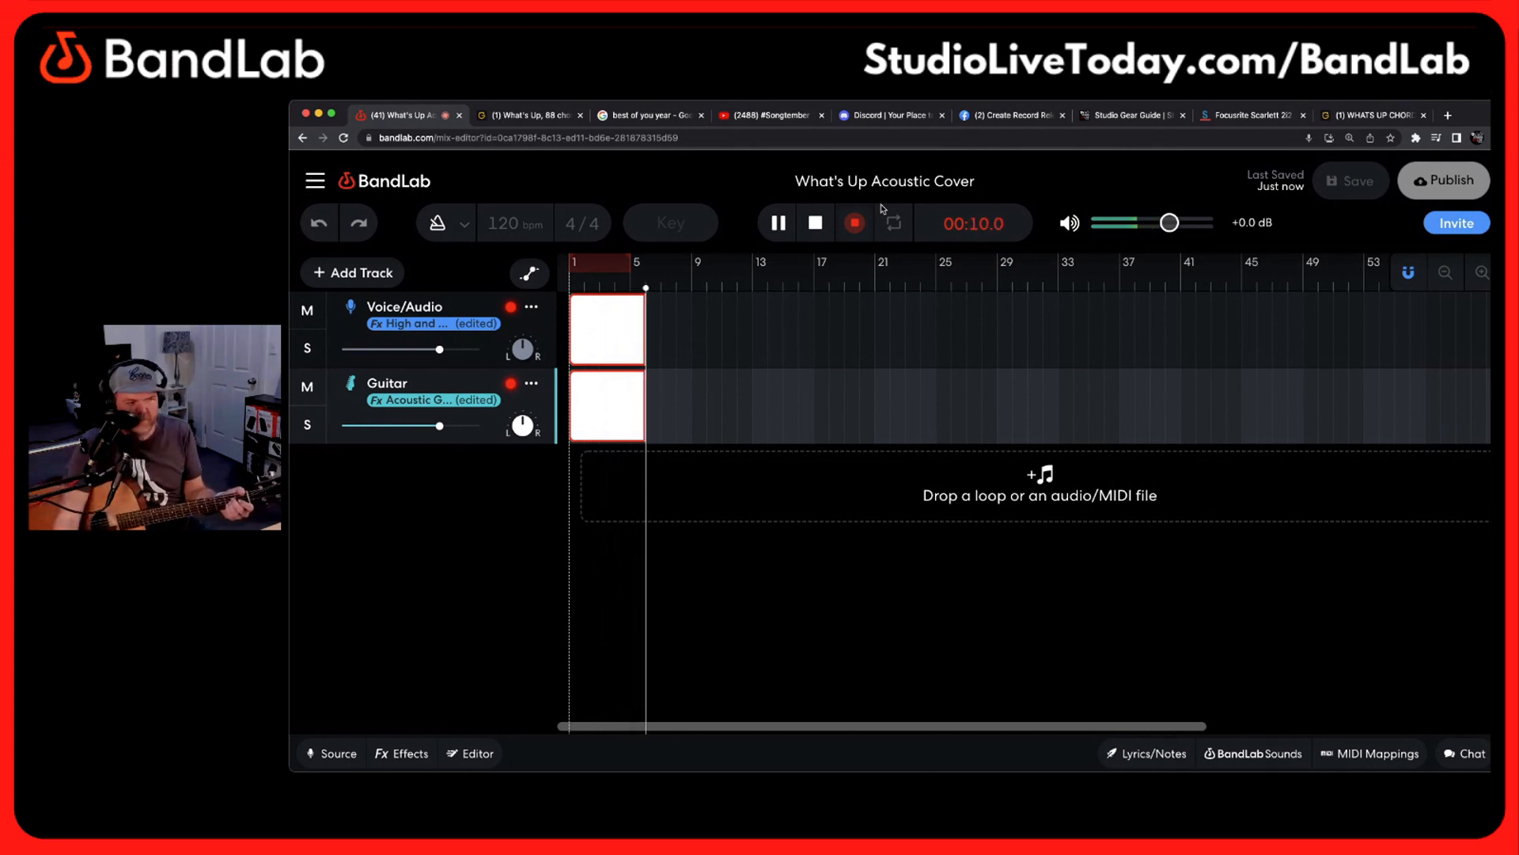
pyautogui.click(816, 224)
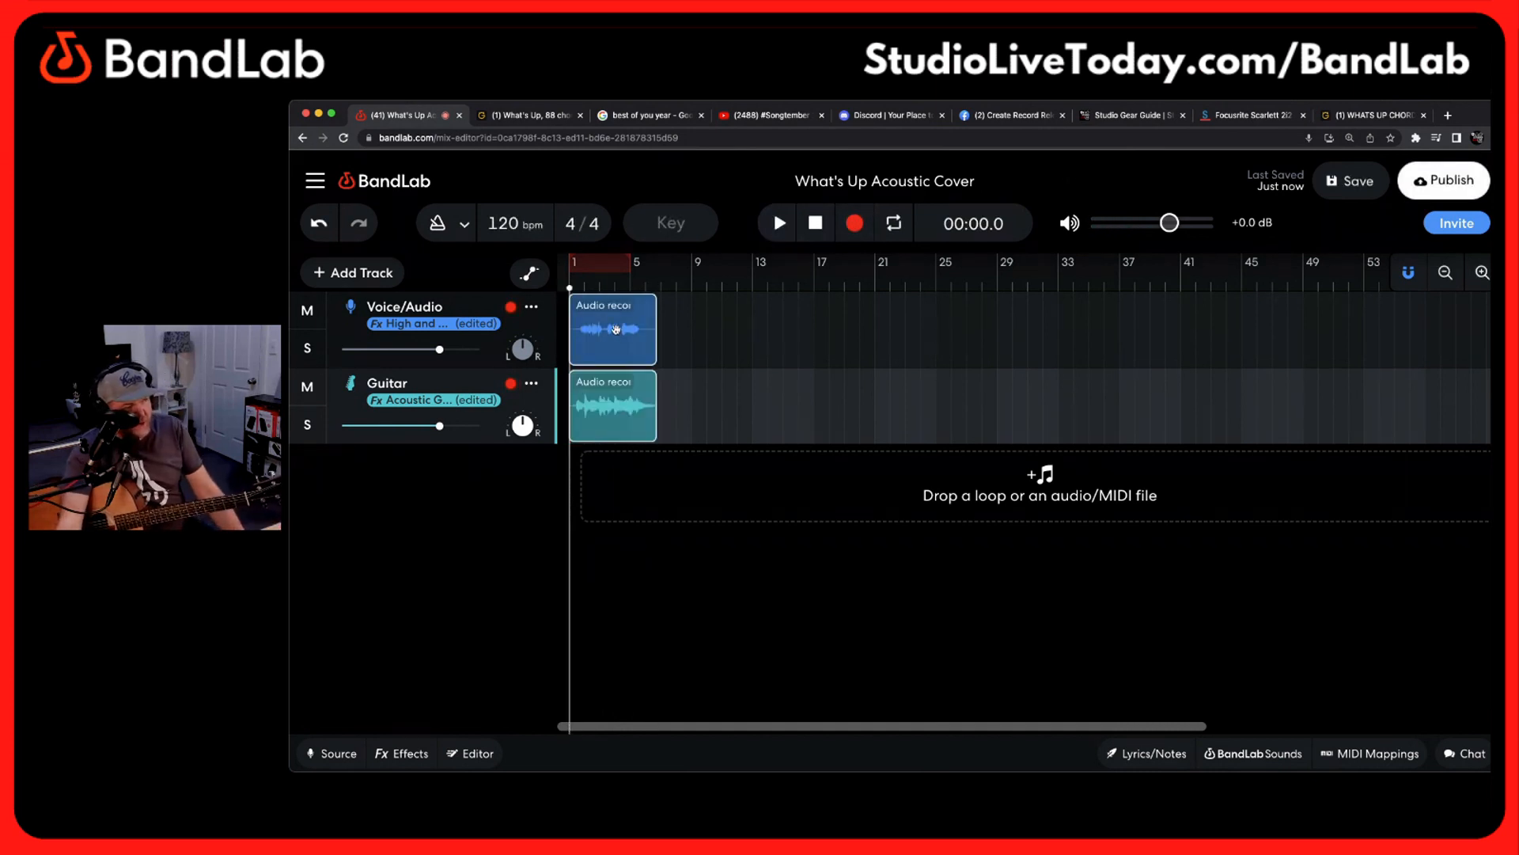
pyautogui.click(553, 331)
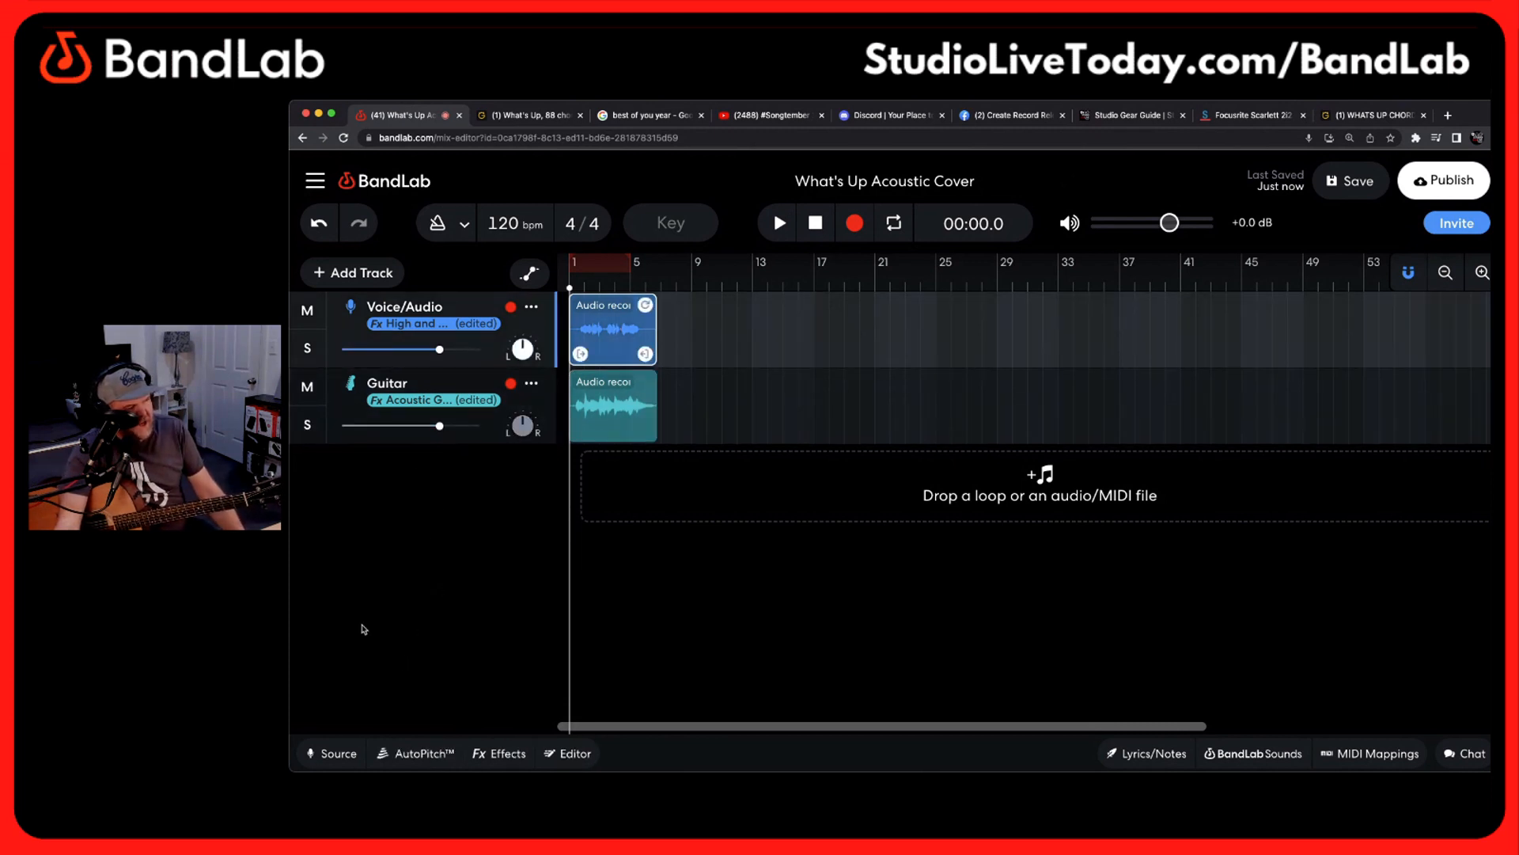
pyautogui.click(543, 404)
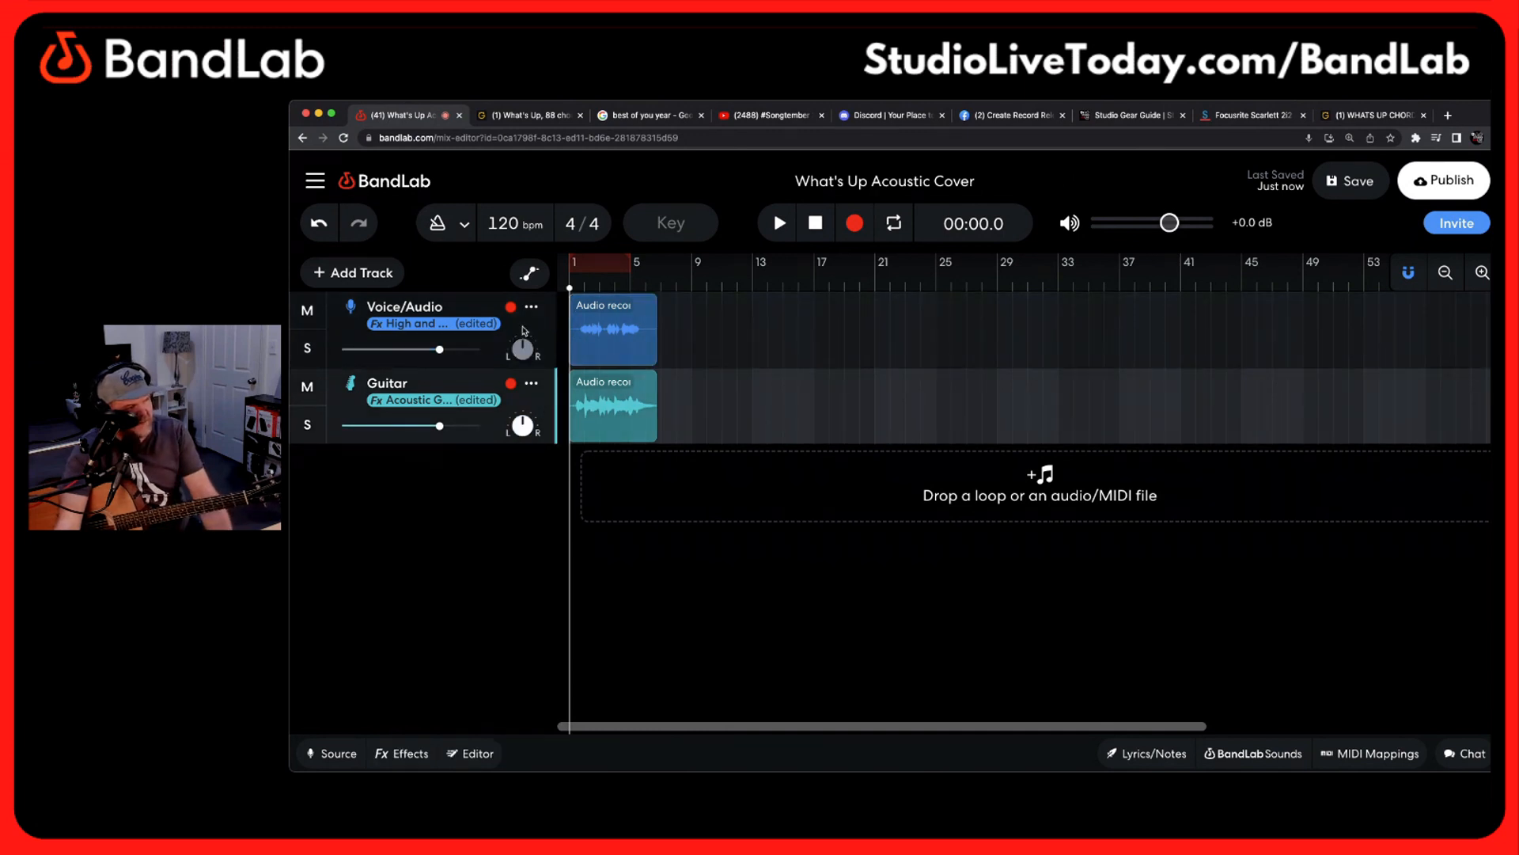
pyautogui.click(523, 326)
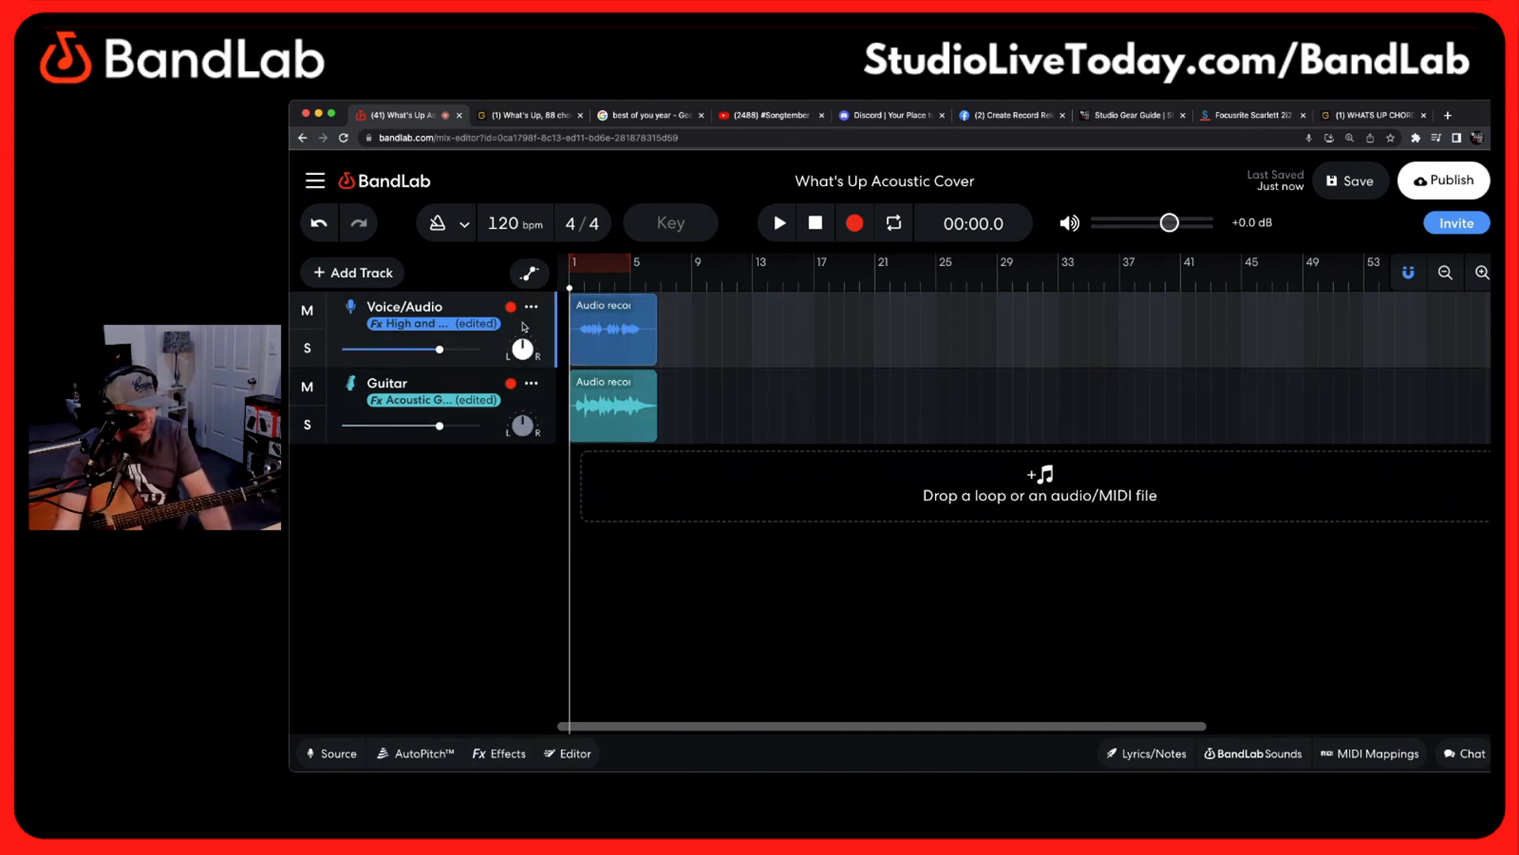
pyautogui.click(554, 409)
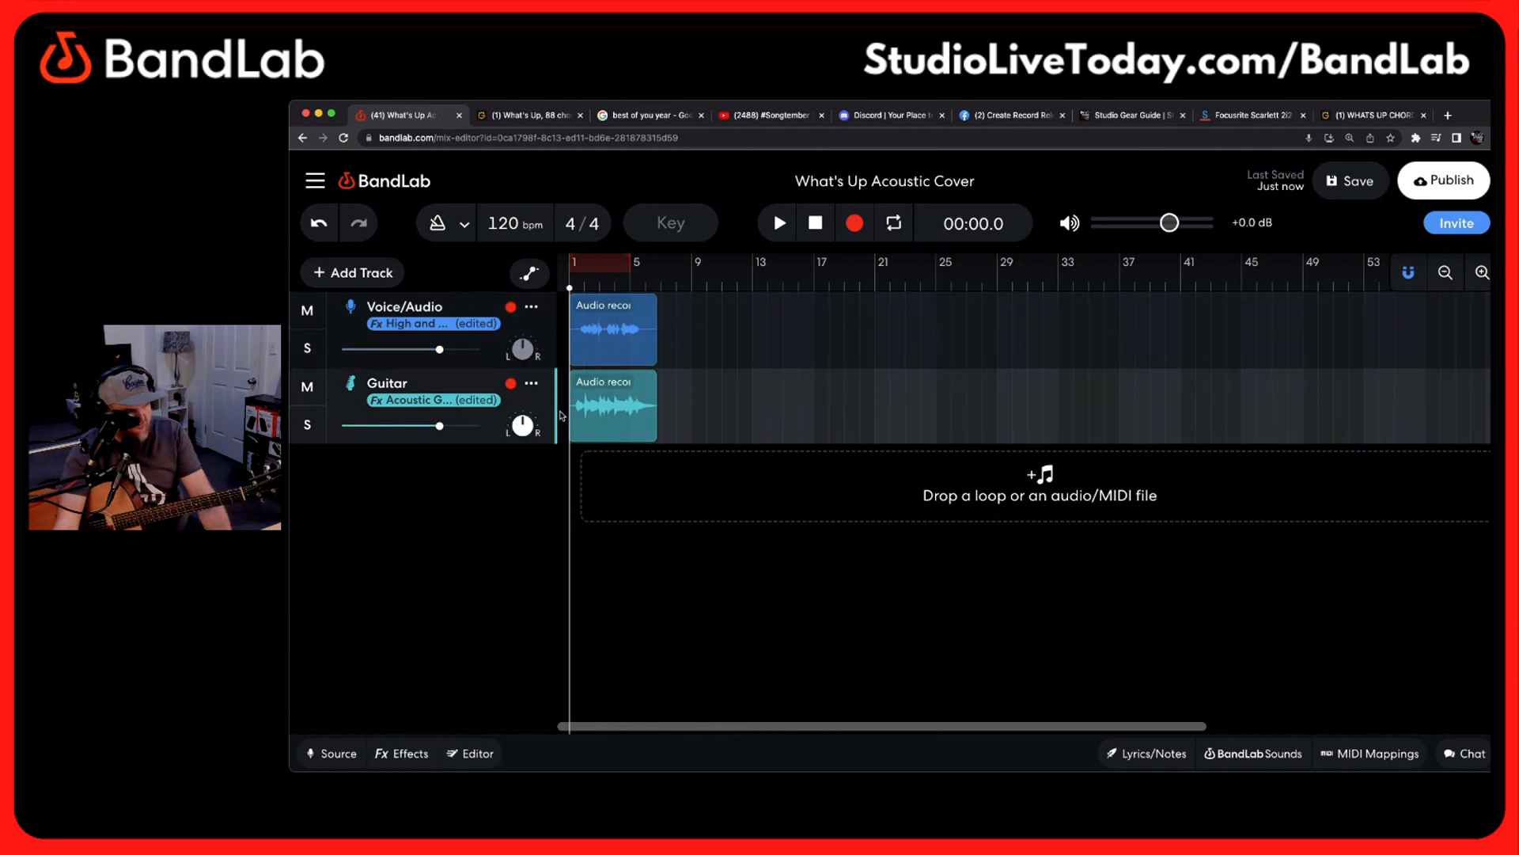
pyautogui.click(535, 337)
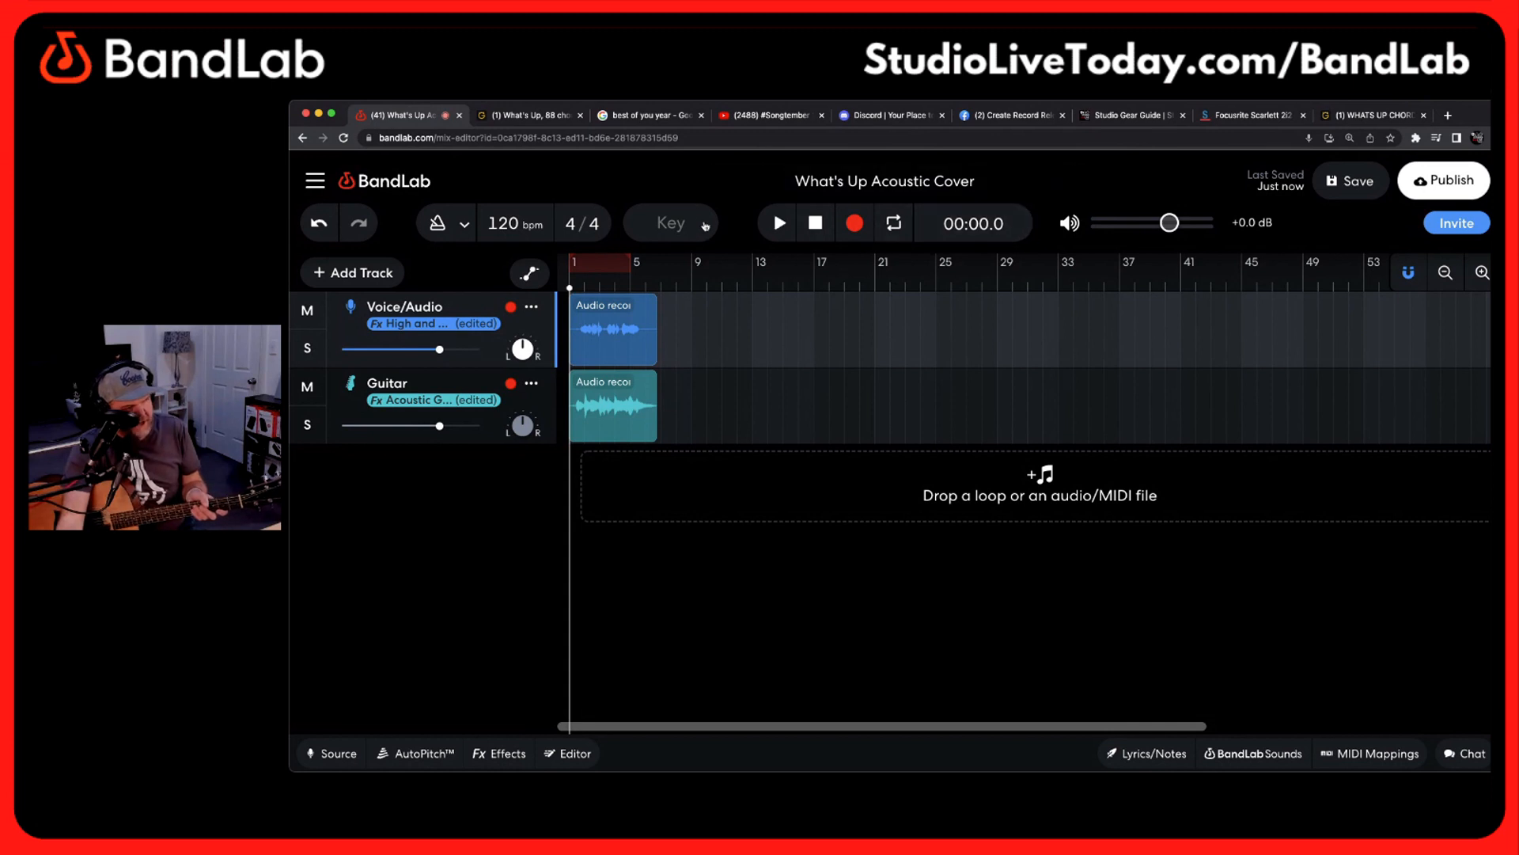
# Remove the short take by undoing the Voice/Audio recording and deleting the remaining region on the Guitar track
pyautogui.click(317, 226)
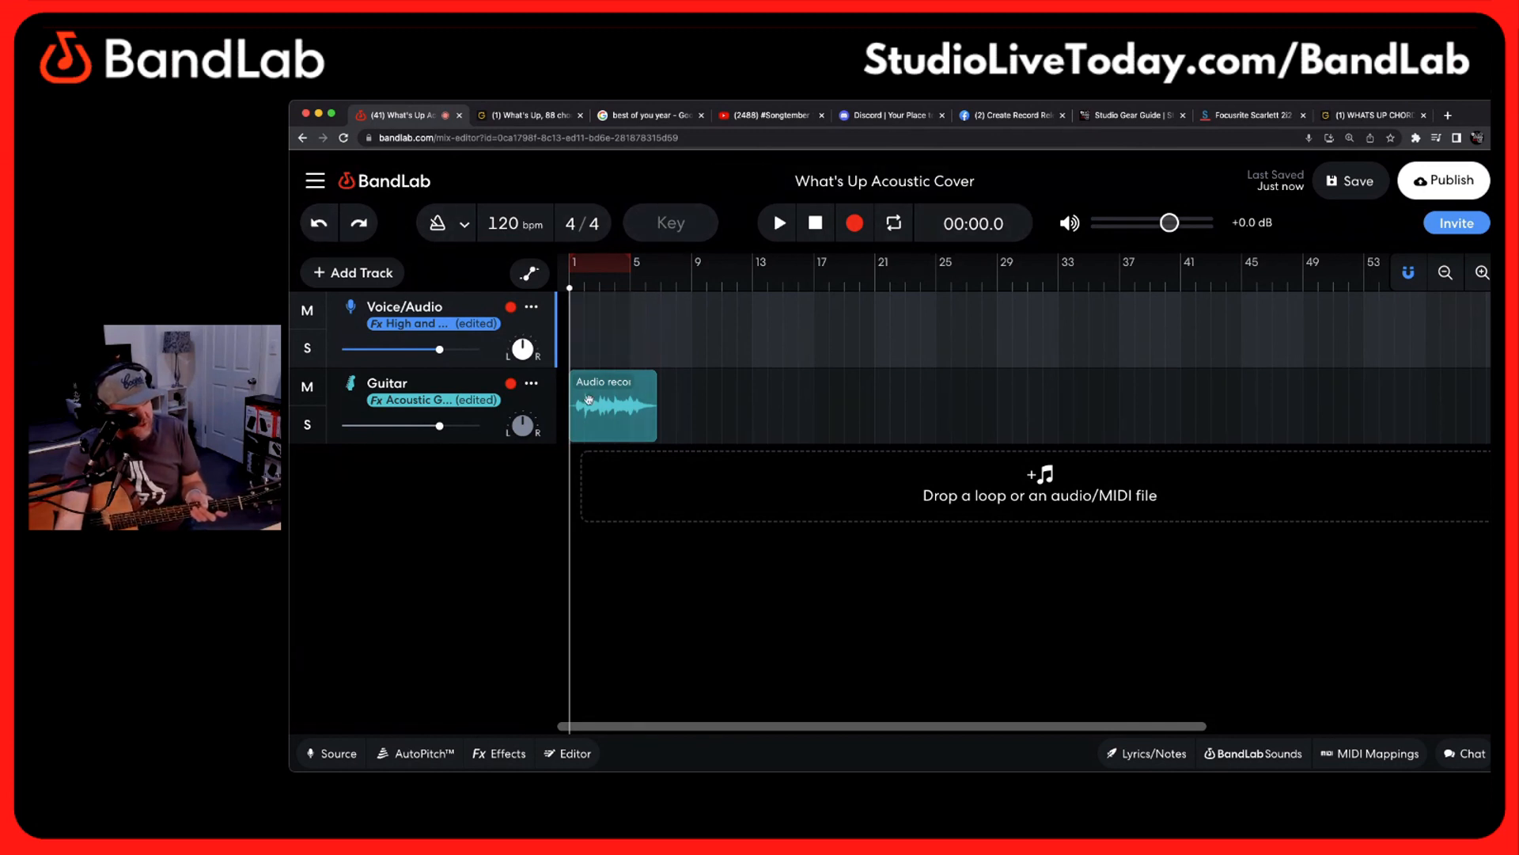
pyautogui.click(619, 413)
pyautogui.press('Delete')
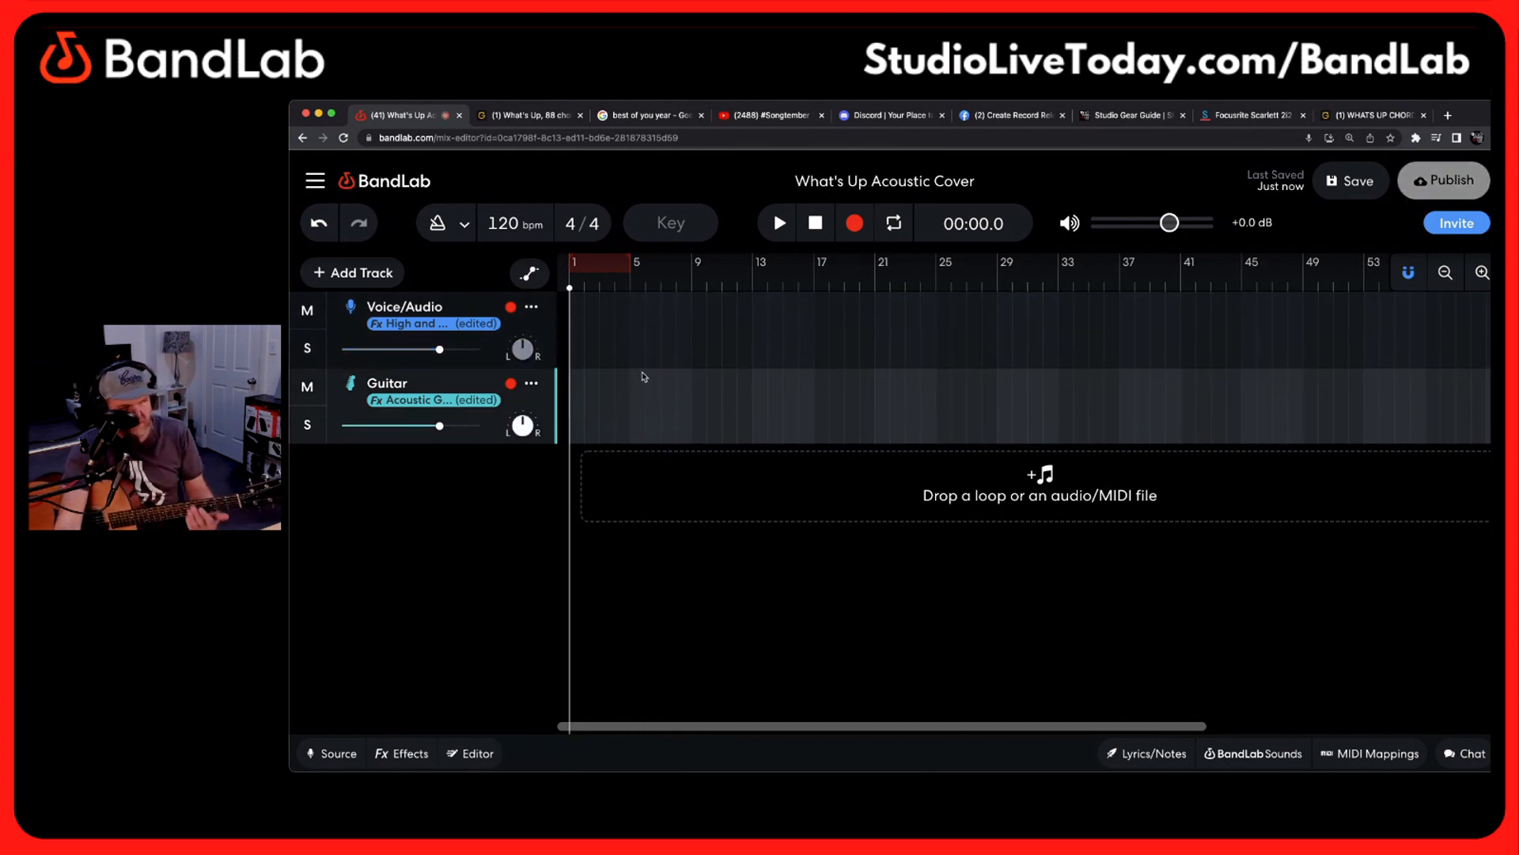
# Record a new simultaneous voice and guitar take of about one and a half minutes from the project start
pyautogui.click(548, 333)
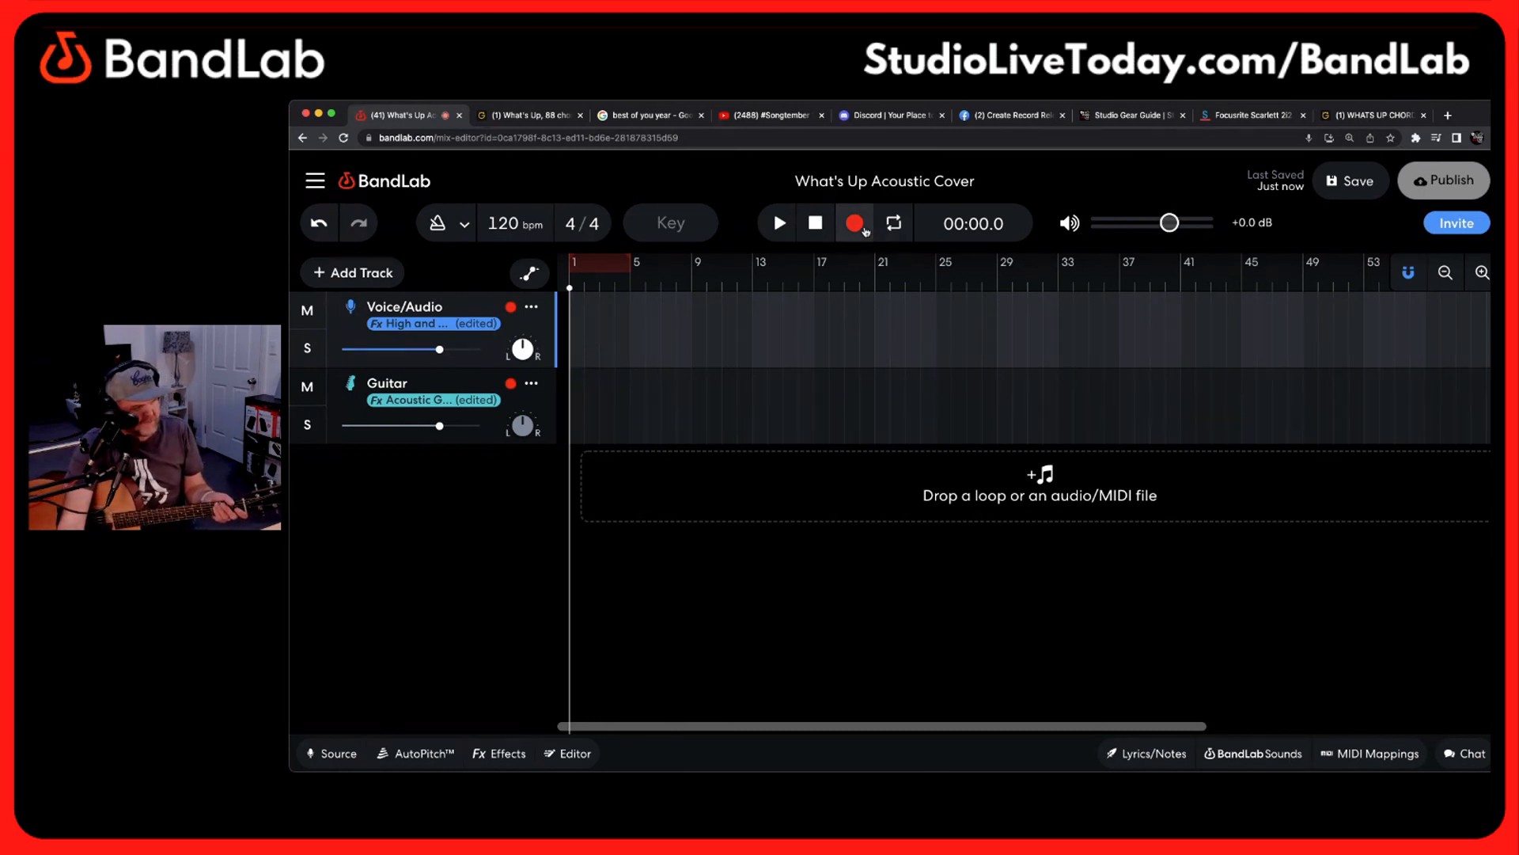
pyautogui.click(854, 224)
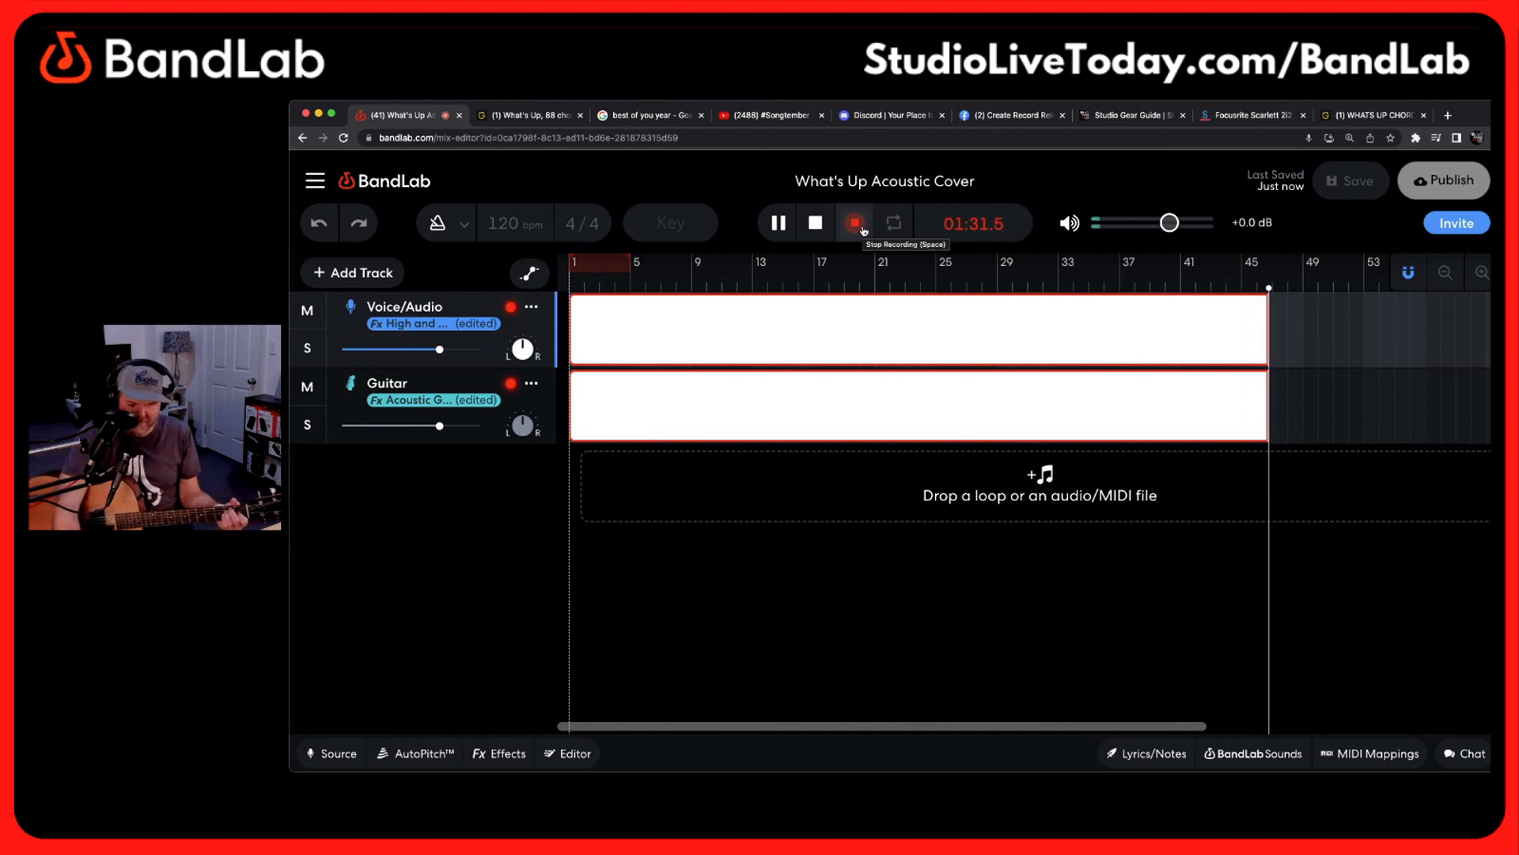
pyautogui.click(818, 223)
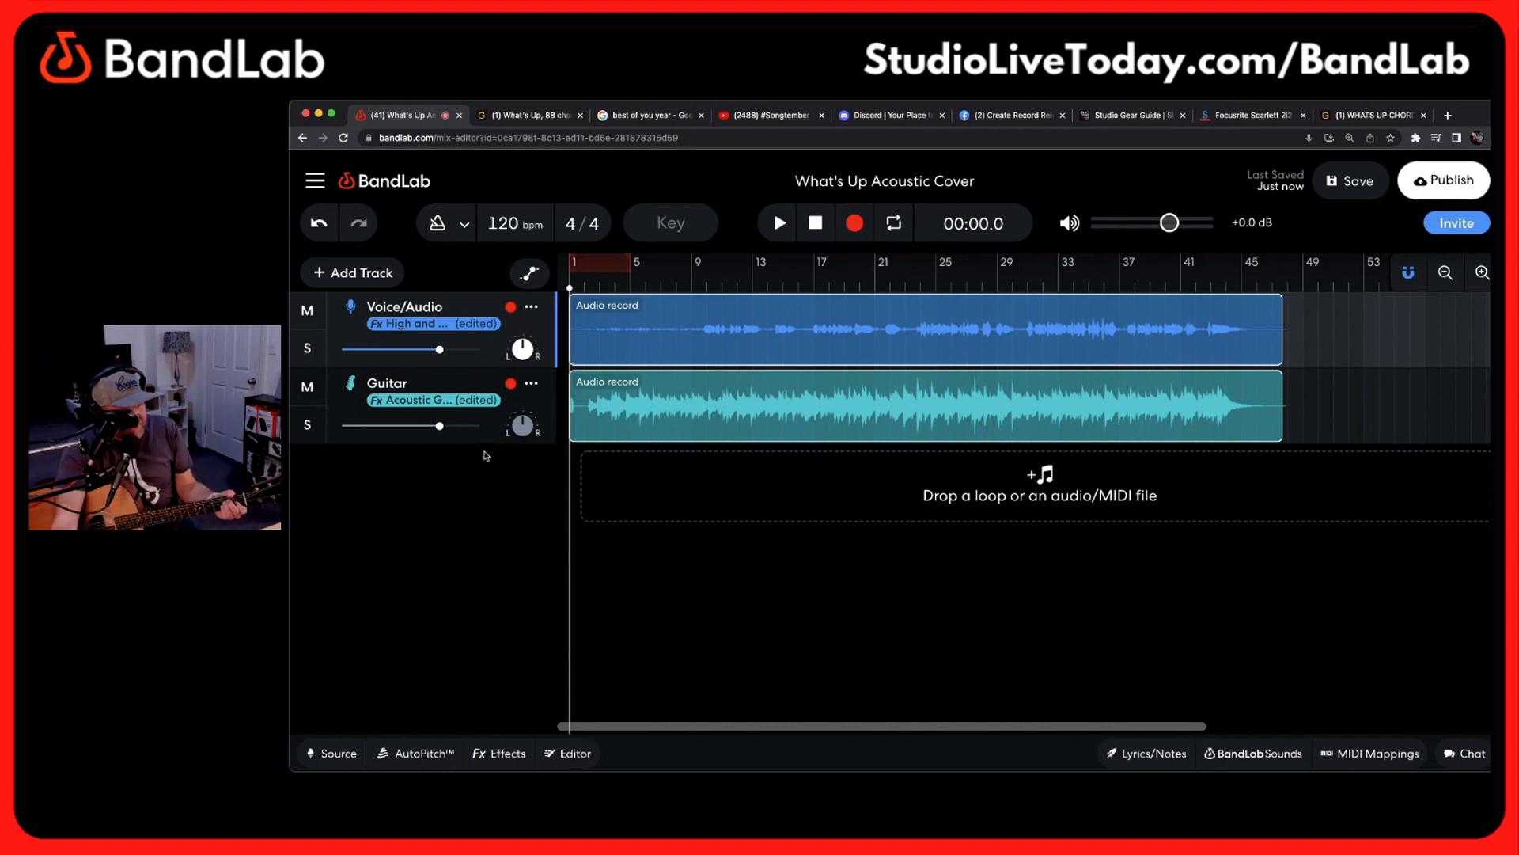
# Turn off input monitoring on the Voice/Audio track and close its source settings
pyautogui.click(330, 755)
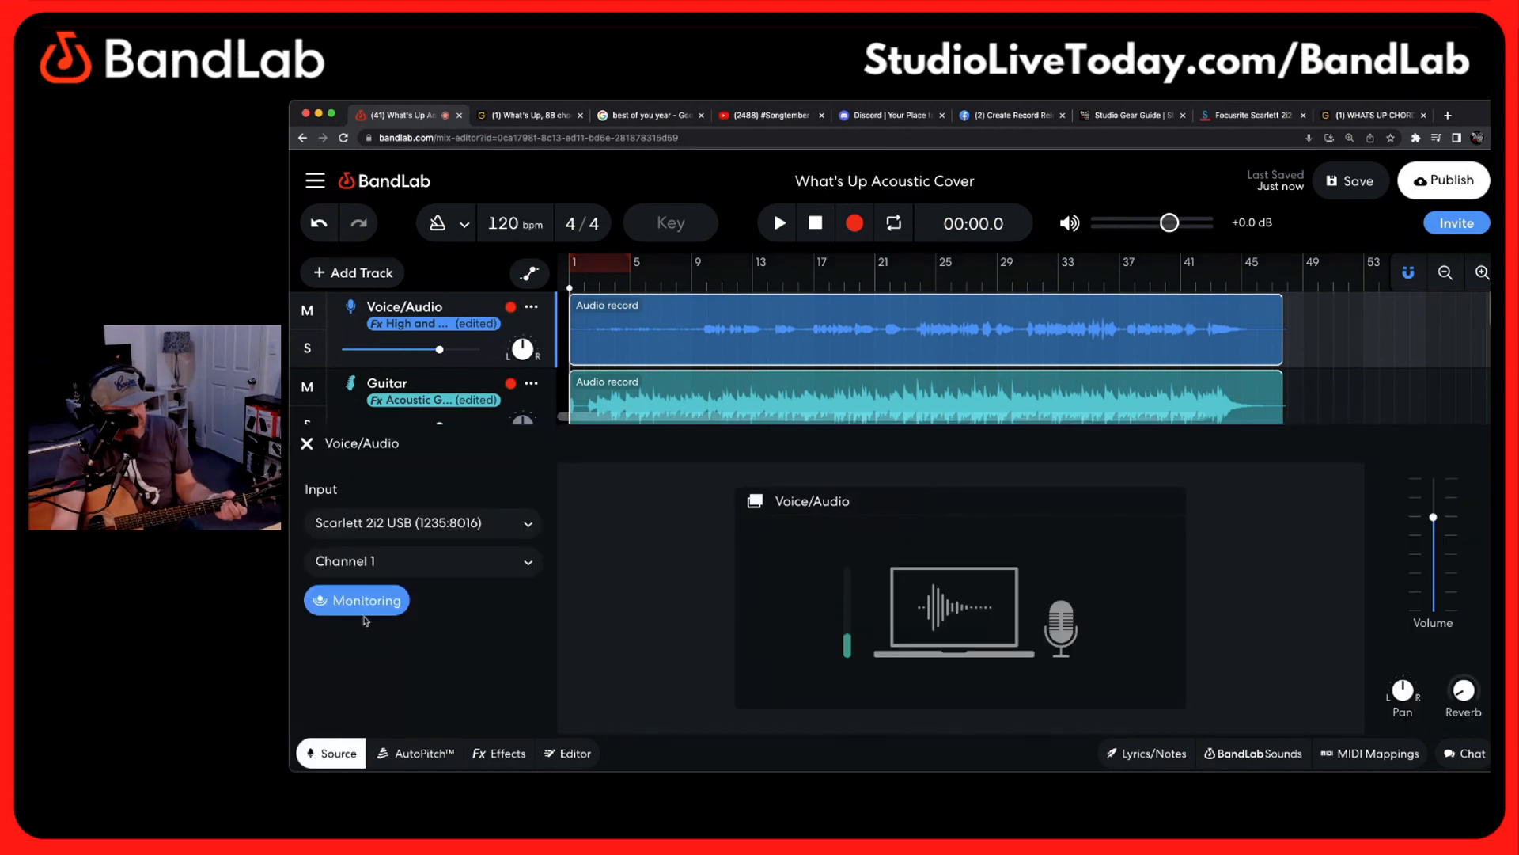
pyautogui.click(364, 600)
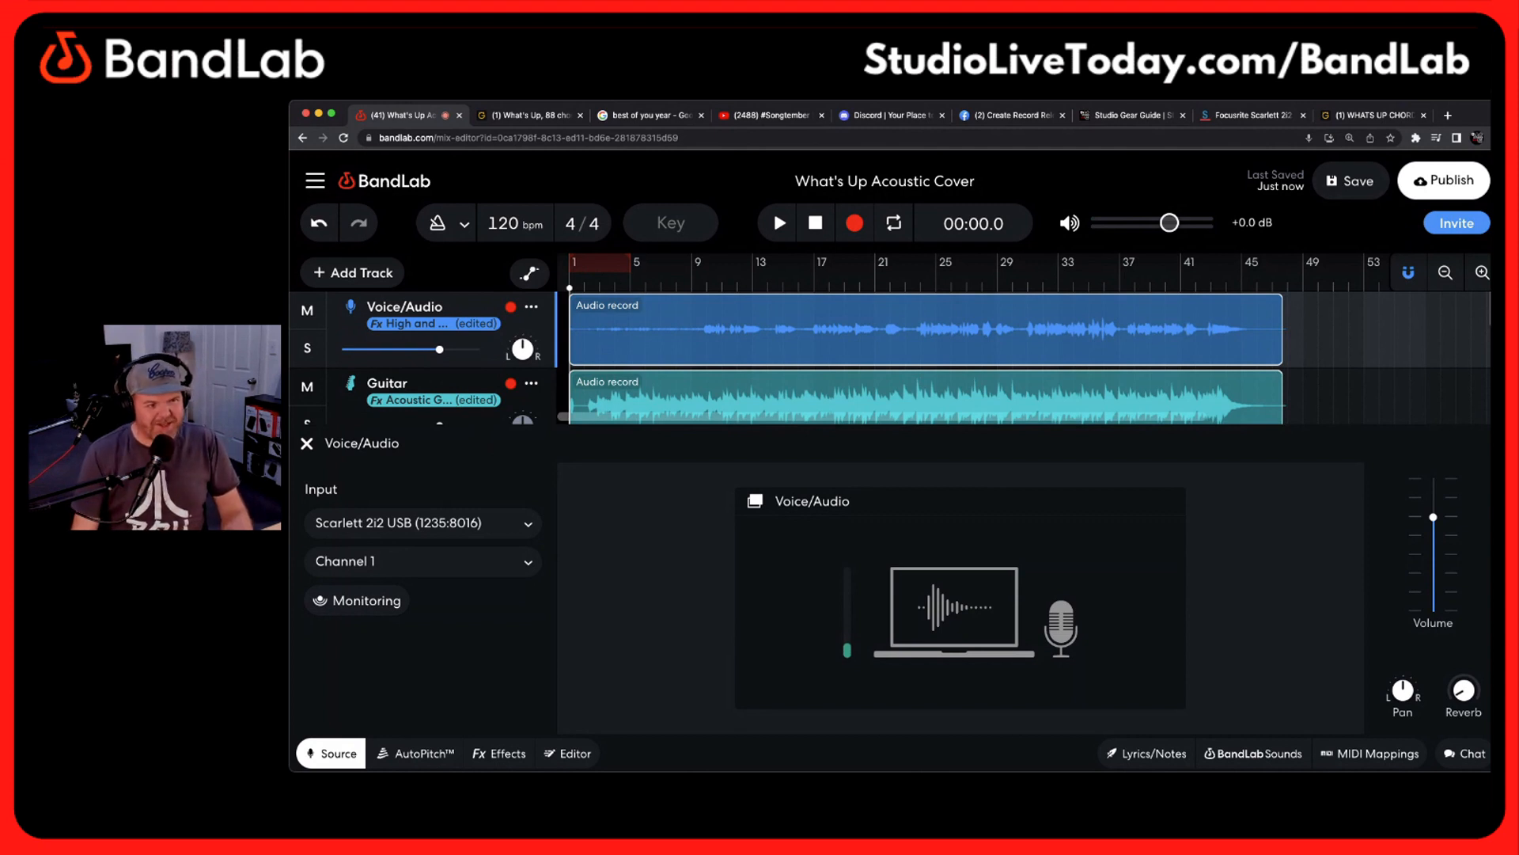
pyautogui.click(306, 445)
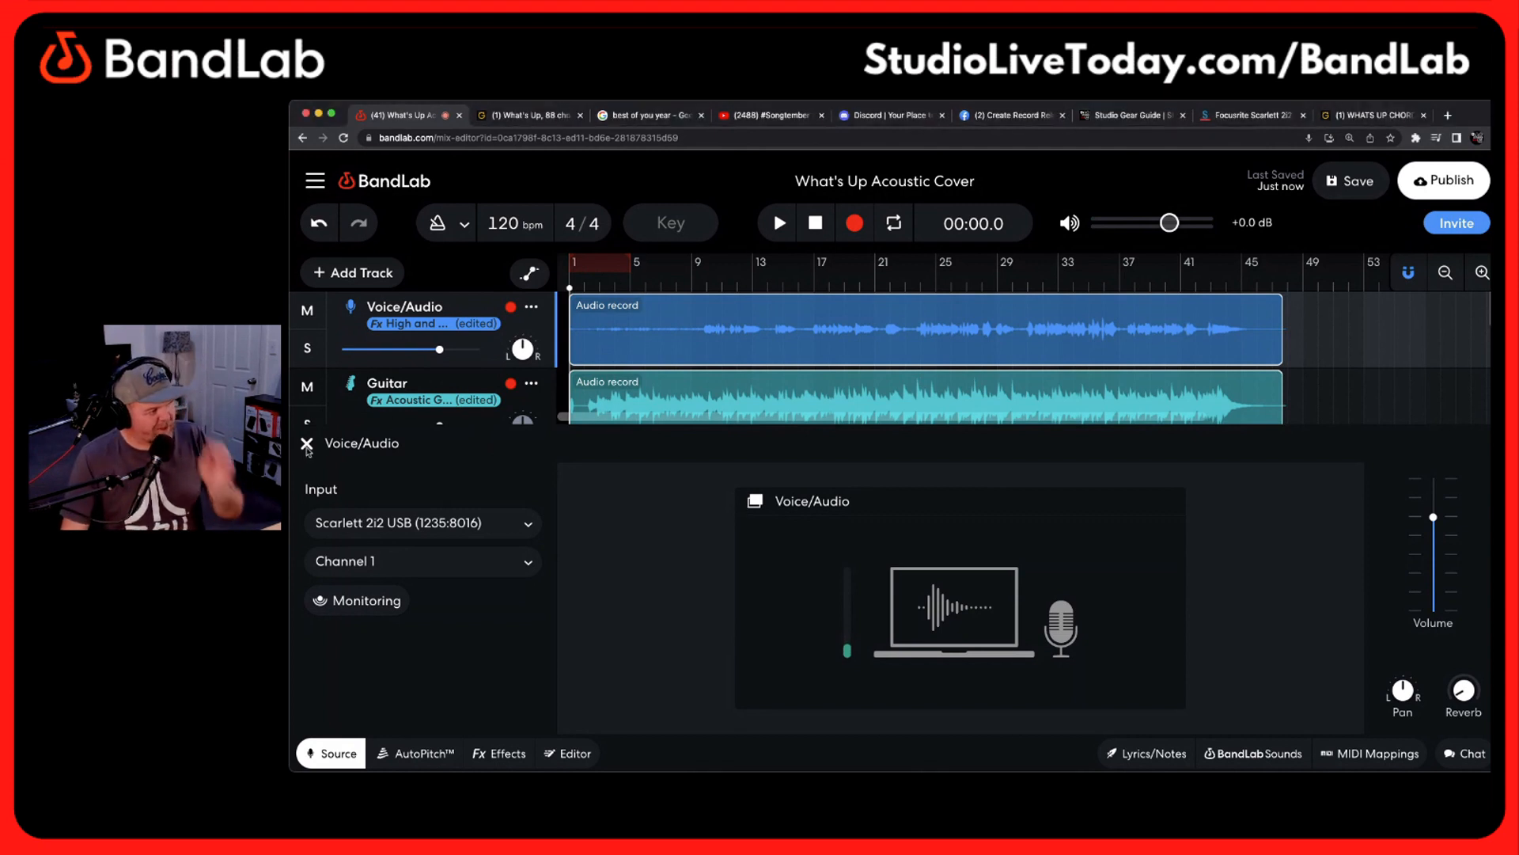
pyautogui.click(306, 445)
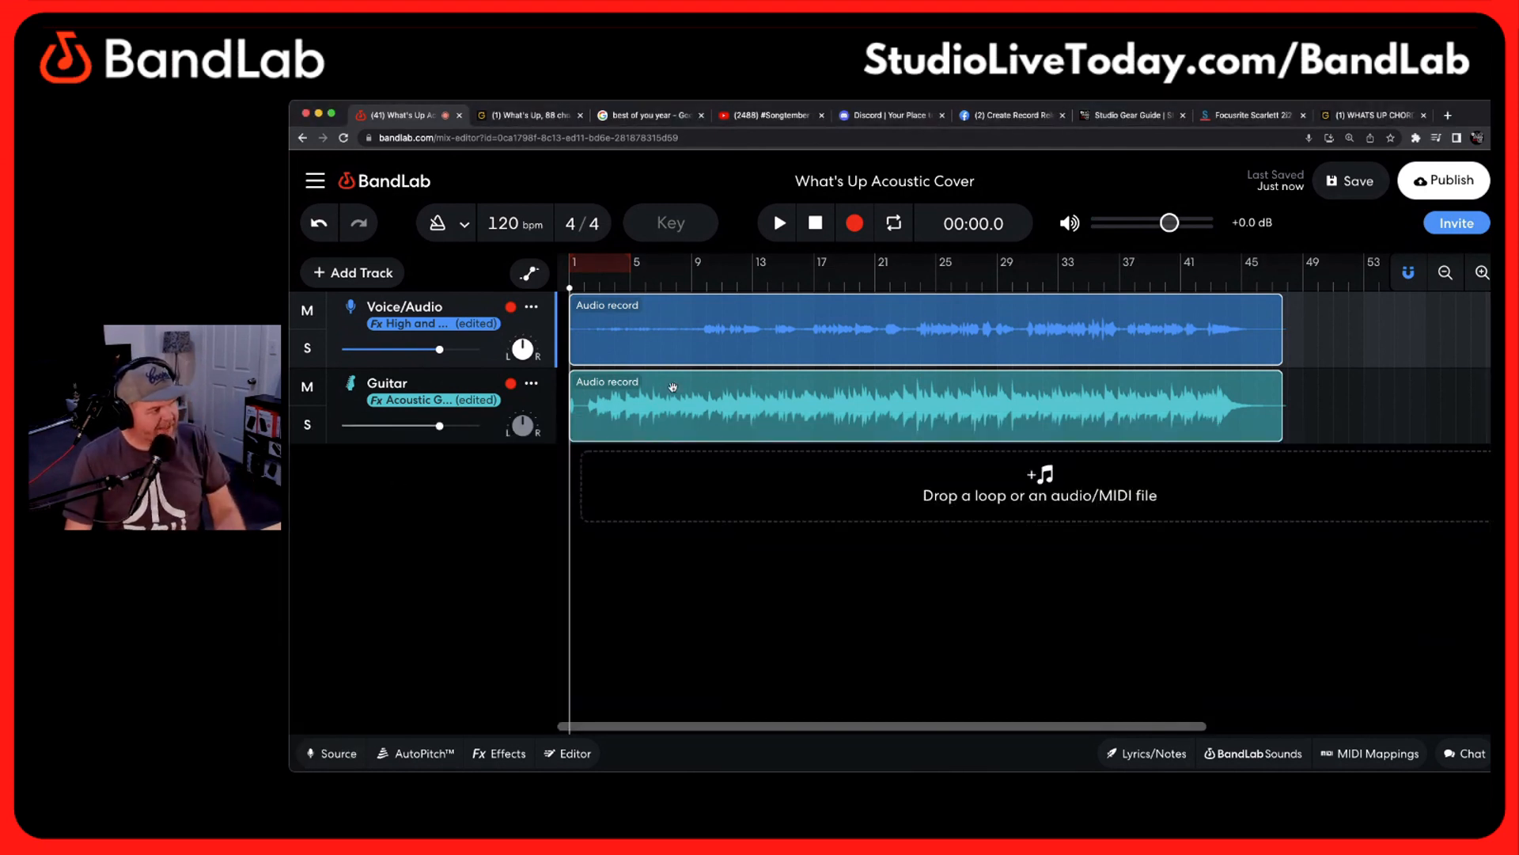
# Play back the new take from the 18-second mark, where the vocals begin, and pause after about seven seconds
pyautogui.click(630, 288)
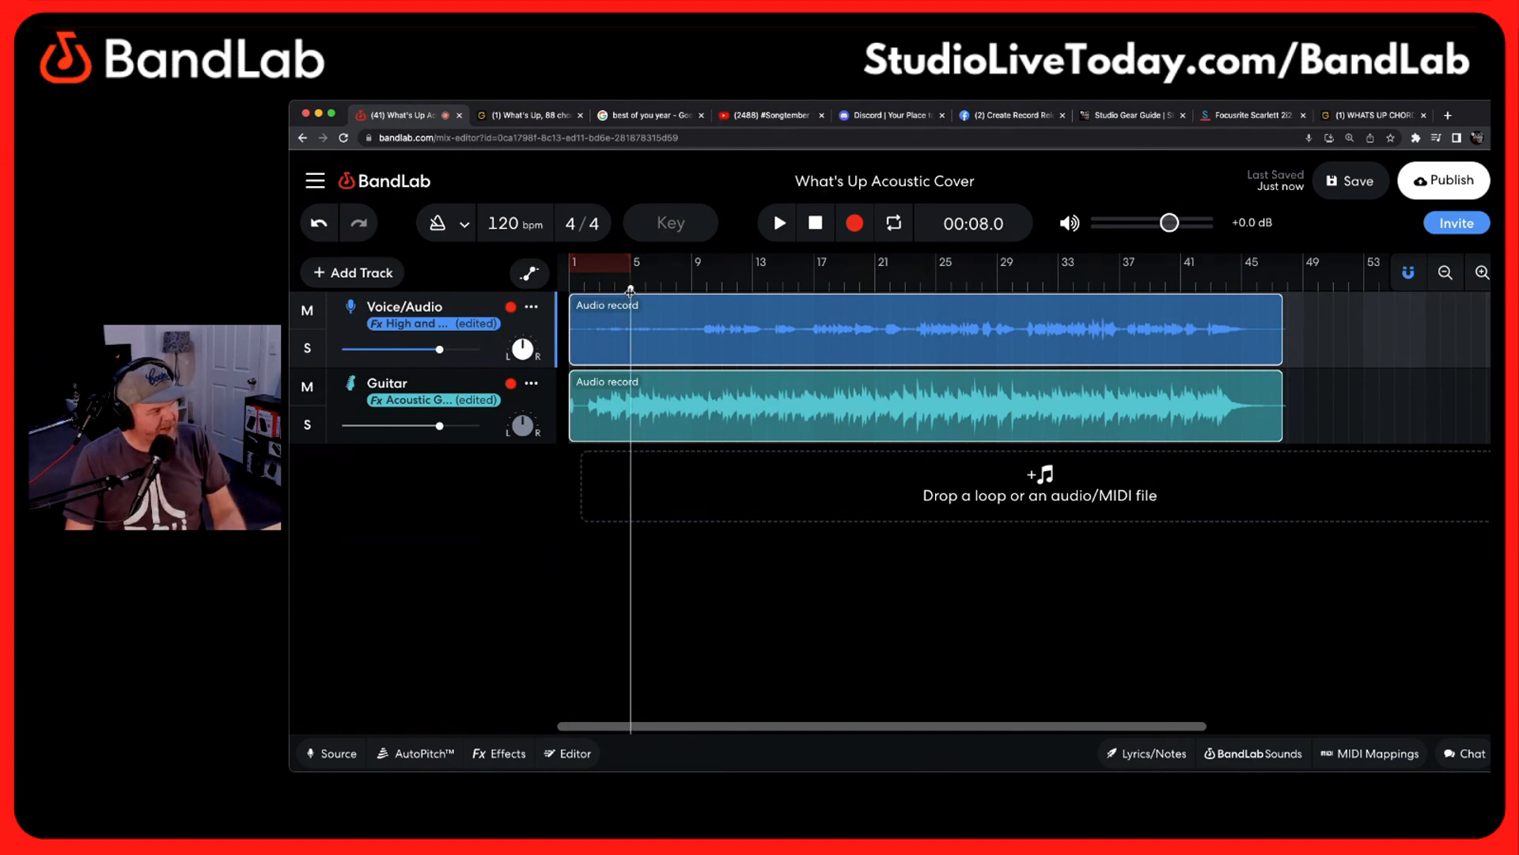
pyautogui.moveTo(630, 290); pyautogui.dragTo(760, 288)
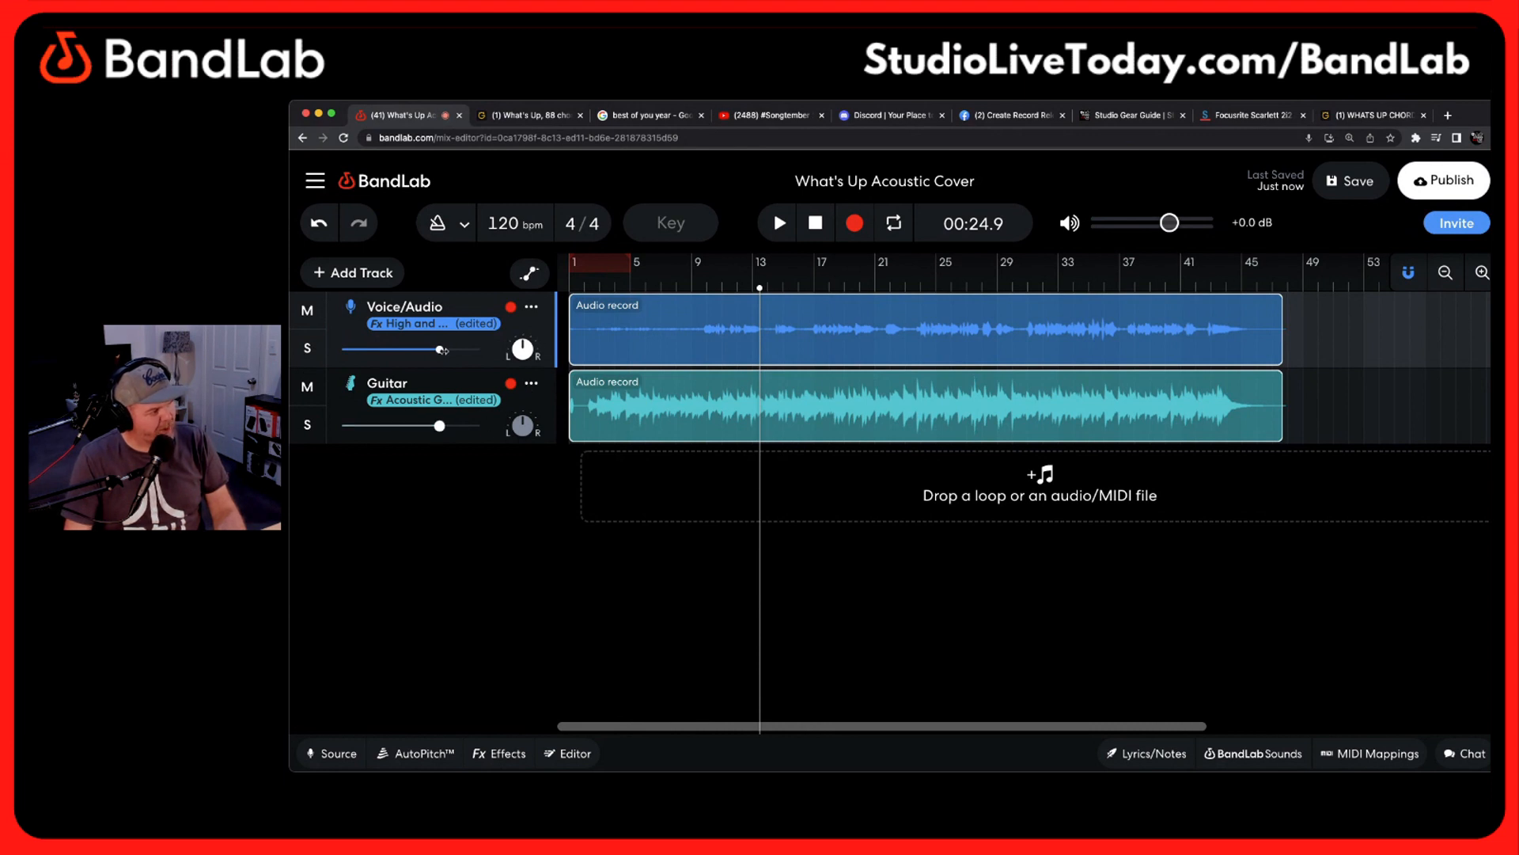
pyautogui.moveTo(753, 291); pyautogui.dragTo(711, 295)
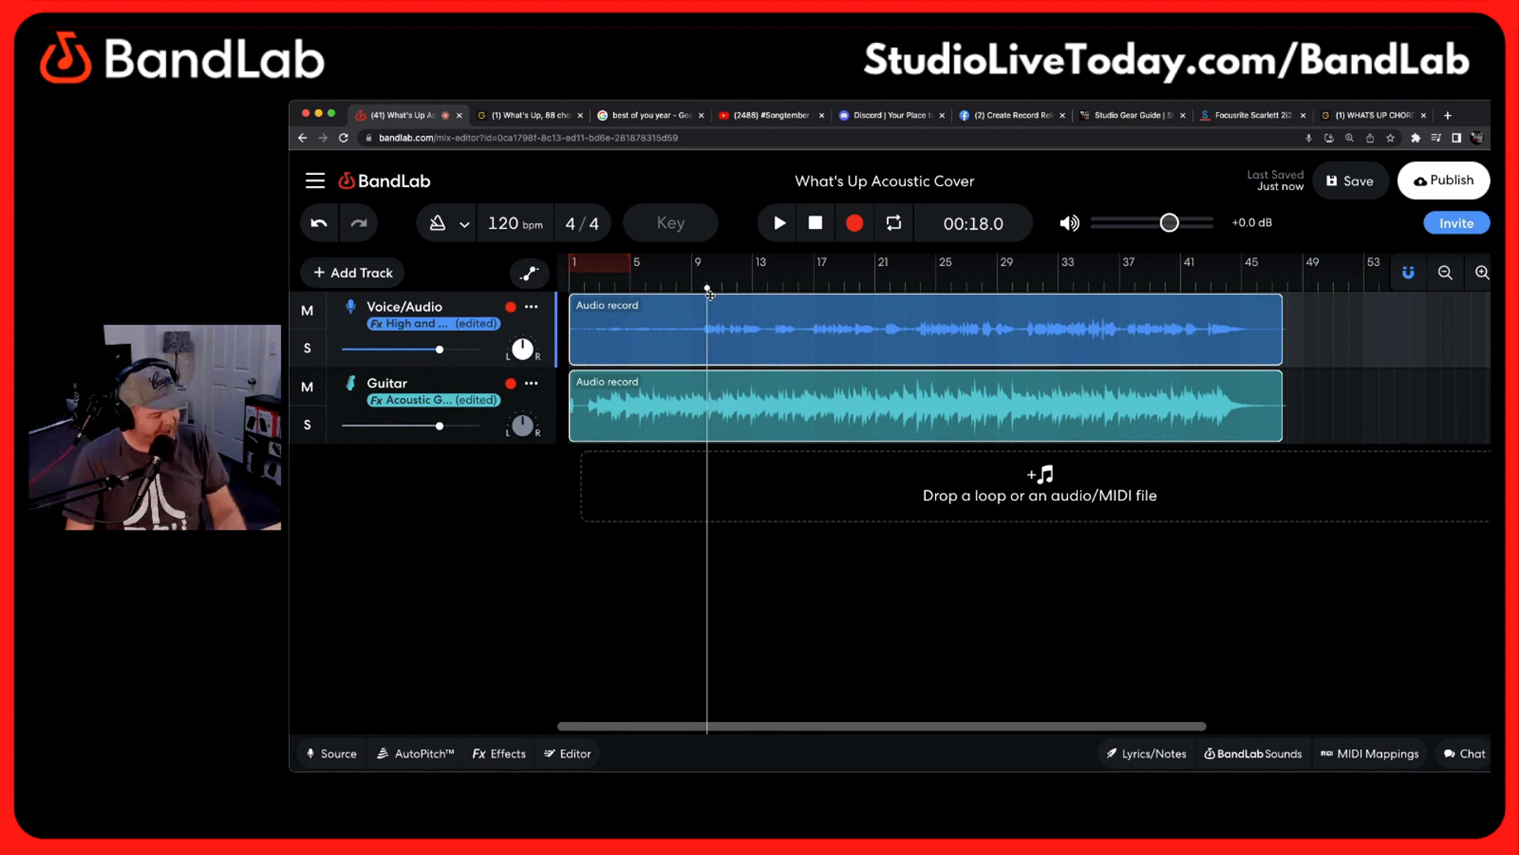
pyautogui.press('space')
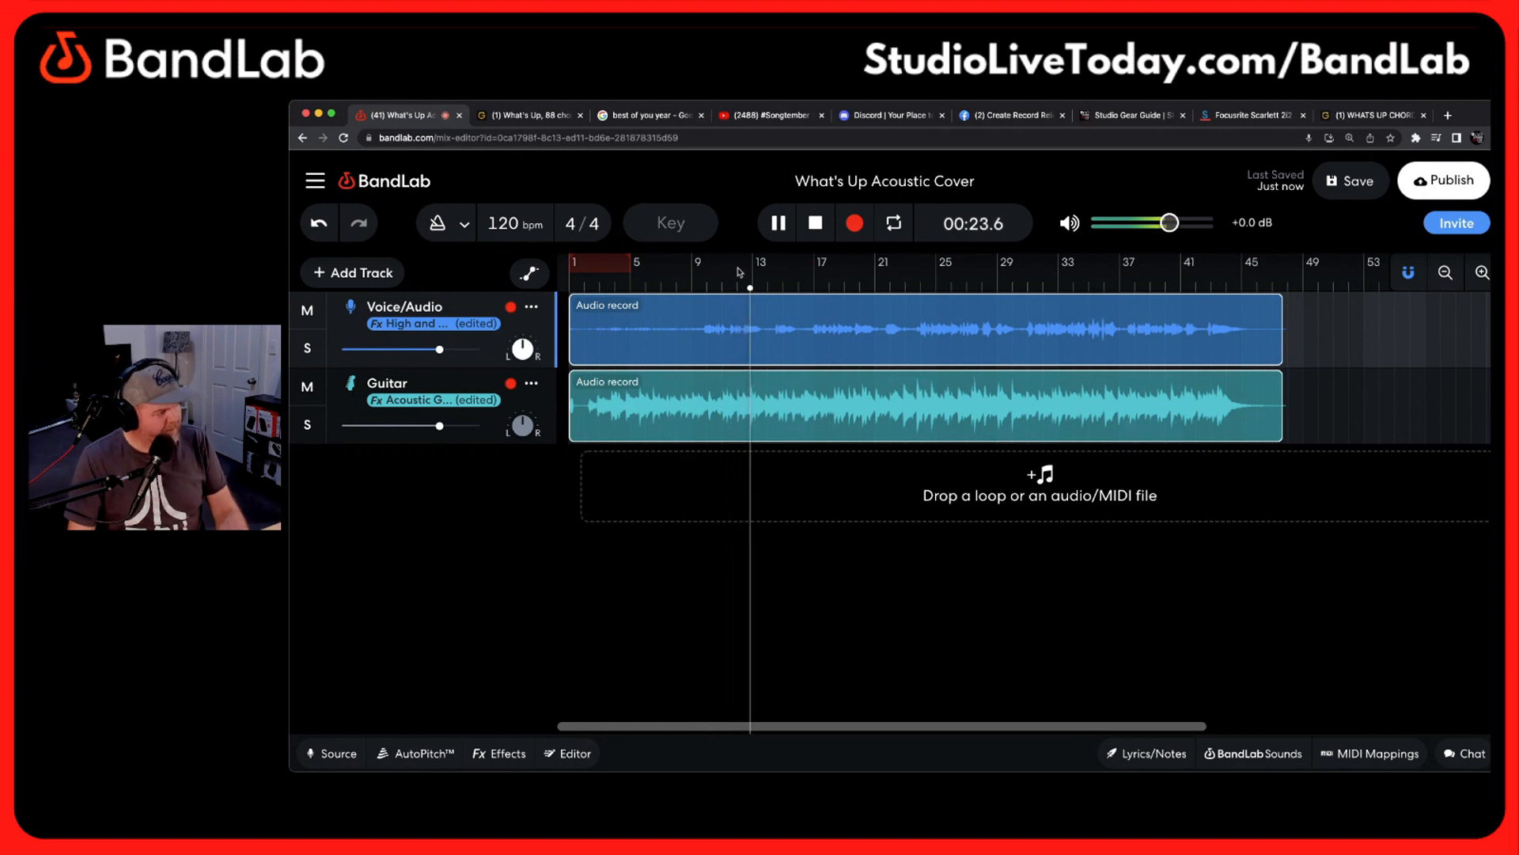
pyautogui.press('space')
# Lower the Guitar track's volume moderately and raise the Voice/Audio track's volume slightly to rebalance the mix
pyautogui.moveTo(441, 428)
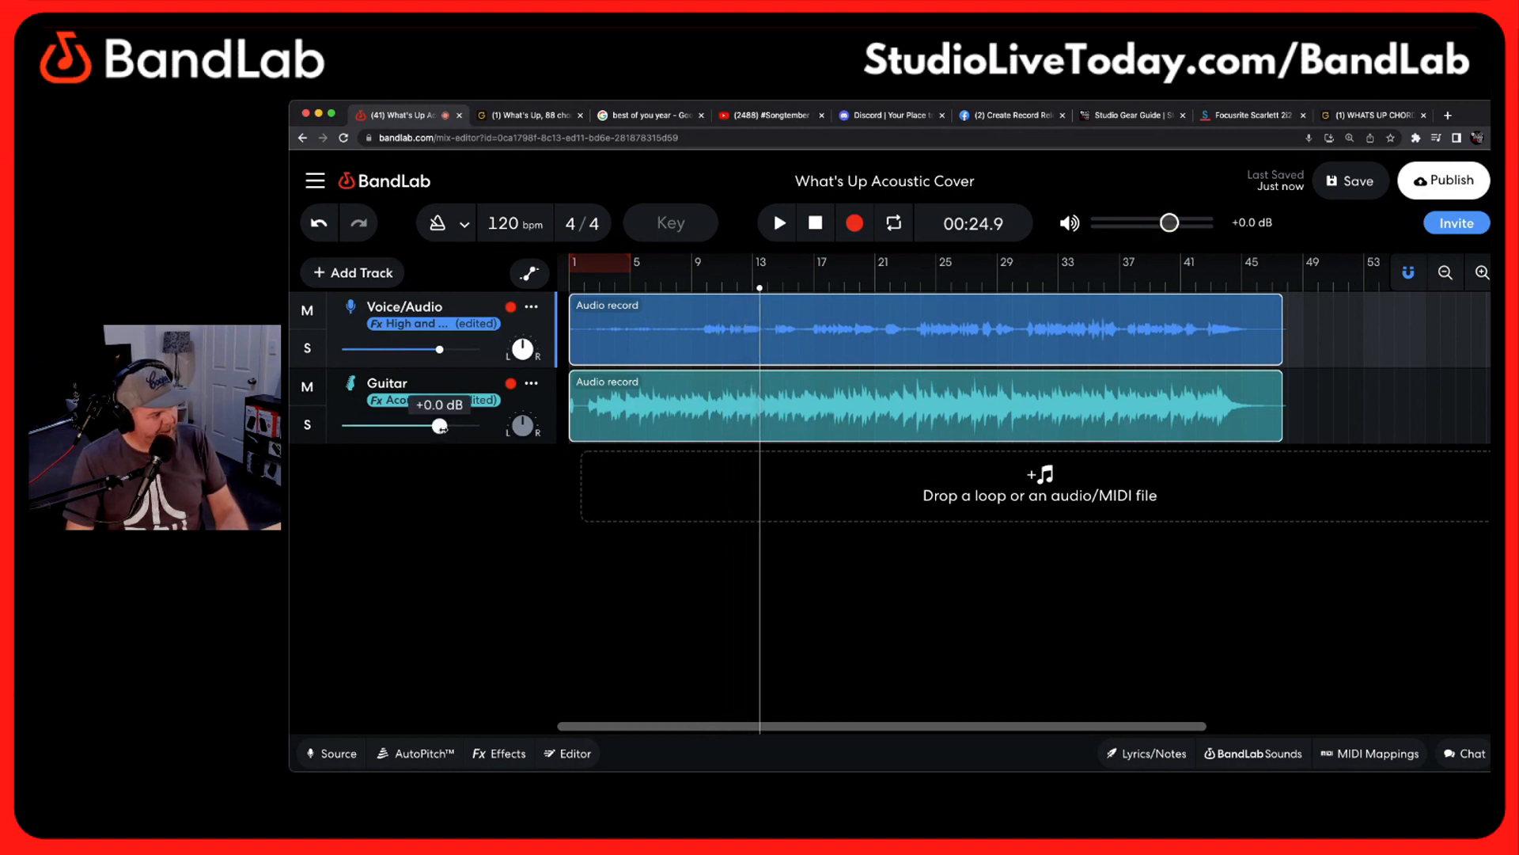
pyautogui.moveTo(440, 427); pyautogui.dragTo(420, 426)
pyautogui.moveTo(439, 350); pyautogui.dragTo(448, 350)
pyautogui.moveTo(421, 426)
pyautogui.moveTo(421, 425); pyautogui.dragTo(417, 425)
# Fine-tune the balance during playback with slightly less Guitar and slightly more Voice/Audio volume, pausing at about 43 seconds
pyautogui.press('space')
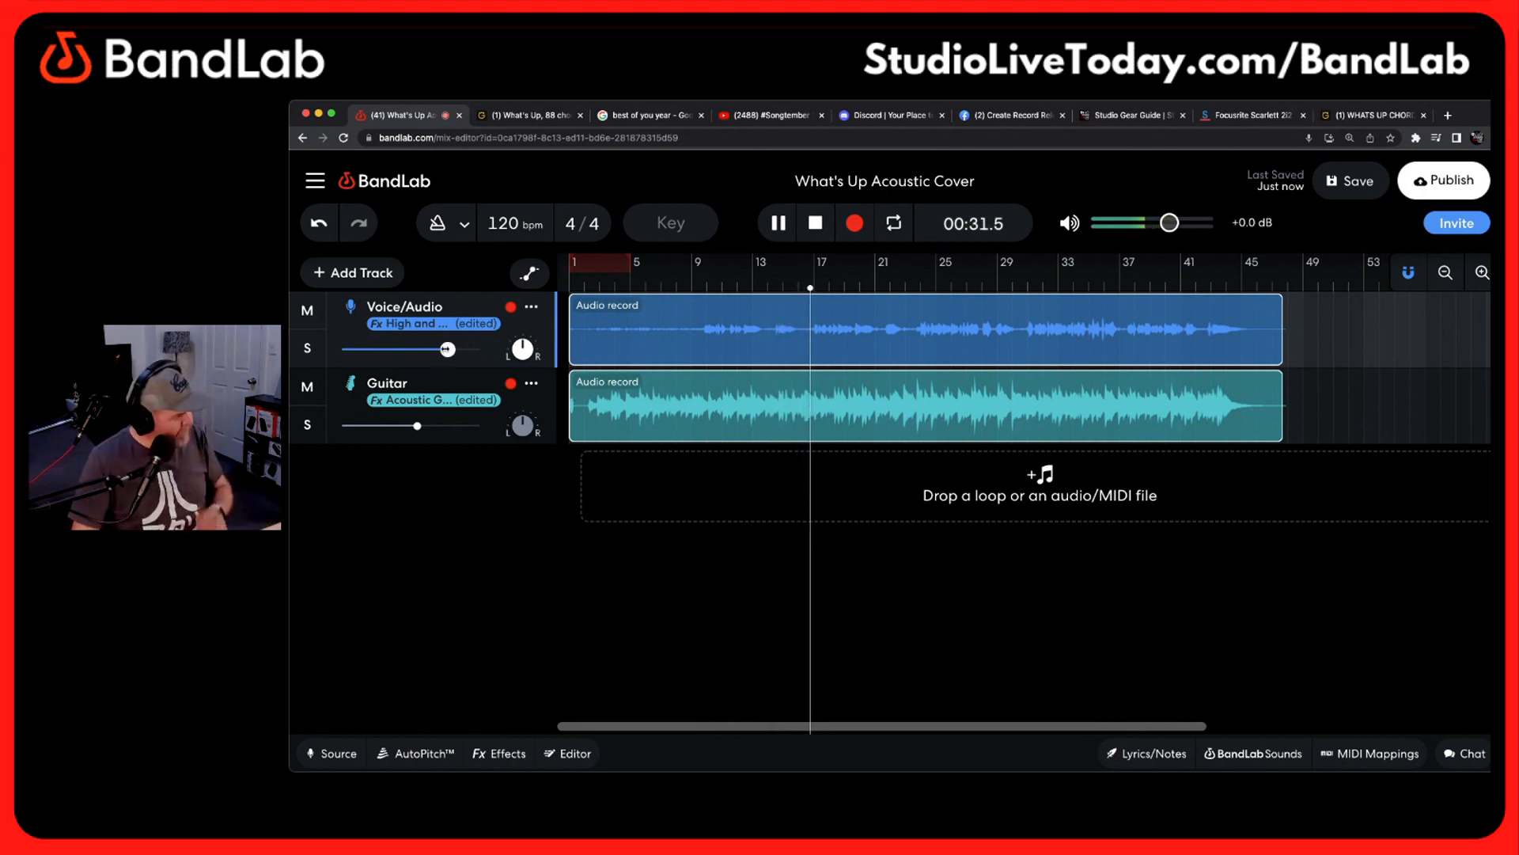
pyautogui.moveTo(448, 349); pyautogui.dragTo(449, 349)
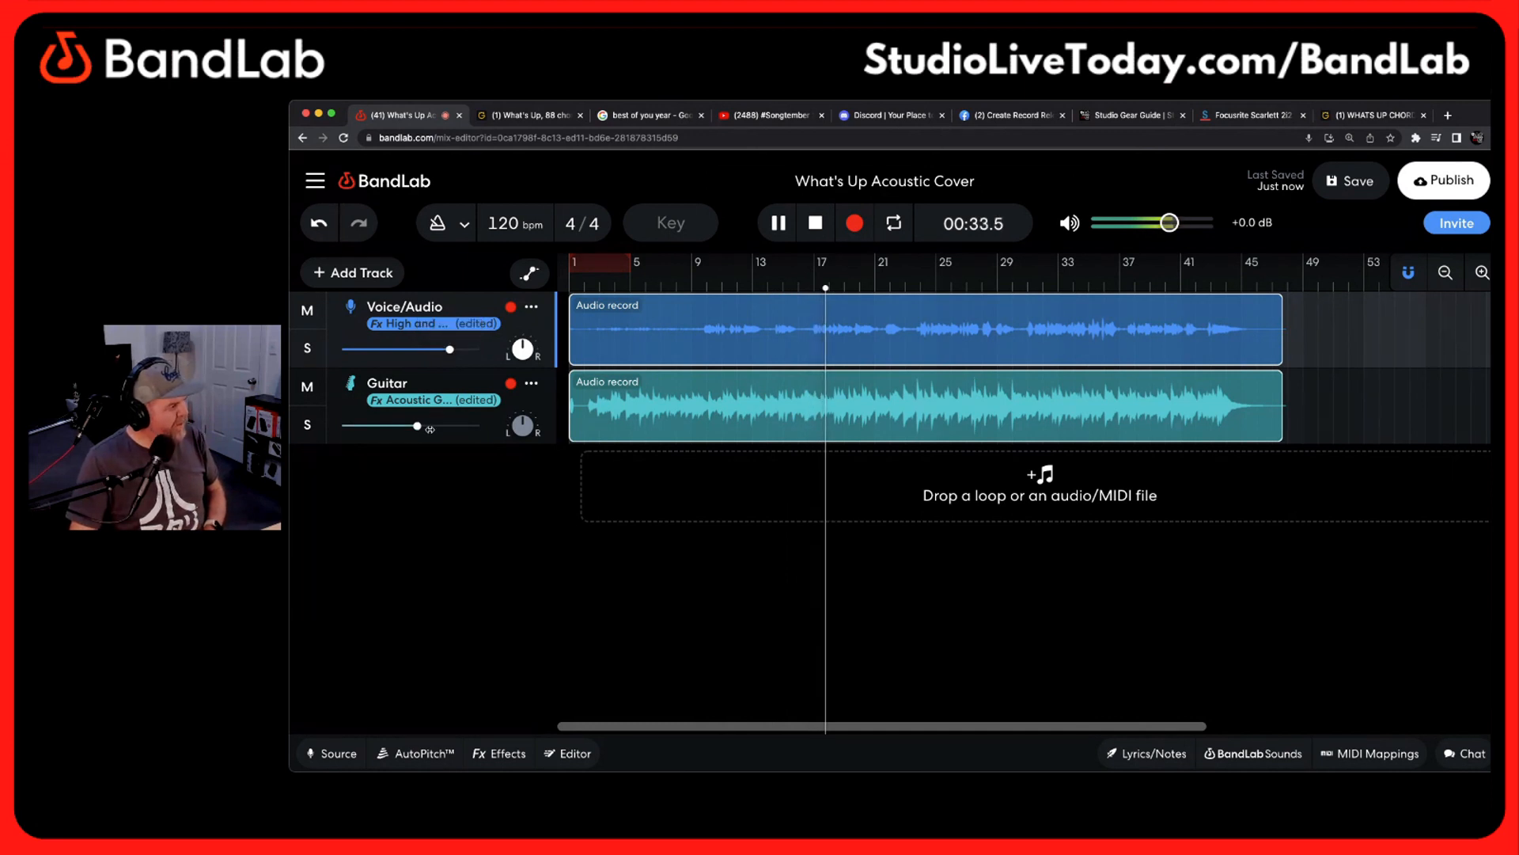
pyautogui.moveTo(418, 426); pyautogui.dragTo(414, 426)
pyautogui.moveTo(452, 349); pyautogui.dragTo(452, 349)
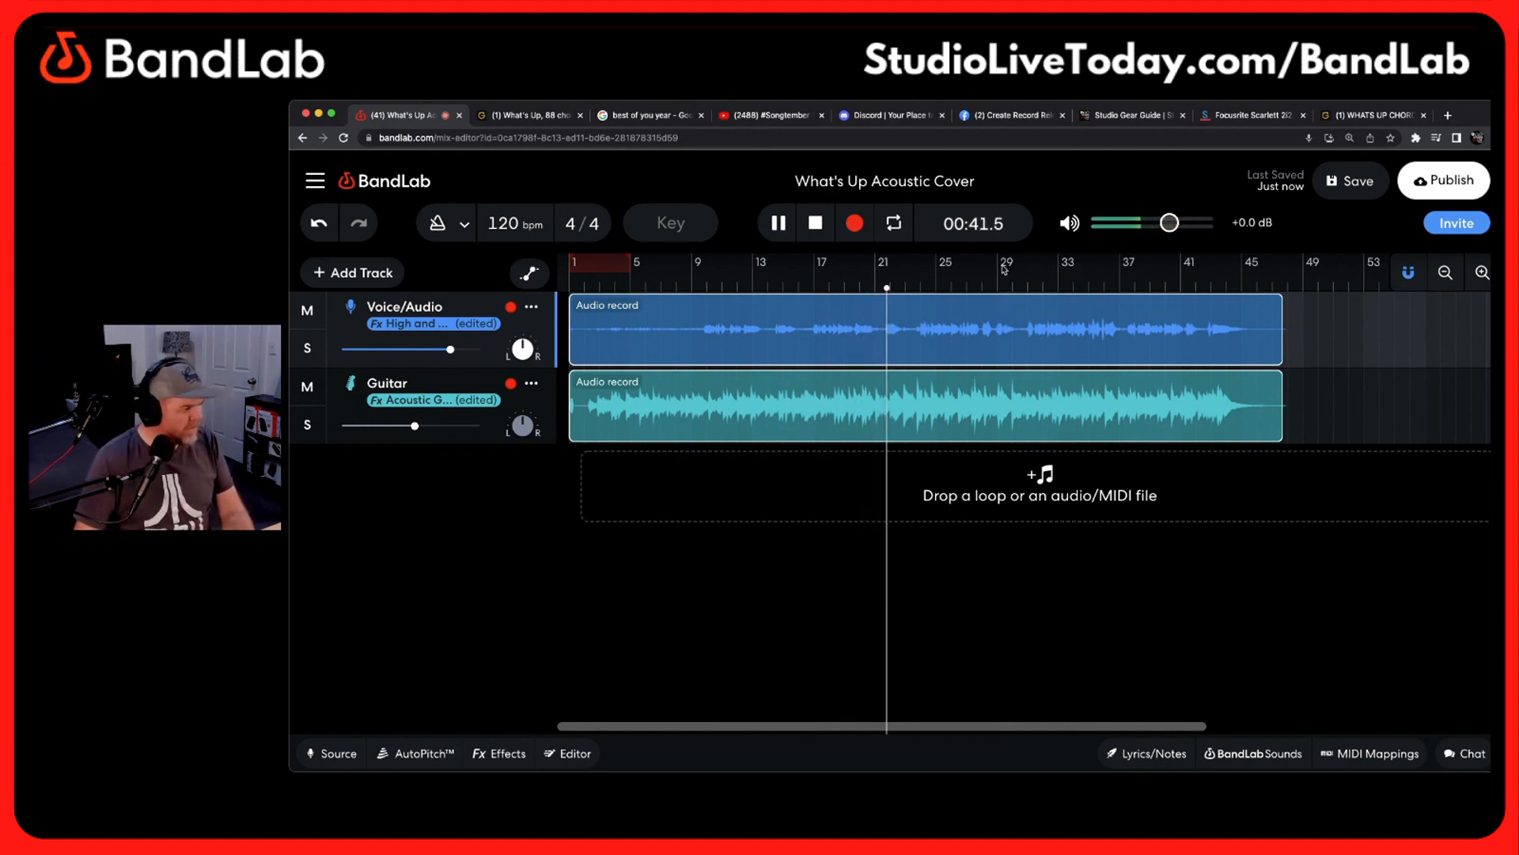
pyautogui.press('space')
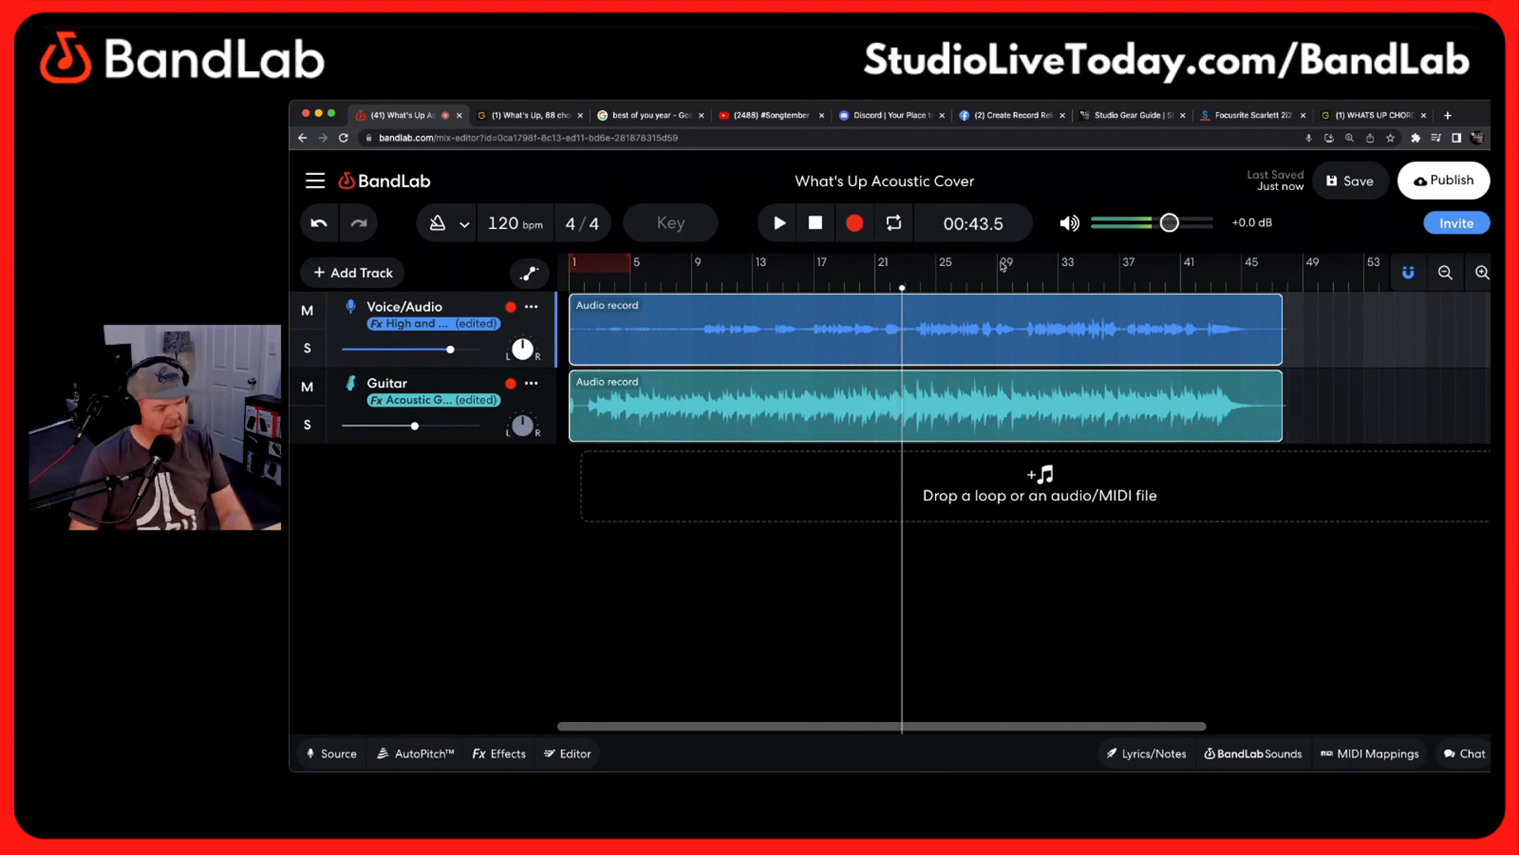
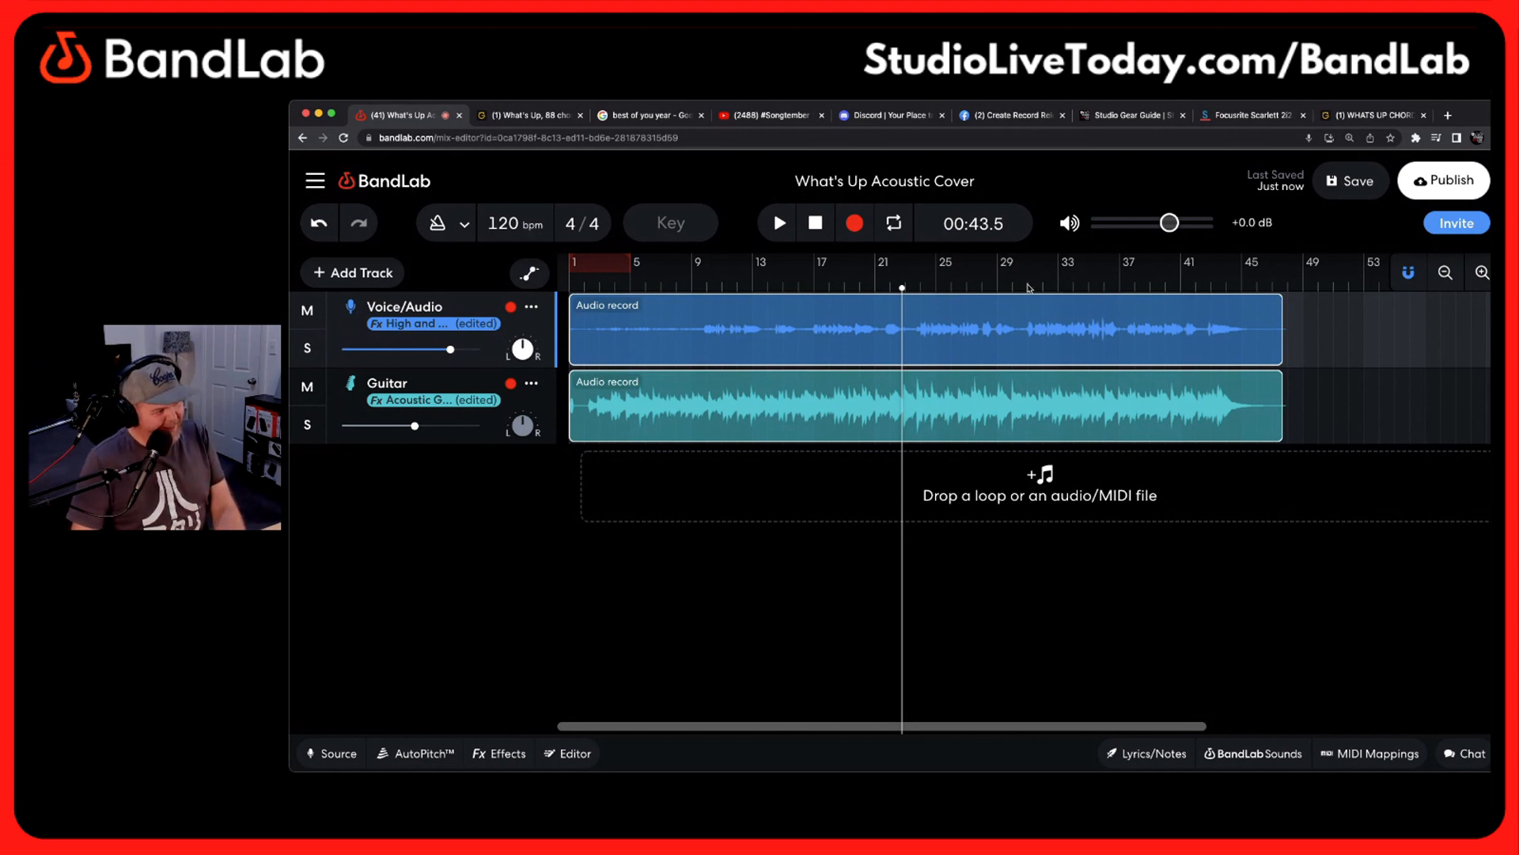
# Switch the Voice/Audio track's Space Maker reverb to the Large Hall model and raise its Mix slightly while playing from 59 seconds
pyautogui.click(1028, 288)
pyautogui.click(1021, 287)
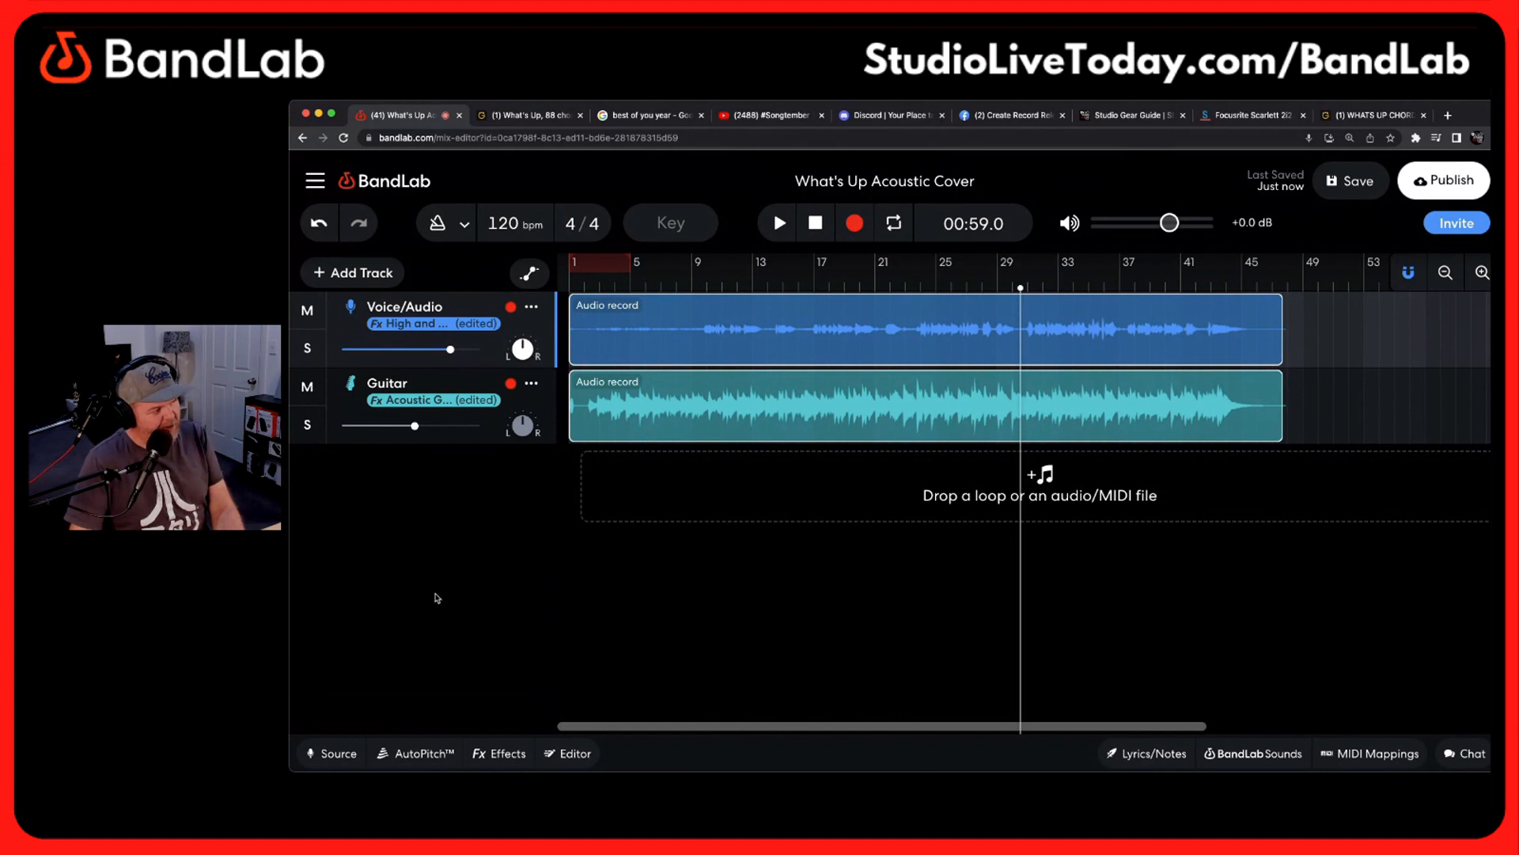
pyautogui.click(523, 756)
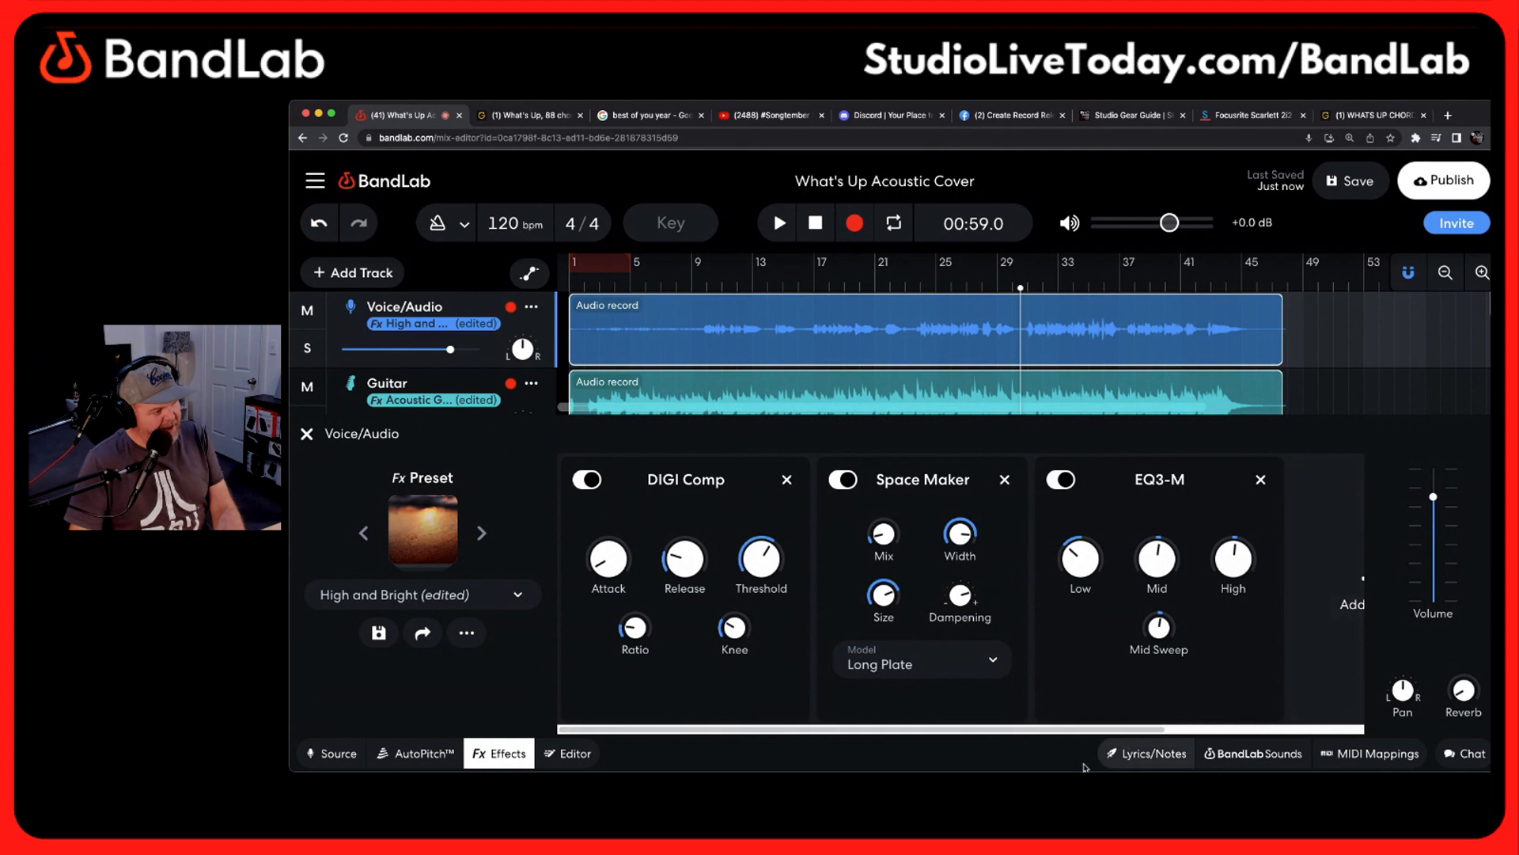
pyautogui.hscroll(3, 875, 732)
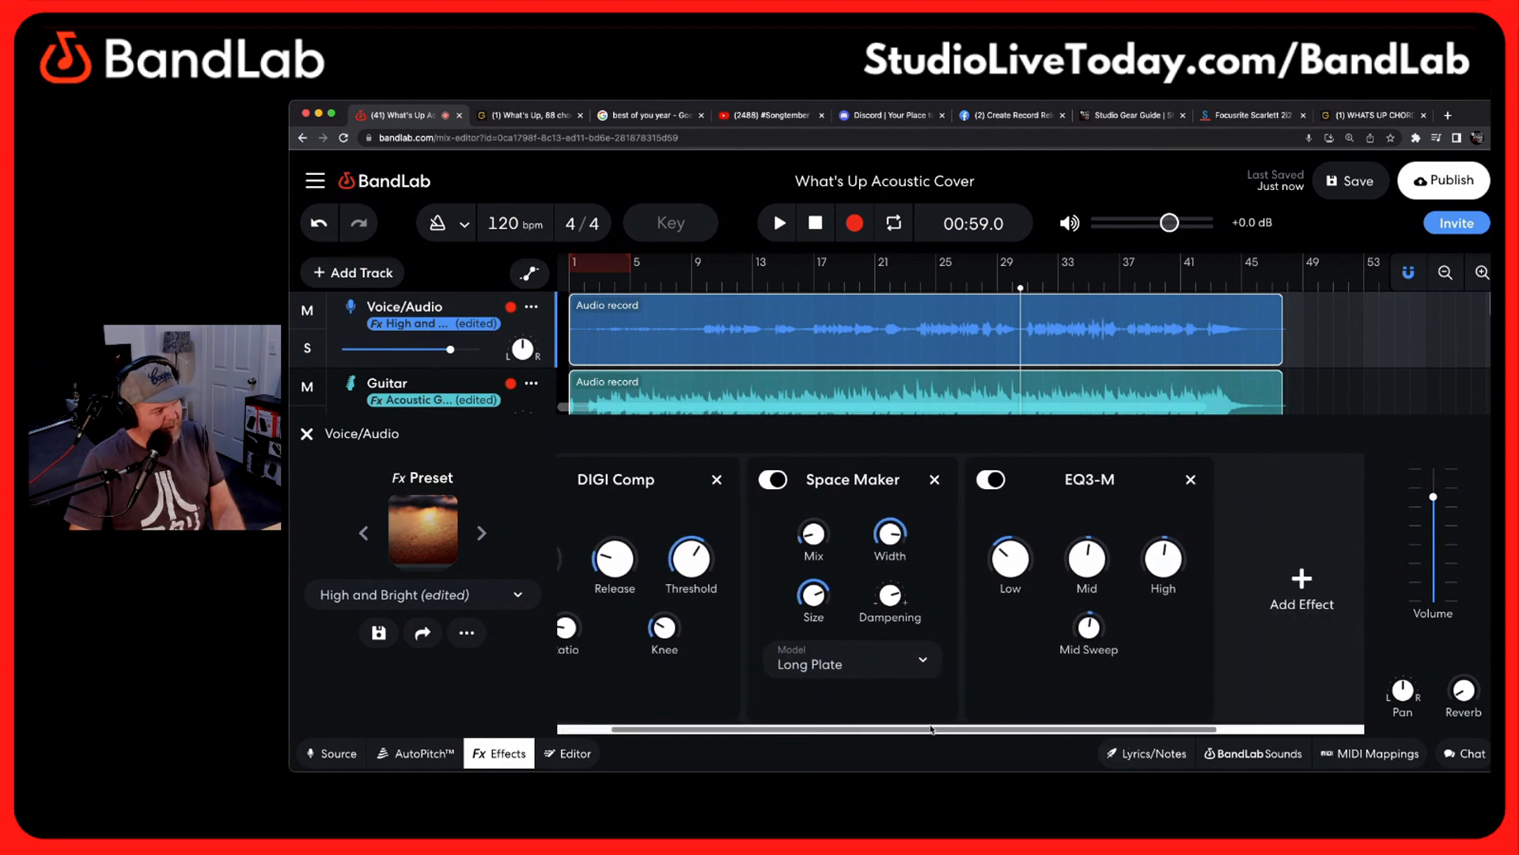
pyautogui.click(918, 662)
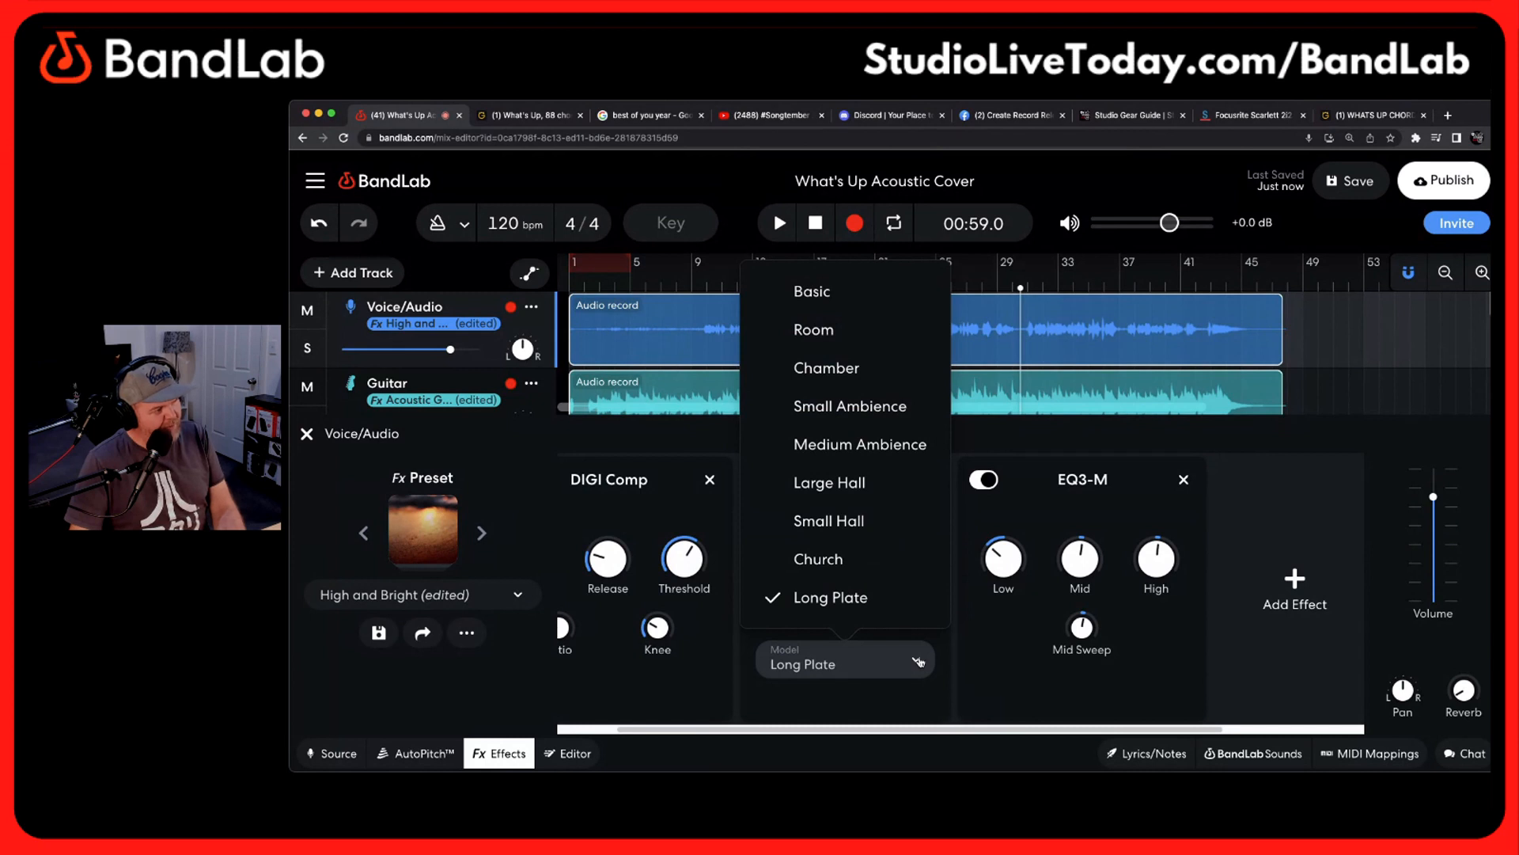
pyautogui.click(918, 662)
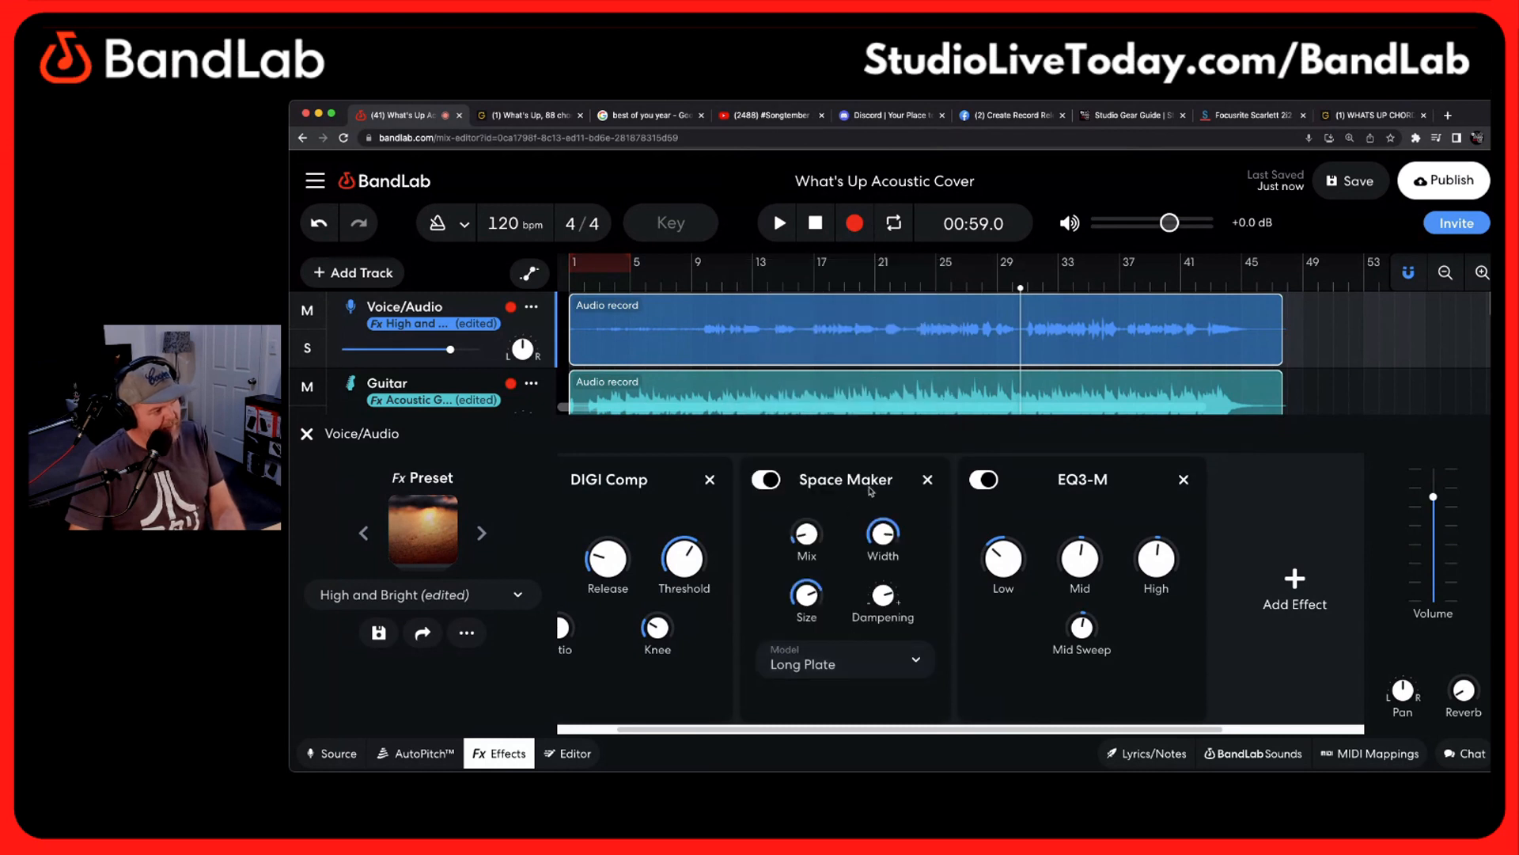
pyautogui.press('space')
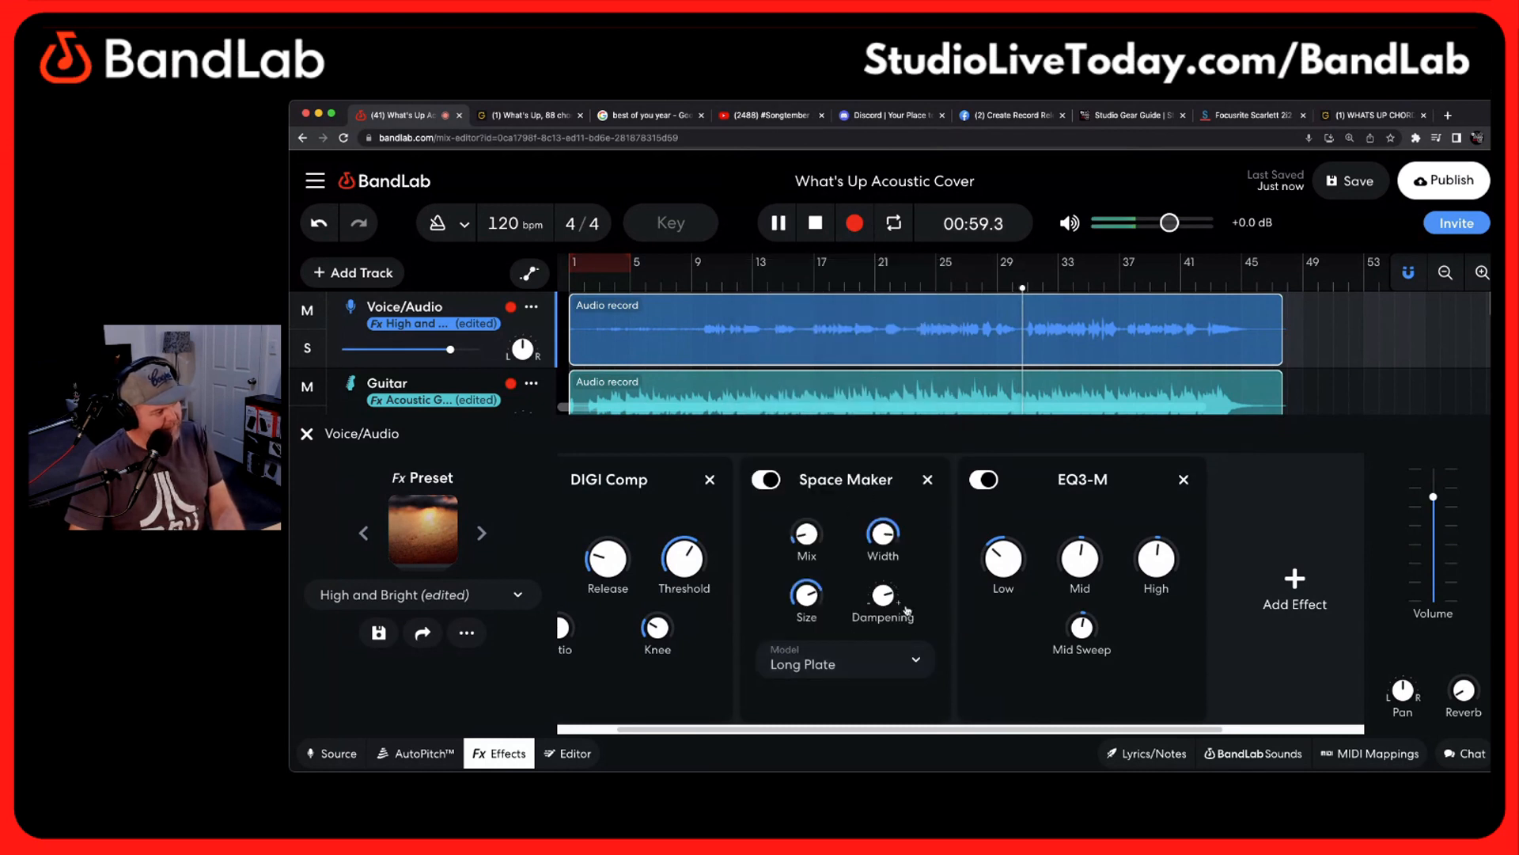
pyautogui.click(920, 661)
pyautogui.click(871, 482)
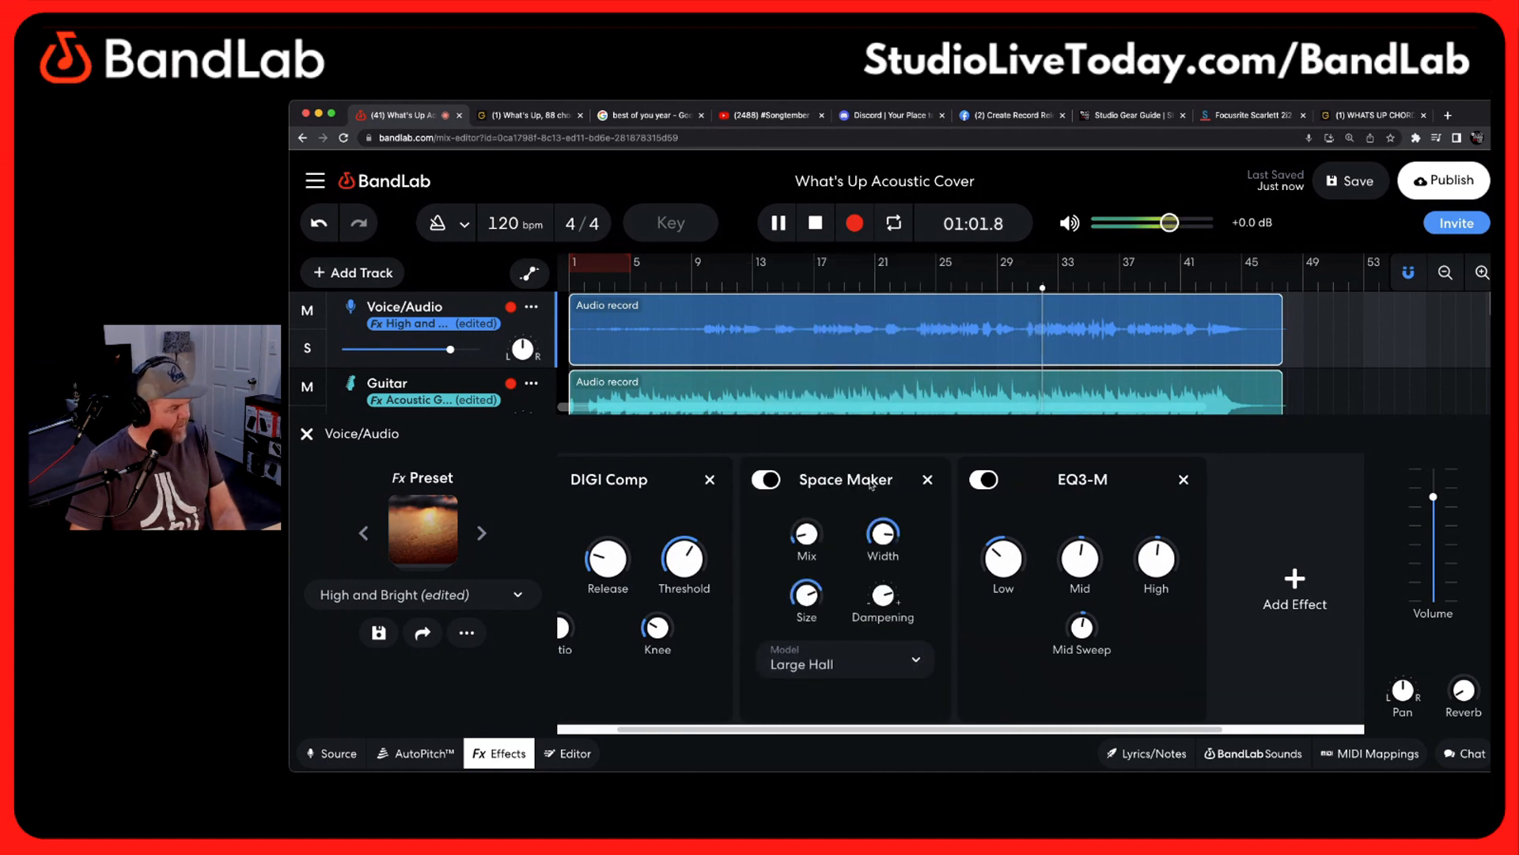
pyautogui.moveTo(800, 545); pyautogui.dragTo(799, 528)
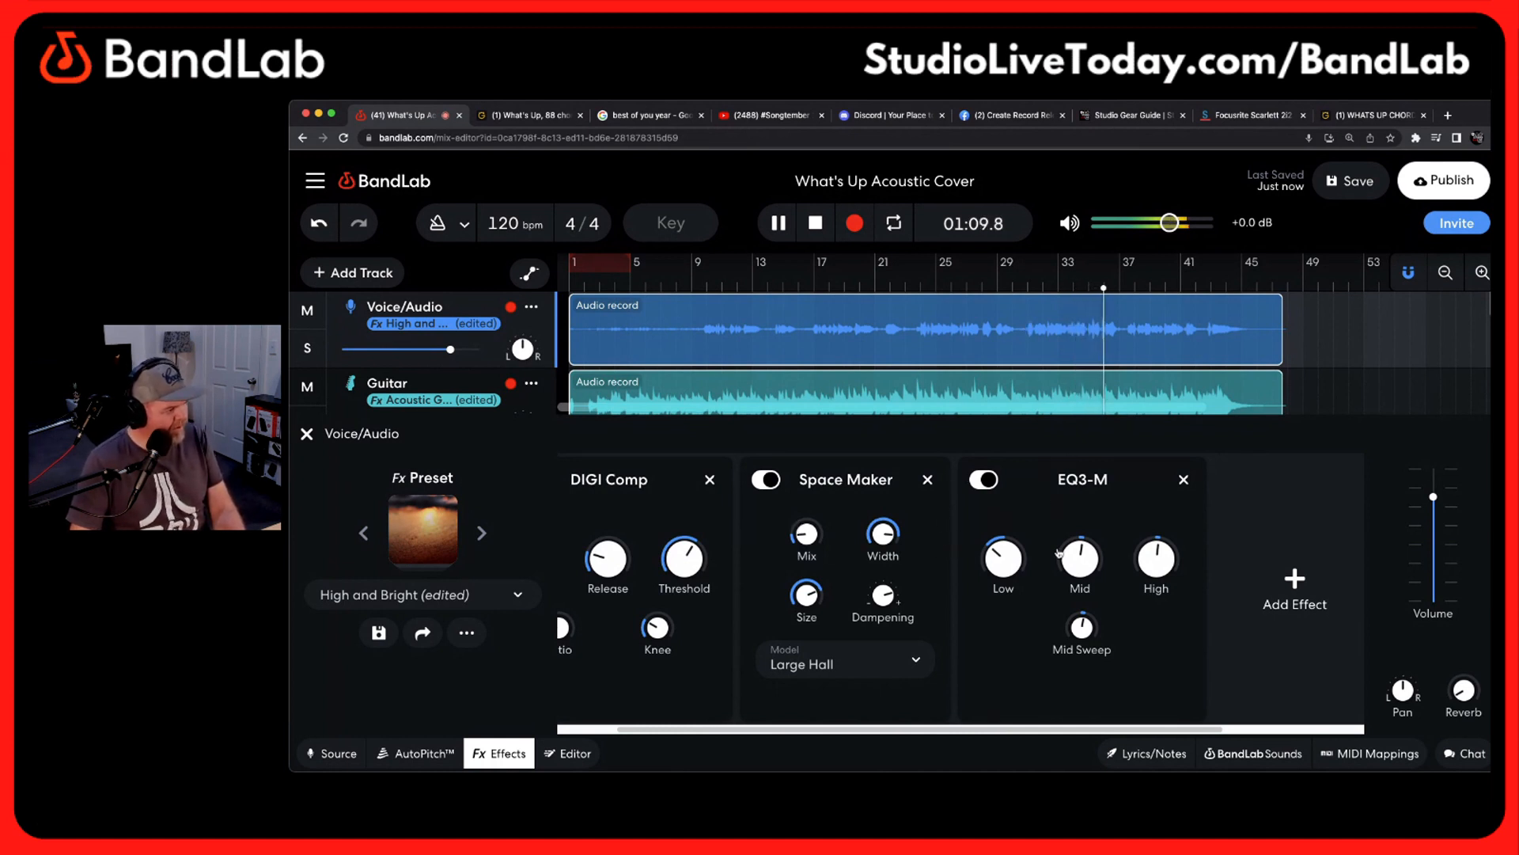
pyautogui.press('space')
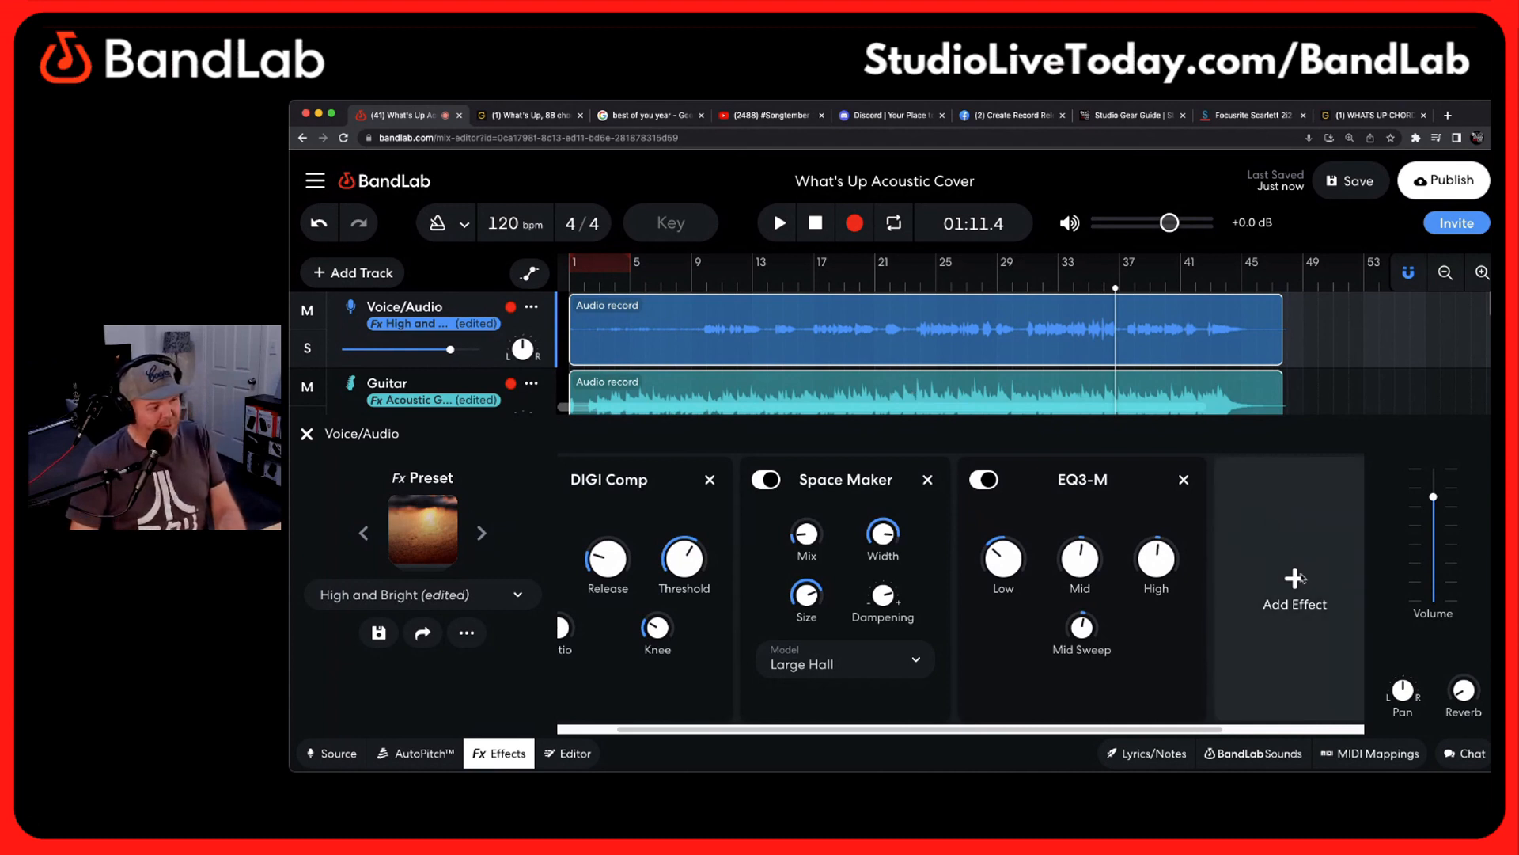
# Add a D-Delay effect to the end of the Voice/Audio chain and set its Wet Level to 45
pyautogui.click(1296, 584)
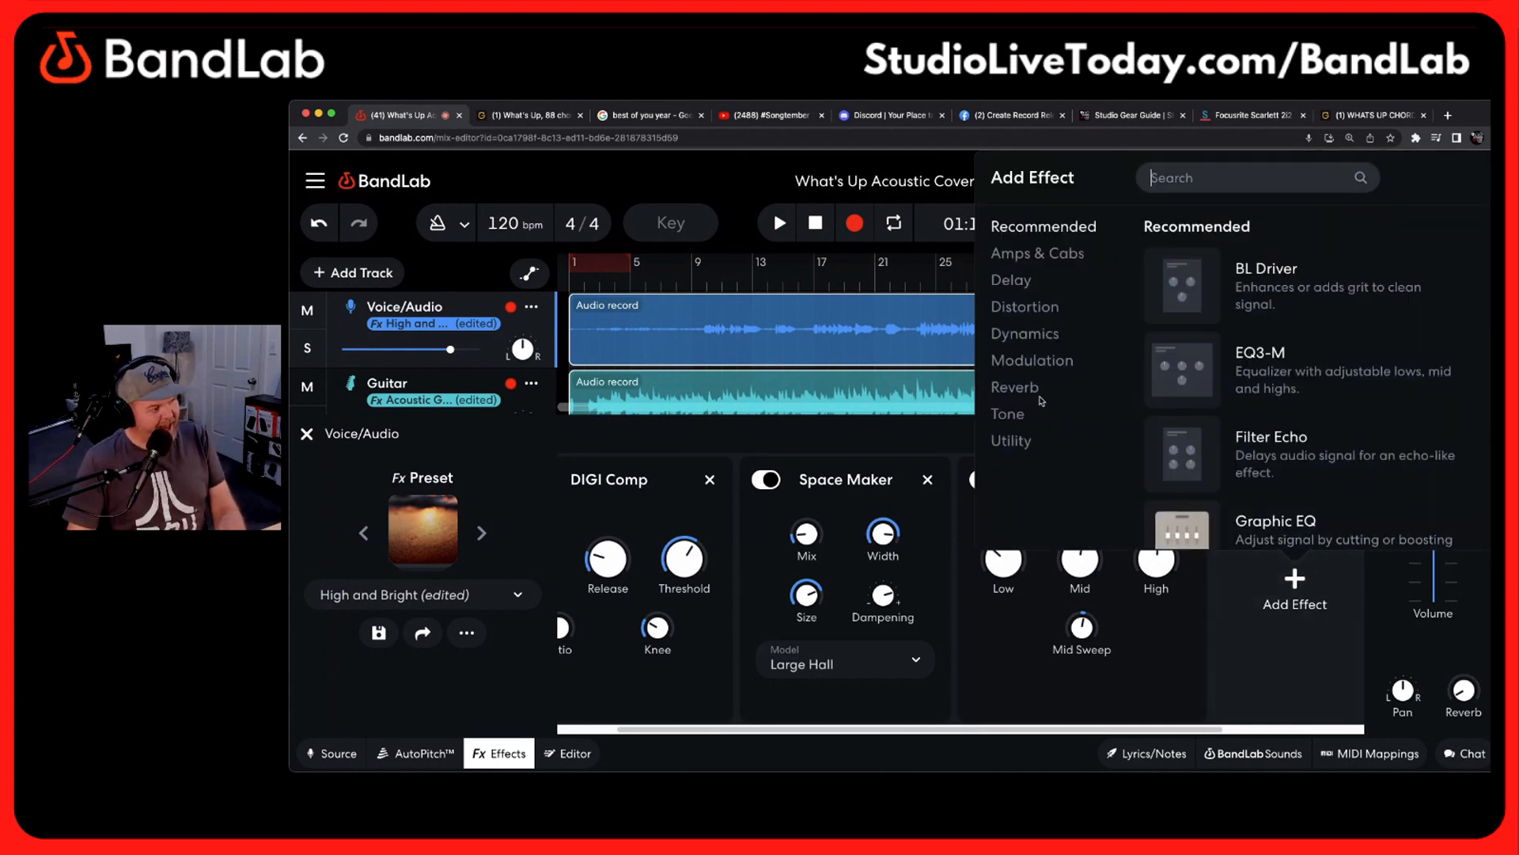
pyautogui.click(1013, 281)
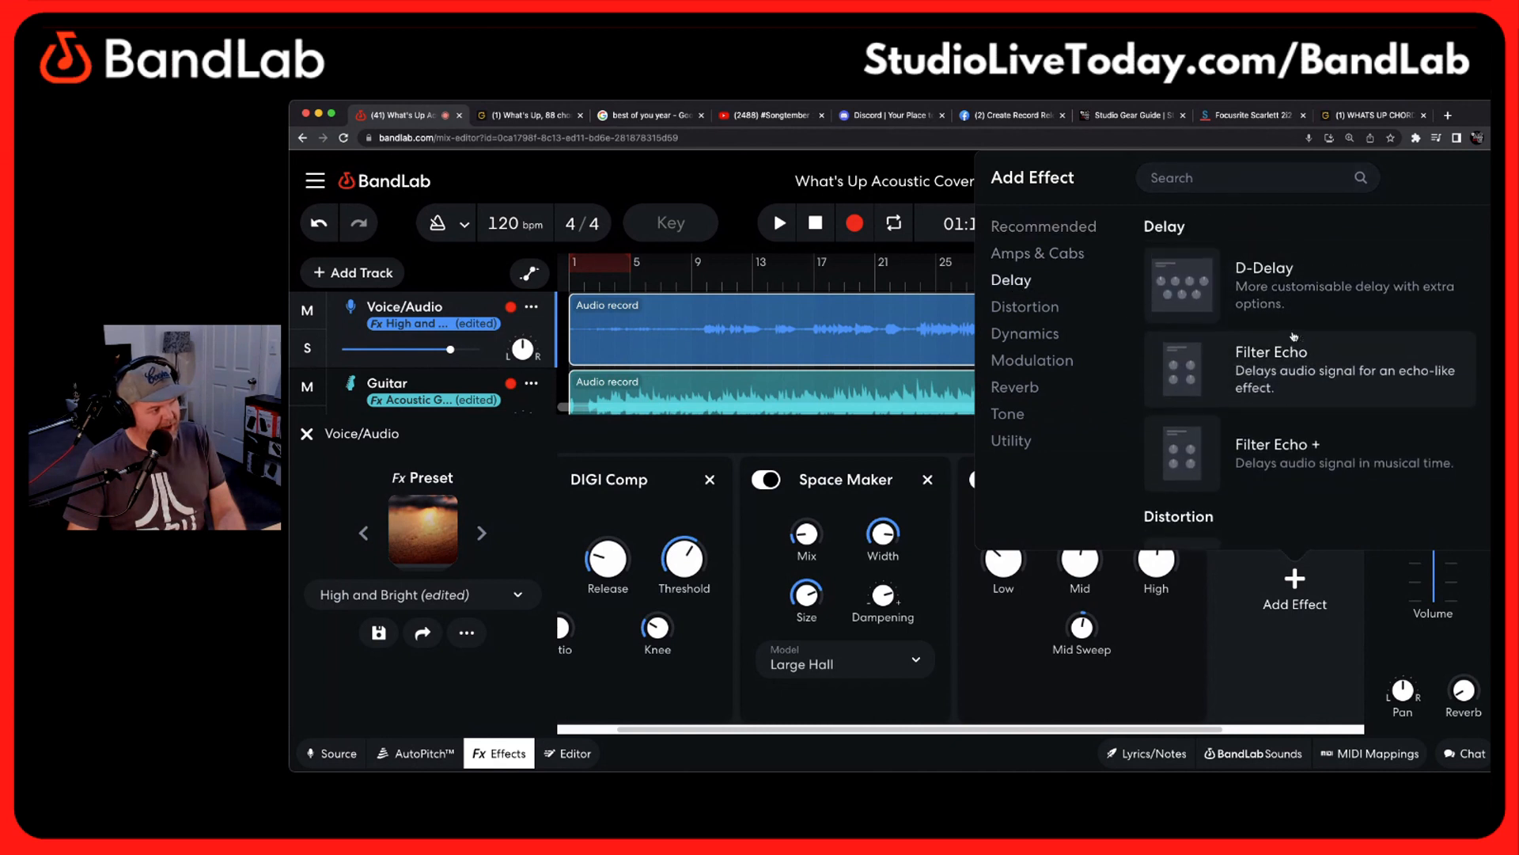
pyautogui.click(1264, 281)
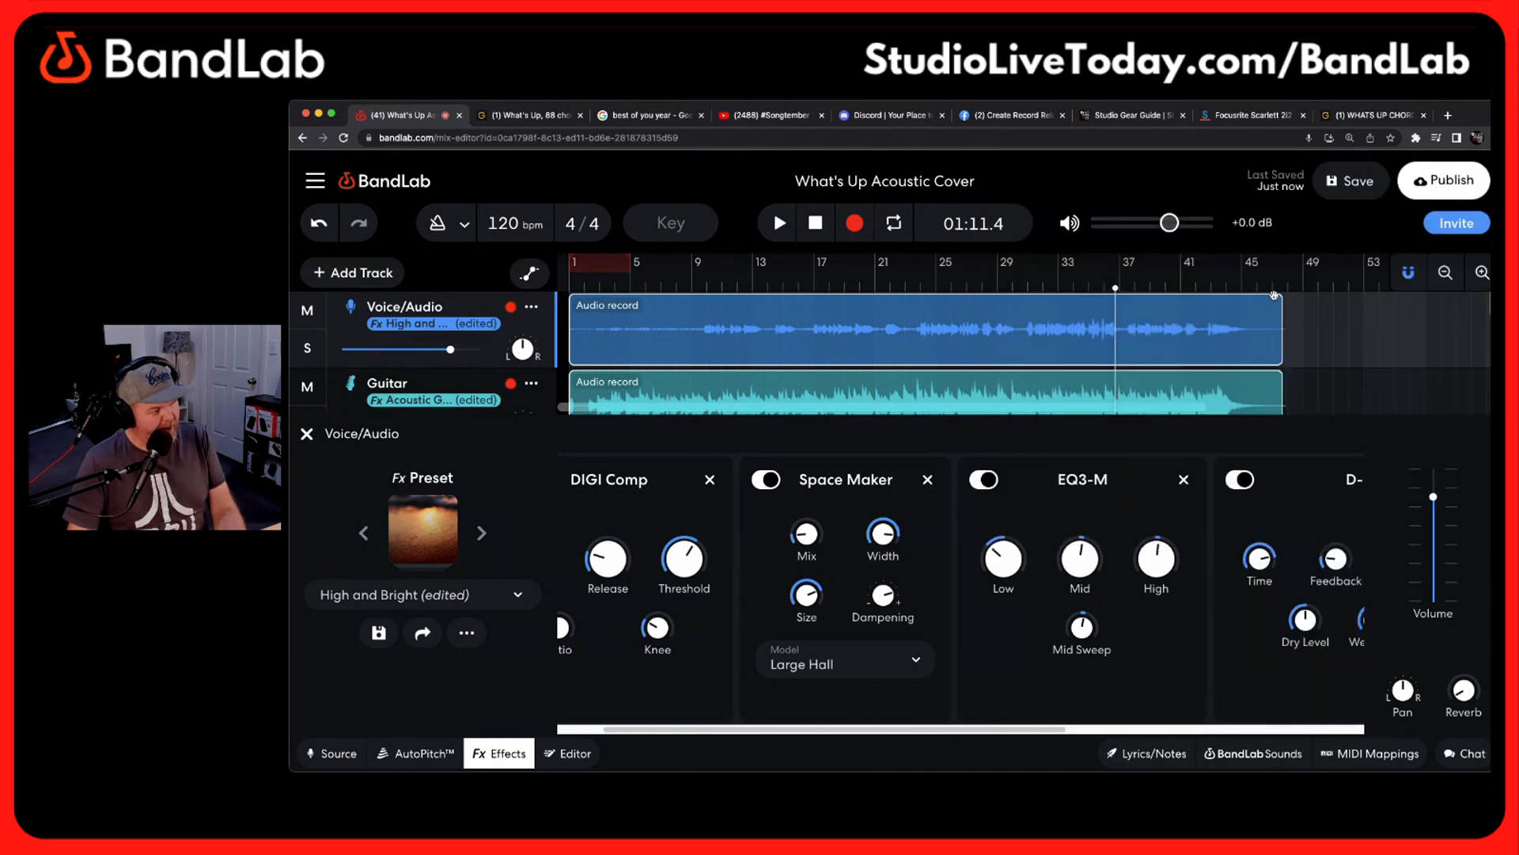
pyautogui.hscroll(6, 1302, 716)
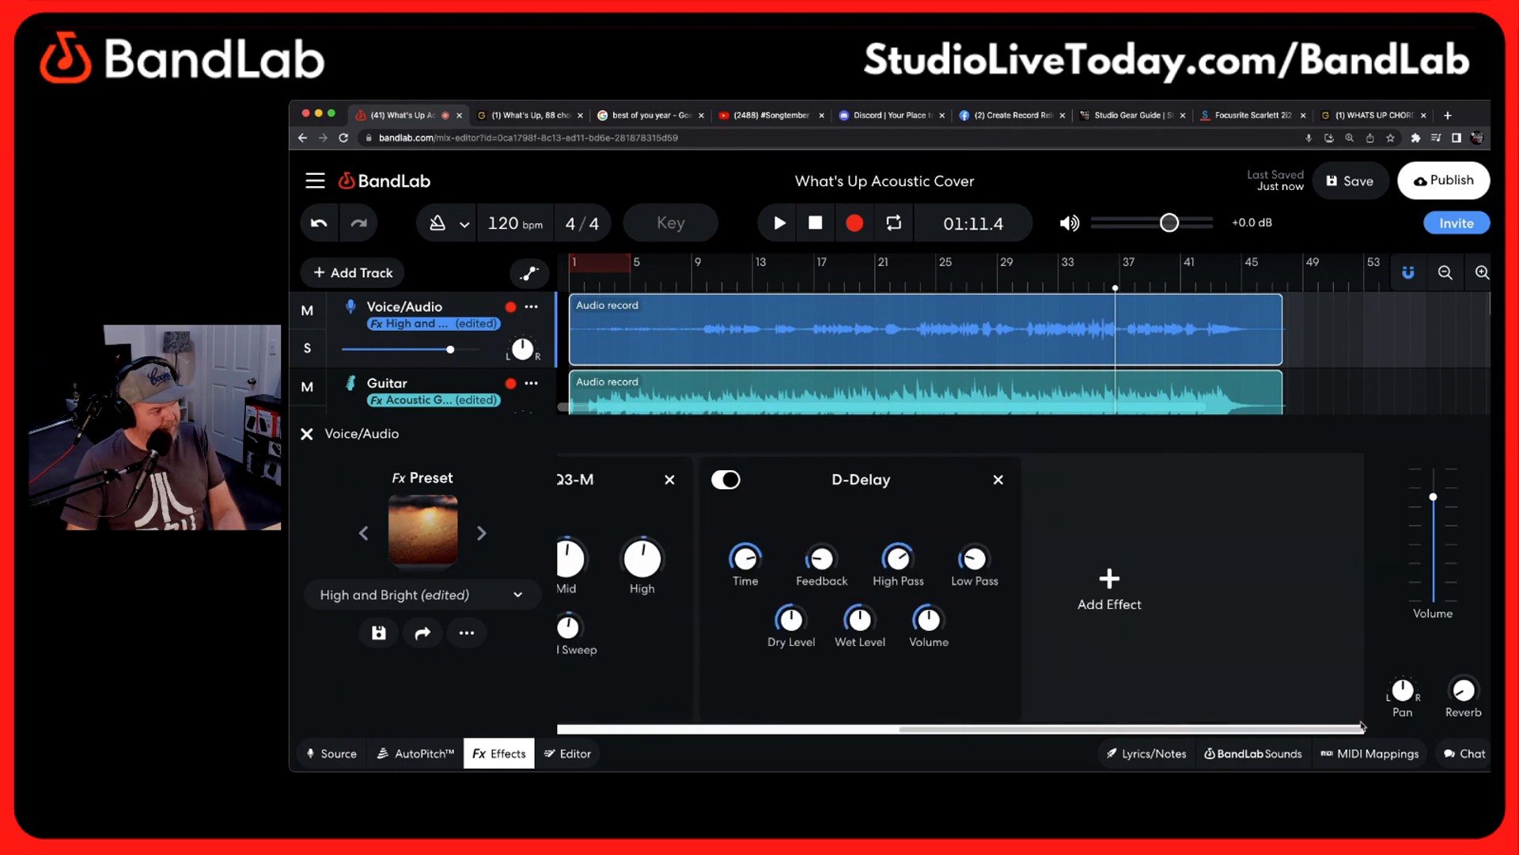
pyautogui.moveTo(752, 558)
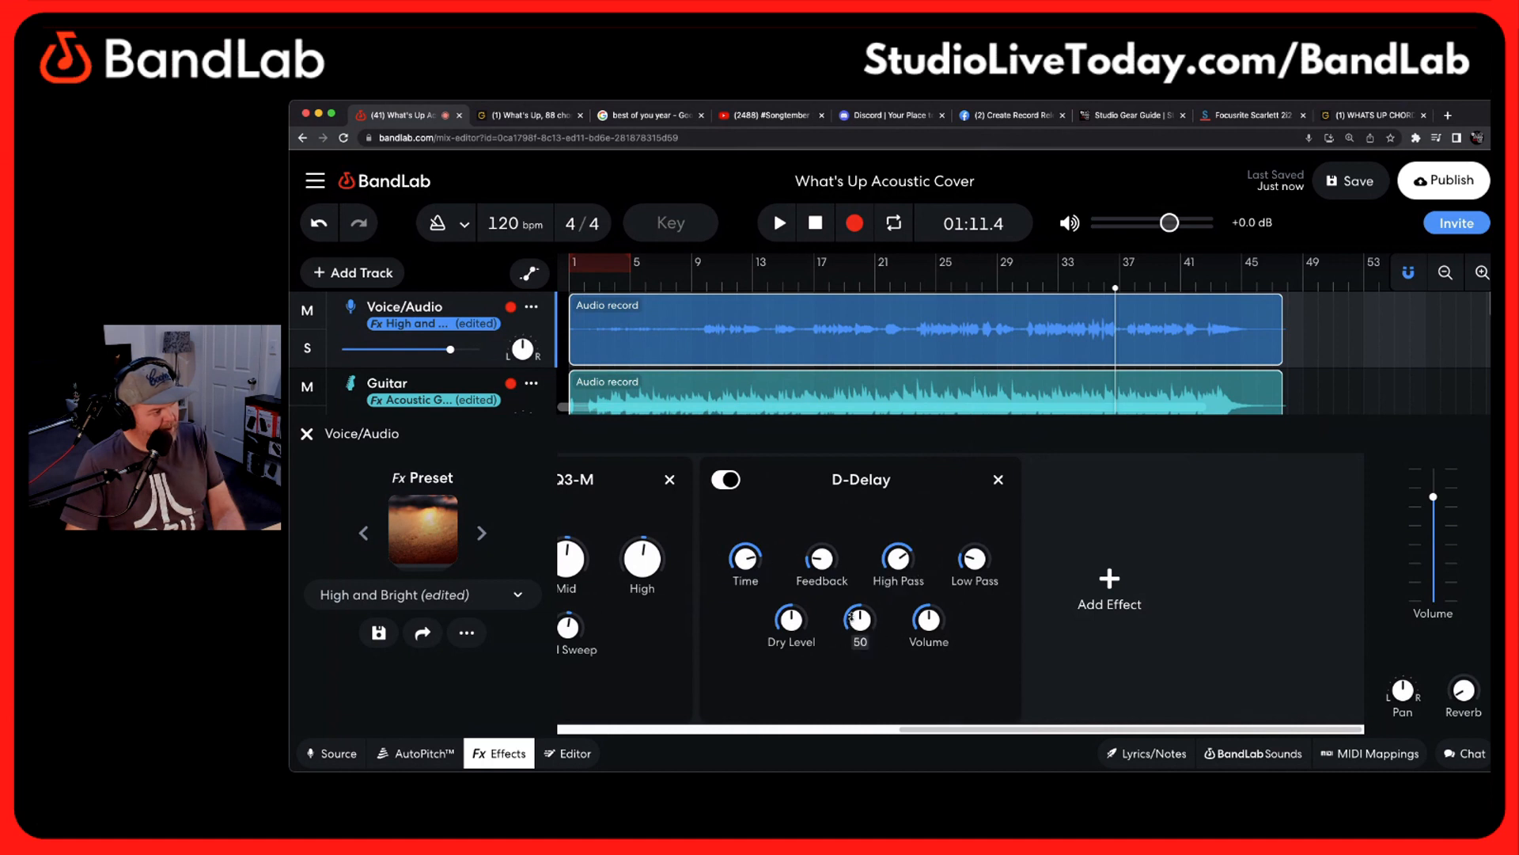
pyautogui.moveTo(982, 557)
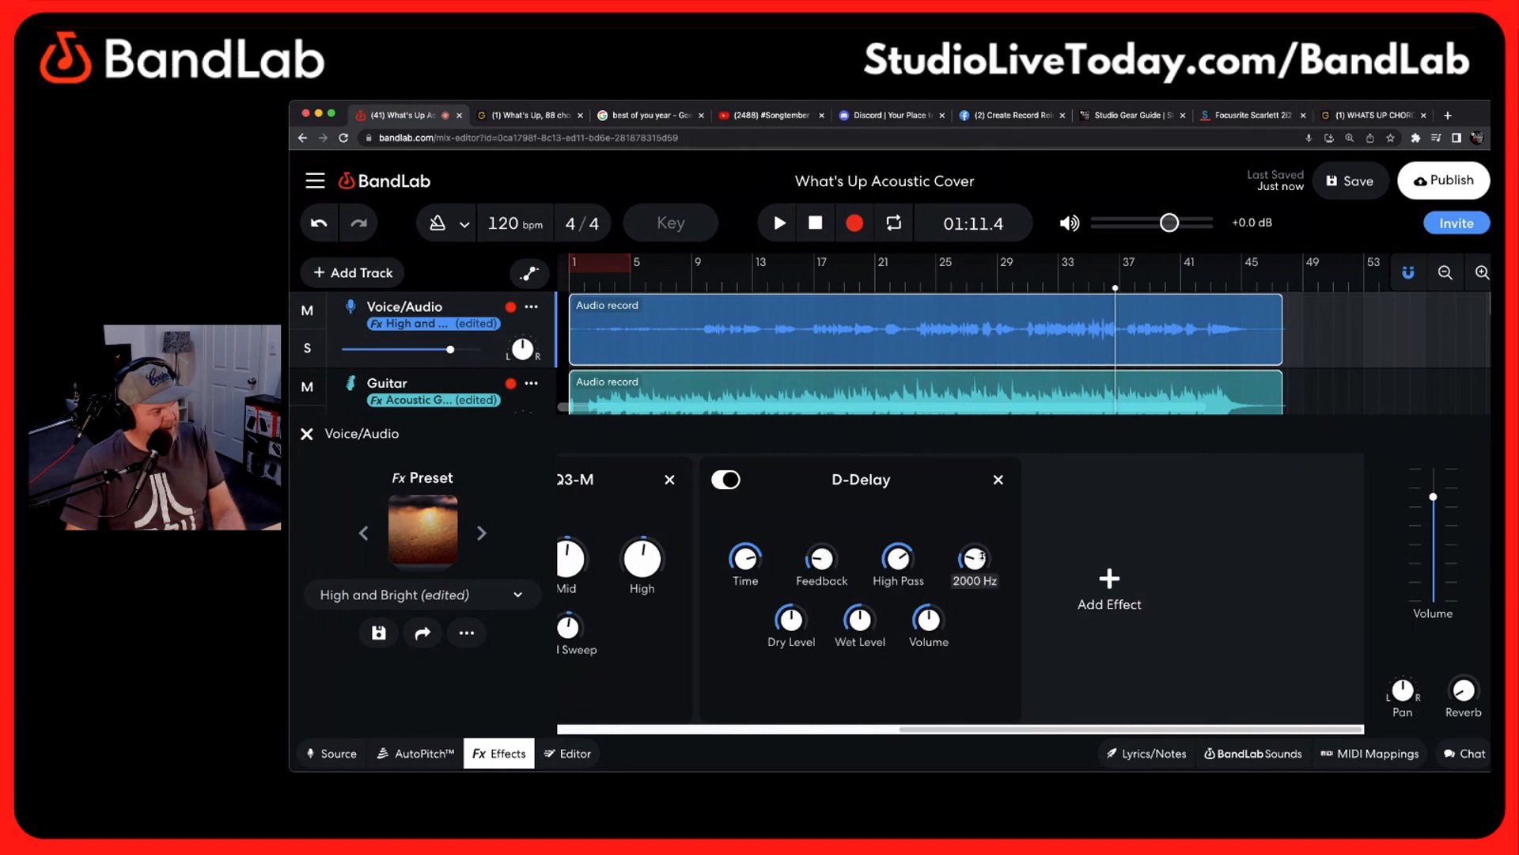
pyautogui.moveTo(868, 610)
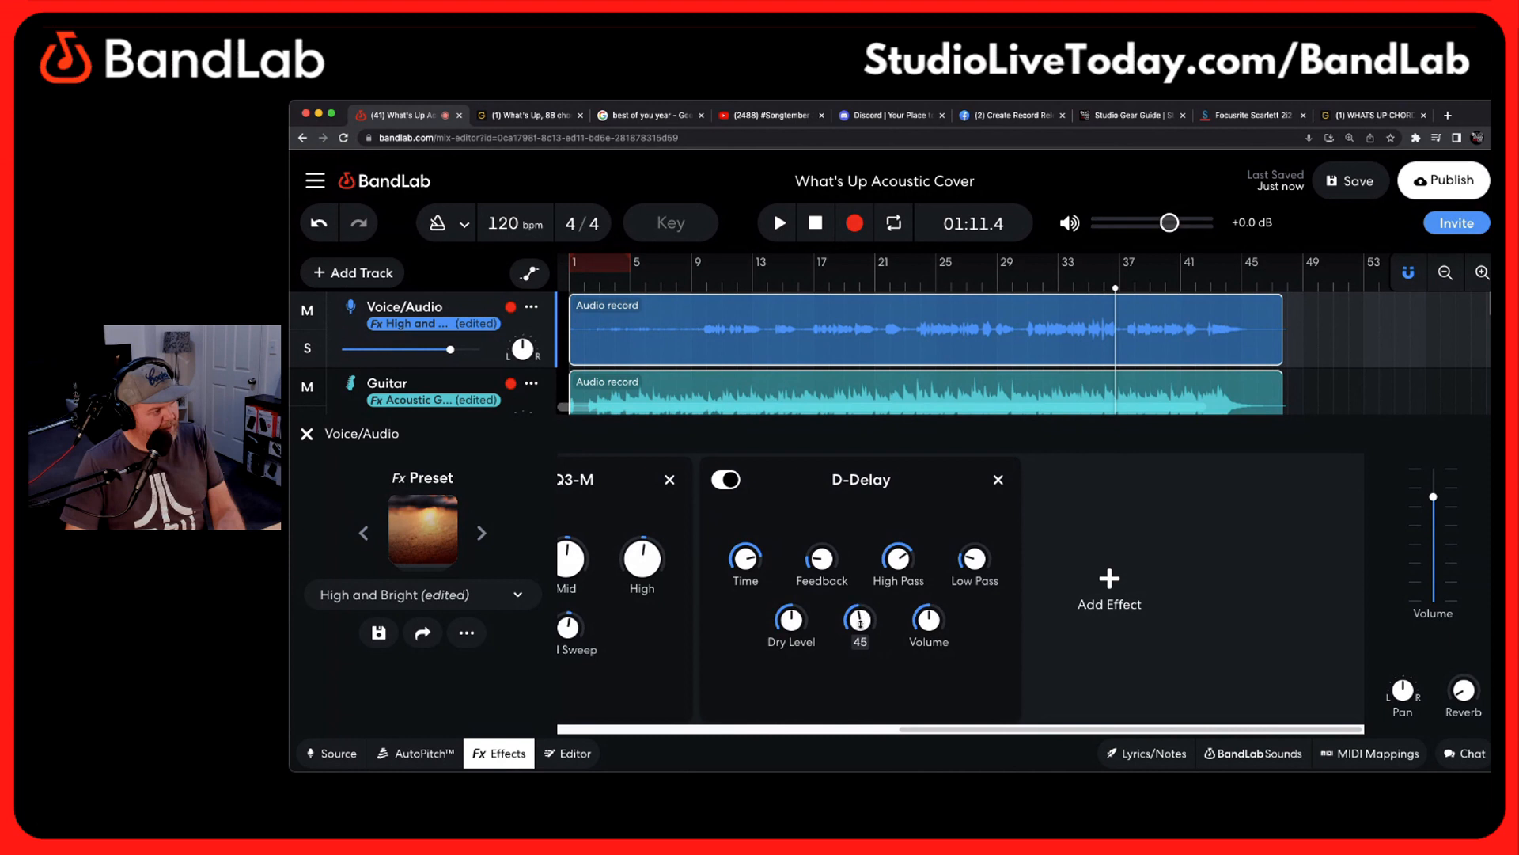
# Reduce the D-Delay's Time to about 0.11 Hz while auditioning the mix from roughly the one-minute mark
pyautogui.moveTo(1116, 288); pyautogui.dragTo(1043, 289)
pyautogui.press('space')
pyautogui.moveTo(818, 572)
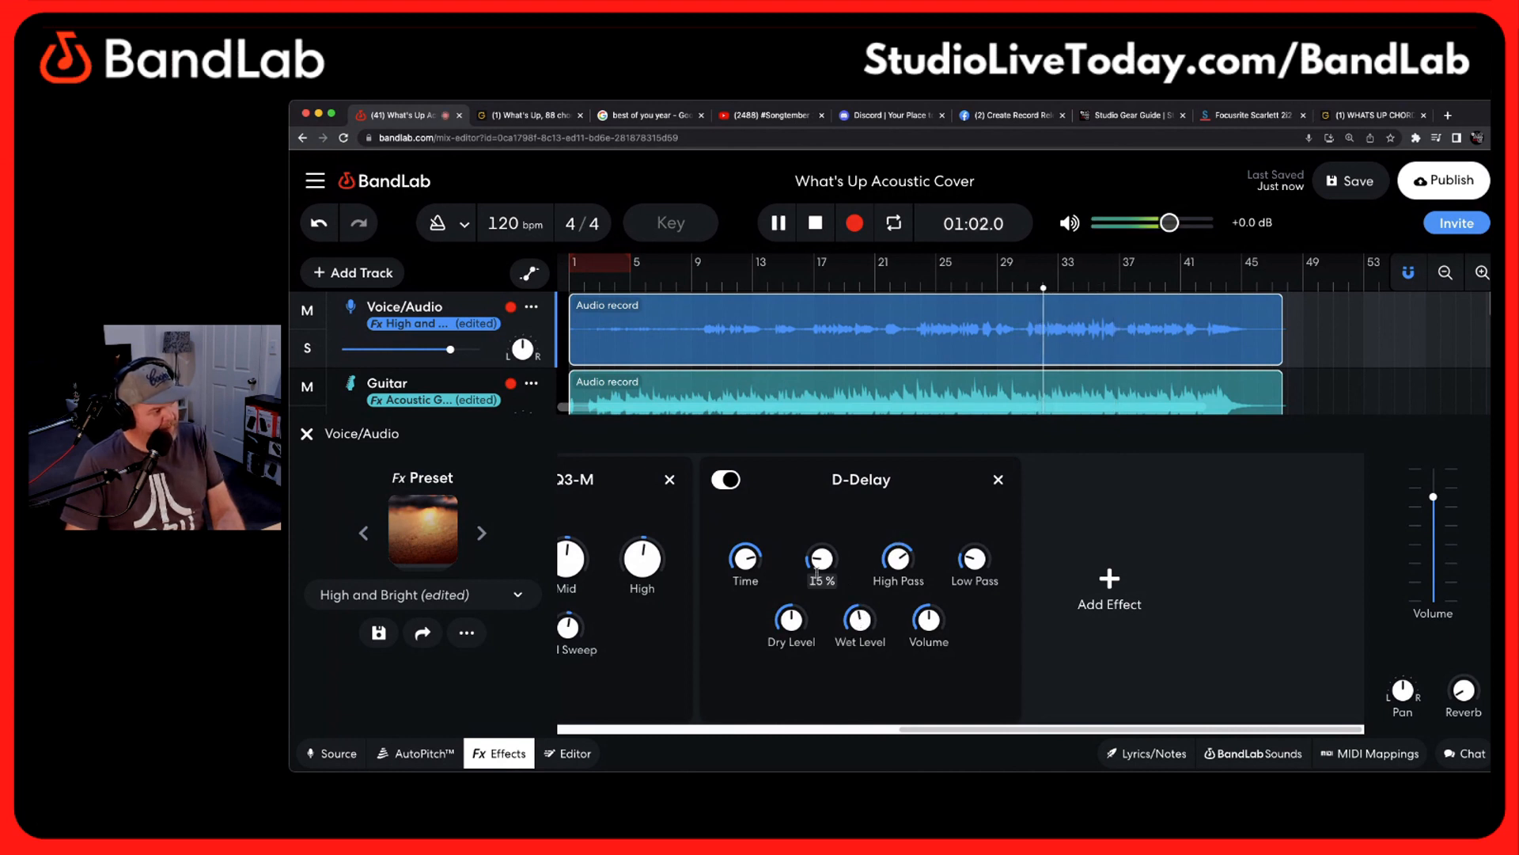
pyautogui.moveTo(745, 556)
pyautogui.mouseDown()
pyautogui.moveTo(736, 511)
pyautogui.moveTo(741, 562)
pyautogui.mouseUp()
pyautogui.moveTo(745, 554)
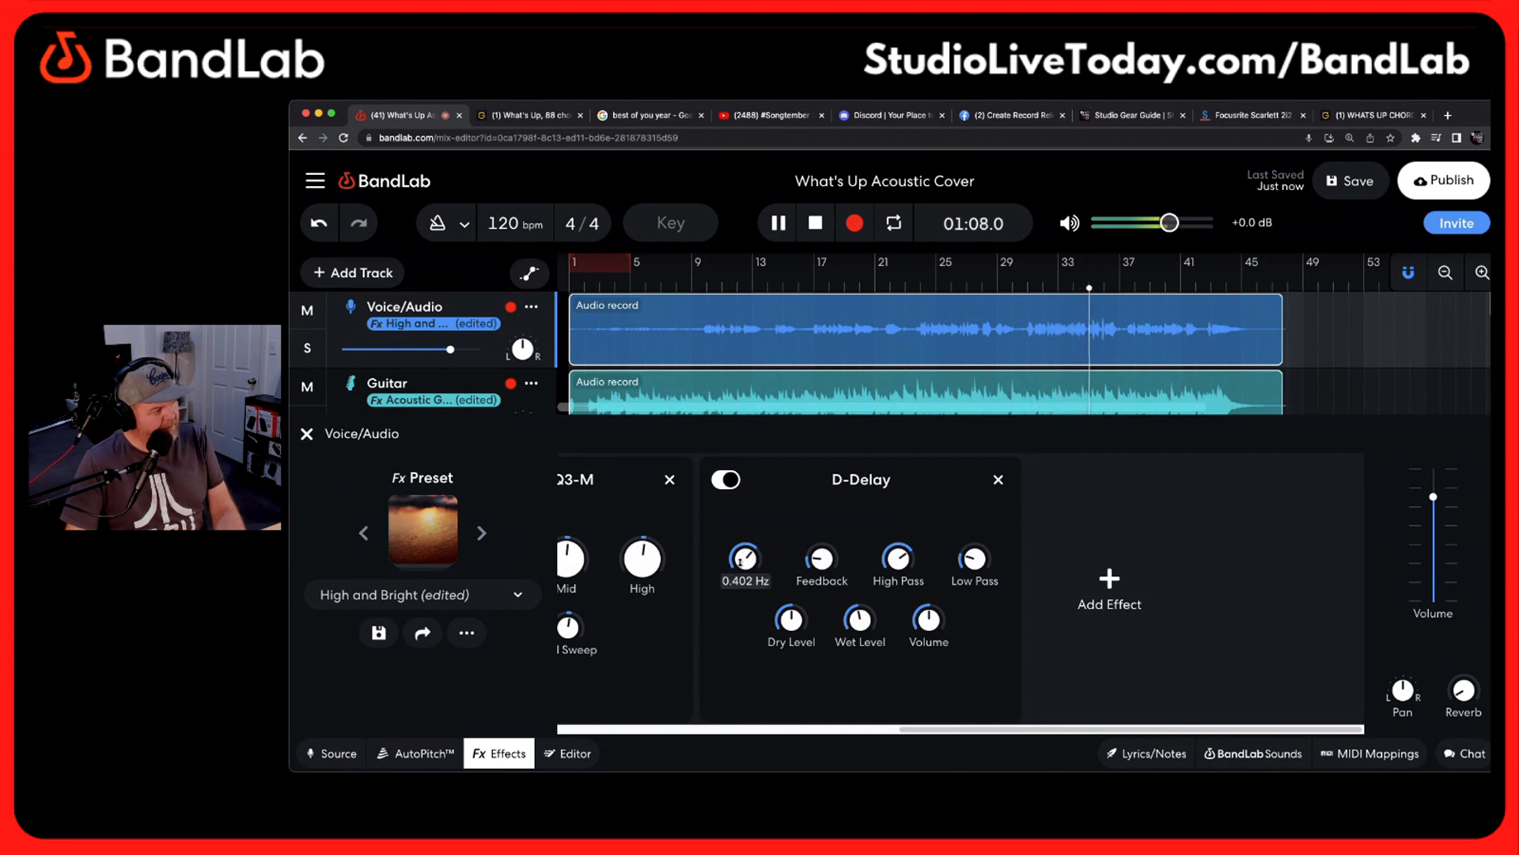
pyautogui.press('space')
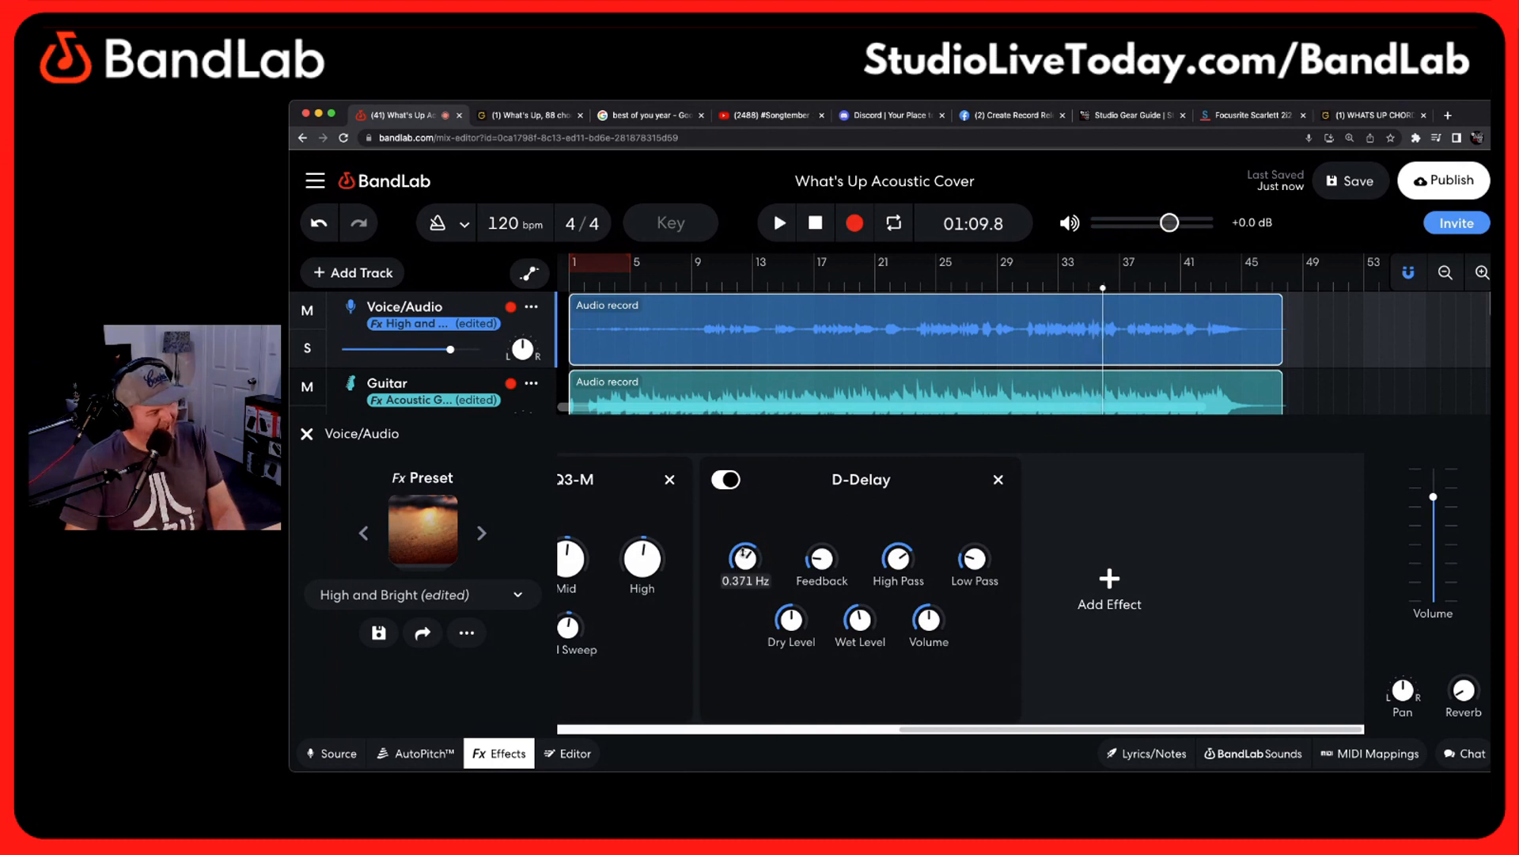
pyautogui.press('space')
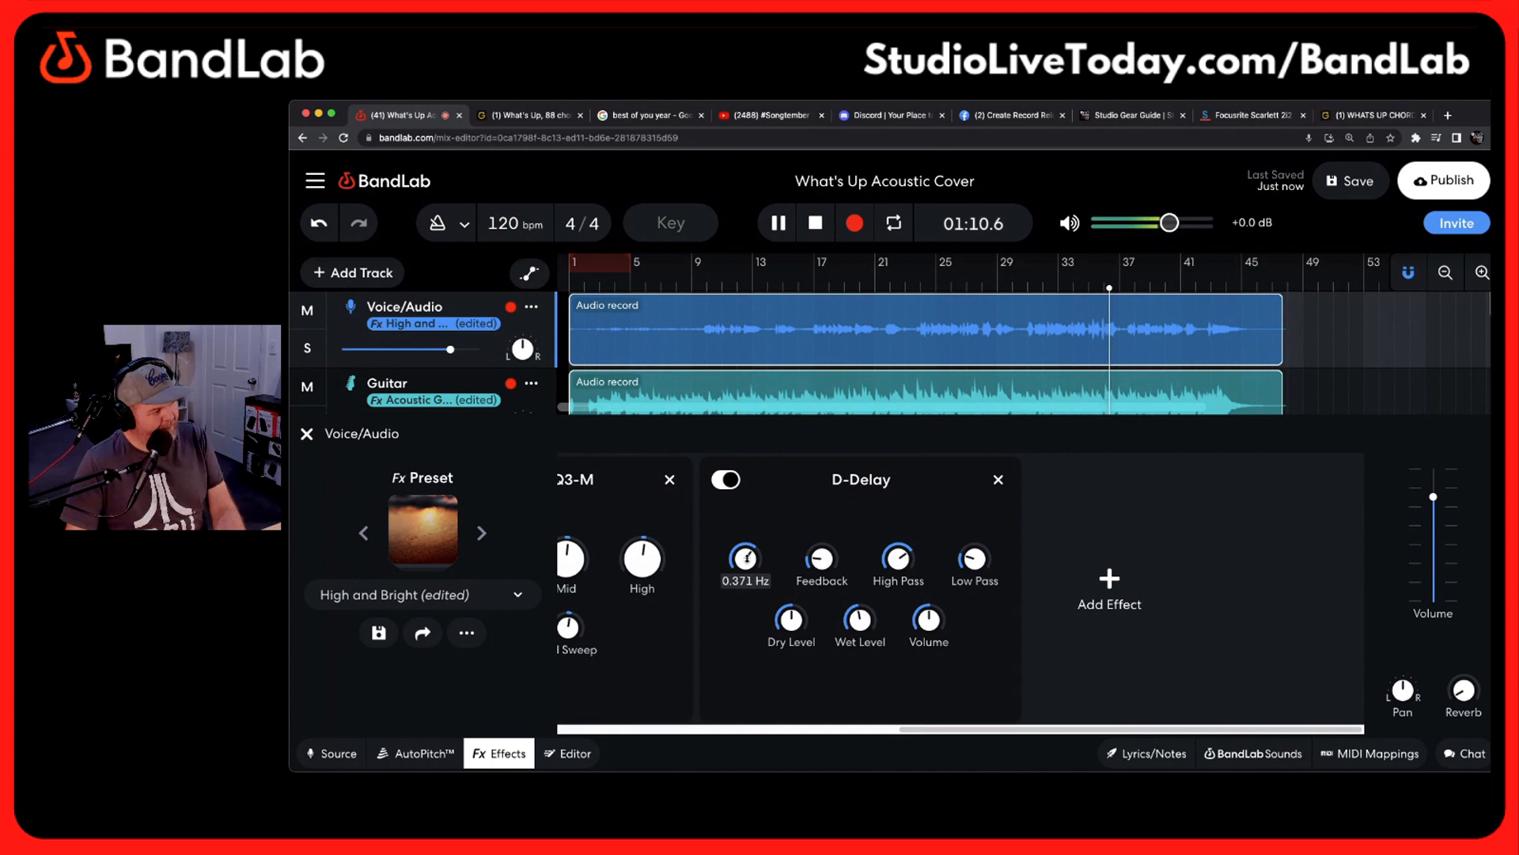
pyautogui.press('space')
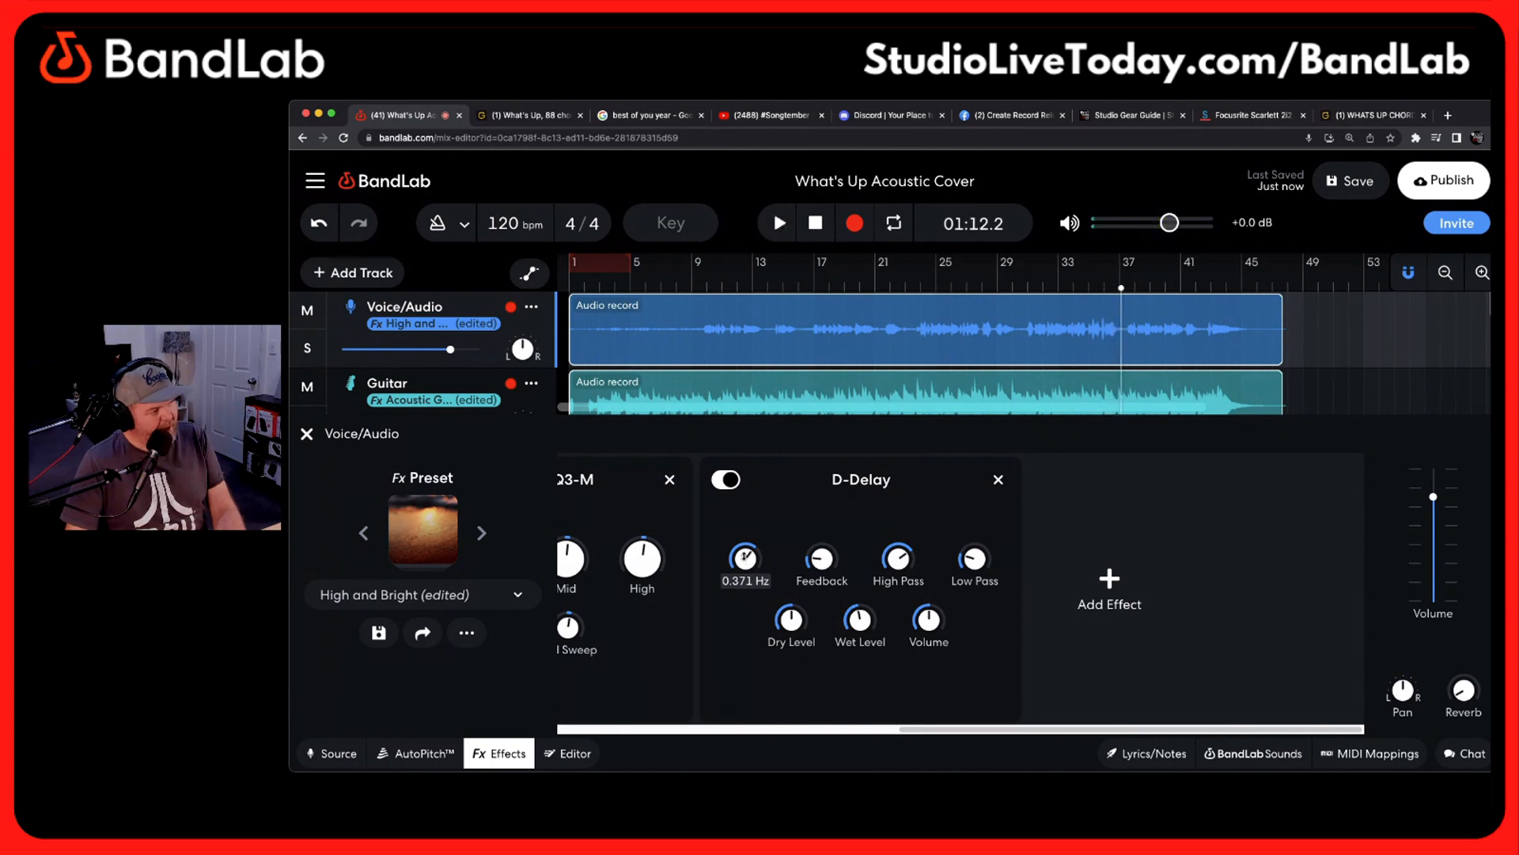
pyautogui.moveTo(746, 556); pyautogui.dragTo(739, 558)
pyautogui.press('space')
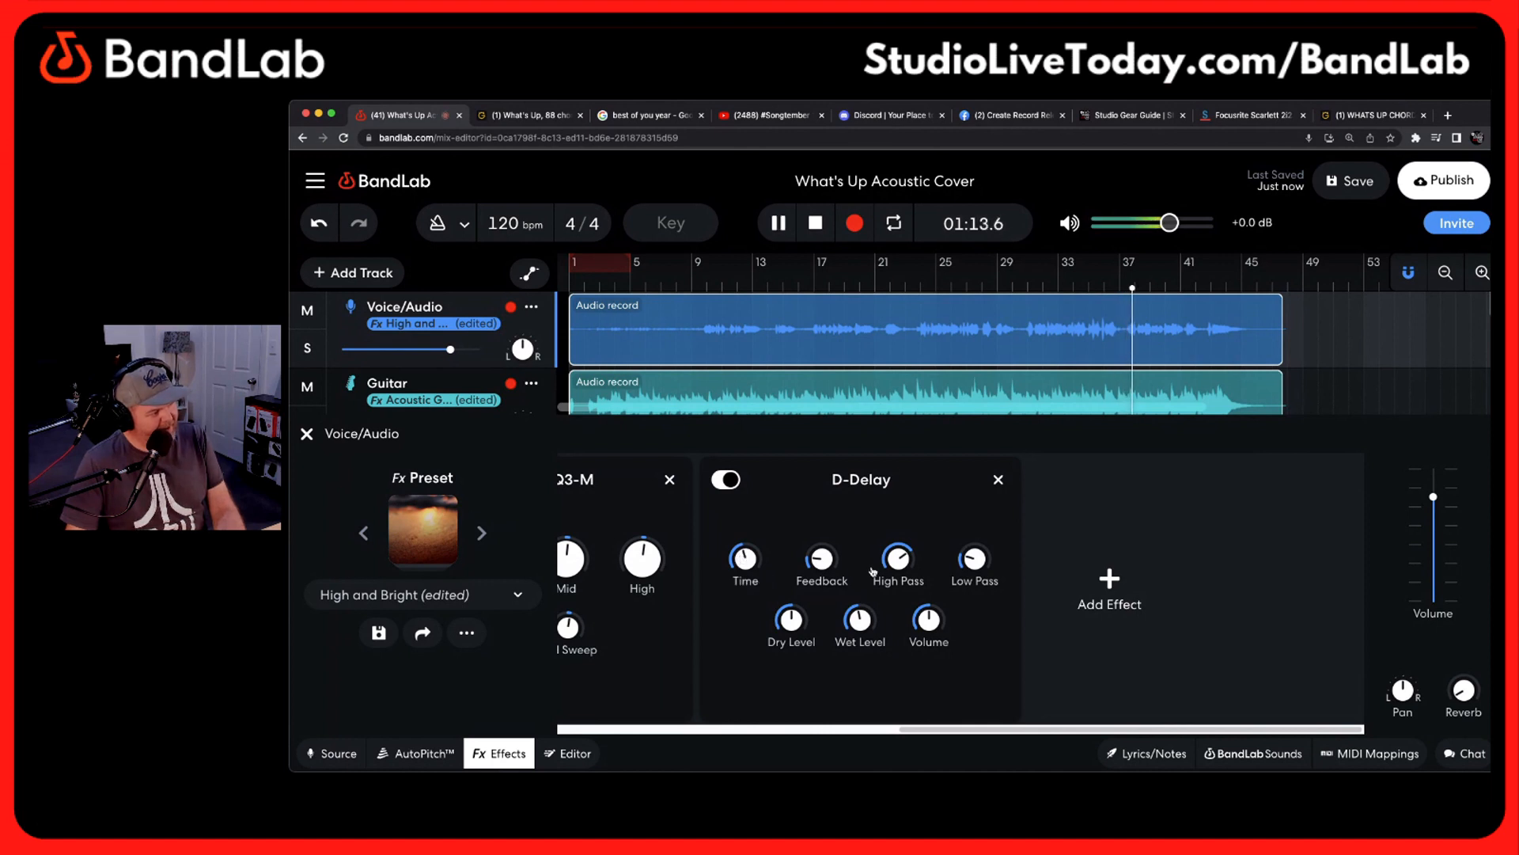
pyautogui.moveTo(744, 558)
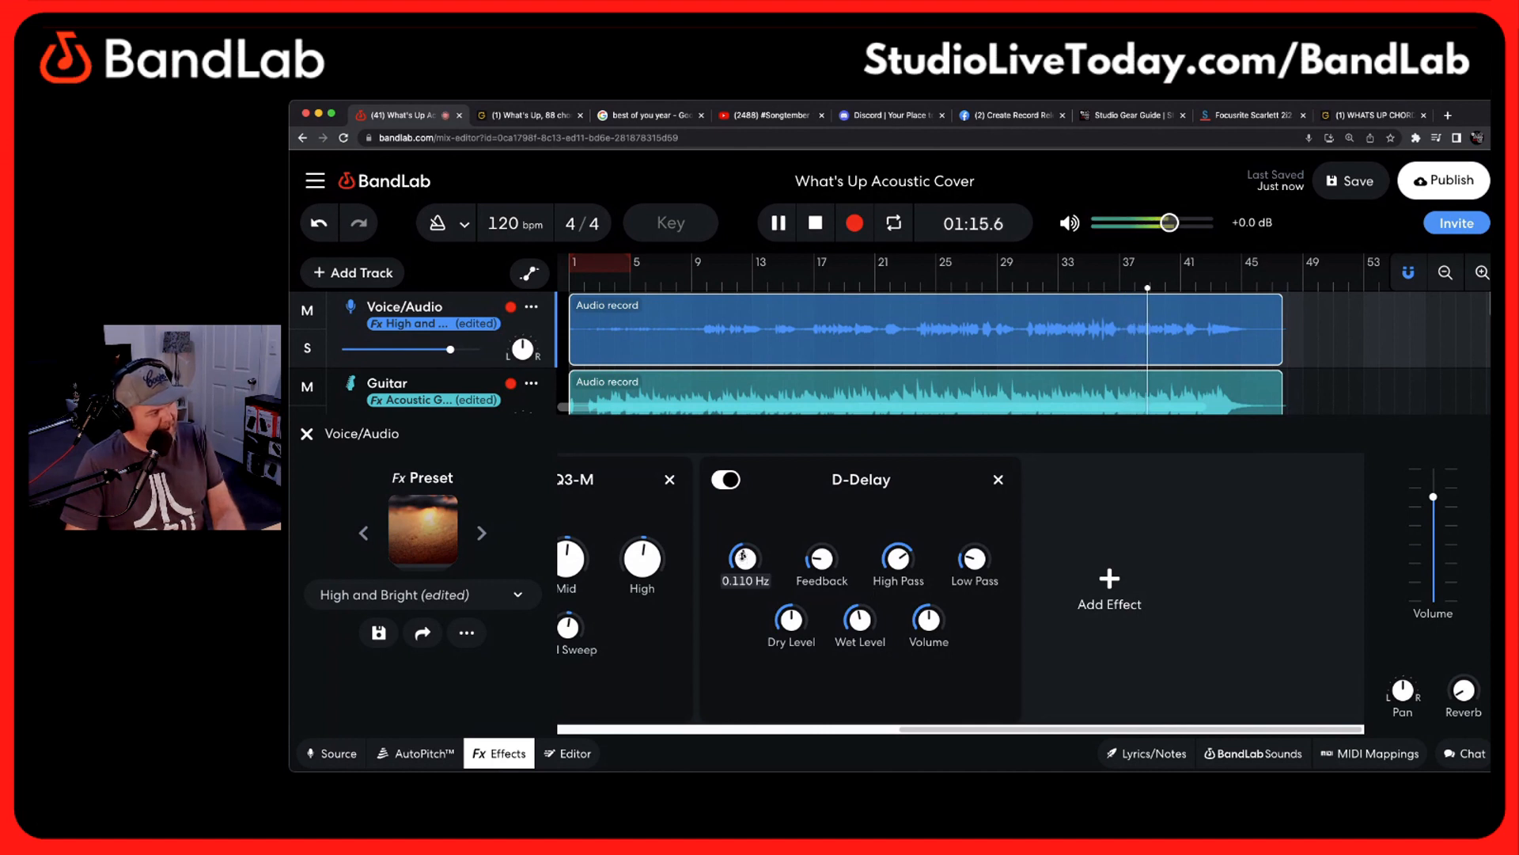
# Set the D-Delay's Wet Level to 10, raise its Dry Level slightly and pause playback
pyautogui.moveTo(860, 618)
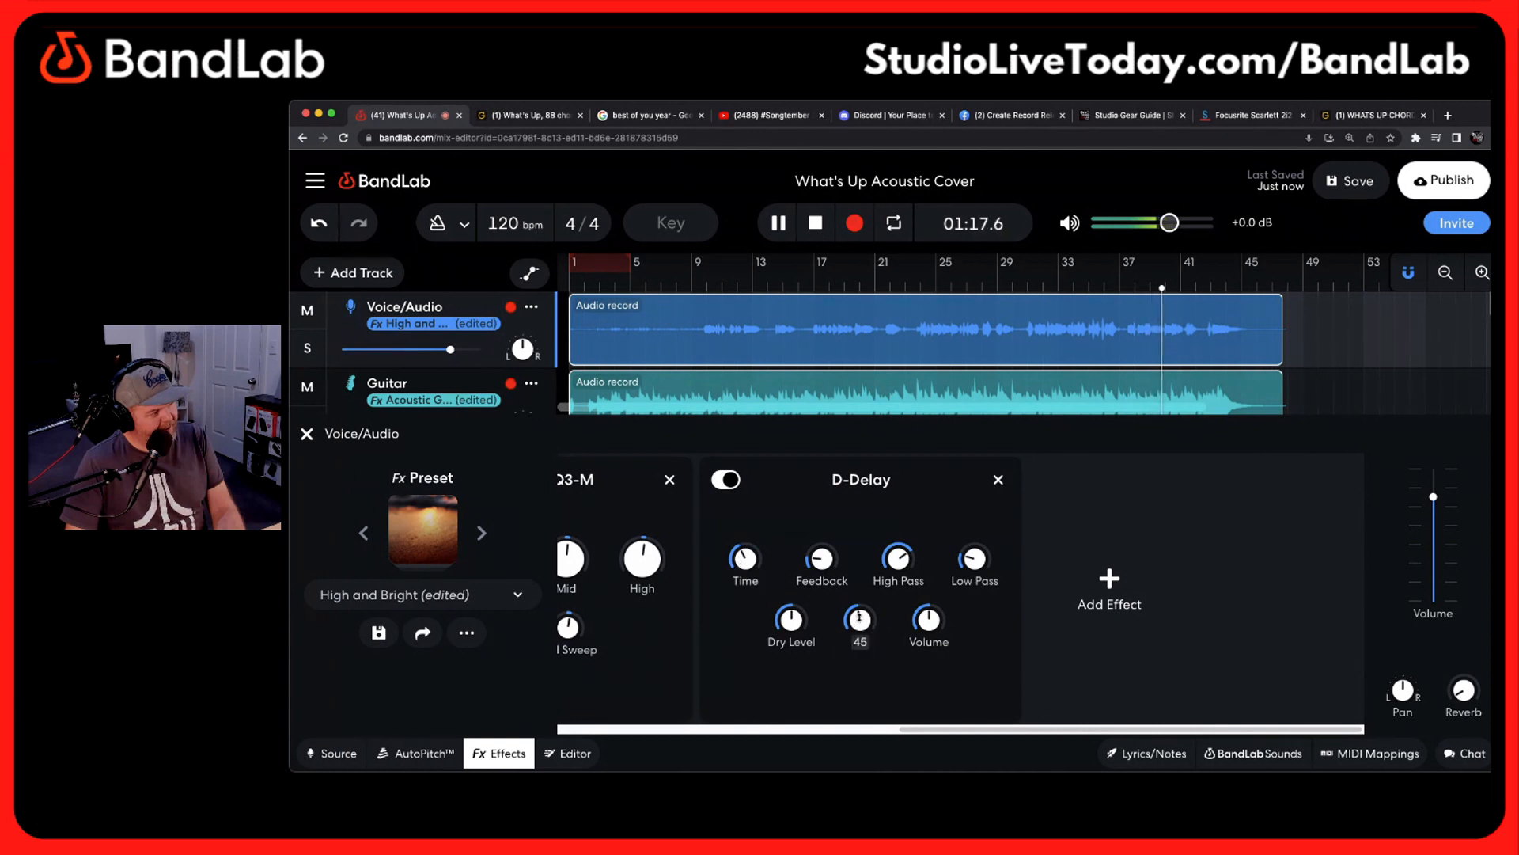
pyautogui.moveTo(860, 618)
pyautogui.mouseDown()
pyautogui.moveTo(857, 661)
pyautogui.moveTo(855, 621)
pyautogui.mouseUp()
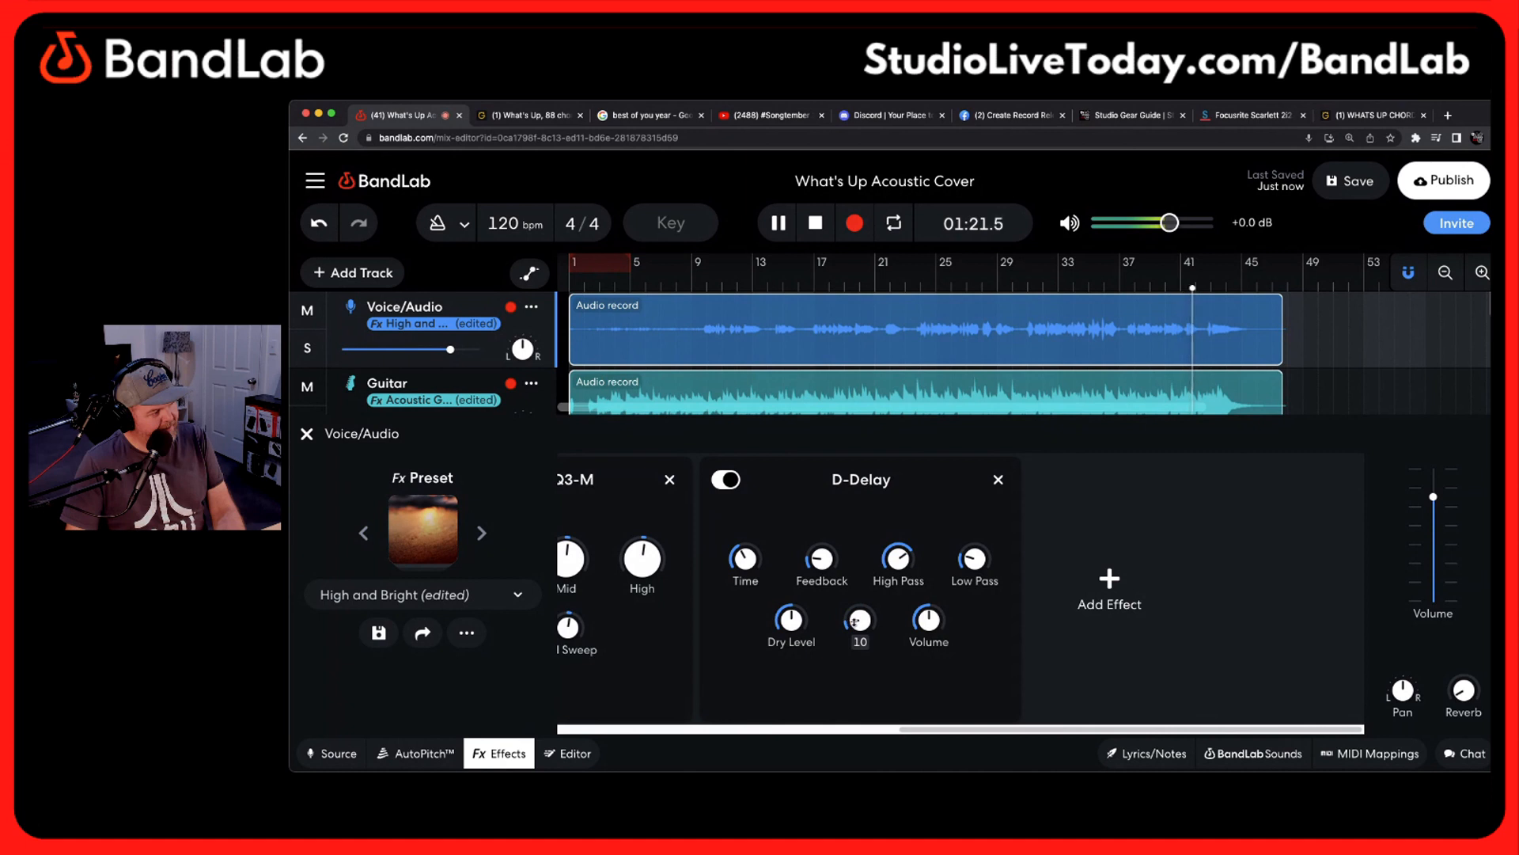
pyautogui.moveTo(798, 608)
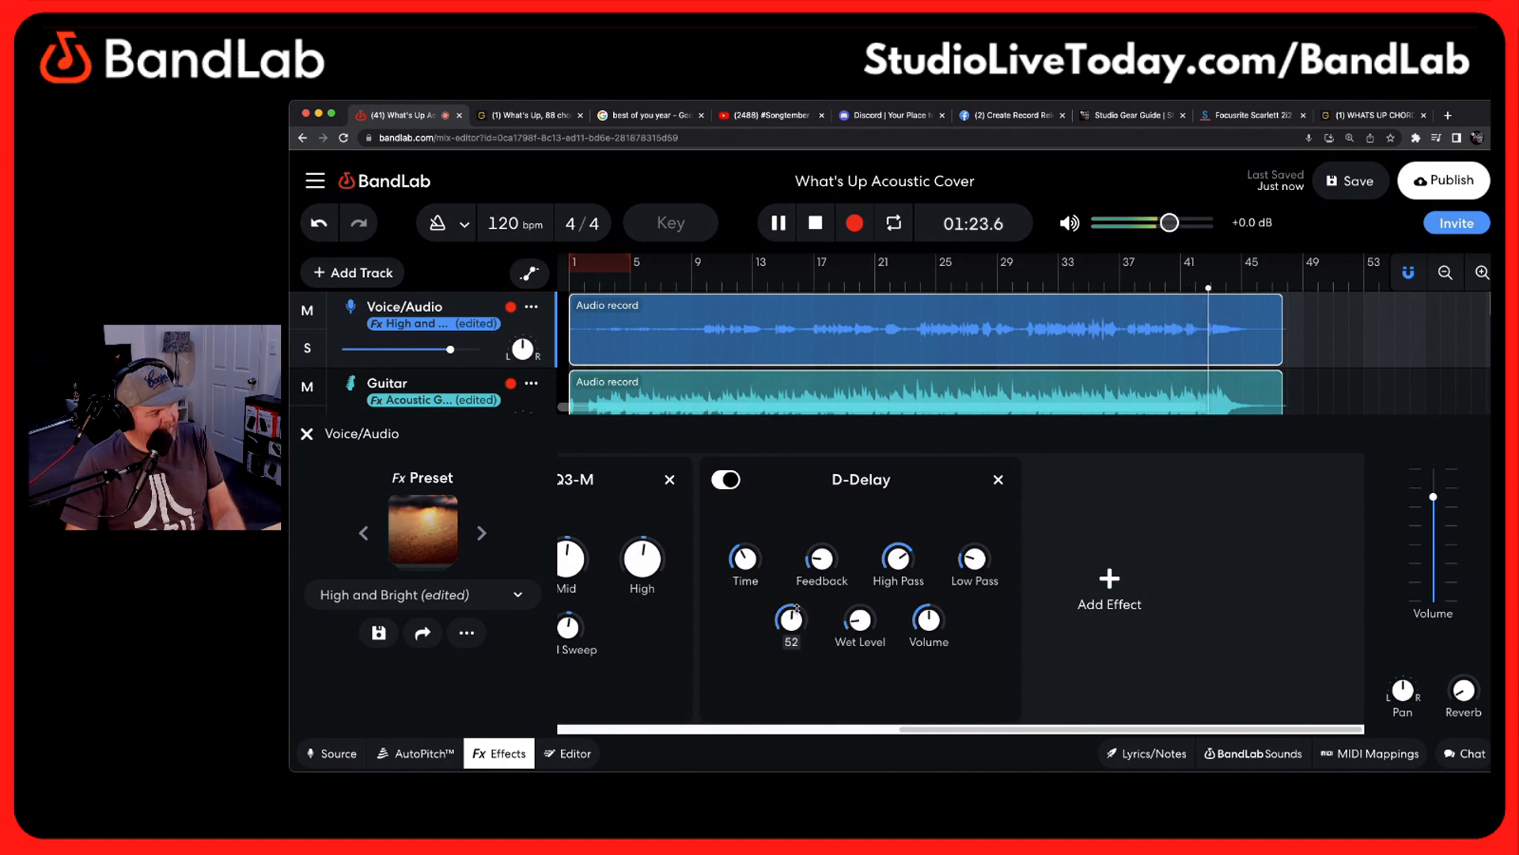
pyautogui.moveTo(806, 577)
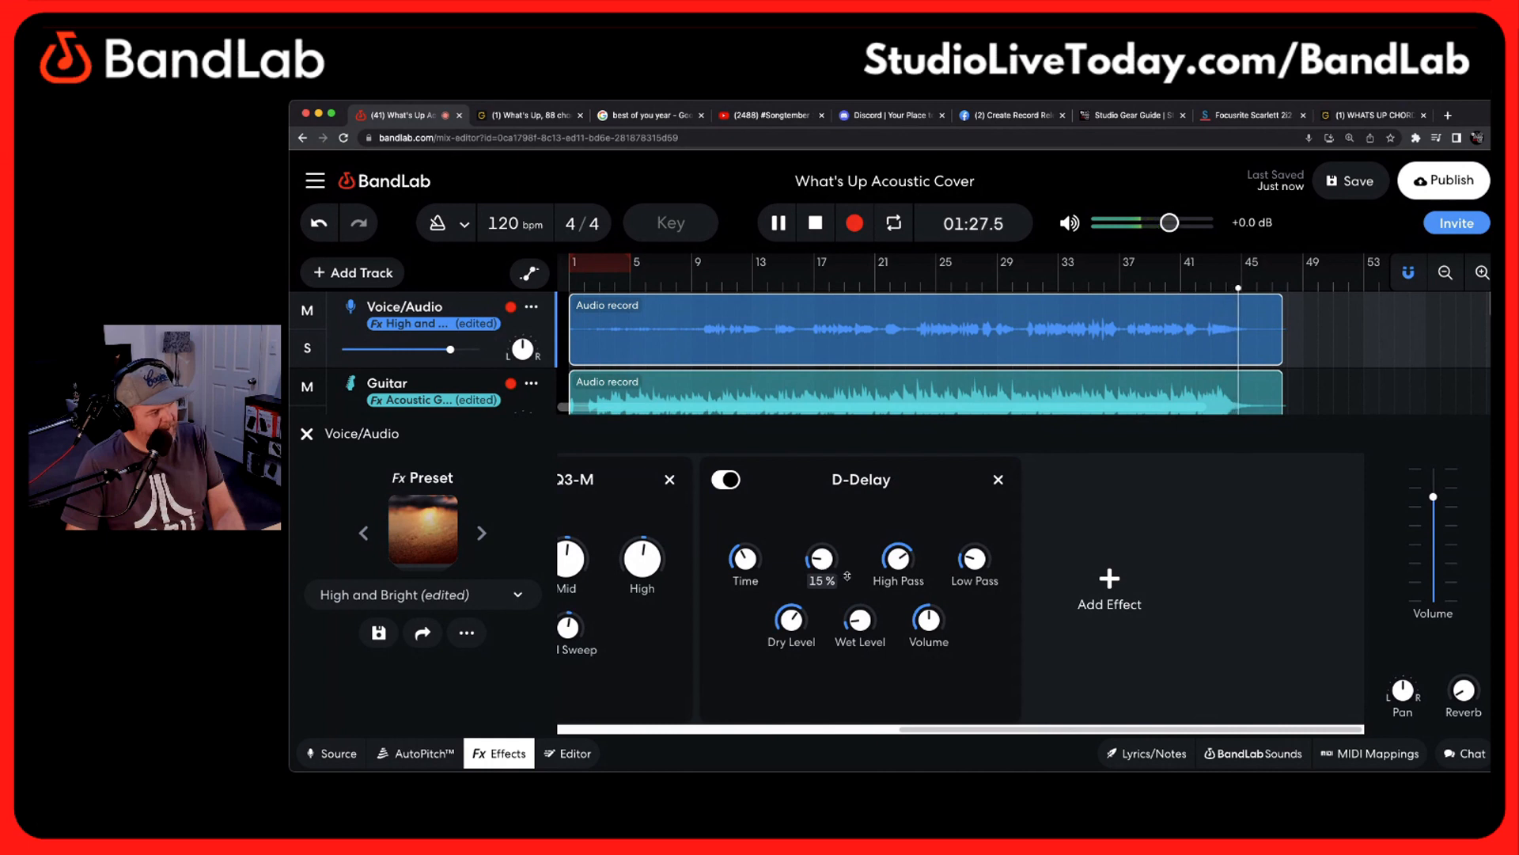
pyautogui.press('space')
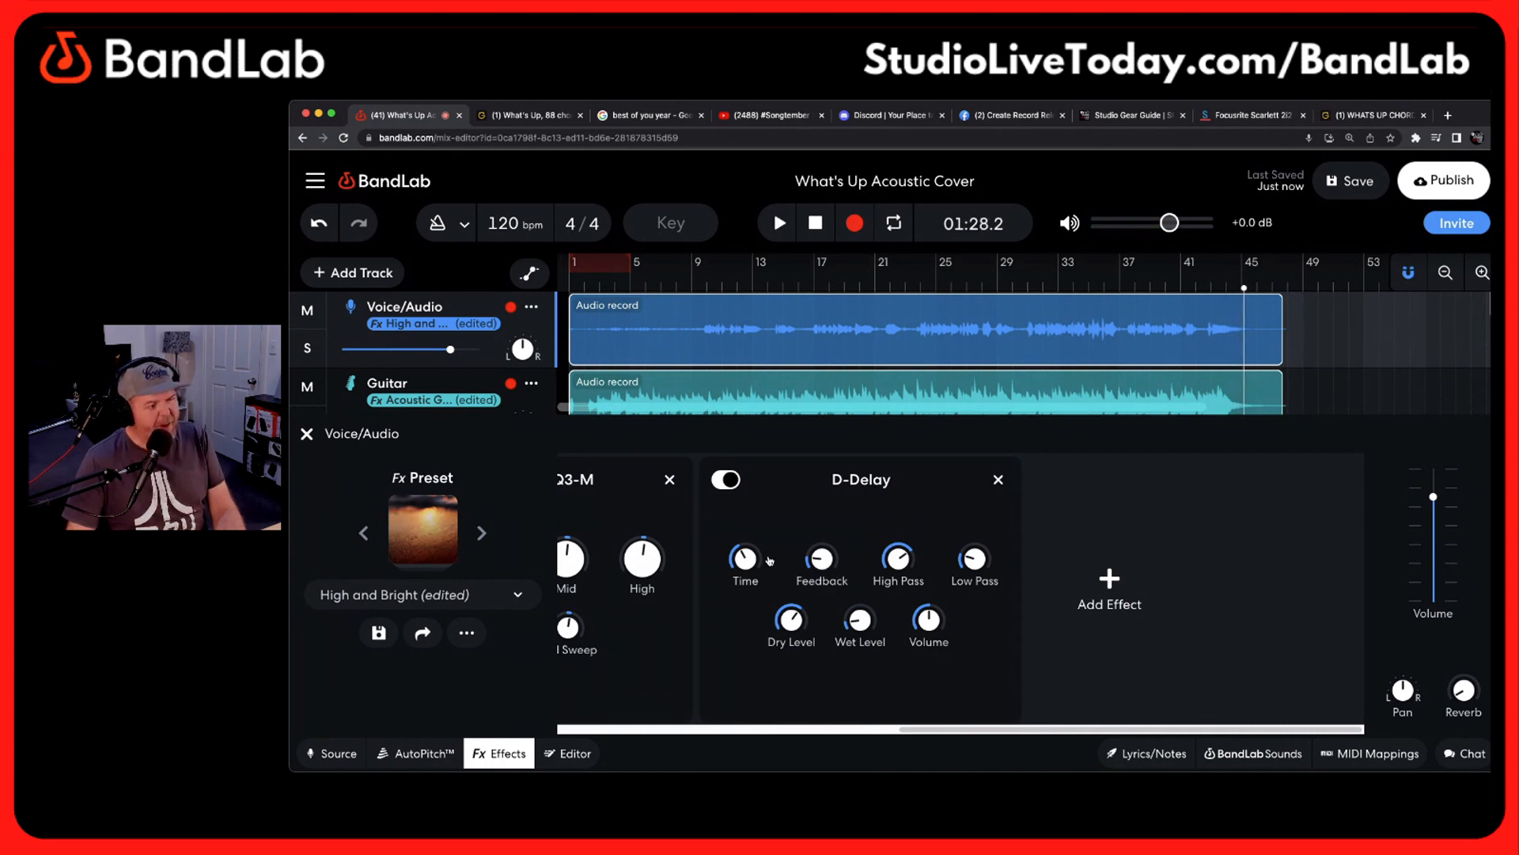
# Raise the Guitar track's Chorus Ensemble Effect Level to 3.7 while playing from bar 17, then pause
pyautogui.click(559, 384)
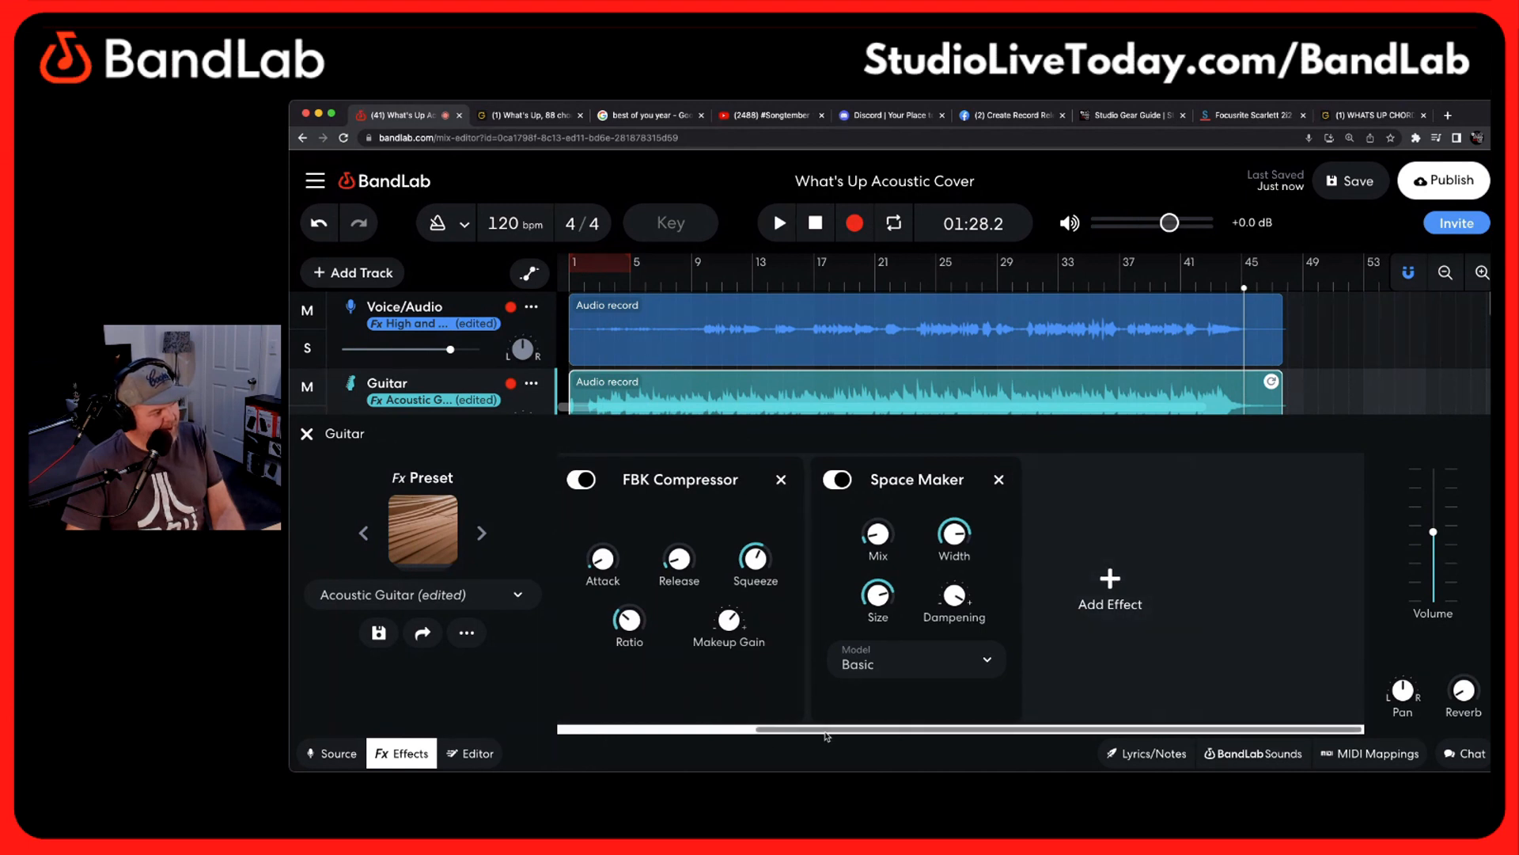
pyautogui.moveTo(826, 729); pyautogui.dragTo(580, 720)
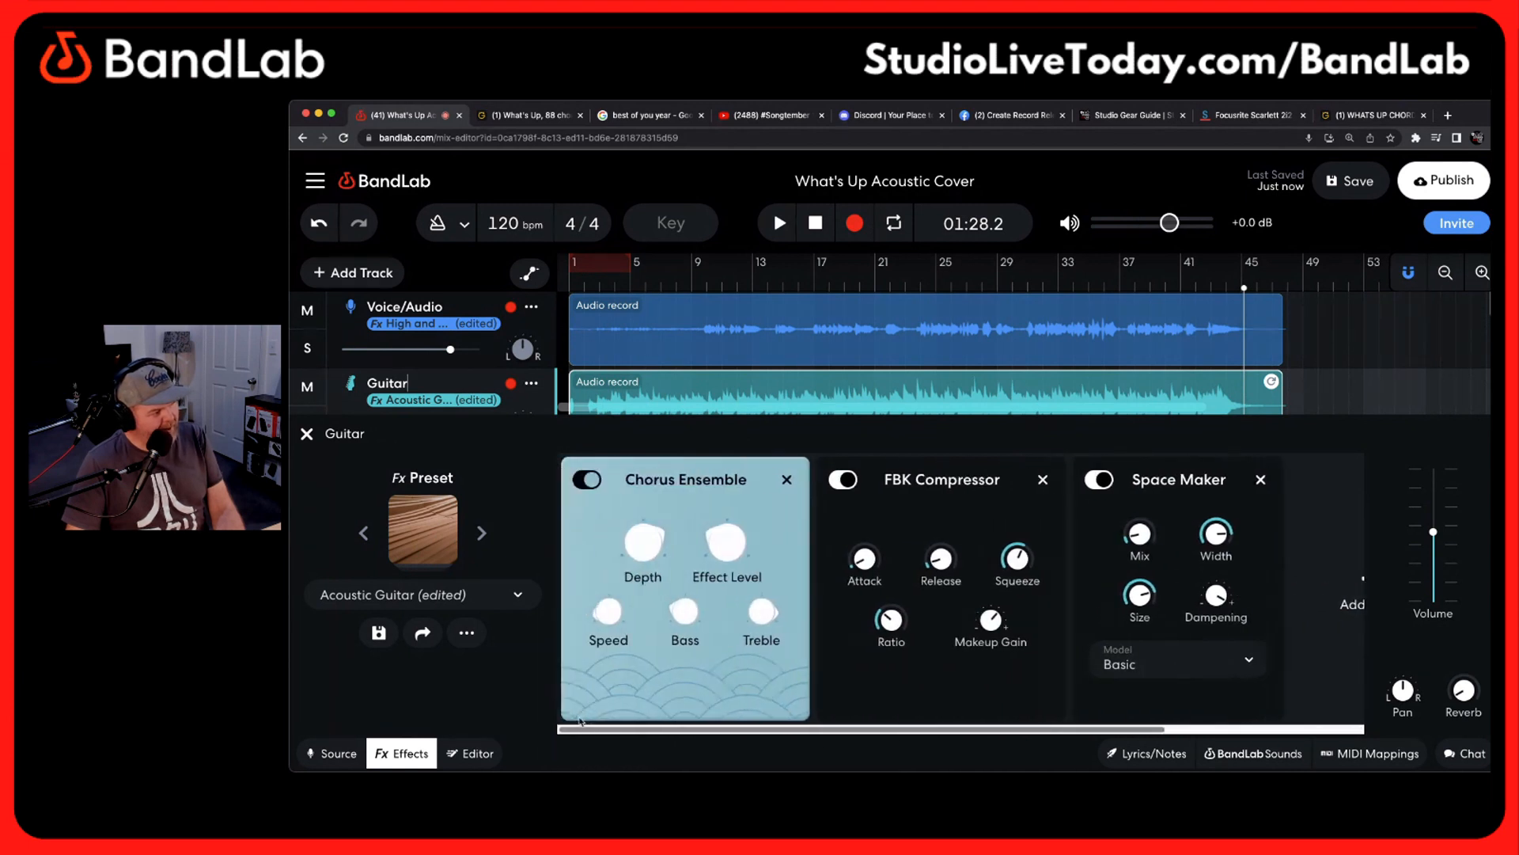
pyautogui.click(815, 286)
pyautogui.press('space')
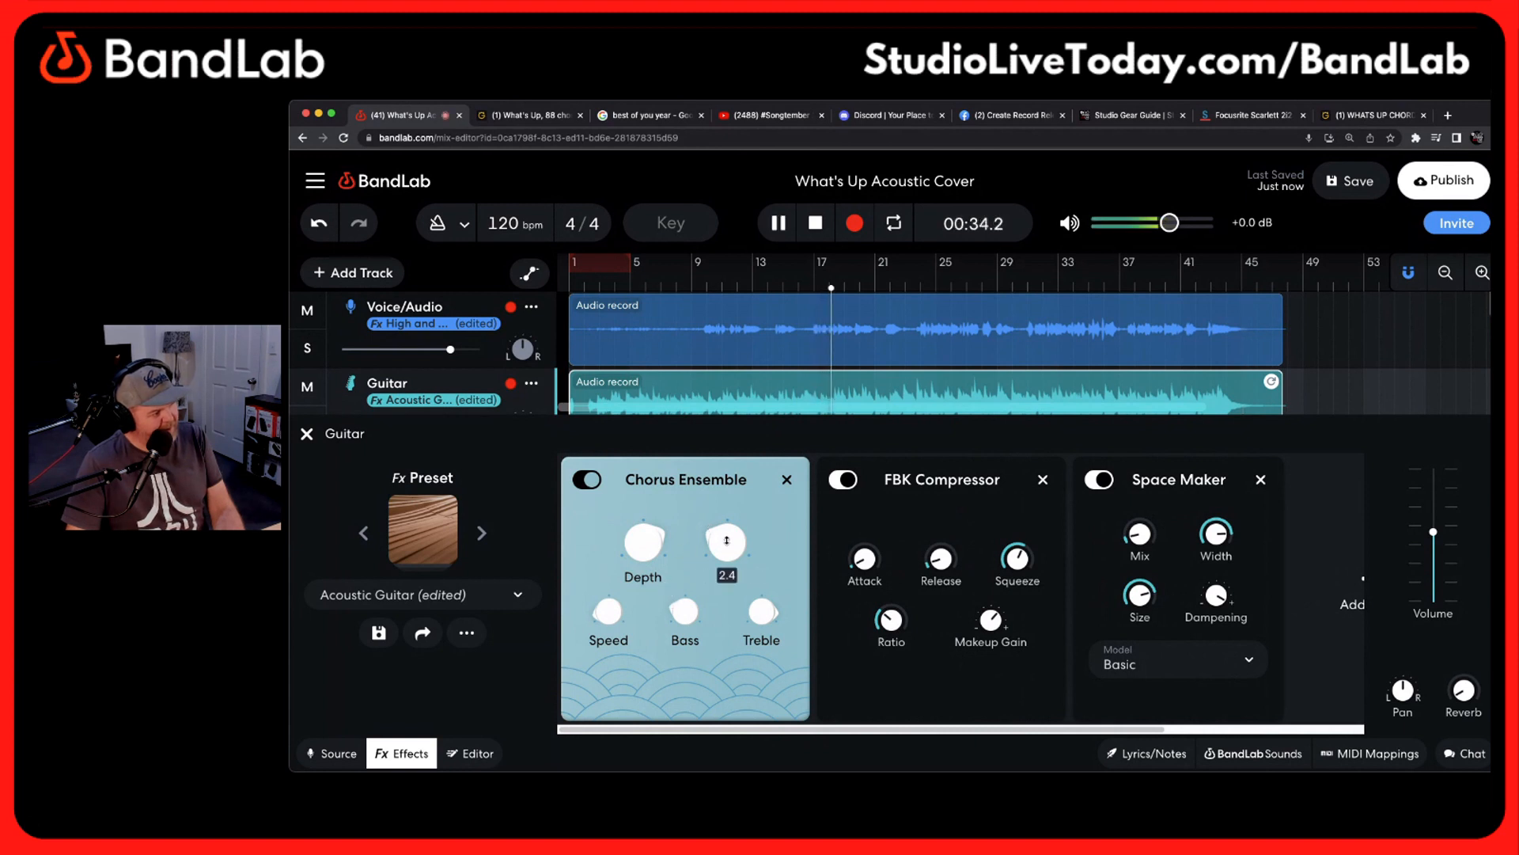
pyautogui.moveTo(725, 543); pyautogui.dragTo(717, 499)
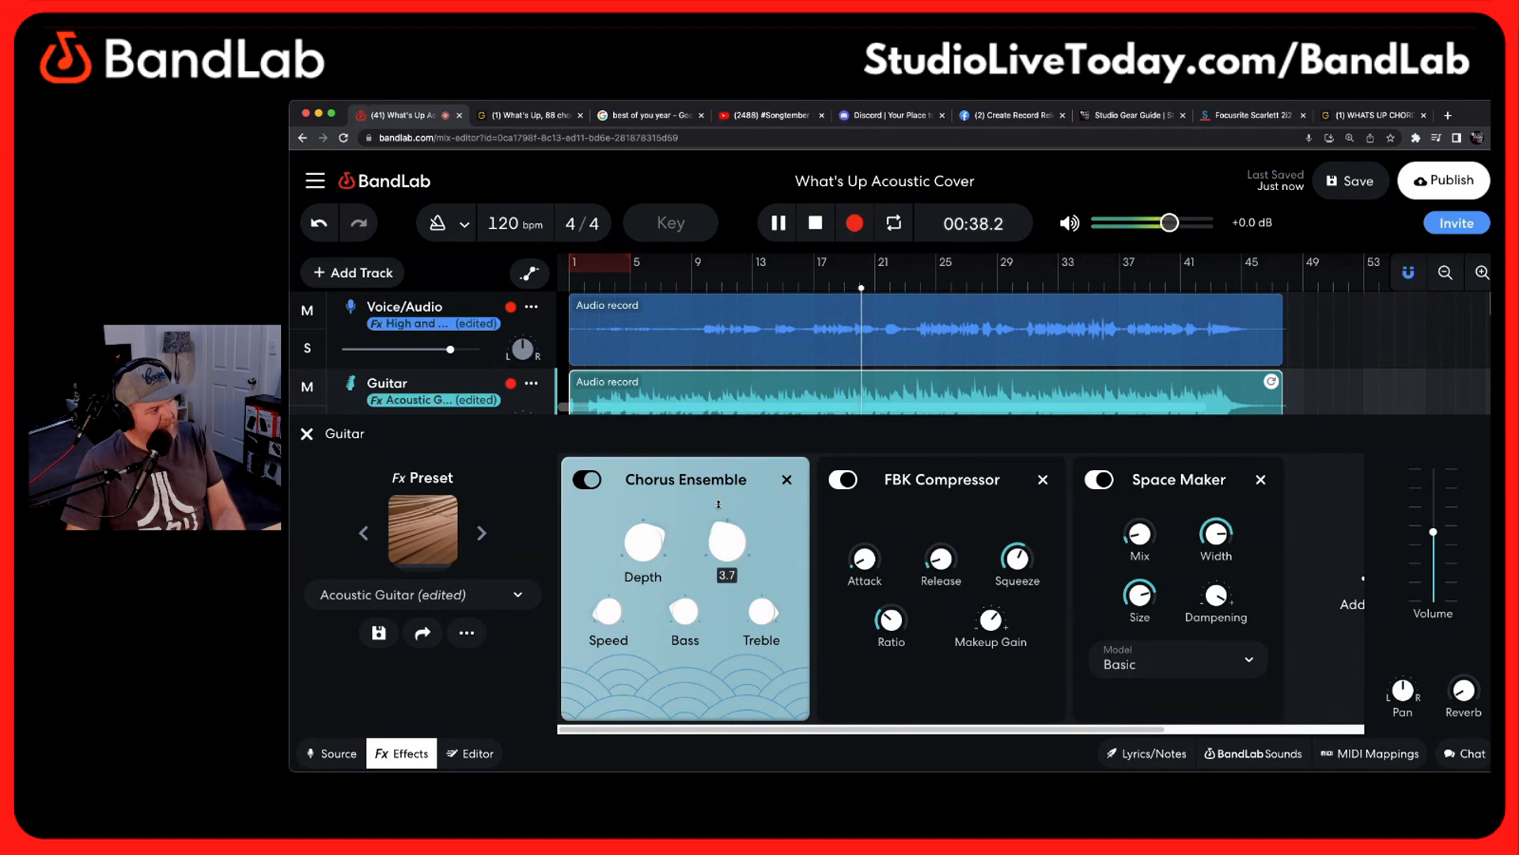
pyautogui.press('space')
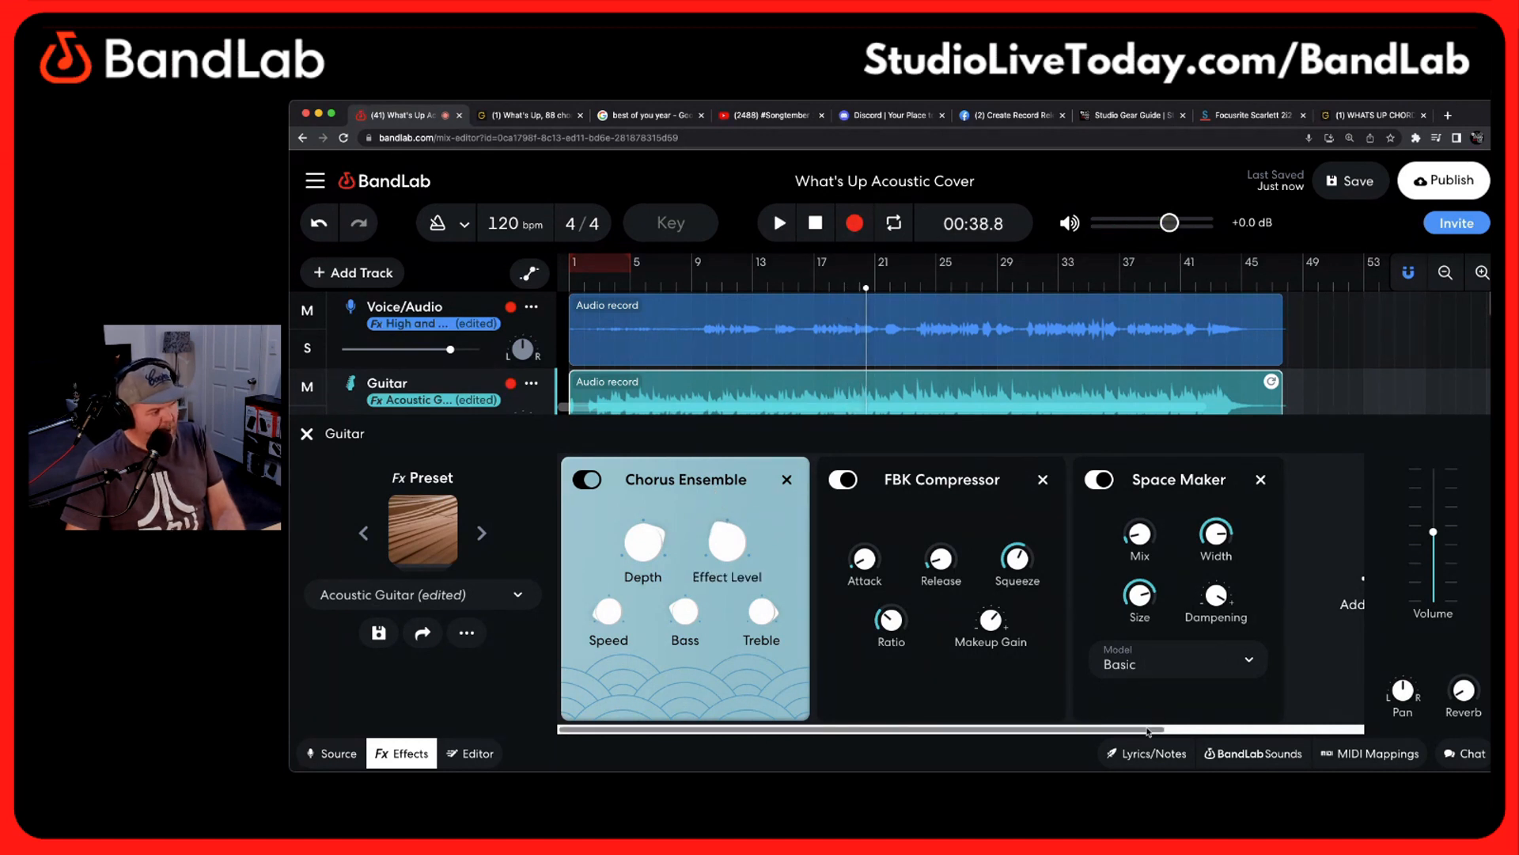
# Add a Stereowise effect to the end of the Guitar chain and reduce its Size to about 3.1
pyautogui.hscroll(5, 1147, 609)
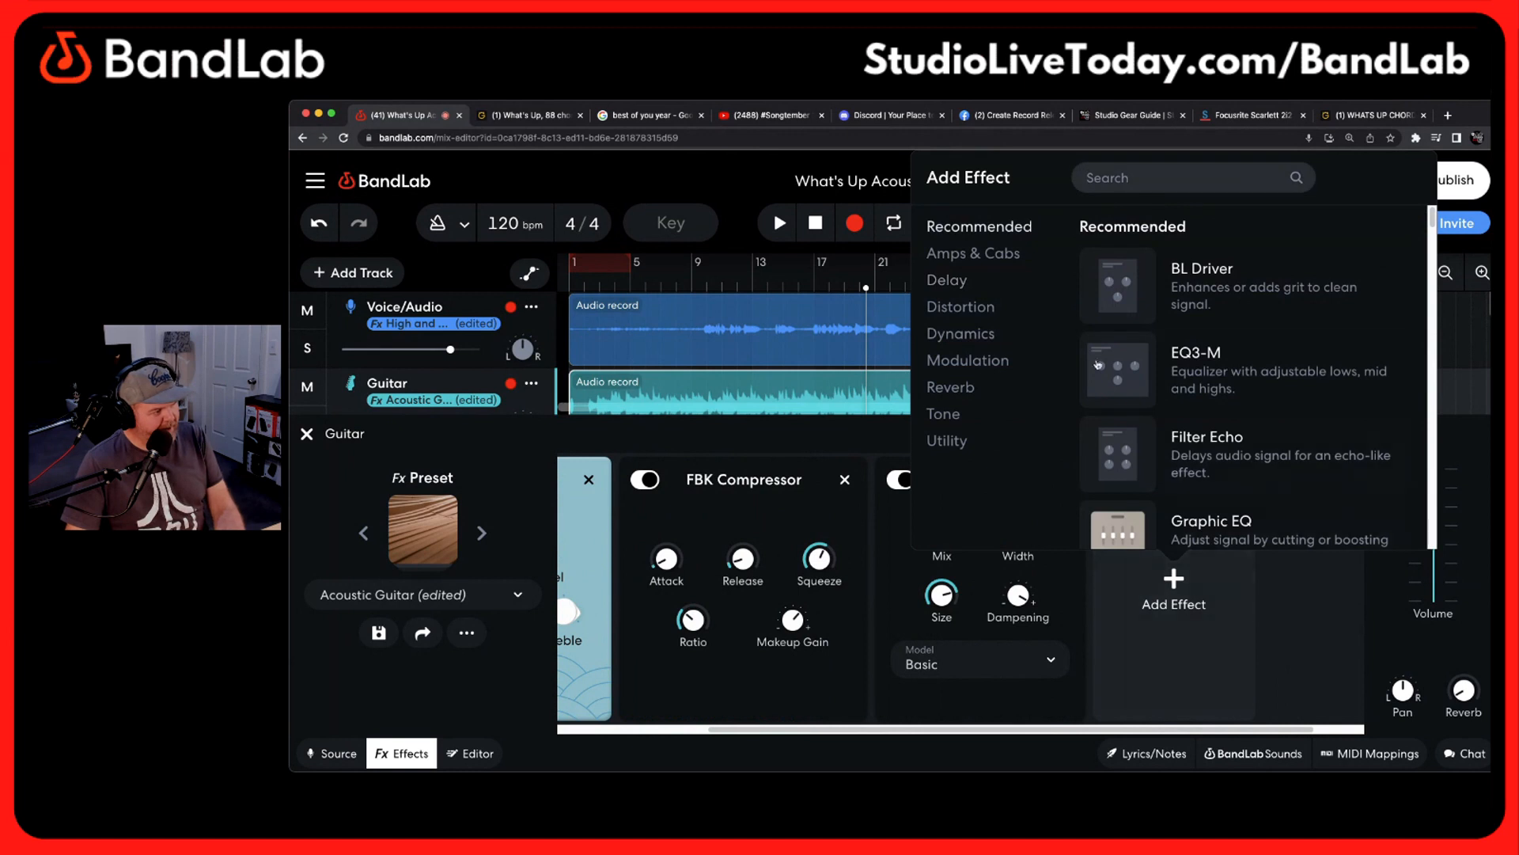
pyautogui.click(1149, 179)
pyautogui.write('stereo')
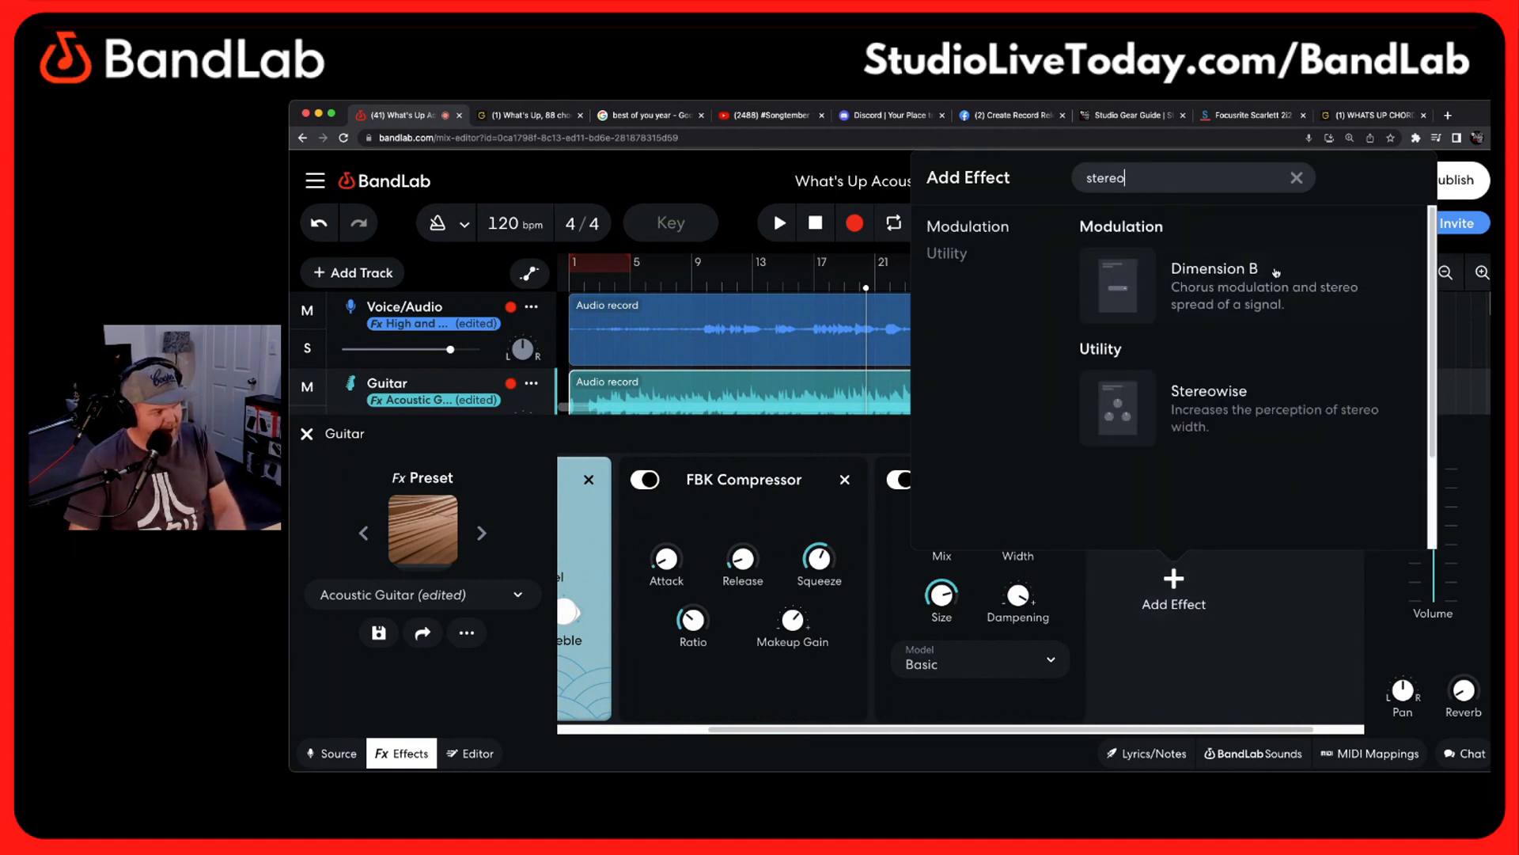
pyautogui.click(1215, 412)
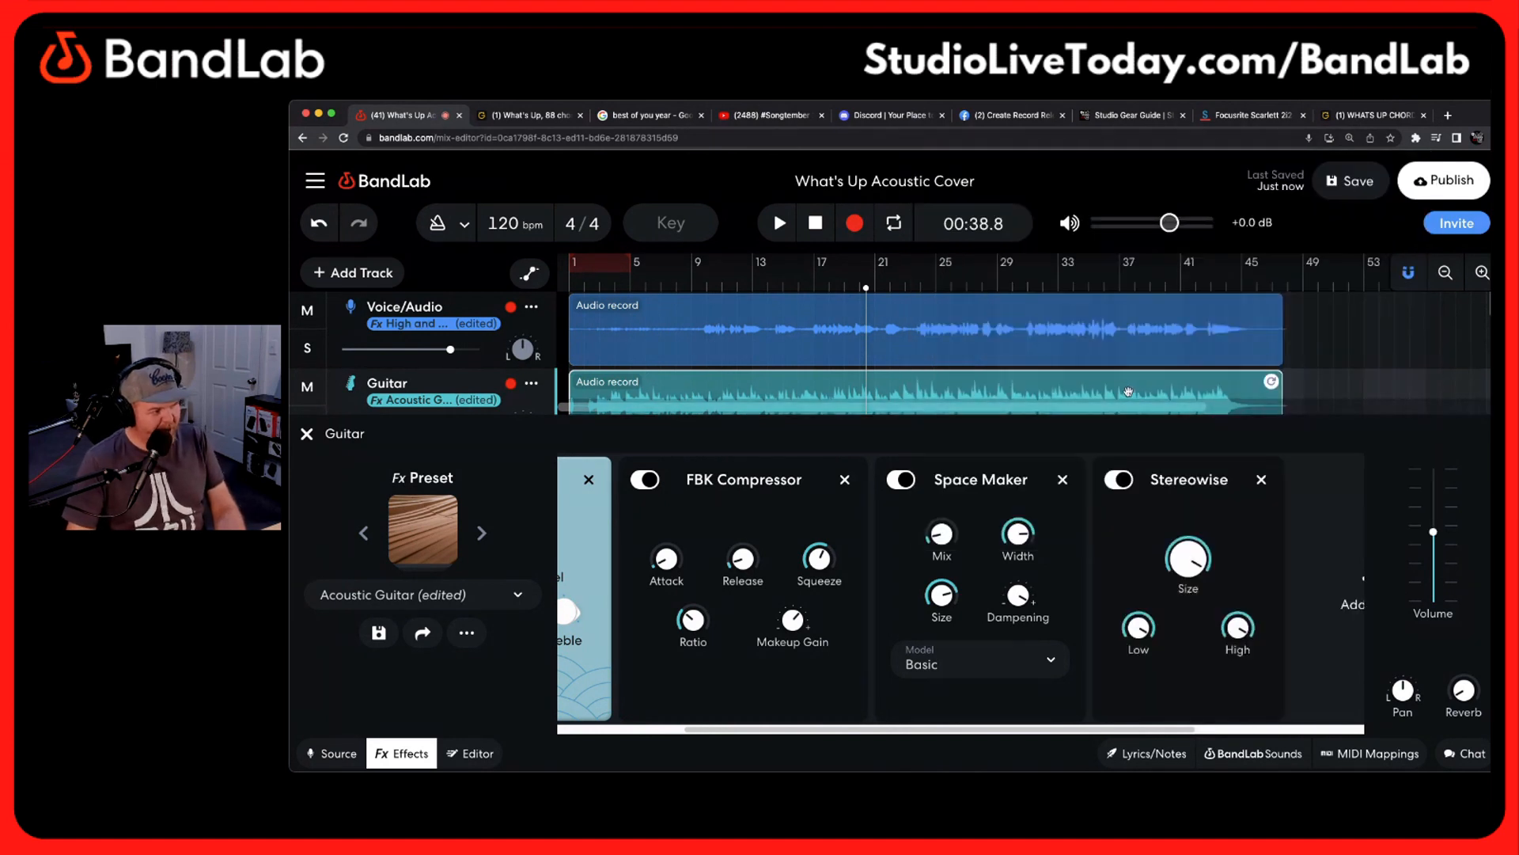
pyautogui.moveTo(1191, 577)
pyautogui.mouseDown()
pyautogui.moveTo(1182, 521)
pyautogui.moveTo(1186, 606)
pyautogui.mouseUp()
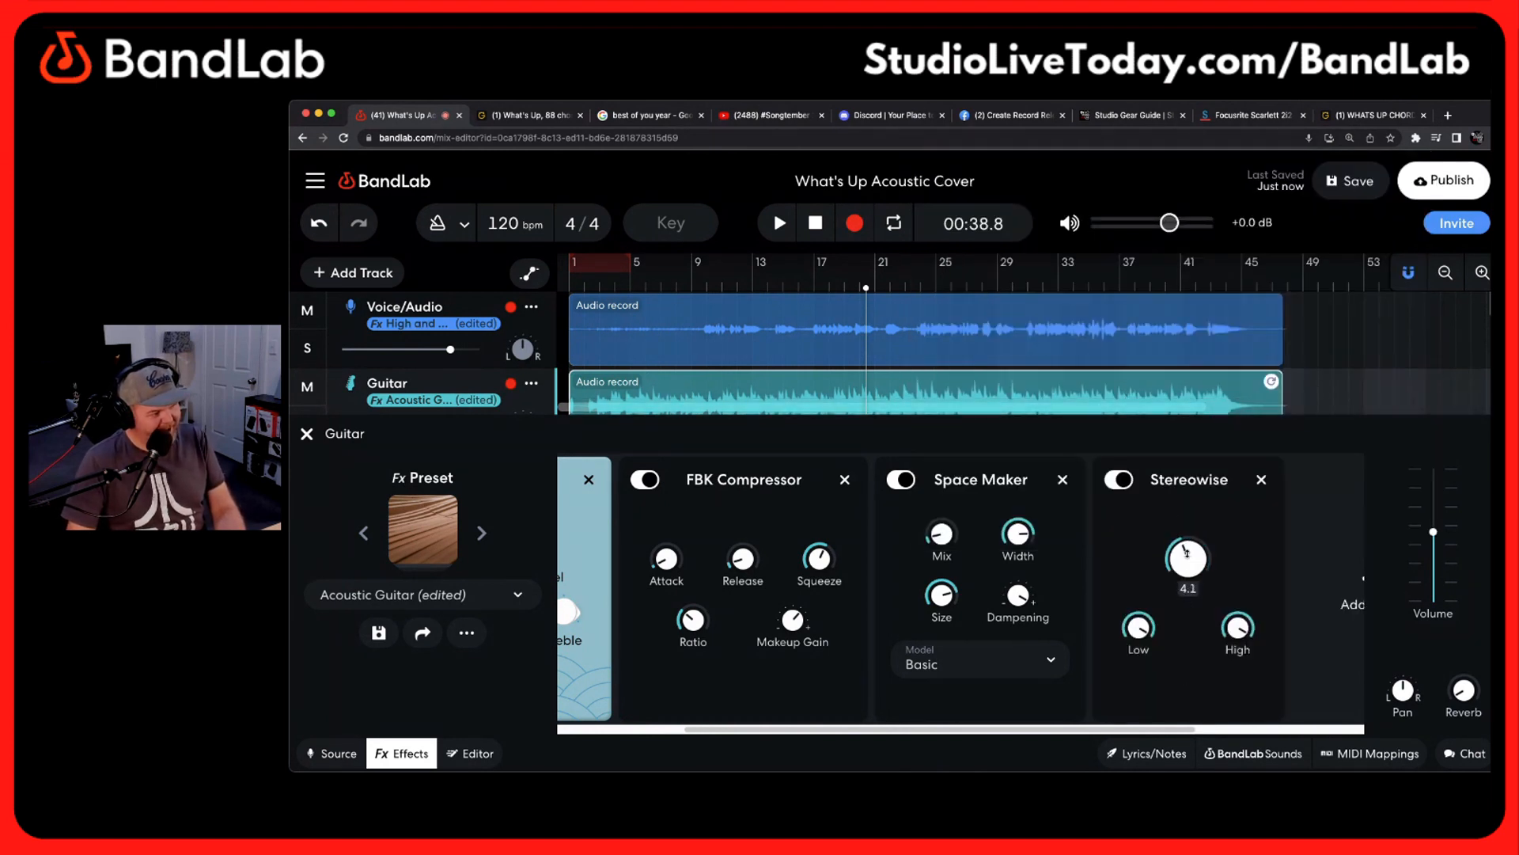
pyautogui.moveTo(1187, 554); pyautogui.dragTo(1189, 588)
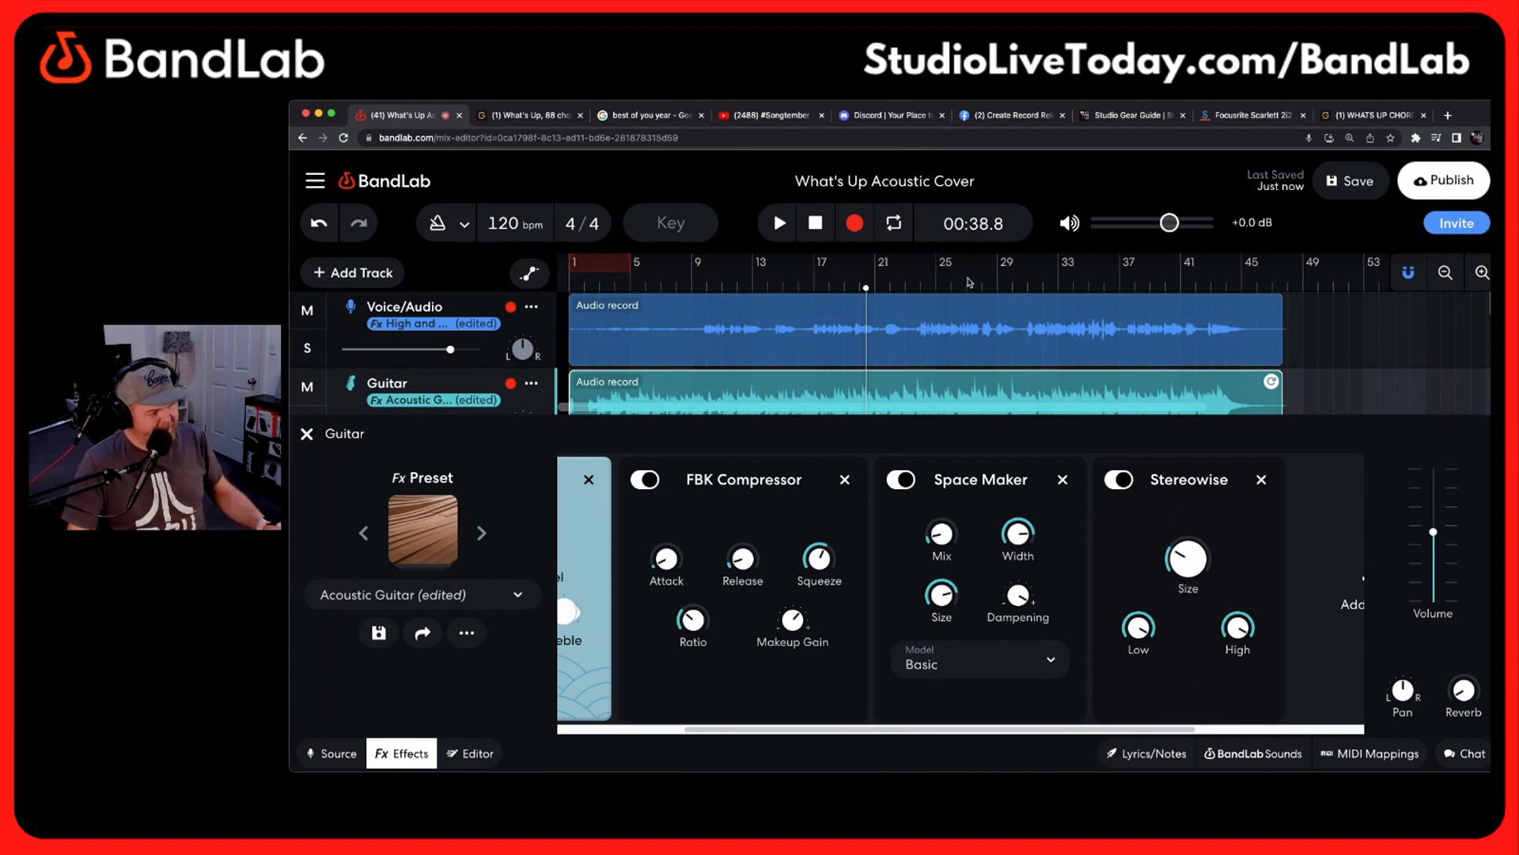
# Audition Stereowise with a higher Size and slightly lower Low setting, remove it from the Guitar chain and pause playback
pyautogui.press('space')
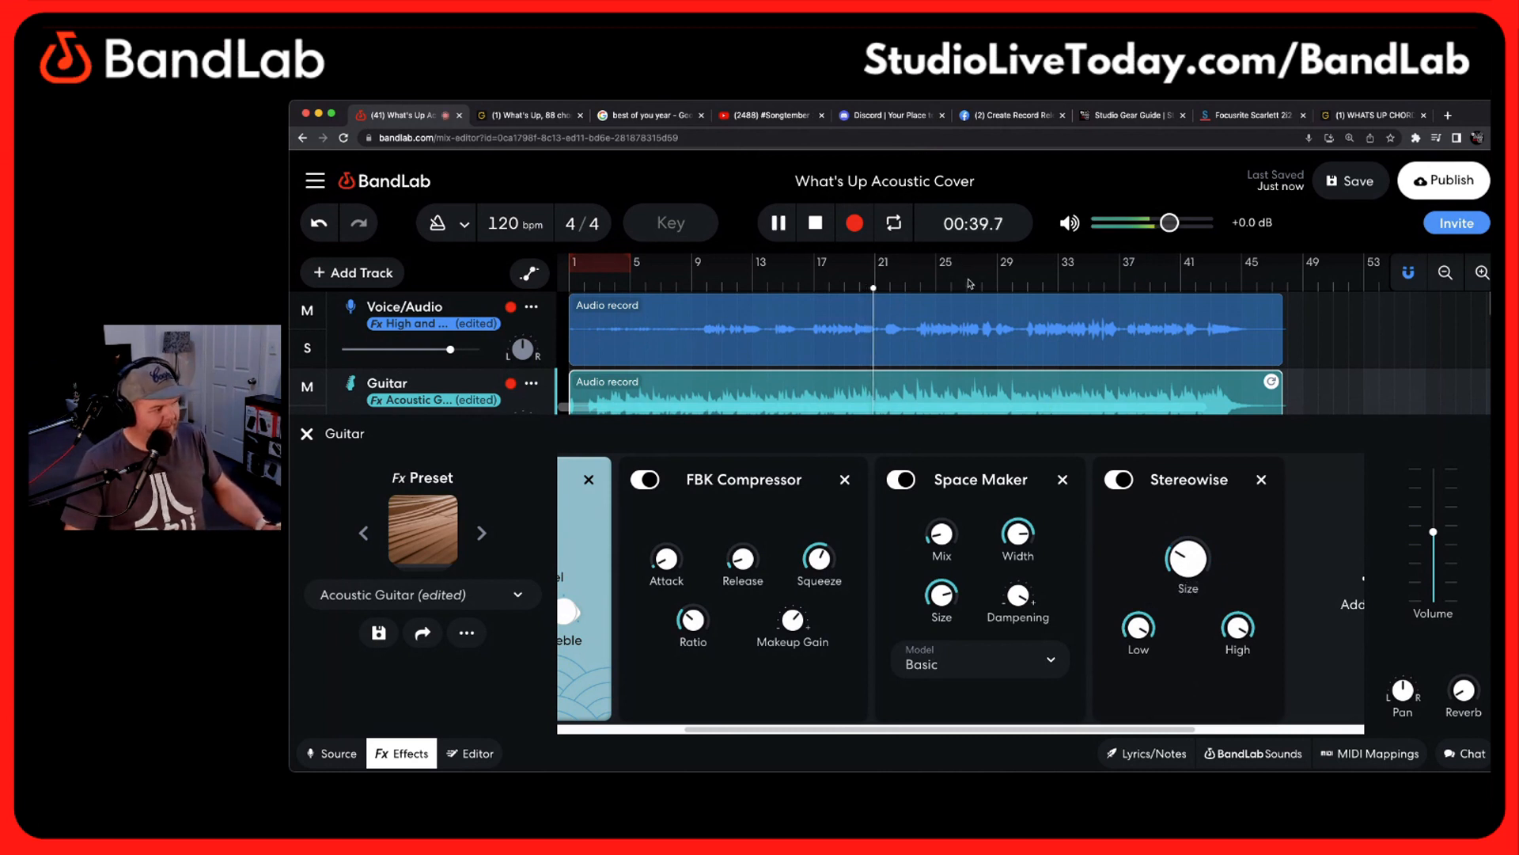
pyautogui.moveTo(1184, 536)
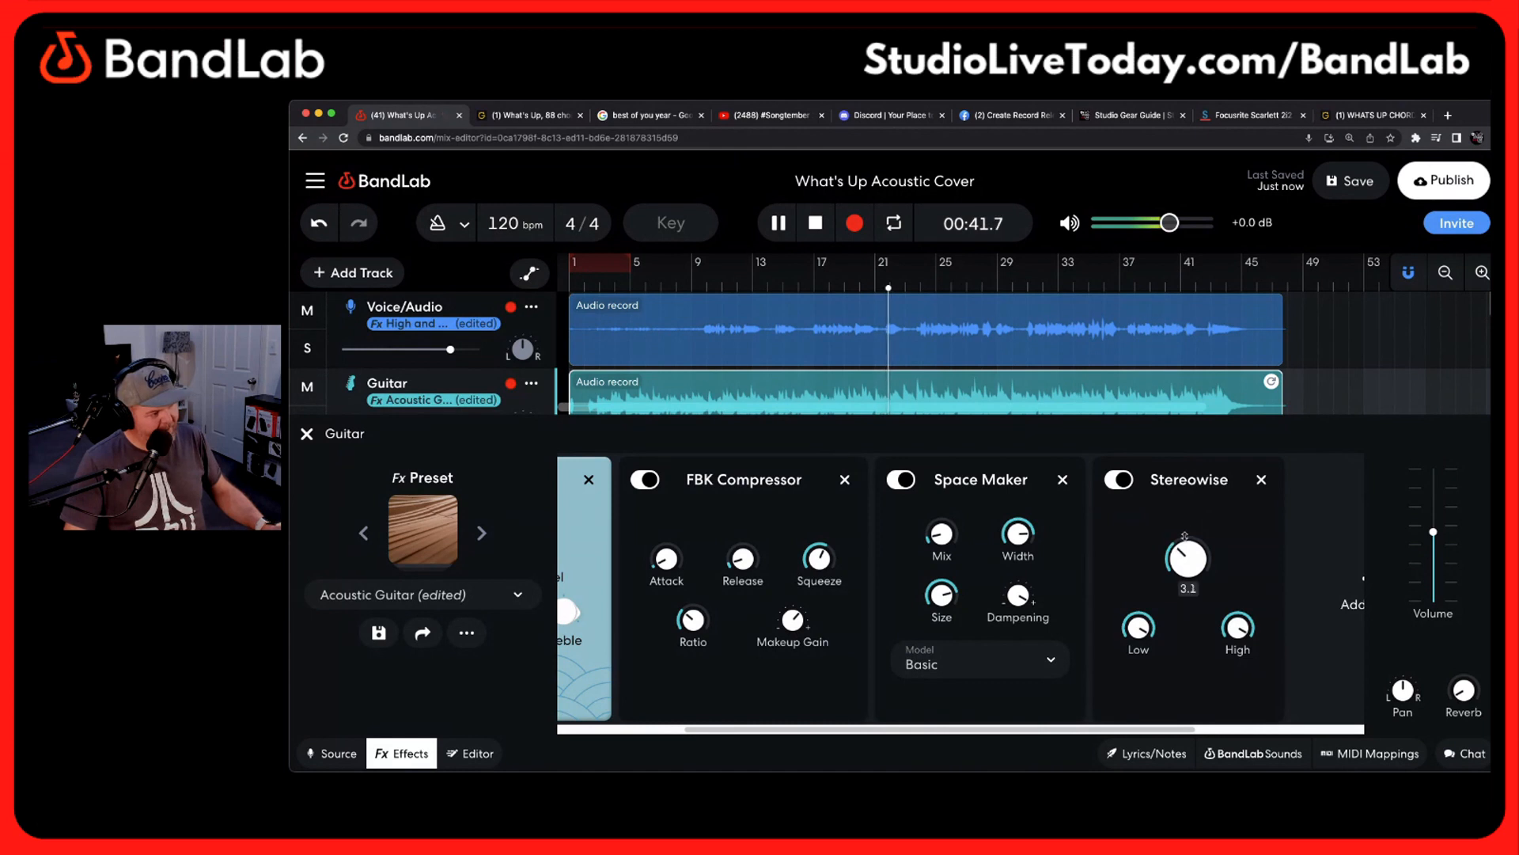
pyautogui.moveTo(1185, 536); pyautogui.dragTo(1192, 482)
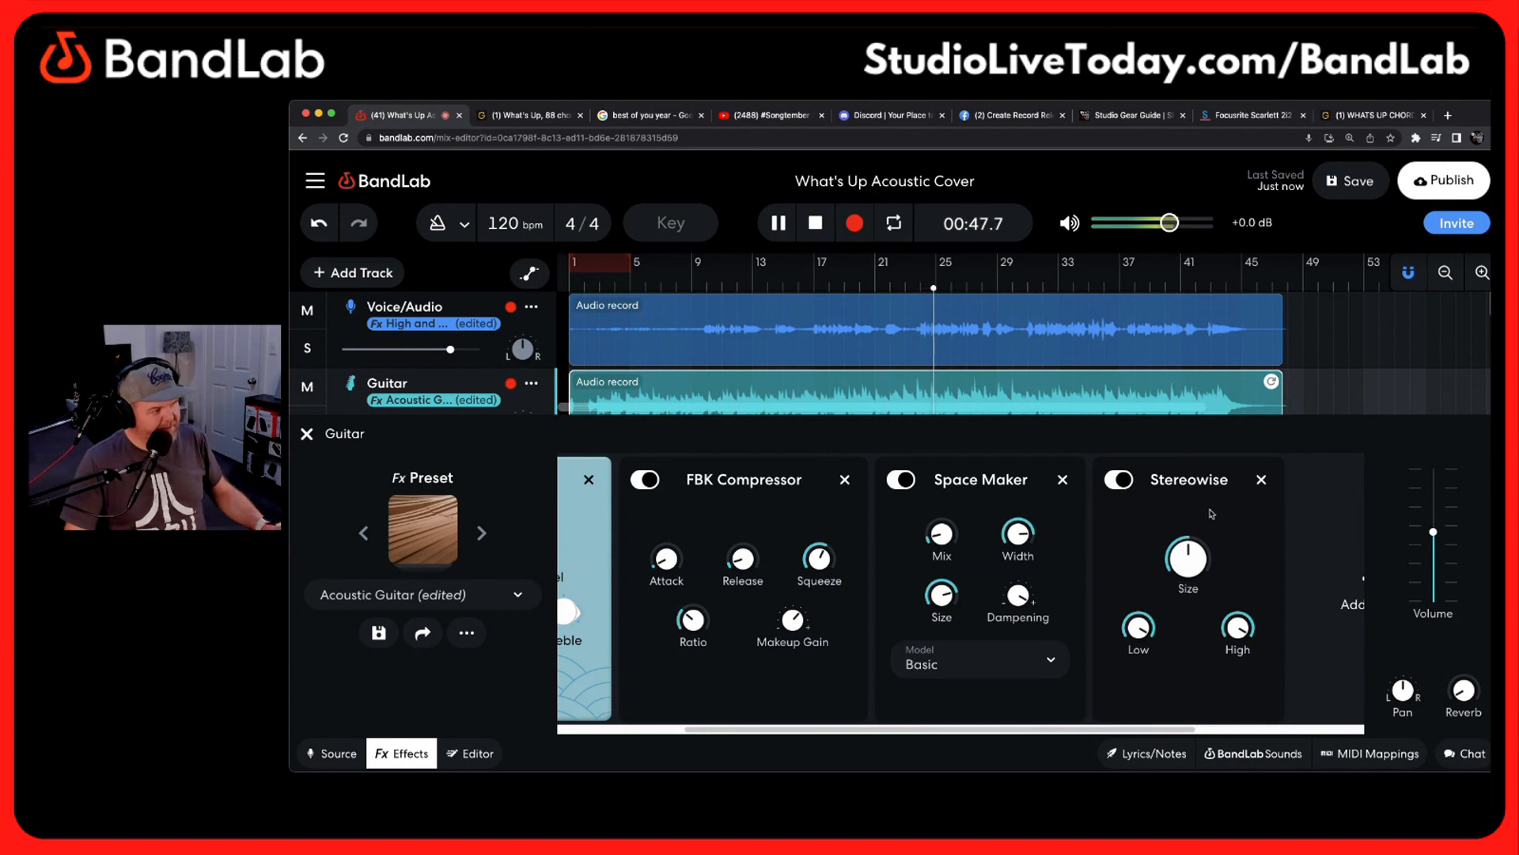
pyautogui.moveTo(1141, 622); pyautogui.dragTo(1141, 633)
pyautogui.moveTo(1140, 624)
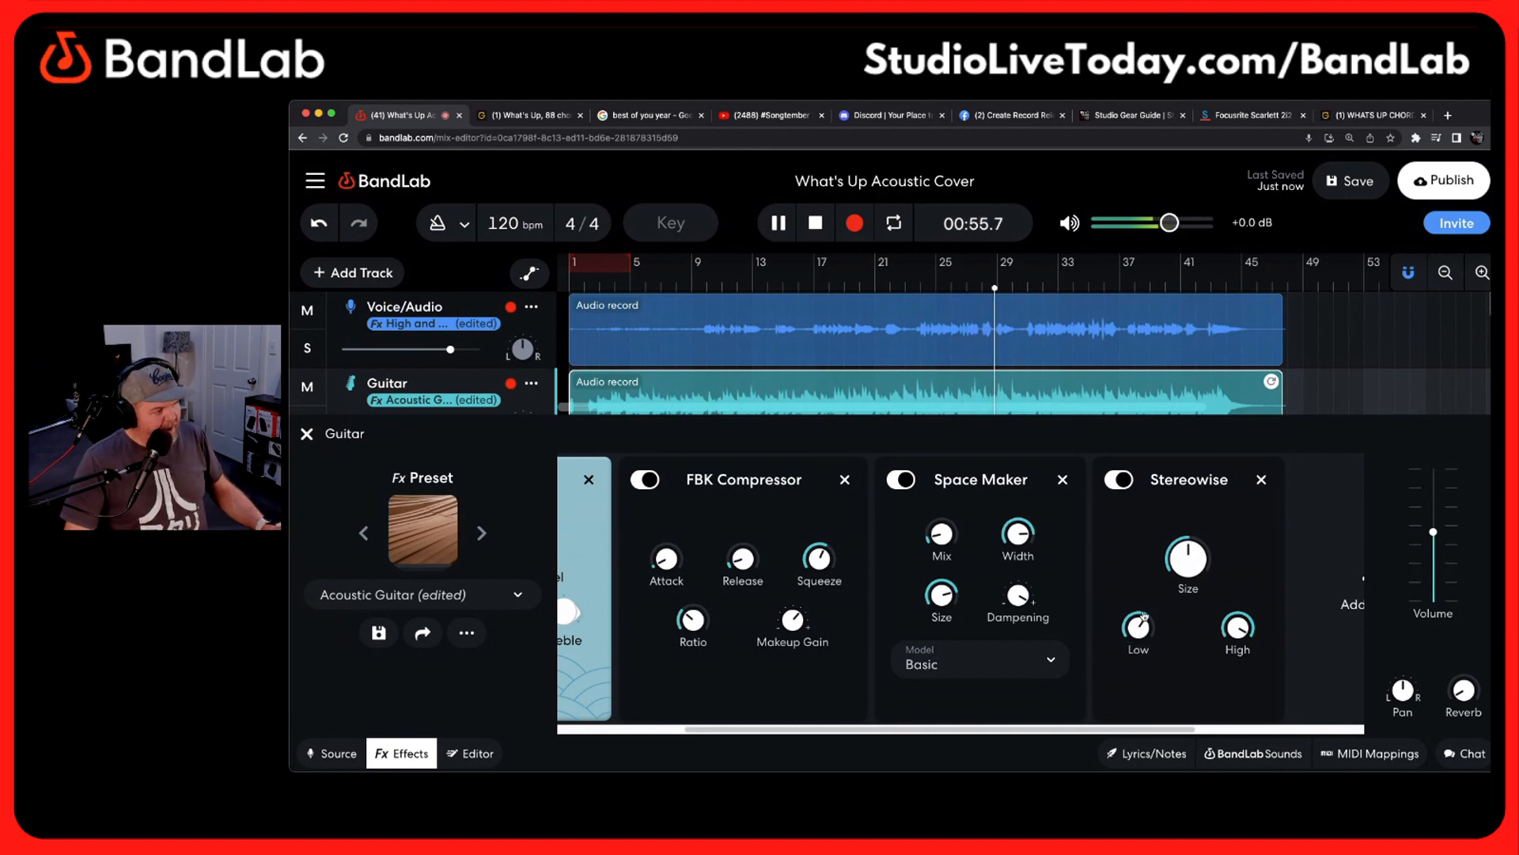
pyautogui.click(1261, 483)
pyautogui.press('space')
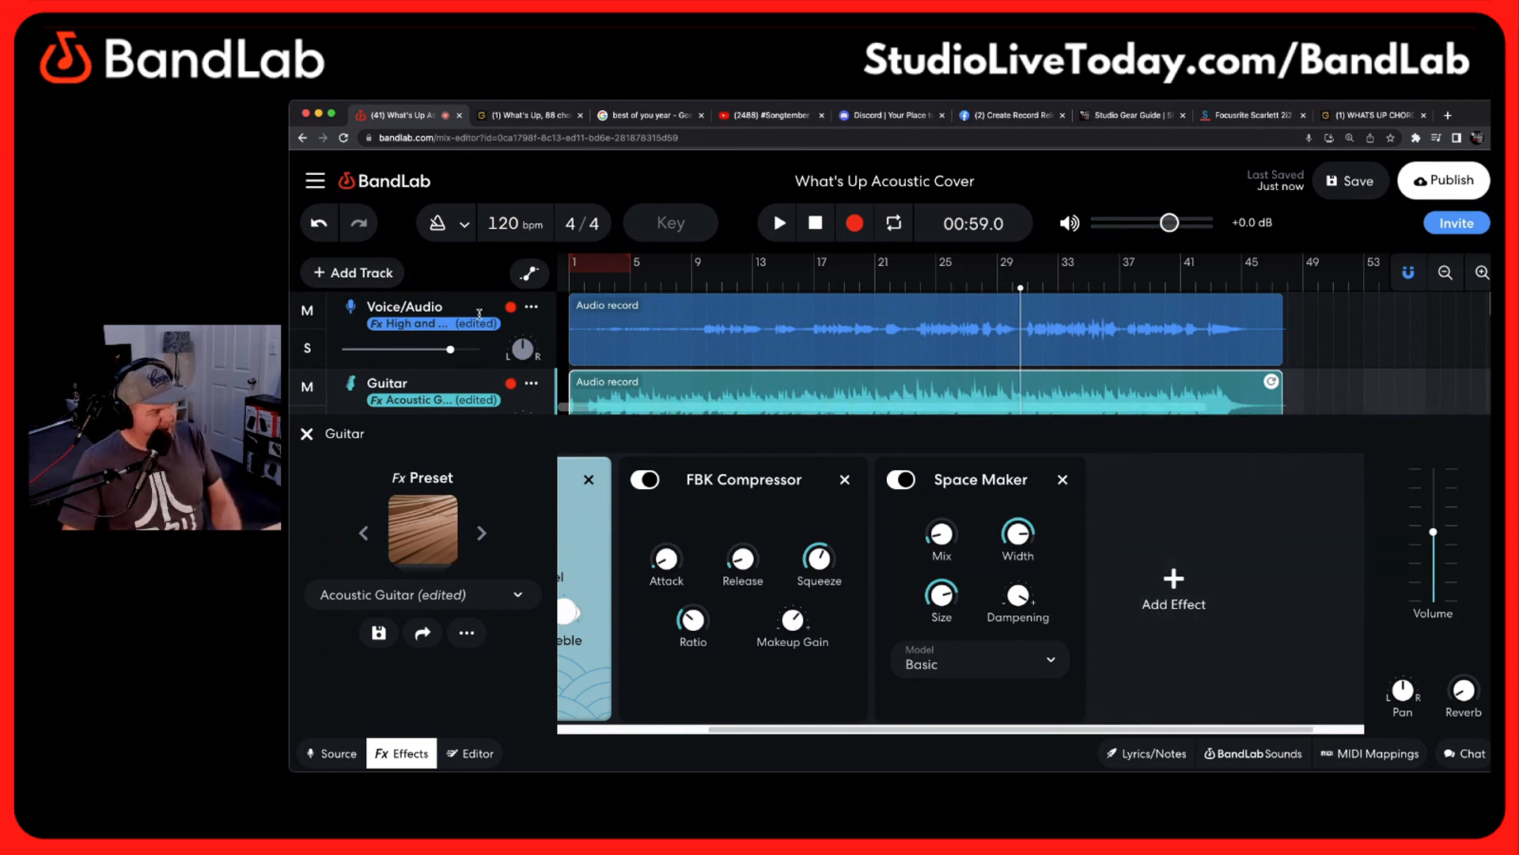
# Raise the Voice/Audio track's volume slightly and move the playhead back to 00:55.3
pyautogui.moveTo(450, 349); pyautogui.dragTo(460, 351)
pyautogui.click(307, 435)
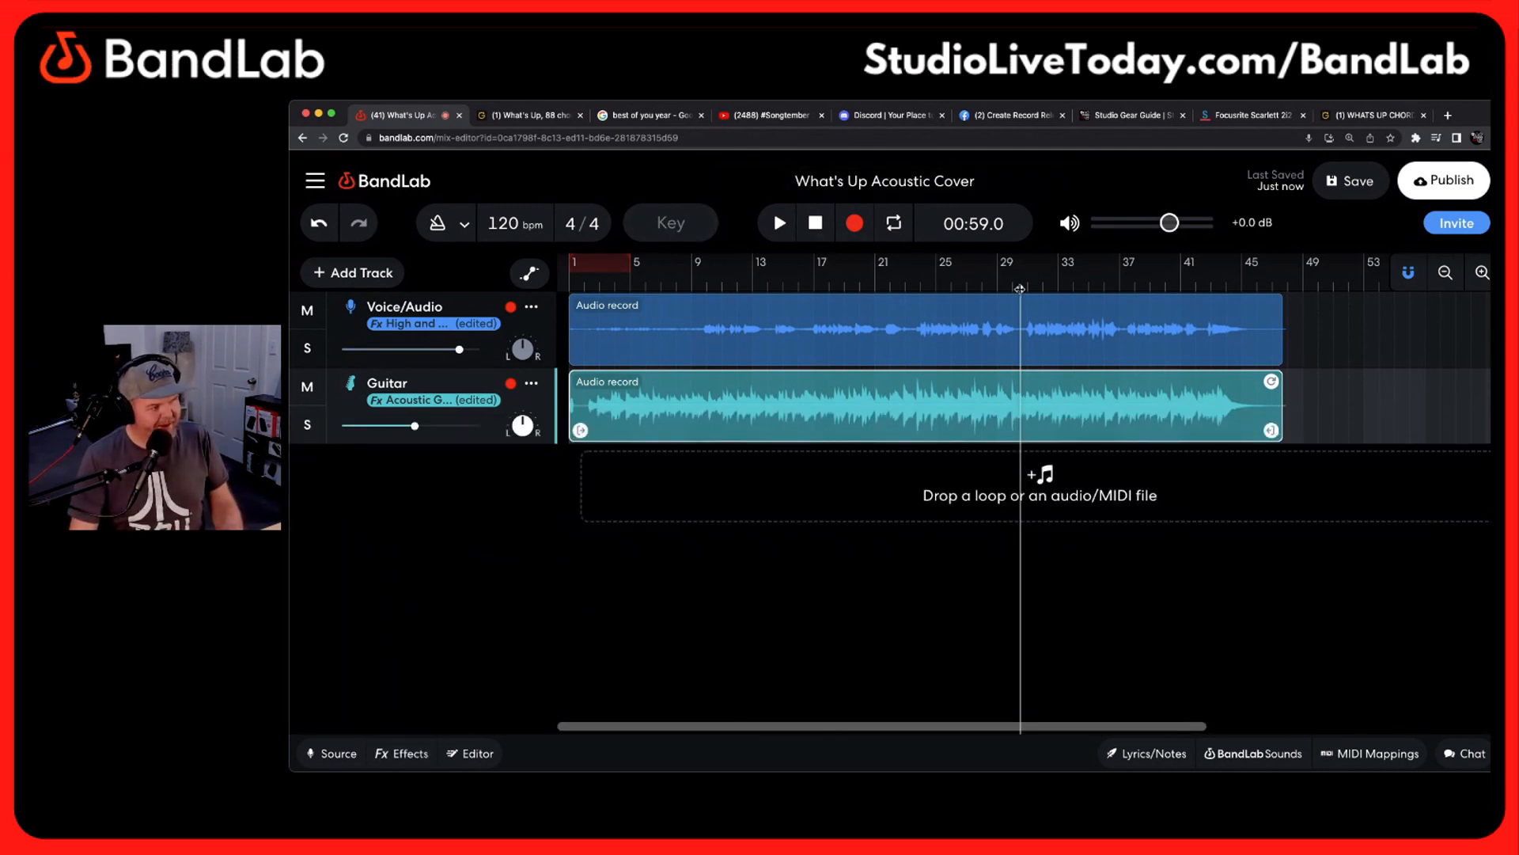
pyautogui.moveTo(1020, 289); pyautogui.dragTo(992, 265)
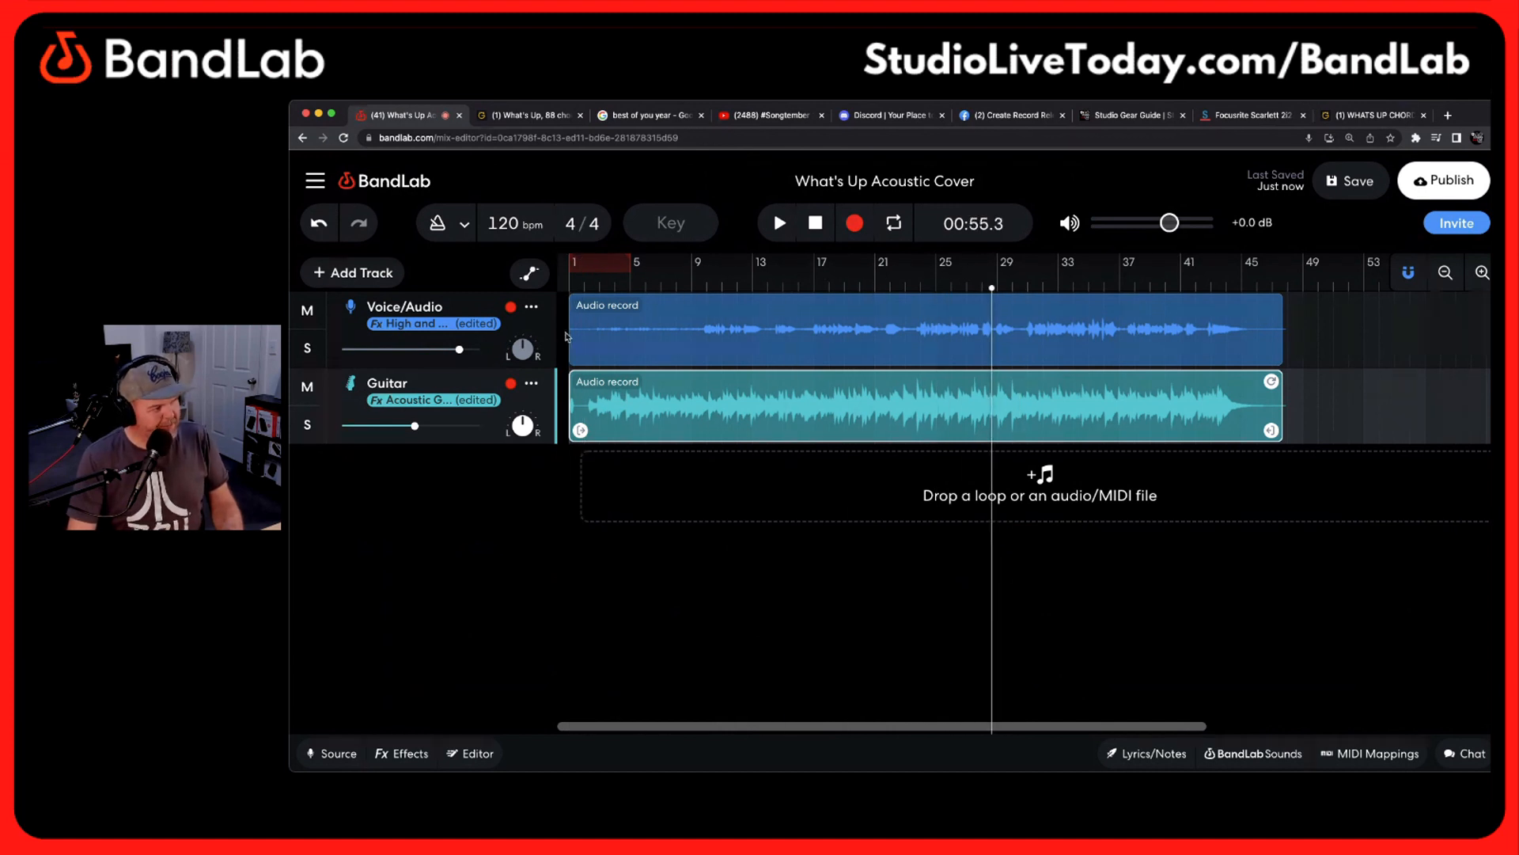
# Turn on AutoPitch for the Voice/Audio track
pyautogui.click(638, 334)
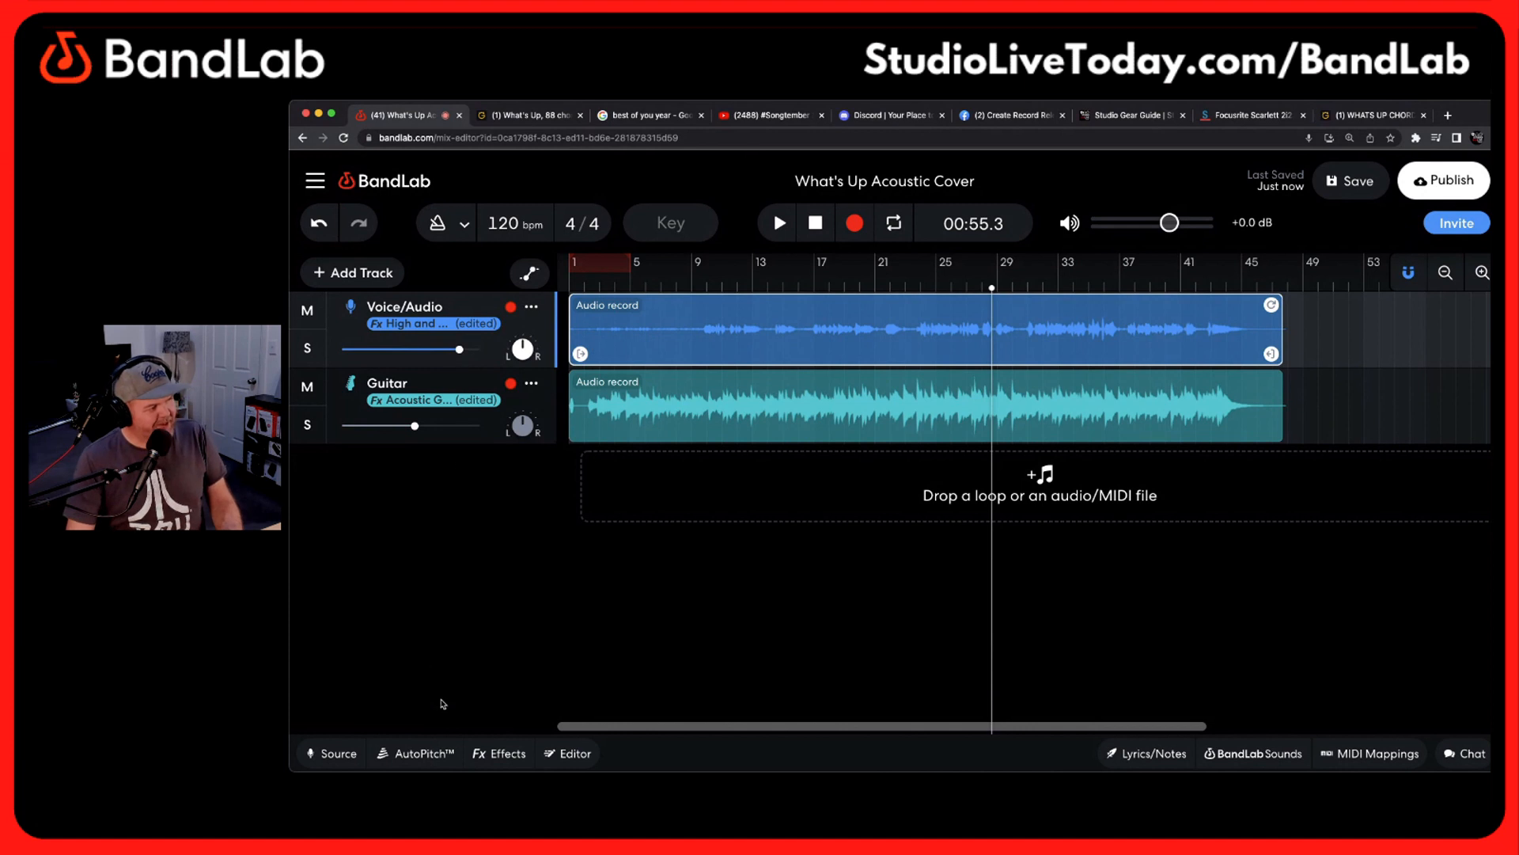
pyautogui.click(420, 753)
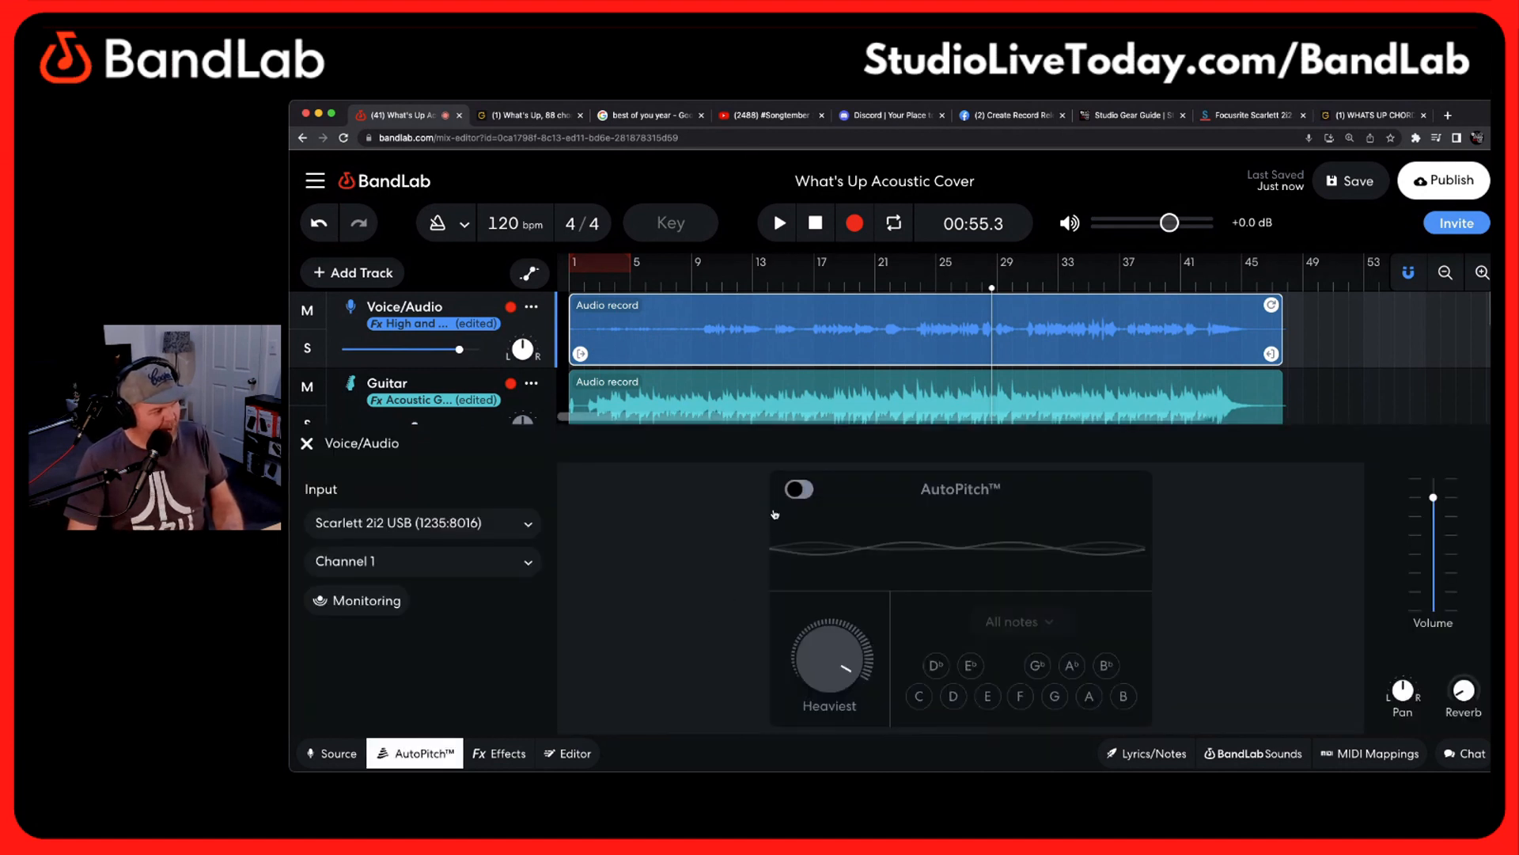
pyautogui.click(799, 491)
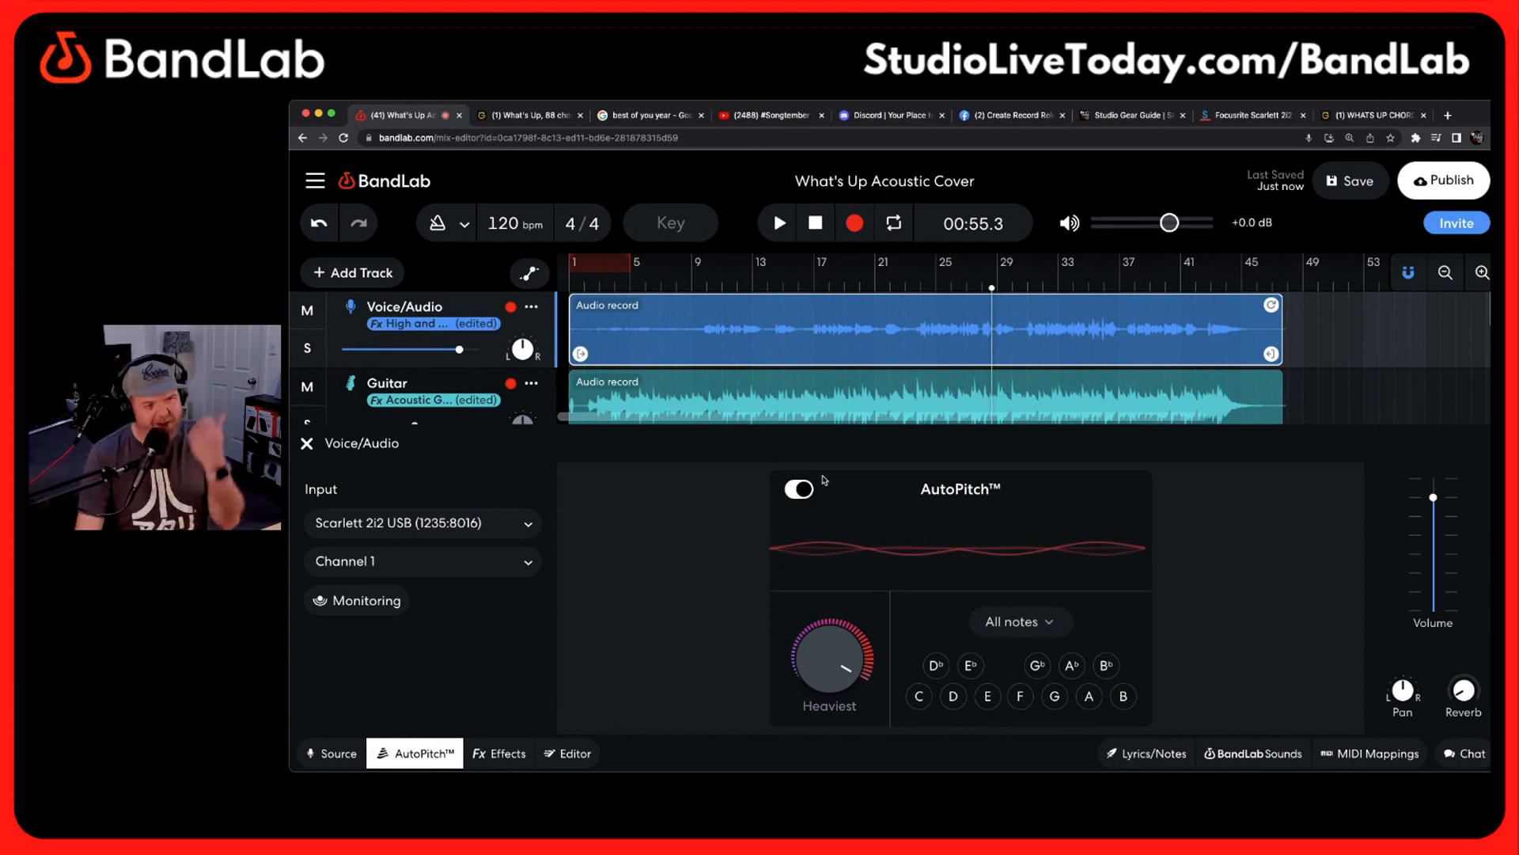
pyautogui.moveTo(841, 660)
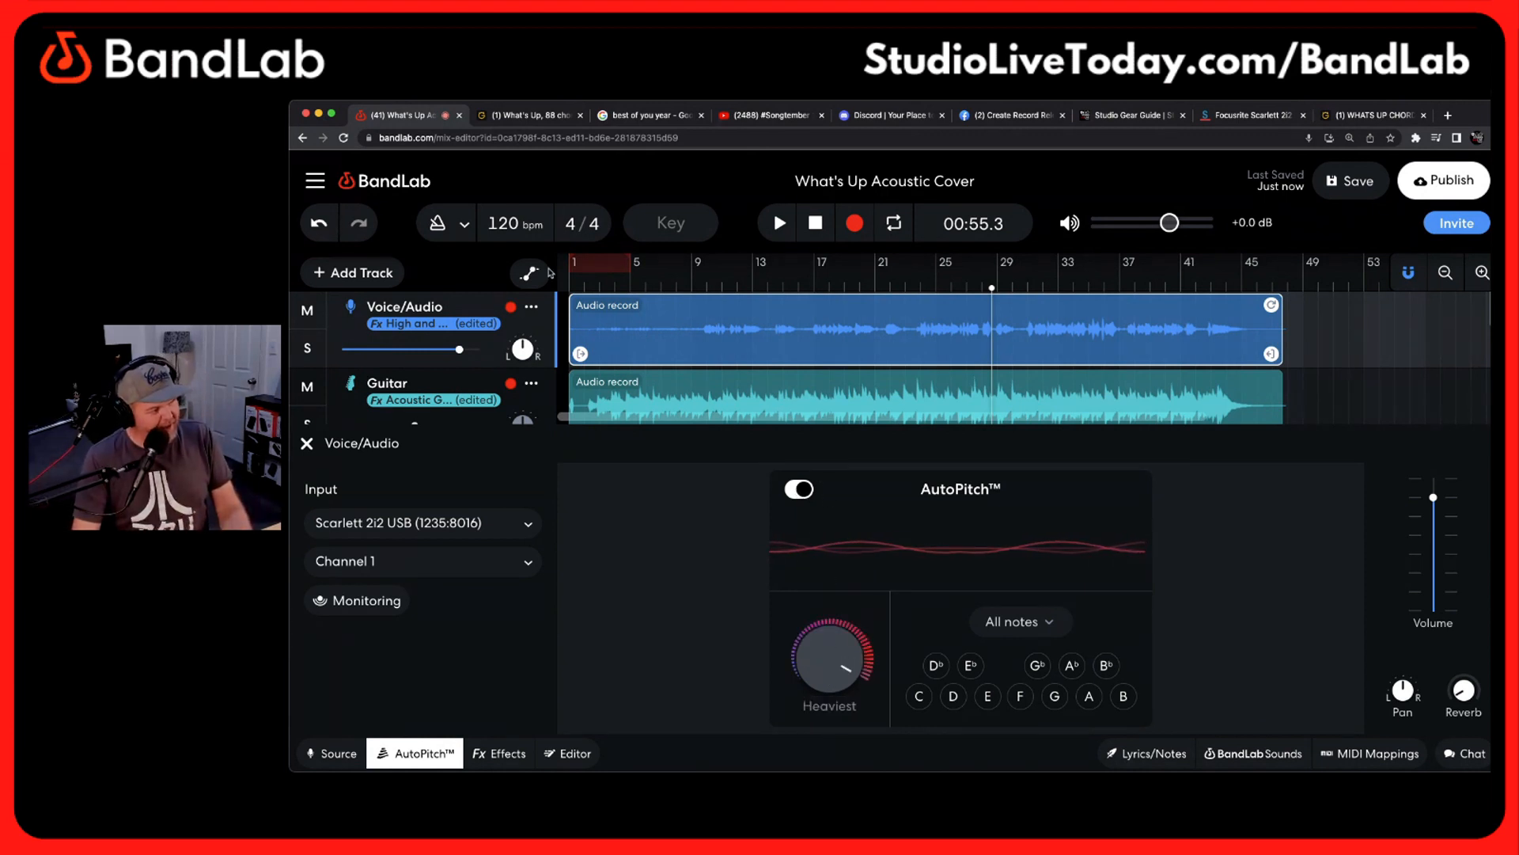
# Solo the Voice/Audio track and audition the pitch-corrected vocal from about bar 30, pausing around 01:11
pyautogui.click(308, 349)
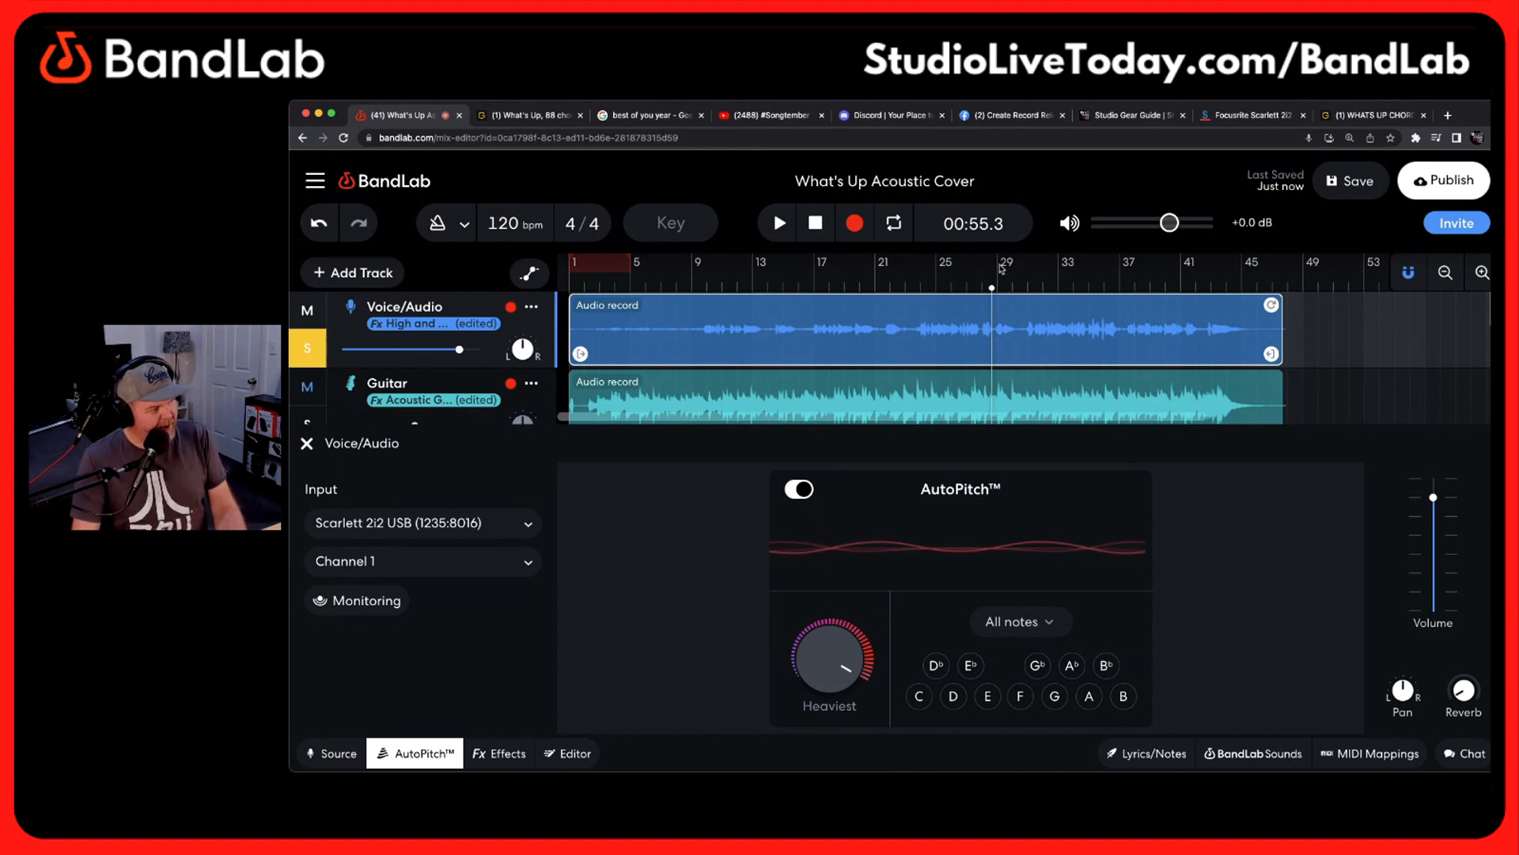
pyautogui.moveTo(991, 286); pyautogui.dragTo(1027, 287)
pyautogui.press('space')
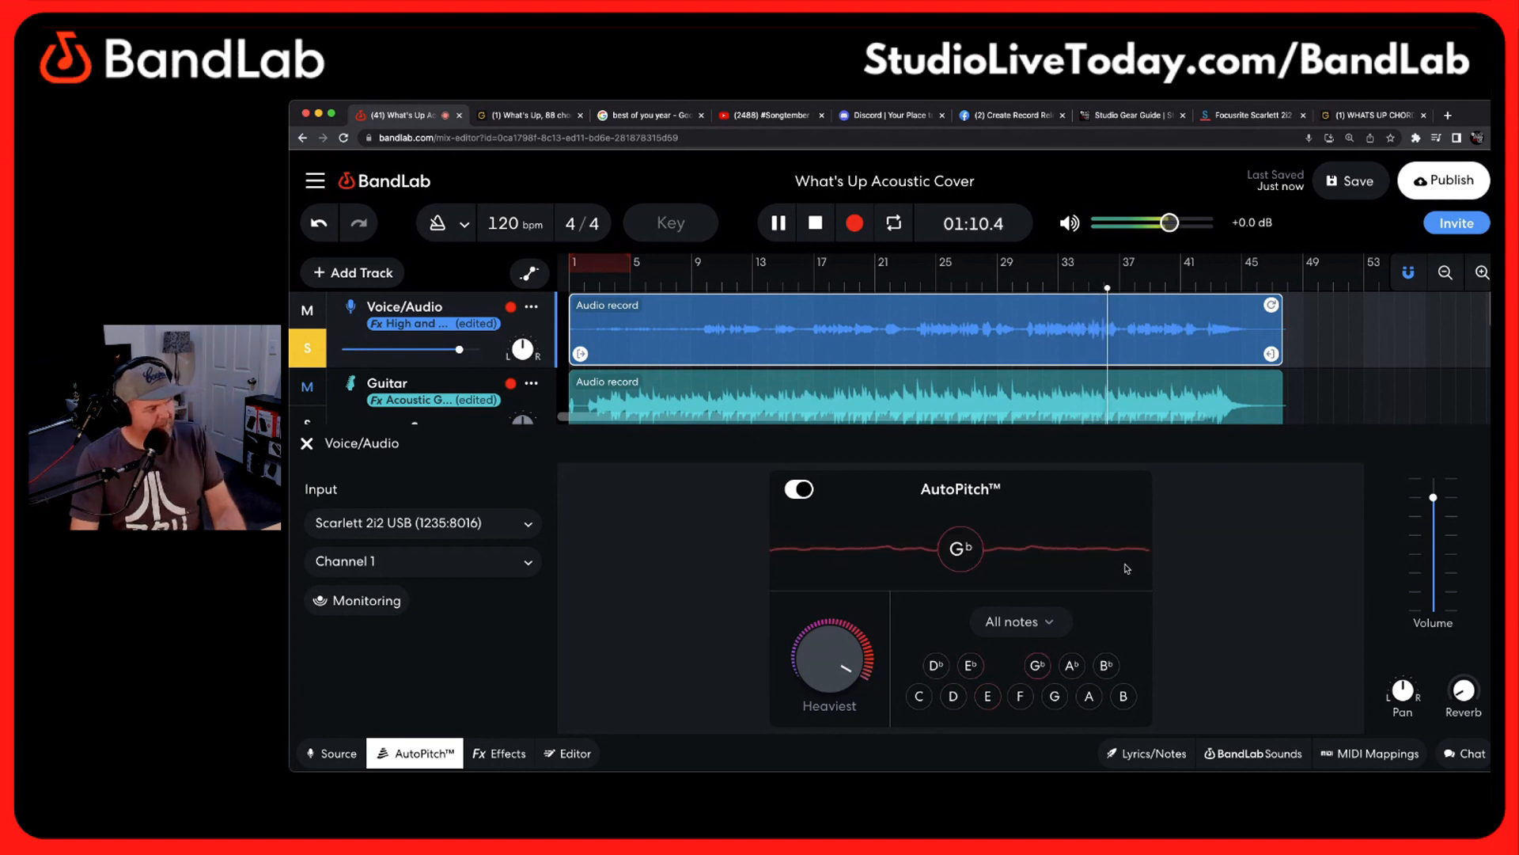
pyautogui.press('space')
# Set the AutoPitch scale to E major and audition the soloed vocal from about bar 32
pyautogui.click(1060, 622)
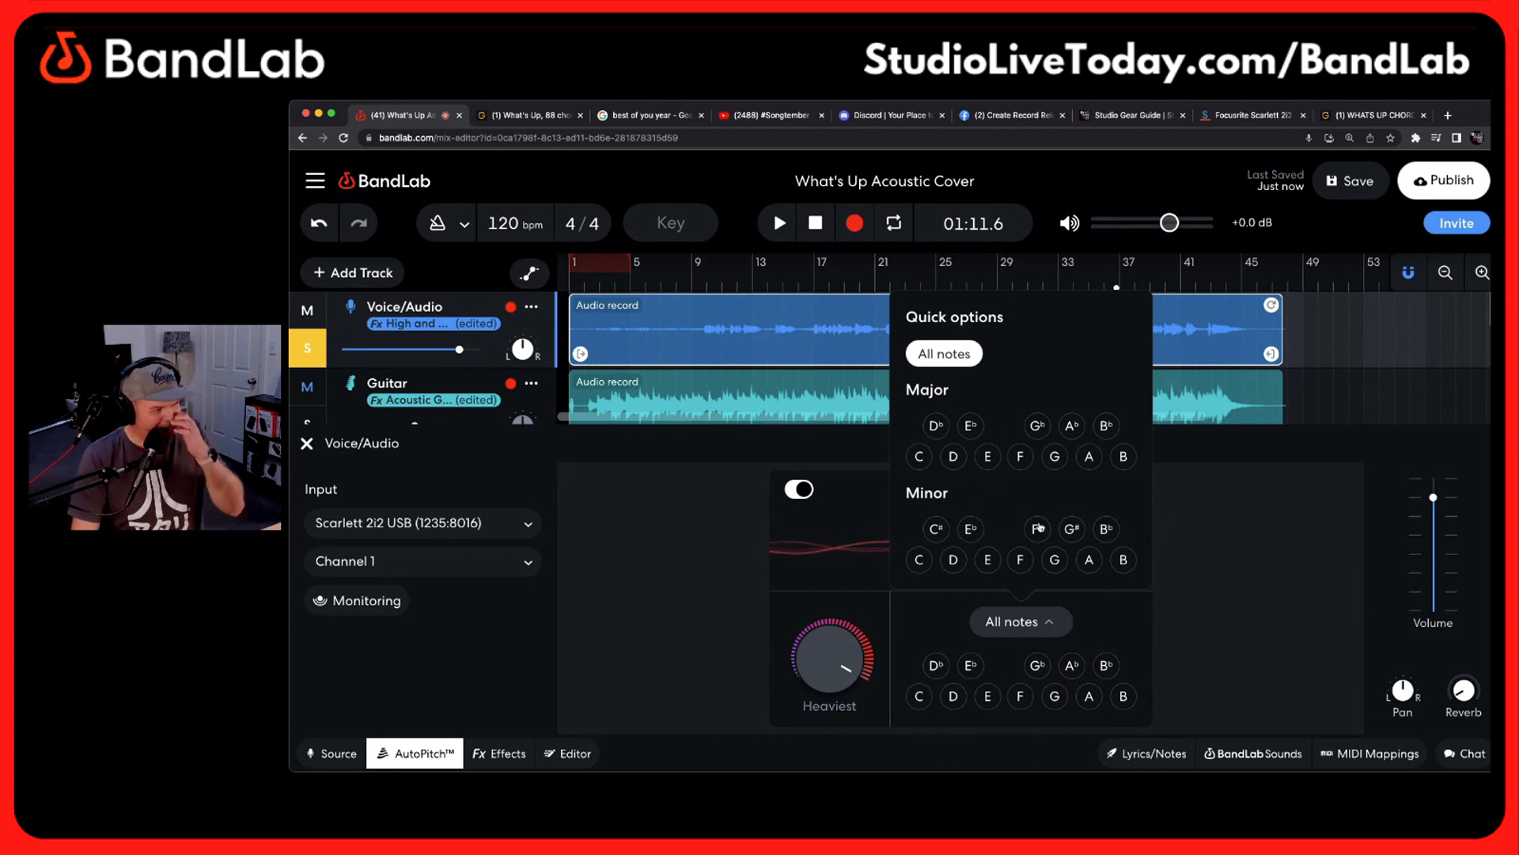
pyautogui.click(987, 458)
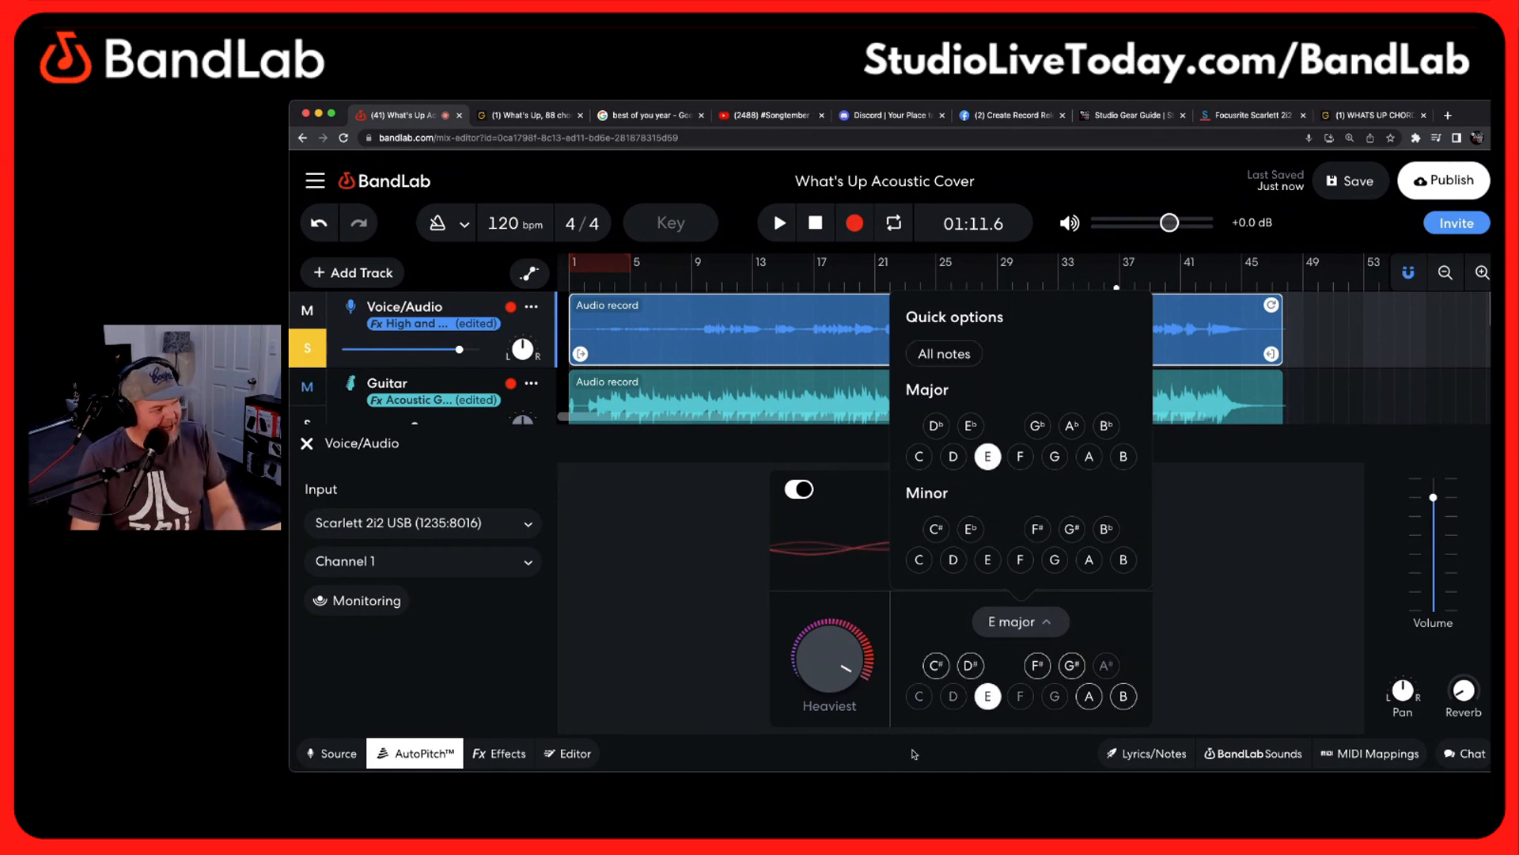
pyautogui.click(1264, 568)
pyautogui.moveTo(1116, 287); pyautogui.dragTo(1050, 286)
pyautogui.press('space')
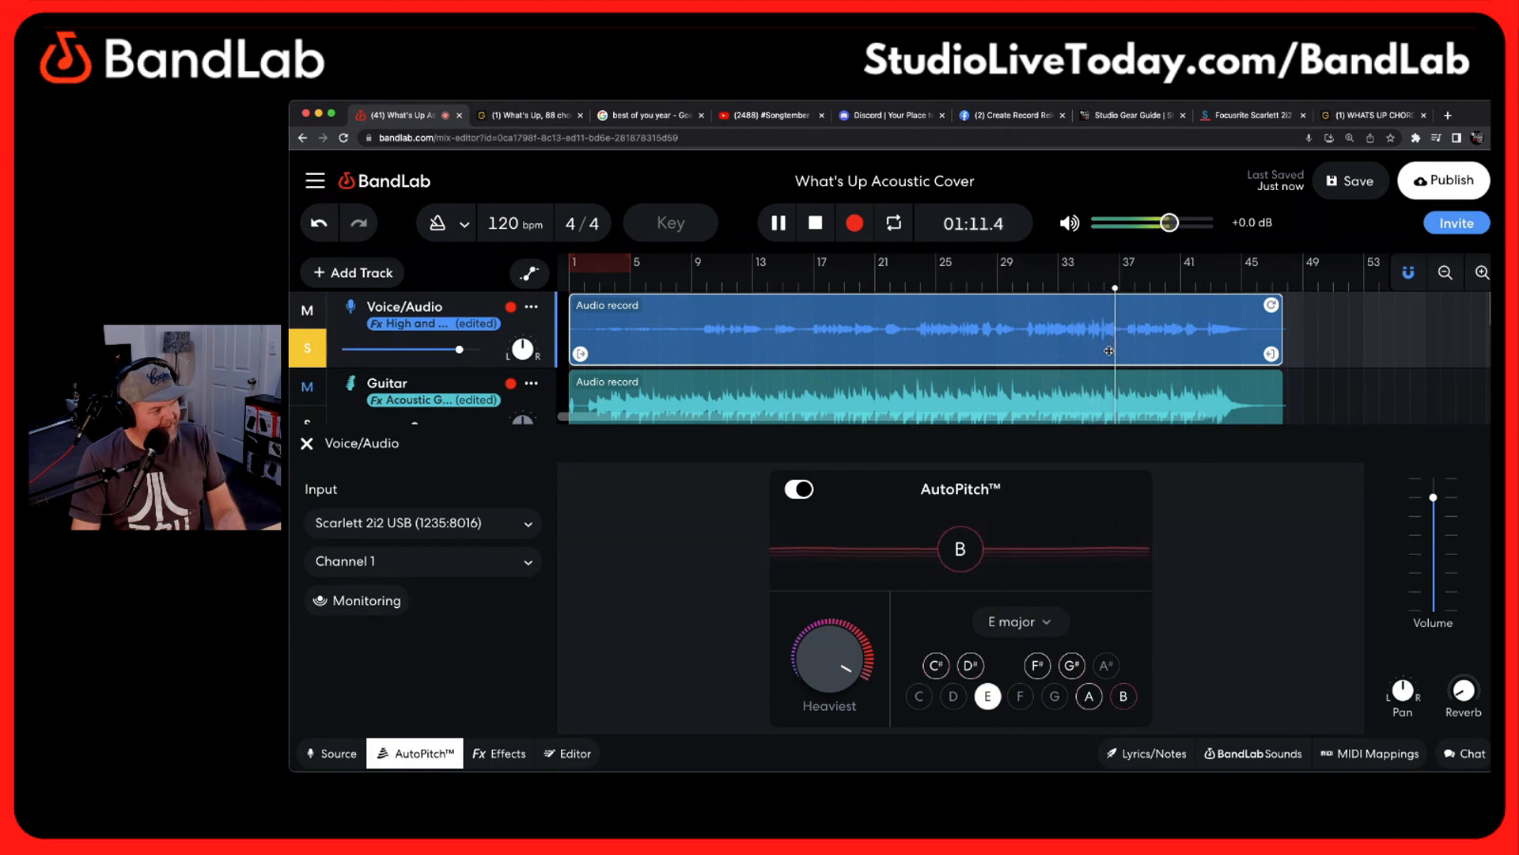
pyautogui.press('space')
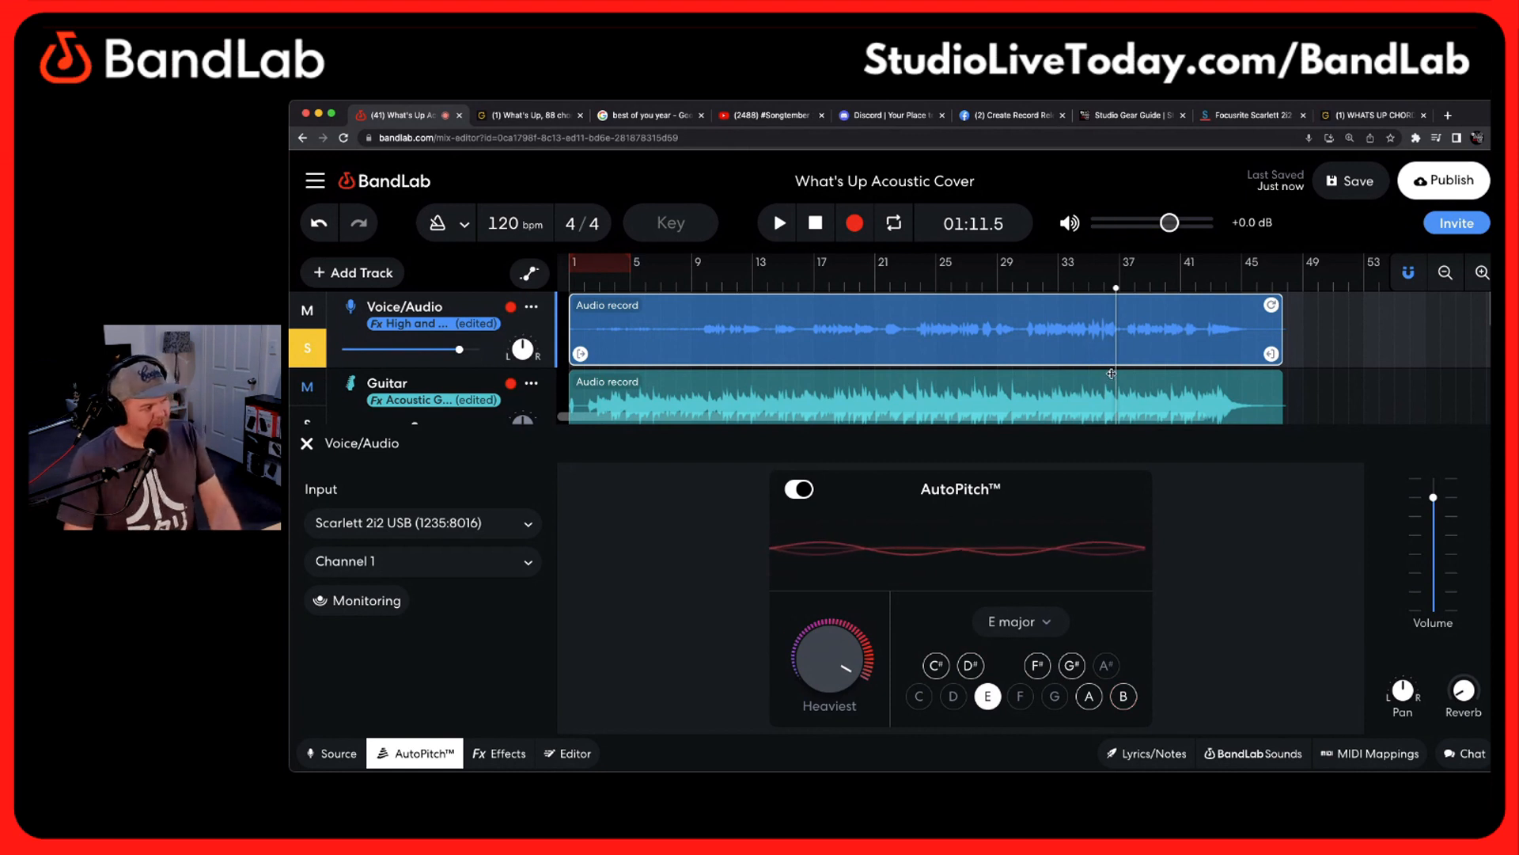
# Return the AutoPitch scale to All notes and reduce the correction strength to Lightest, about 9%
pyautogui.moveTo(833, 647)
pyautogui.moveTo(833, 647); pyautogui.dragTo(827, 696)
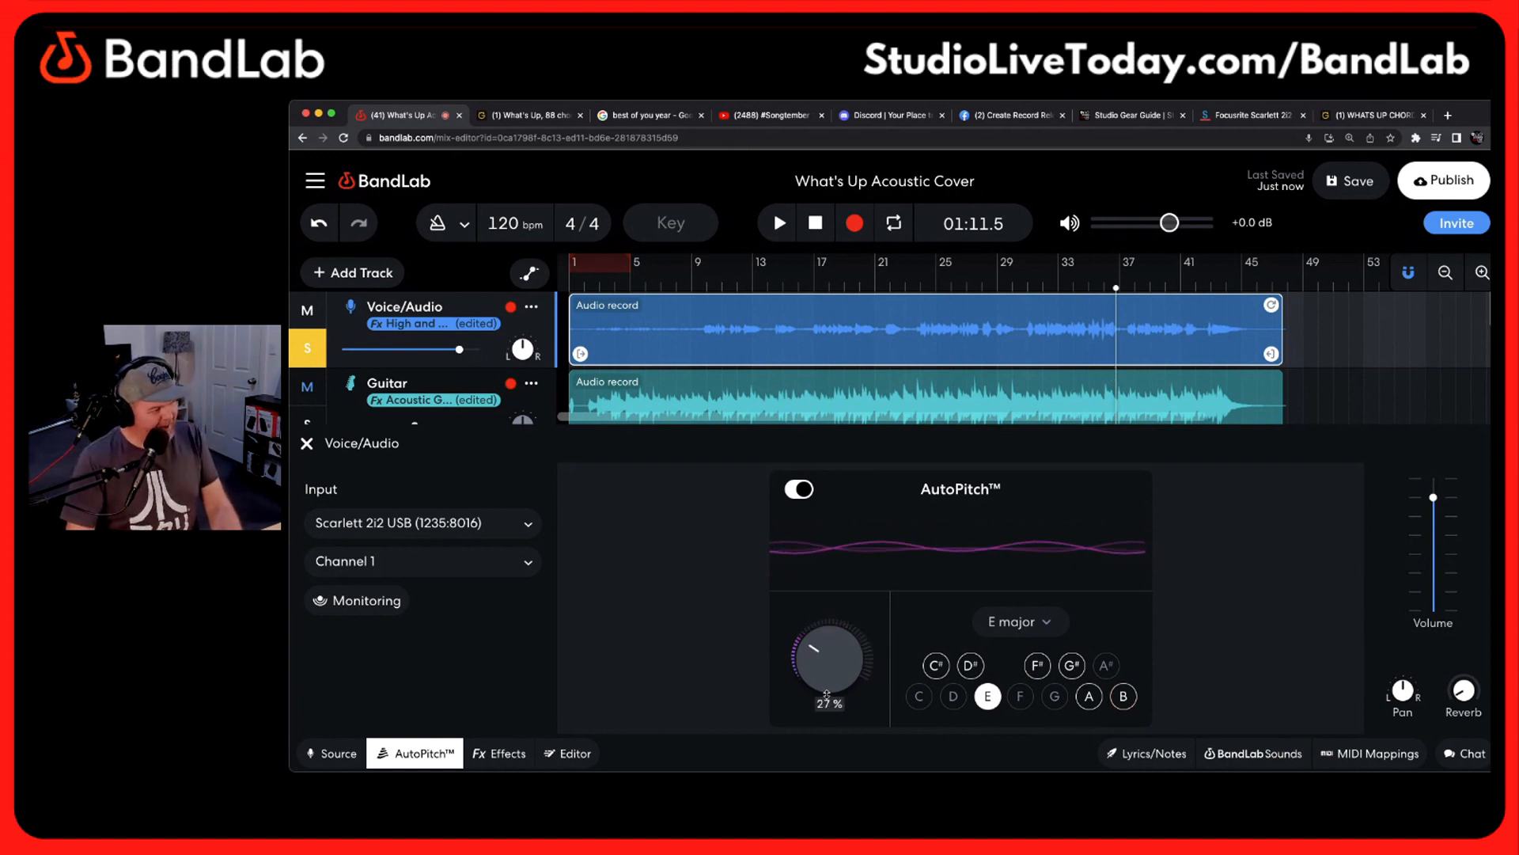
pyautogui.click(1009, 624)
pyautogui.click(962, 353)
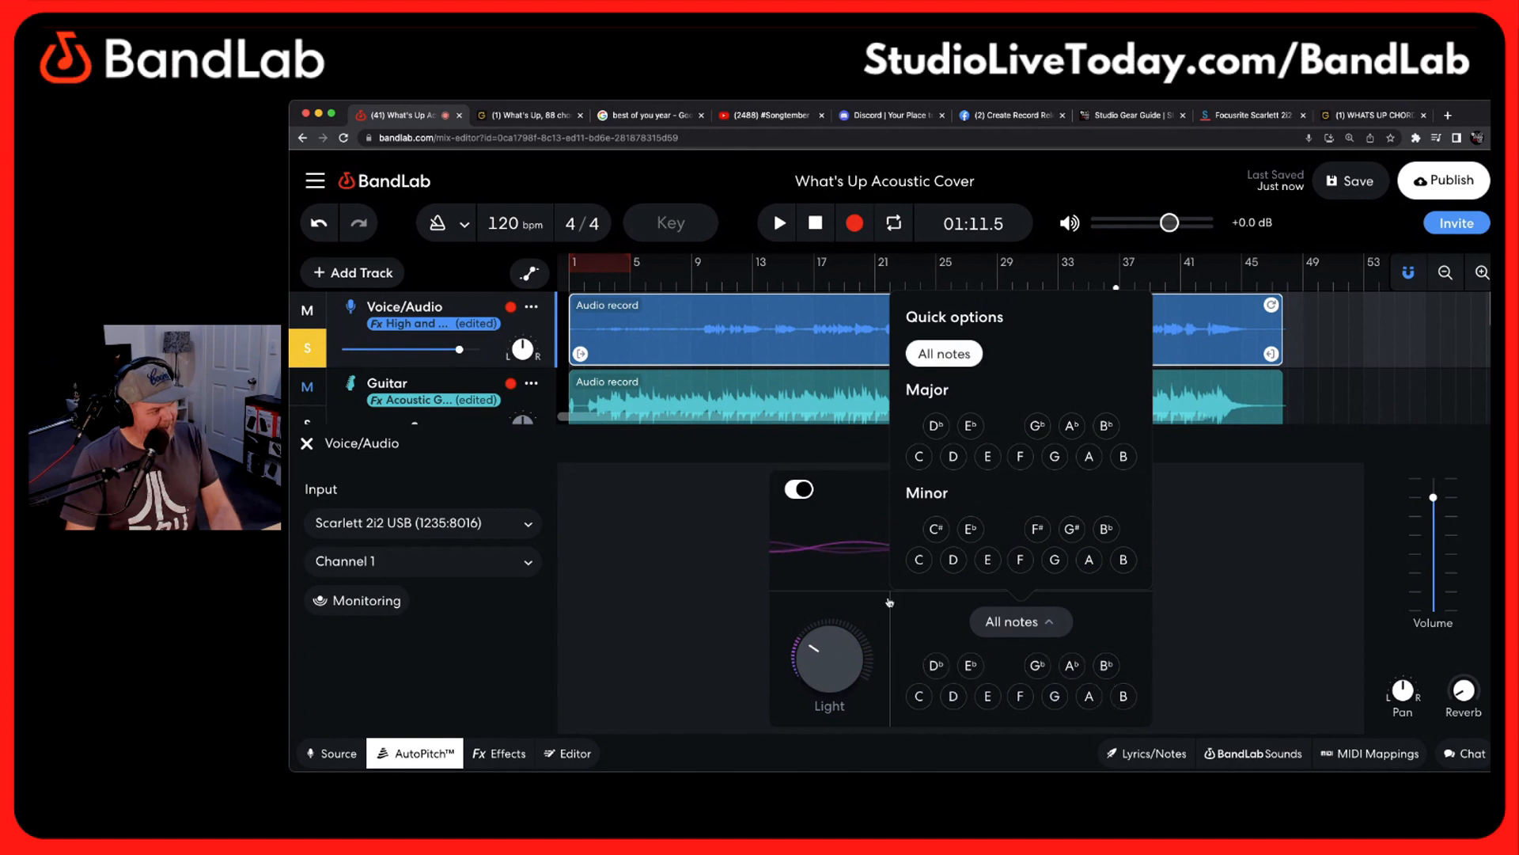
pyautogui.moveTo(837, 686); pyautogui.dragTo(808, 686)
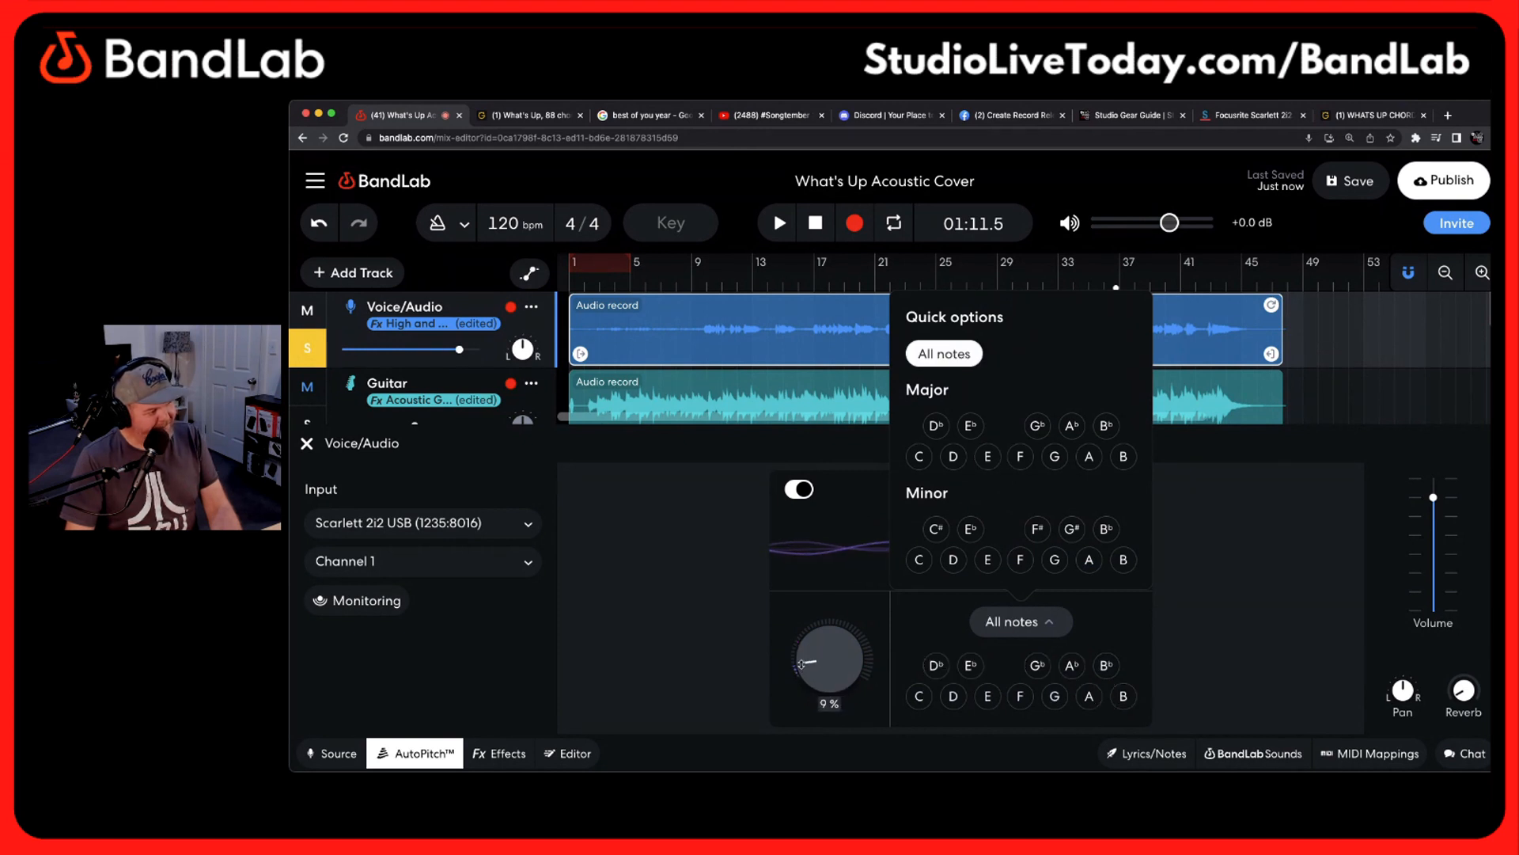
pyautogui.moveTo(800, 663); pyautogui.dragTo(800, 662)
pyautogui.click(1187, 610)
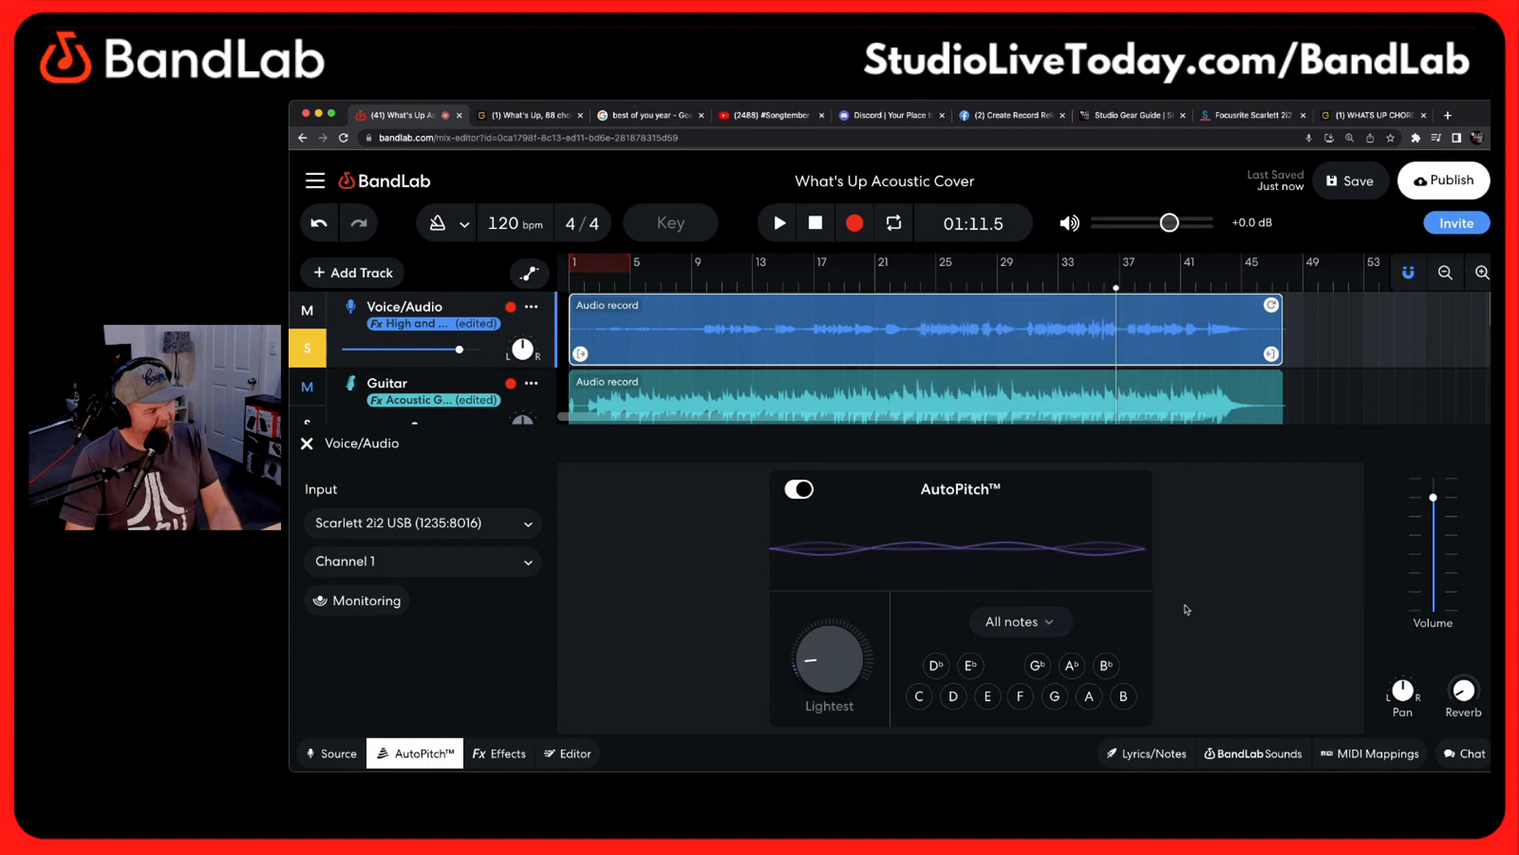
# Audition the vocal with the light AutoPitch setting up to 01:22, close its settings and turn off the track's solo
pyautogui.press('space')
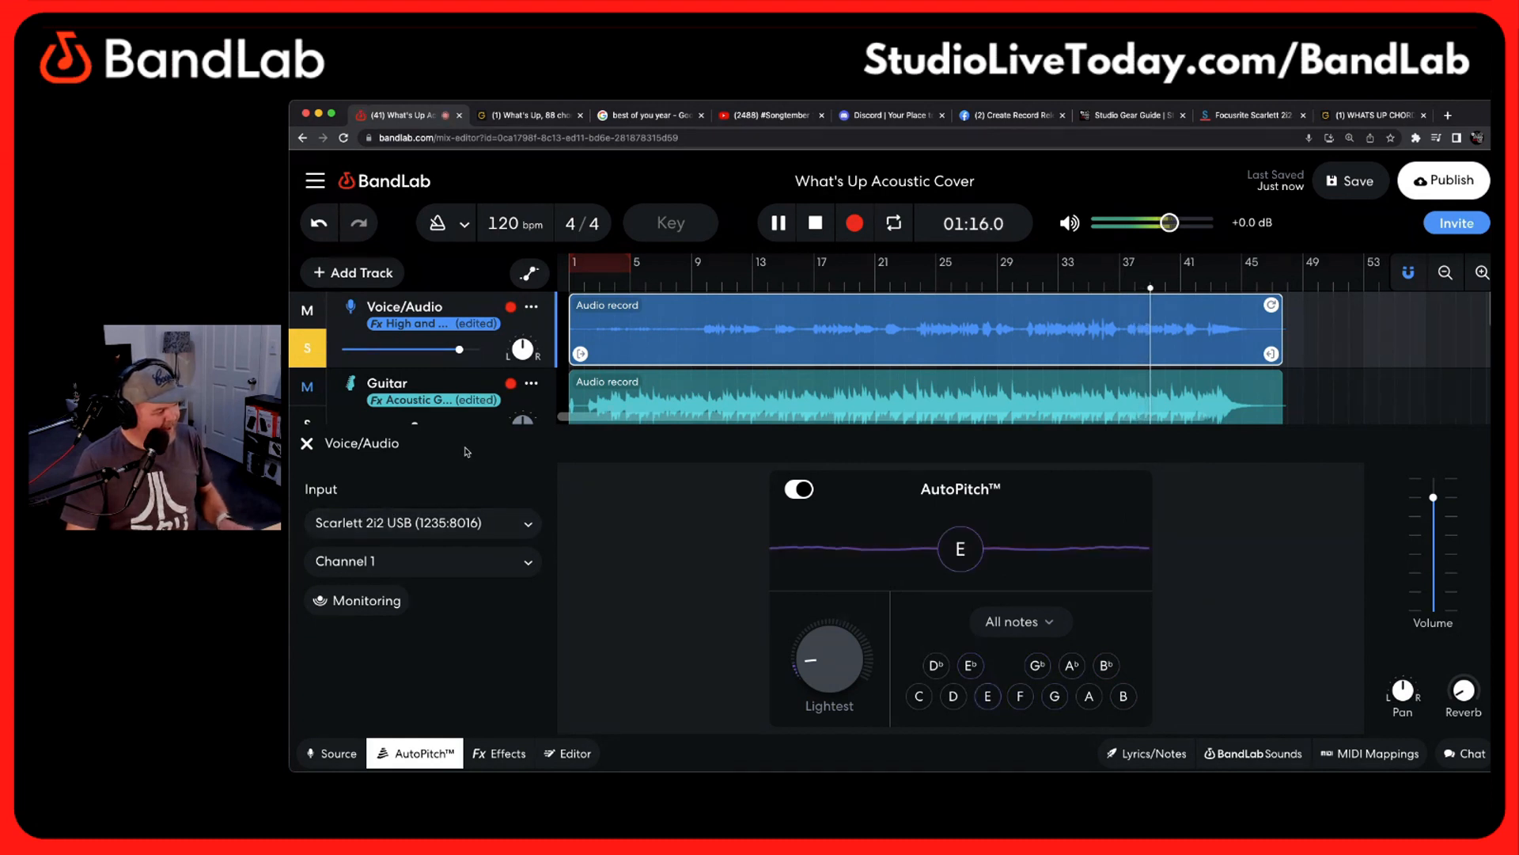
pyautogui.click(305, 444)
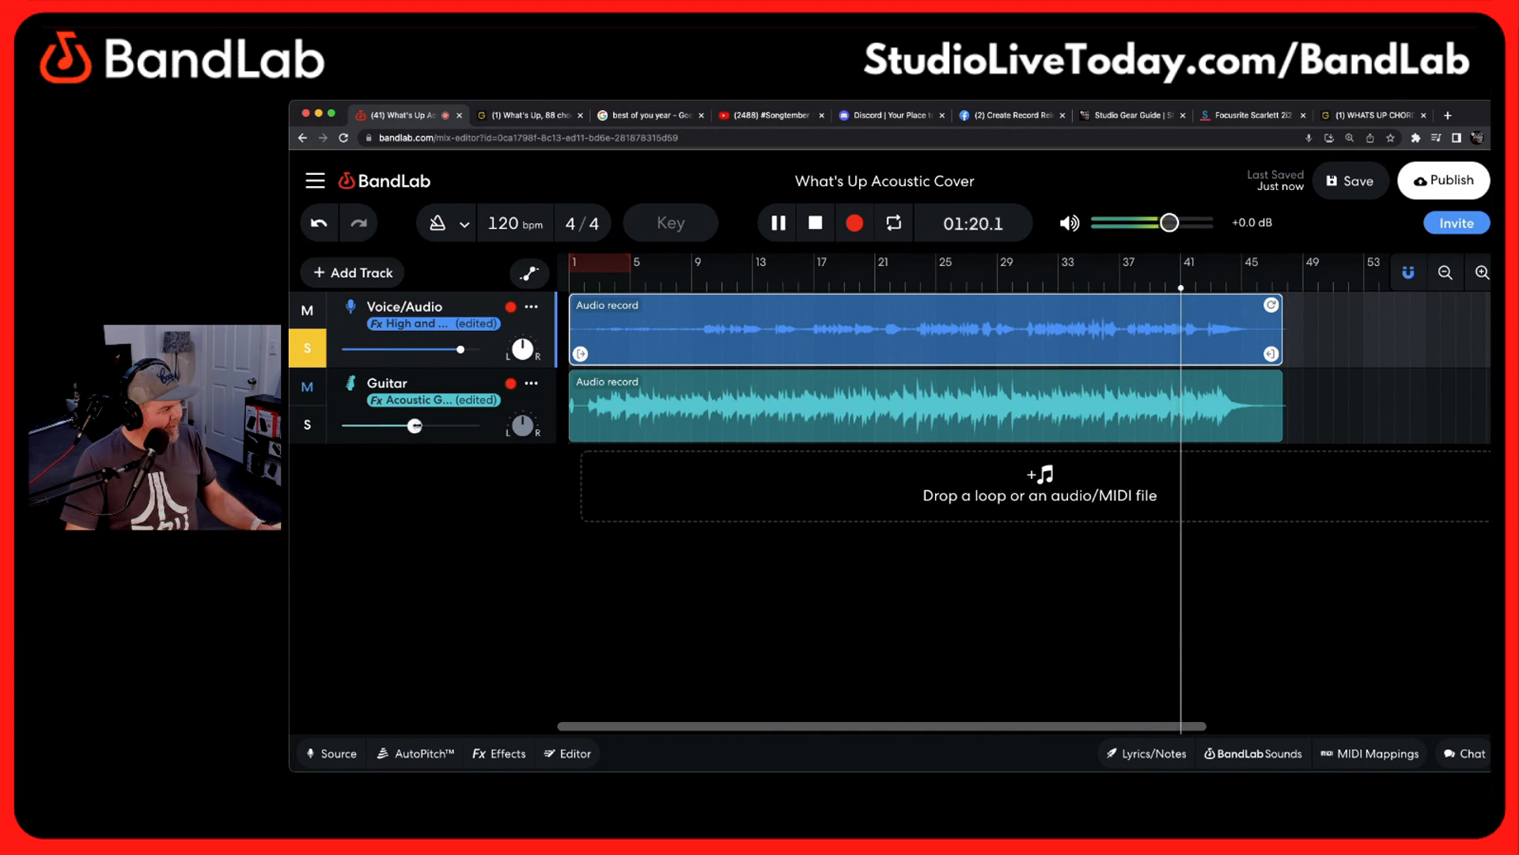
pyautogui.press('space')
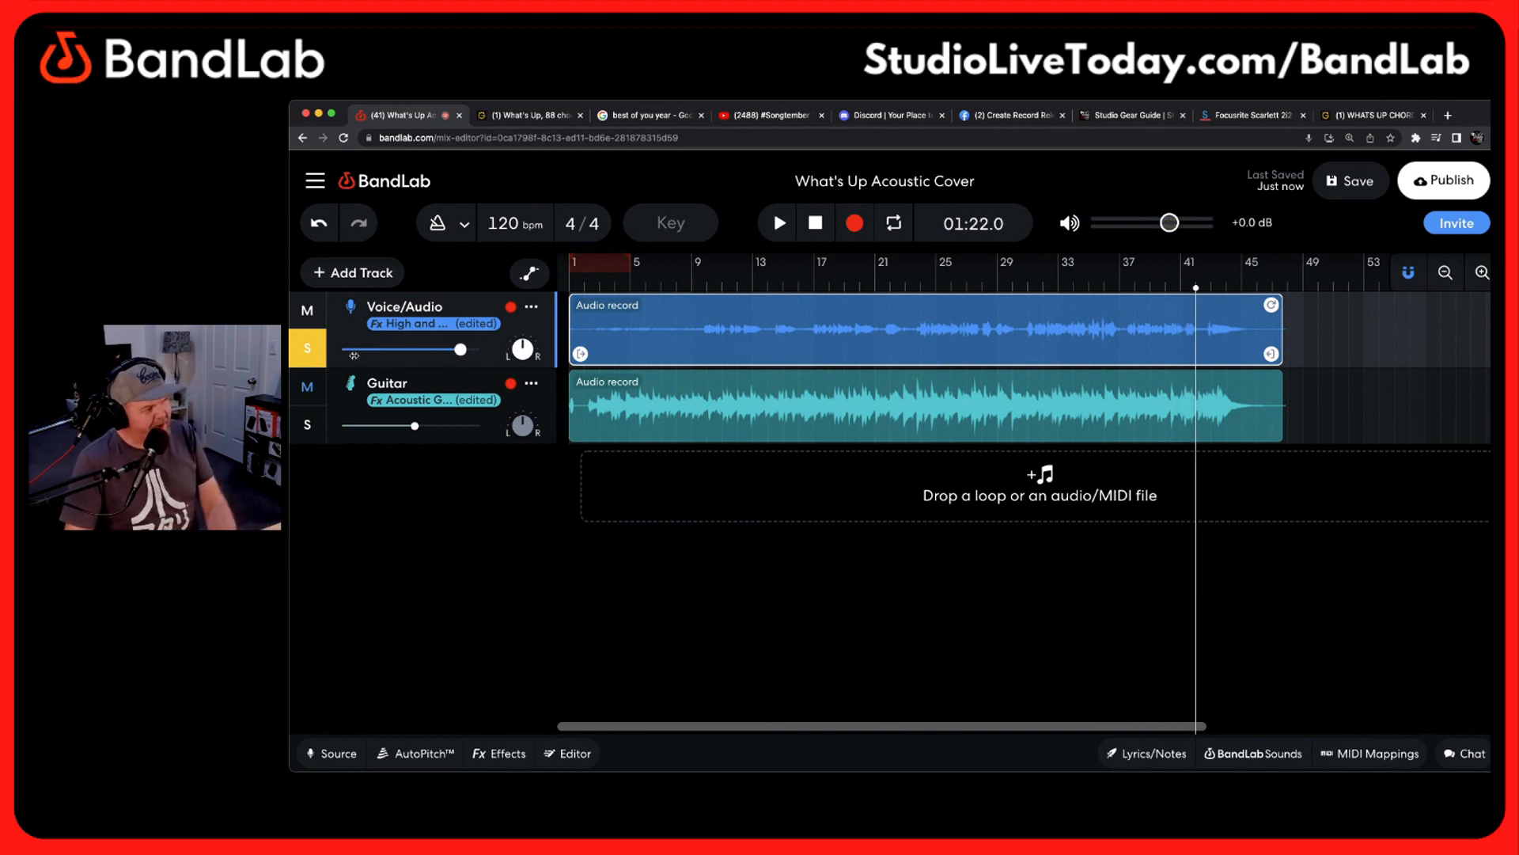
pyautogui.click(310, 351)
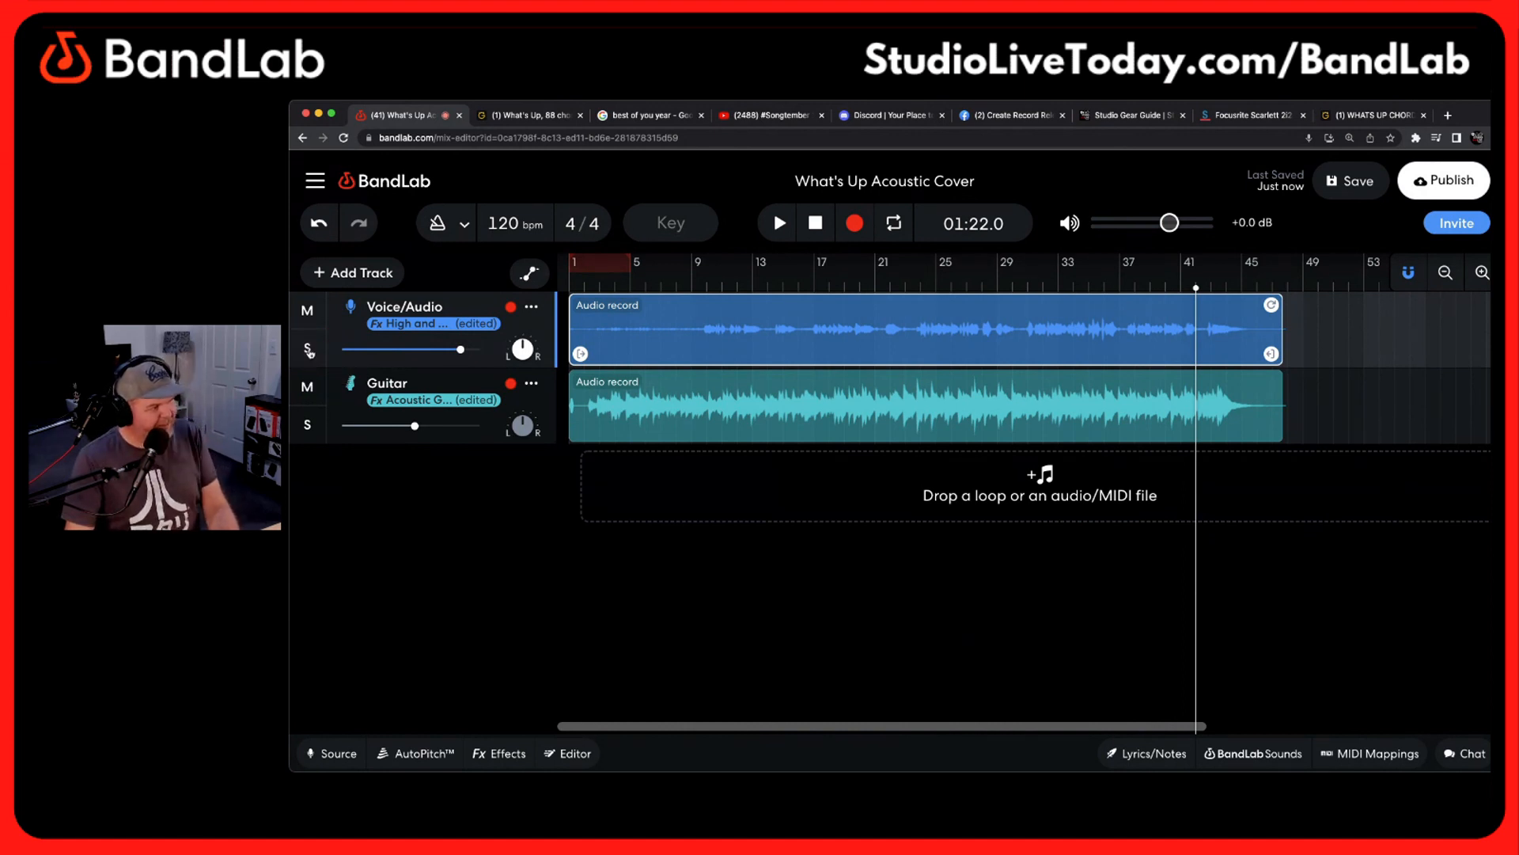
# Play both tracks from about bar 37 to the end while lowering the Guitar volume and raising the Voice/Audio volume slightly
pyautogui.moveTo(1196, 290); pyautogui.dragTo(1120, 295)
pyautogui.press('space')
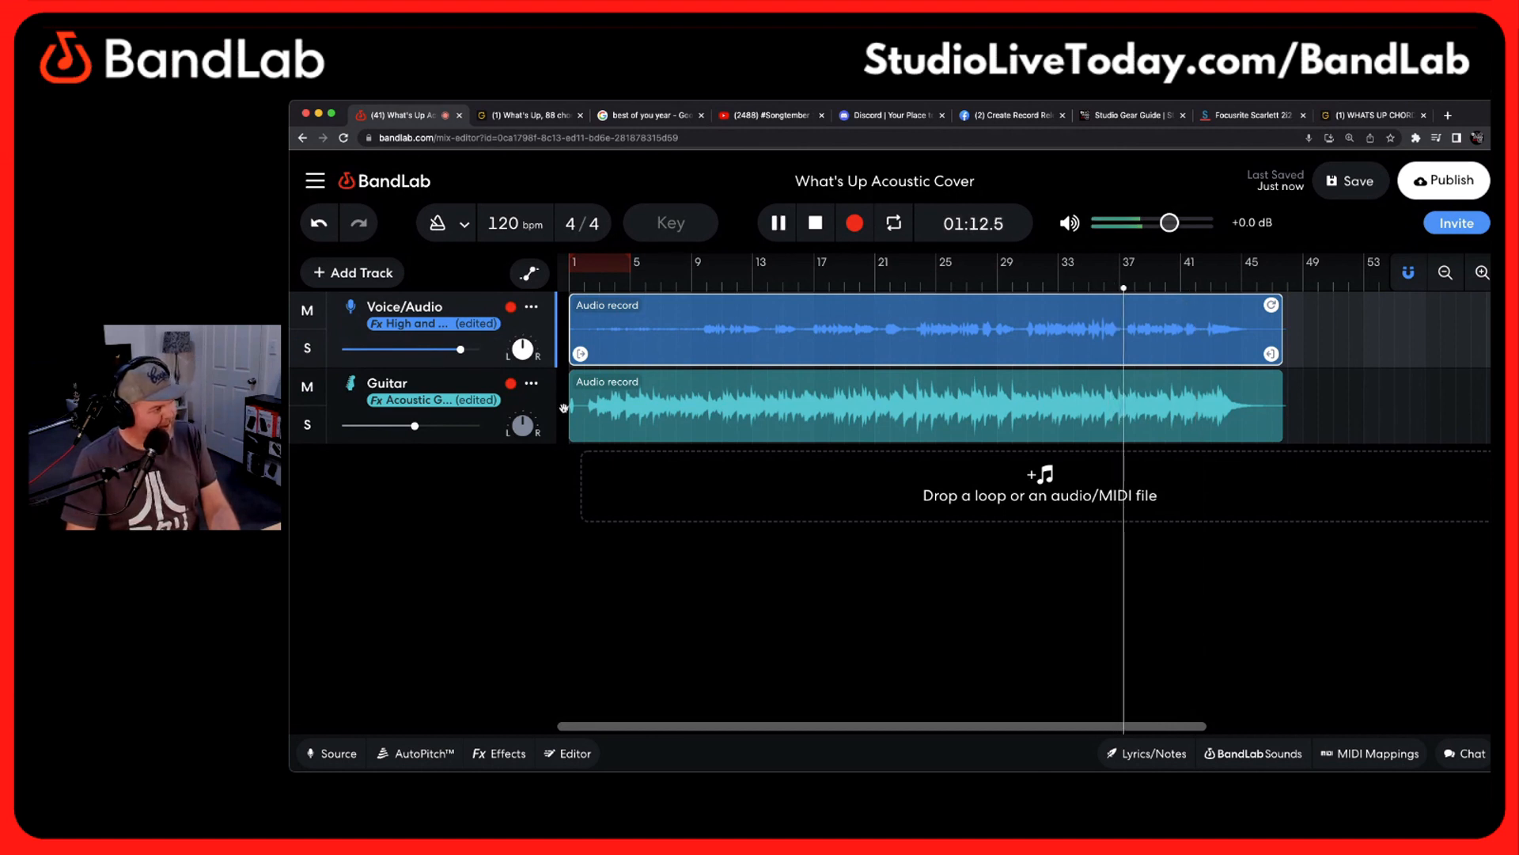
pyautogui.moveTo(415, 425); pyautogui.dragTo(409, 426)
pyautogui.moveTo(460, 350); pyautogui.dragTo(462, 350)
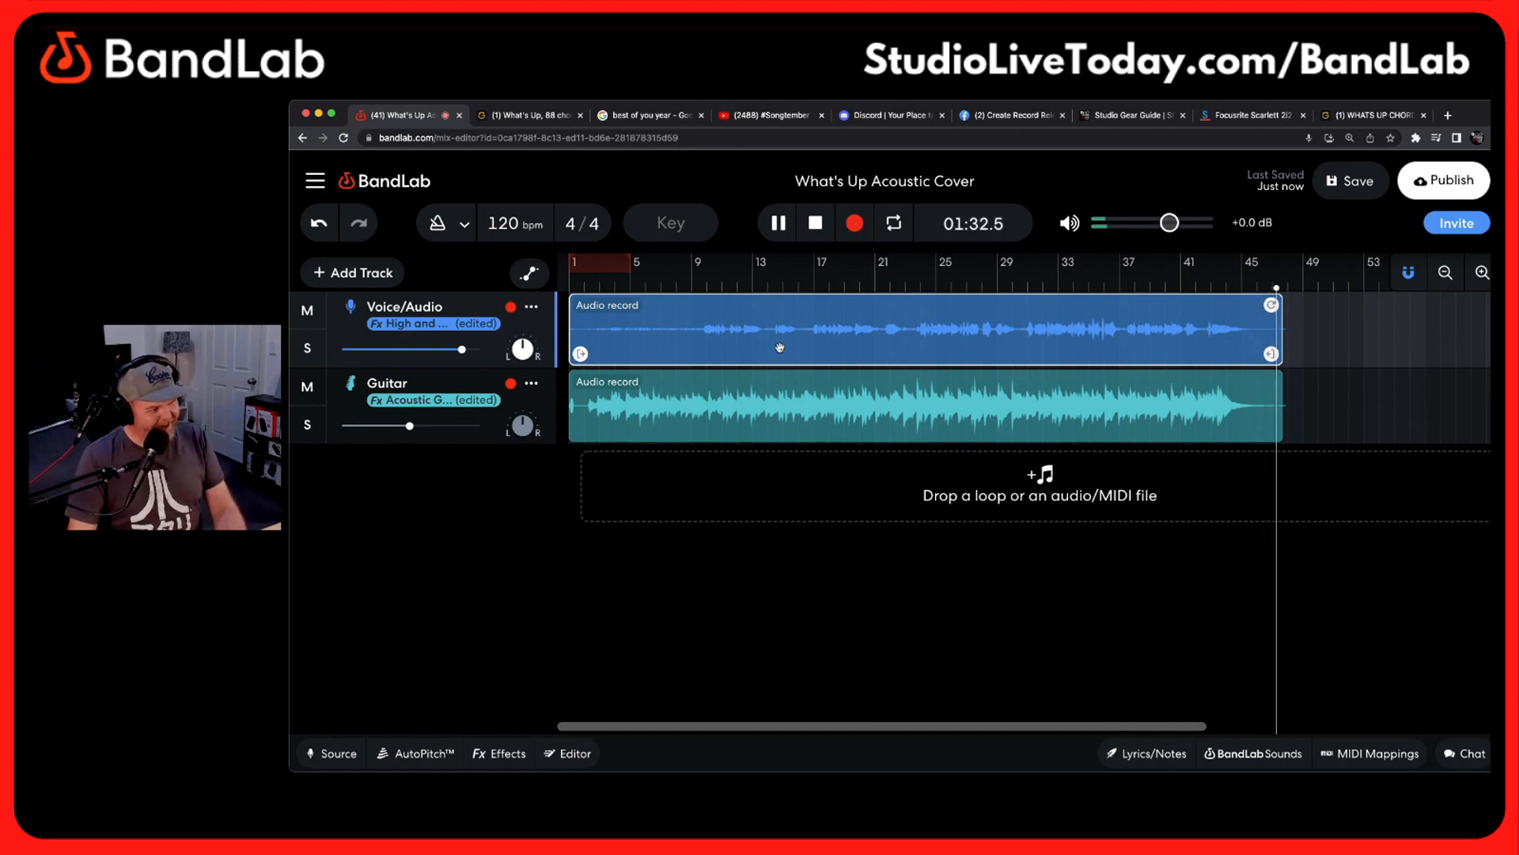
pyautogui.press('space')
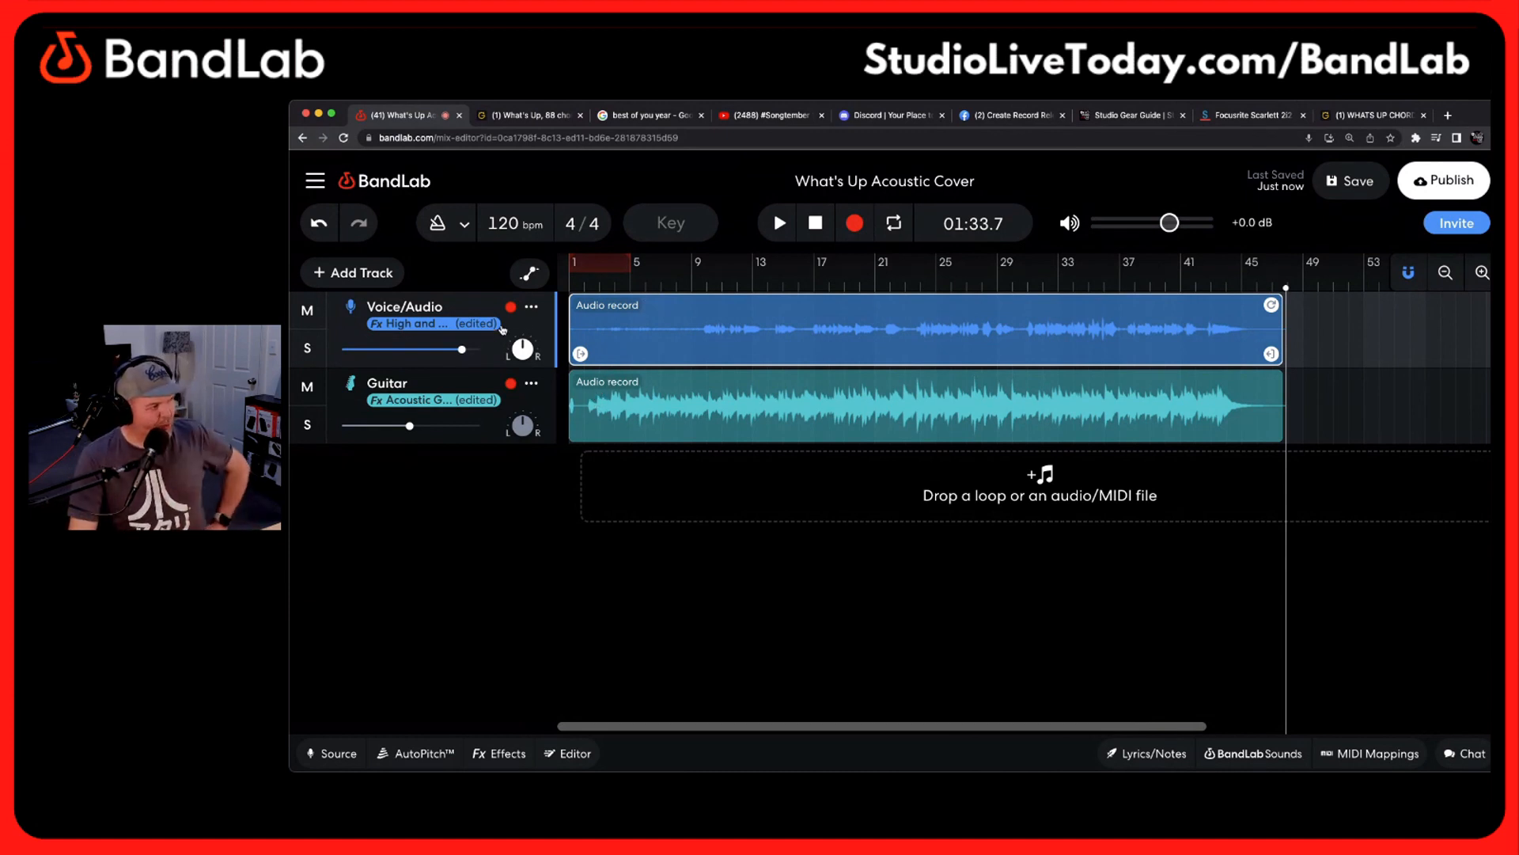
pyautogui.click(545, 400)
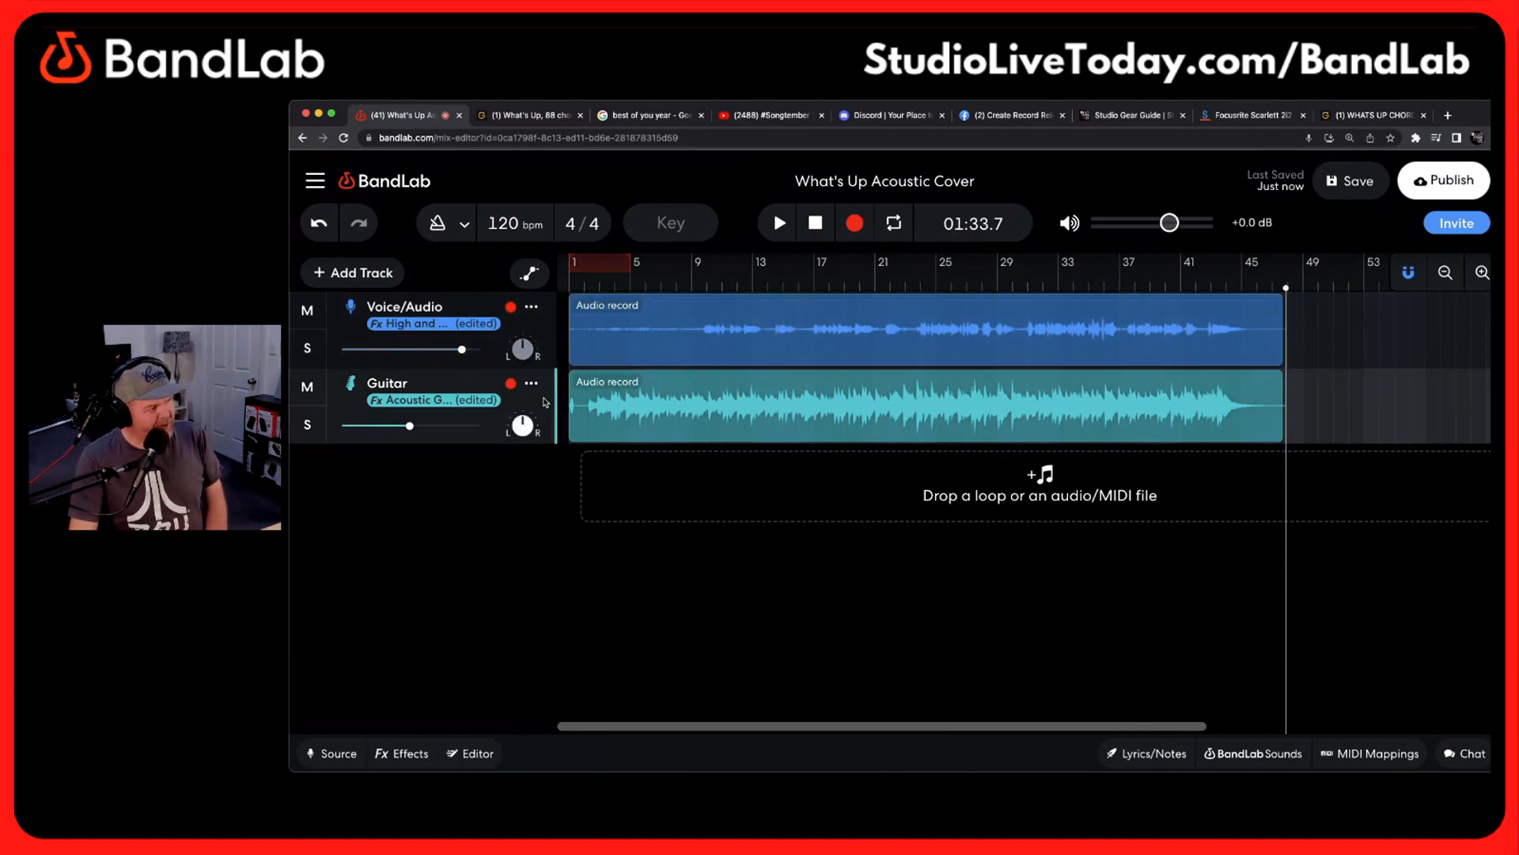
pyautogui.click(544, 335)
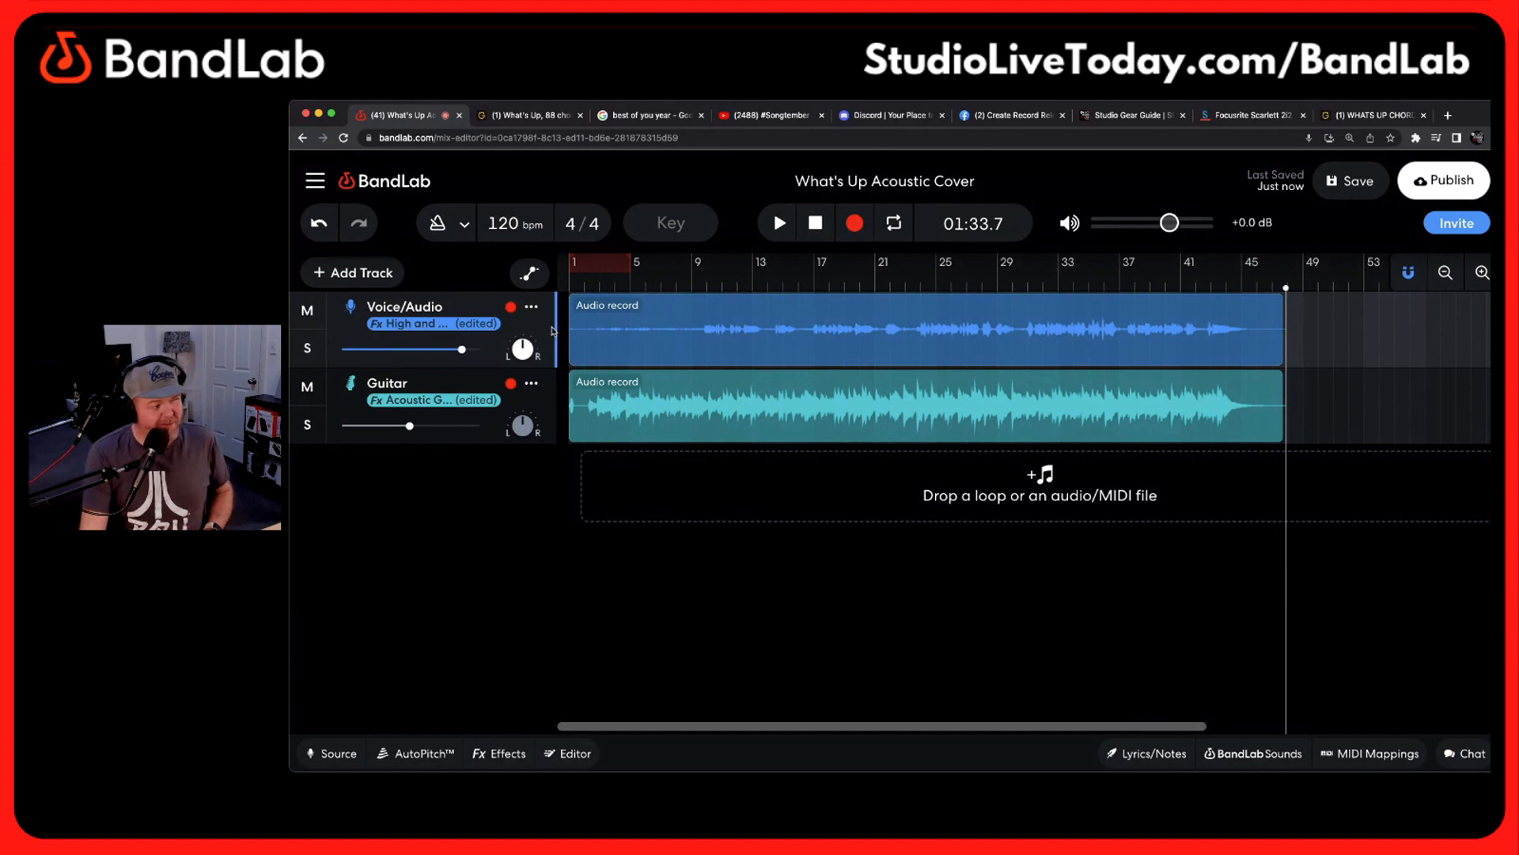
pyautogui.click(545, 405)
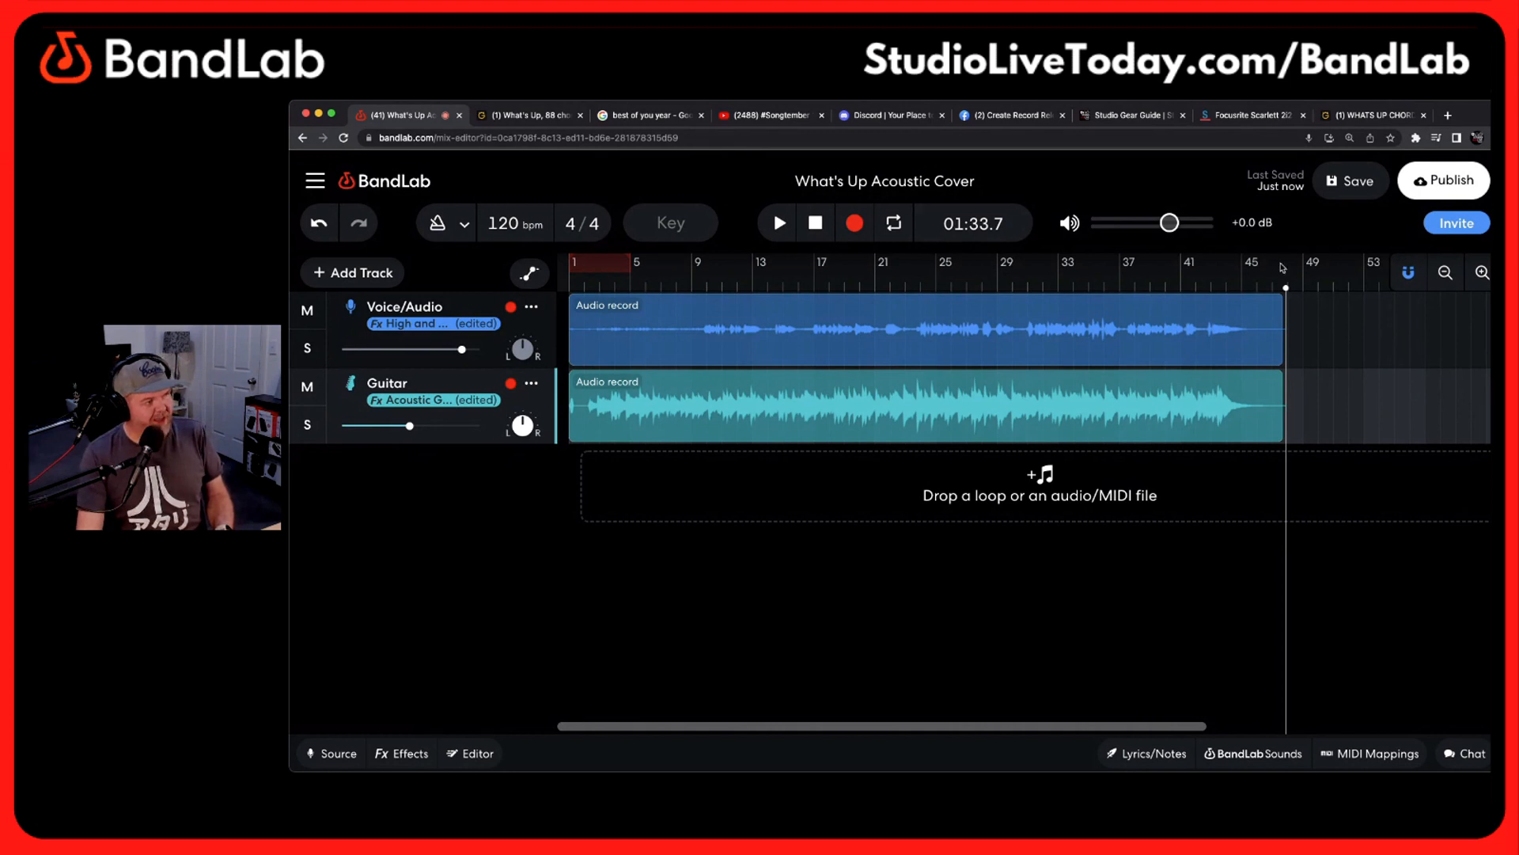
# Save the project with the adjusted mix
pyautogui.click(1364, 181)
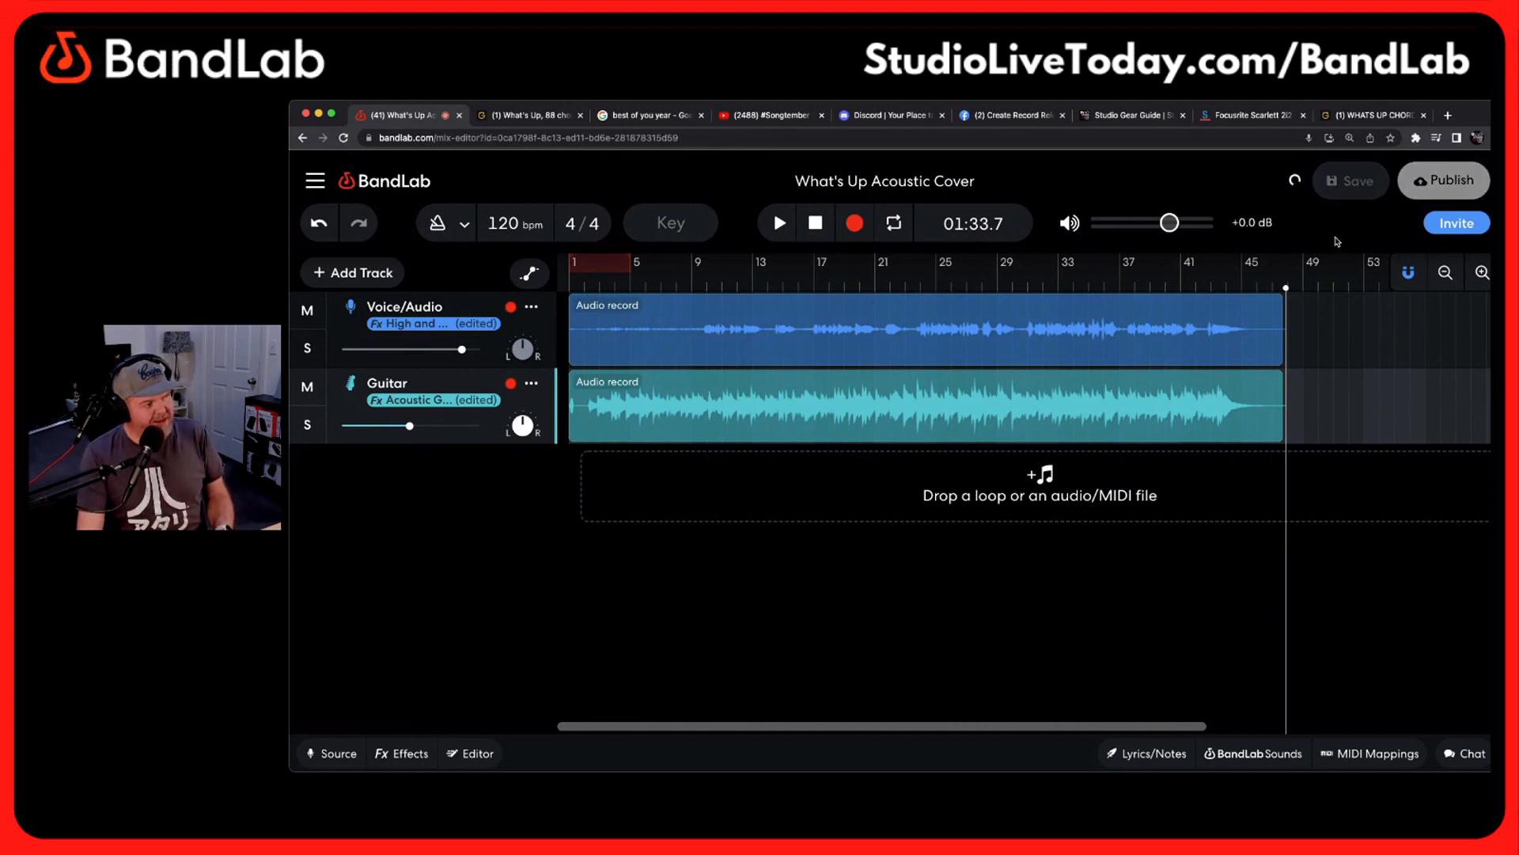